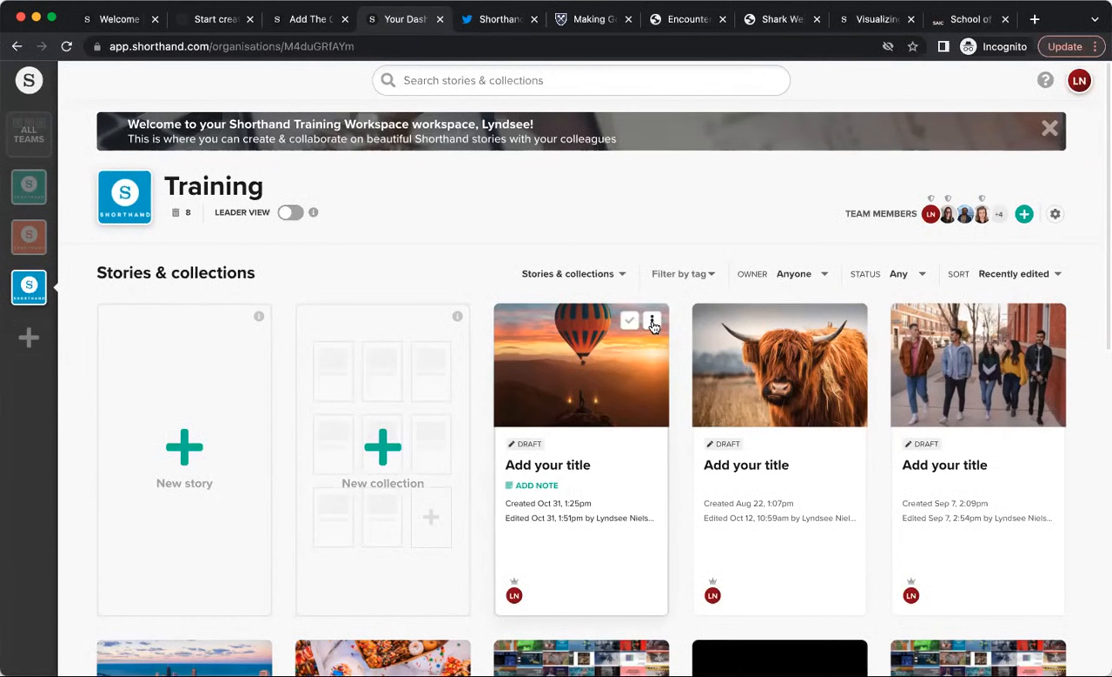
Step: Add a team member as a collaborator on the hot-air balloon story and give them edit access
left_click(652, 320)
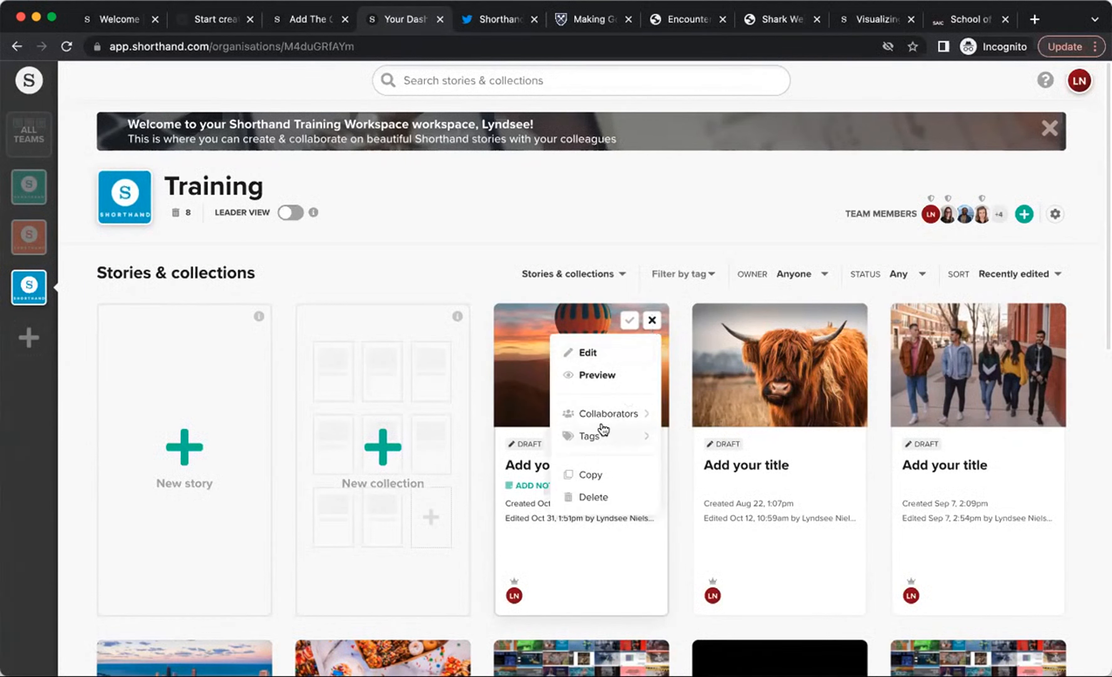
left_click(611, 413)
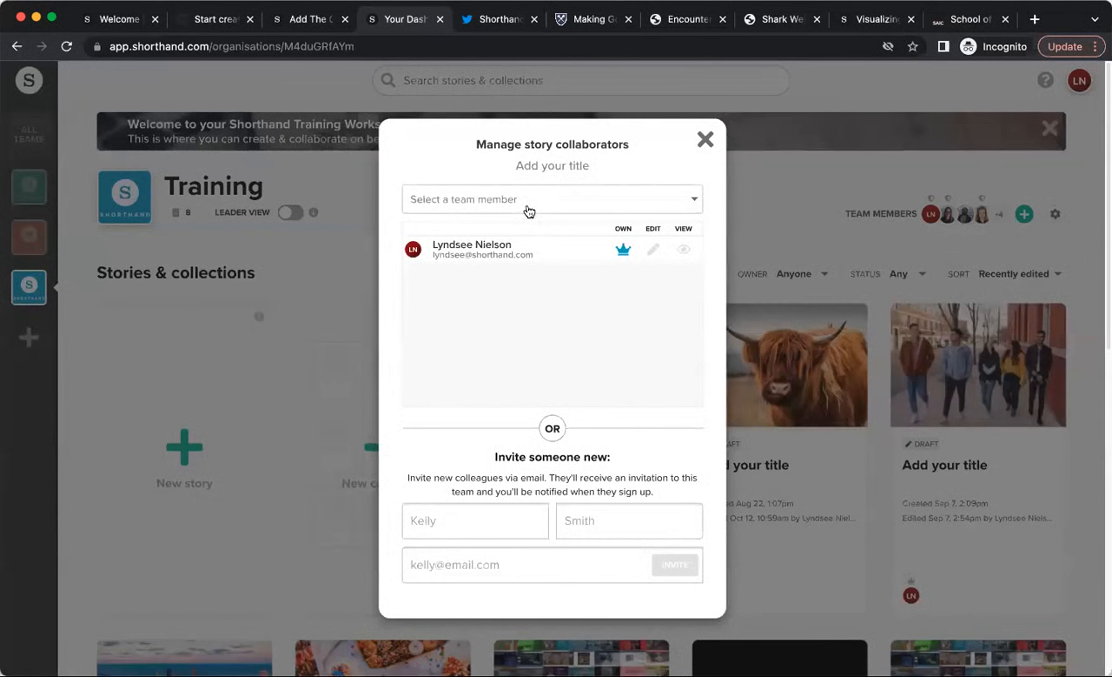
left_click(568, 208)
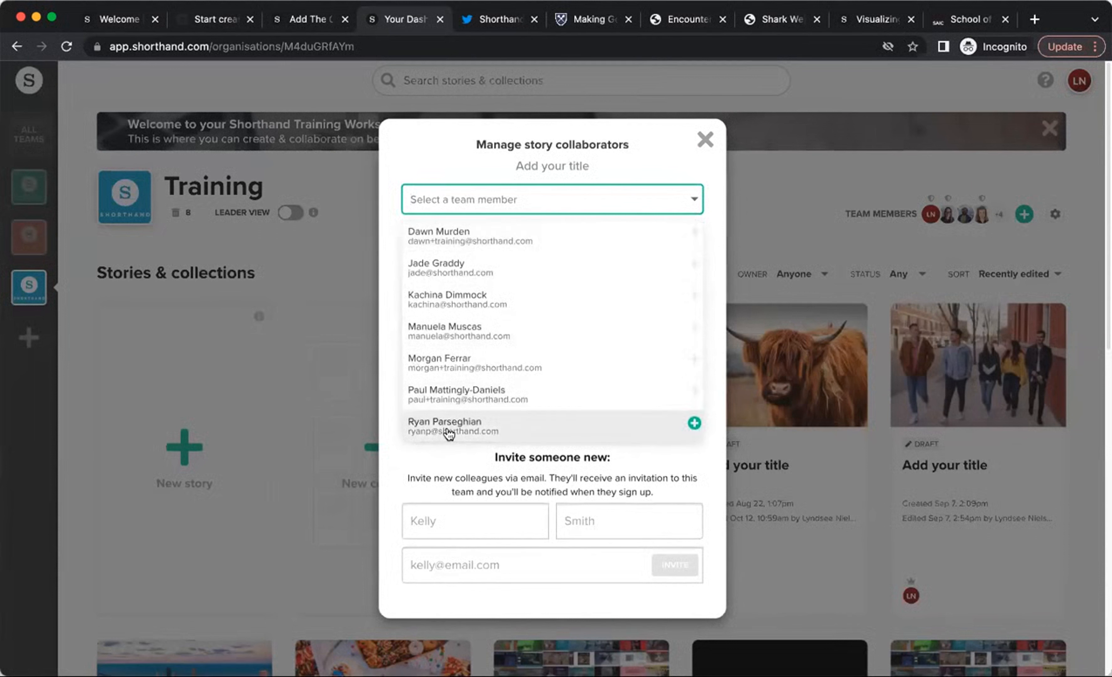
left_click(694, 393)
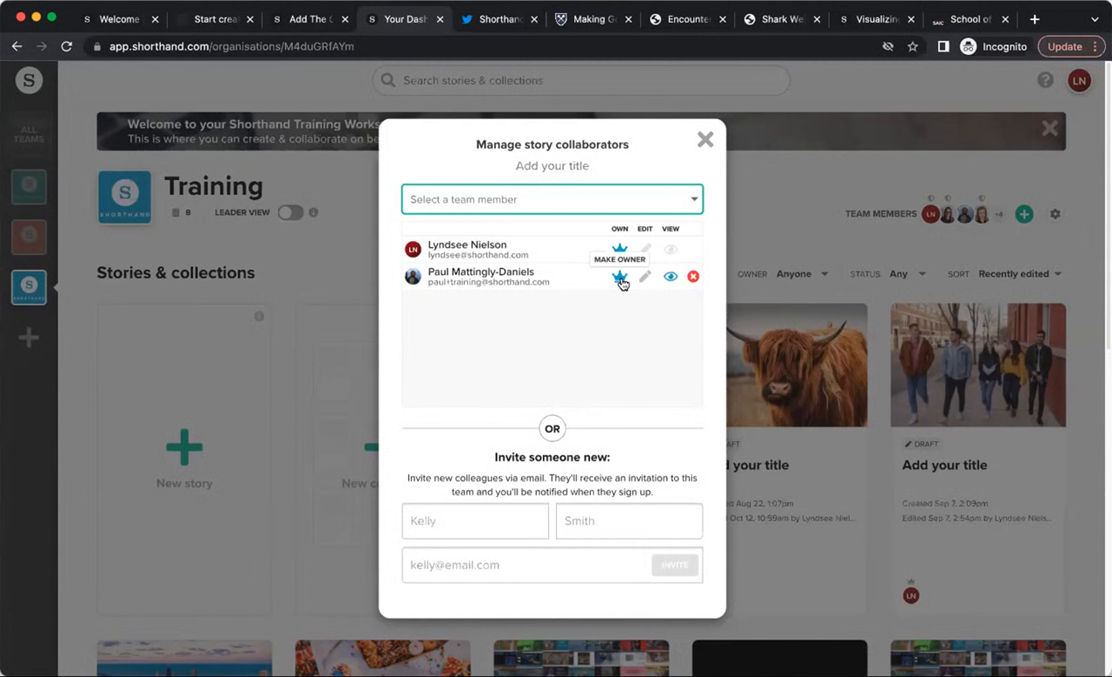
left_click(645, 276)
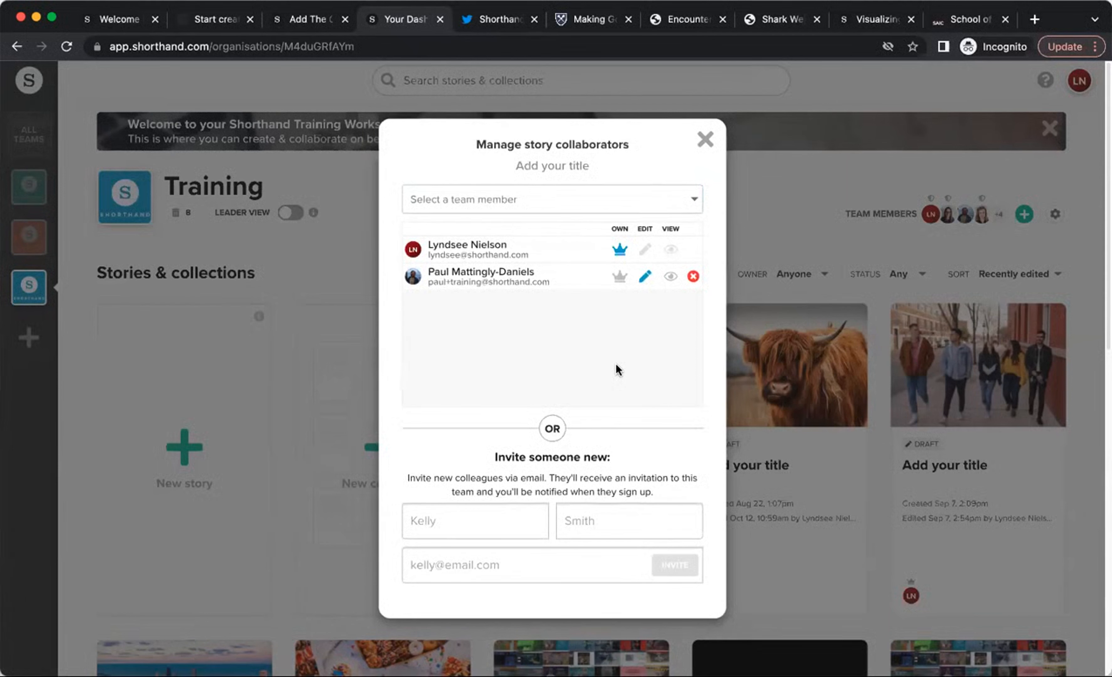
left_click(705, 139)
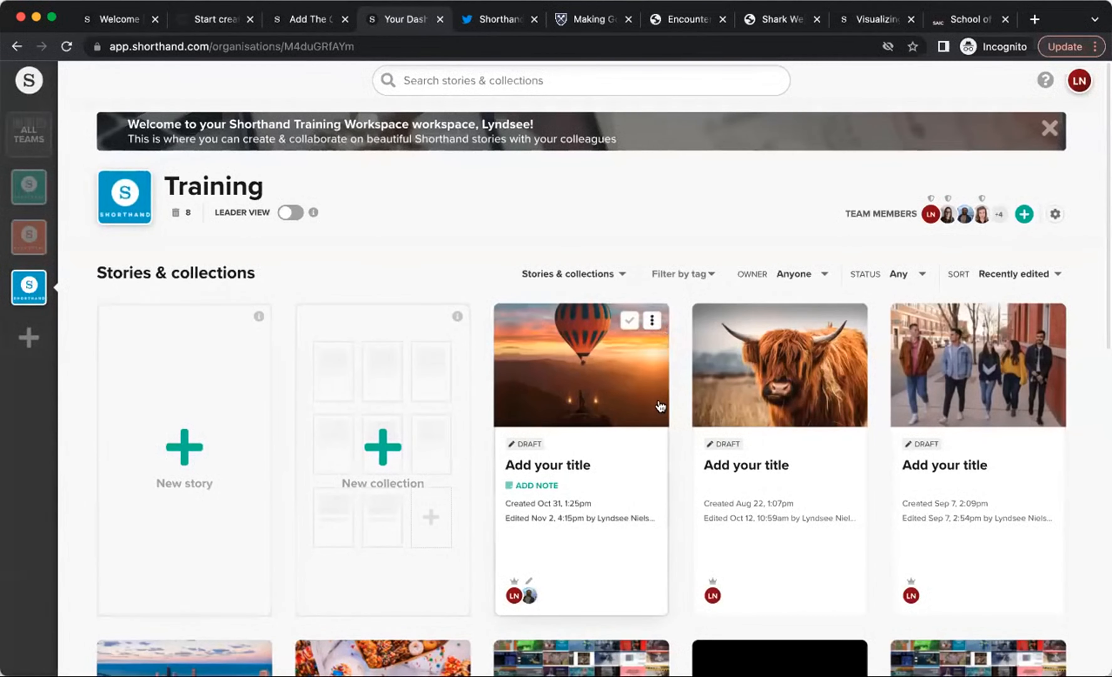
Step: Remove the added team member from the hot-air balloon story's collaborators
scroll(535, 561, "down", 1)
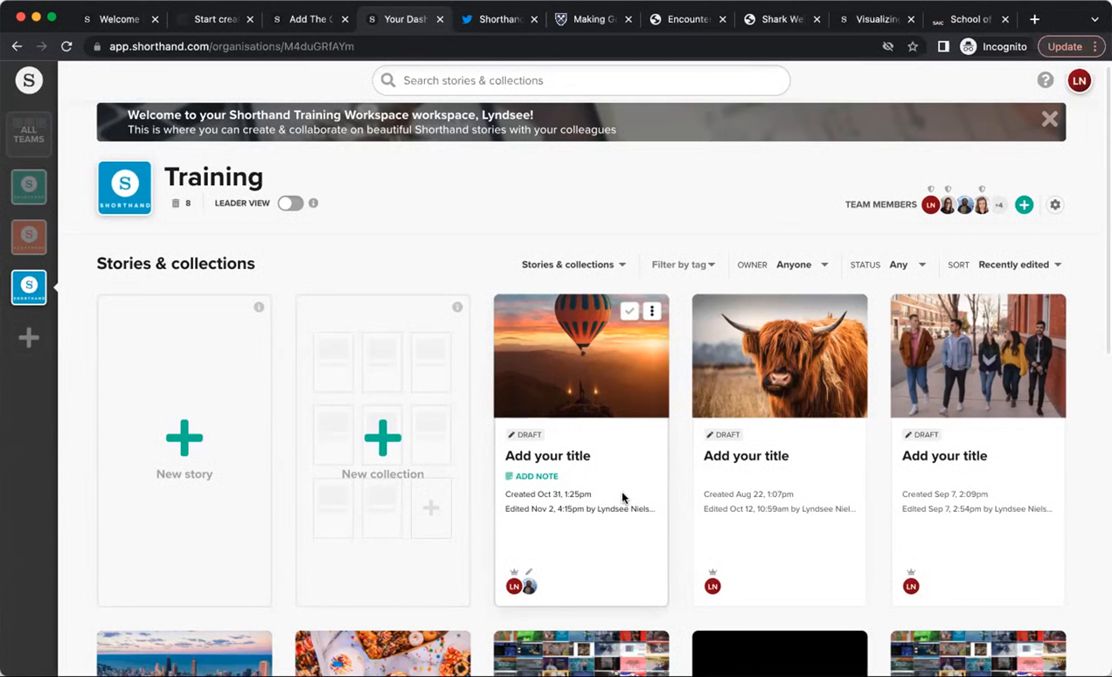
left_click(652, 312)
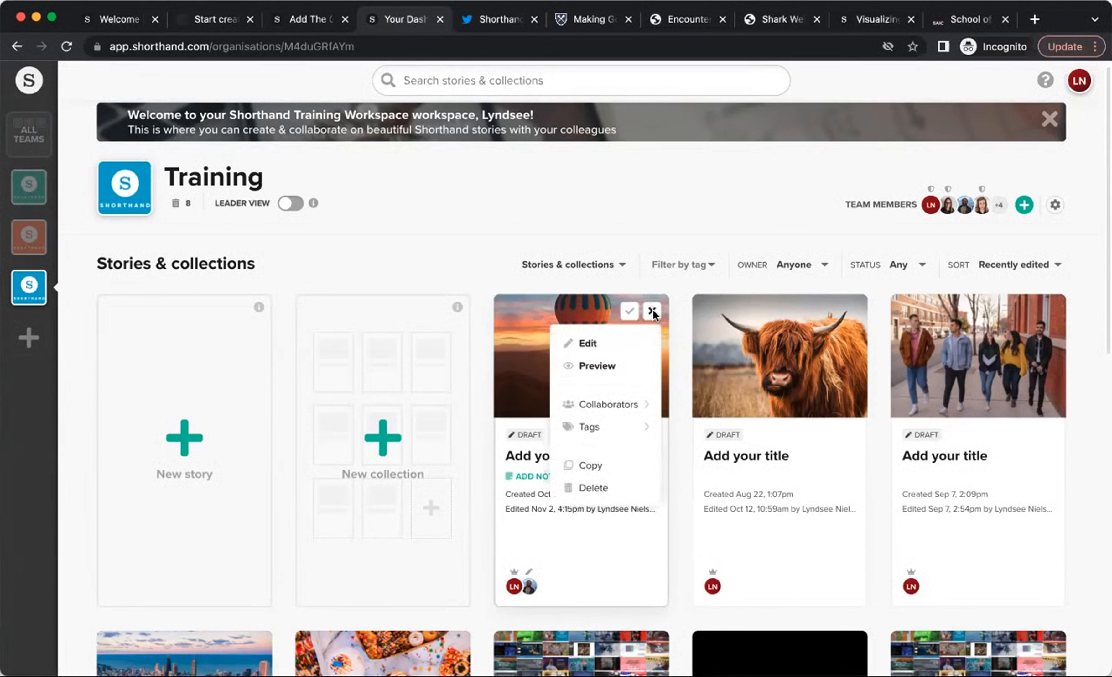
left_click(607, 403)
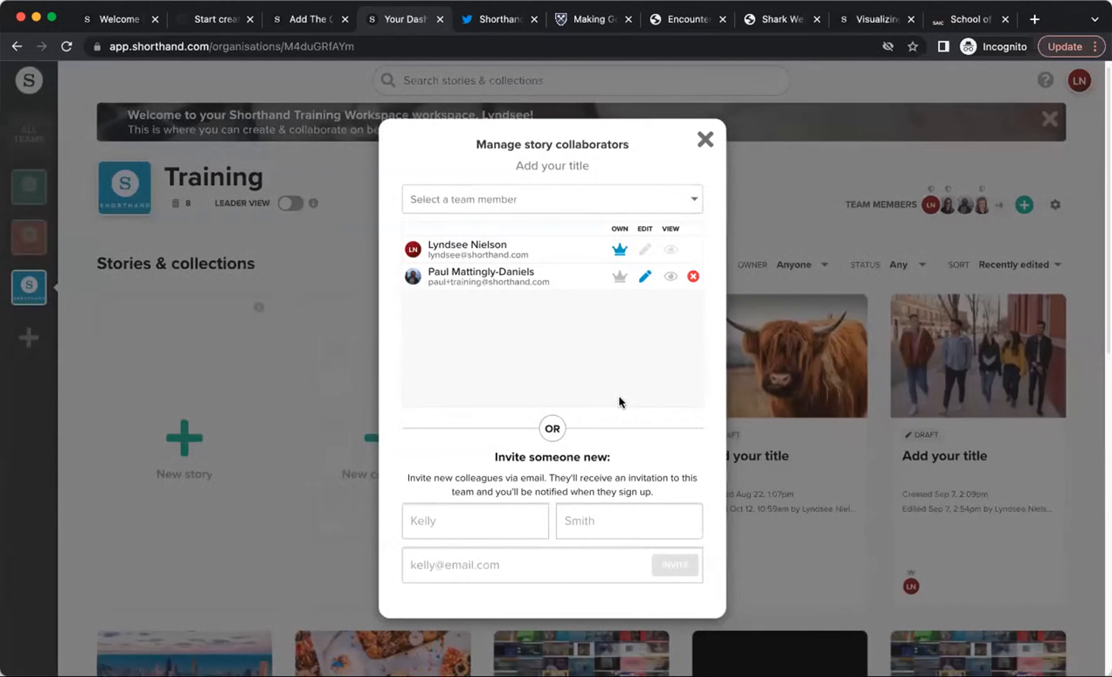
left_click(693, 277)
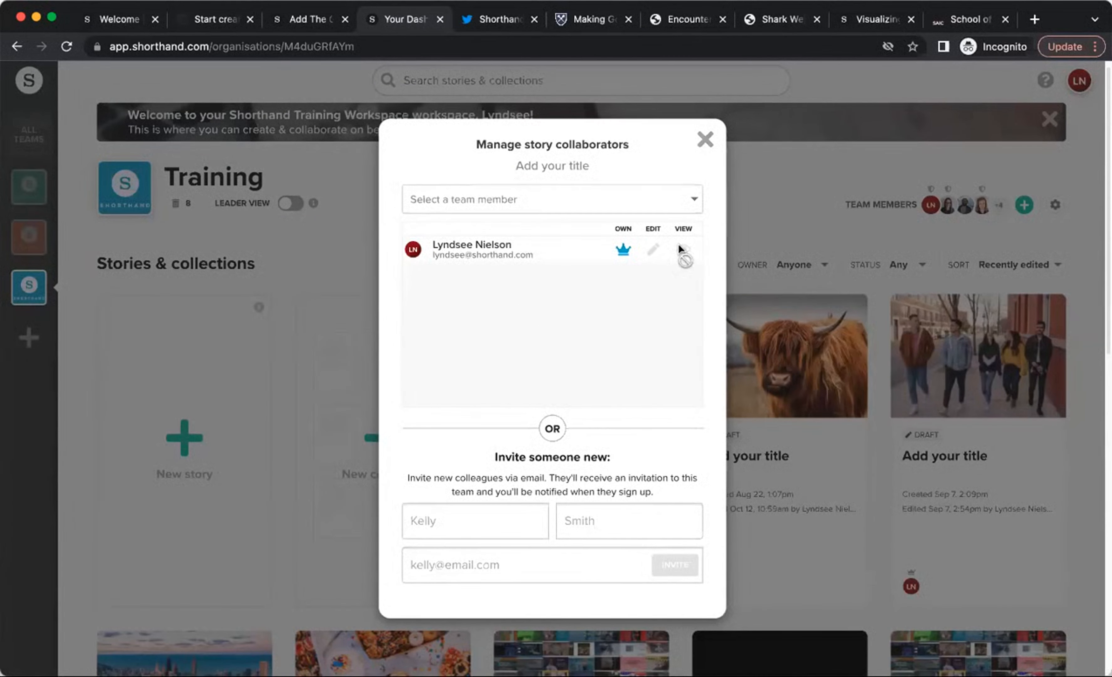
left_click(706, 140)
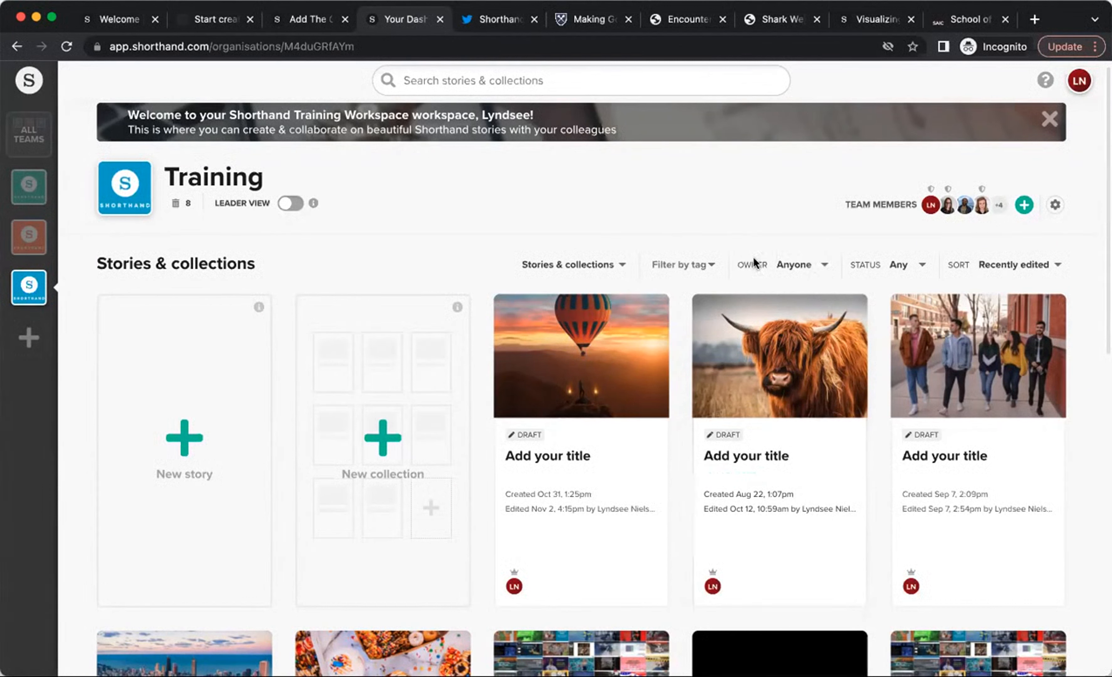
Step: Filter the stories and collections to the owner You, and look through the available status and sort options
left_click(825, 266)
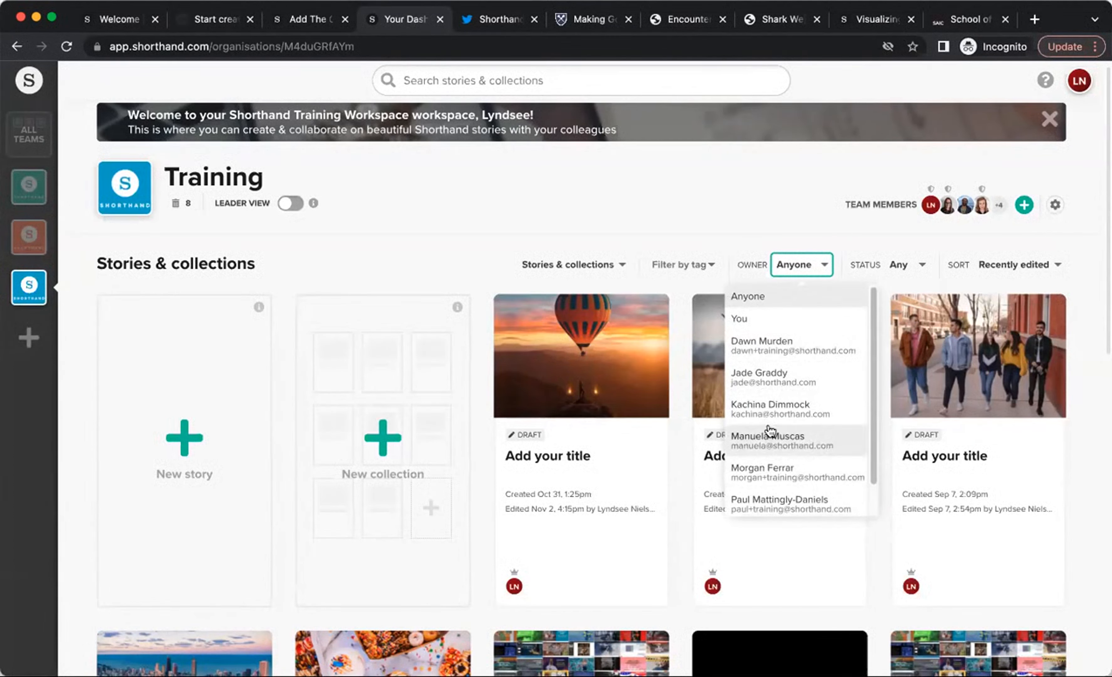
left_click(755, 319)
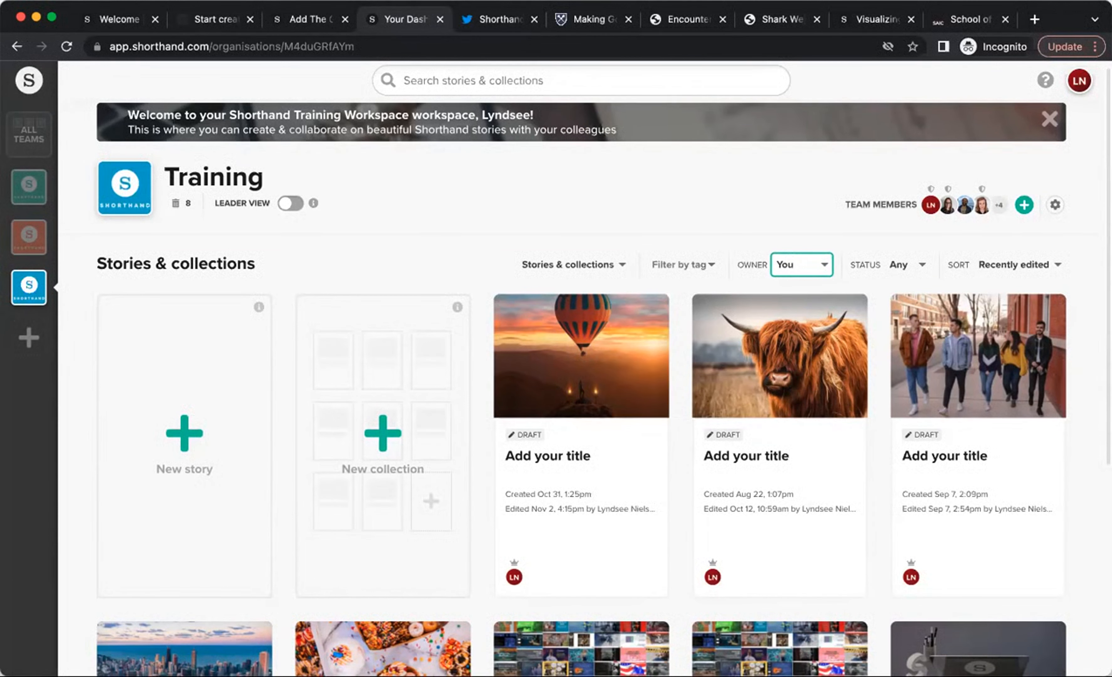
left_click(909, 271)
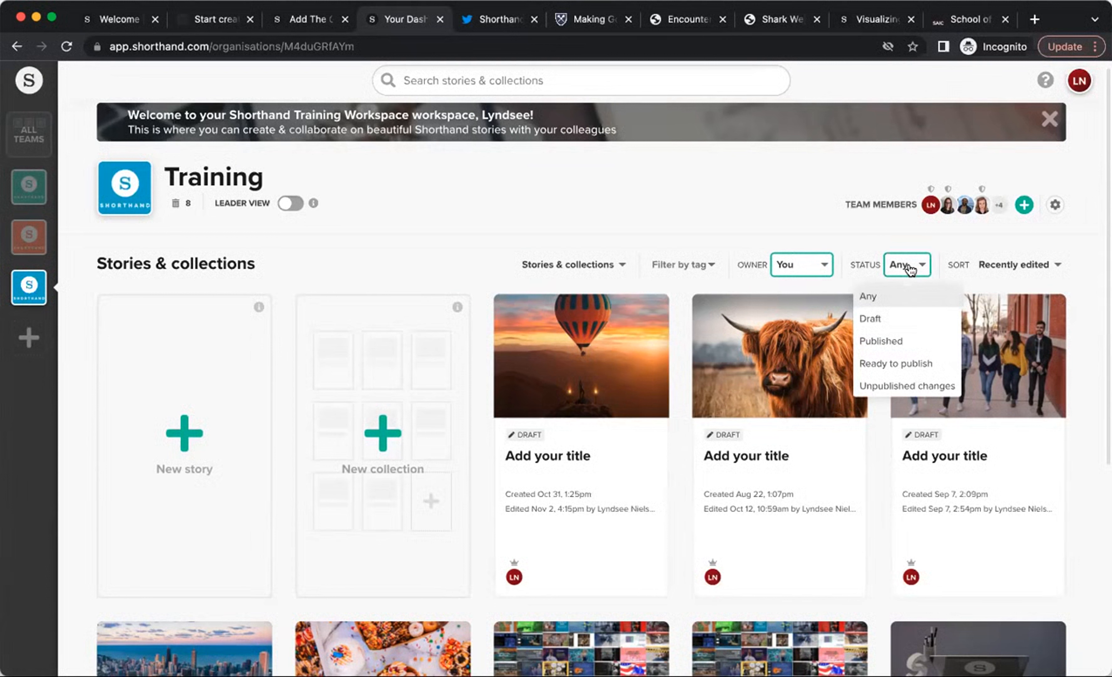
left_click(910, 270)
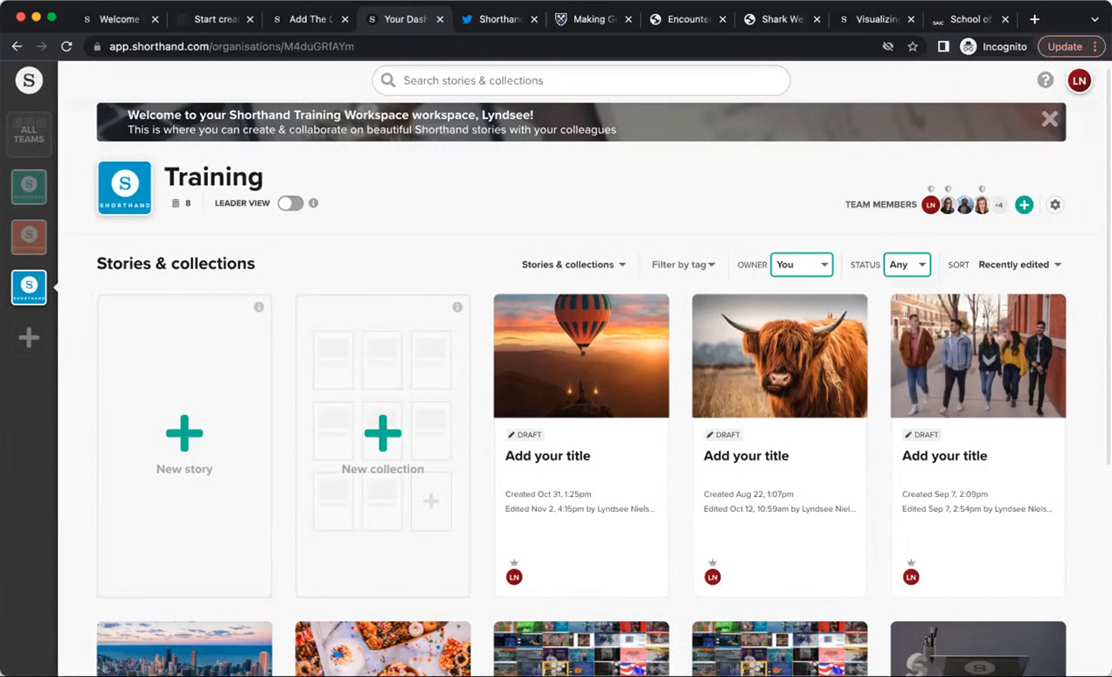
left_click(1031, 269)
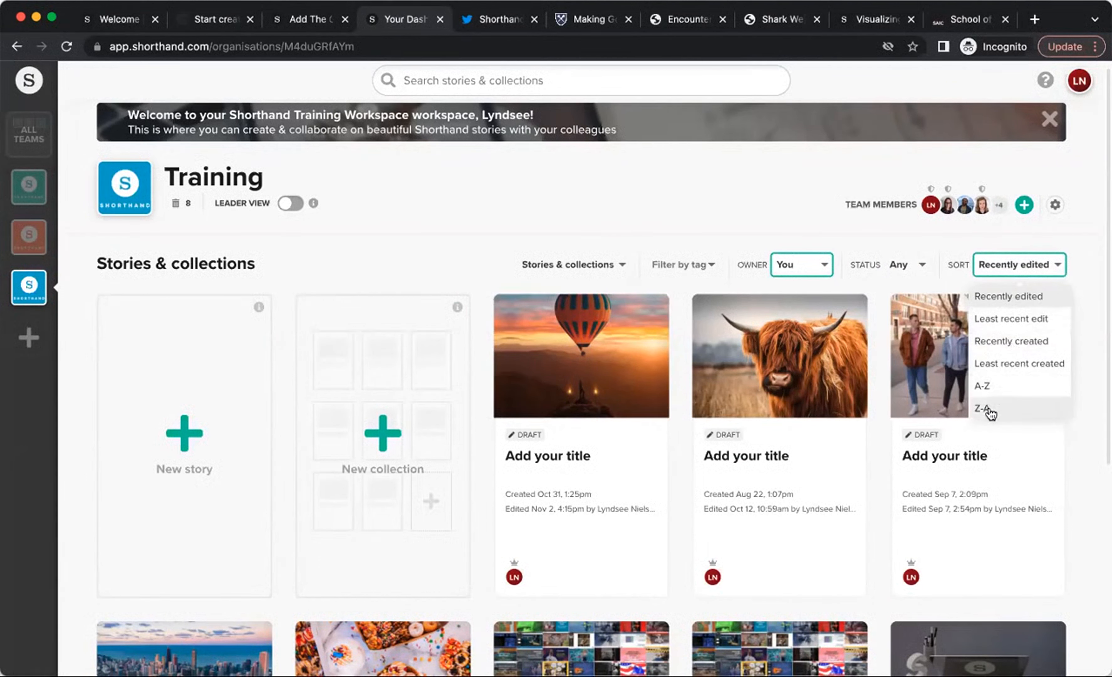
left_click(688, 180)
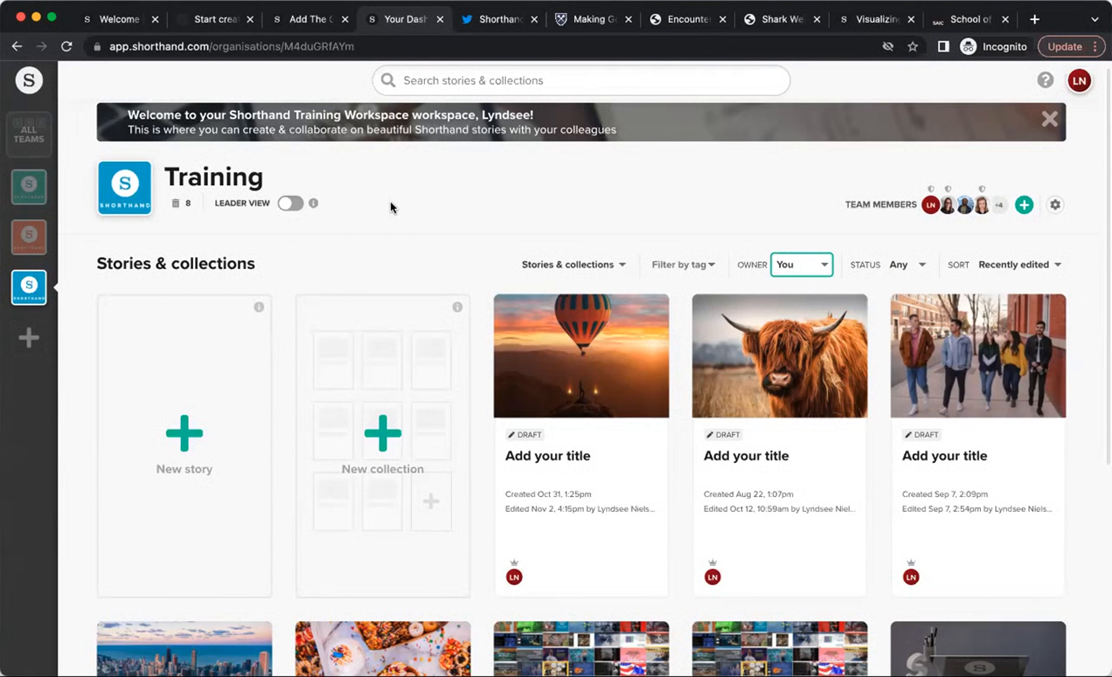
Step: Make a copy of the hot-air balloon story "Add your title"
mouse_move(497, 324)
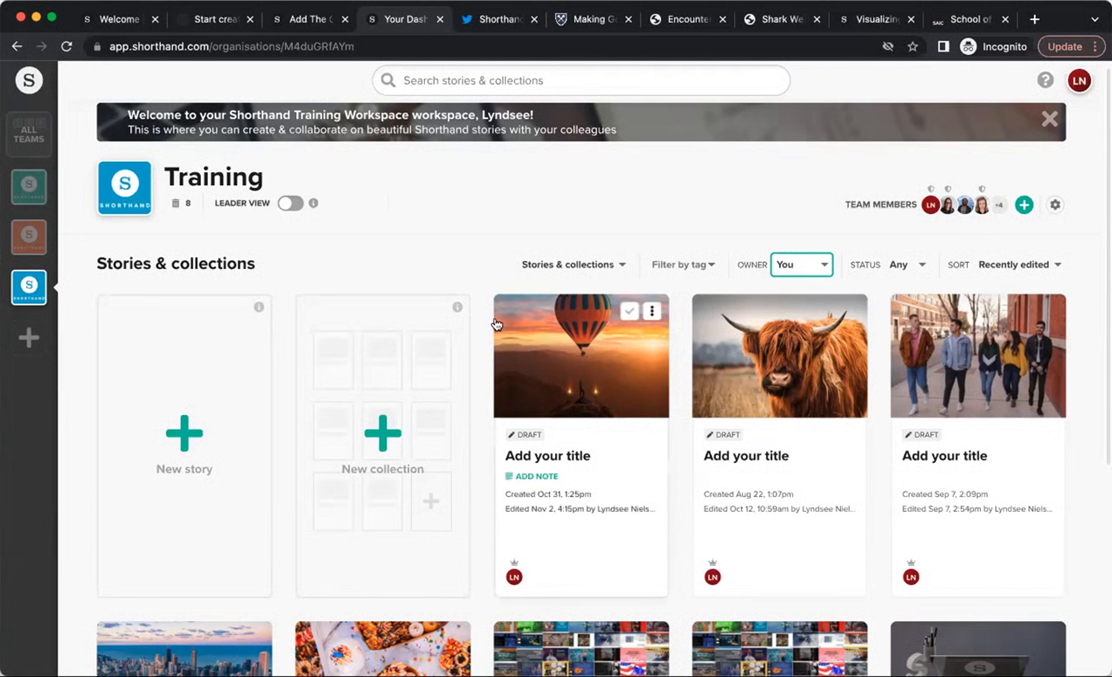
left_click(653, 312)
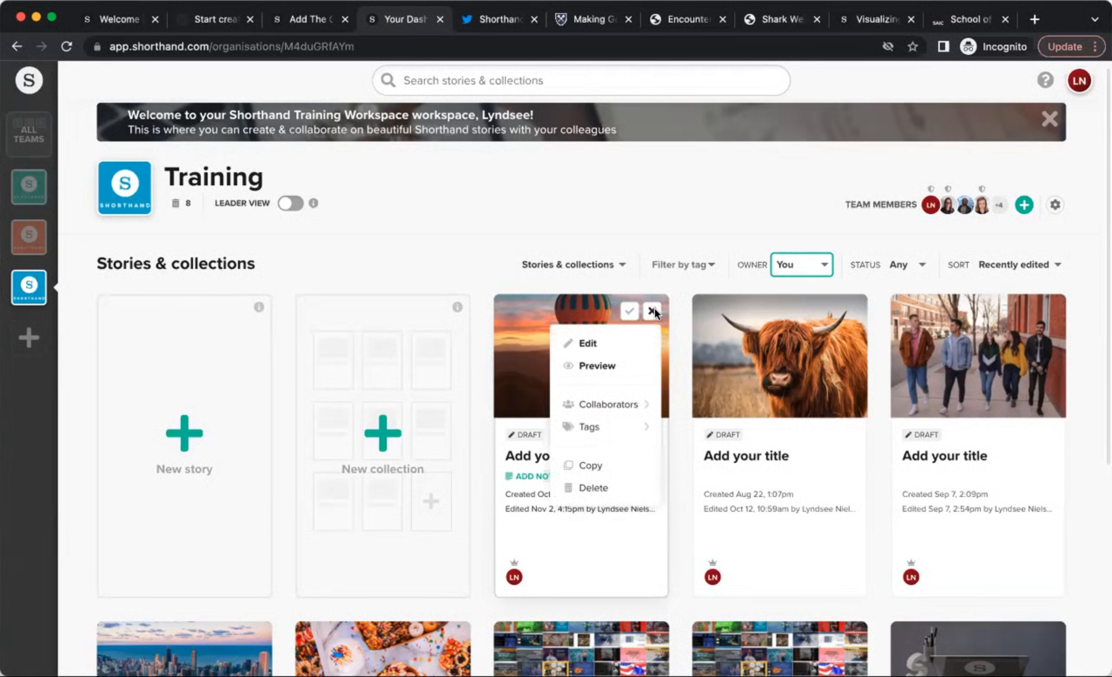
left_click(609, 469)
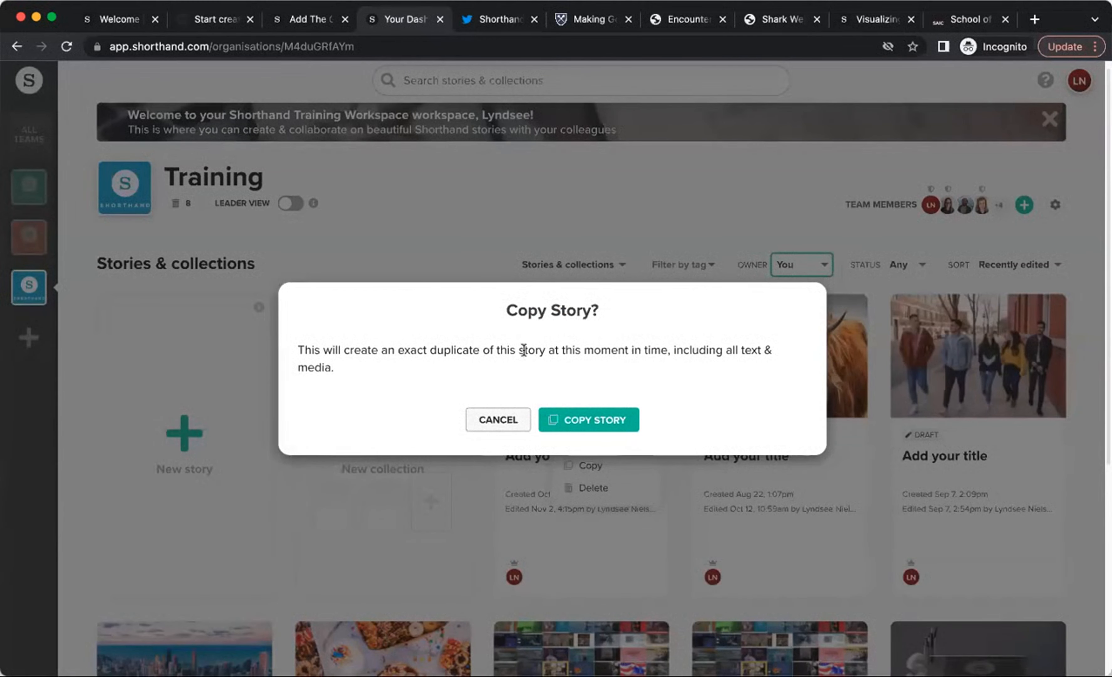
left_click(591, 422)
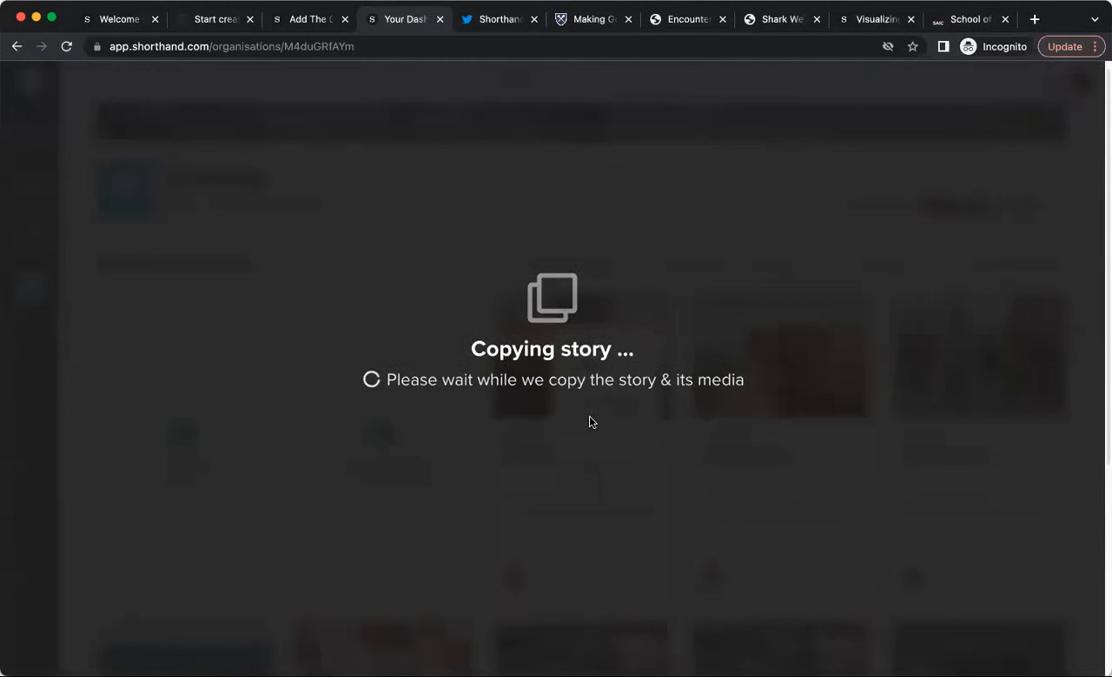
left_click(672, 539)
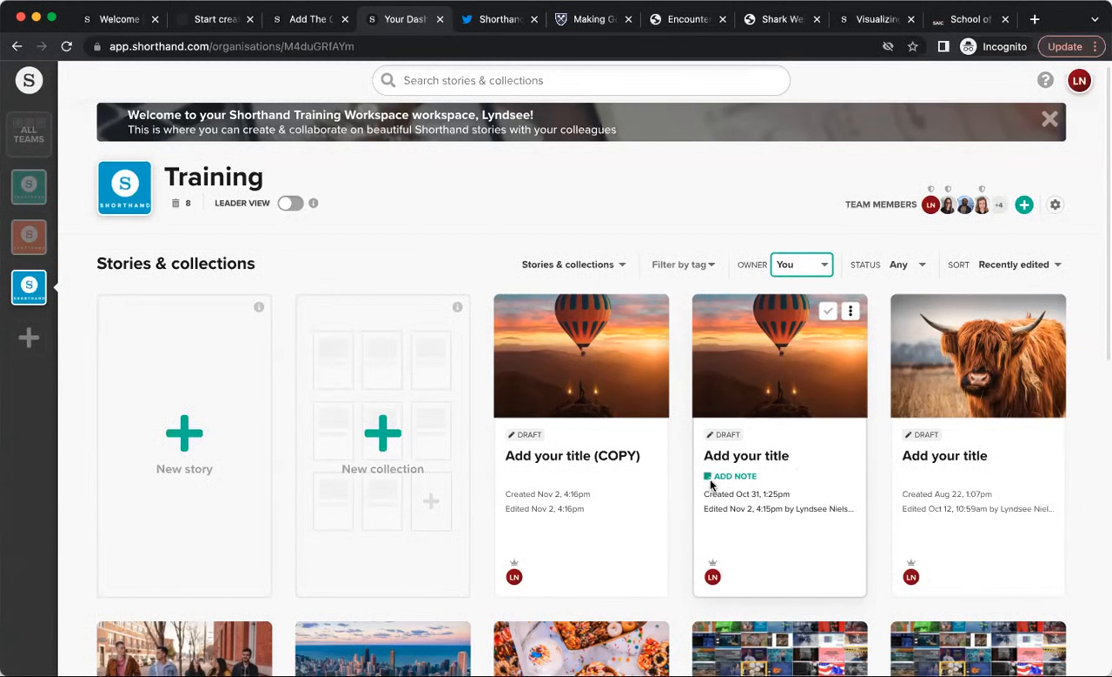
Step: Add the note "TEMPLATE (COPY ONLY)" to the original hot-air balloon story and save it
left_click(739, 477)
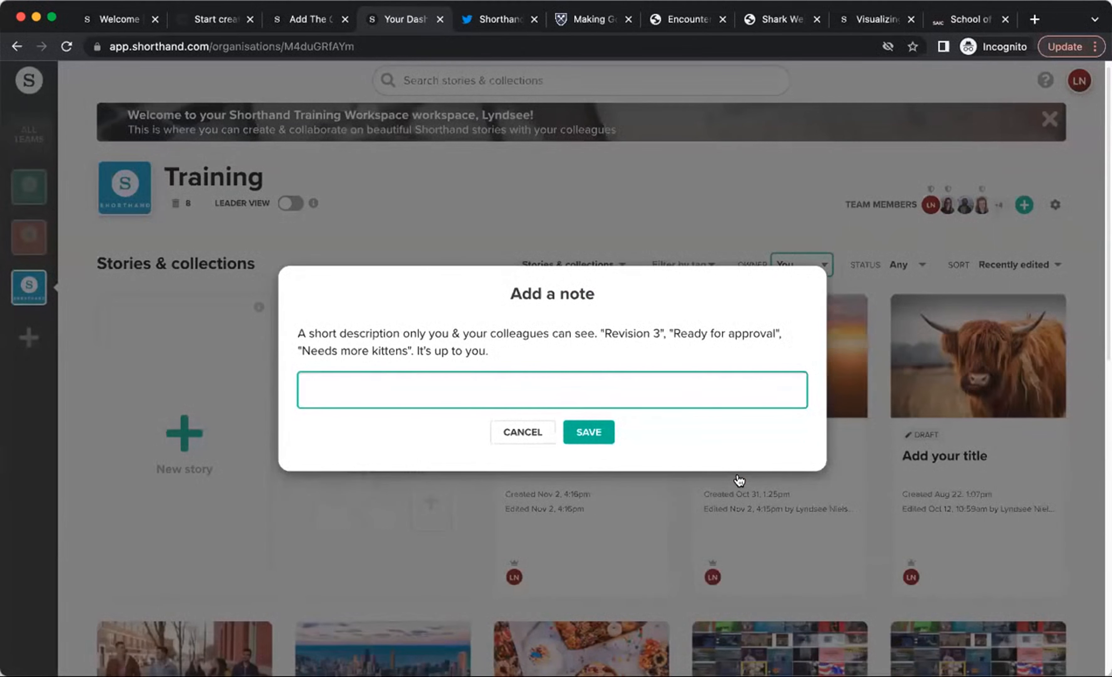
type("TEMPLATE (COPY ONLY)")
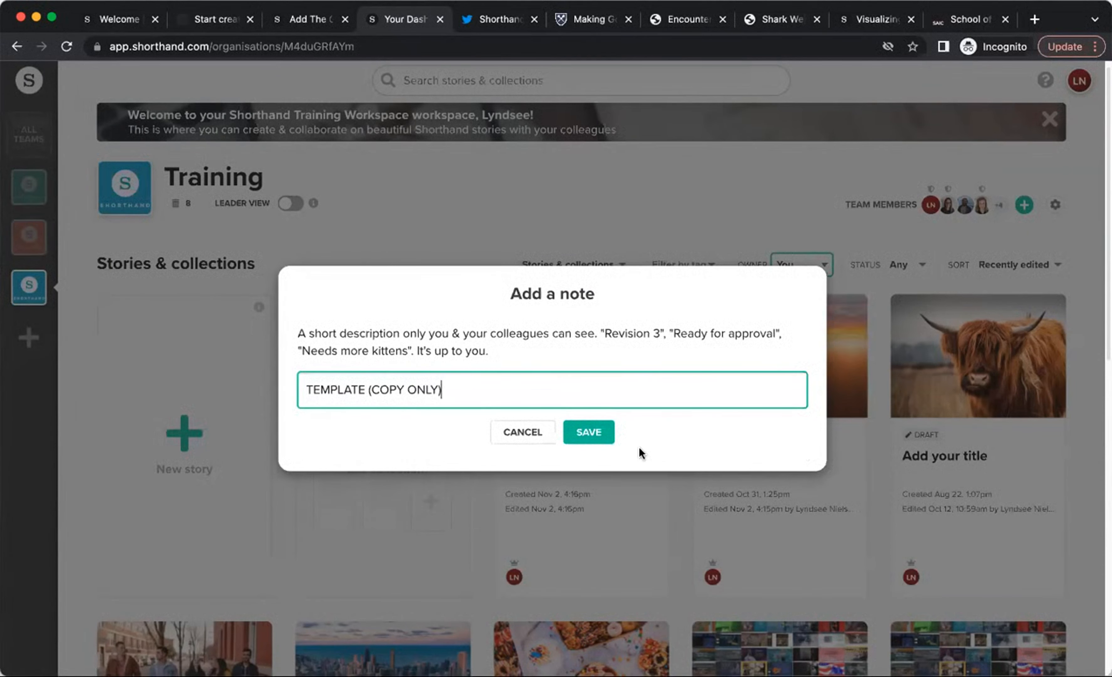
left_click(594, 426)
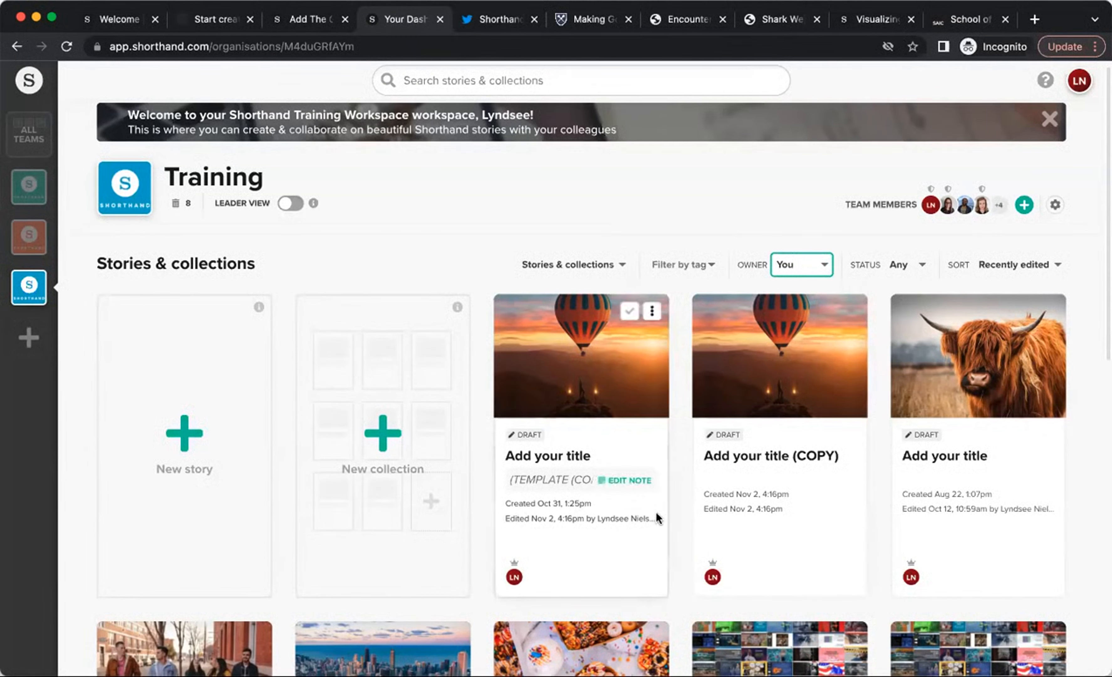
Step: Tag the original hot-air balloon story with the existing tag "Feature Article"
left_click(654, 313)
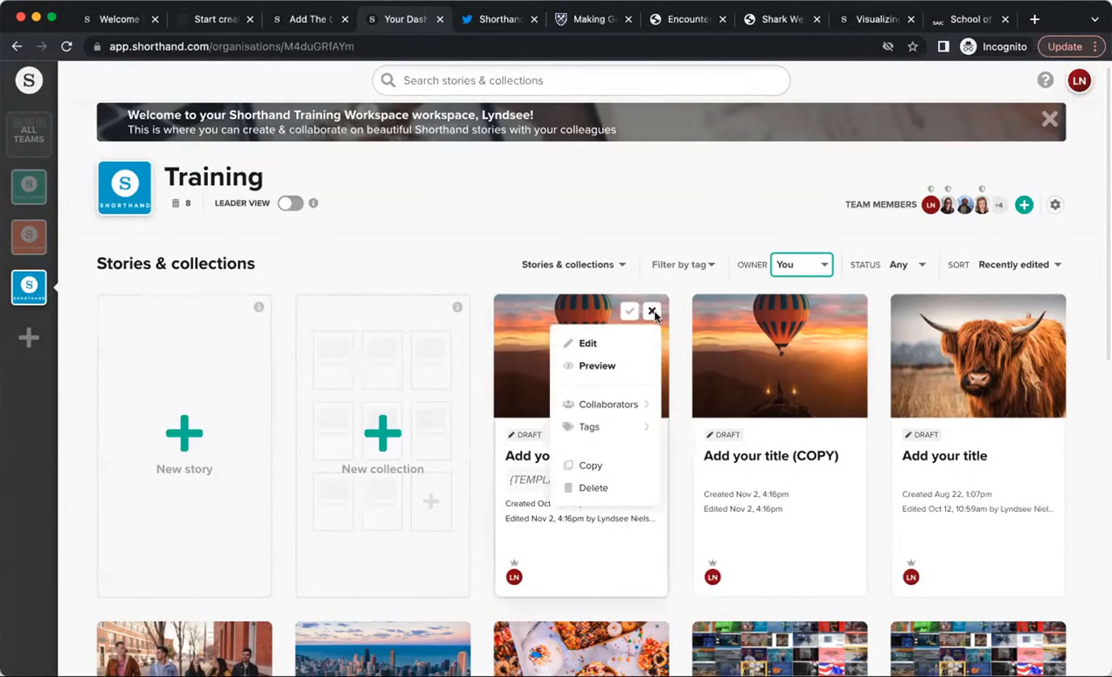
left_click(607, 426)
left_click(676, 258)
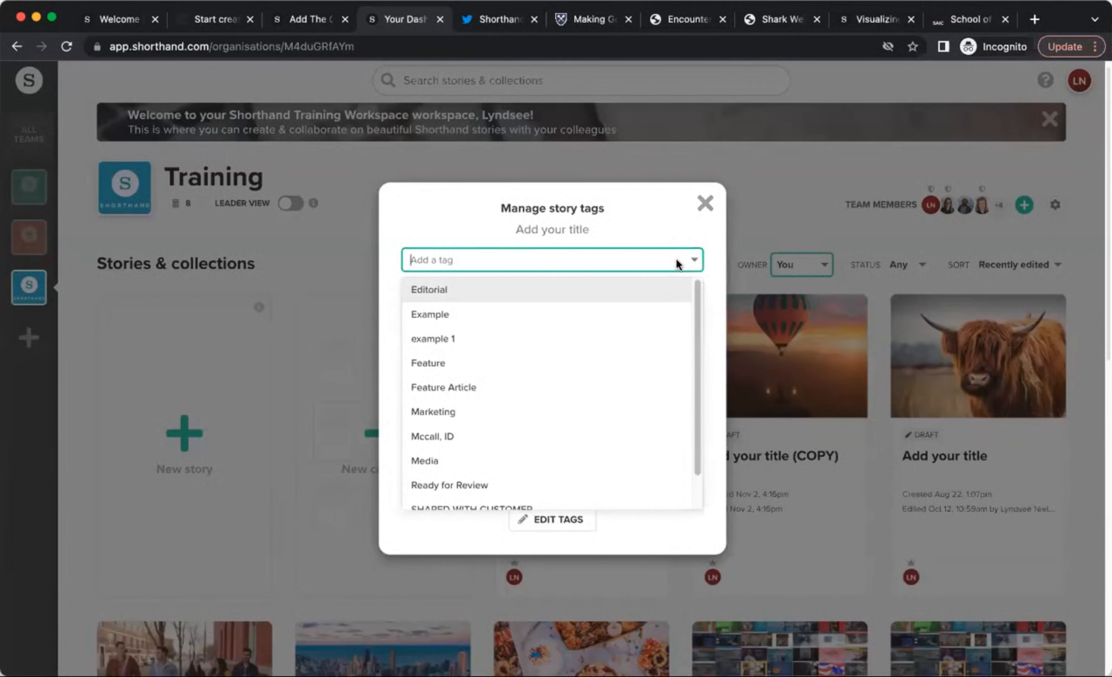
left_click(459, 393)
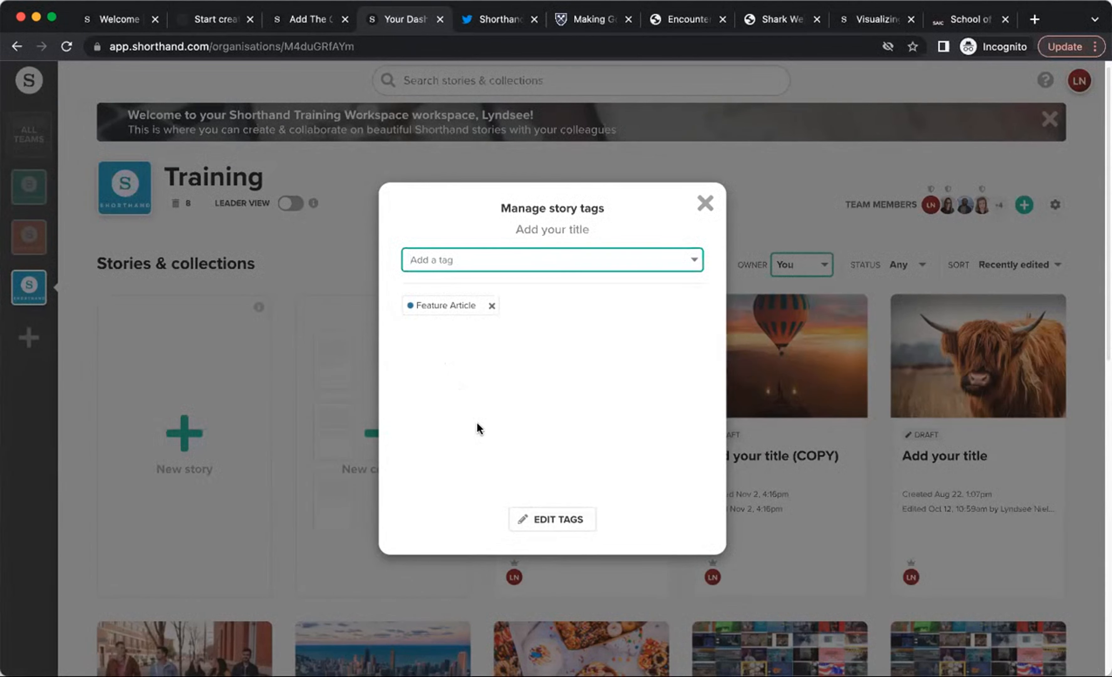
left_click(705, 203)
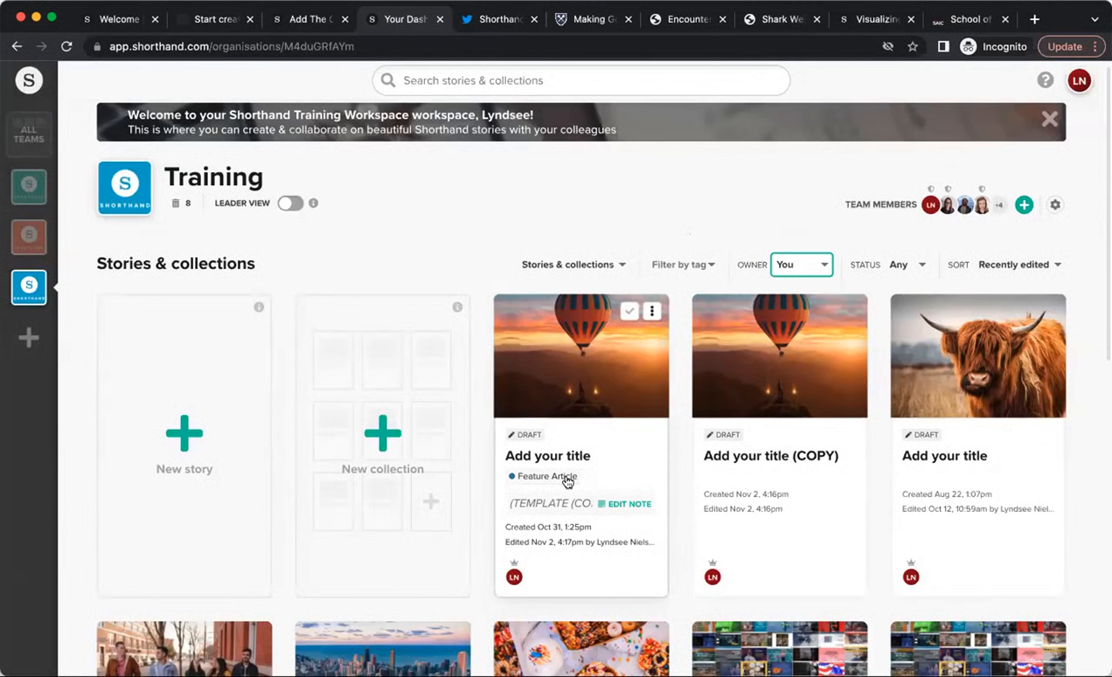
Step: Assign the "Feature Article" tag to the copied story "Add your title (COPY)"
left_click(850, 311)
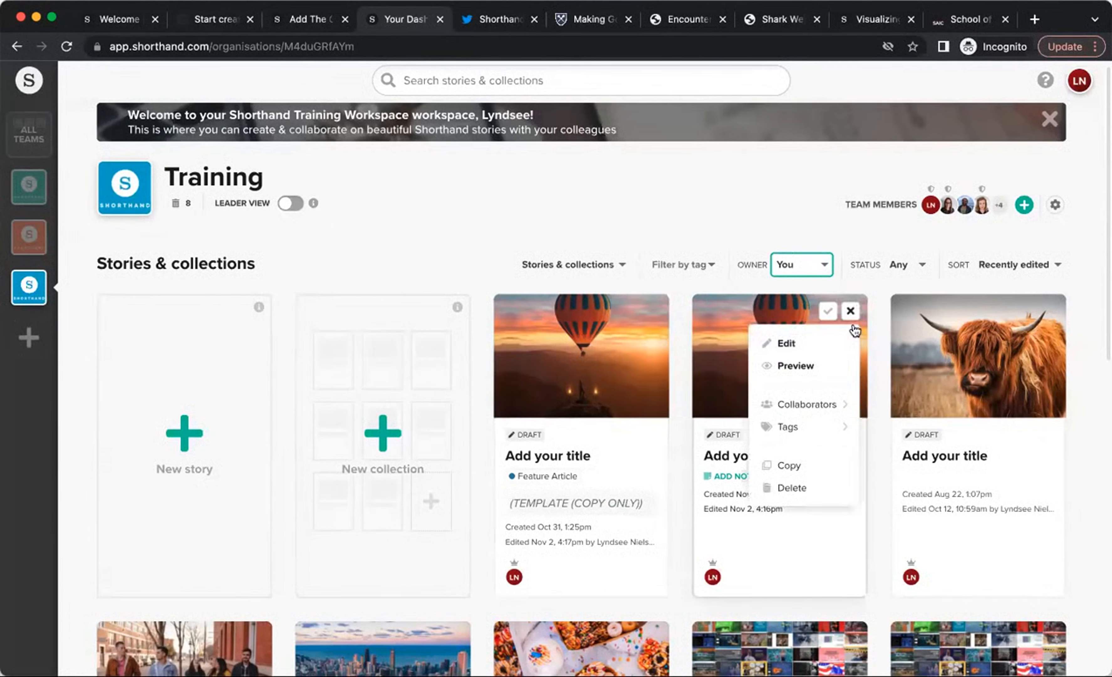
left_click(788, 427)
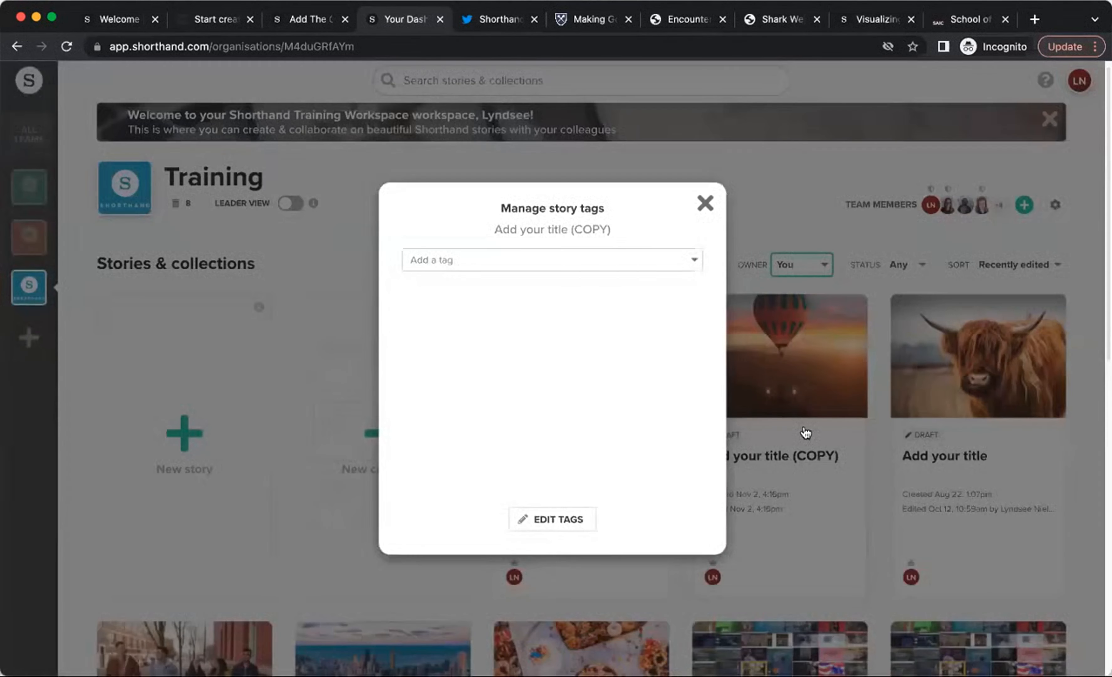
left_click(531, 270)
left_click(458, 388)
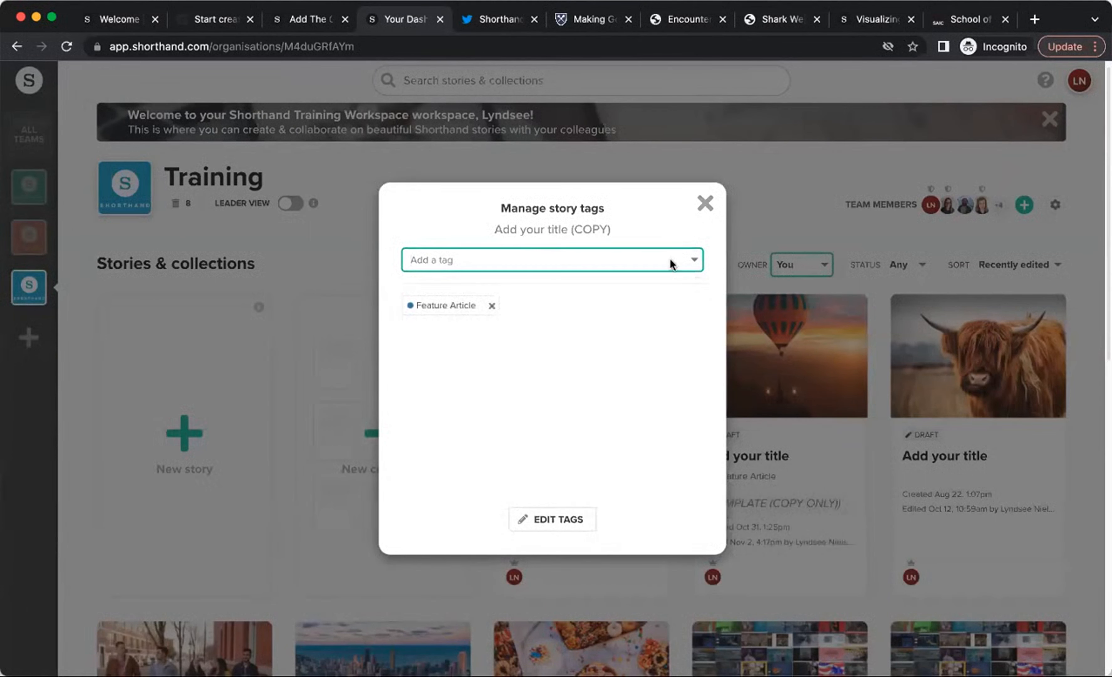
left_click(706, 203)
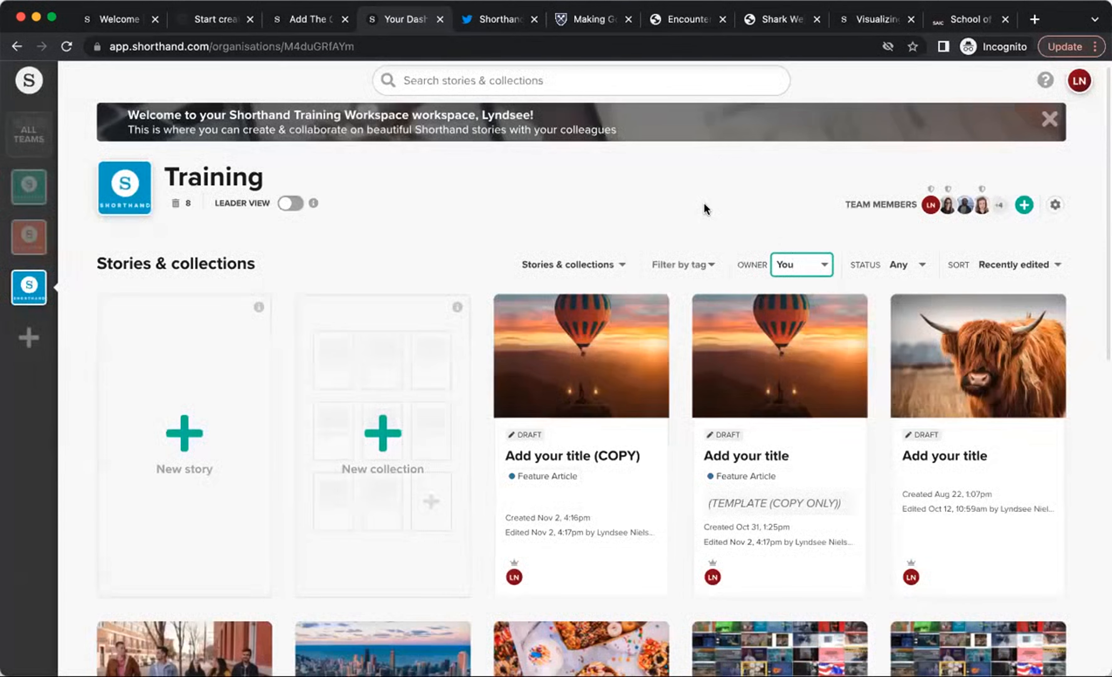
Step: Filter the stories and collections by the tag "Feature Article"
left_click(689, 269)
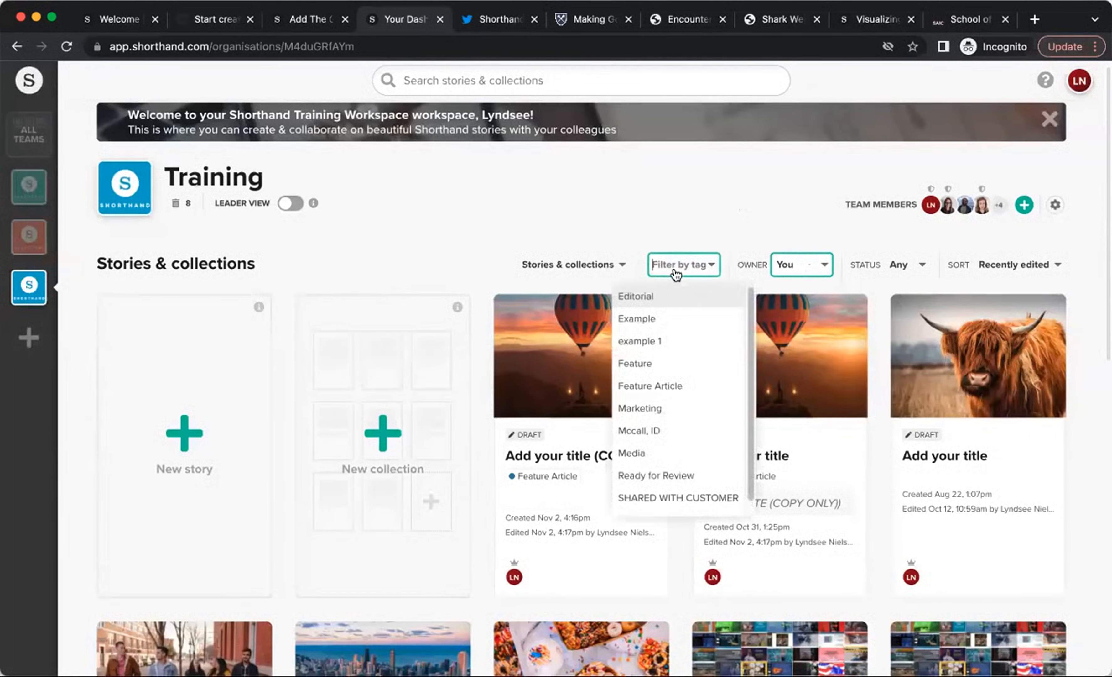
left_click(646, 387)
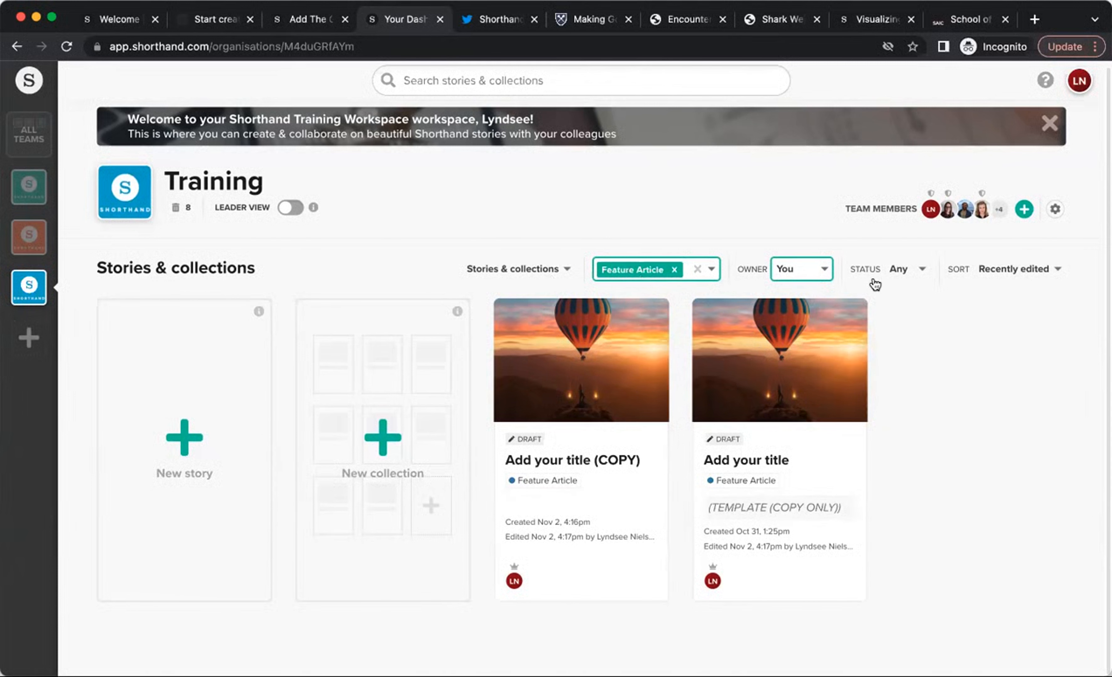
Step: Clear the "Feature Article" tag filter and set the owner filter to Anyone
left_click(698, 269)
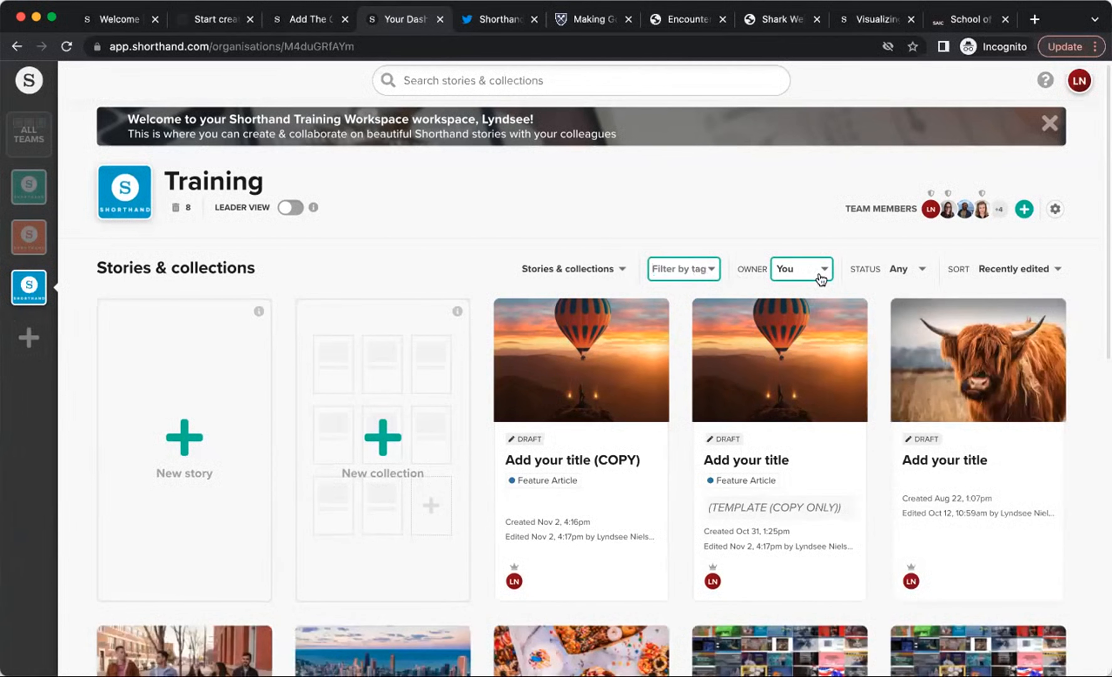
left_click(822, 275)
left_click(774, 302)
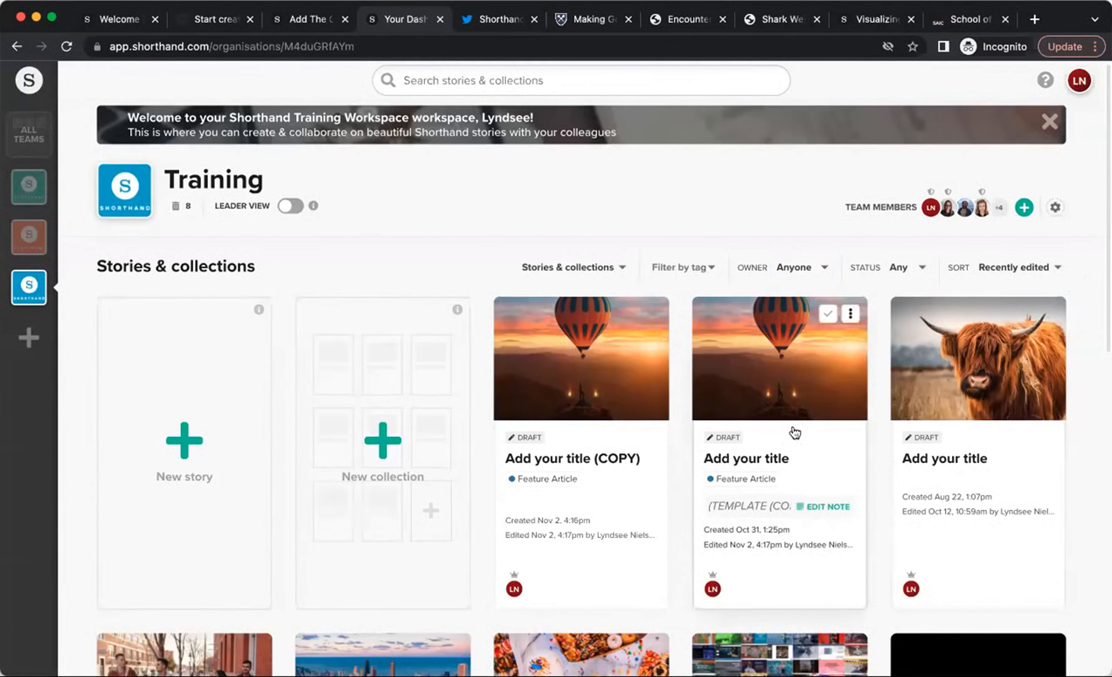
scroll(866, 411, "down", 1)
scroll(1040, 361, "up", 1)
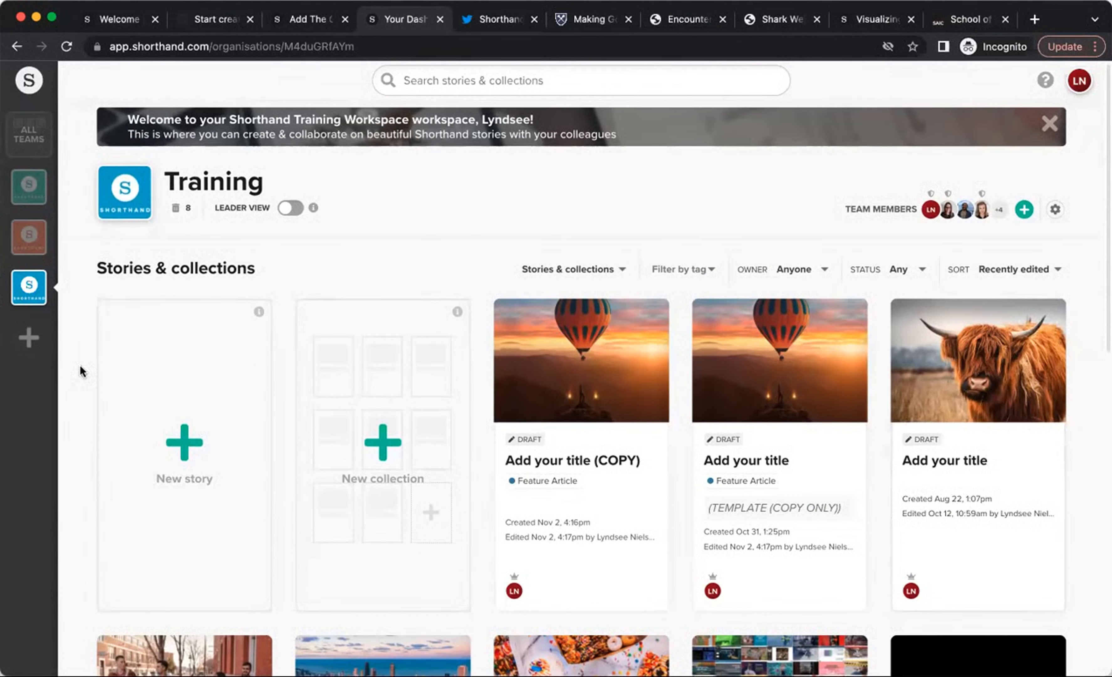
Step: Start a new story in the Training team and look through the available starting templates
key("super+Tab")
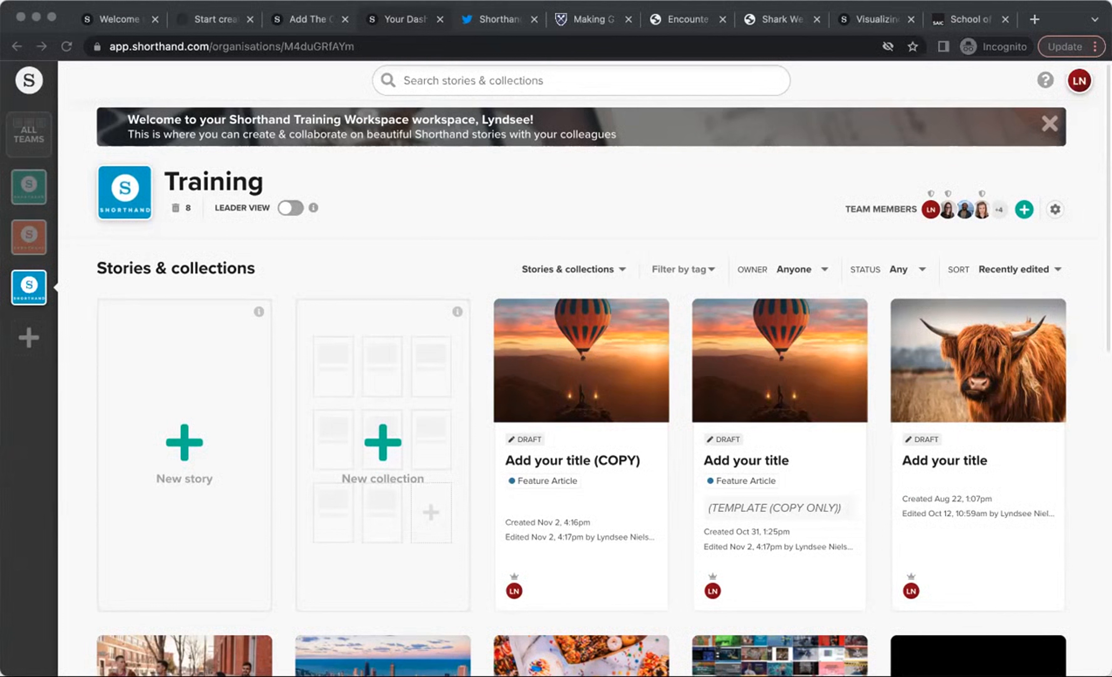
left_click(170, 445)
left_click(180, 449)
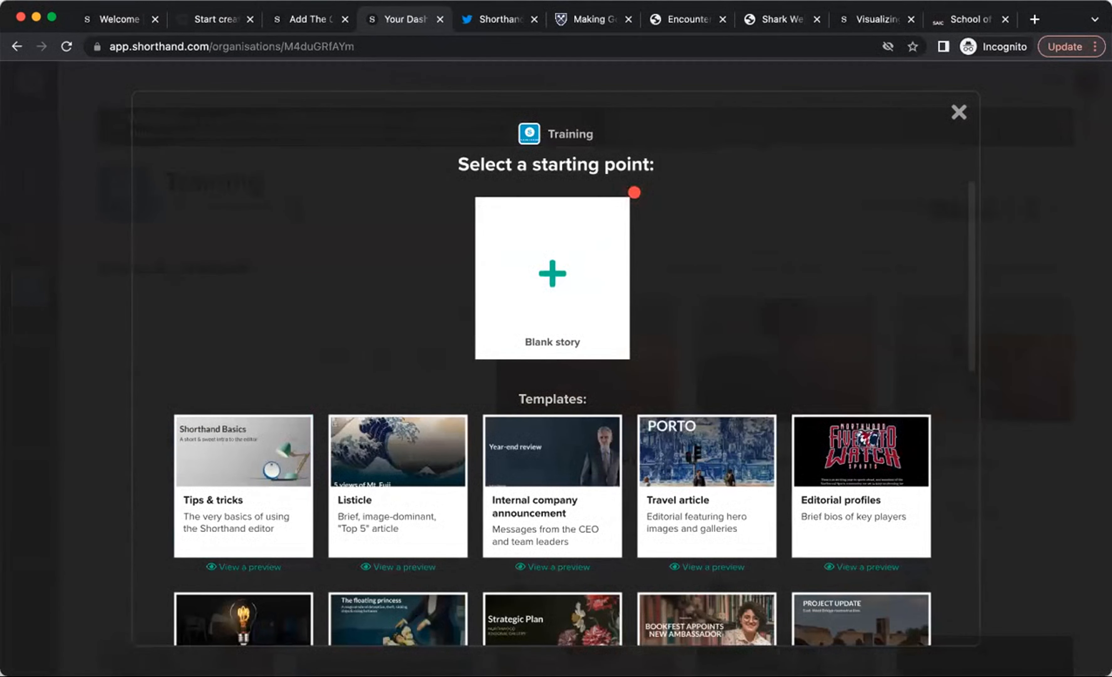
left_click(634, 192)
left_click(635, 192)
left_click(634, 192)
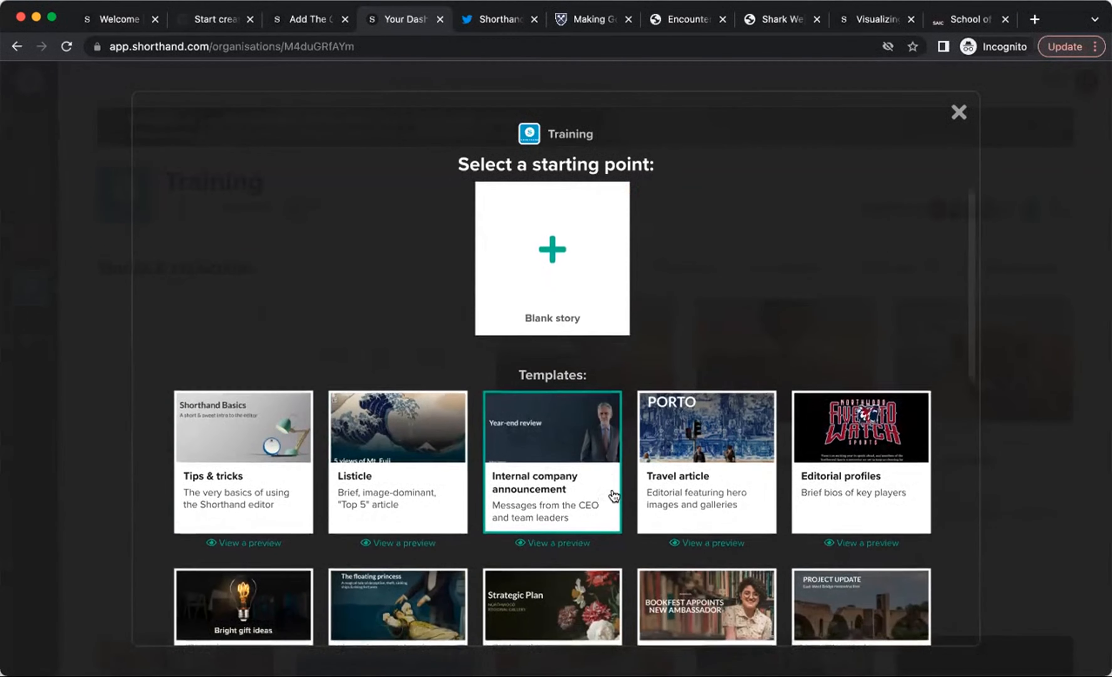
scroll(611, 498, "down", 5)
scroll(698, 503, "down", 1)
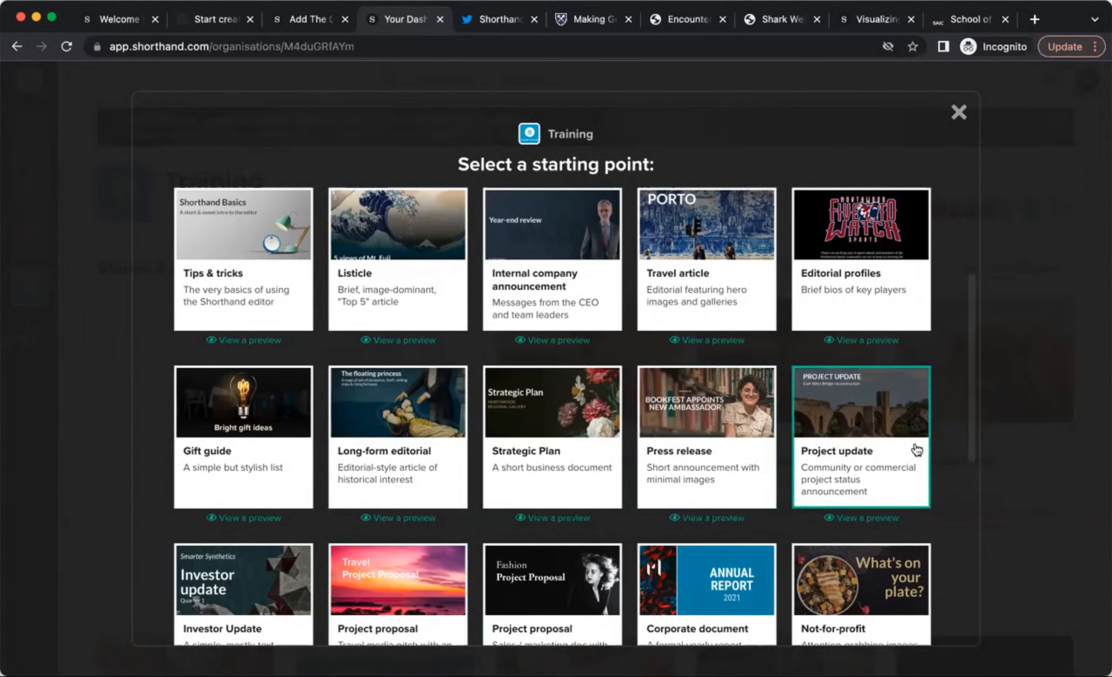
scroll(930, 451, "down", 2)
scroll(950, 482, "down", 4)
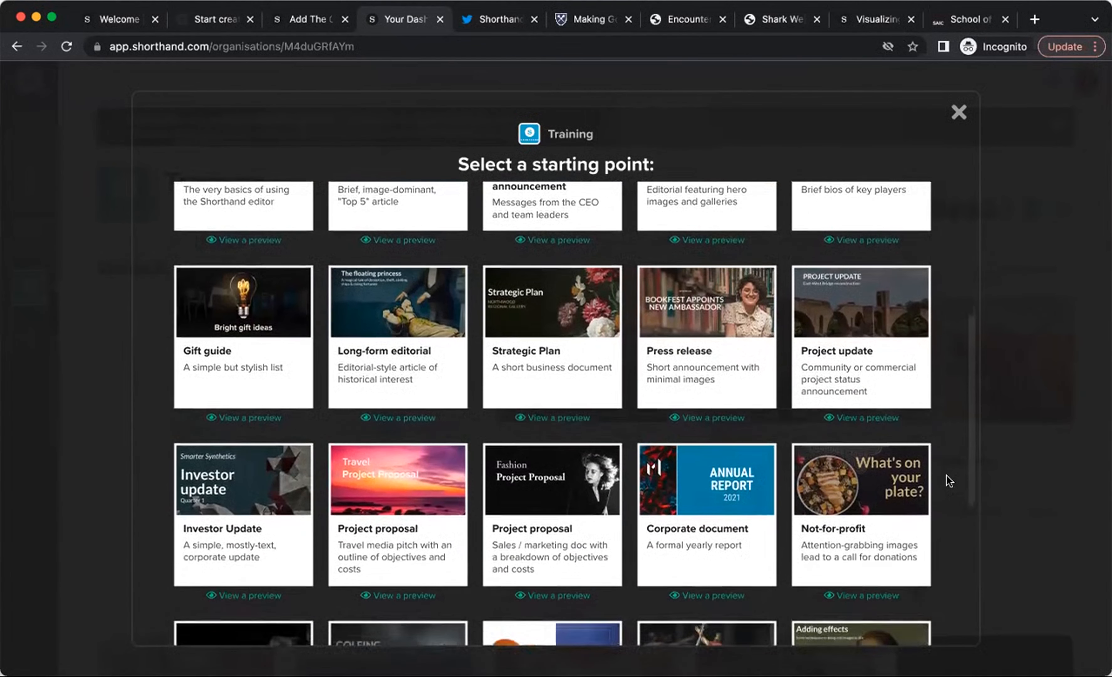
scroll(954, 464, "down", 2)
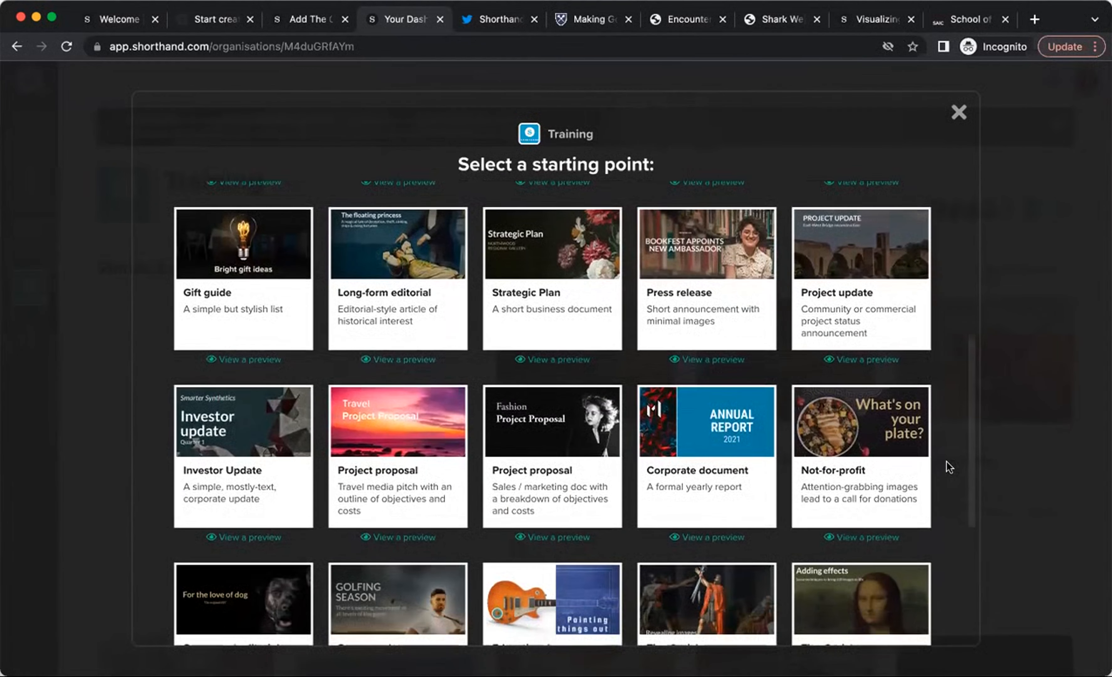
scroll(948, 461, "up", 15)
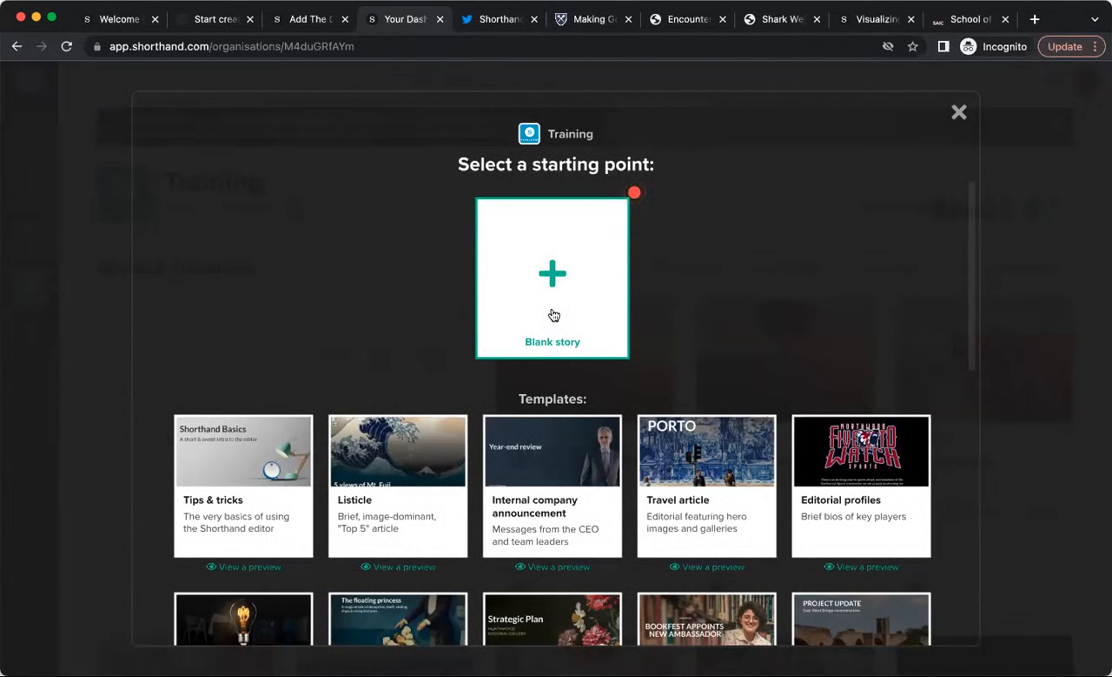
Step: Create the new story from the blank starting point
left_click(554, 315)
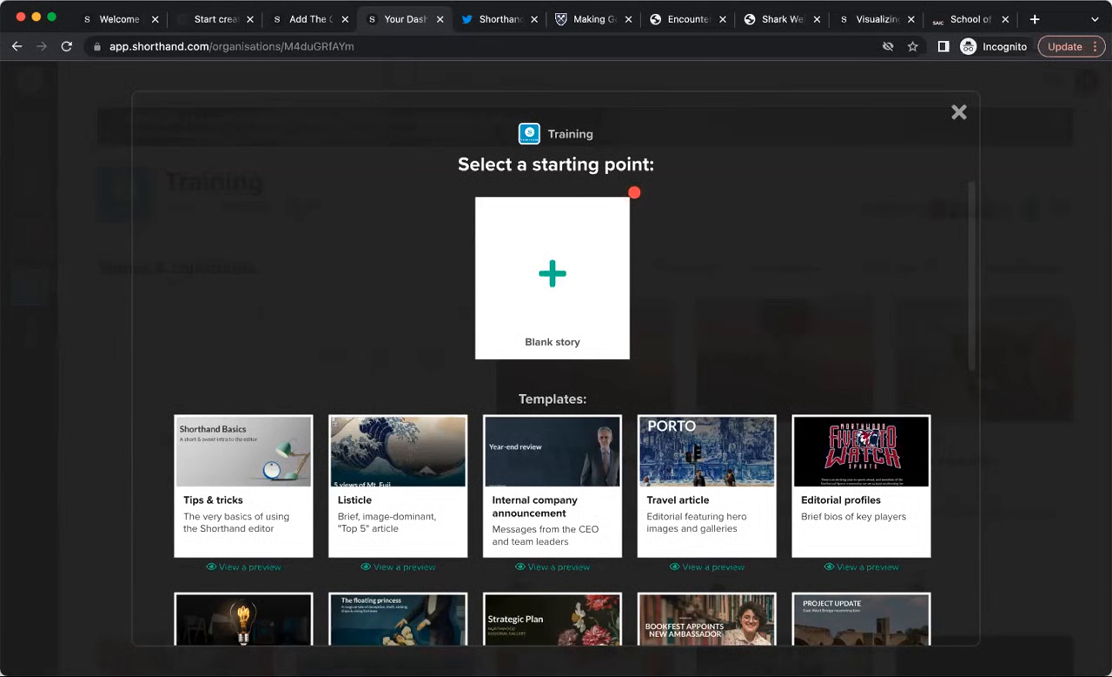
left_click(554, 286)
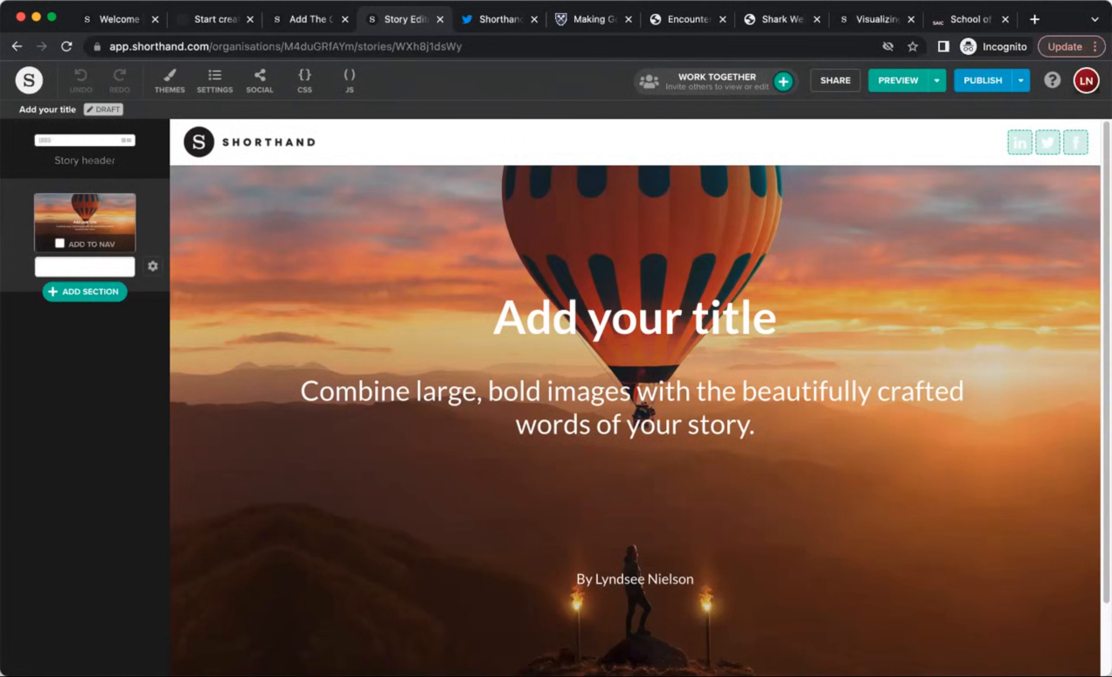
Step: Examine the section templates that can be added to the story, from Text through Collection, and leave without adding one
left_click(87, 297)
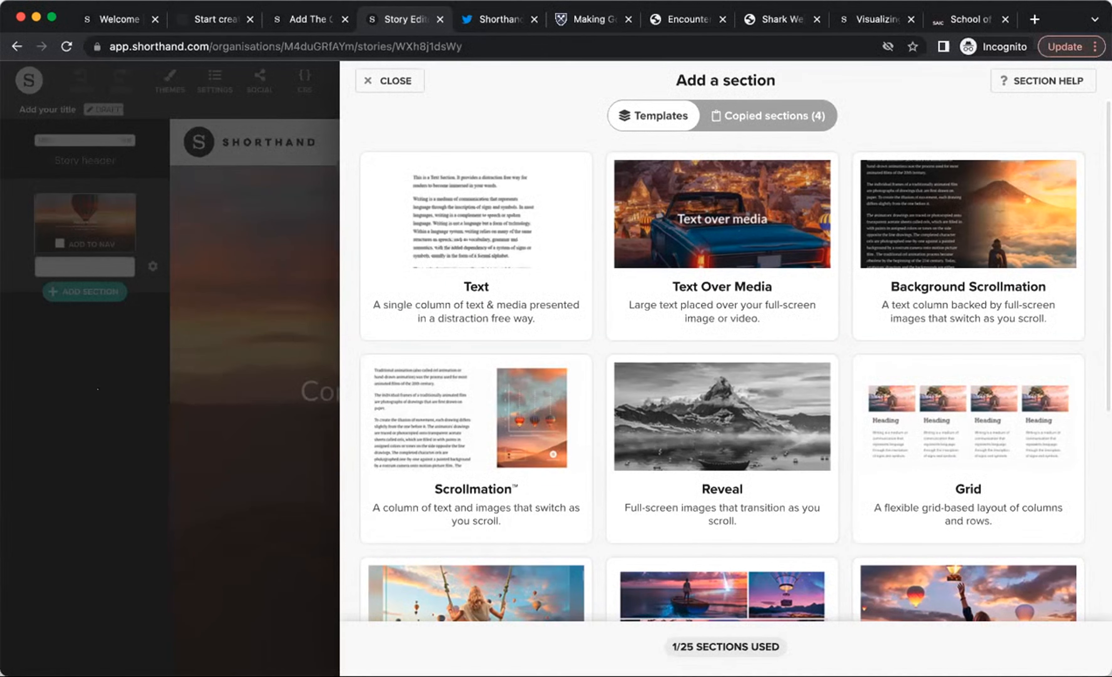
scroll(1096, 253, "down", 1)
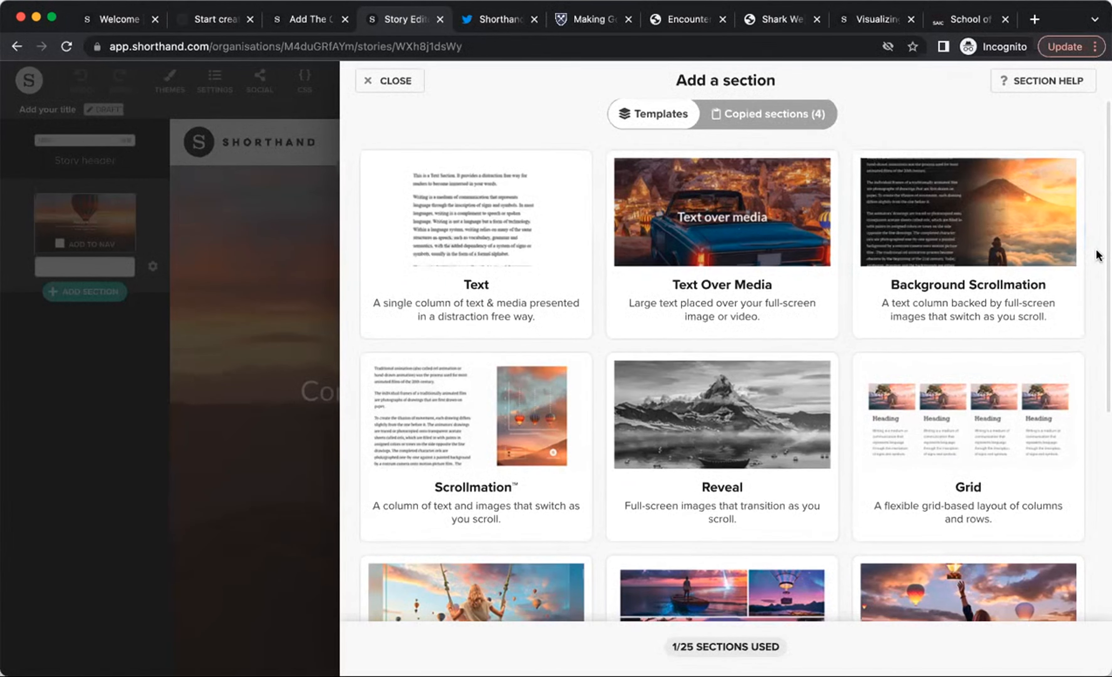
scroll(1098, 256, "down", 1)
scroll(1099, 255, "down", 1)
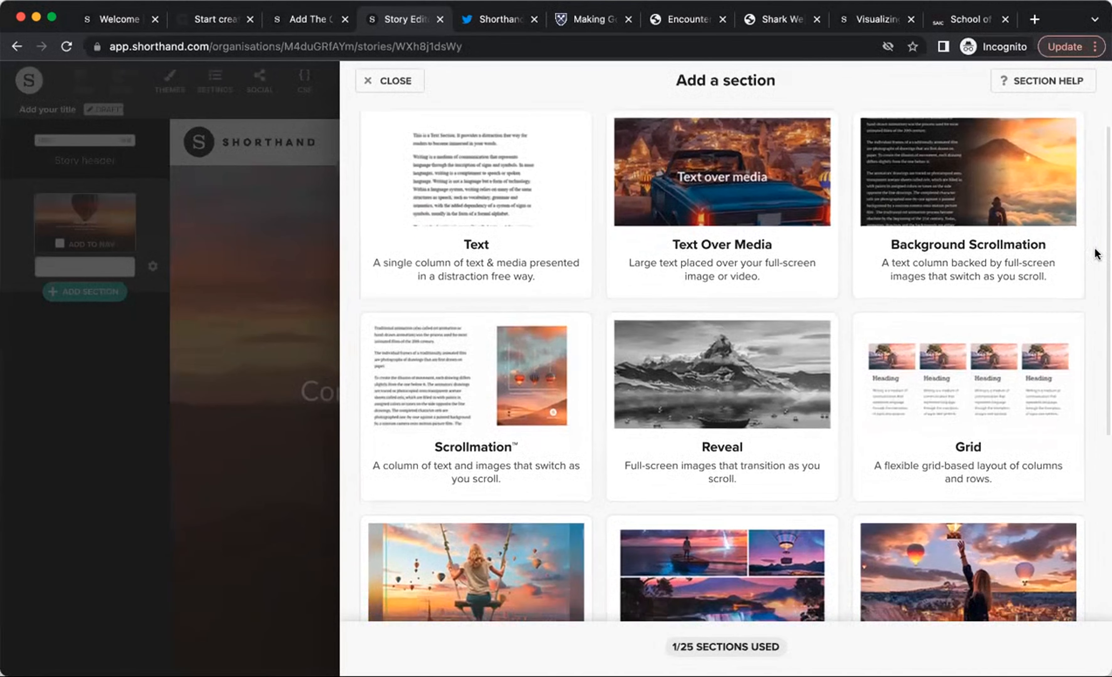
scroll(1097, 253, "down", 1)
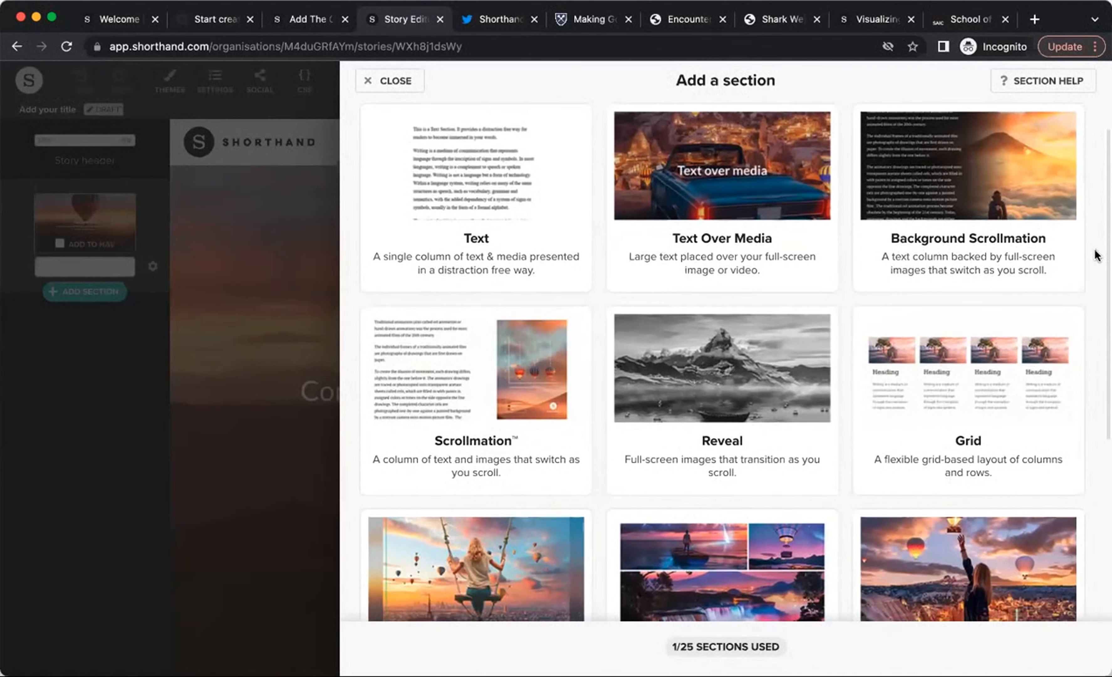
scroll(1097, 253, "down", 8)
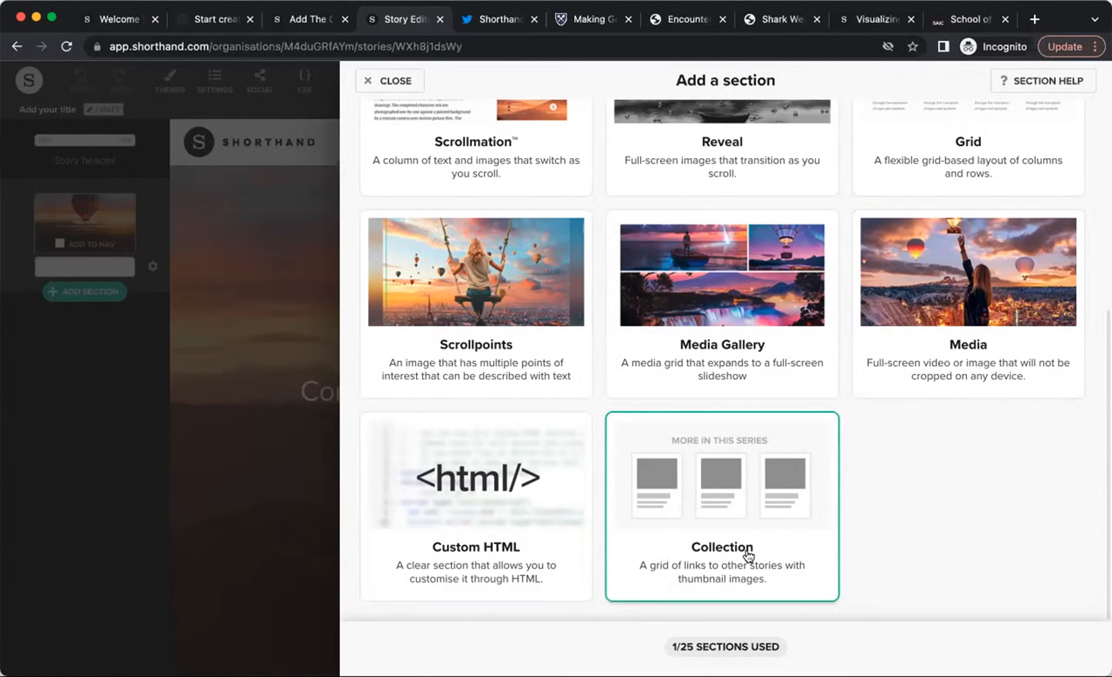
scroll(927, 506, "up", 8)
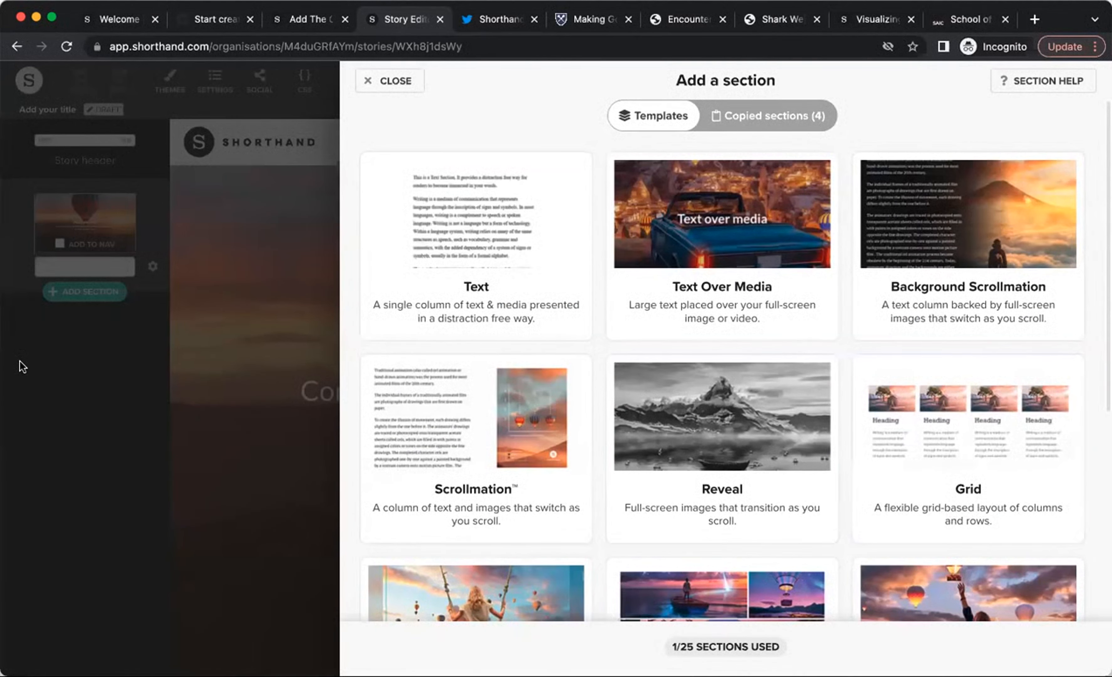
left_click(277, 462)
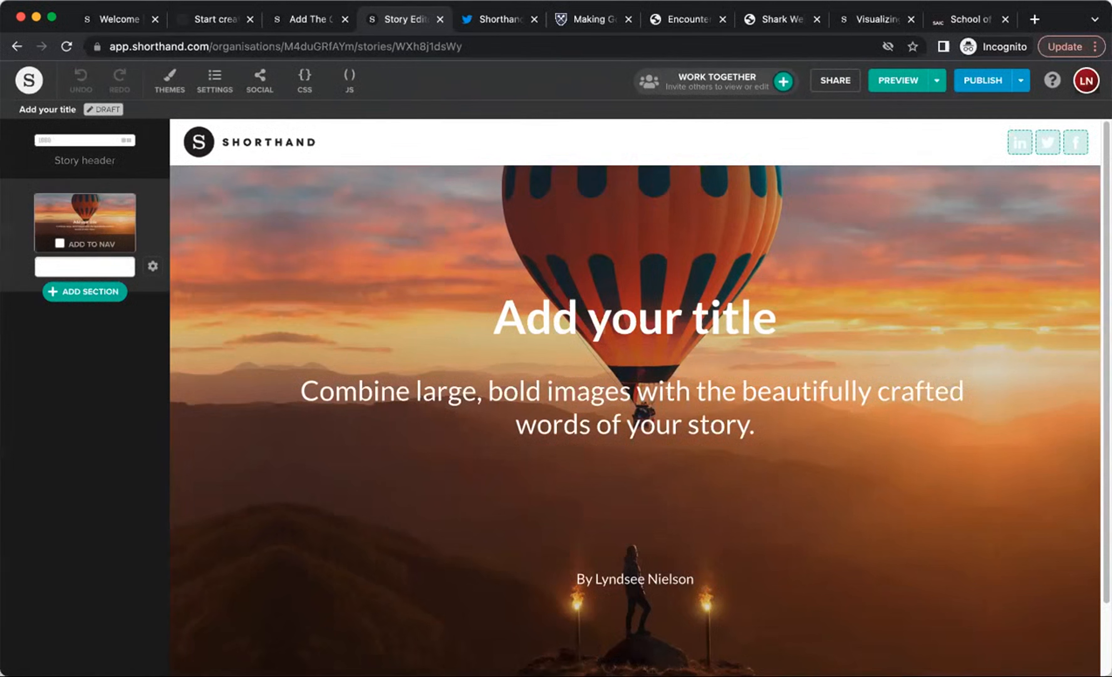
Step: Set the title section's background media to the video "Paris timelapse - compressed (1).mp4" and check the recommended wide-screen video specifications
mouse_move(202, 279)
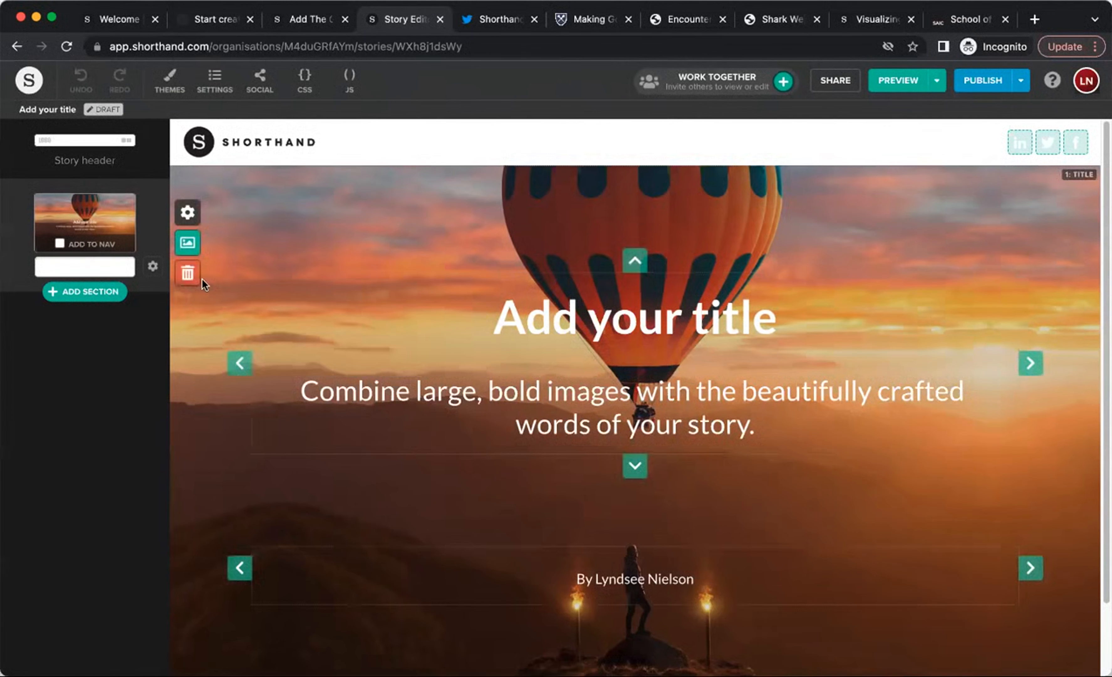
left_click(186, 247)
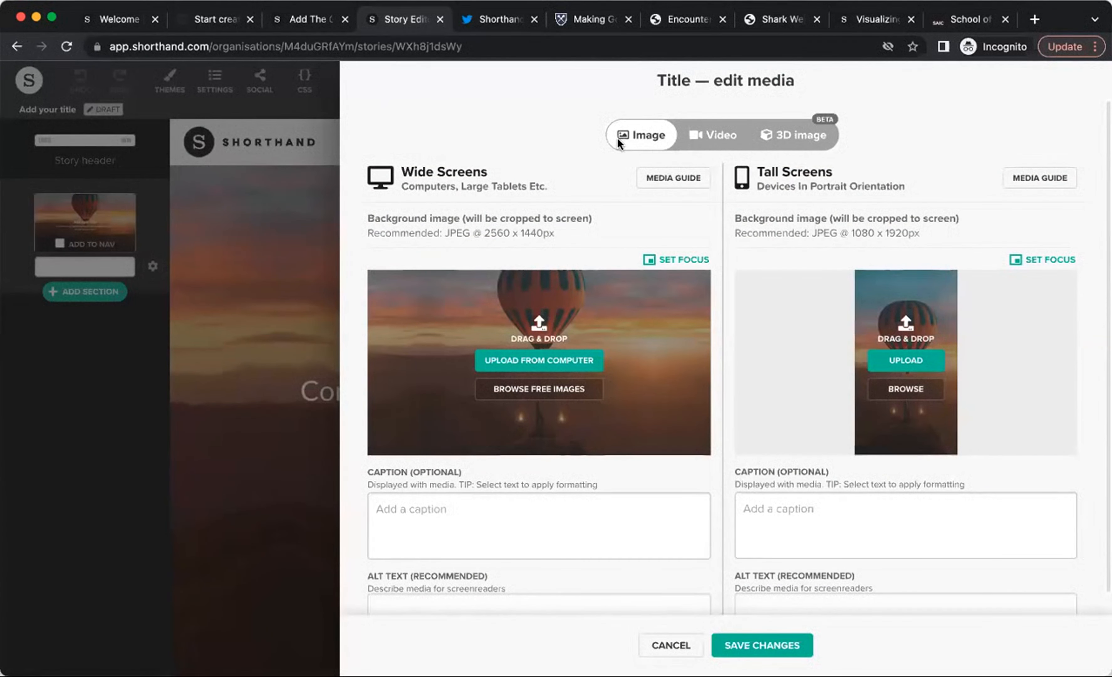
left_click(713, 136)
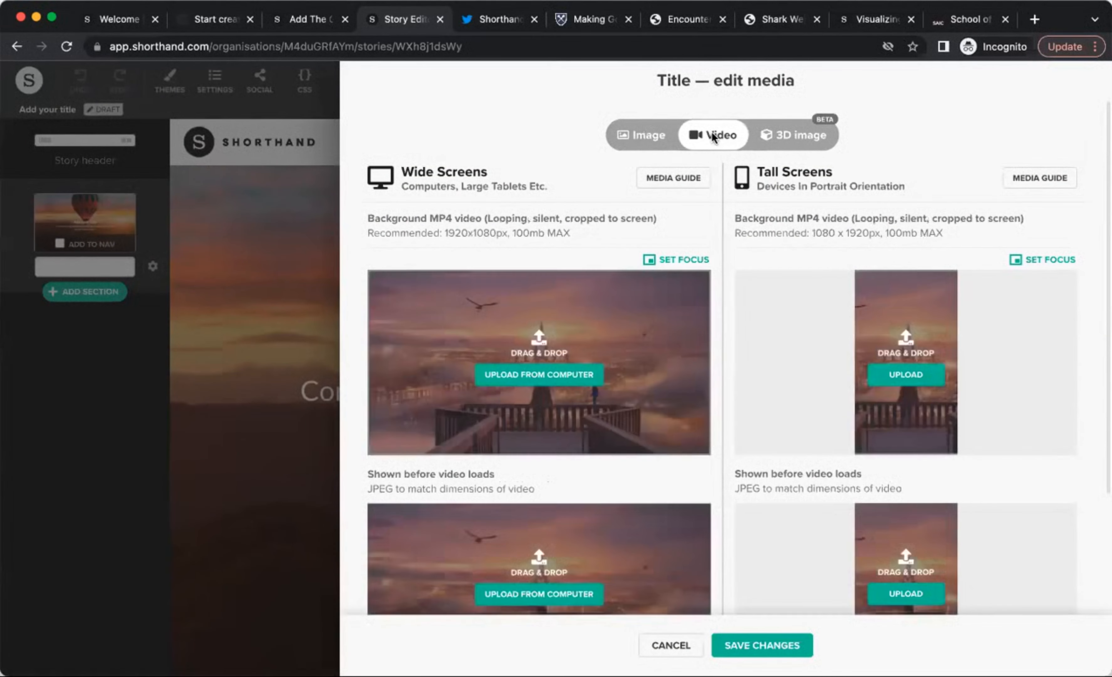
left_click(797, 137)
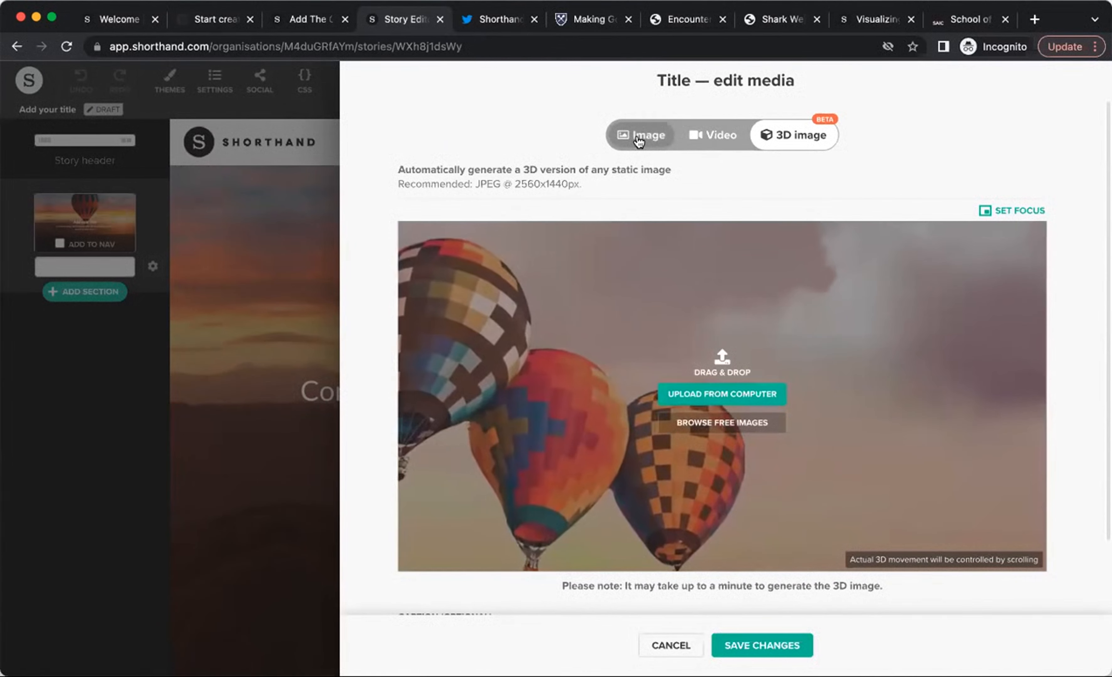
left_click(714, 135)
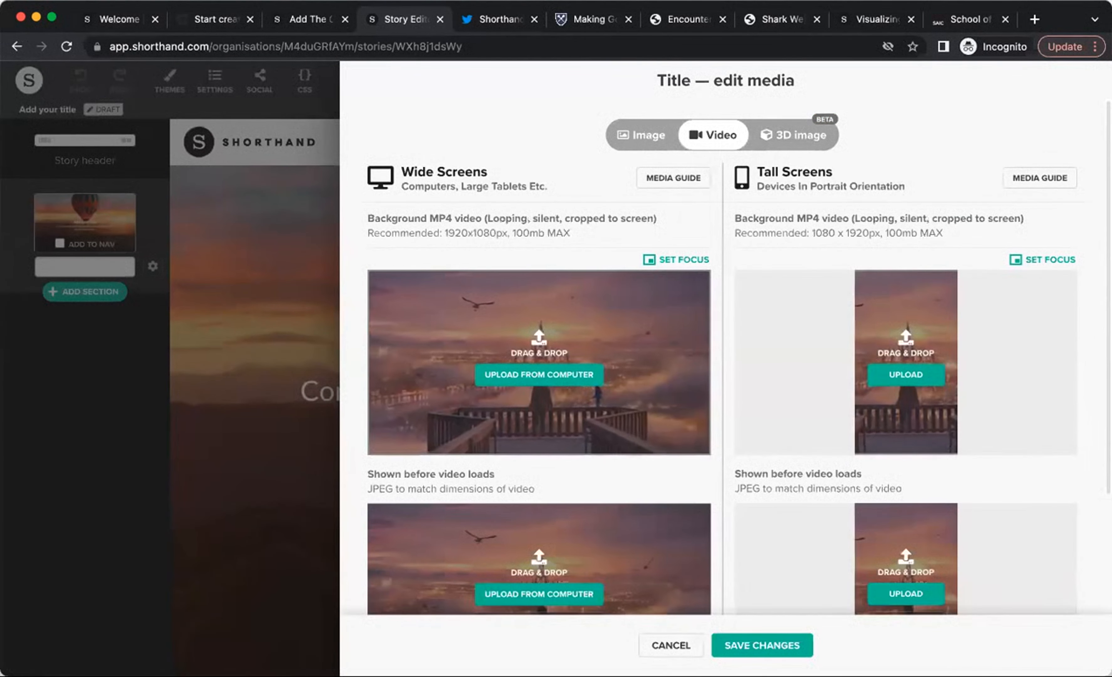
left_click_drag(435, 423, 479, 368)
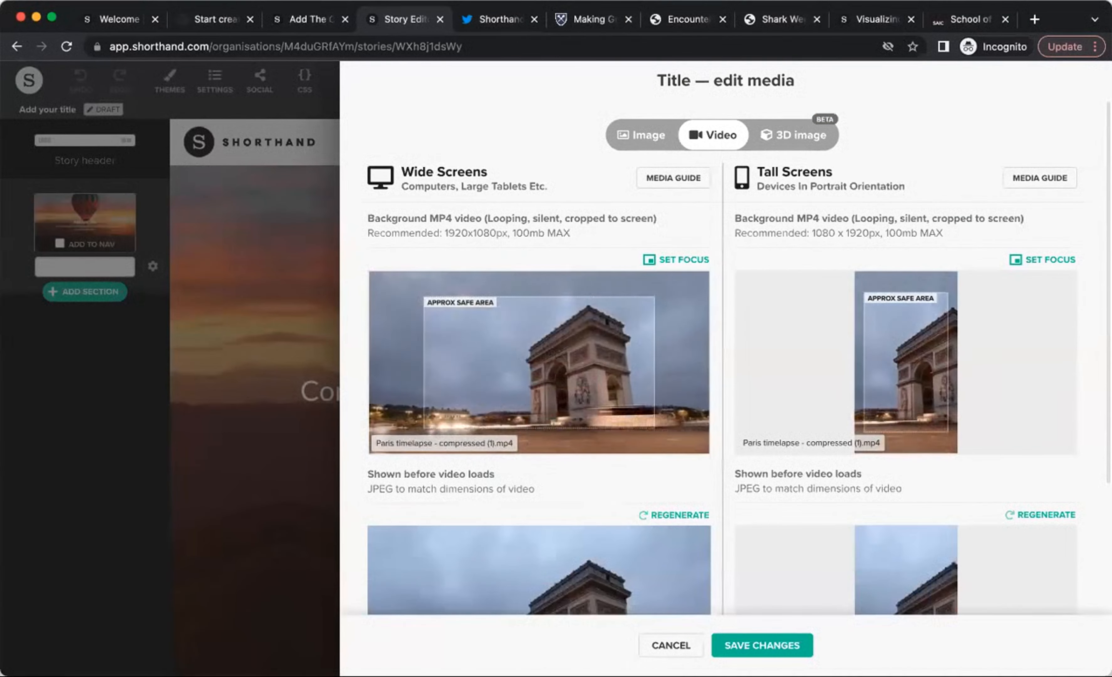
scroll(828, 562, "down", 2)
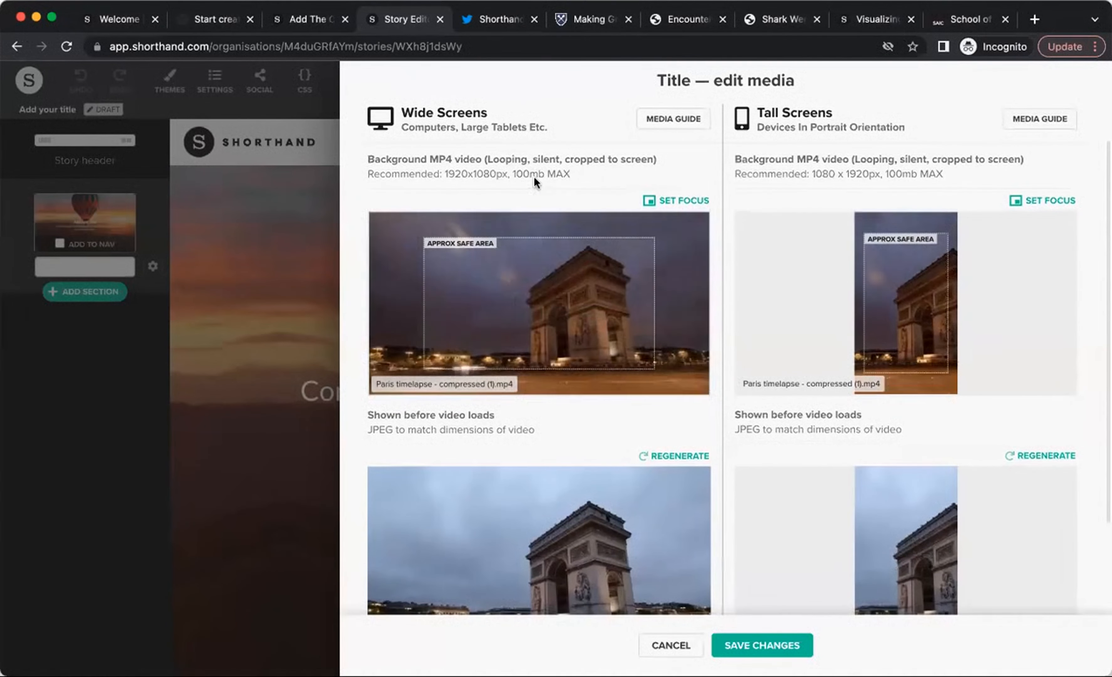
left_click_drag(571, 174, 361, 177)
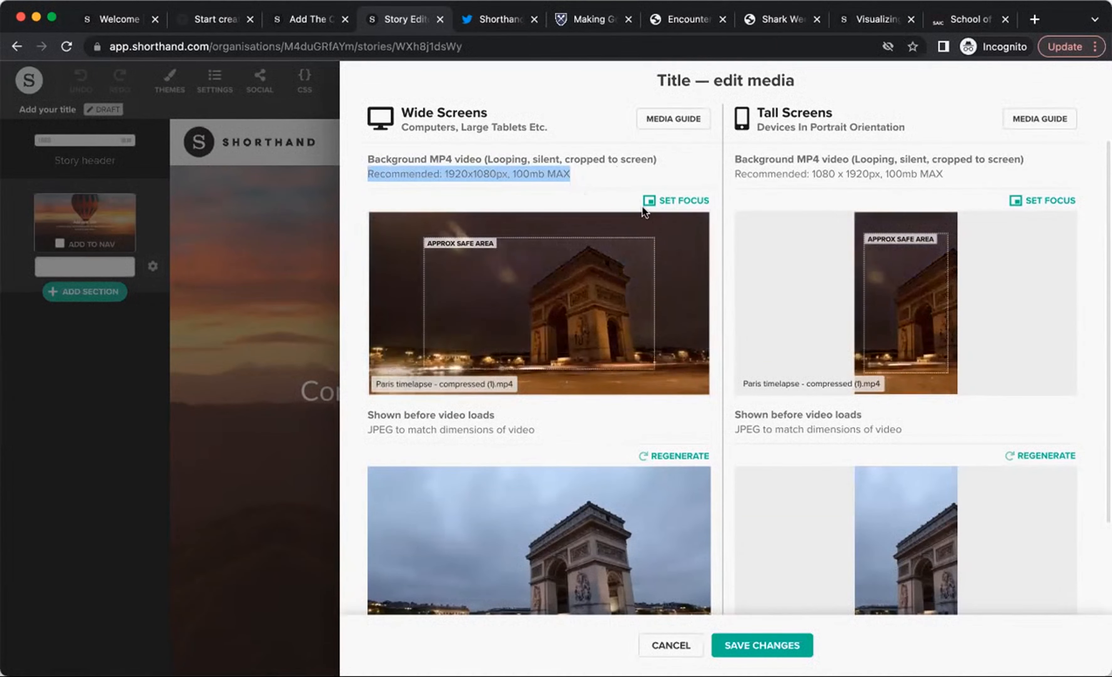
scroll(642, 203, "up", 2)
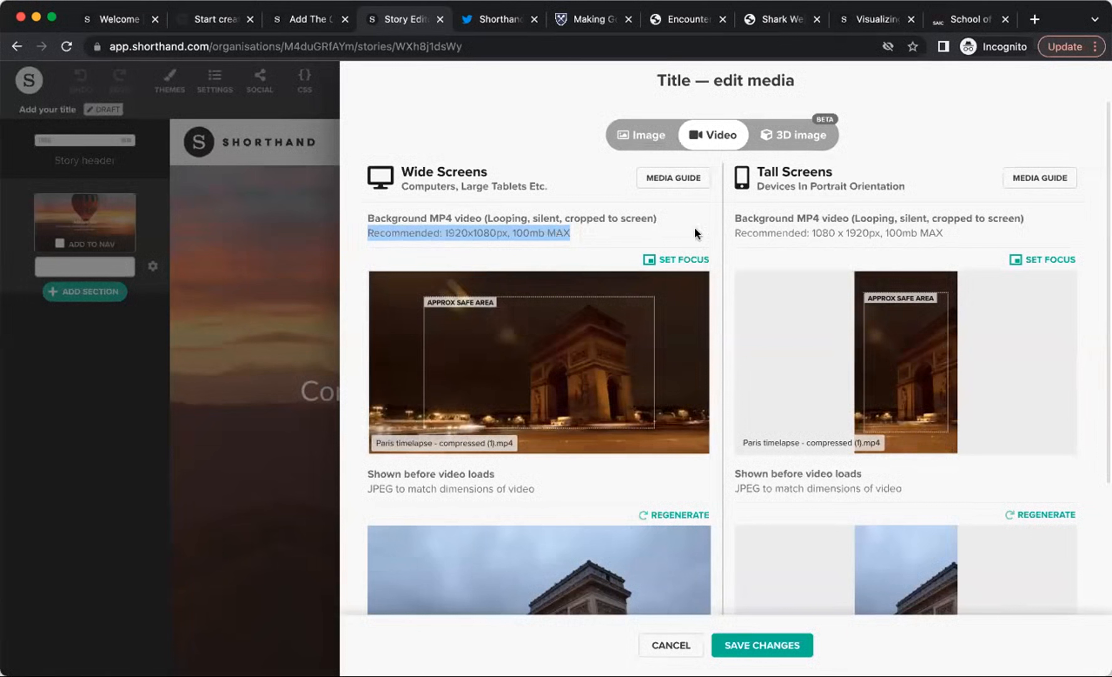
left_click(721, 238)
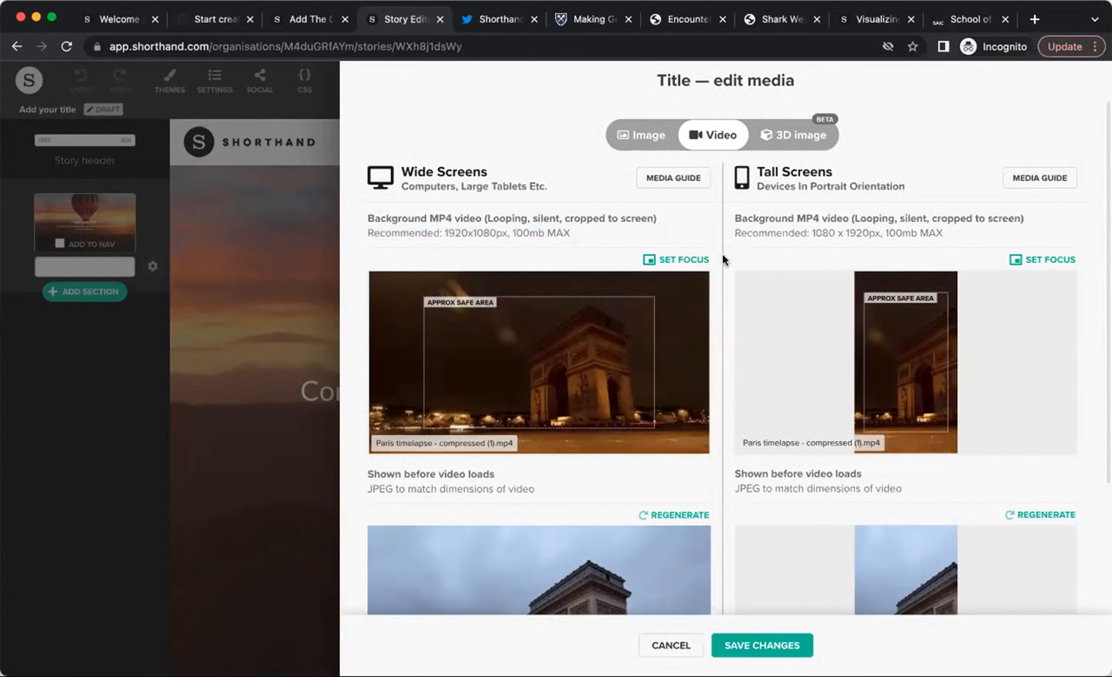
Step: Enter the caption "Paris Timelapse" for the title section's wide-screen video
scroll(722, 296, "down", 5)
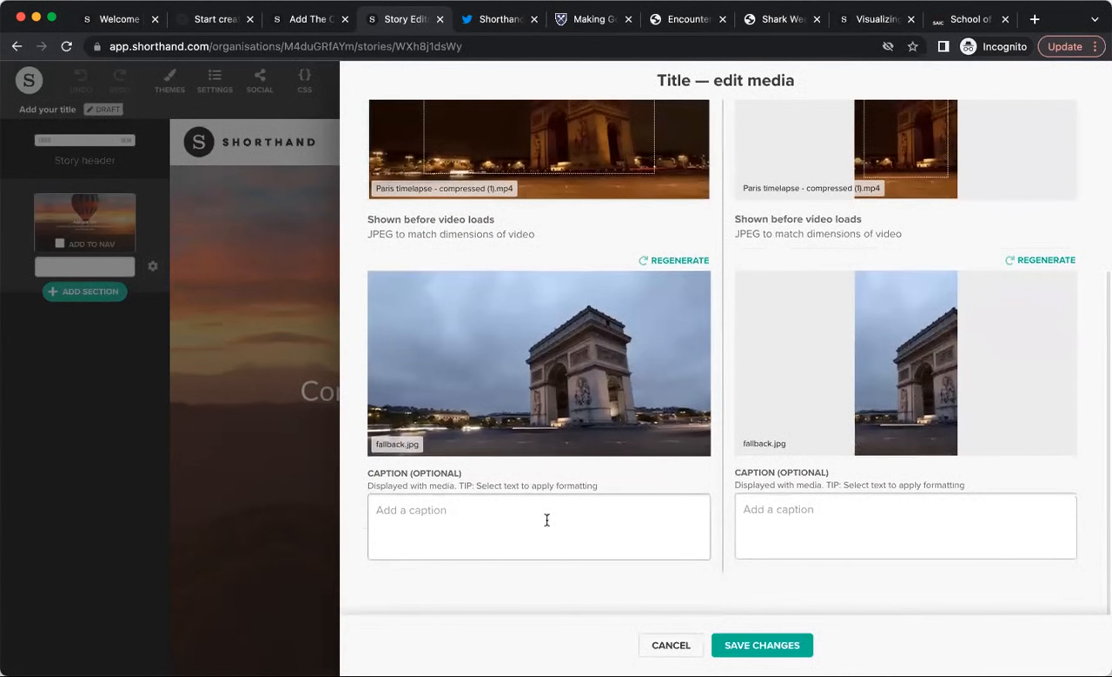
scroll(797, 511, "down", 2)
left_click(496, 487)
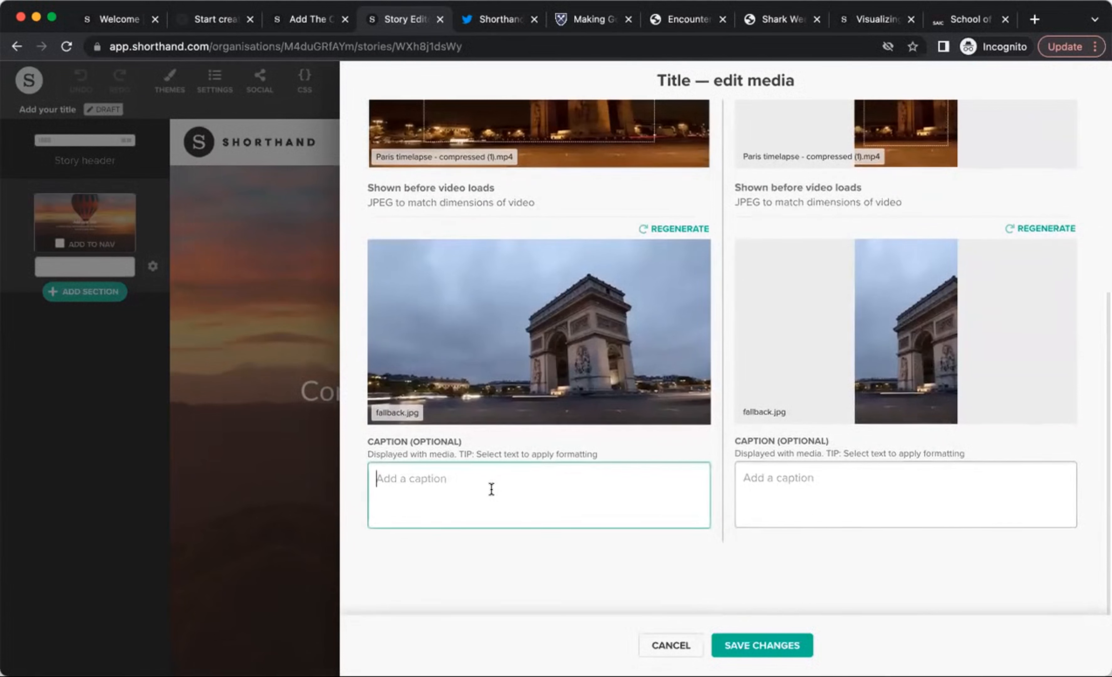
type("Paris TIme")
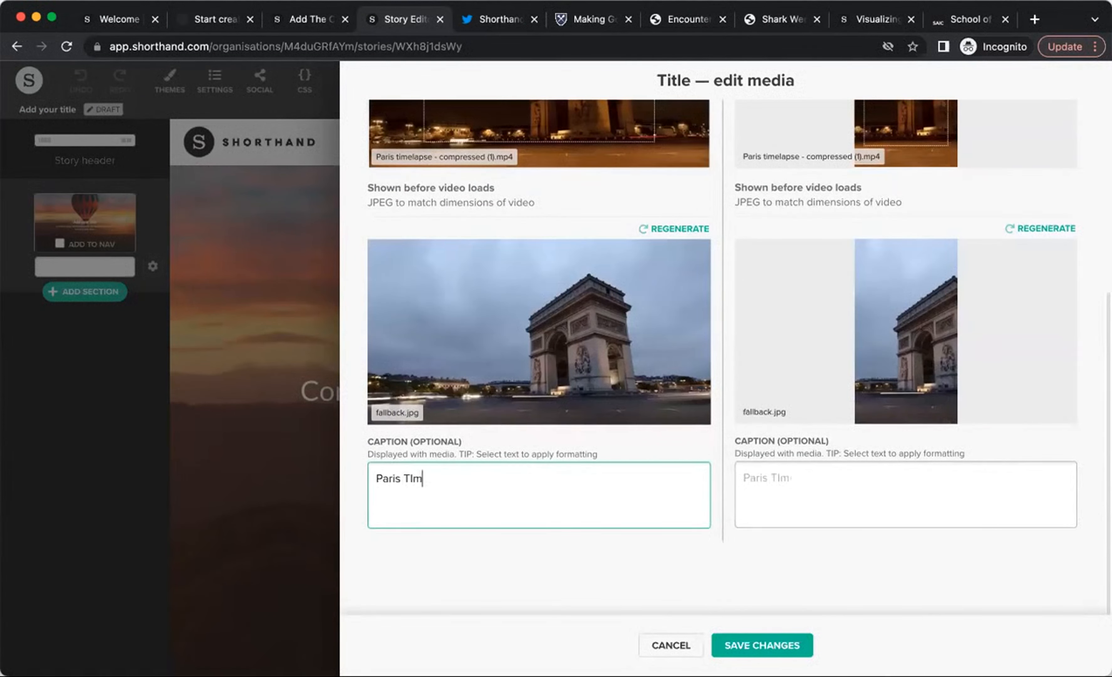
key("BackSpace")
key("BackSpace")
key("BackSpace")
type("impe")
key("BackSpace")
key("BackSpace")
type("elapse")
Step: Enter the caption "Paris" for the tall-screen video and save the title section's media changes
left_click(807, 476)
type("Paris")
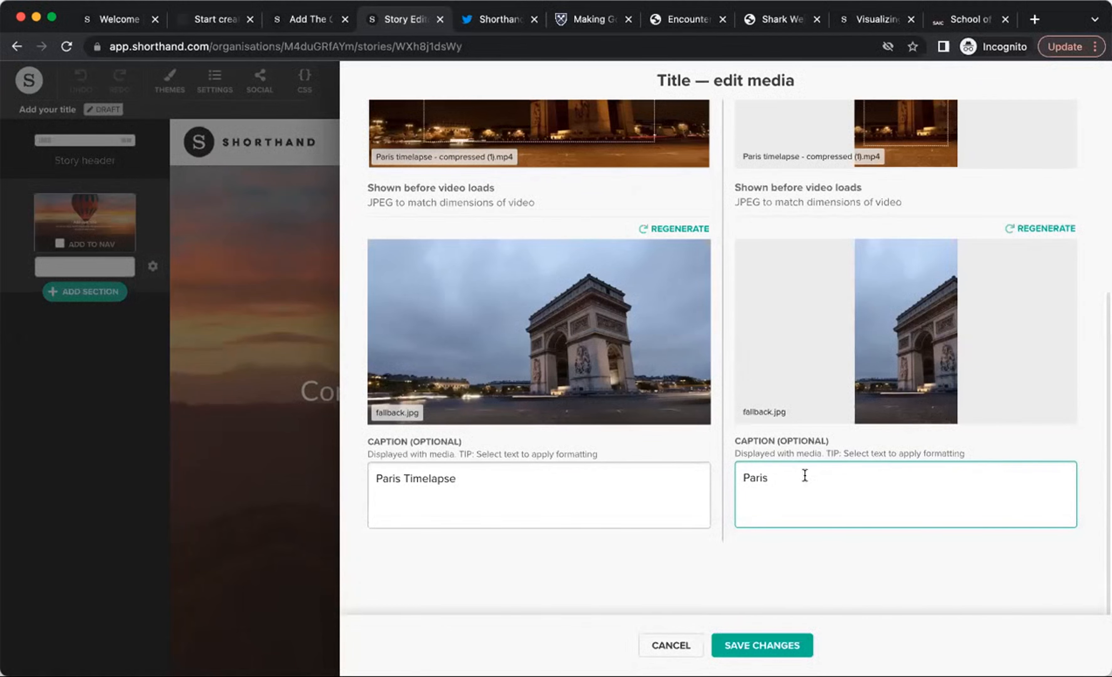
left_click(755, 651)
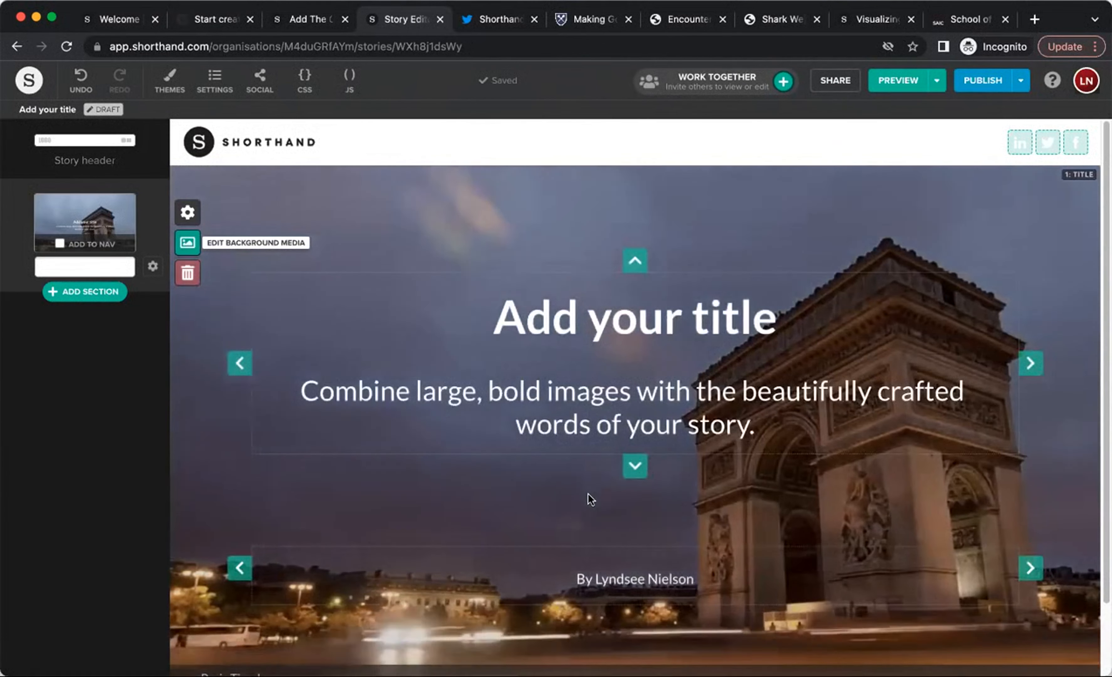
Step: Replace the title section's placeholder title with "Paris" and increase its text size to 275%
left_click(719, 311)
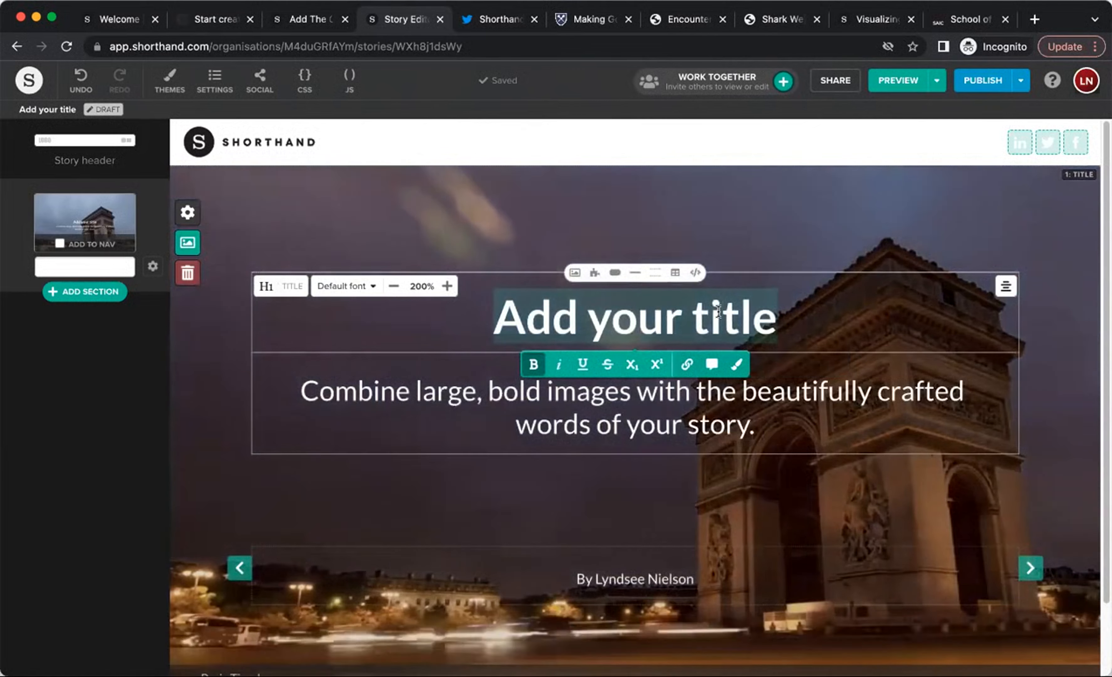
type("Paris")
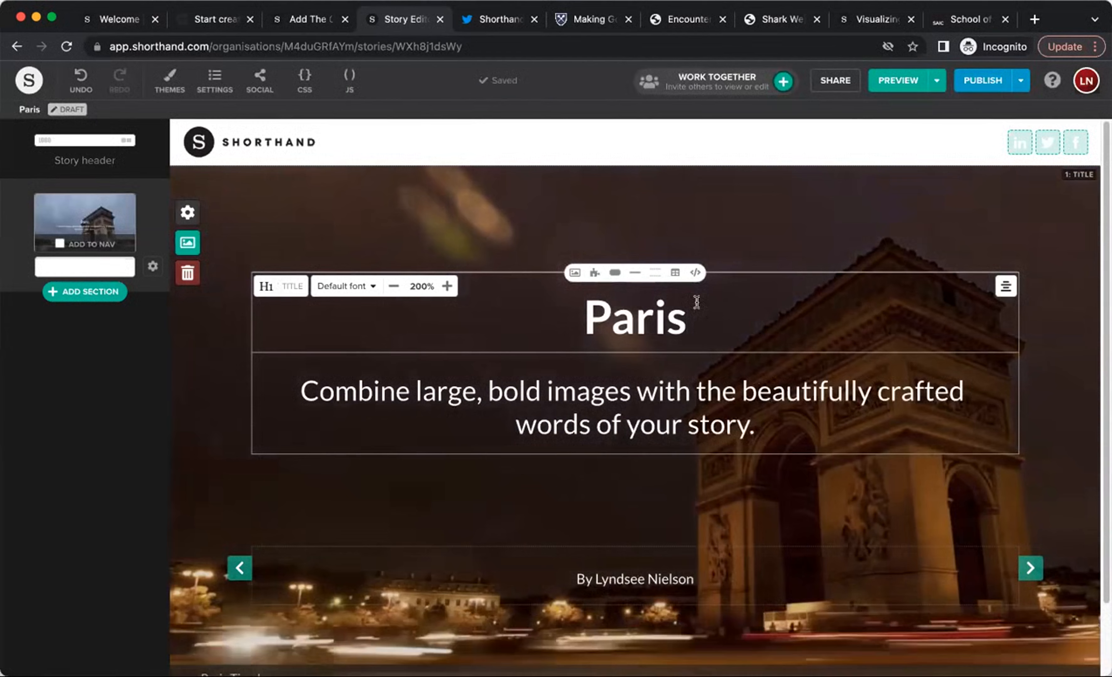
double_click(605, 301)
left_click(279, 286)
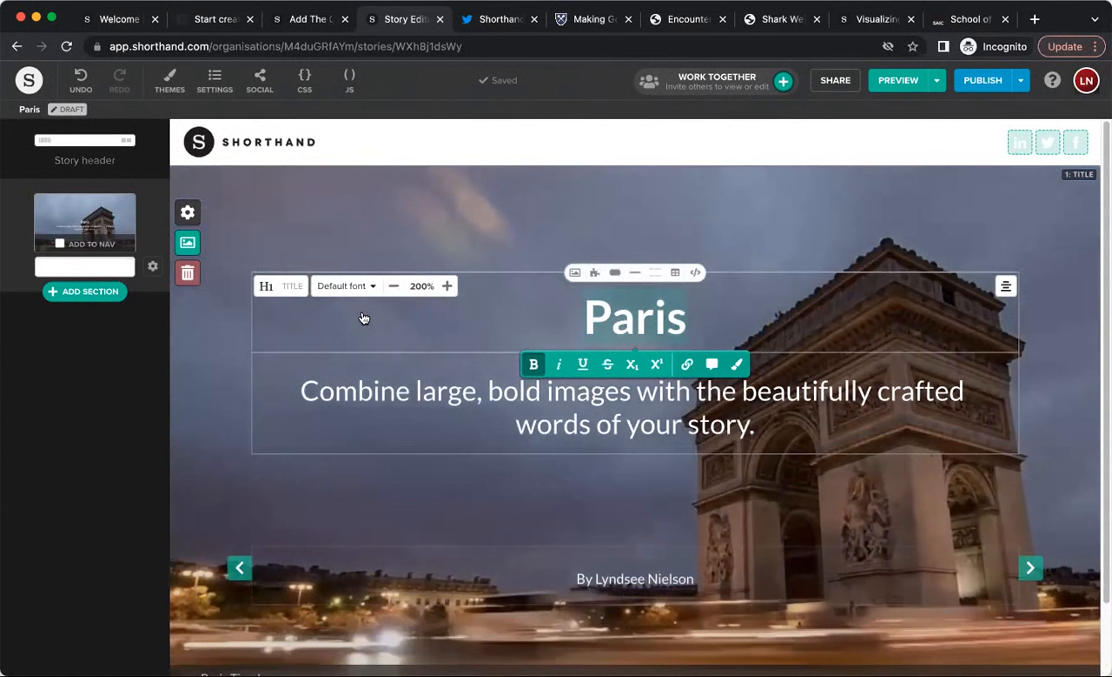
left_click(447, 286)
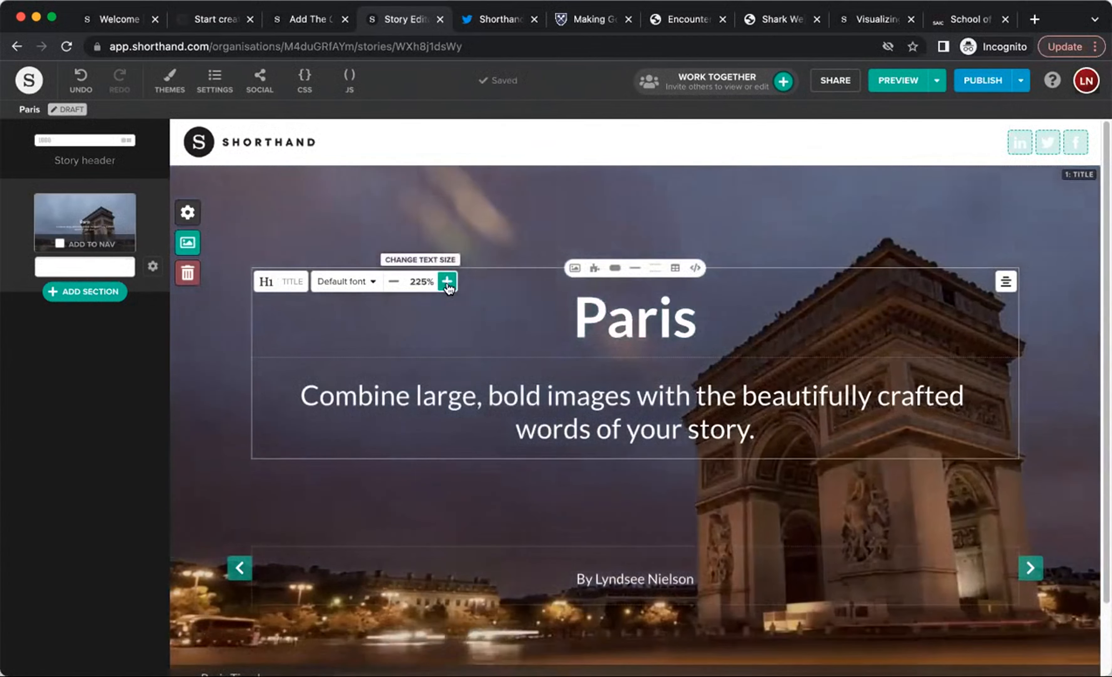
left_click(447, 284)
left_click(447, 276)
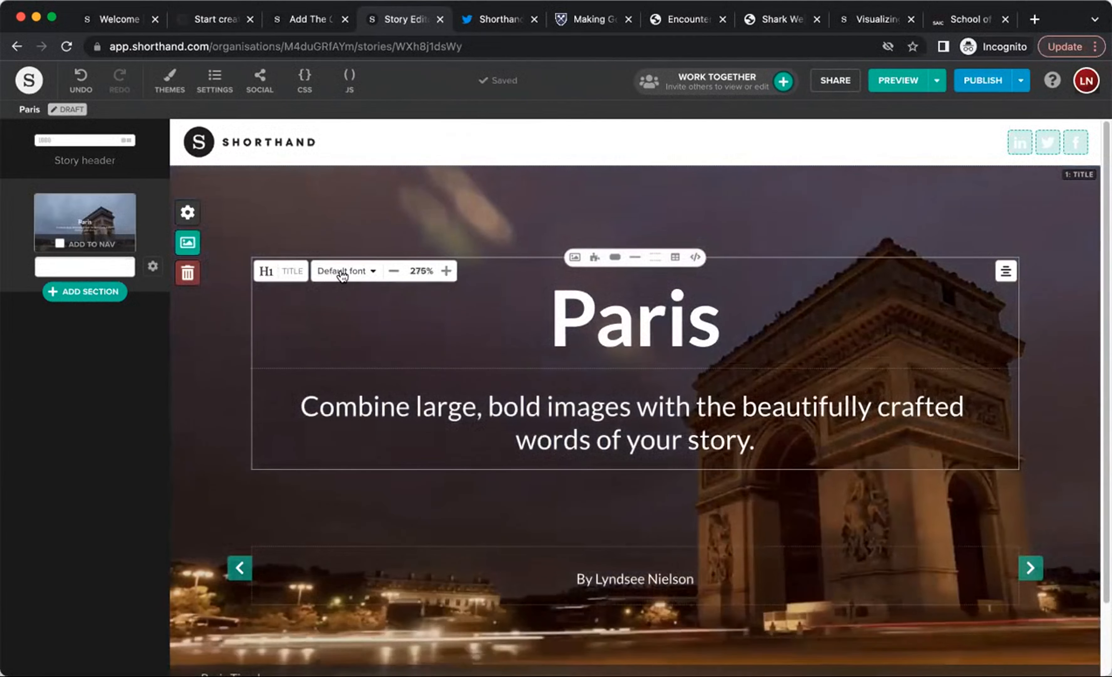
Step: Set the "Paris" title's font to PT Serif and its text colour to the light pink theme colour
left_click(372, 272)
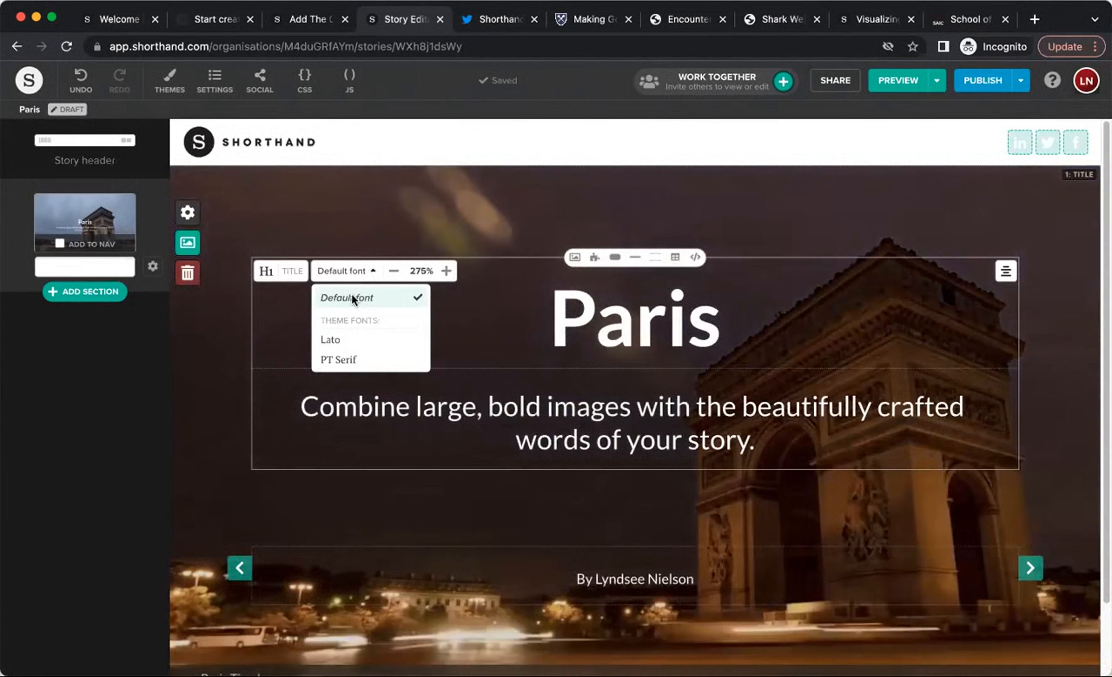
left_click(338, 361)
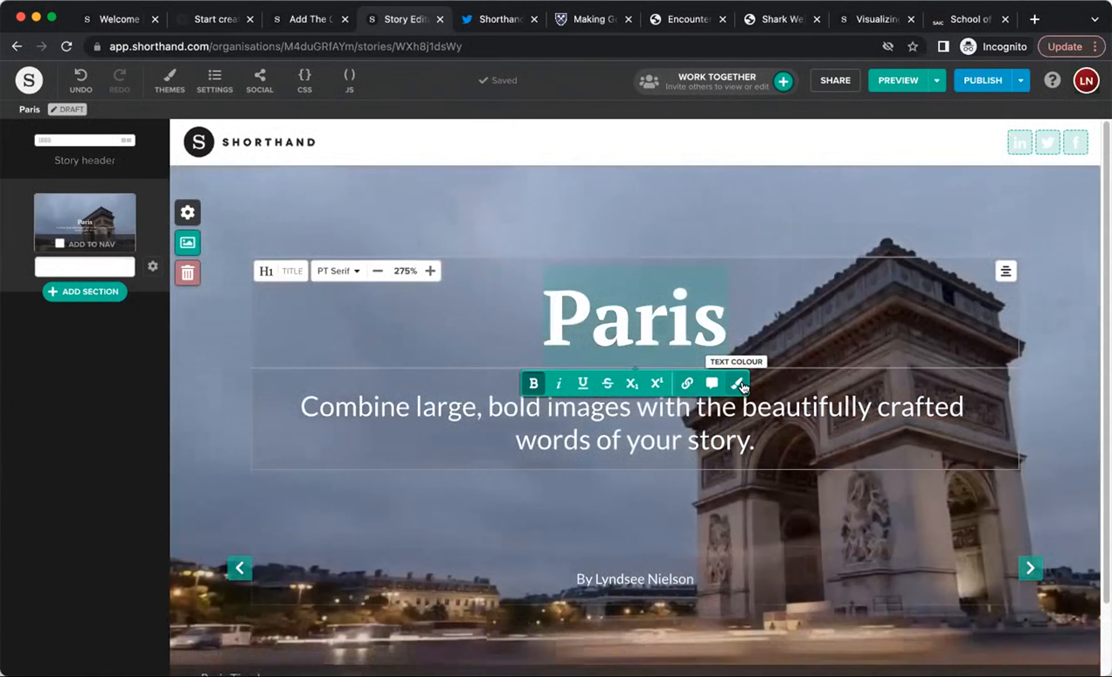
left_click(738, 385)
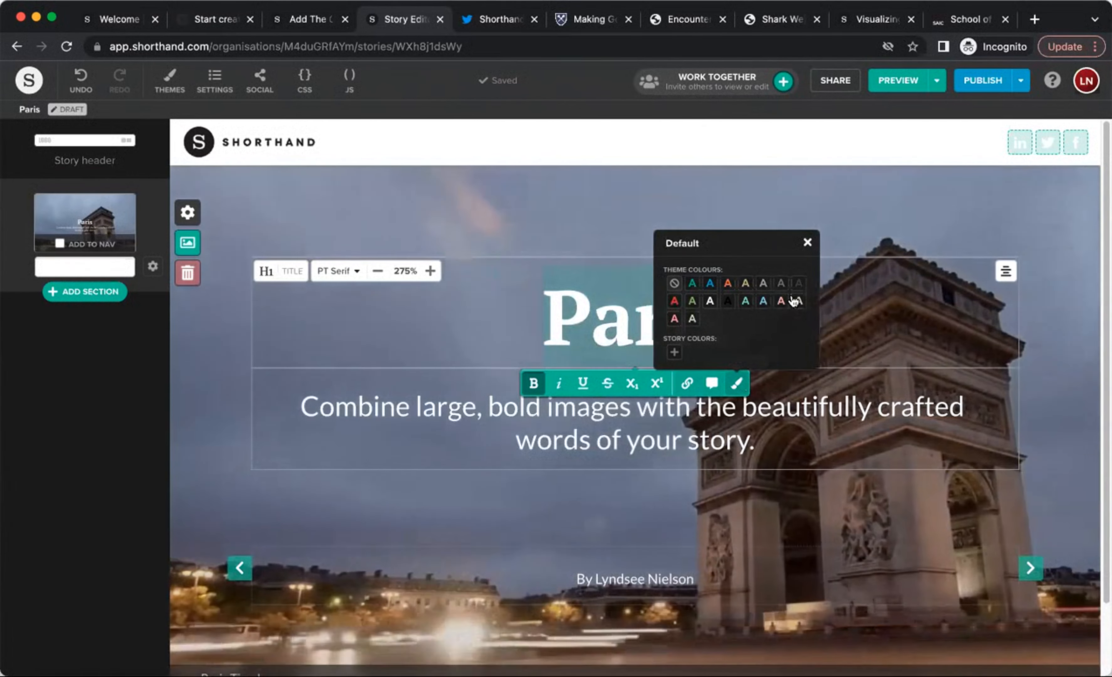
left_click(780, 301)
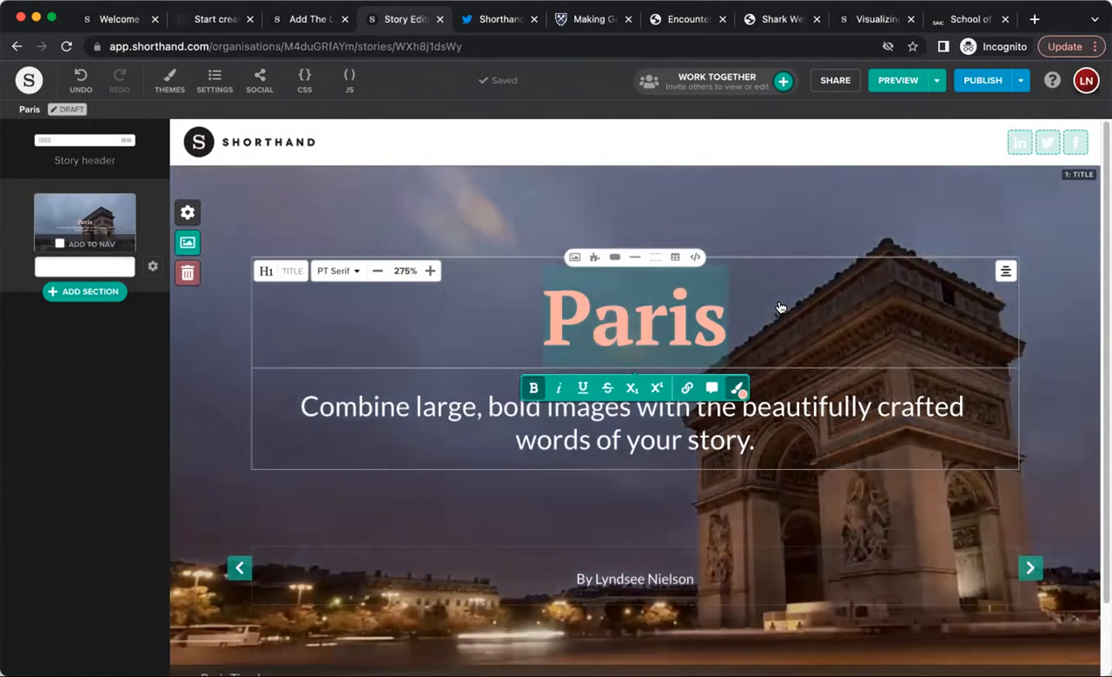
left_click(780, 304)
Step: Reduce the "Paris" title's text size by one increment and move the title and subtitle block to the left of the section
mouse_move(1006, 270)
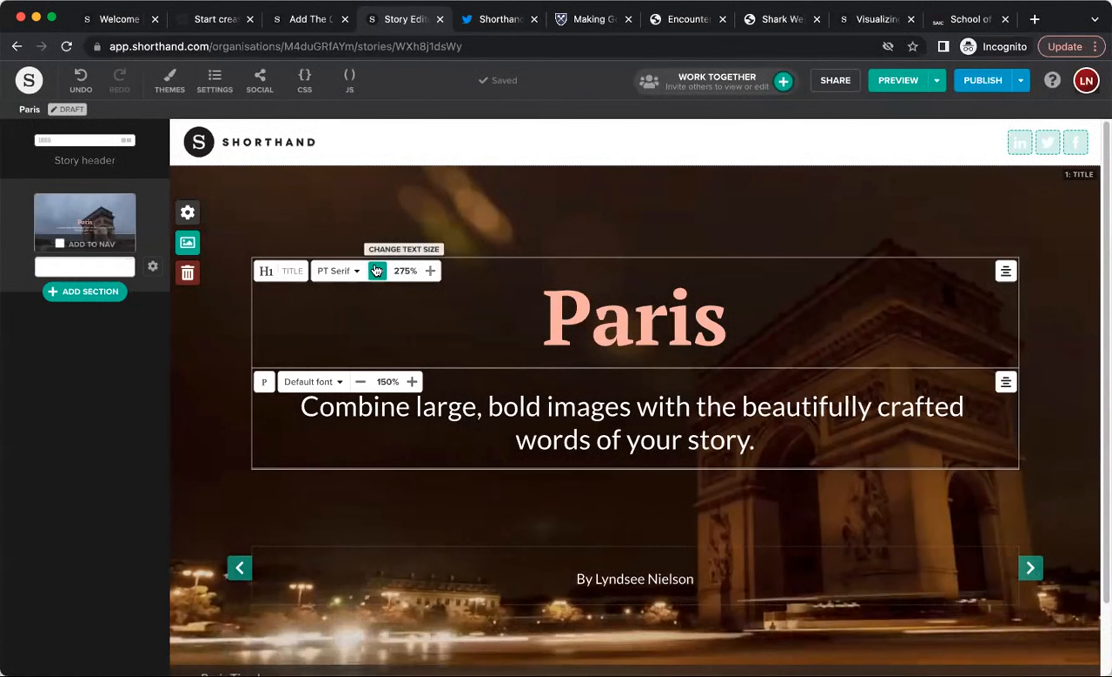
left_click(378, 271)
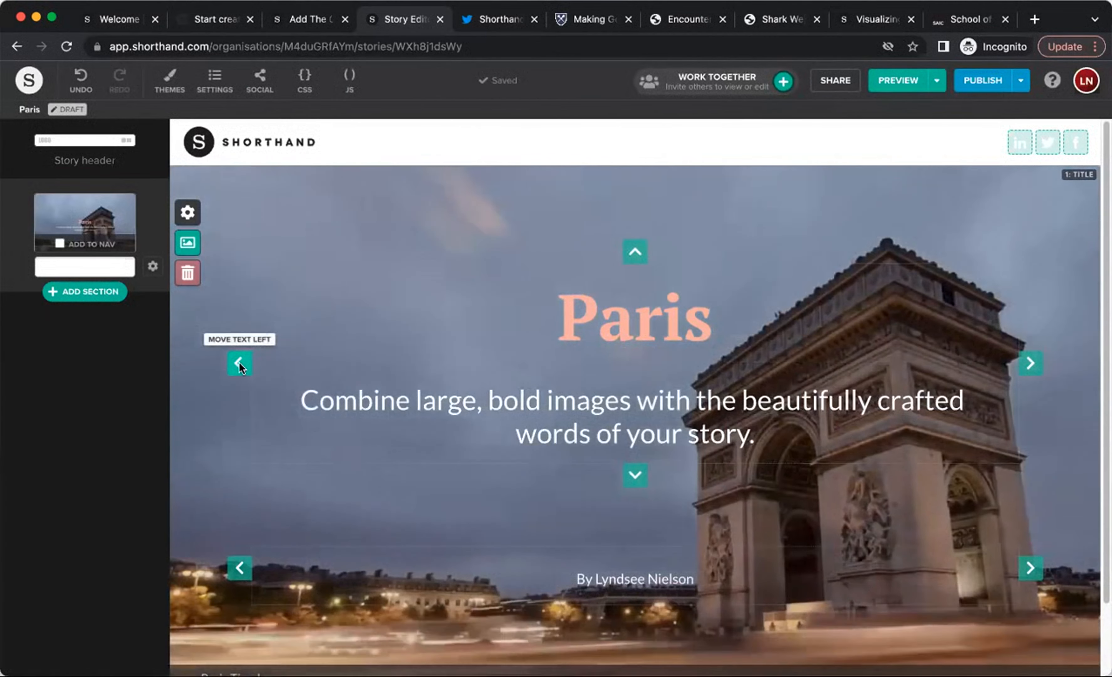
left_click(239, 363)
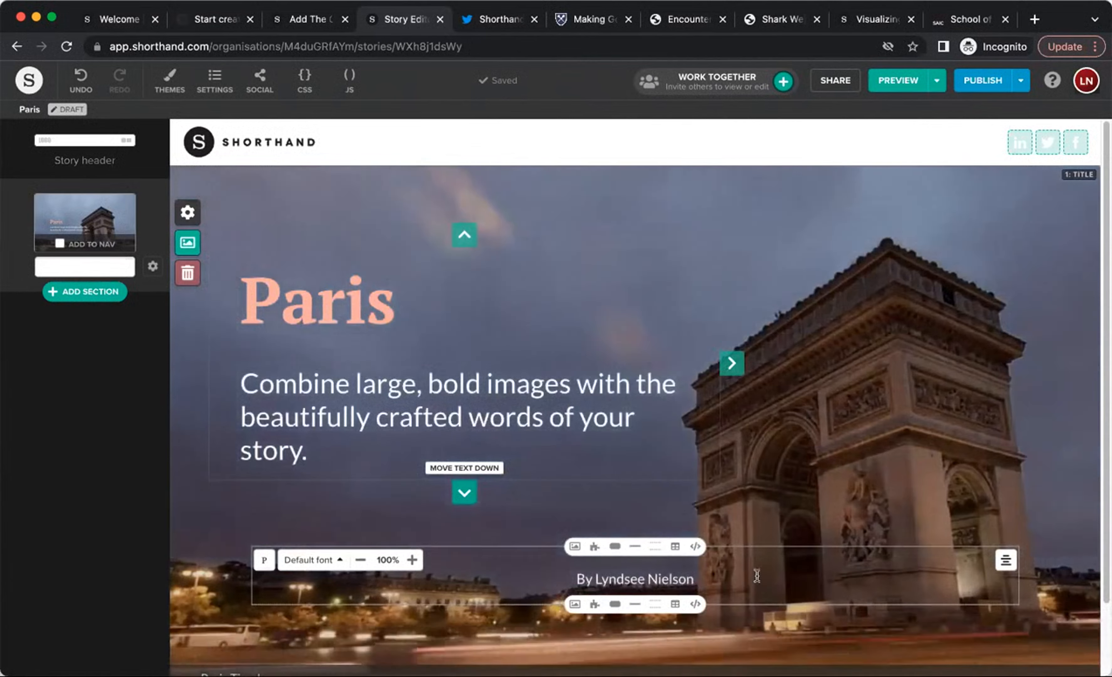
Step: Delete the author byline text beneath the subtitle in the title section
left_click_drag(757, 577, 562, 575)
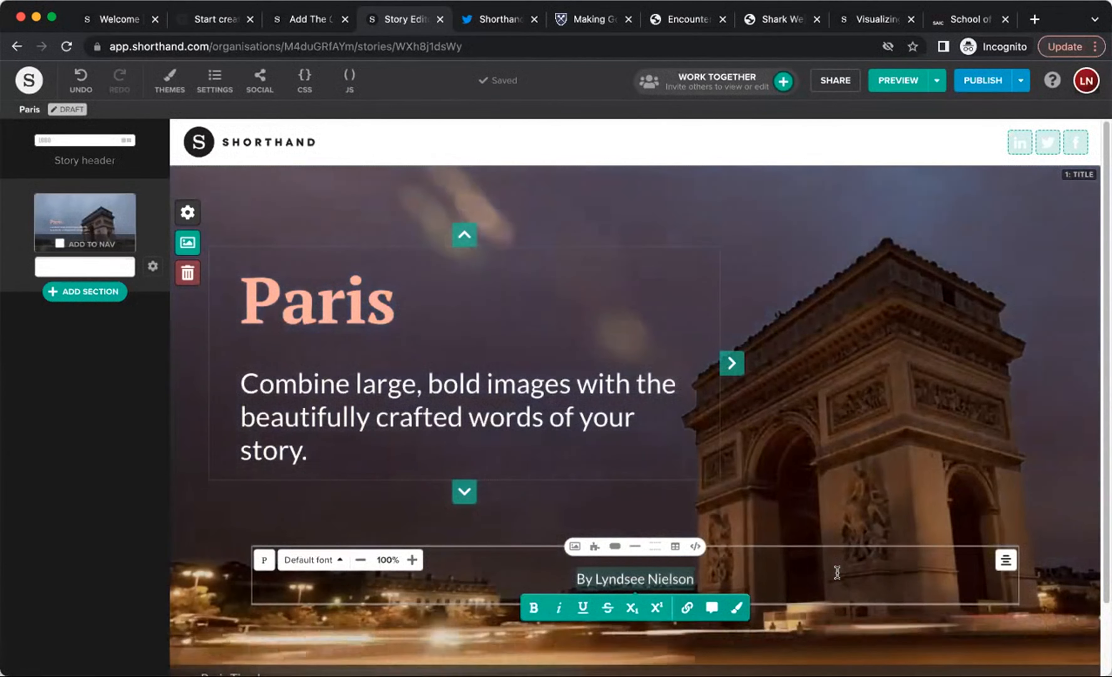
key("BackSpace")
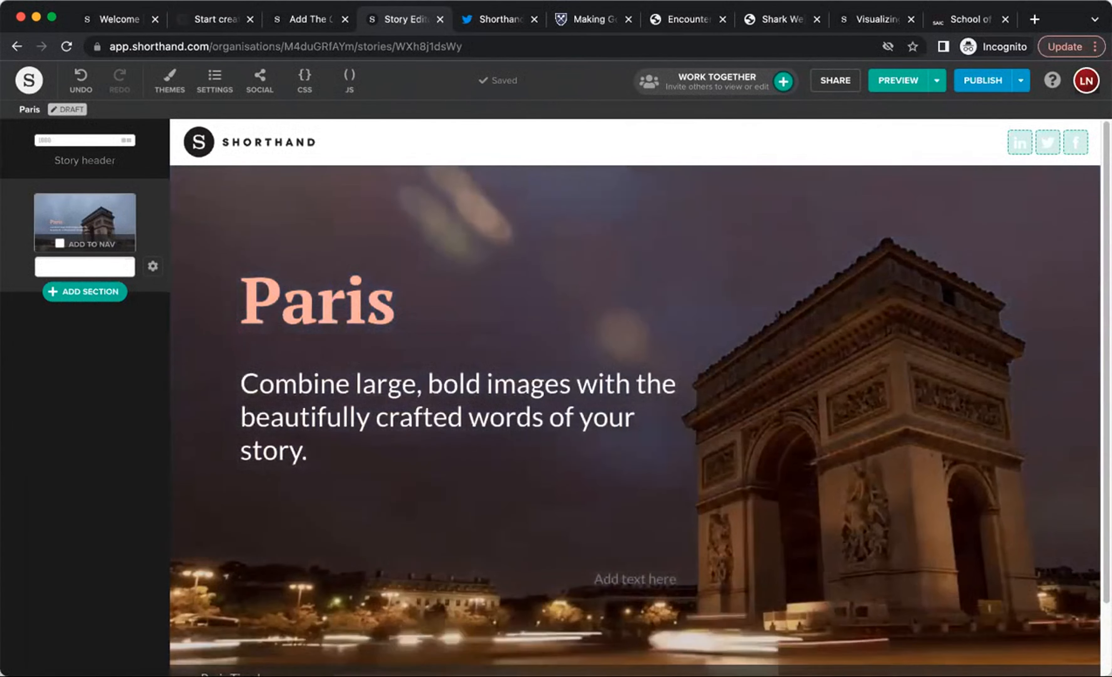
Step: Review the image and video guidelines in the tall-screen media guide for the title section, and leave the media settings without saving changes
mouse_move(190, 245)
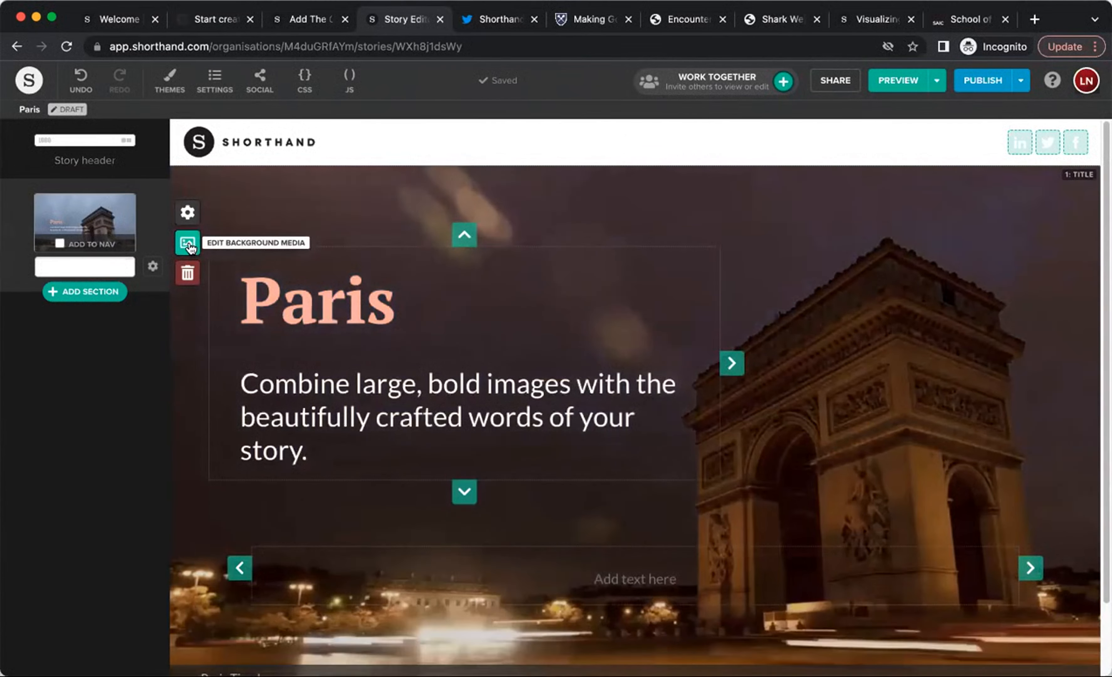
left_click(187, 243)
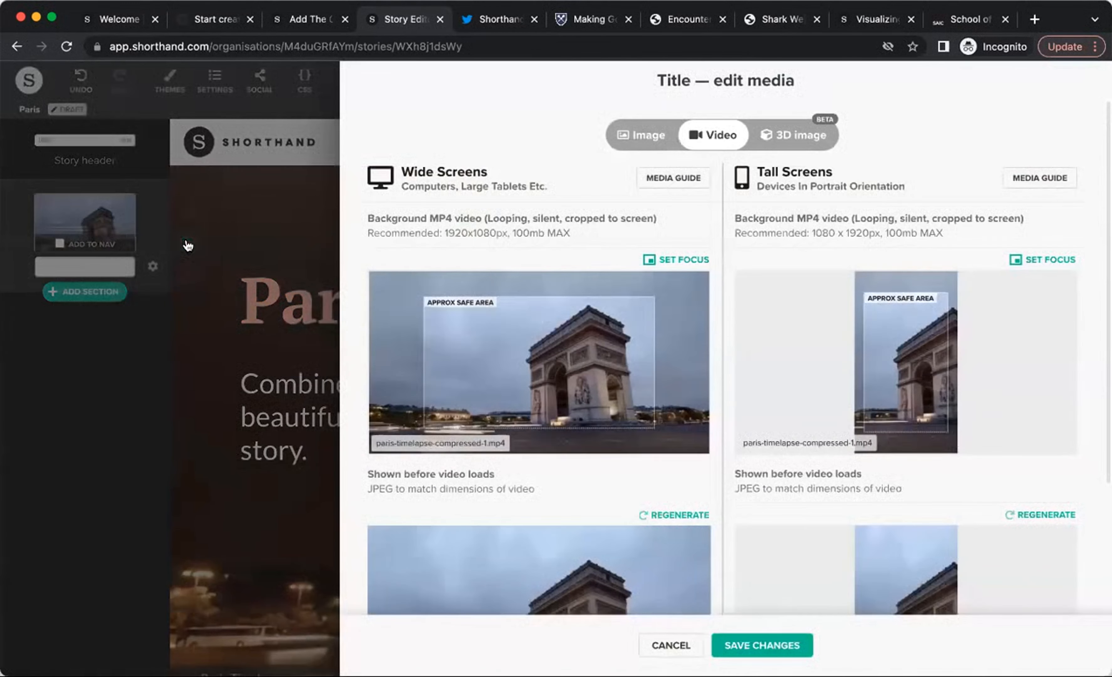
left_click(1030, 181)
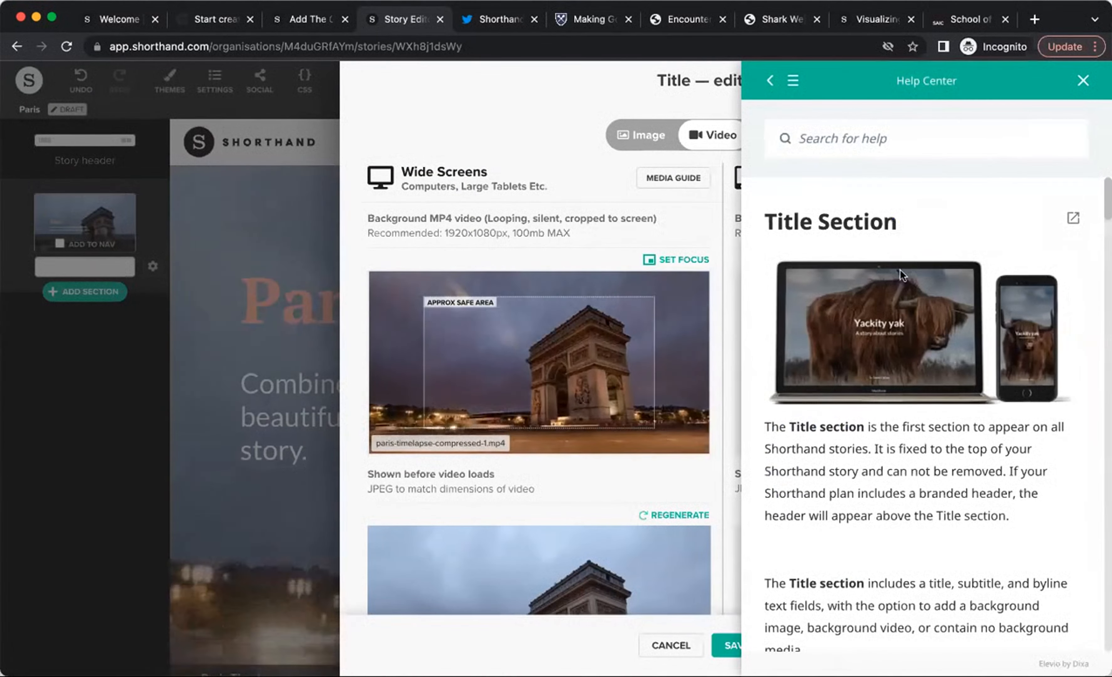
scroll(892, 532, "down", 8)
scroll(892, 532, "down", 10)
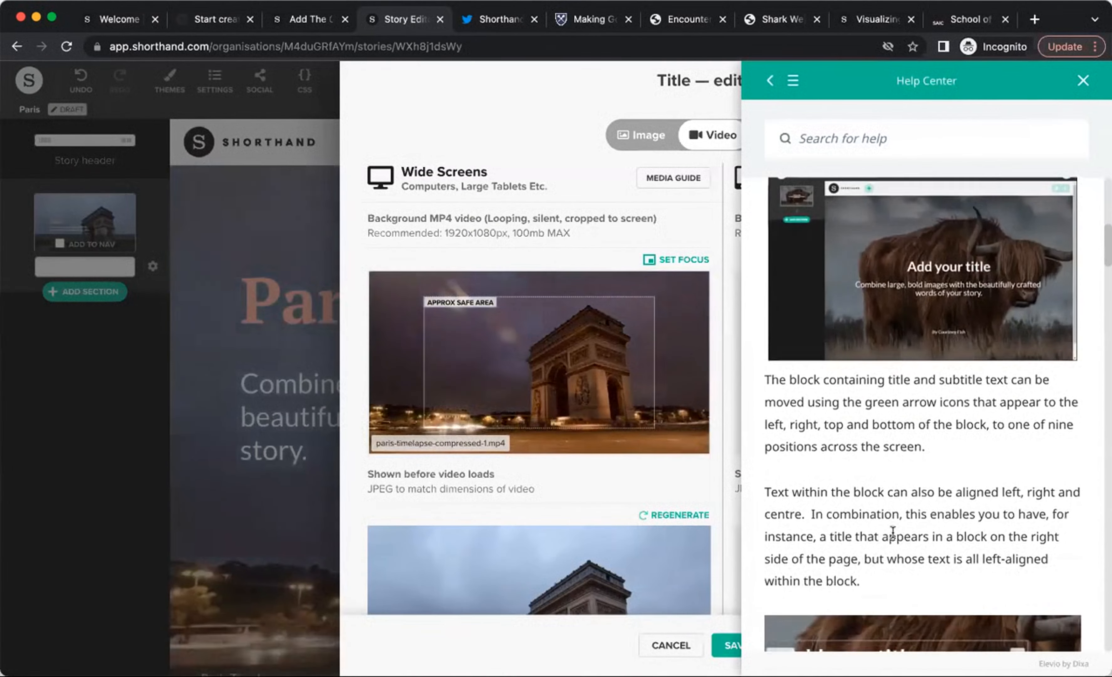
scroll(888, 529, "down", 10)
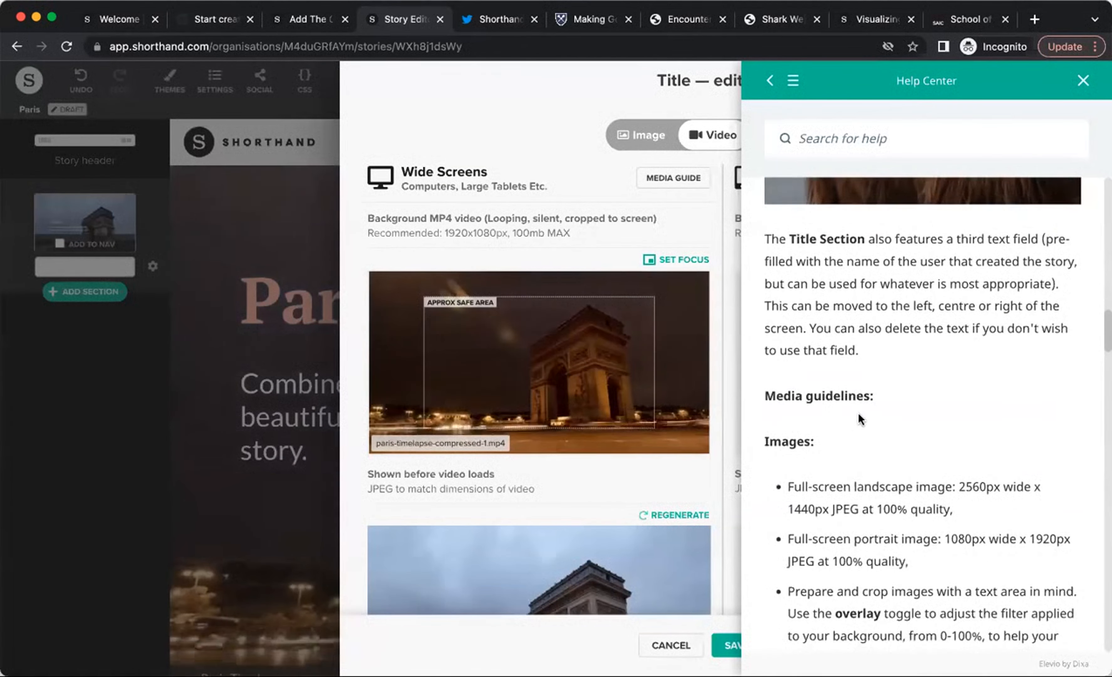
scroll(857, 413, "down", 5)
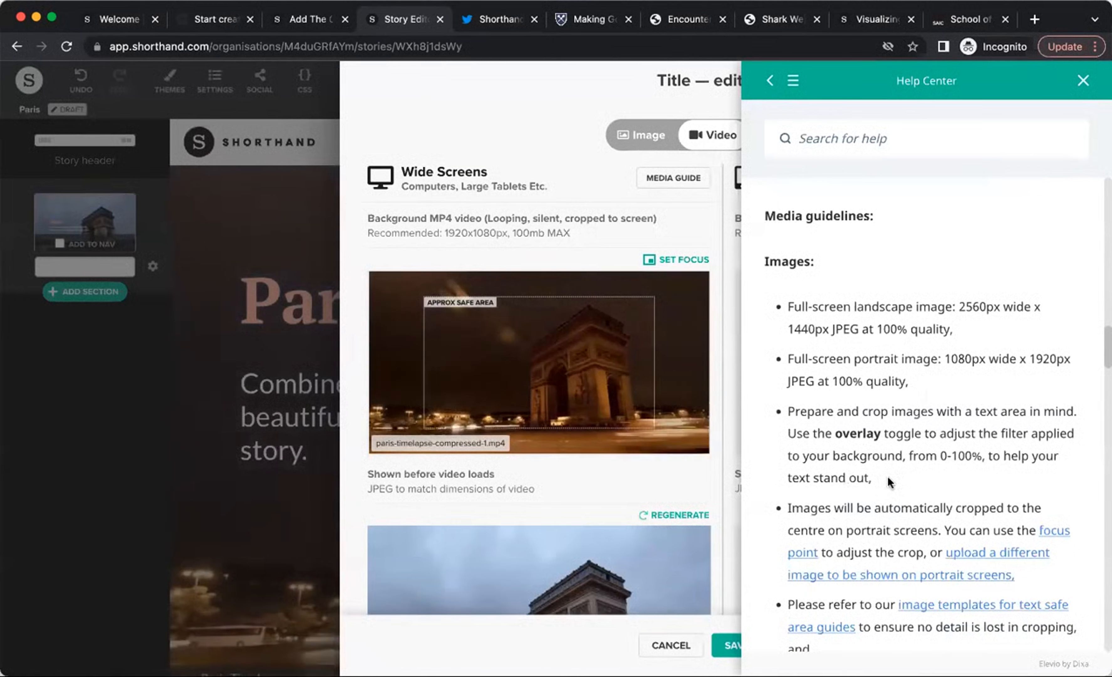
scroll(886, 478, "down", 12)
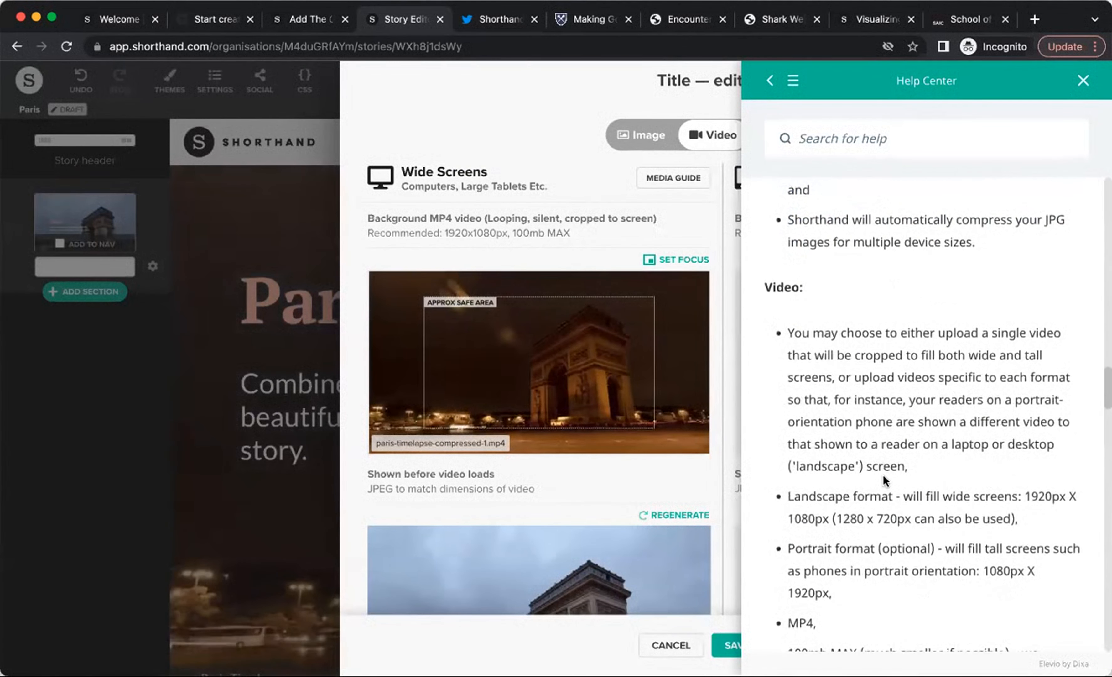
scroll(883, 473, "down", 2)
left_click(1088, 76)
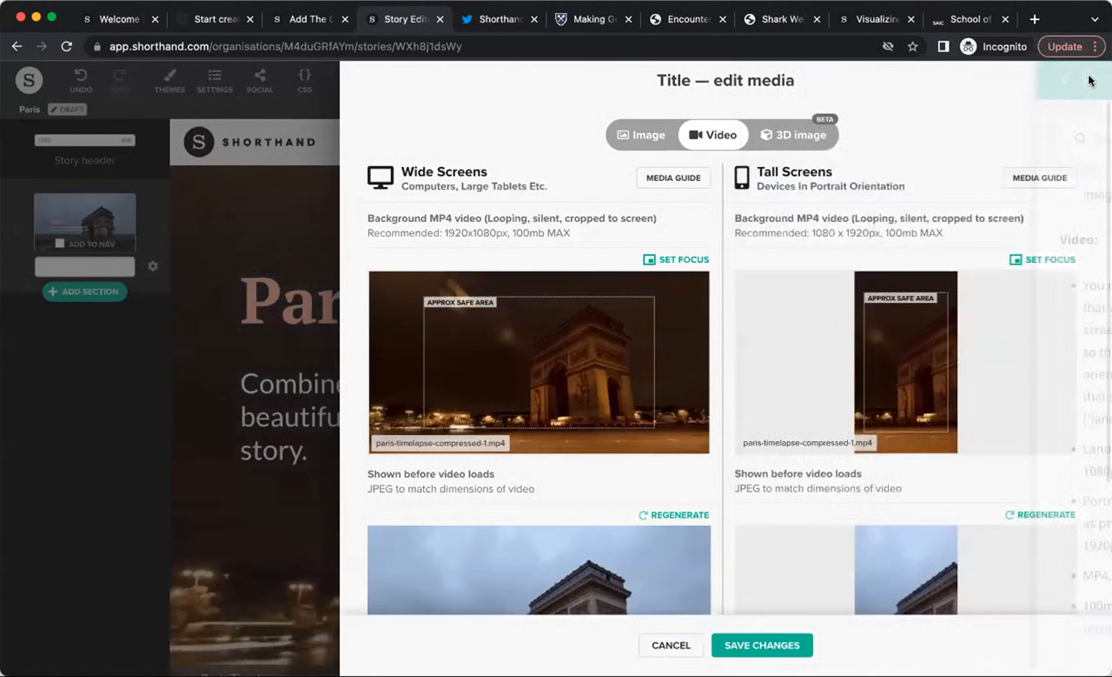
left_click(1026, 180)
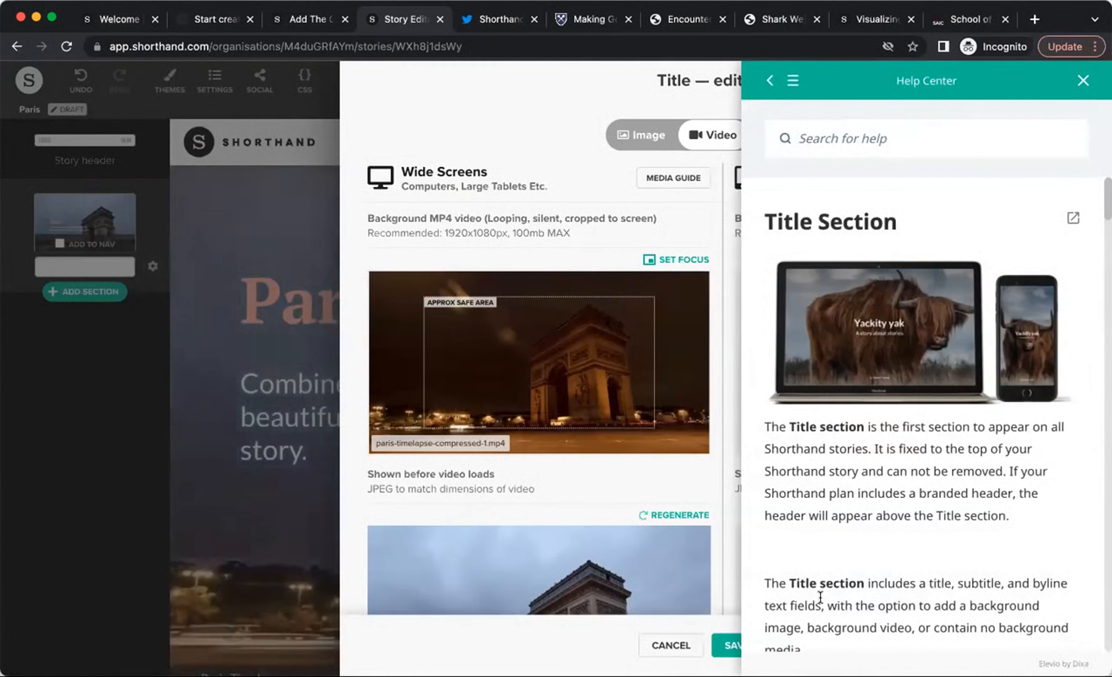
key("Escape")
key("Escape")
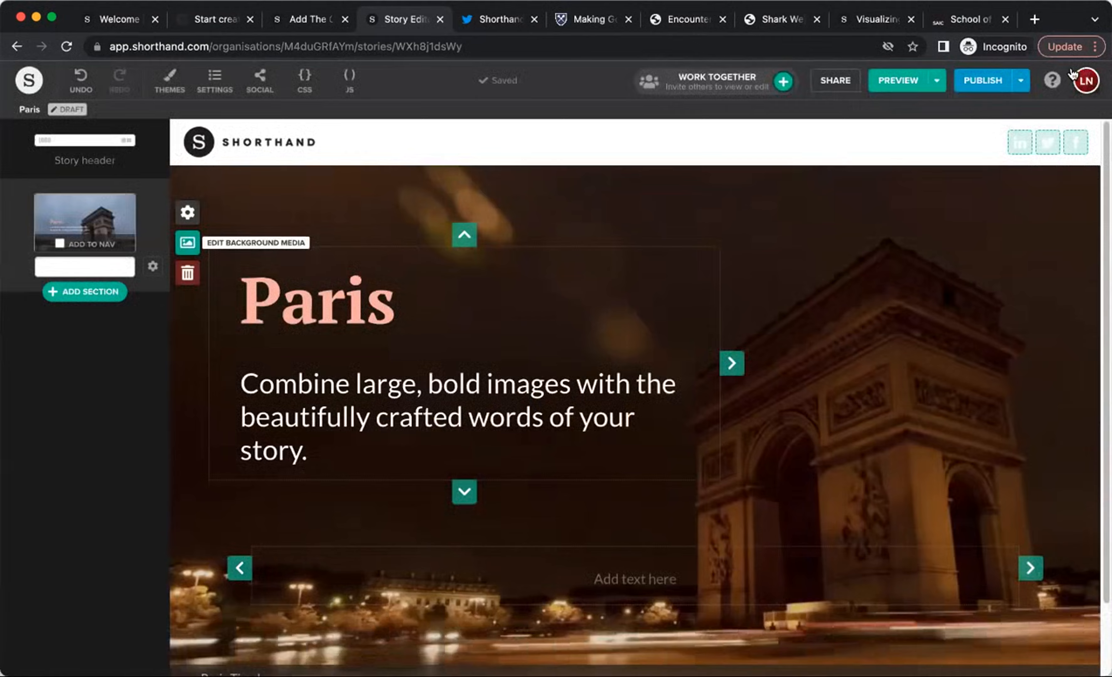
Step: Search the Help Center for "safe are" and read the Safe area guides article as far as the downloadable image templates
left_click(1051, 86)
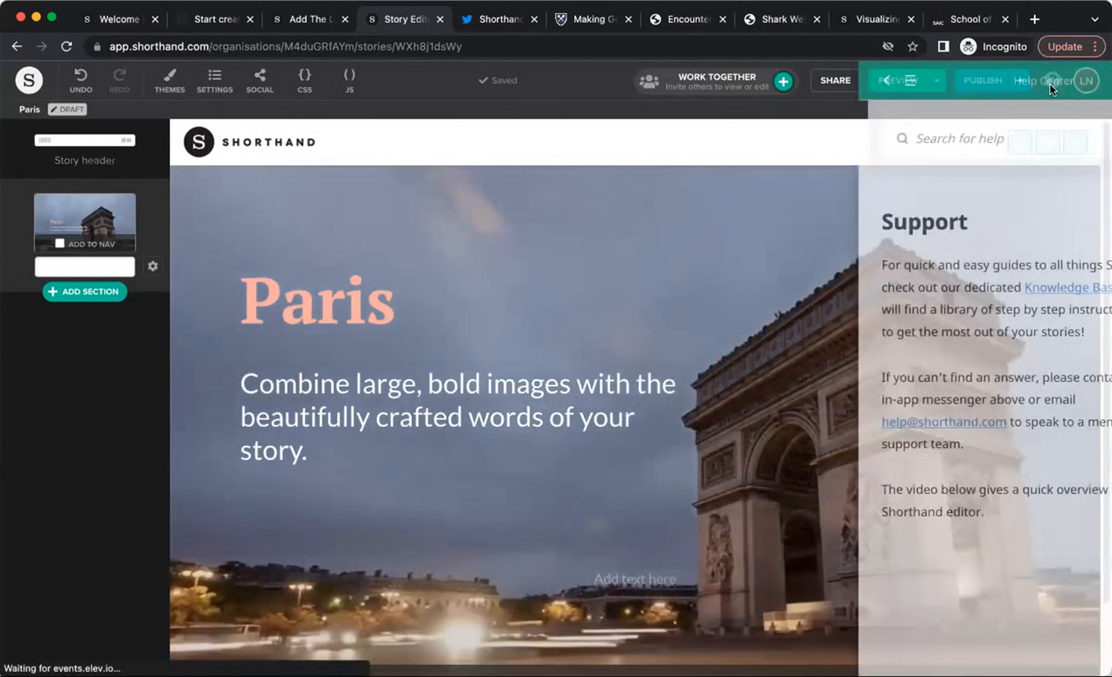
left_click(900, 135)
type("safe")
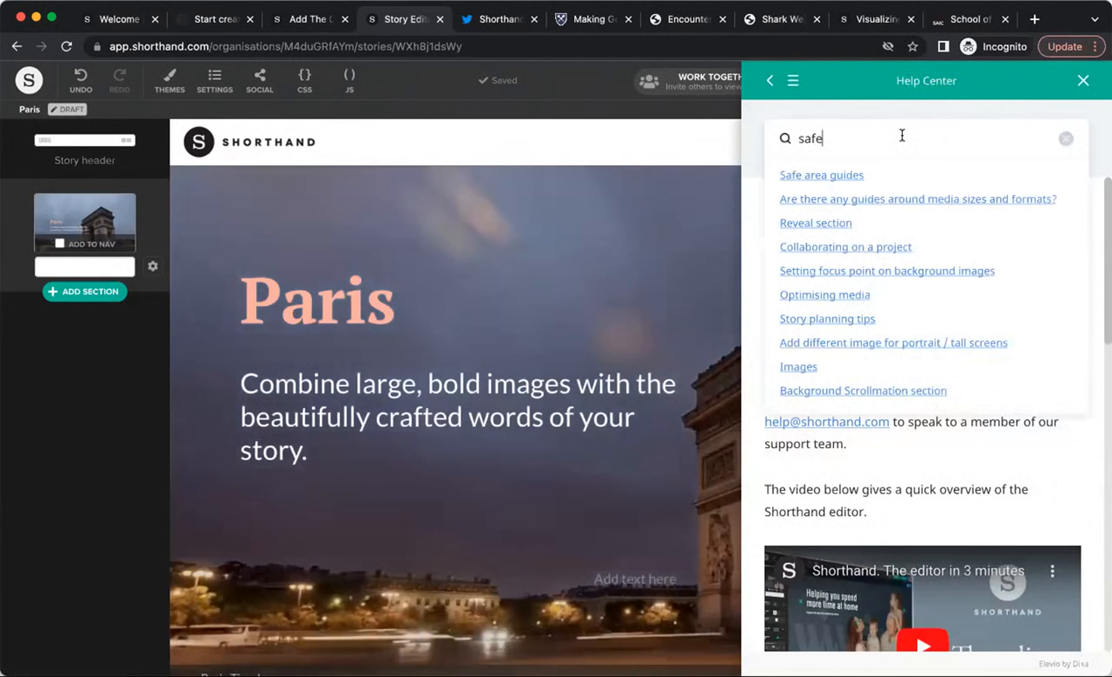
type(" are")
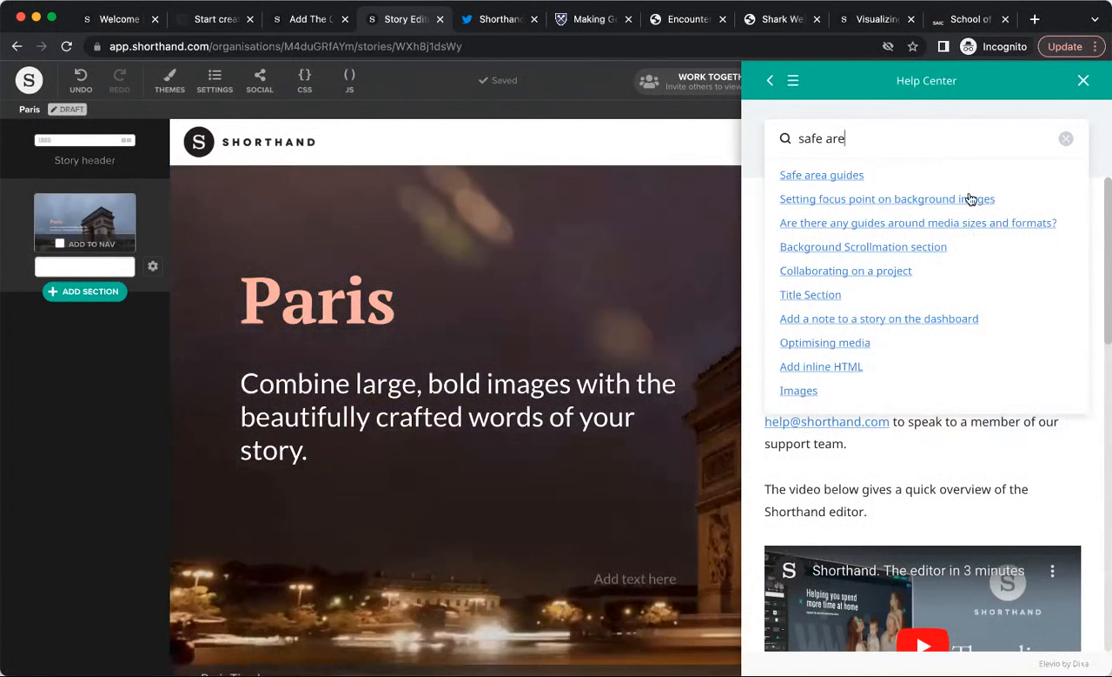
left_click(842, 174)
scroll(863, 428, "down", 5)
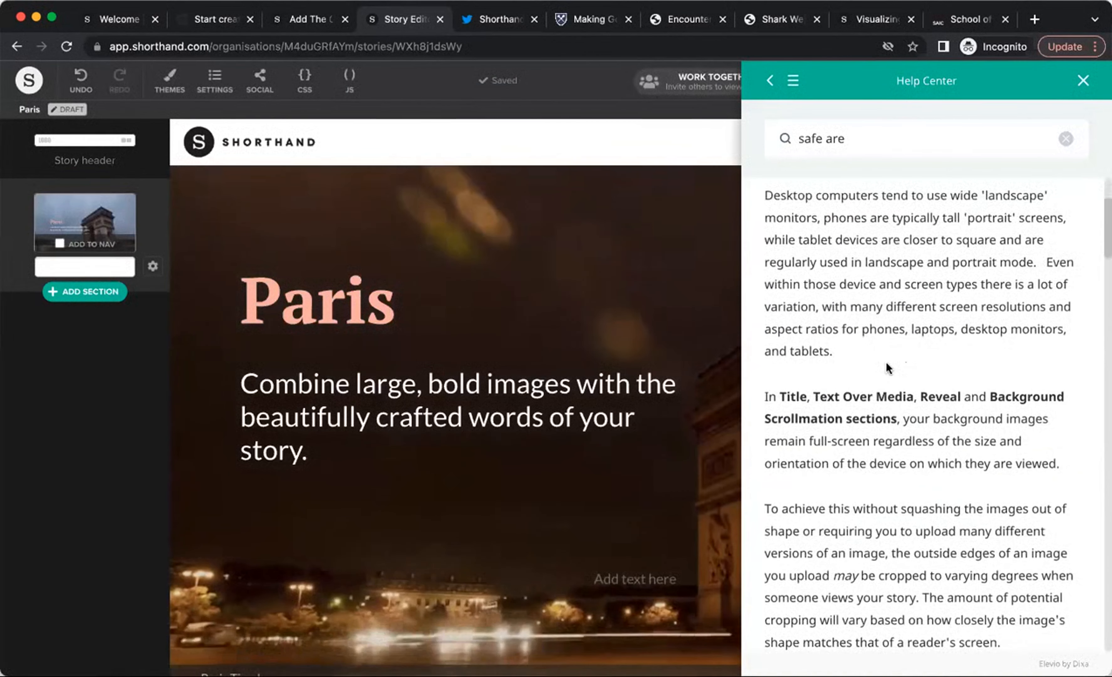
scroll(881, 380, "down", 10)
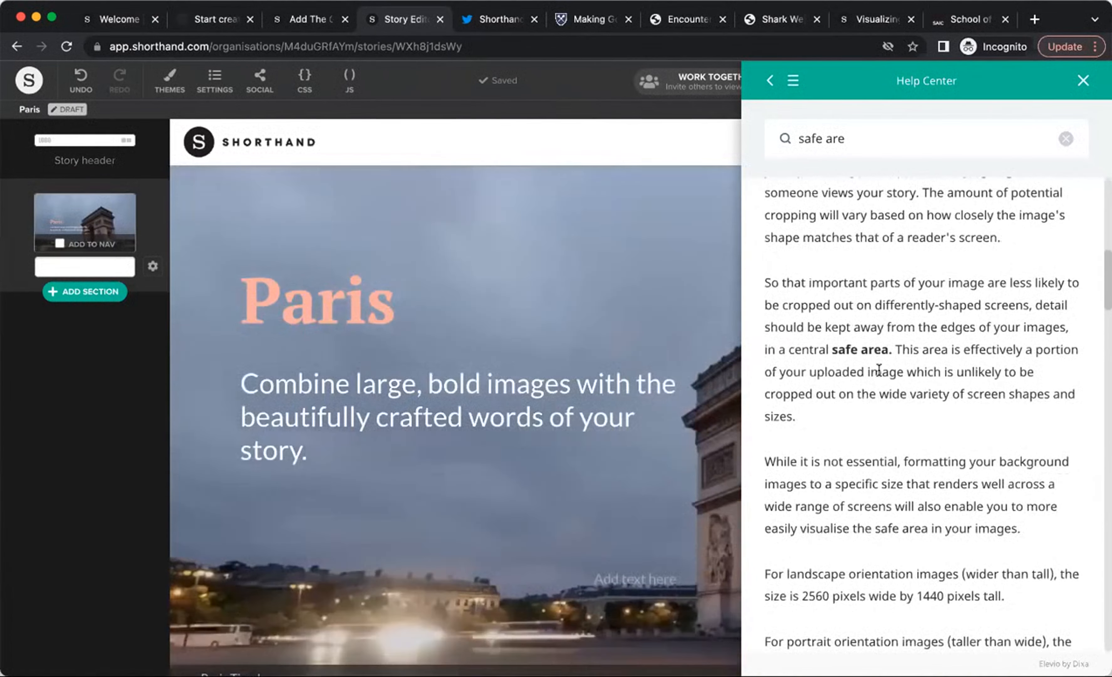
scroll(882, 390, "down", 8)
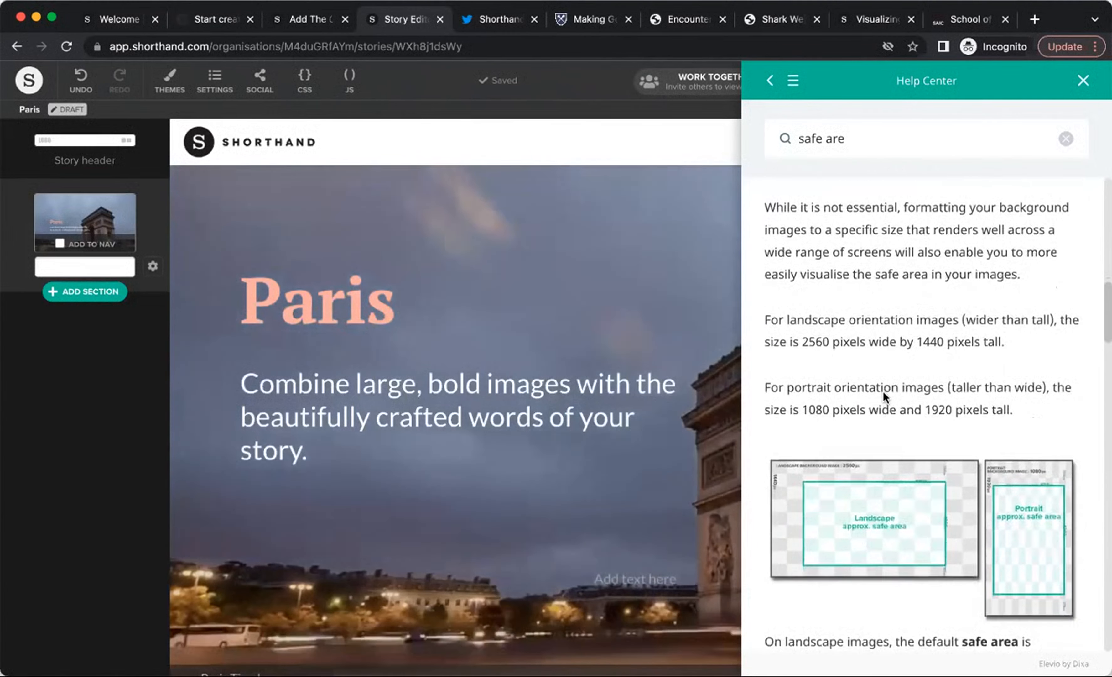
scroll(896, 435, "down", 4)
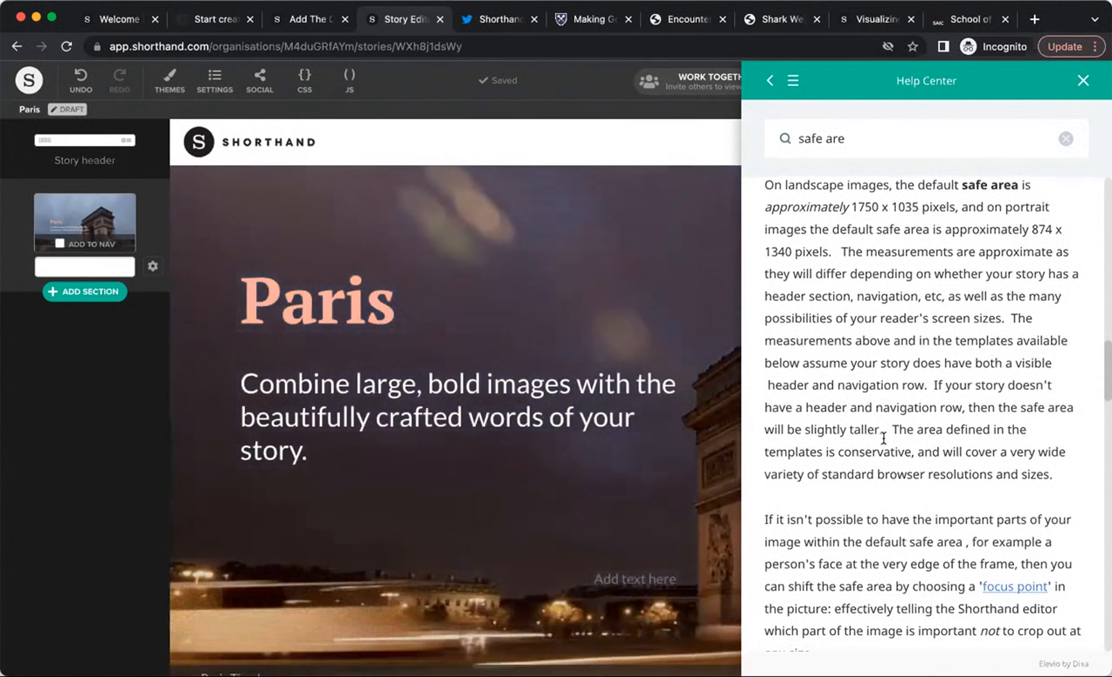
scroll(892, 436, "down", 3)
scroll(893, 387, "down", 5)
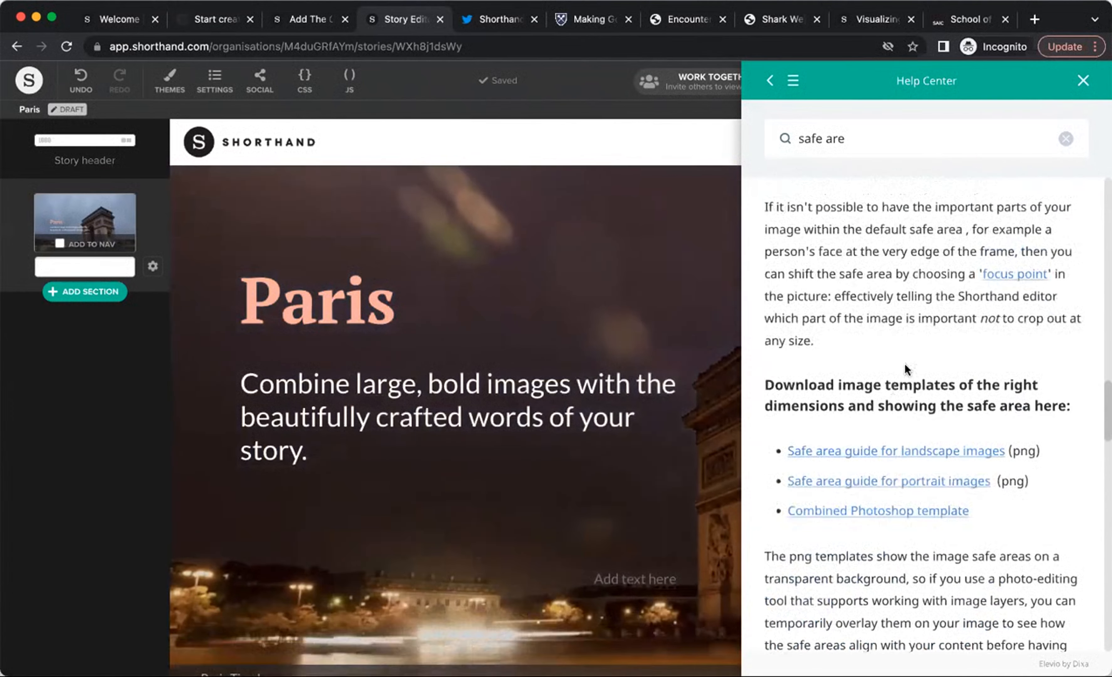
left_click(1081, 82)
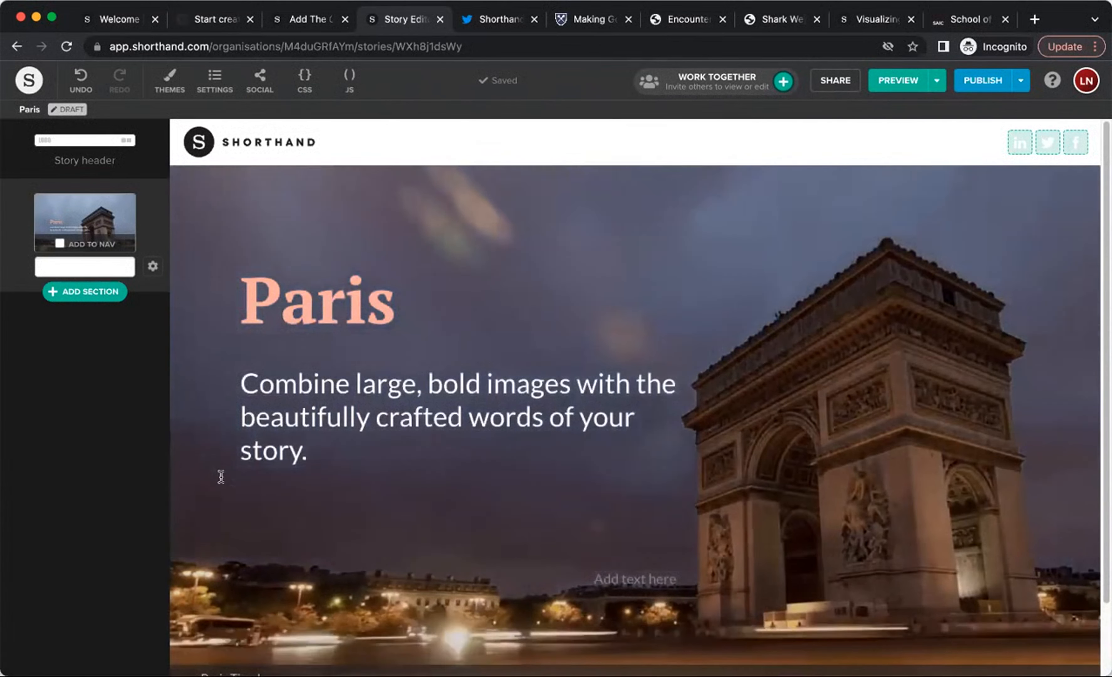
Step: Add a Text section from the section templates below the title section
left_click(76, 290)
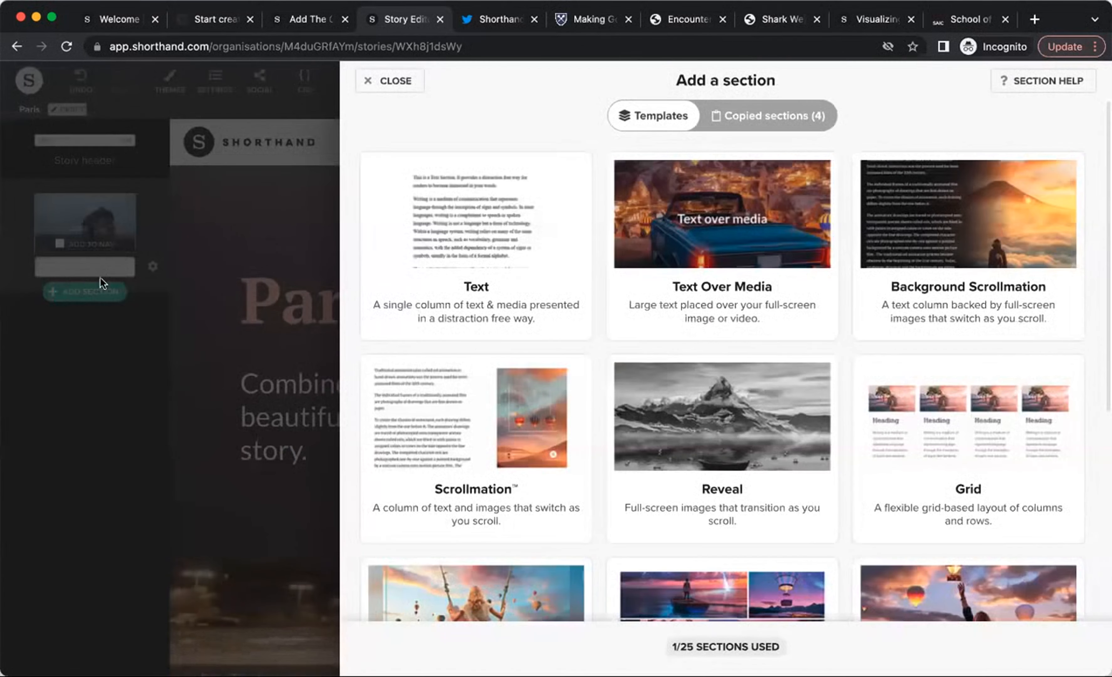
left_click(517, 273)
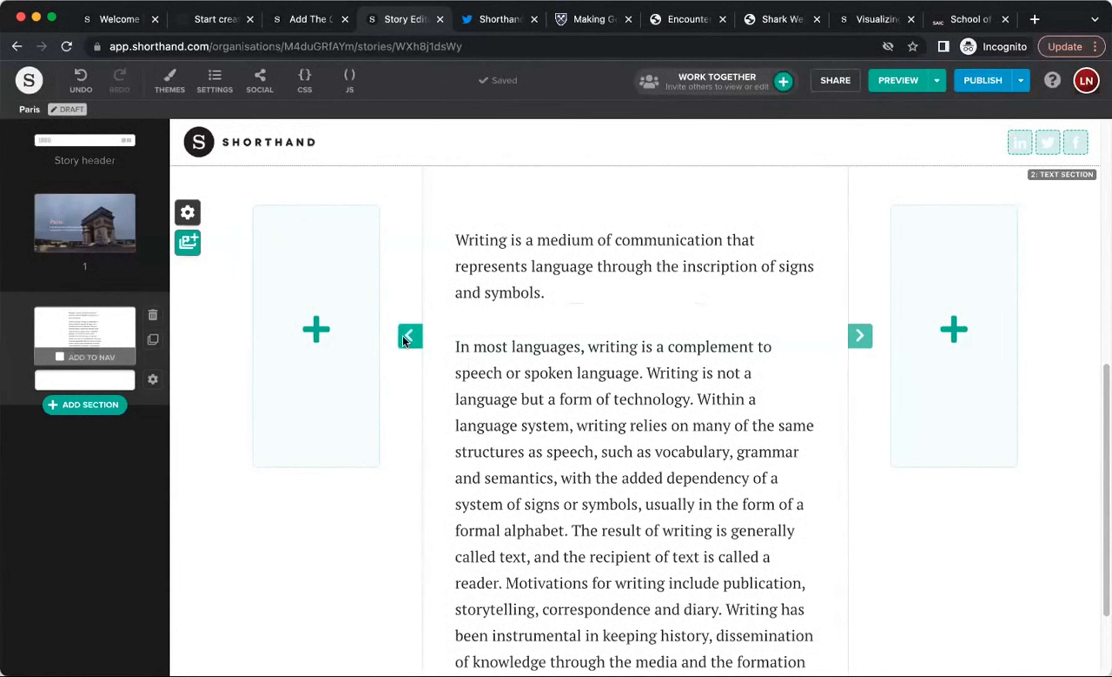
Step: Try the text column on the left and right before recentring it, and view the second-column options without adding one
left_click(407, 336)
left_click(648, 335)
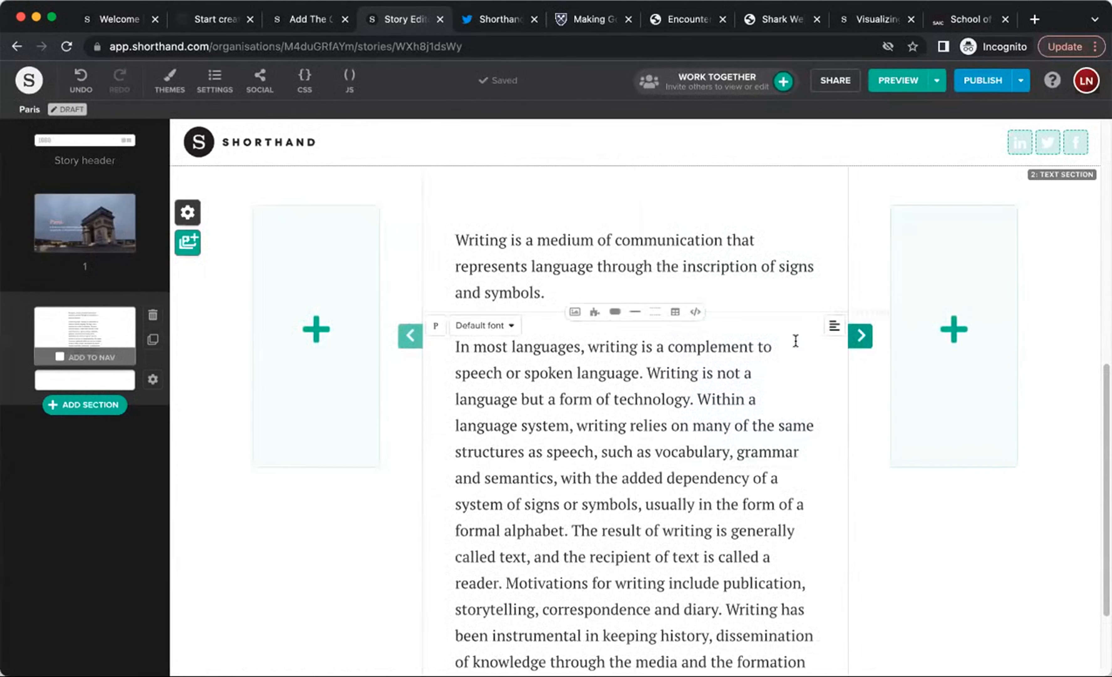
left_click(860, 335)
left_click(620, 335)
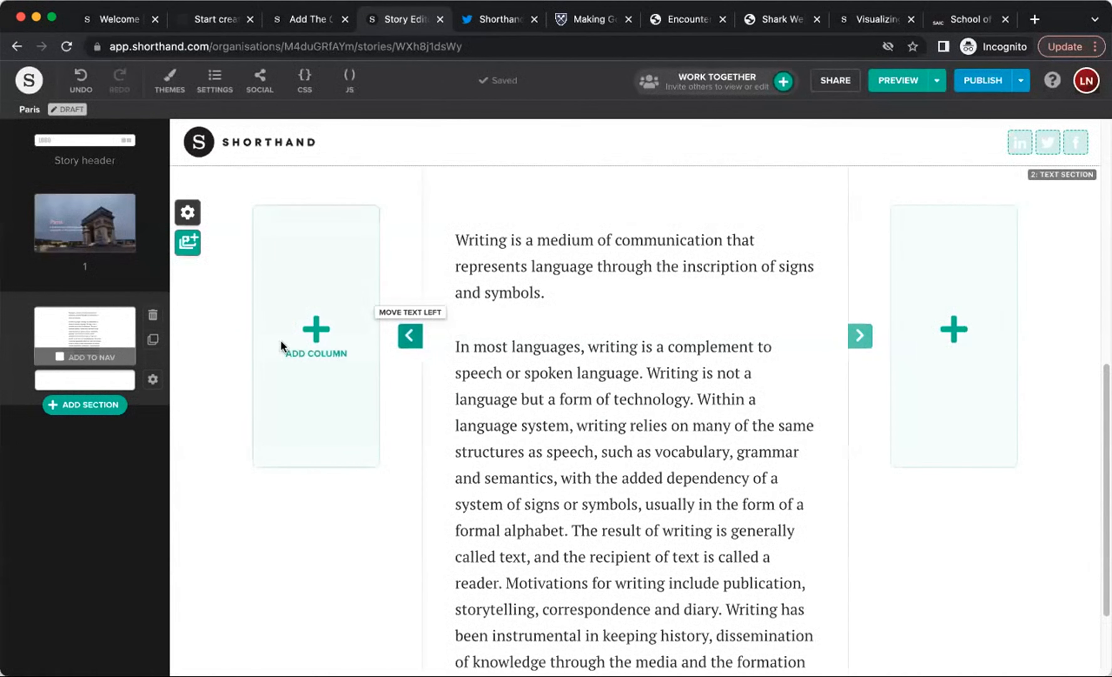
left_click(316, 337)
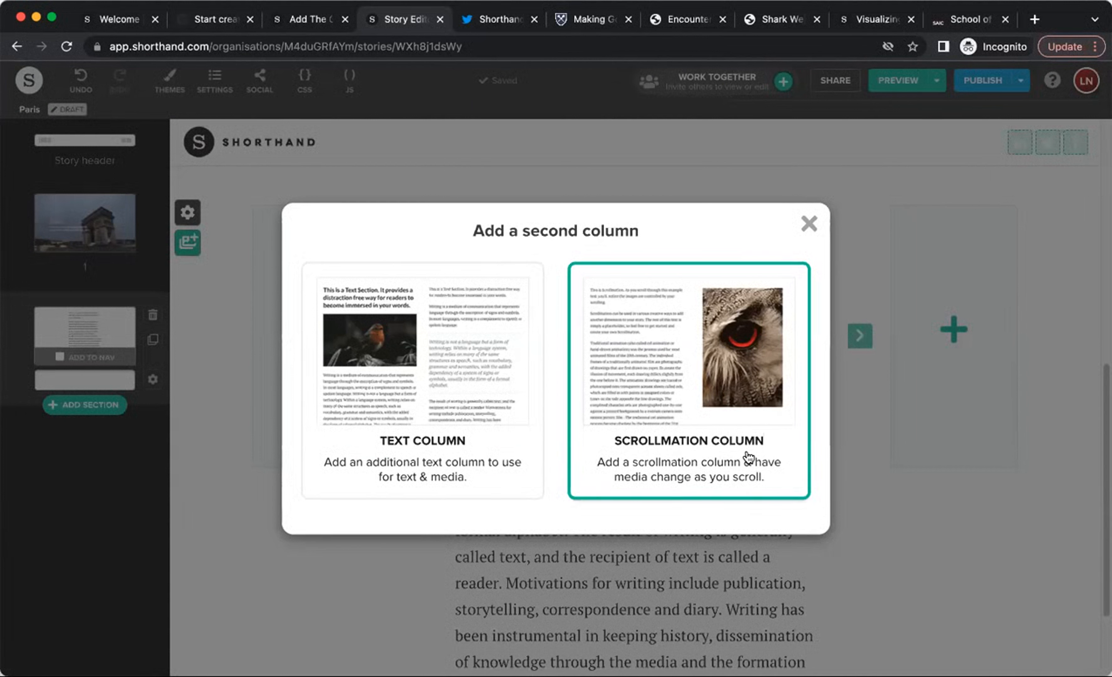
left_click(792, 238)
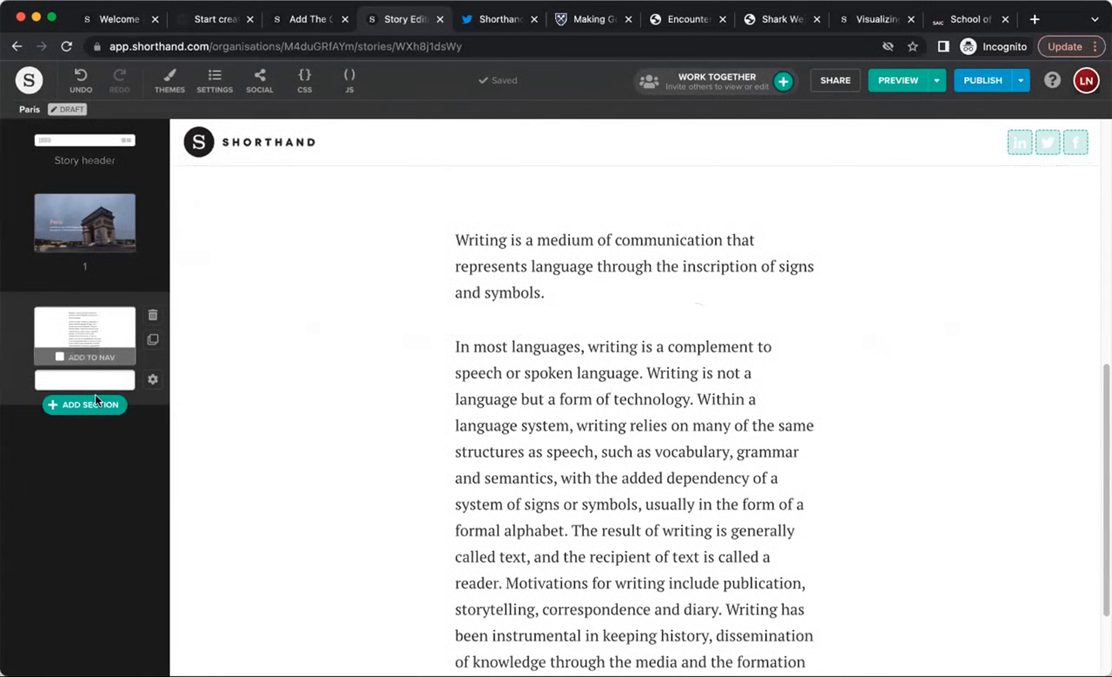
Step: Format the opening paragraph of the text section as an H4 heading, trying H3 and H2 along the way
left_click(551, 292)
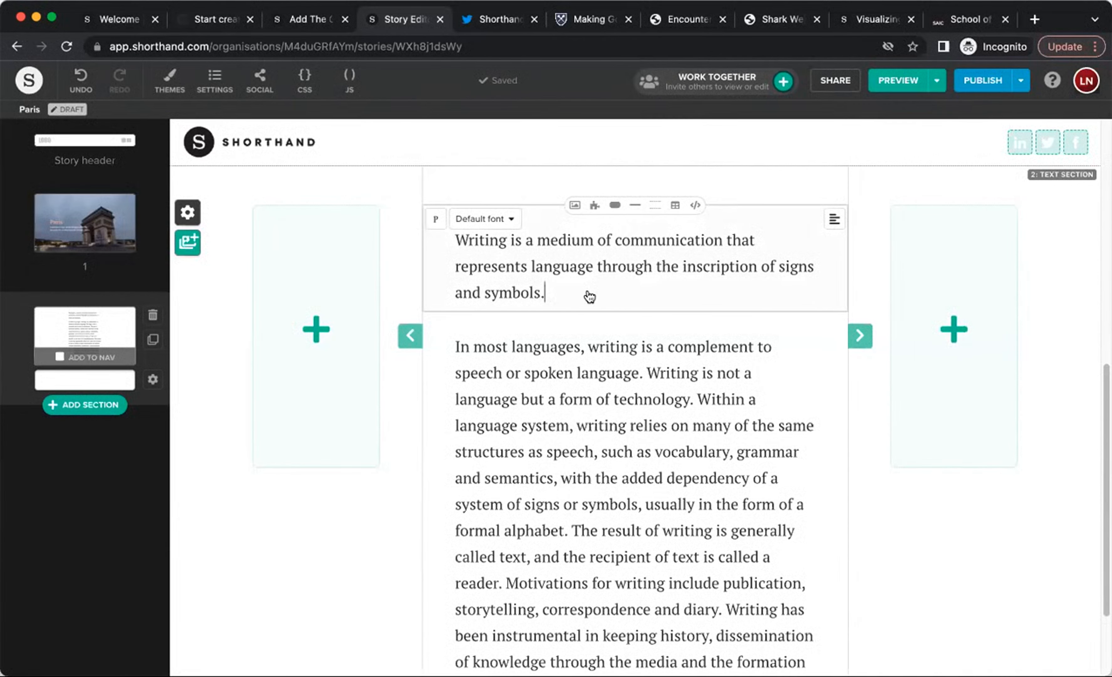
left_click_drag(574, 298, 447, 233)
mouse_move(439, 223)
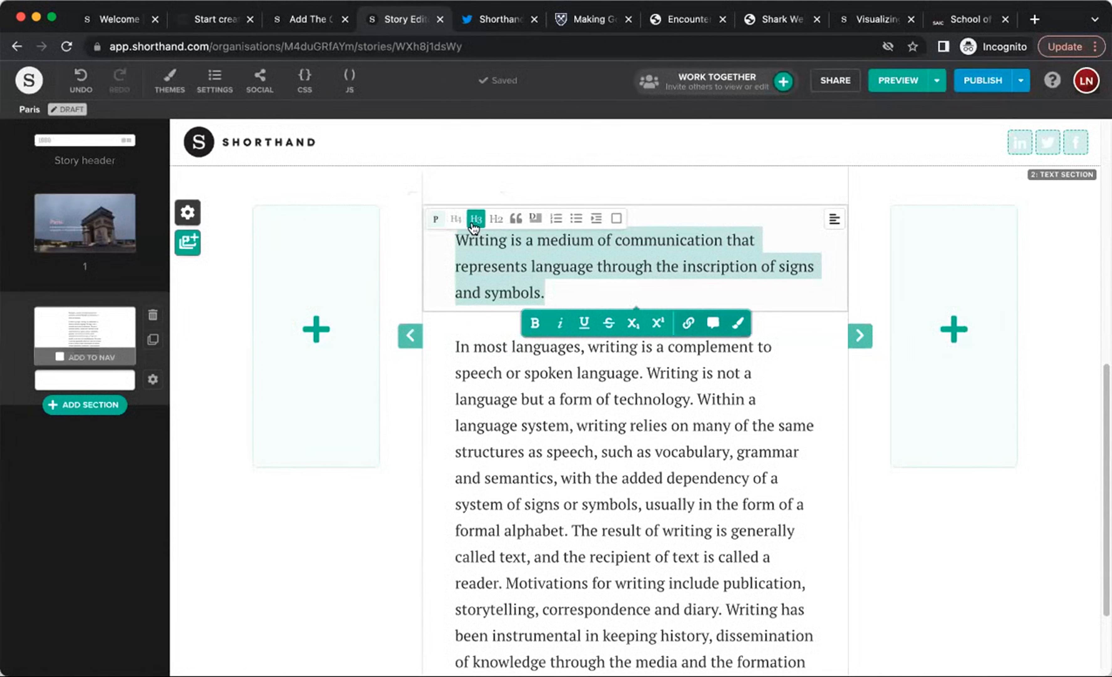
left_click(476, 219)
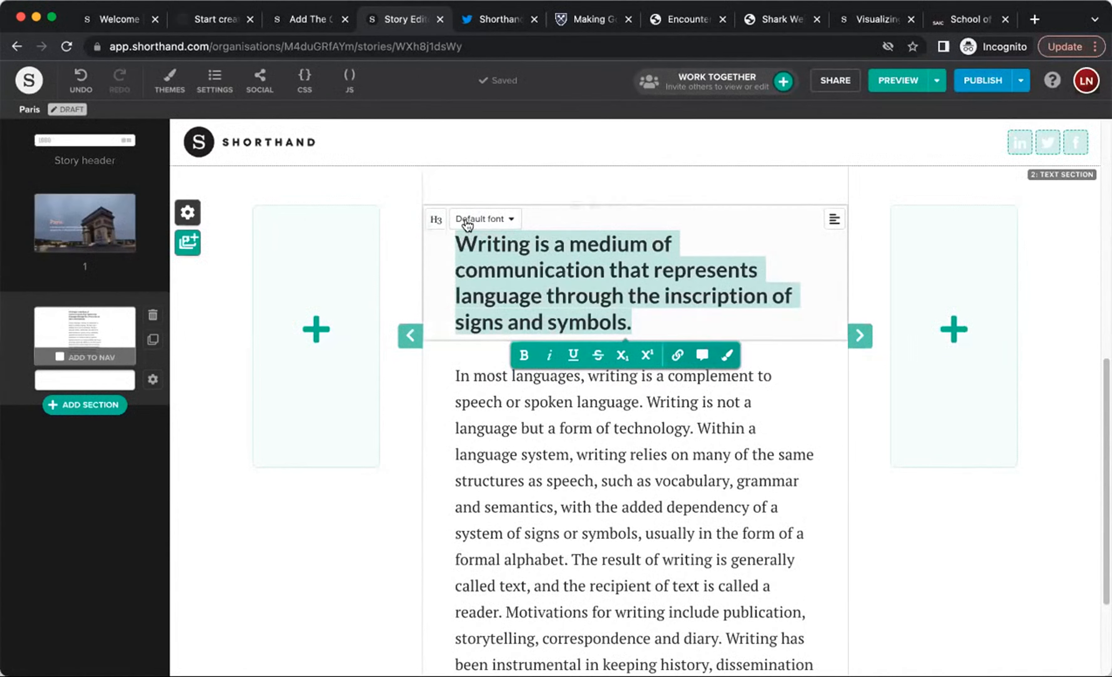
left_click(452, 222)
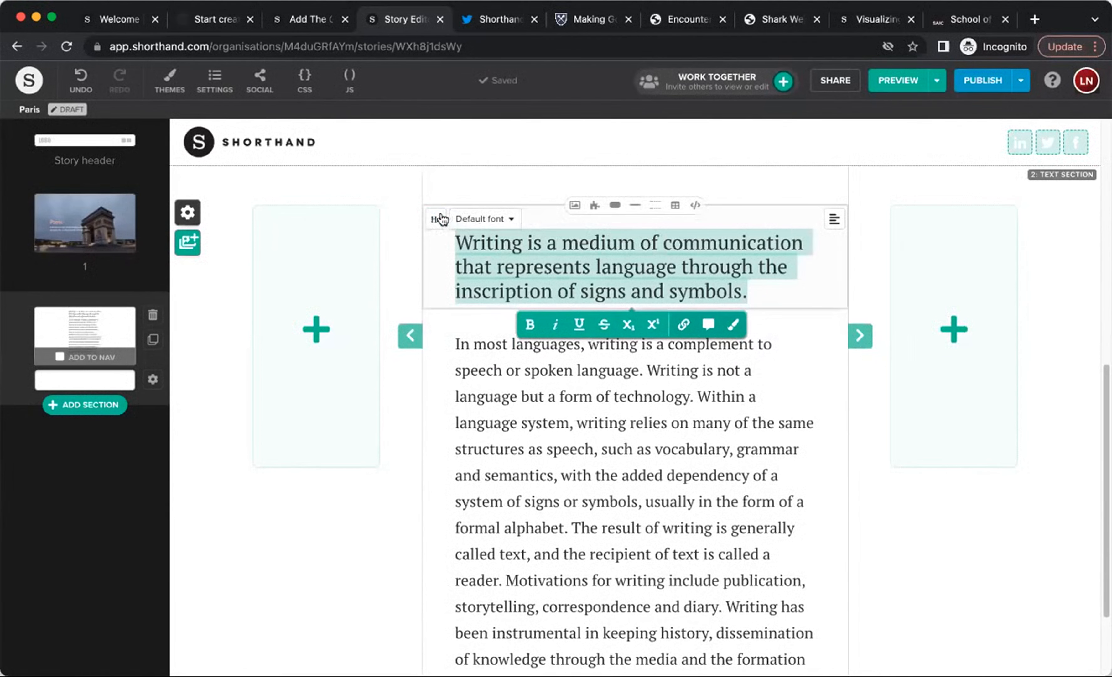
left_click(494, 223)
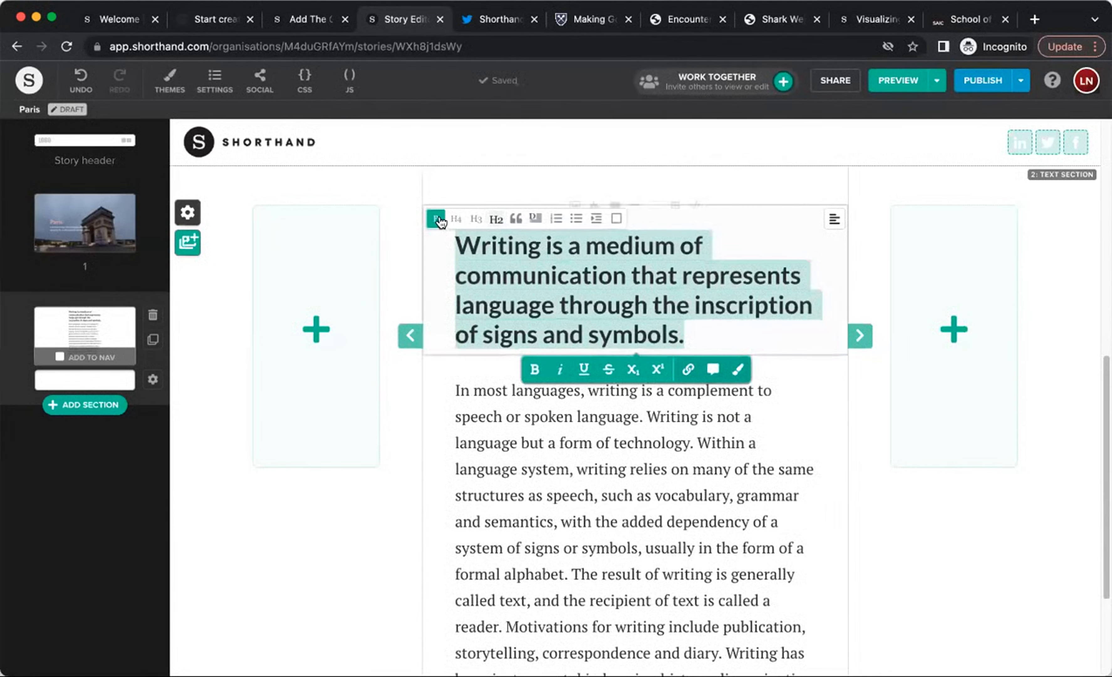
left_click(453, 219)
Step: Split the second paragraph after "a form of technology." and format its first part as a quote
scroll(731, 373, "down", 2)
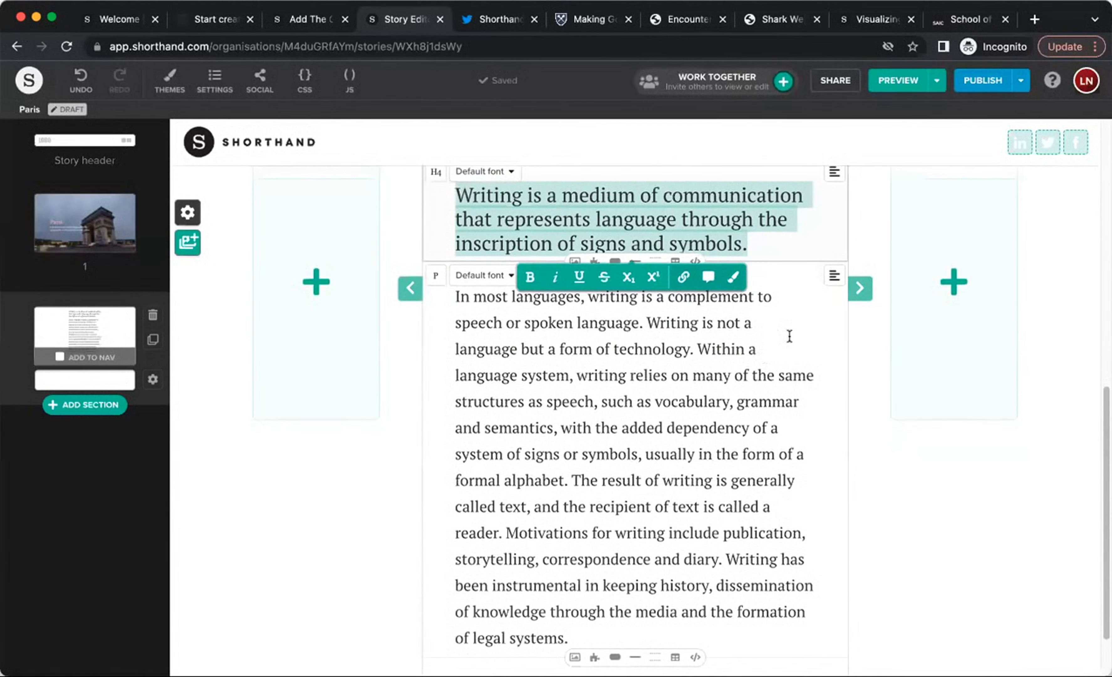
left_click(698, 347)
key("Return")
left_click_drag(696, 349, 455, 297)
mouse_move(436, 271)
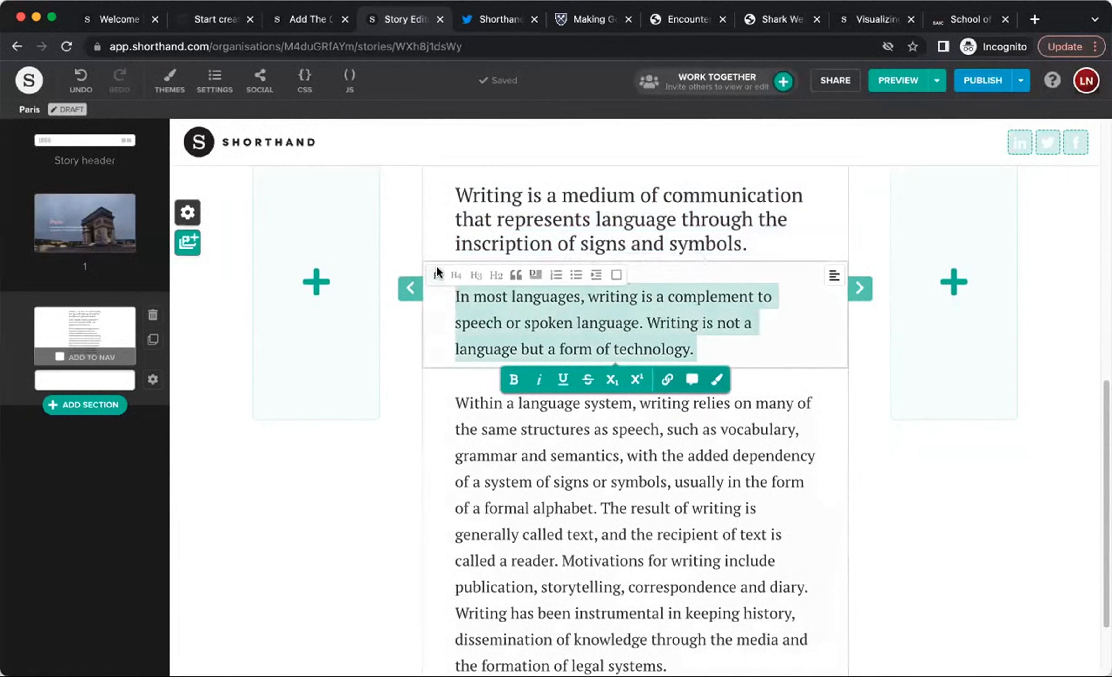
left_click(516, 275)
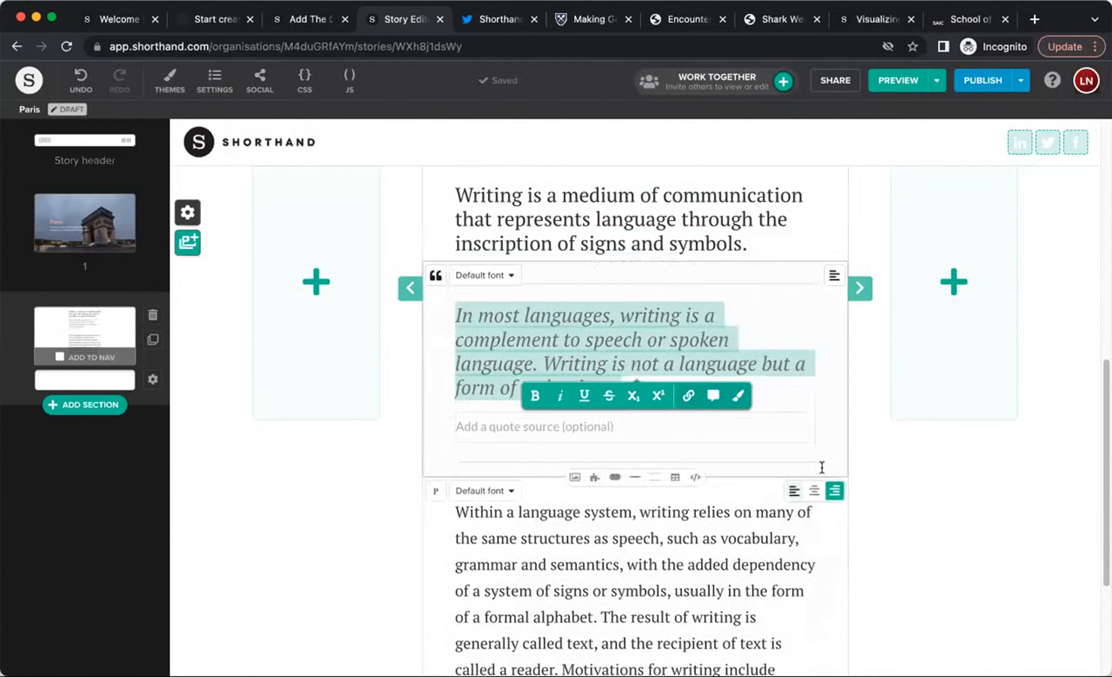
left_click(814, 386)
Step: Apply the drop cap style to the paragraph starting "Within a language system"
scroll(470, 495, "down", 1)
left_click(454, 492)
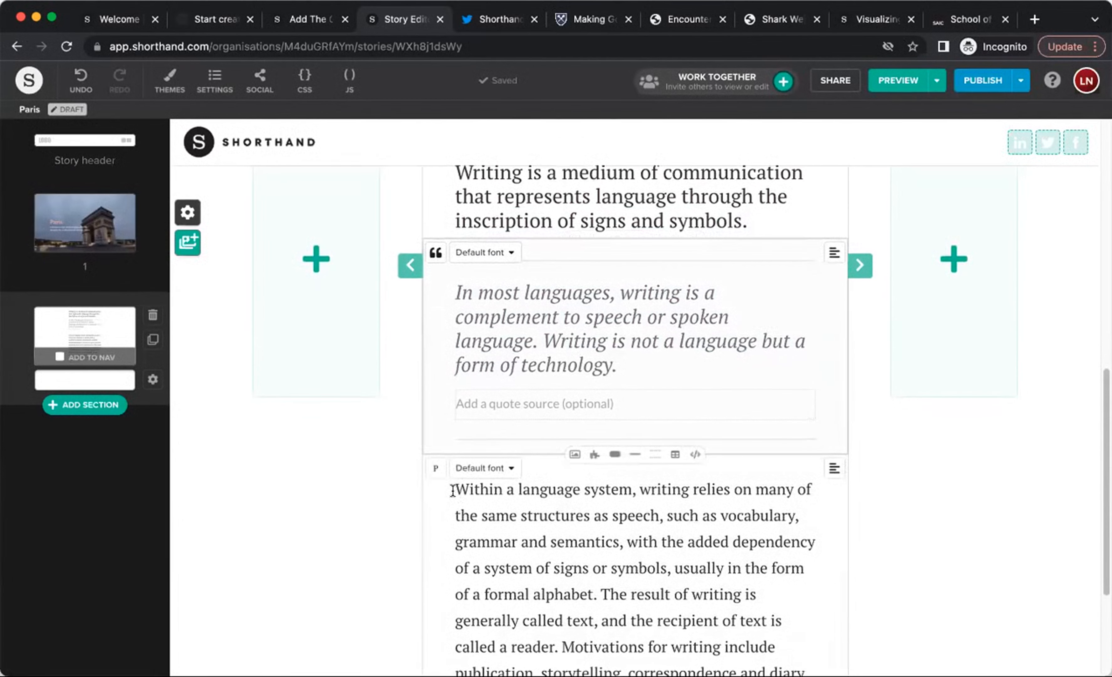
mouse_move(436, 471)
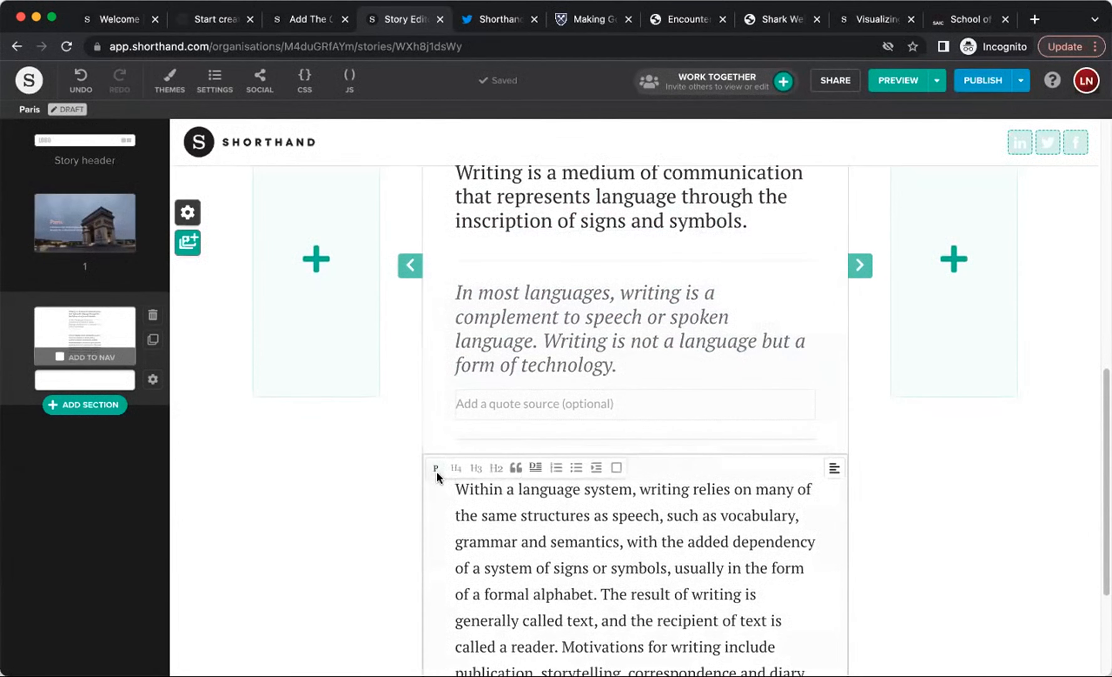
left_click(537, 468)
Step: Split the drop-cap paragraph before "Motivations for writing include" to make a separate paragraph
scroll(740, 508, "down", 3)
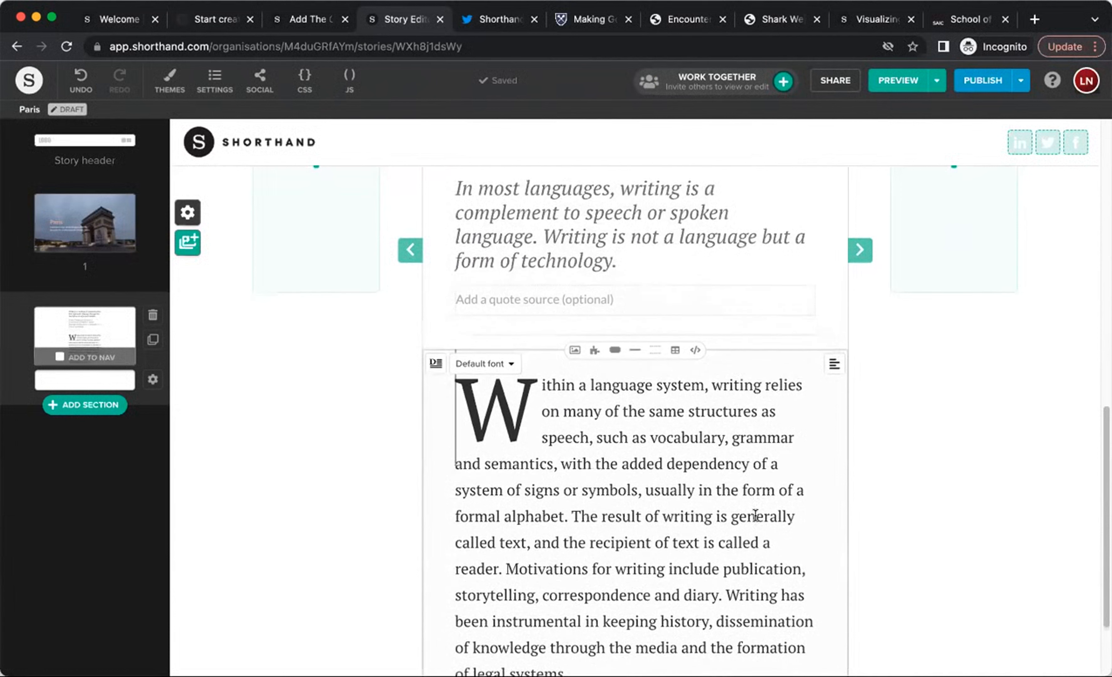
scroll(750, 507, "down", 1)
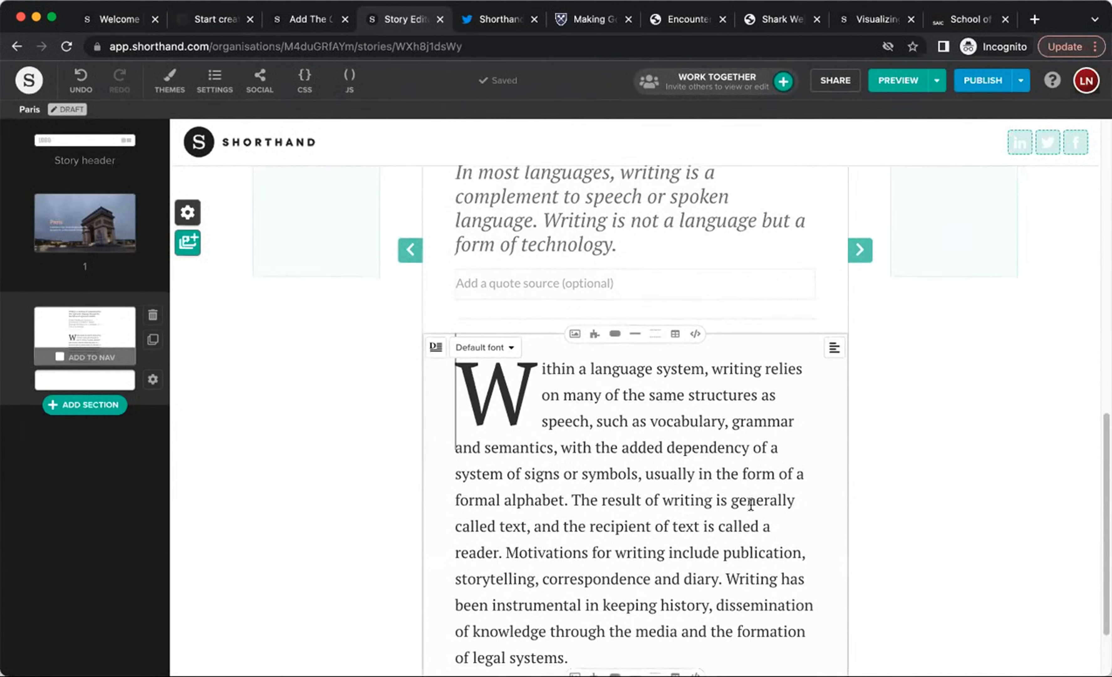
scroll(747, 496, "down", 1)
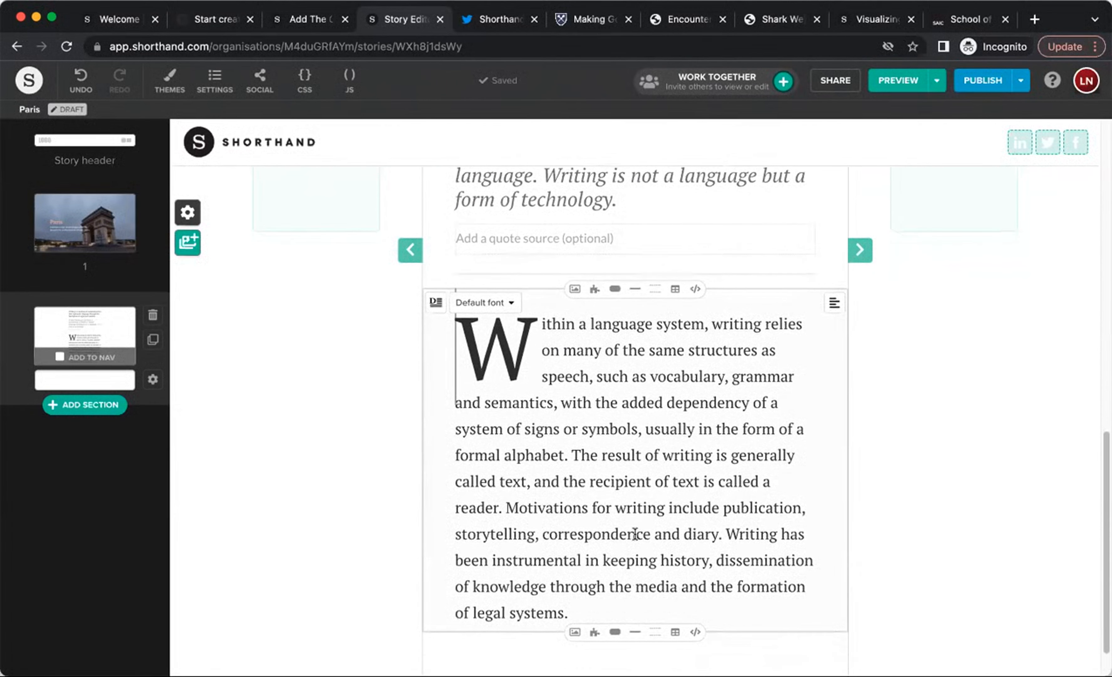
left_click(508, 508)
key("Return")
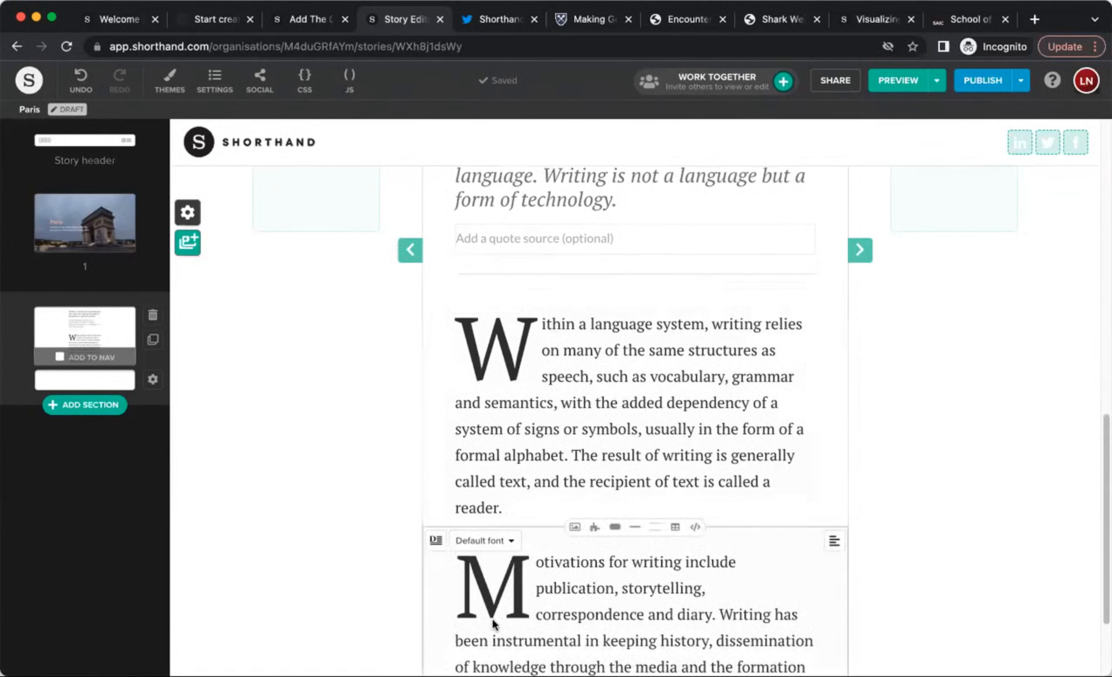
Step: Remove the drop cap from the "Motivations for writing" paragraph and format it as a bordered box
scroll(585, 513, "down", 3)
left_click(437, 436)
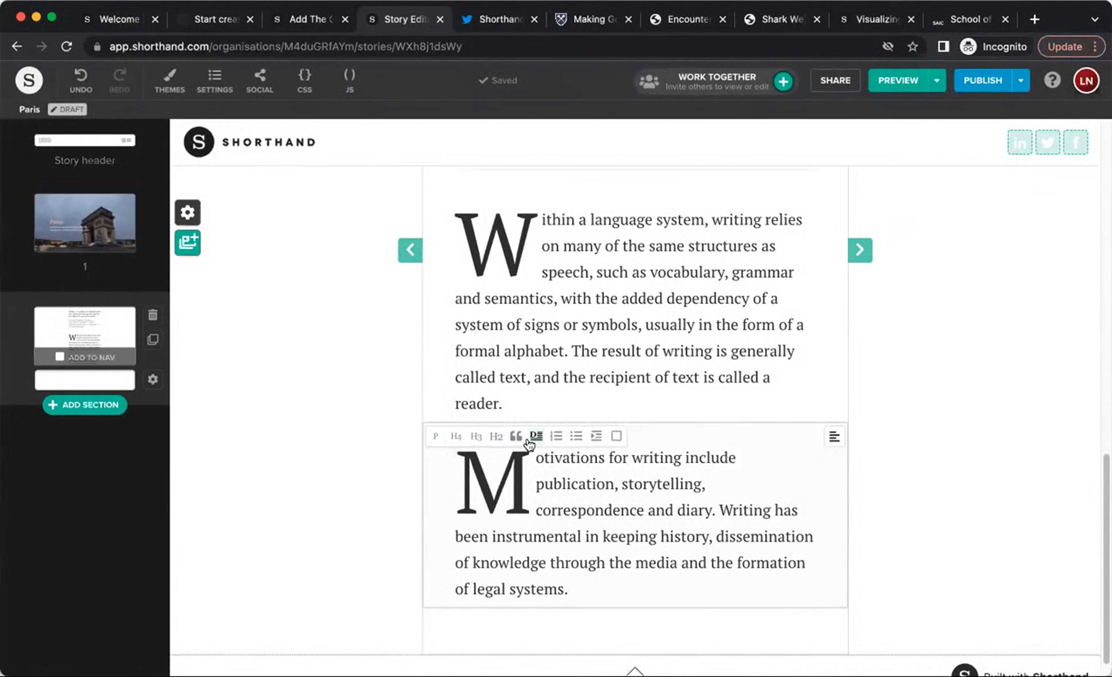
left_click(435, 437)
left_click(435, 446)
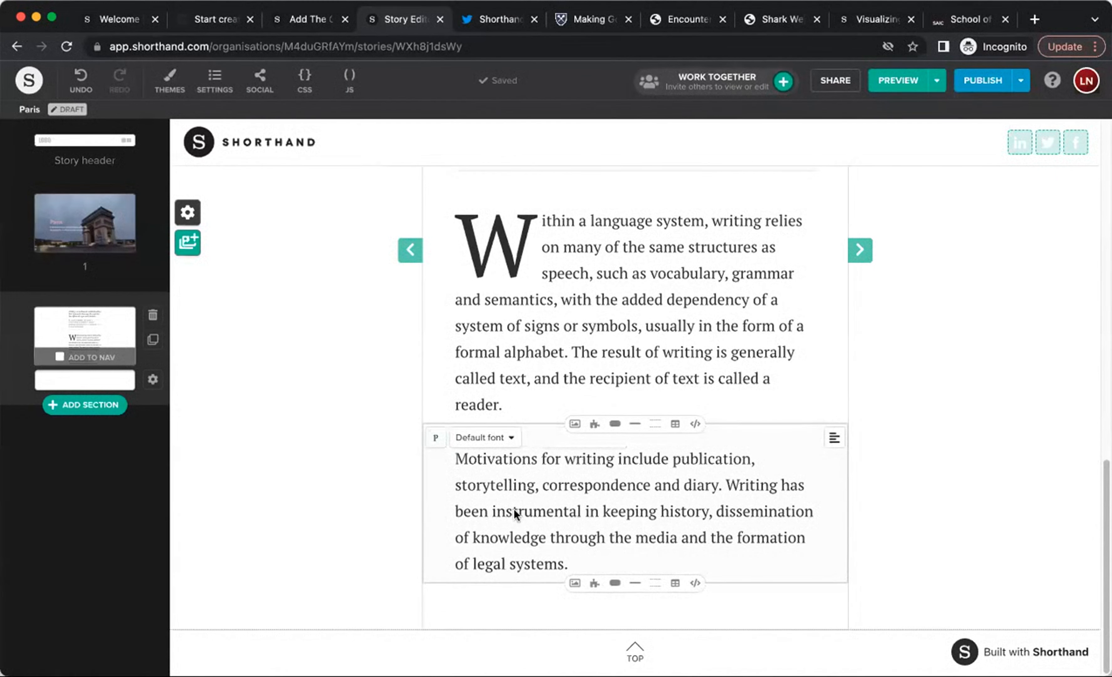
left_click(439, 435)
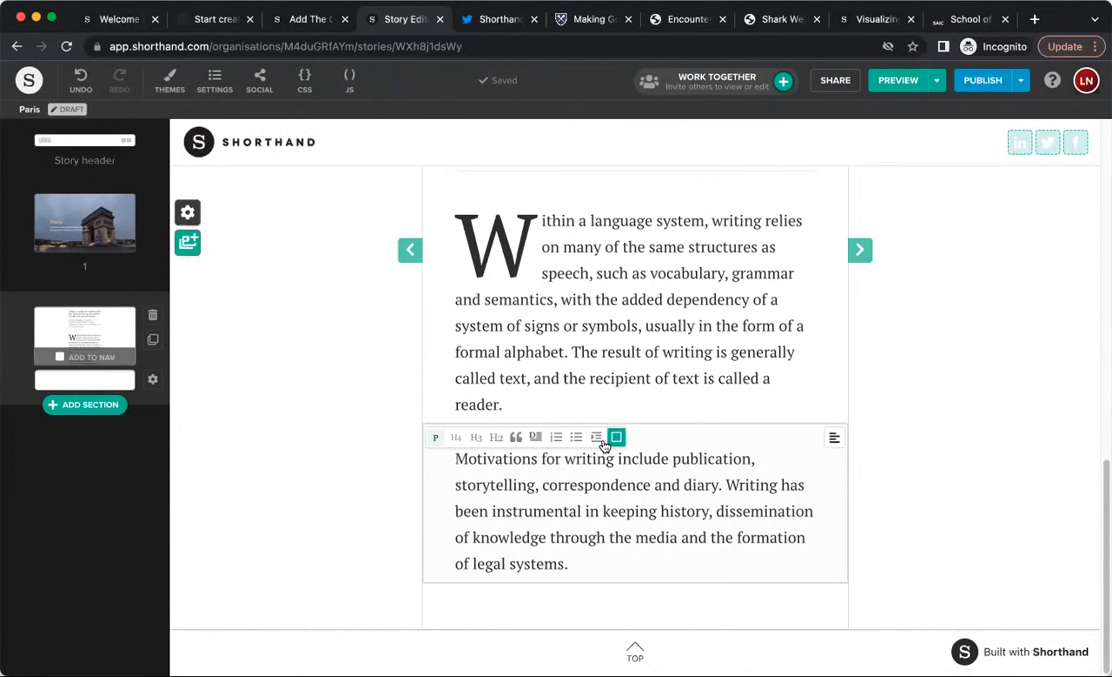
left_click(615, 438)
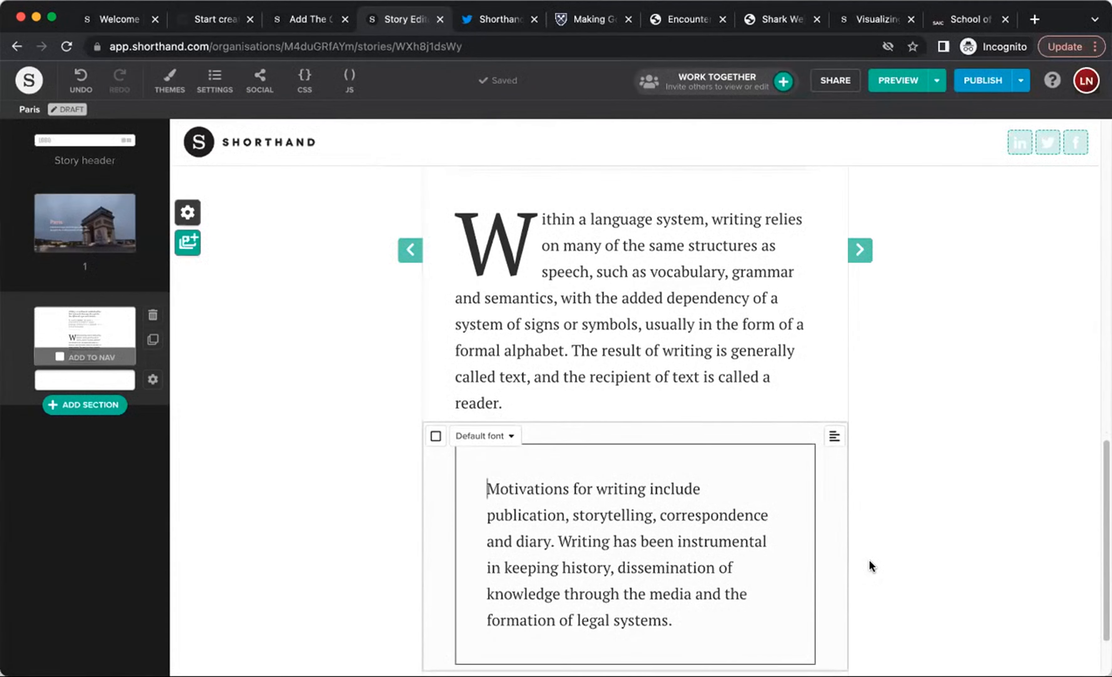
Step: Make the sentence "The result of writing is generally called text, and the recipient of text is called a reader." bold and orange
scroll(870, 560, "down", 1)
left_click(545, 396)
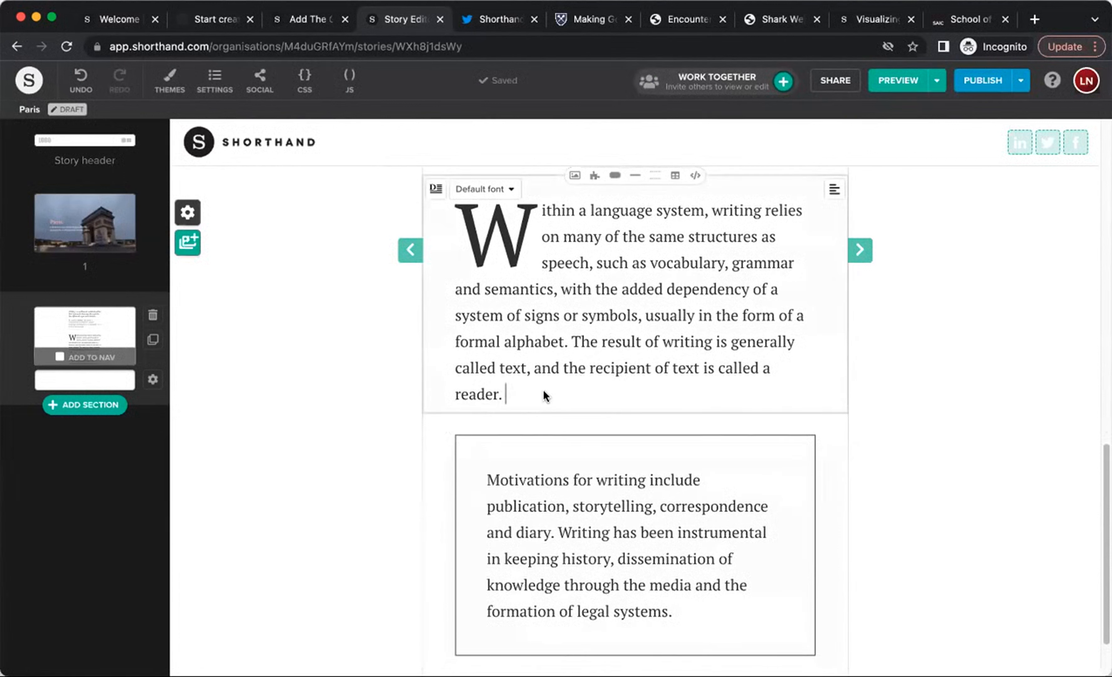
left_click_drag(545, 396, 572, 342)
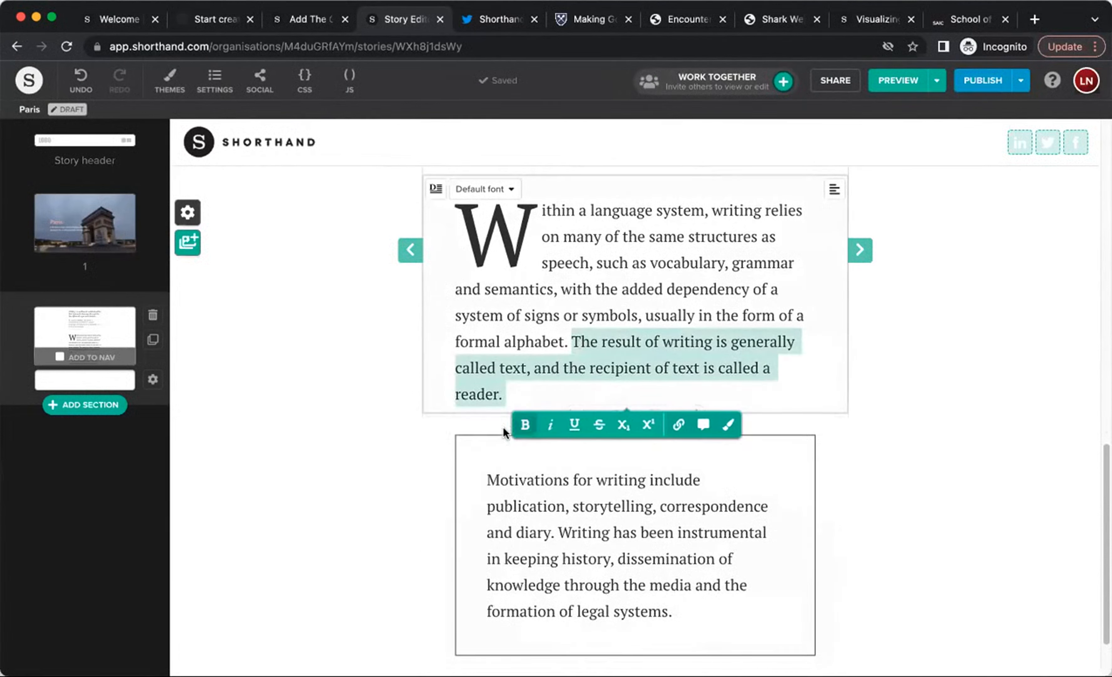
left_click(525, 424)
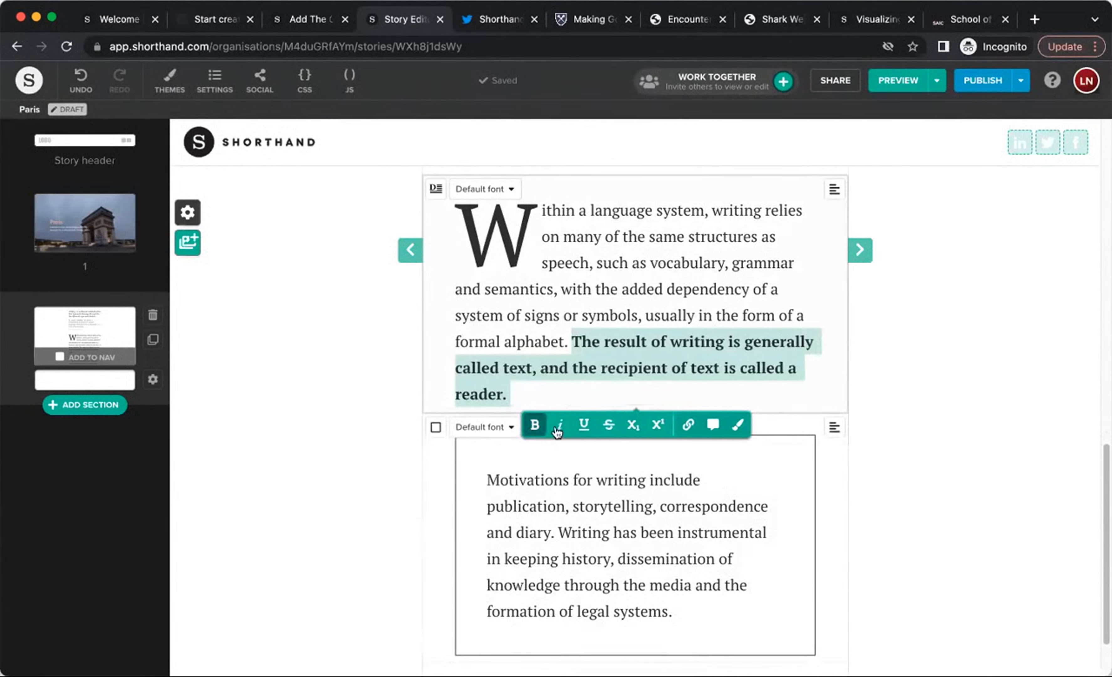
left_click(735, 426)
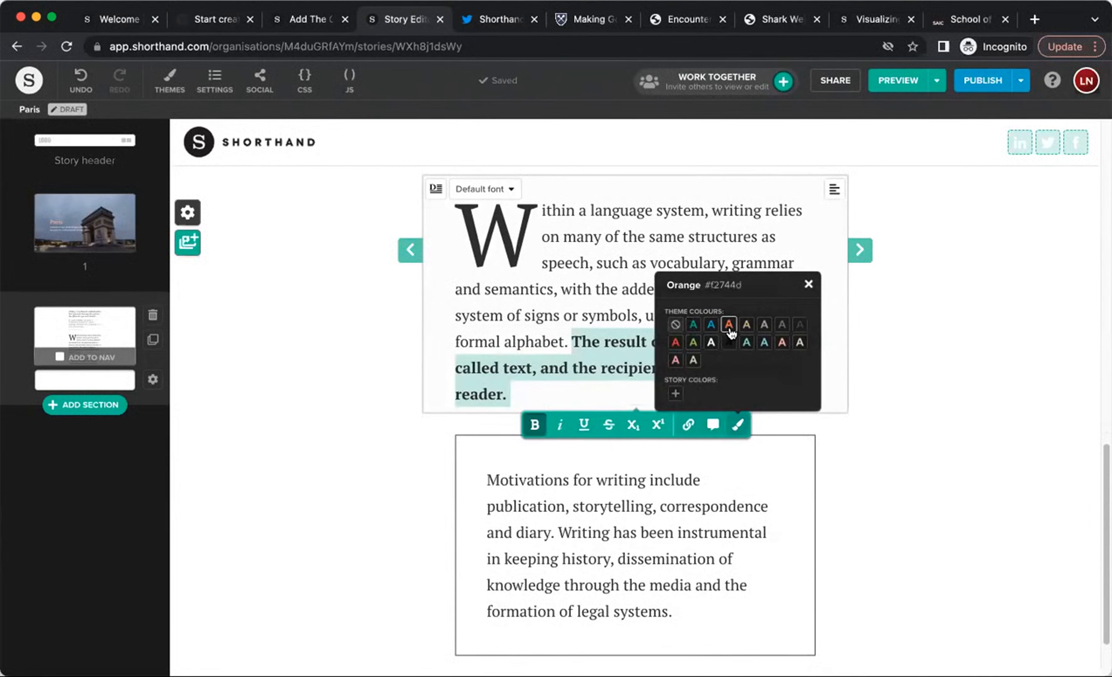
left_click(692, 328)
left_click(631, 409)
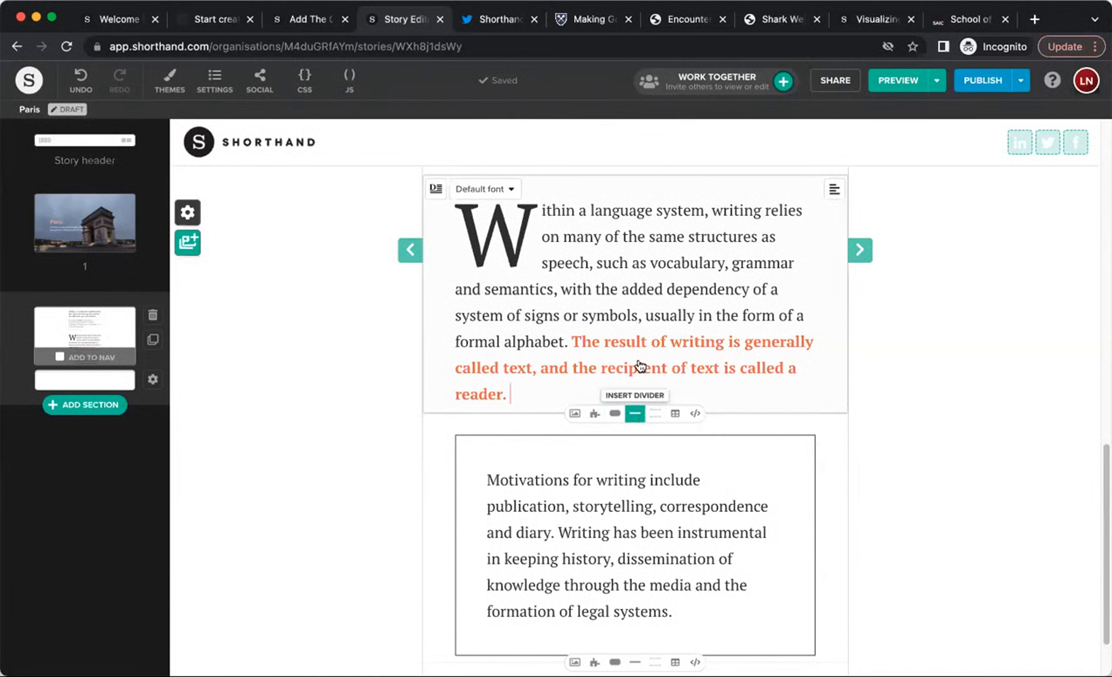
Step: Try a divider above the drop-cap paragraph at sizes 5, 1 and 3 in blue, and delete it
scroll(638, 363, "up", 4)
left_click(635, 303)
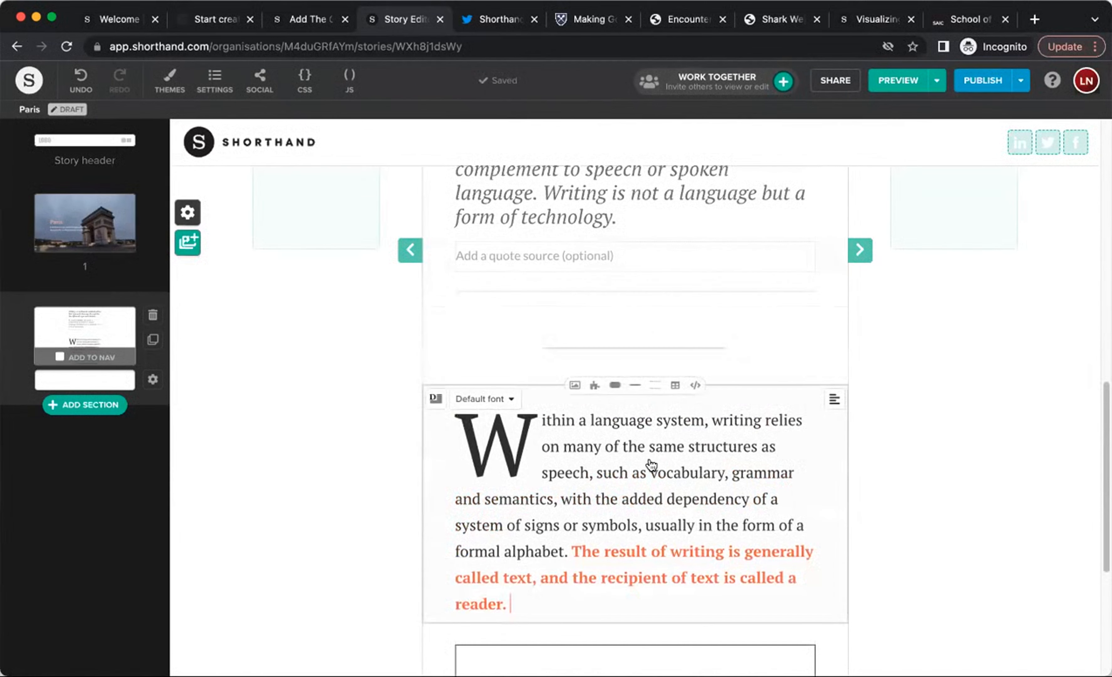
mouse_move(497, 338)
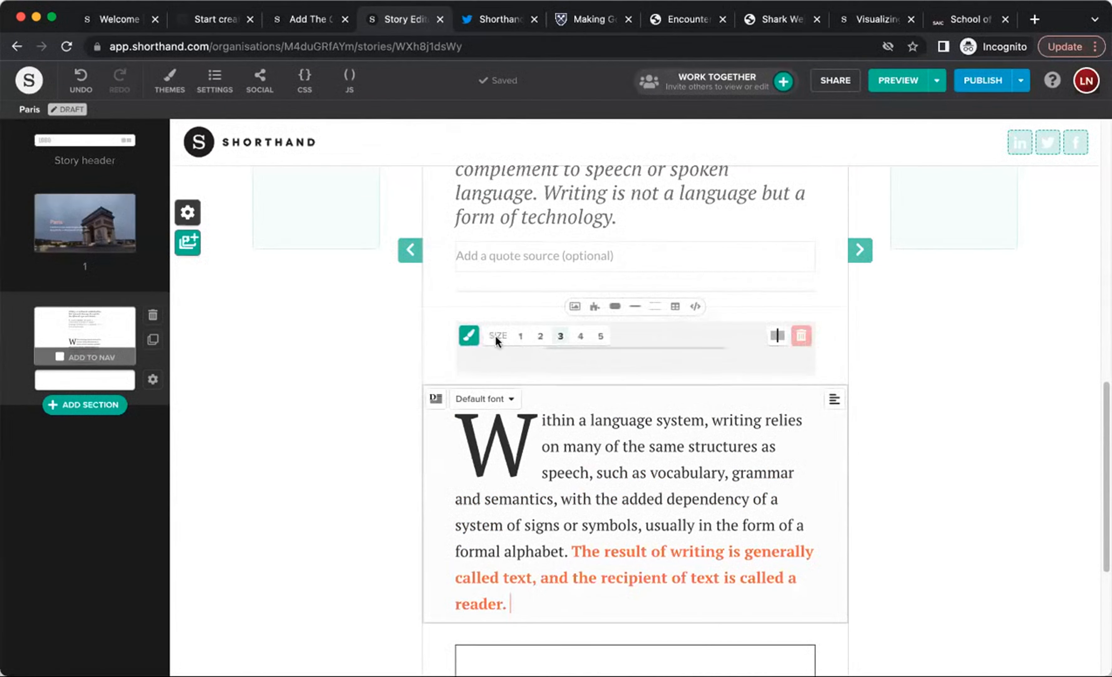
left_click(600, 336)
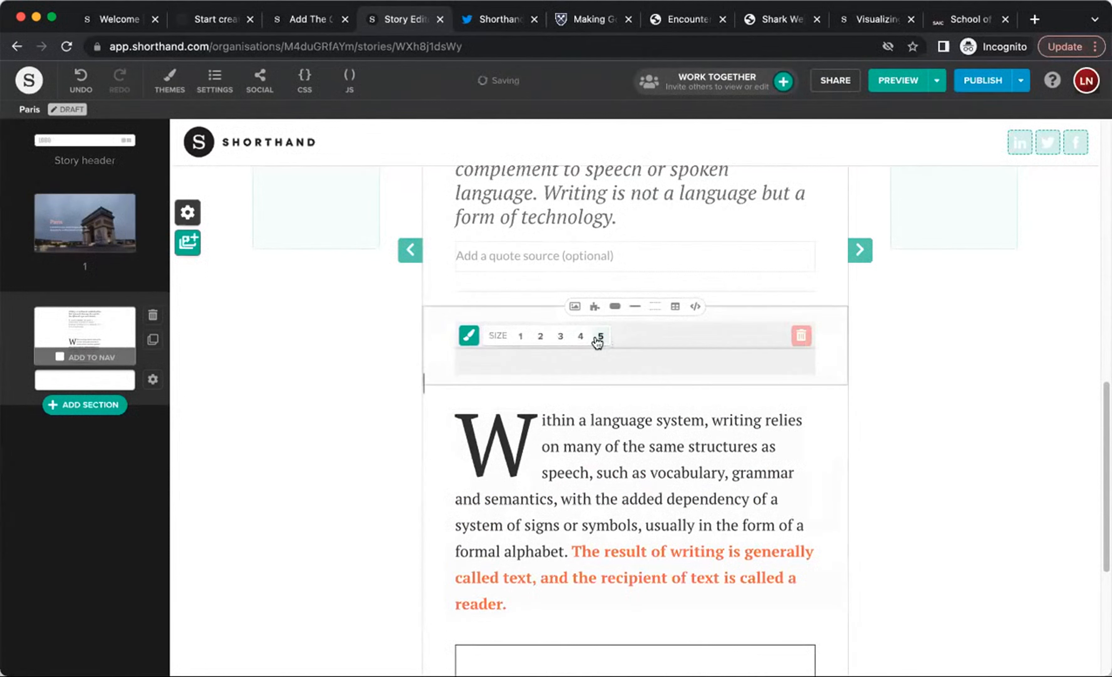
left_click(521, 337)
left_click(469, 335)
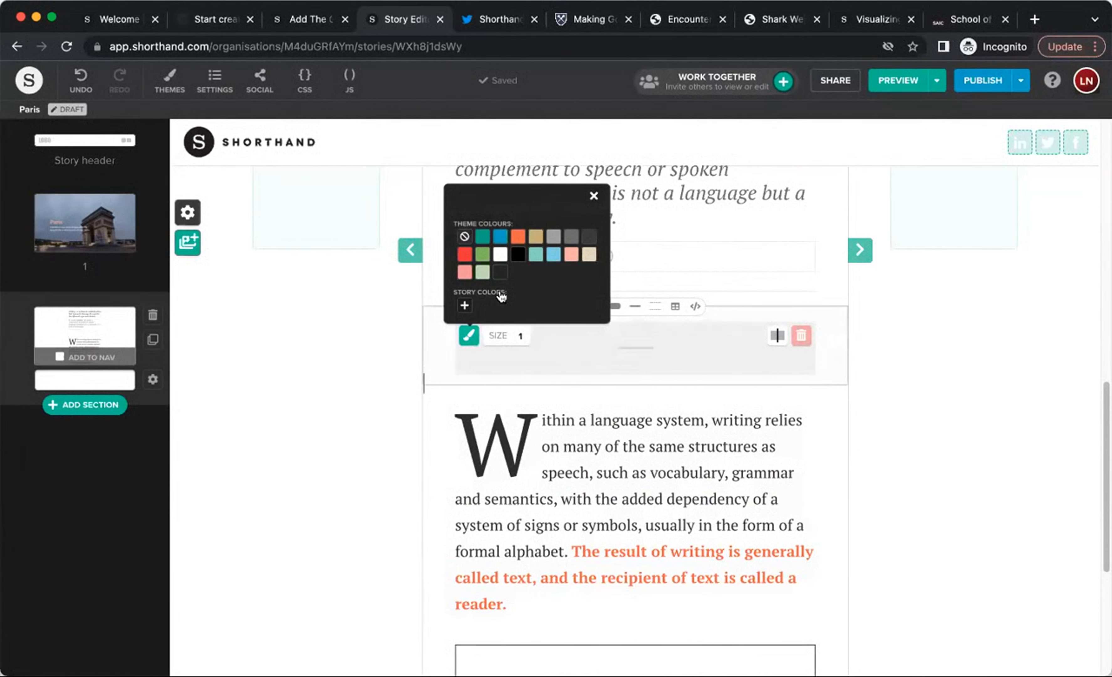
left_click(500, 236)
mouse_move(522, 337)
left_click(561, 337)
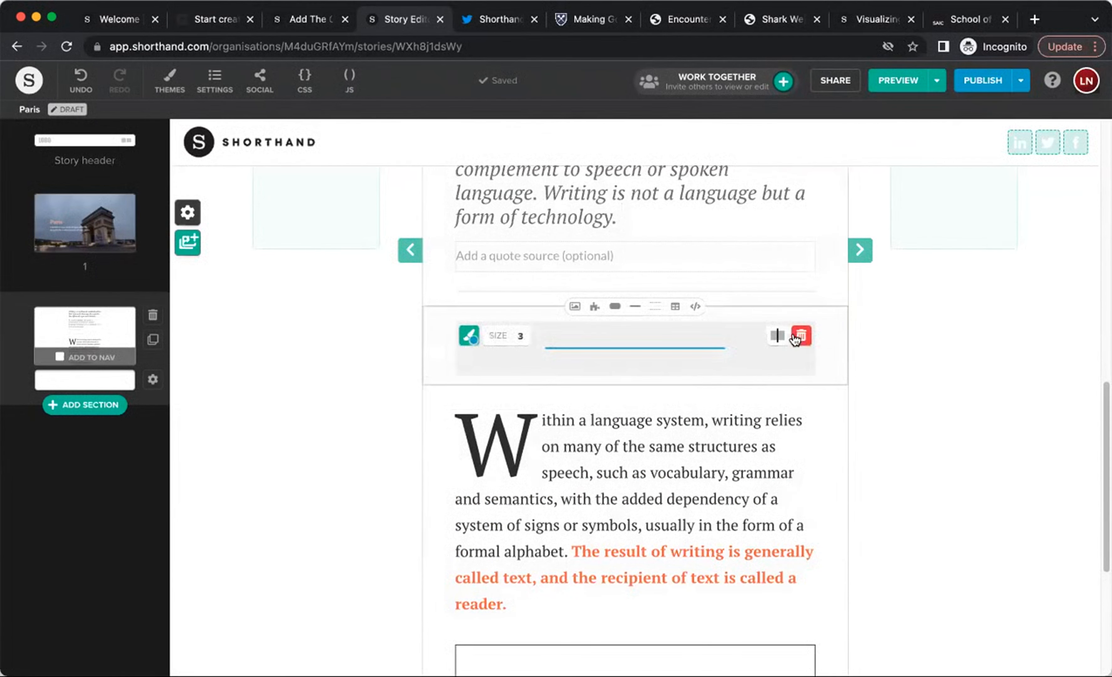
left_click(802, 337)
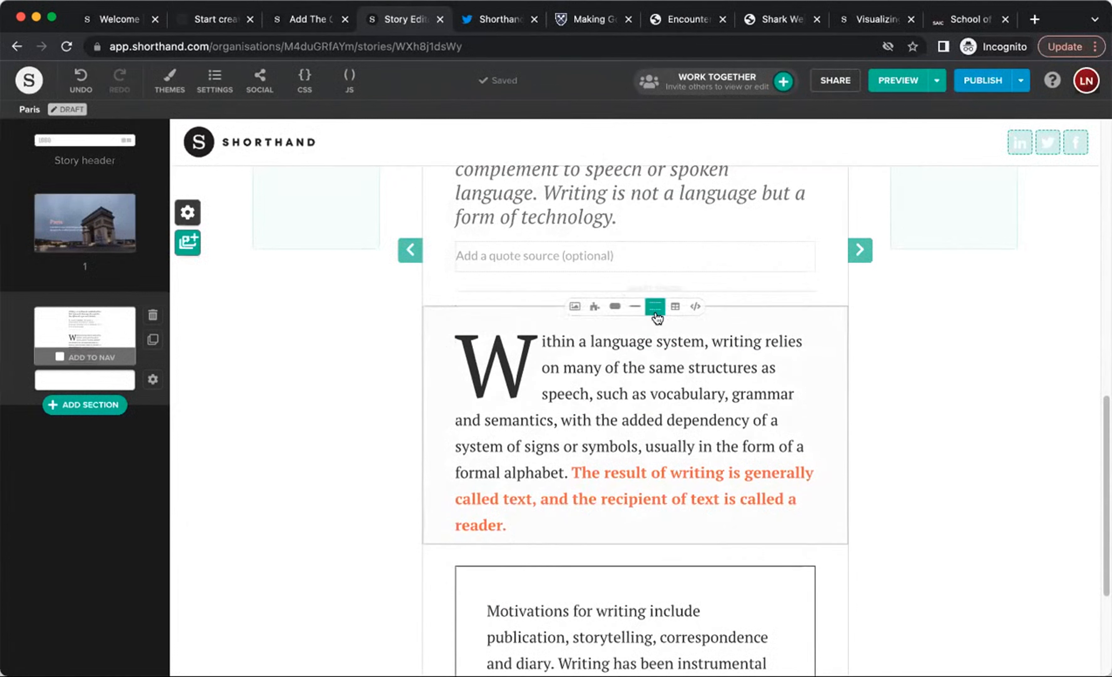
Step: Add two blank paragraphs between the drop-cap paragraph and the bordered box
left_click(519, 527)
key("Return")
key("Return")
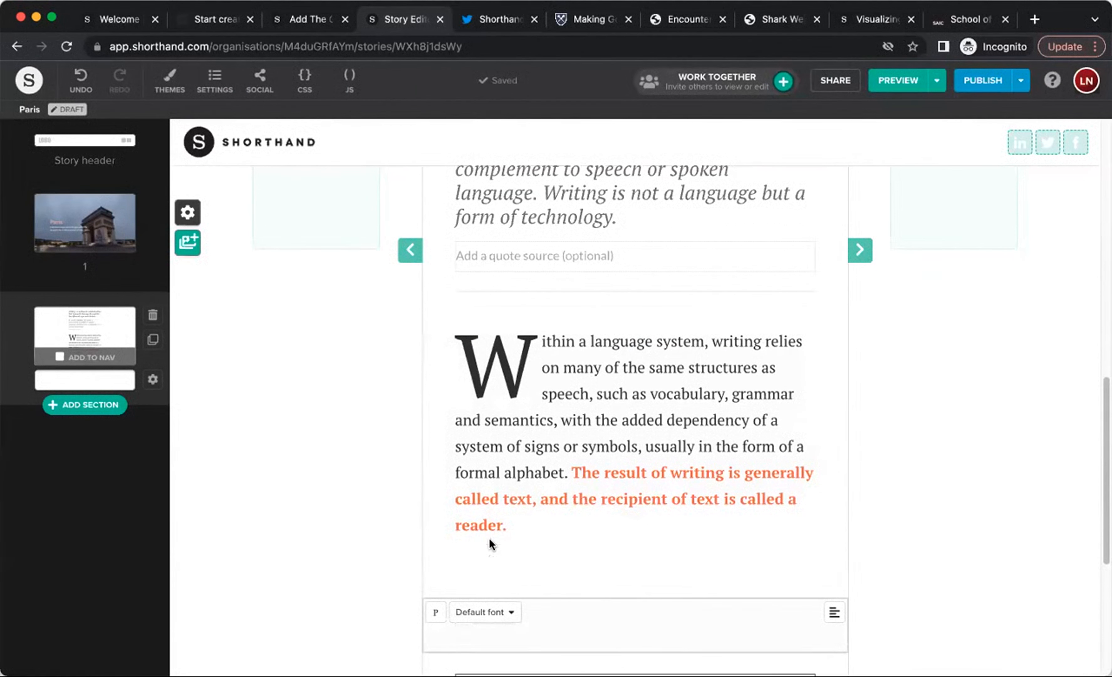
scroll(791, 593, "down", 1)
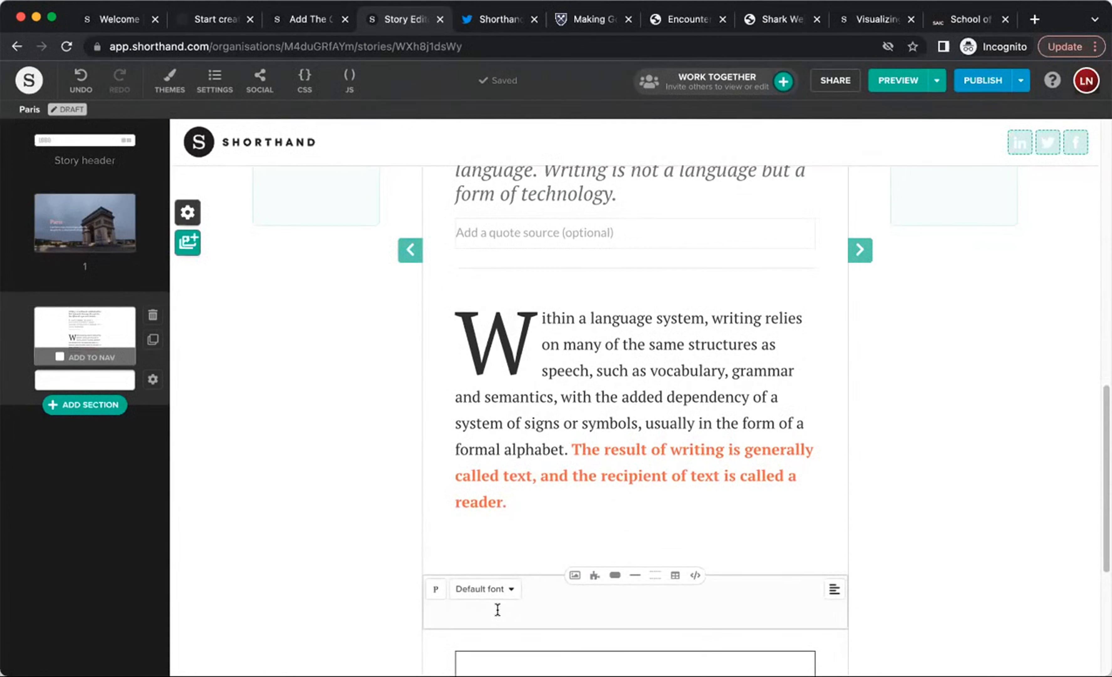
Step: Replace the two blank paragraphs between the drop-cap paragraph and the bordered box with a spacer
key("BackSpace")
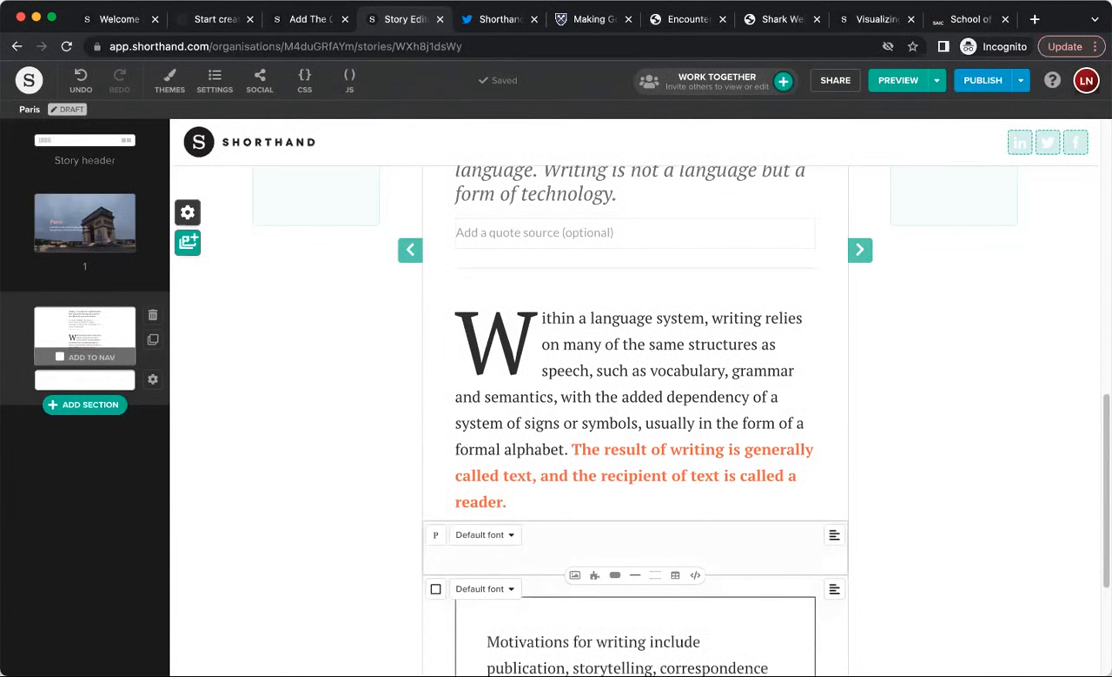
key("BackSpace")
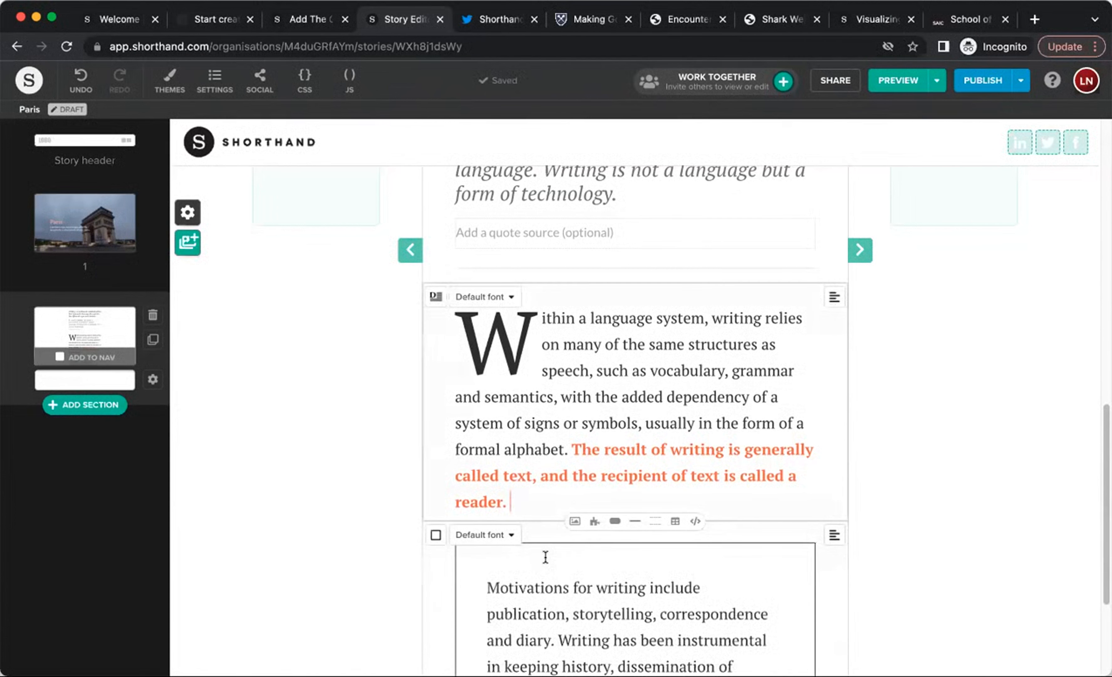
scroll(693, 427, "down", 2)
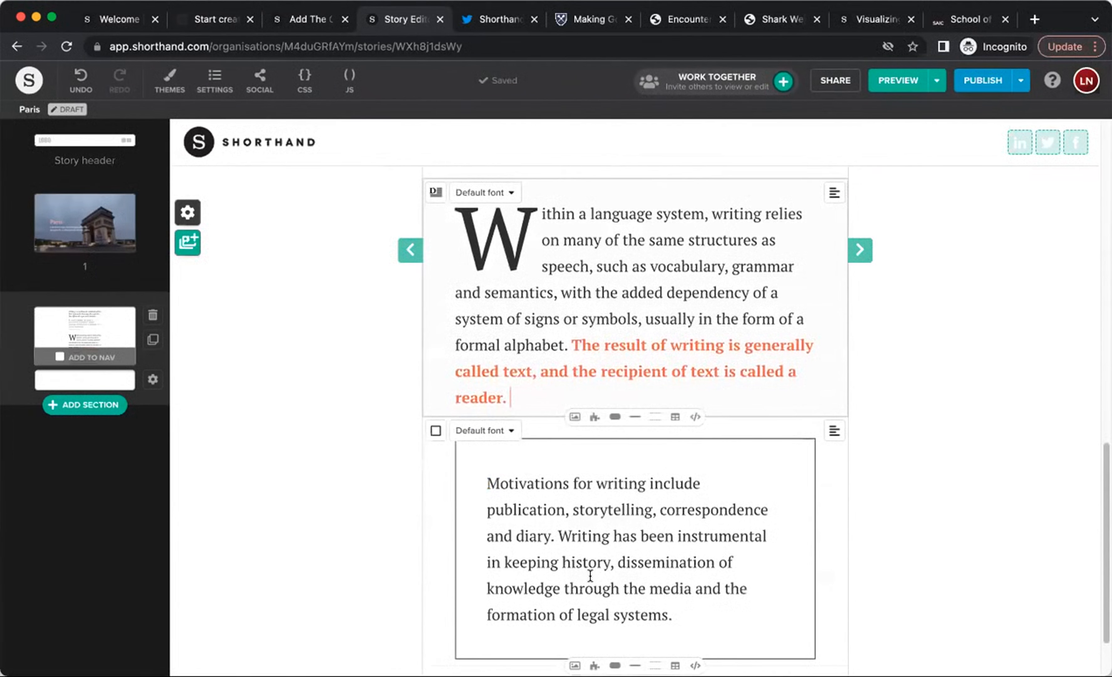
left_click(659, 416)
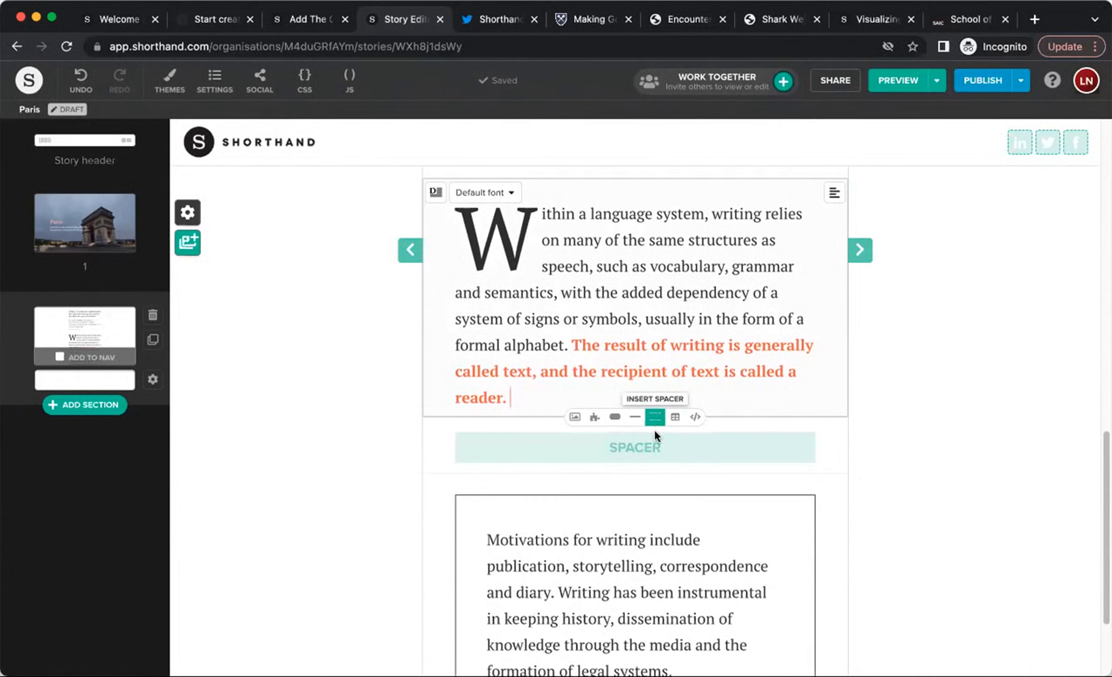
mouse_move(718, 454)
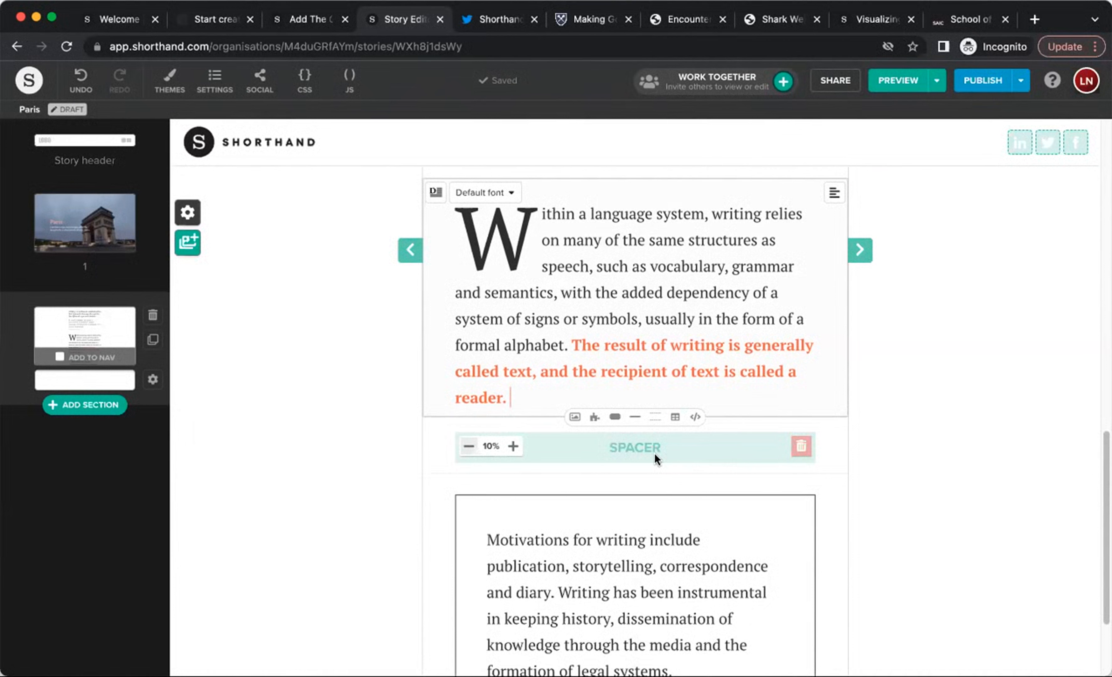
Step: Try larger heights for the spacer above the bordered box and set it to 20%
left_click(513, 446)
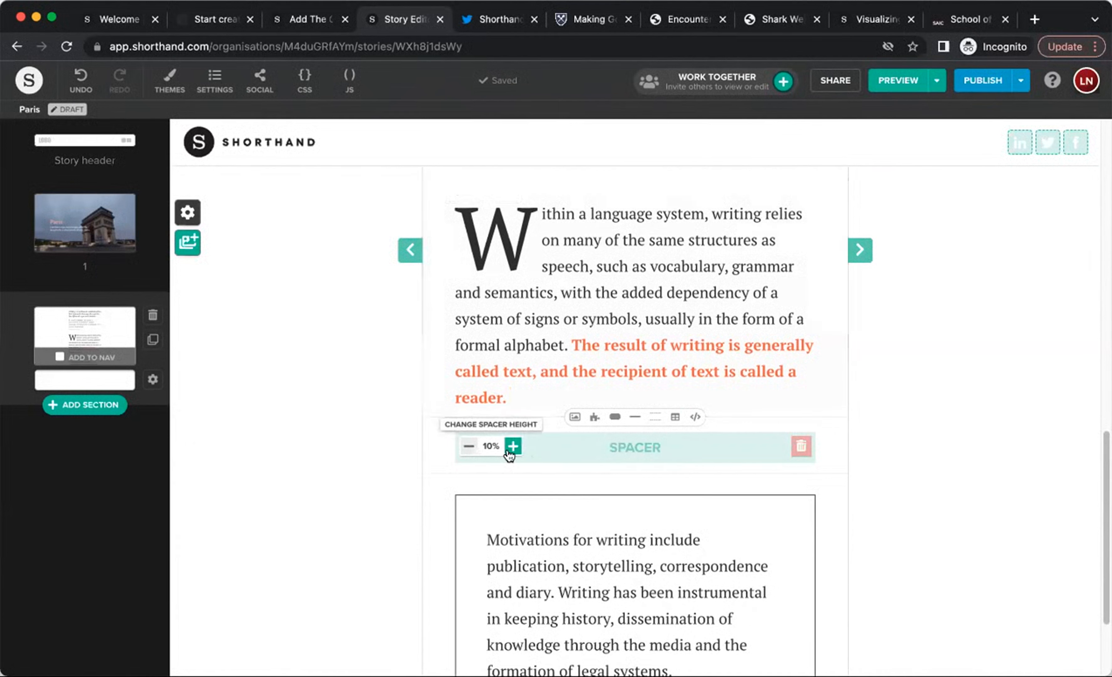
left_click(513, 446)
left_click(513, 446)
left_click(469, 446)
left_click(469, 446)
left_click(469, 446)
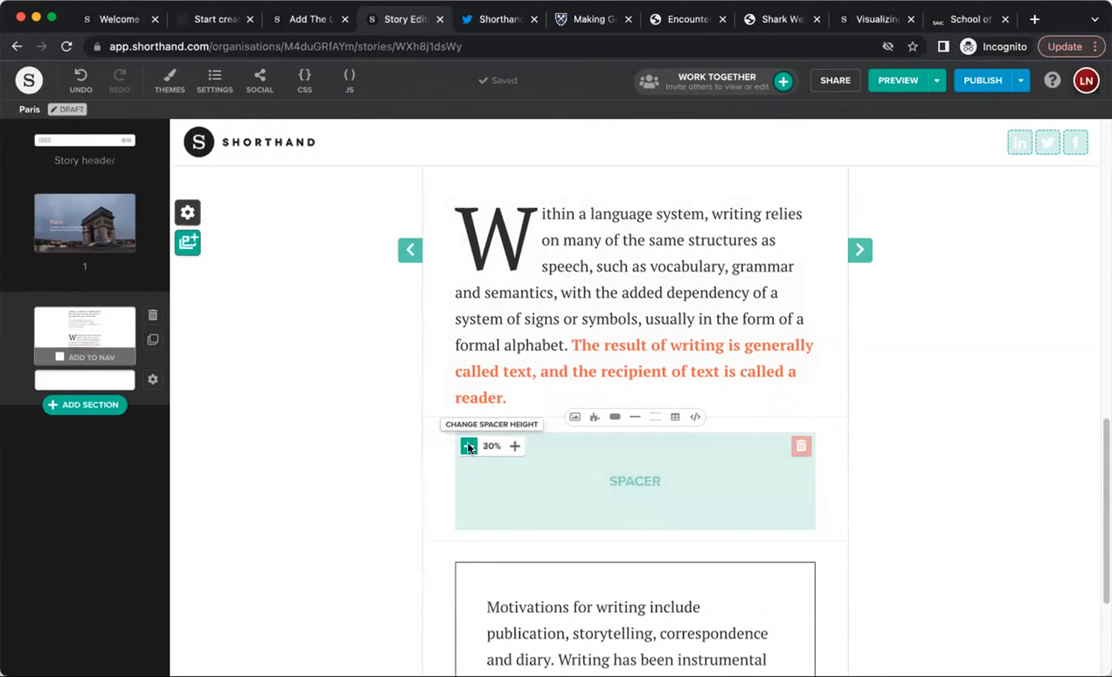
mouse_move(797, 450)
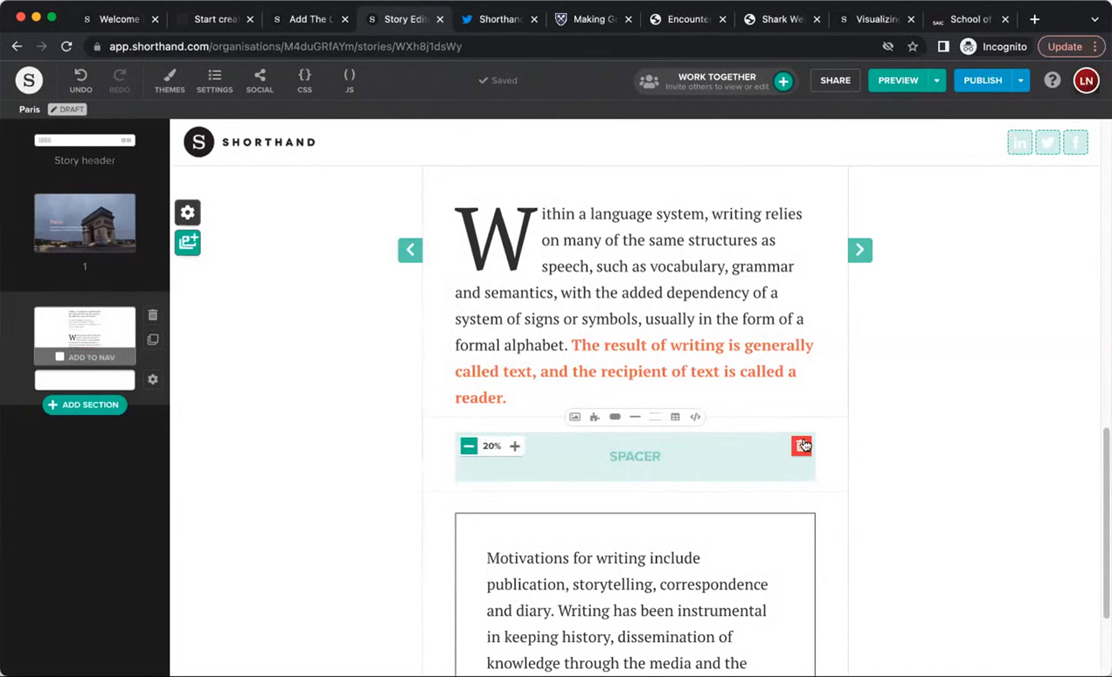
Step: Insert a three-by-three table between the drop-cap paragraph and the spacer, and view the Custom HTML editor without adding code
left_click(676, 418)
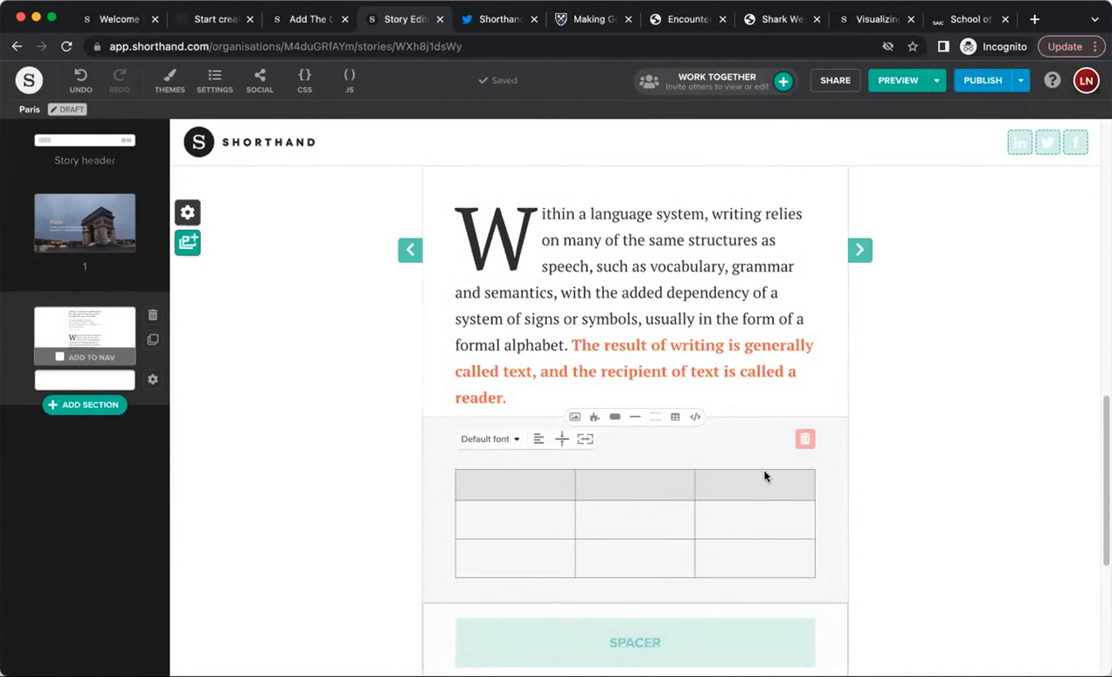
left_click(697, 417)
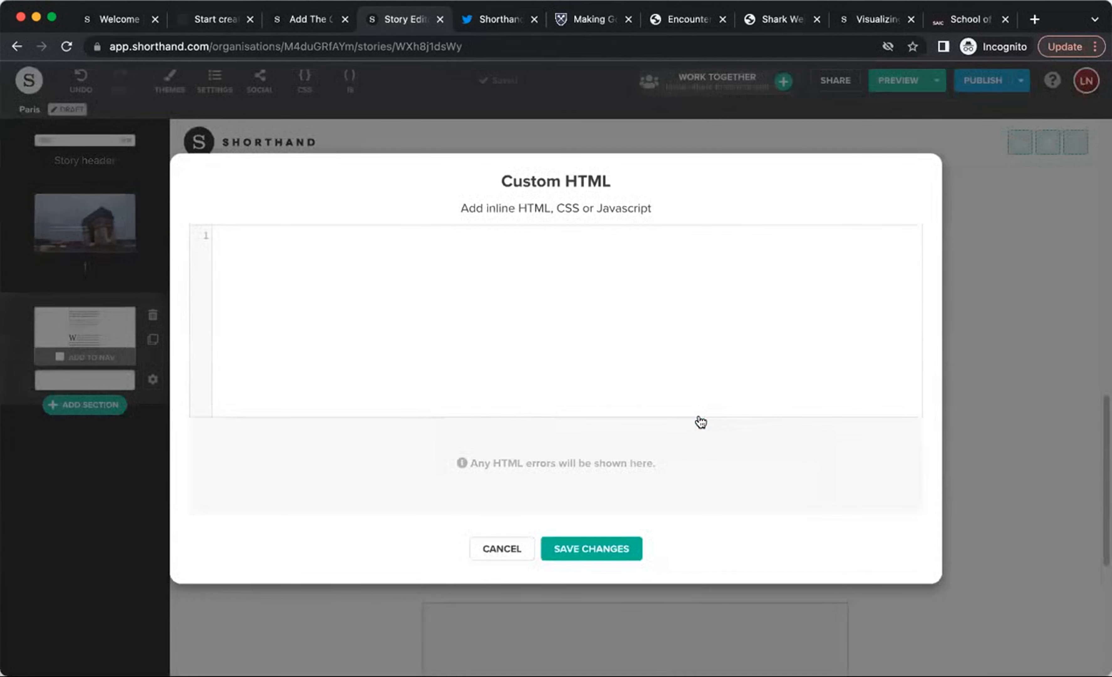
left_click(510, 553)
scroll(727, 508, "down", 3)
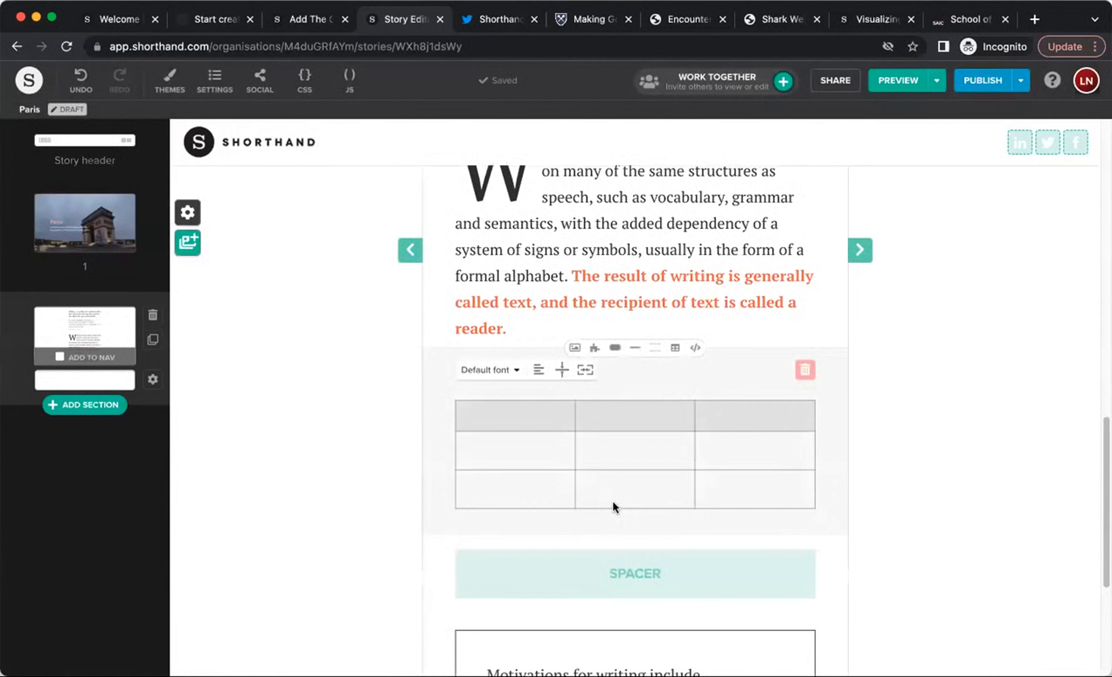
scroll(604, 449, "up", 10)
scroll(604, 450, "up", 5)
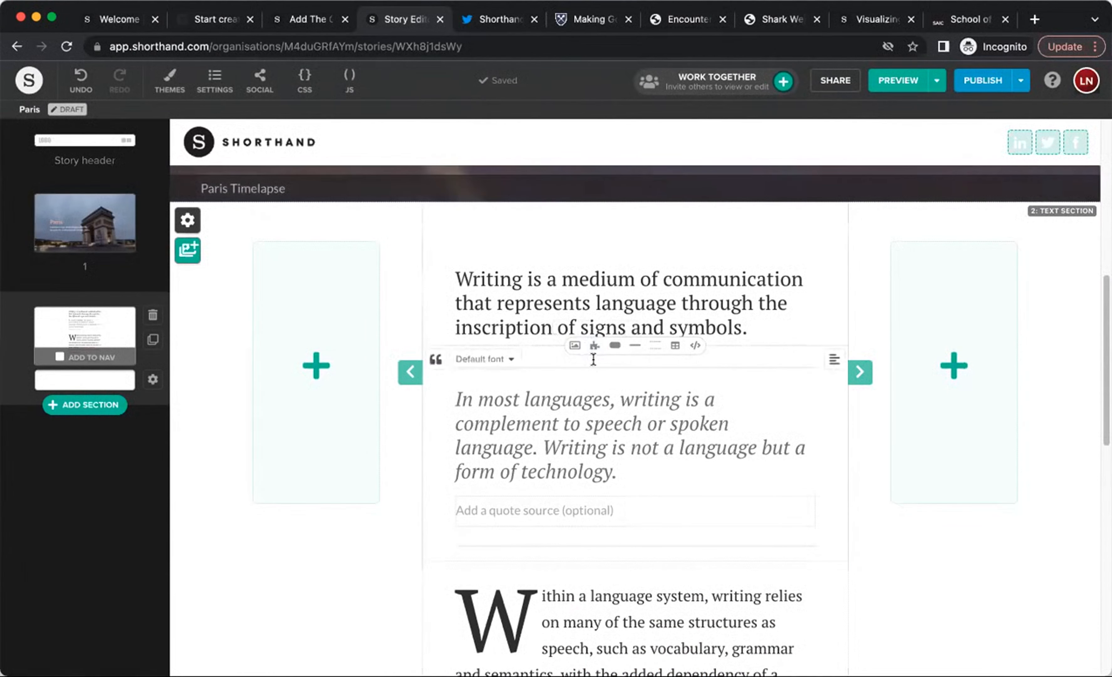
left_click(575, 347)
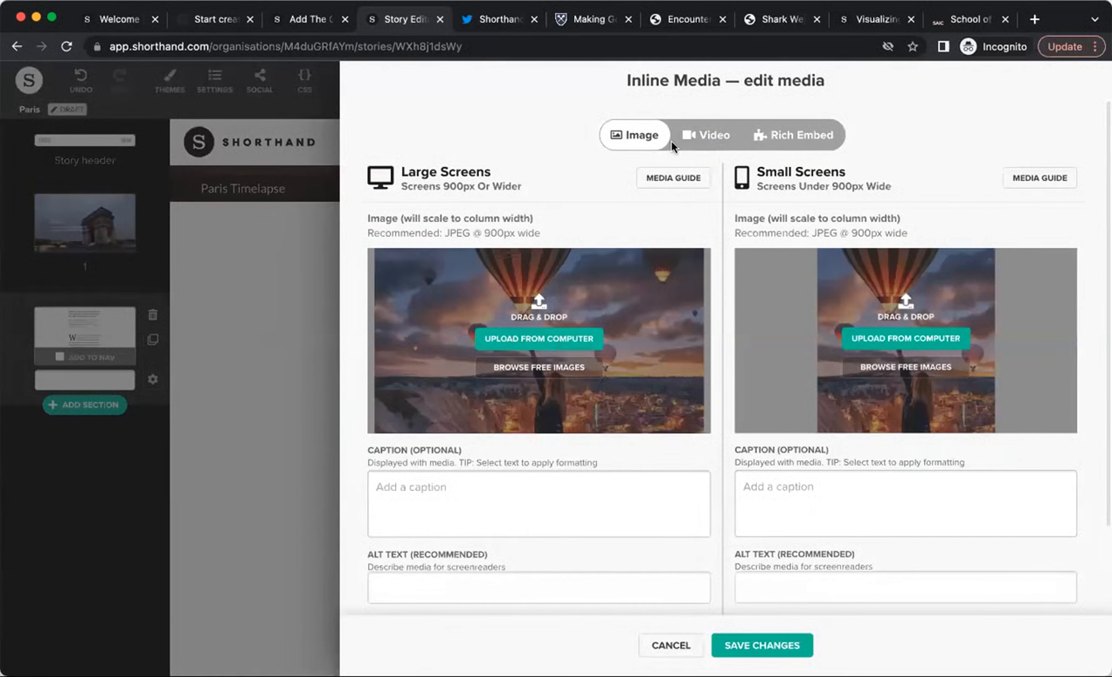
left_click(711, 136)
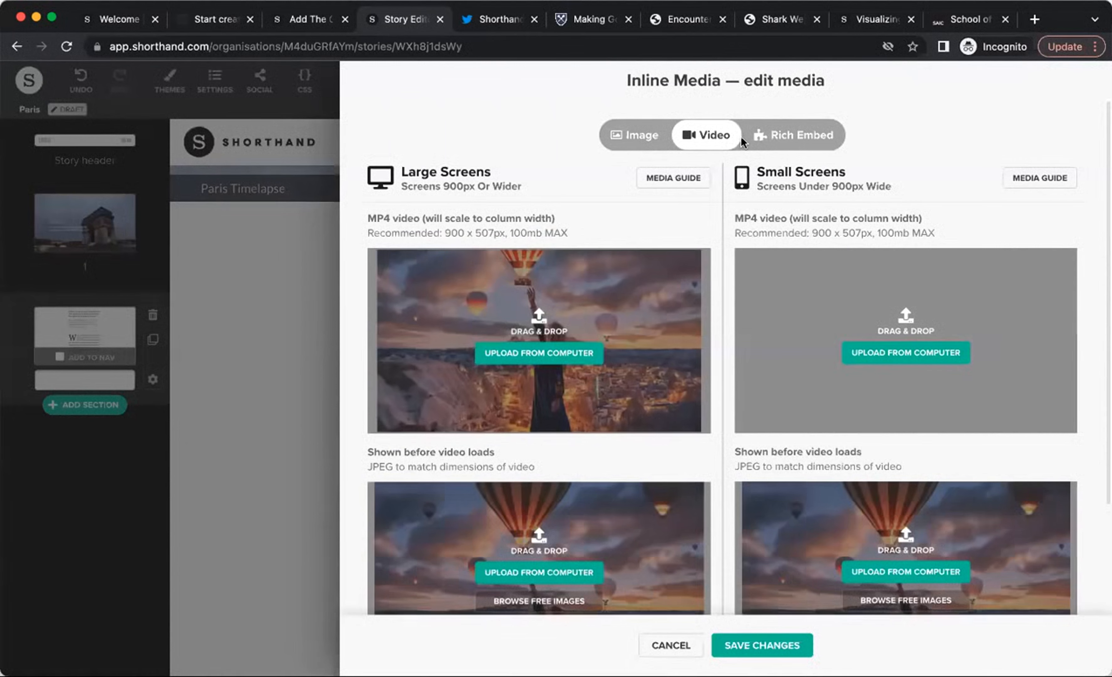
left_click(784, 144)
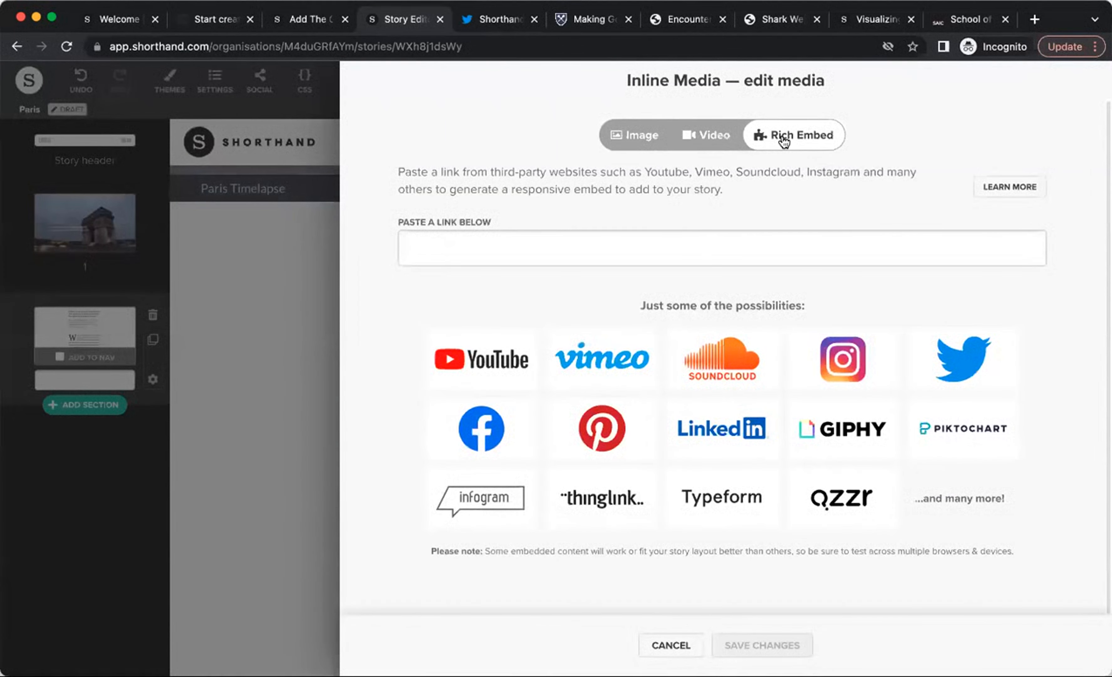
key("super+Tab")
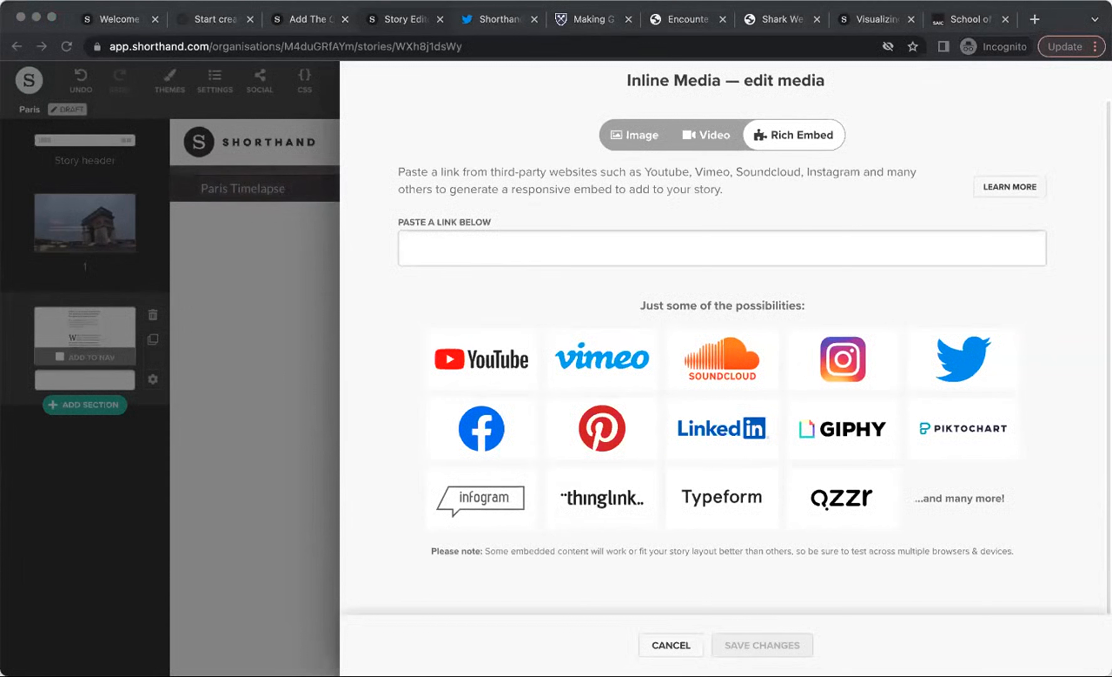
left_click(520, 252)
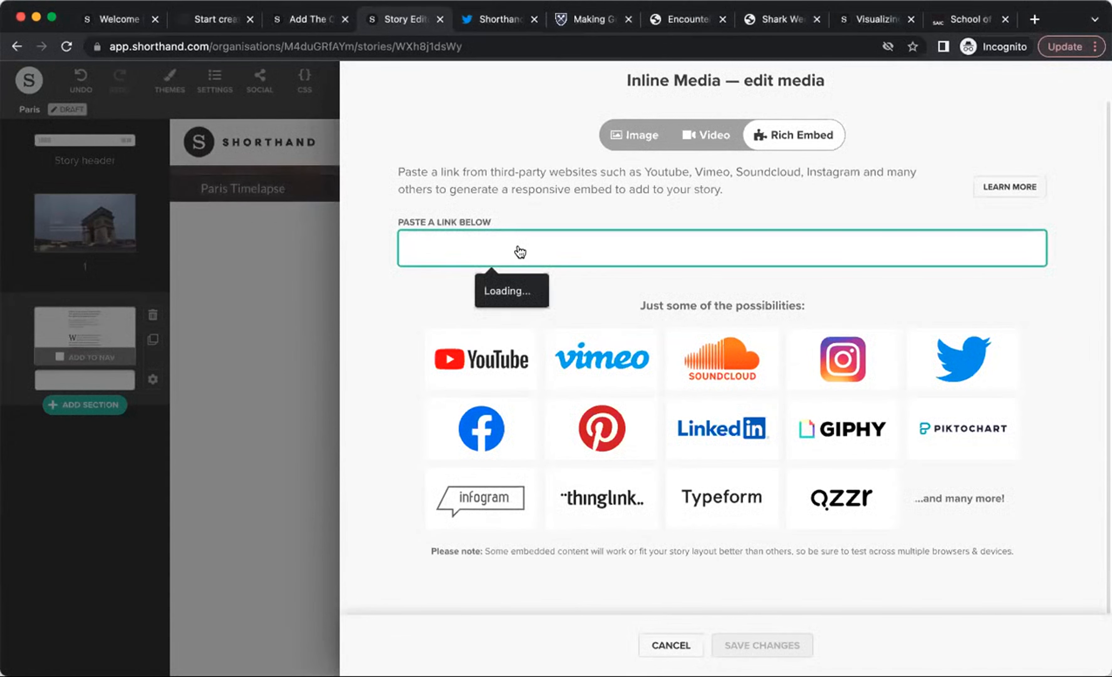
type("https://www.youtube.com/watch?v=bpu3oLOYNsk&t=3s")
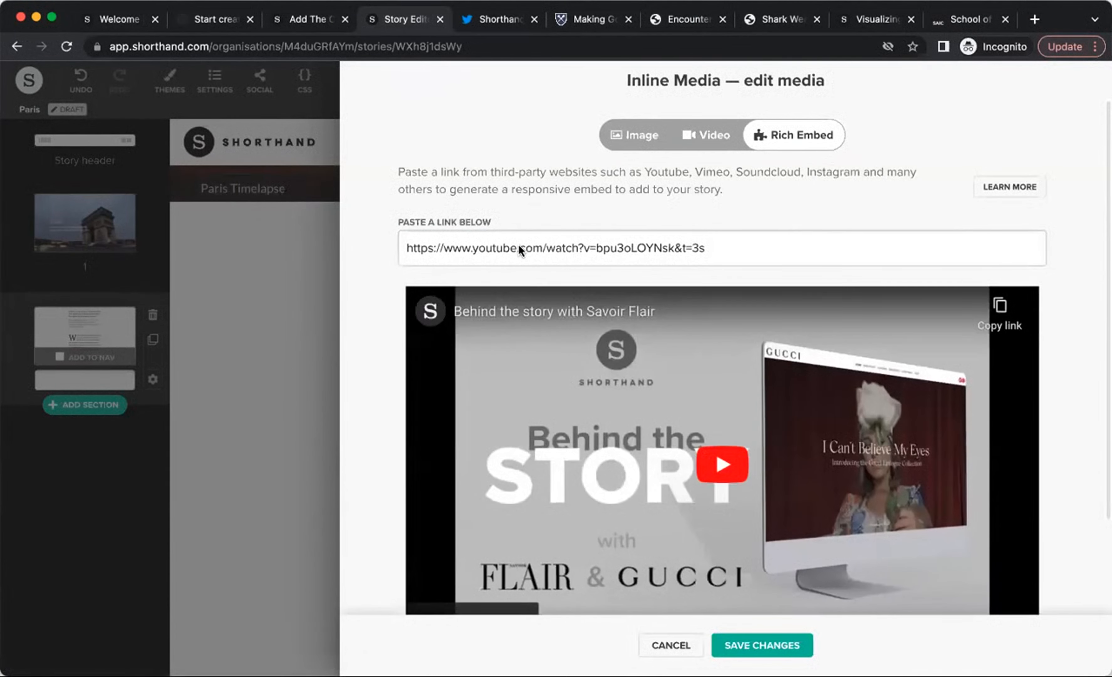
left_click(759, 650)
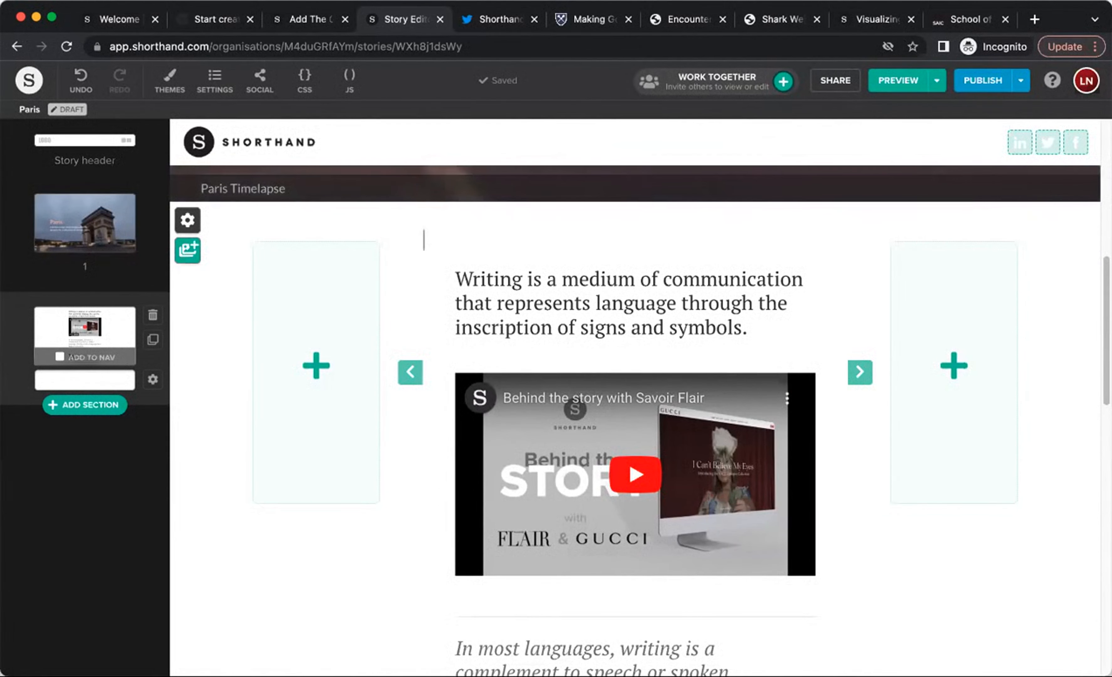
Step: Insert a button below the bordered "Motivations for writing" box
scroll(715, 518, "down", 1)
scroll(704, 515, "down", 15)
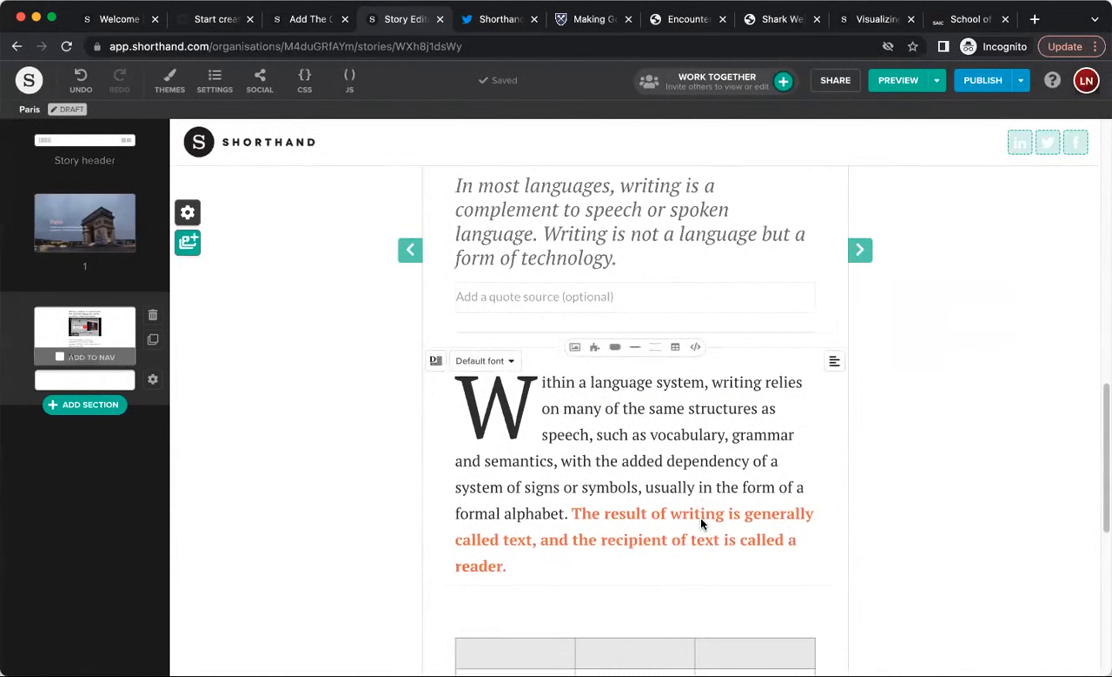
left_click(615, 582)
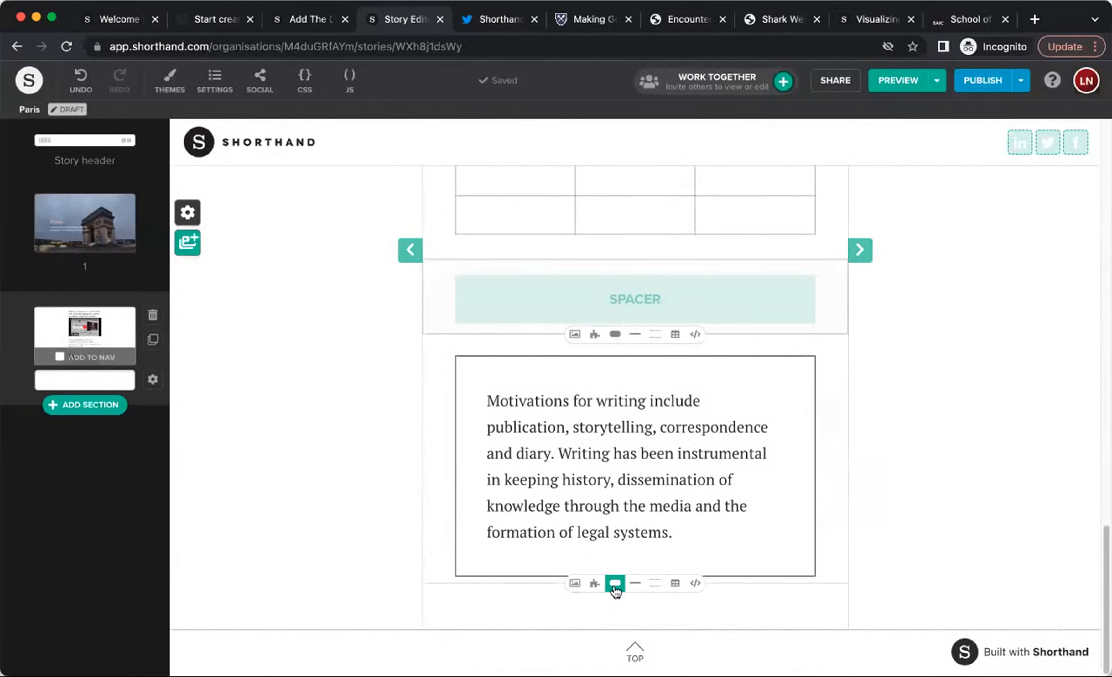
scroll(771, 527, "down", 4)
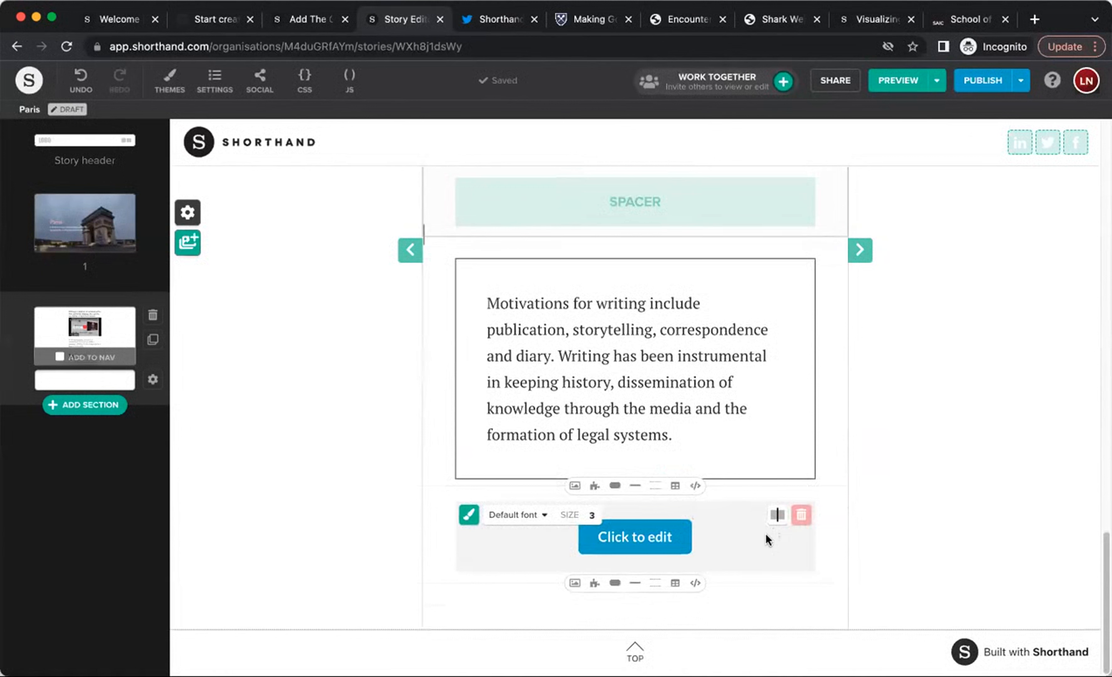
Step: Set the button's size to 4, try left and right alignment, and centre it again
left_click(472, 515)
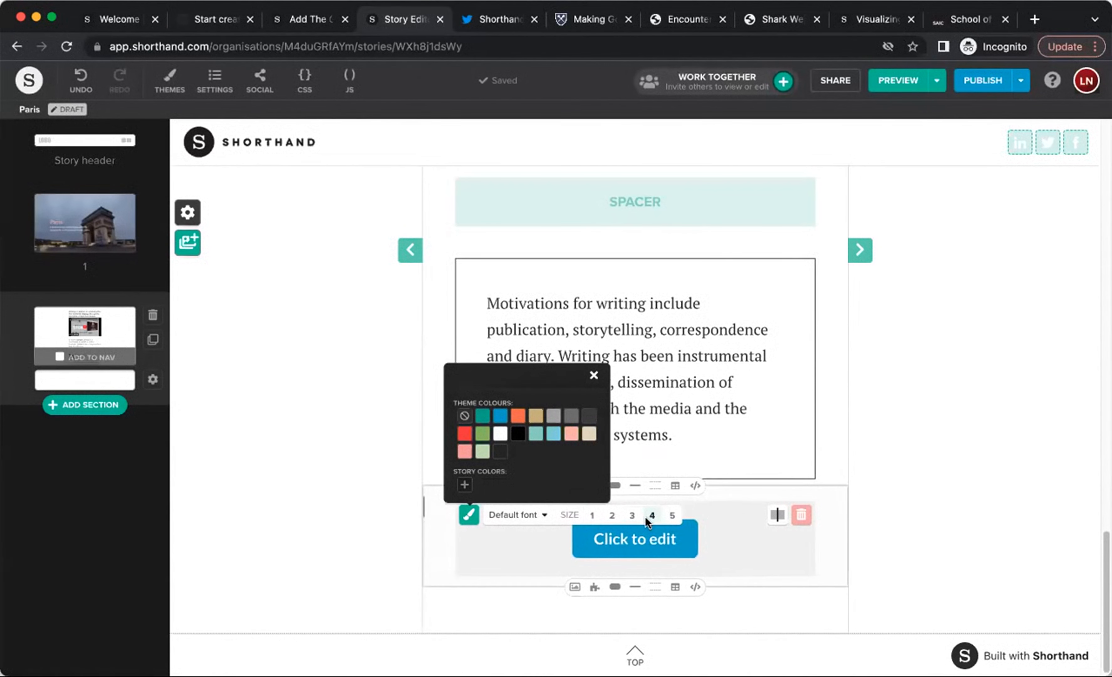
left_click(738, 514)
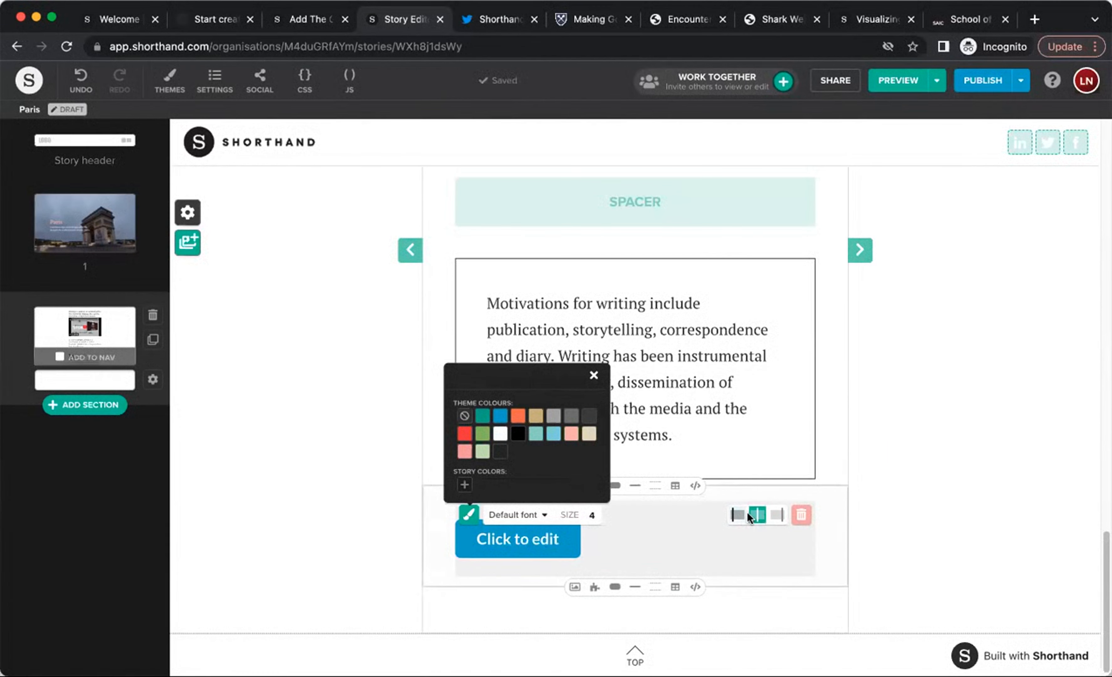
left_click(777, 514)
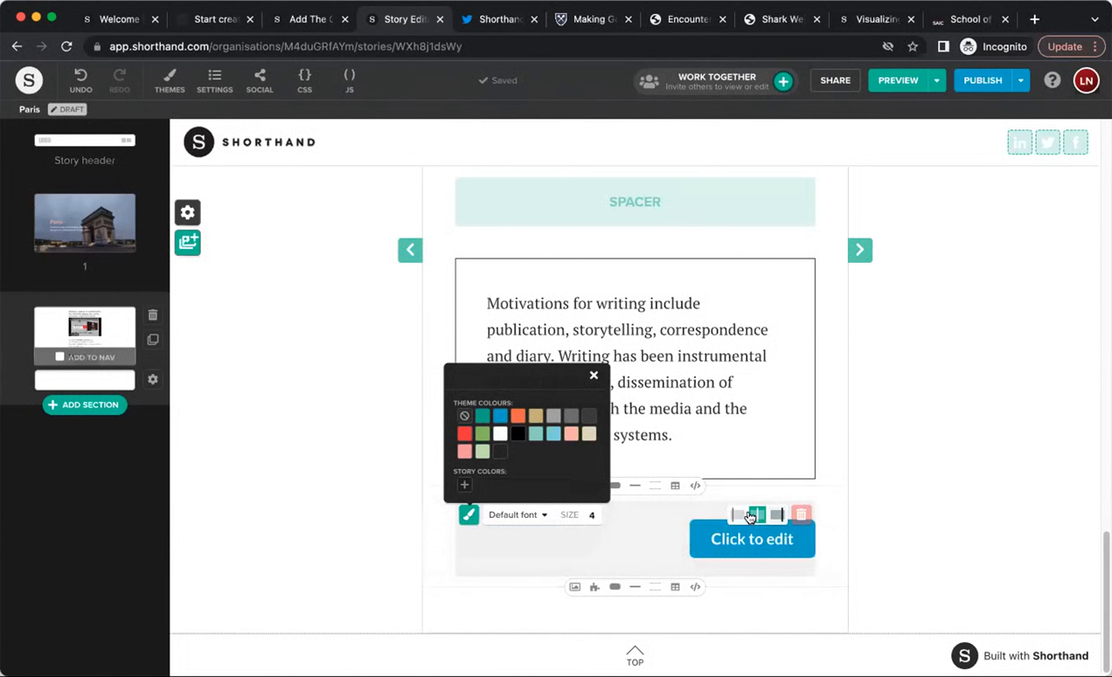
left_click(750, 515)
left_click(594, 375)
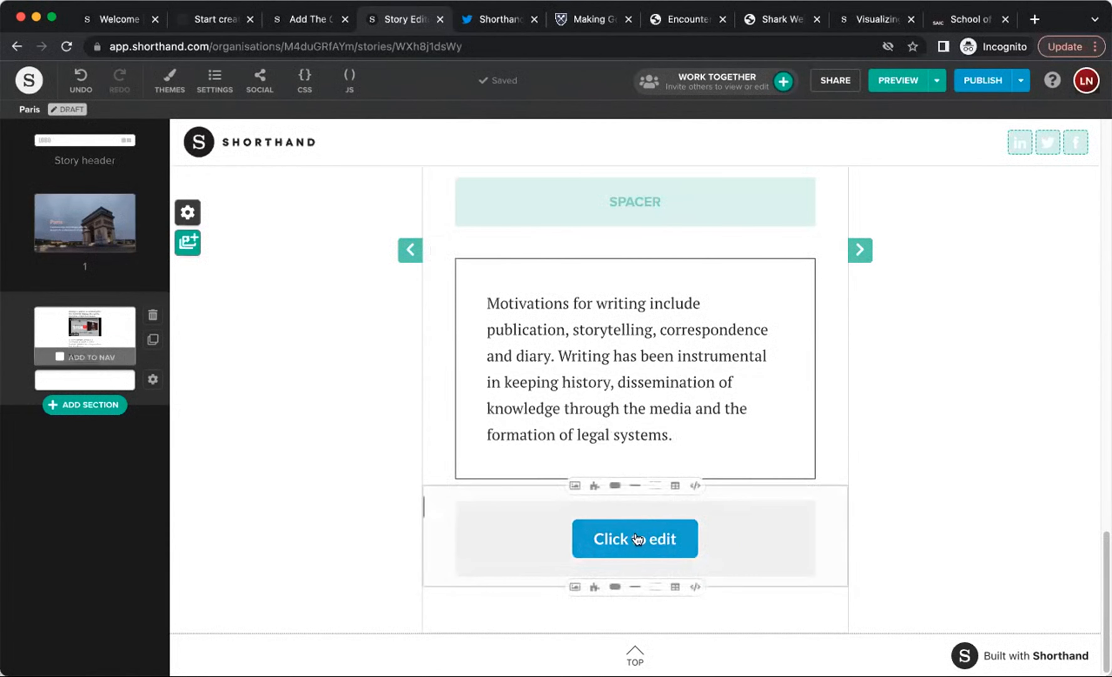
left_click(592, 543)
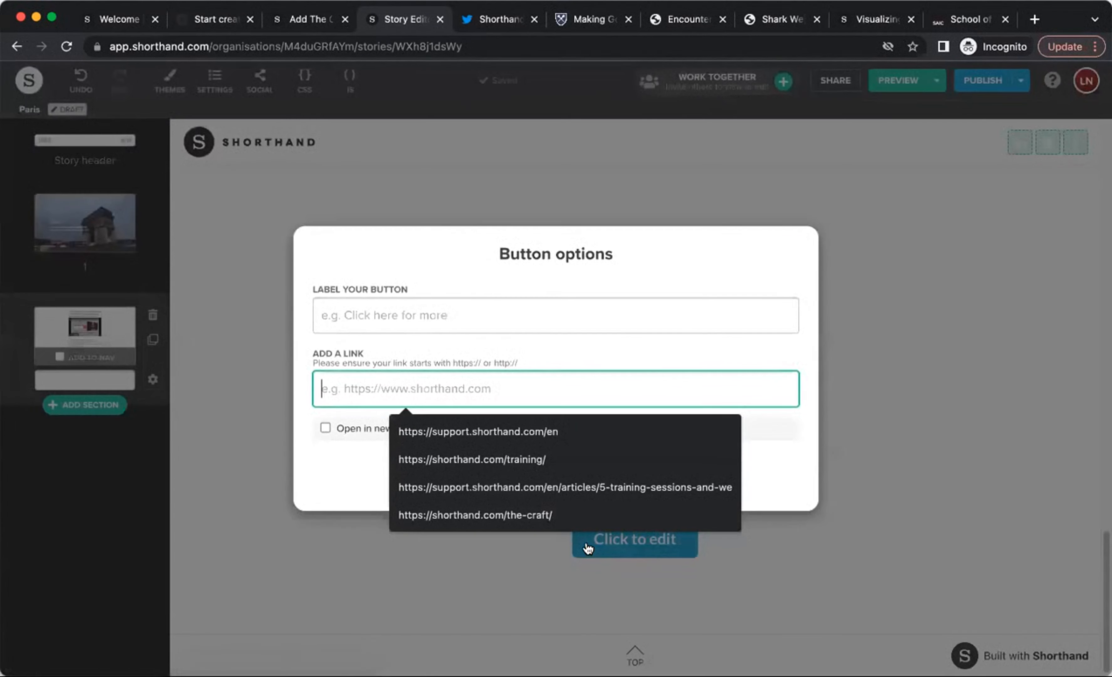
left_click(403, 316)
left_click(437, 358)
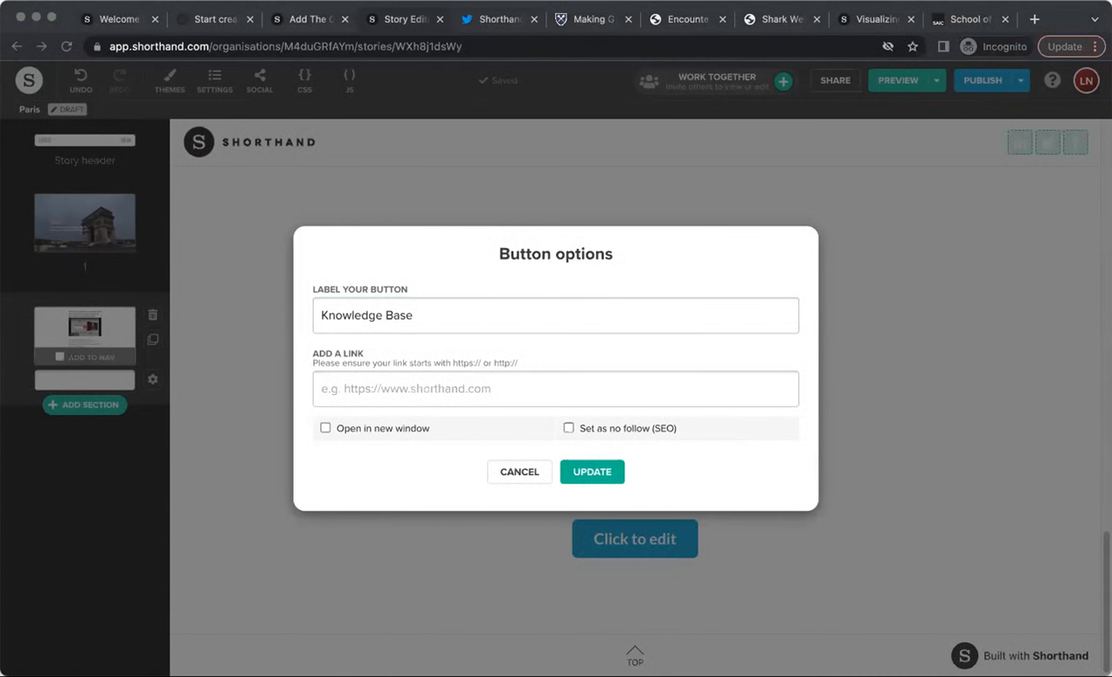
left_click(368, 386)
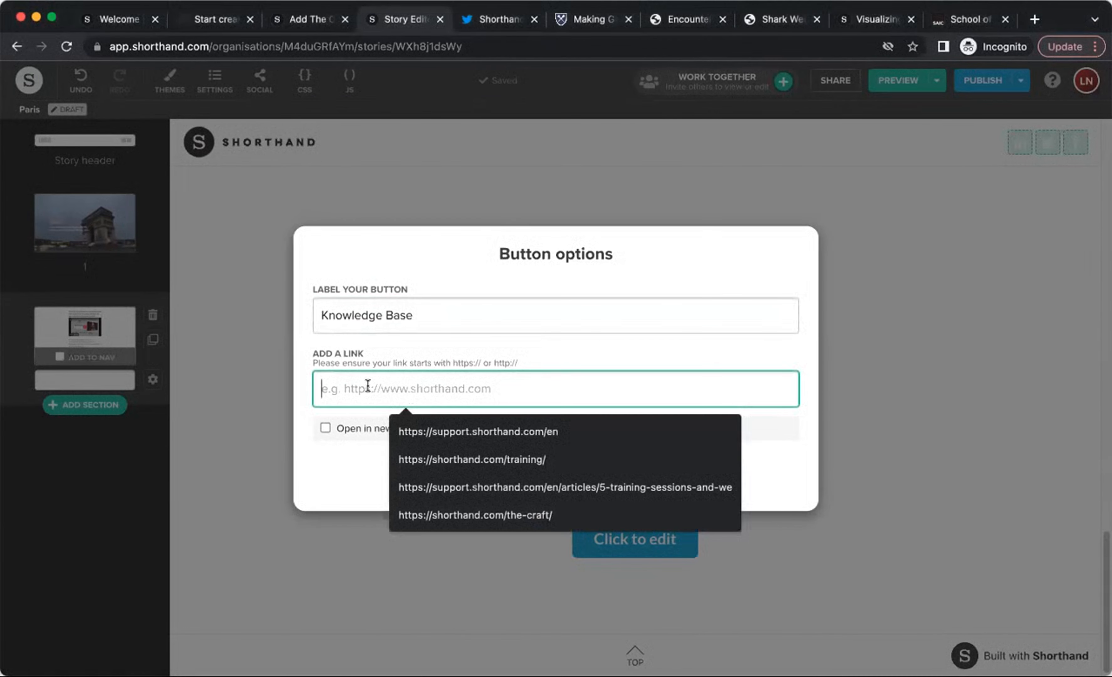
left_click(478, 431)
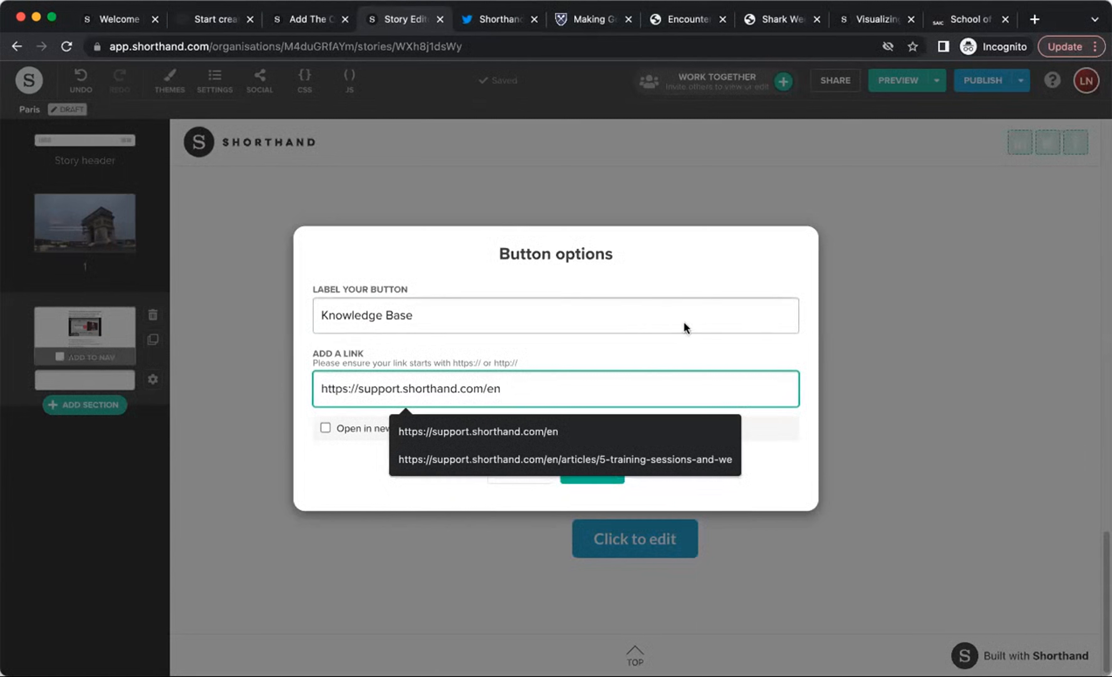
left_click(653, 368)
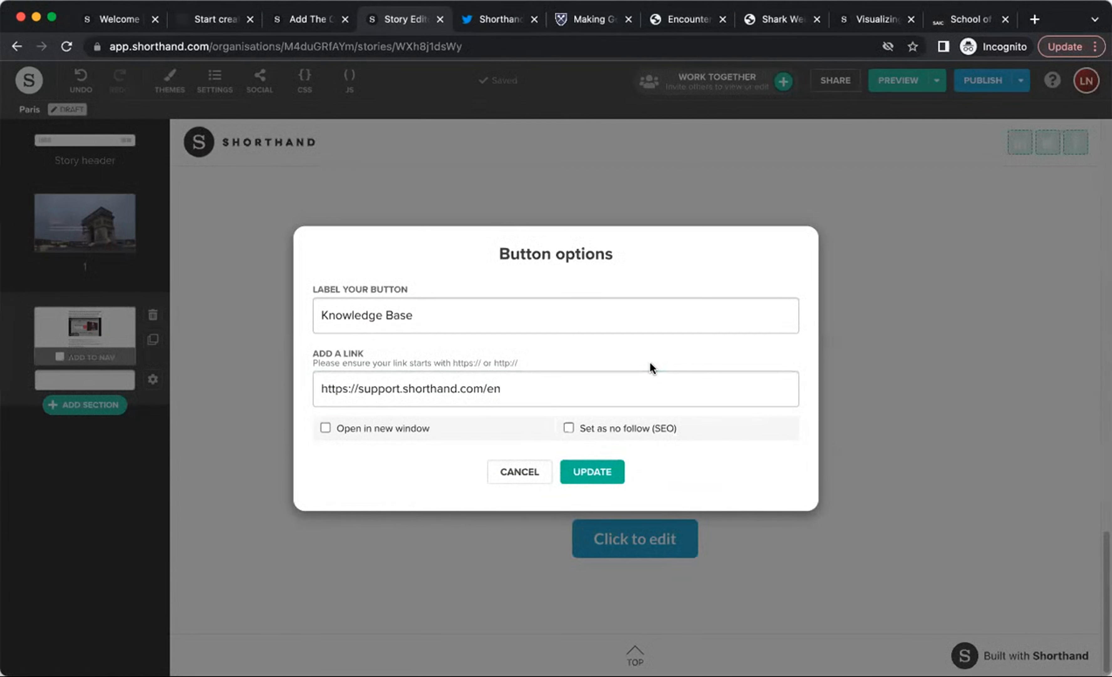
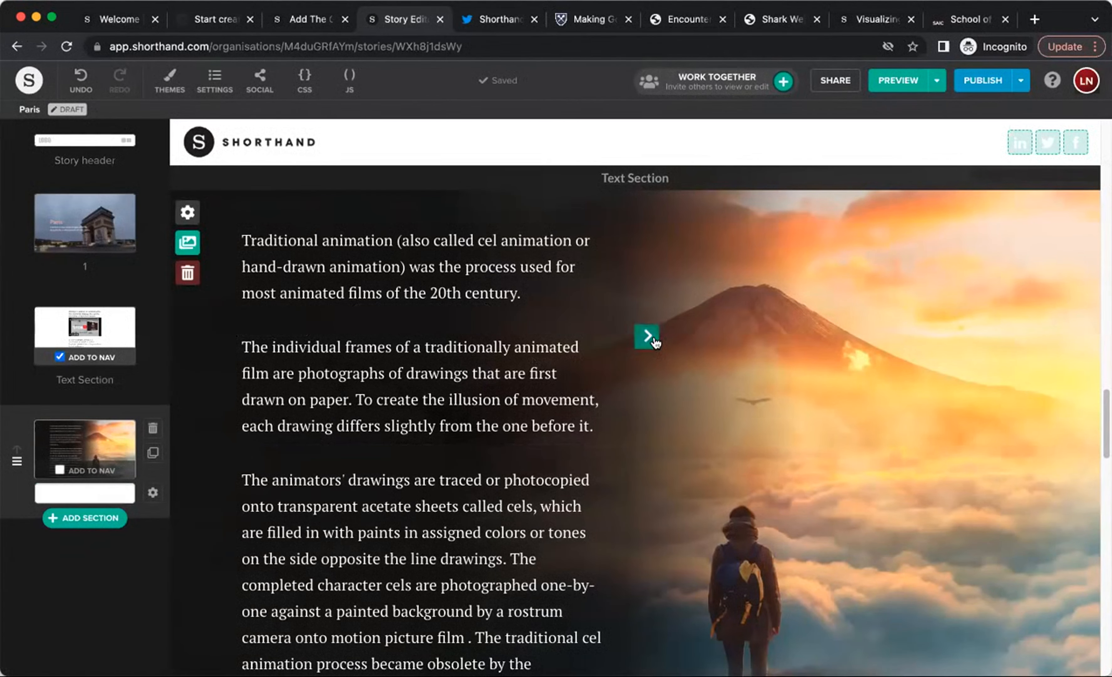
Step: Try the animation text column at the centre and right of the background image, and return it to the left
left_click(649, 336)
left_click(861, 336)
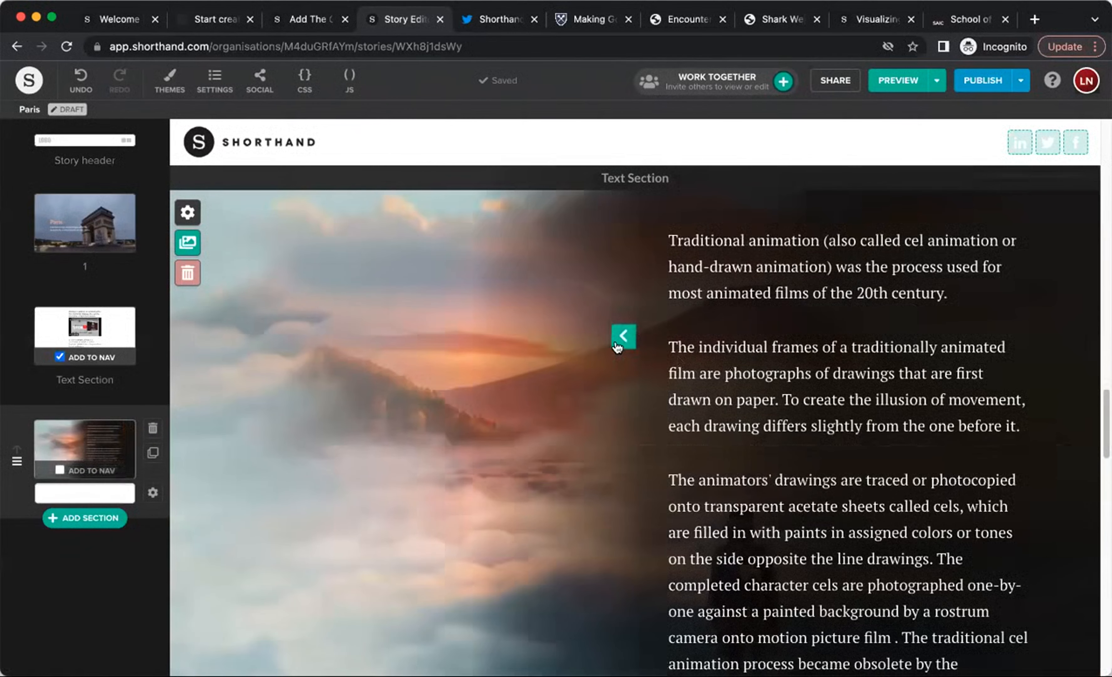
left_click(623, 336)
left_click(410, 335)
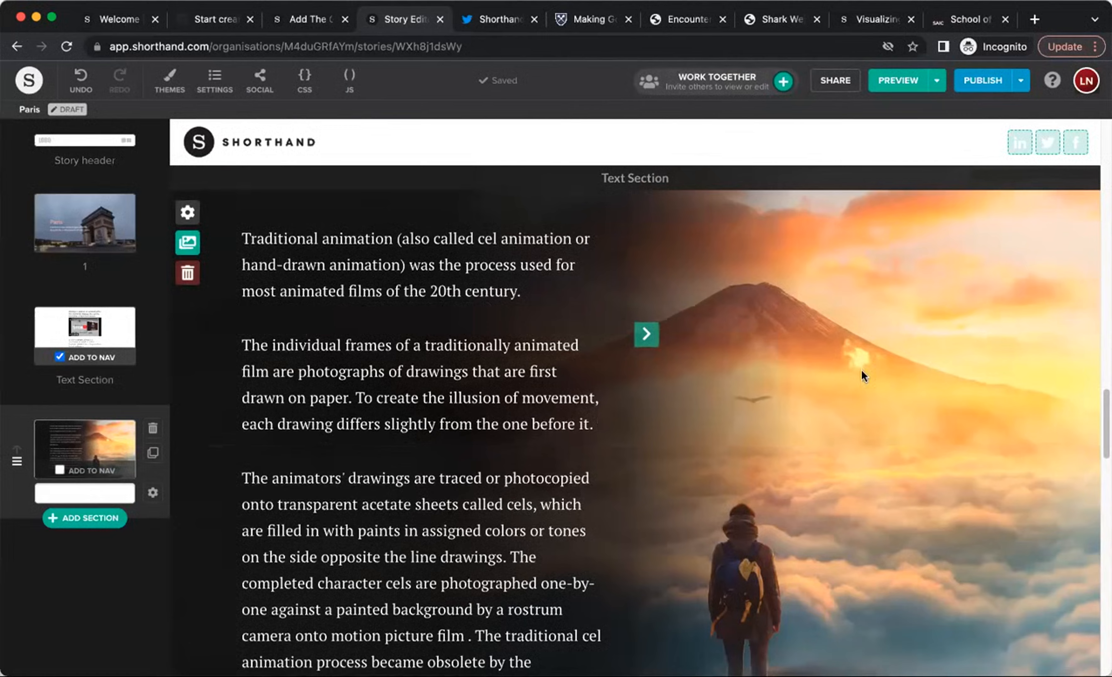
scroll(862, 373, "down", 5)
scroll(888, 376, "down", 9)
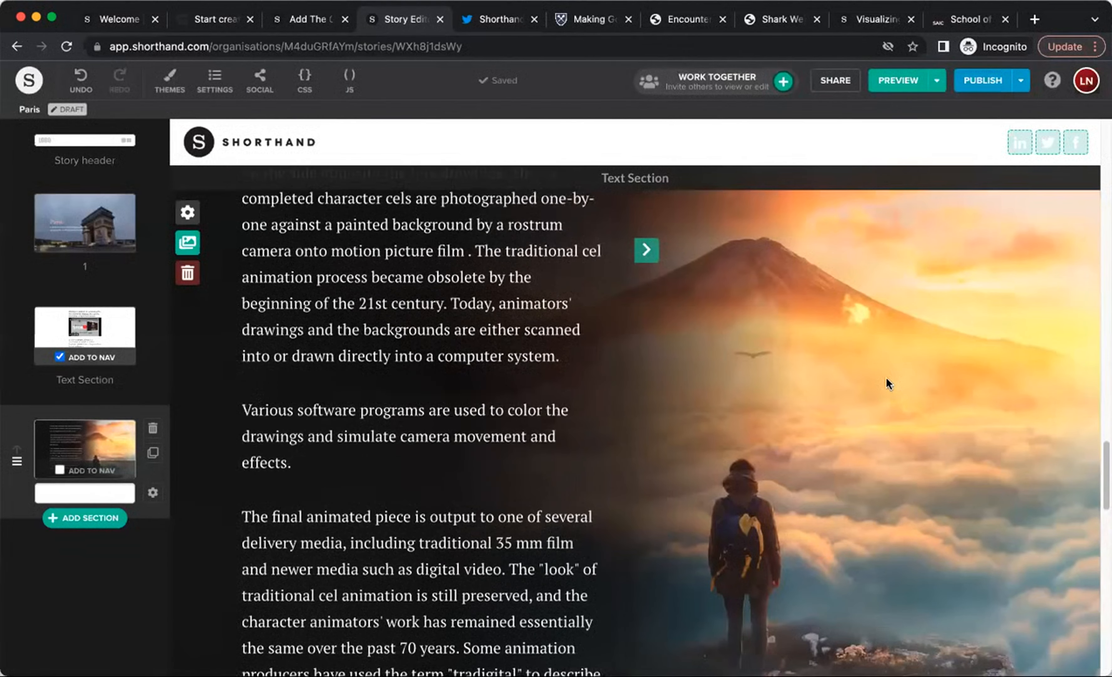
Step: Add the mountain-and-hiker section to the story navigation and title it "Background Scrollmation"
scroll(886, 389, "down", 15)
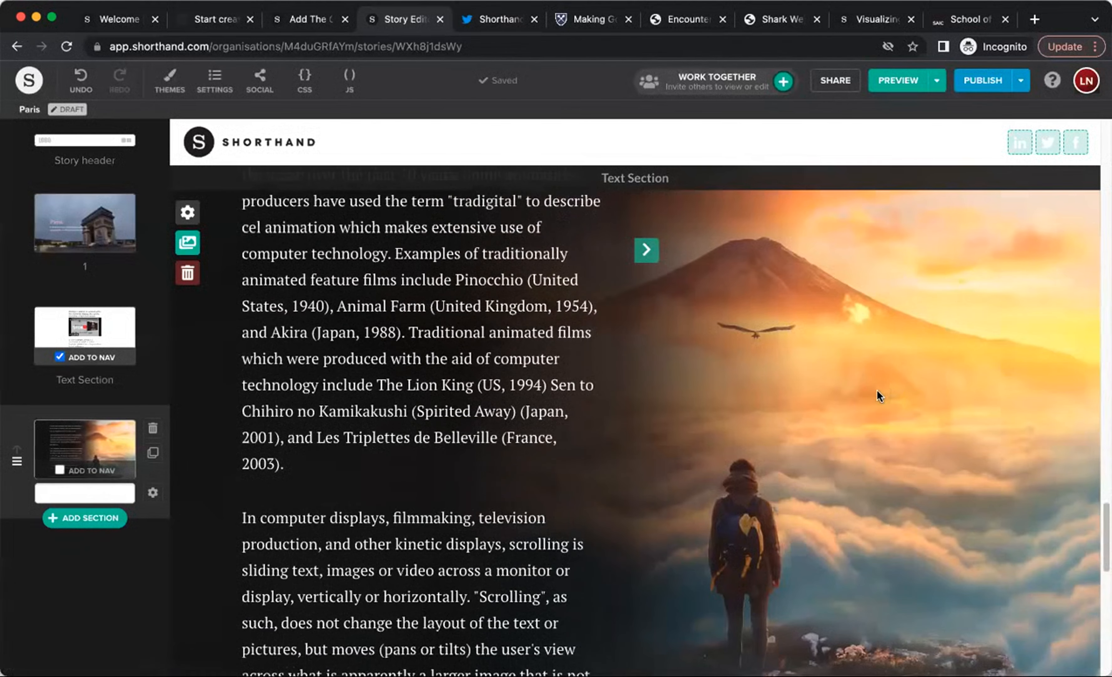
scroll(870, 397, "down", 11)
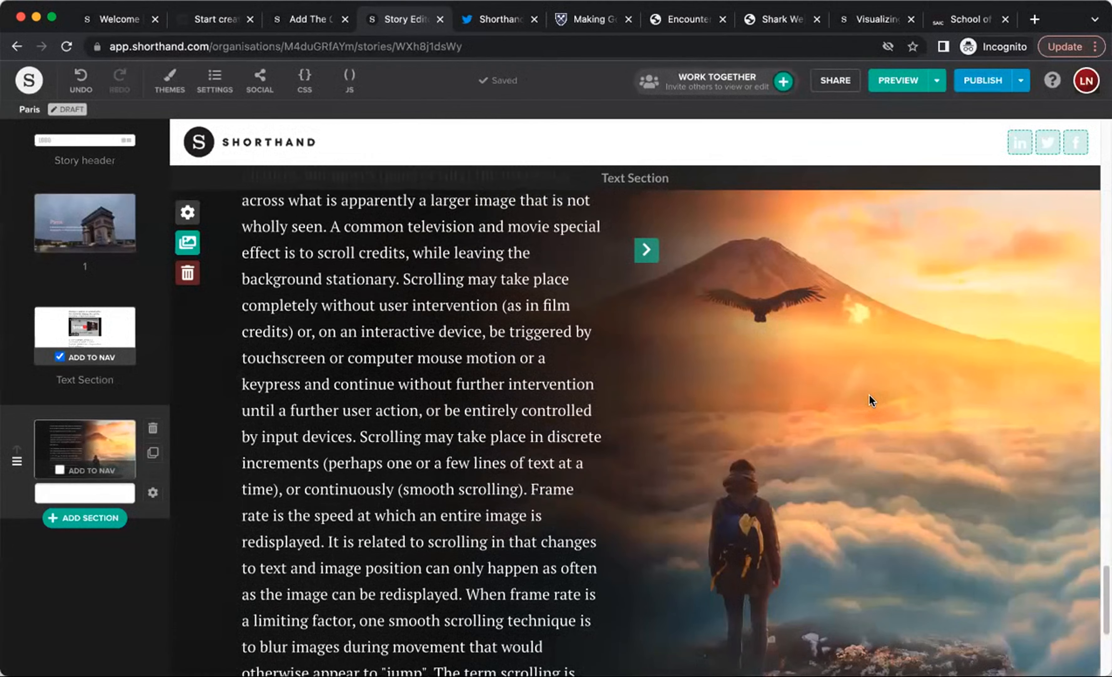
scroll(867, 398, "down", 2)
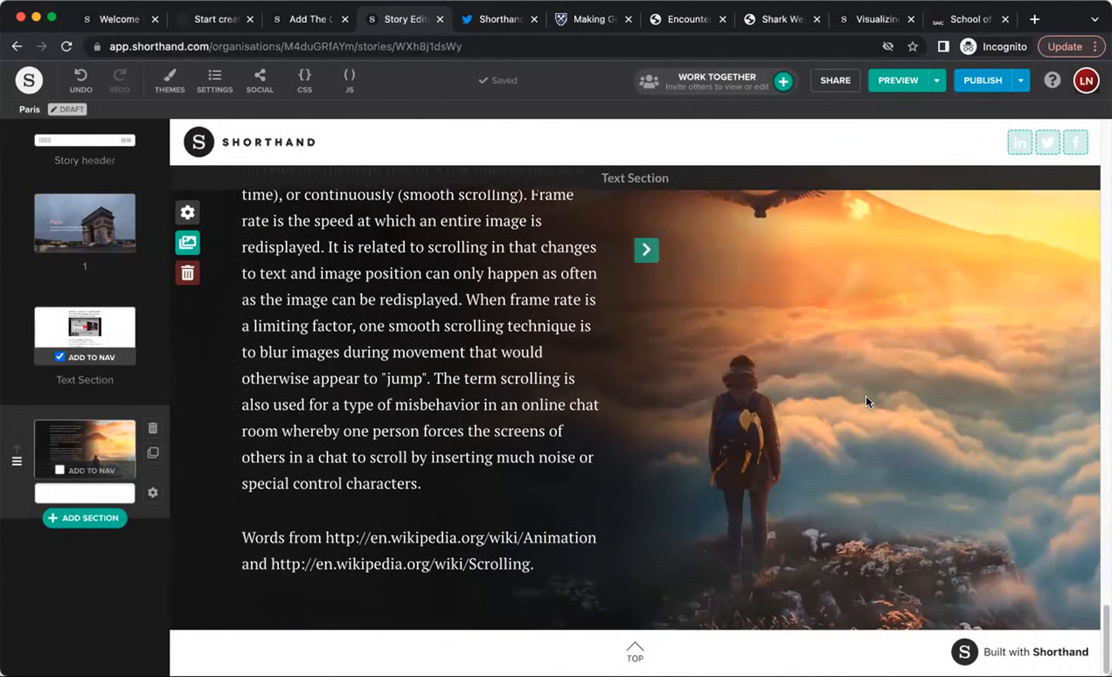
scroll(867, 394, "up", 1)
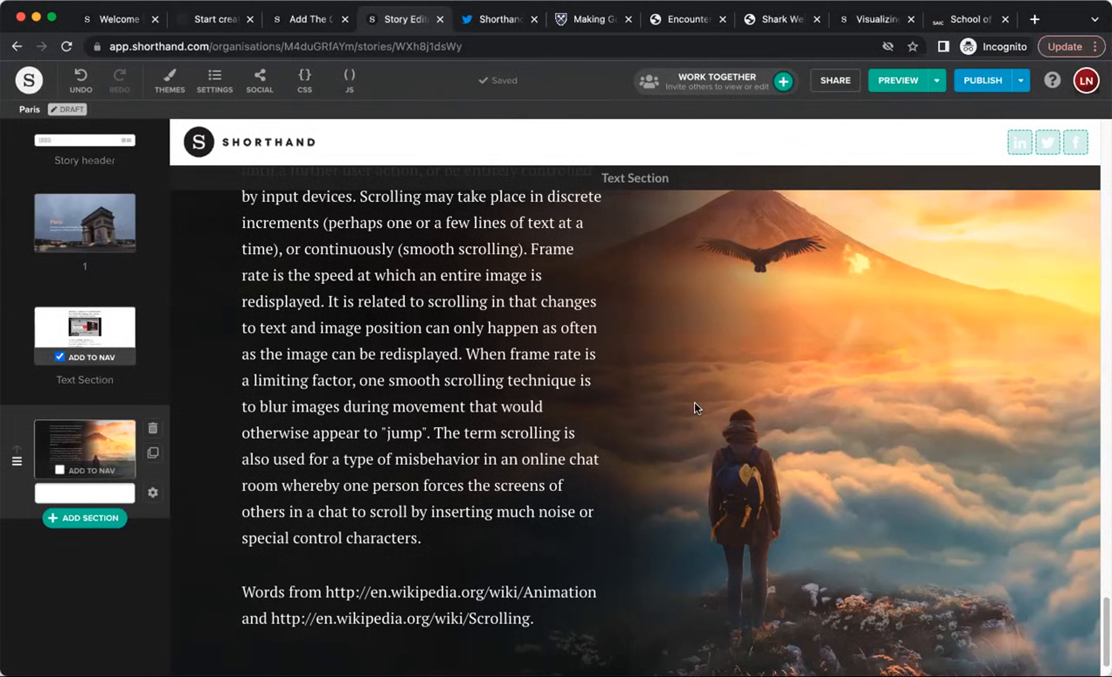
left_click(58, 468)
left_click(70, 492)
type("Backgrou")
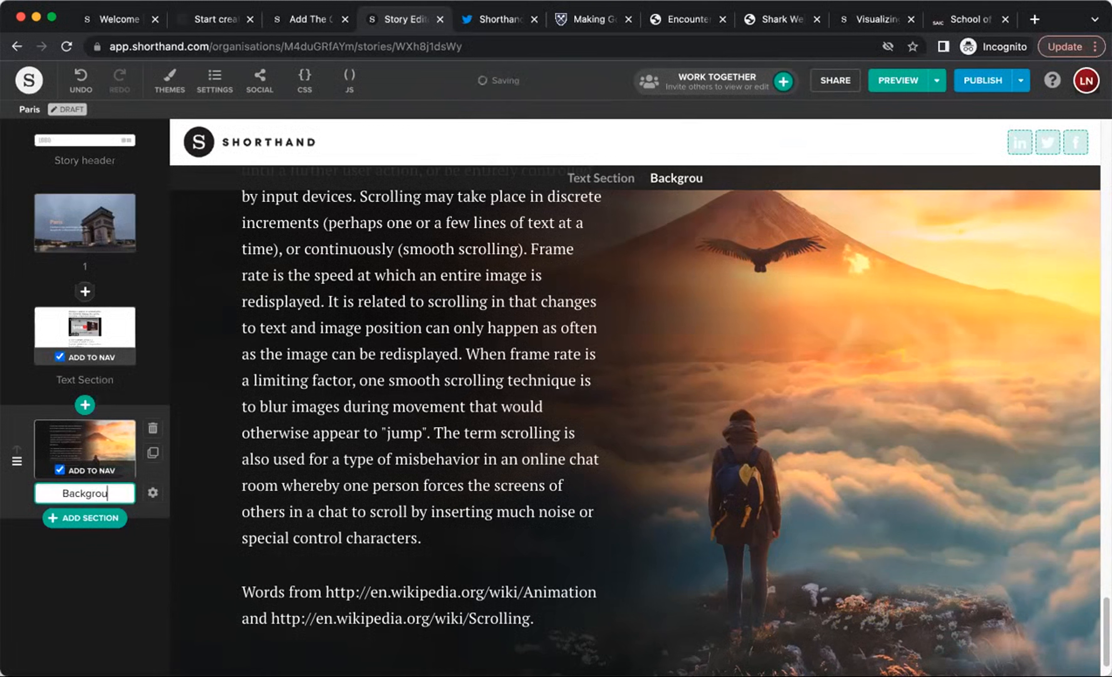
type("nd Scrollmation")
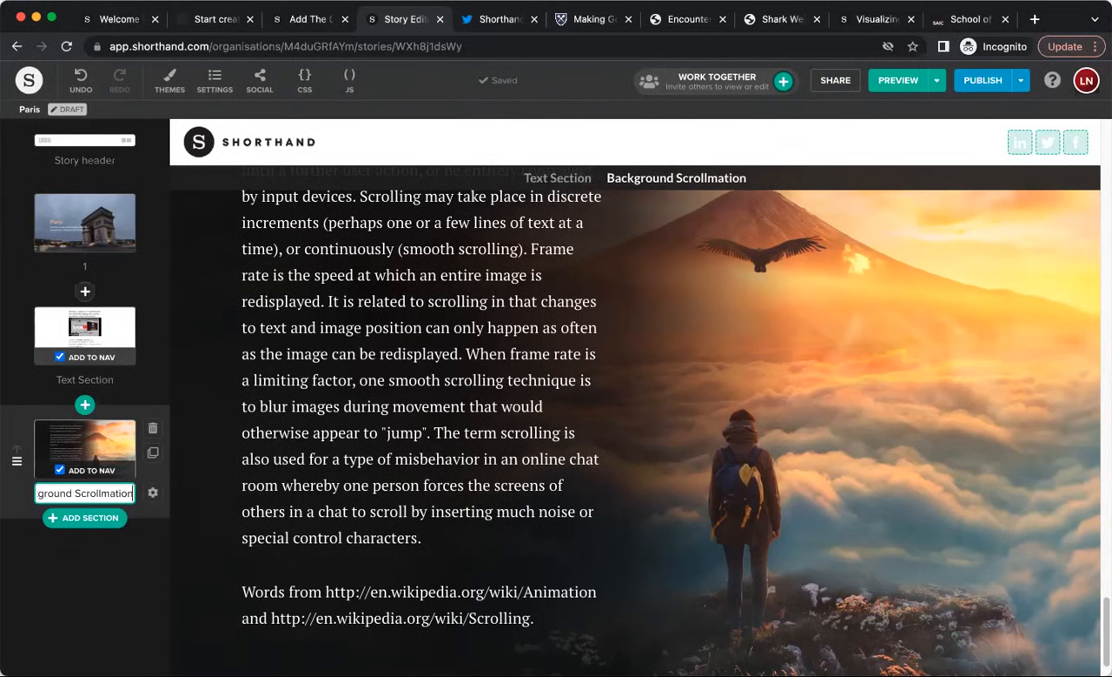
Step: Add a Scrollmation section after the Background Scrollmation section and review how its balloon chart images change along the text
left_click(80, 522)
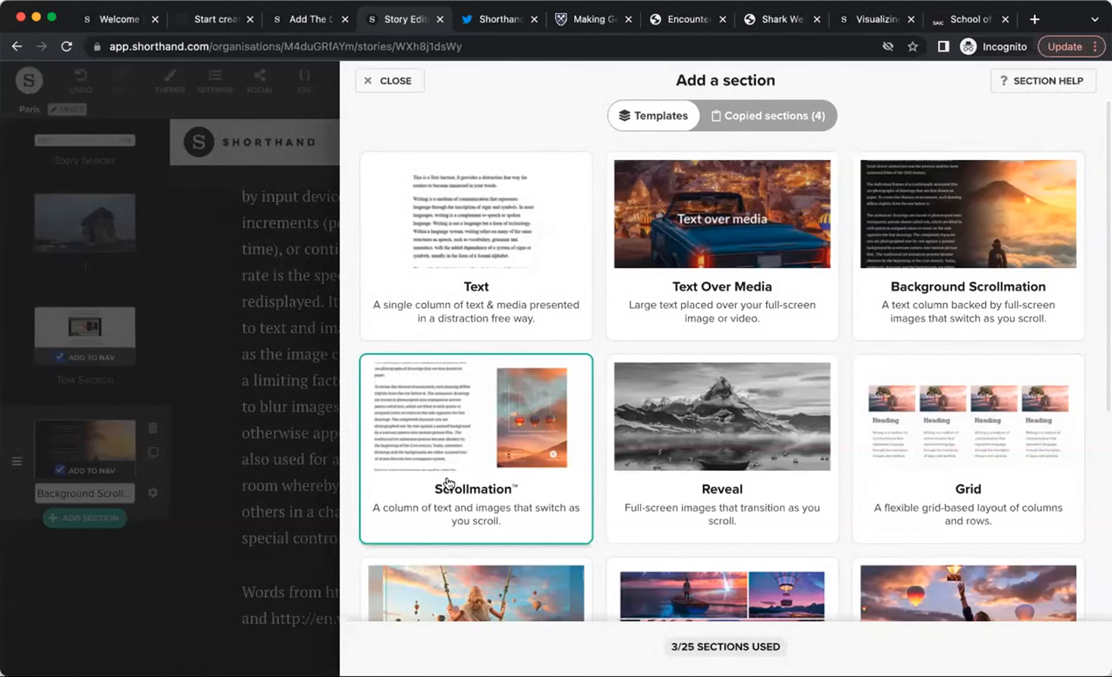
left_click(495, 499)
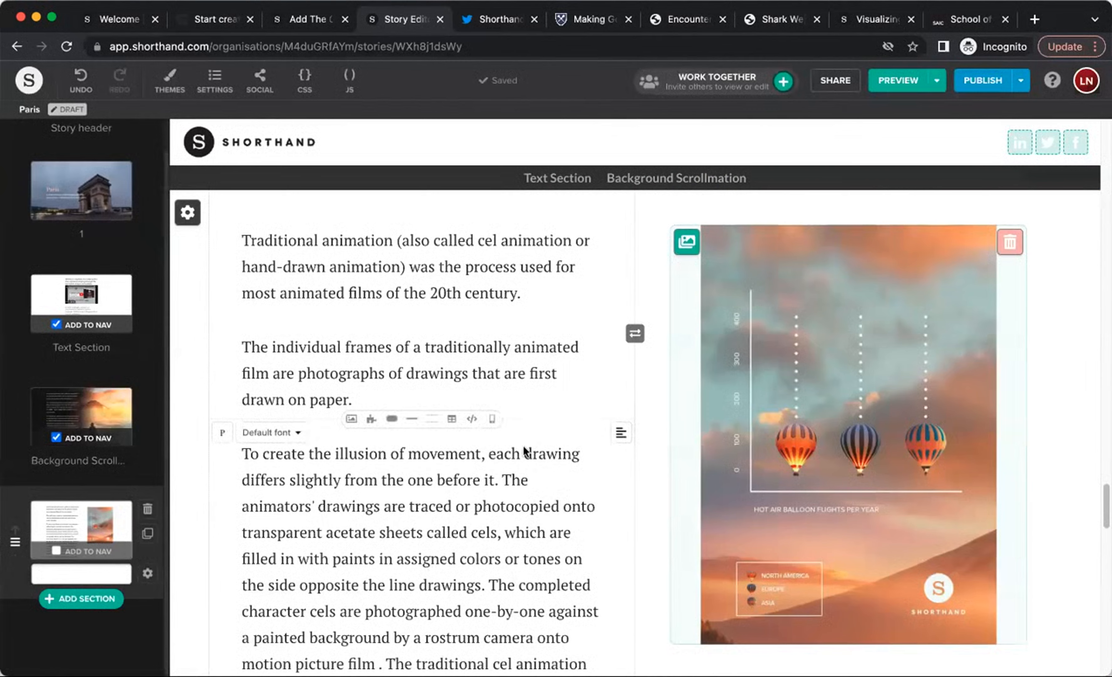
scroll(608, 419, "down", 4)
scroll(608, 419, "down", 5)
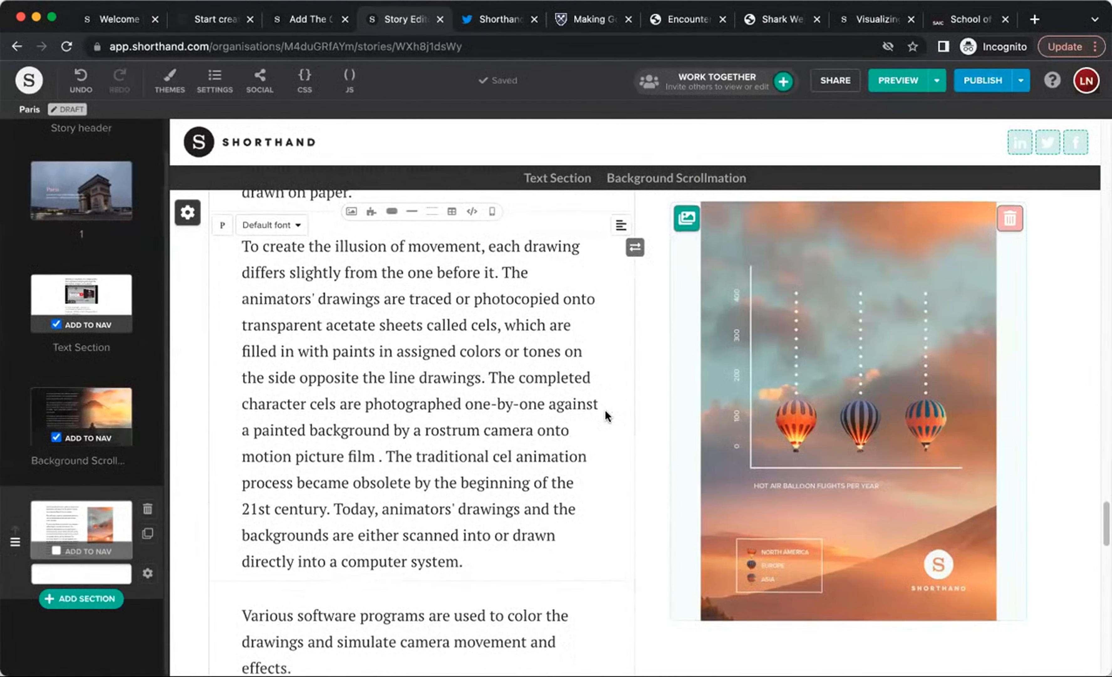
scroll(599, 418, "down", 8)
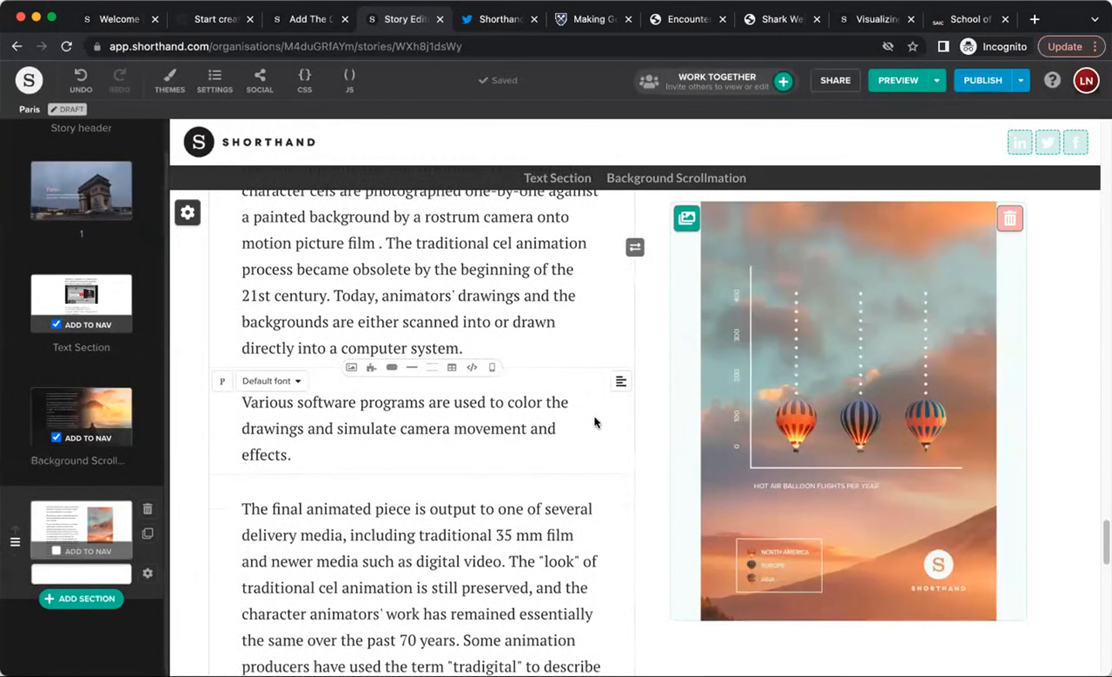
scroll(584, 416, "down", 12)
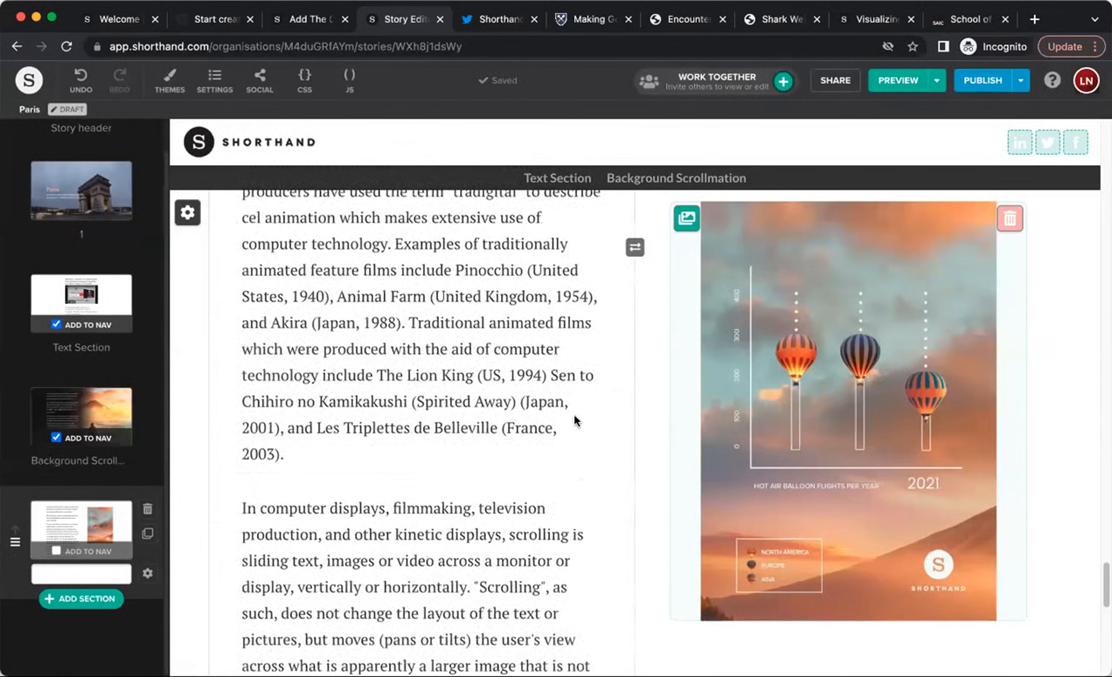
scroll(572, 424, "down", 6)
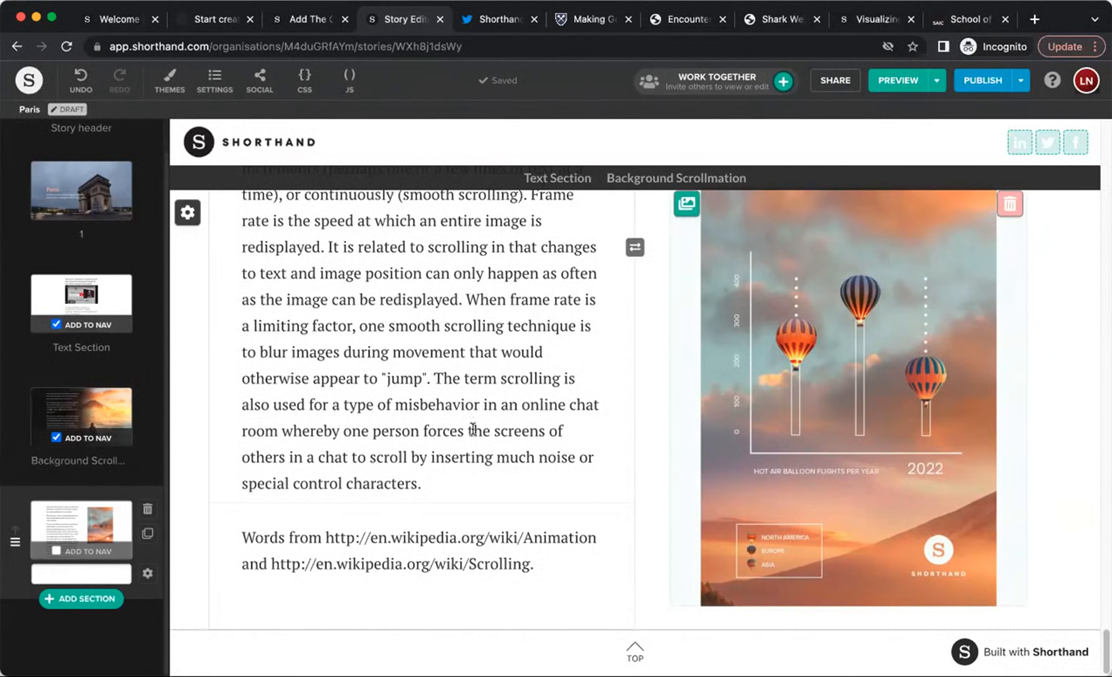
Step: Insert the first scrollmation image inline above the paragraph starting "The final animated piece" for mobiles and tablets
scroll(470, 428, "up", 10)
scroll(468, 428, "up", 15)
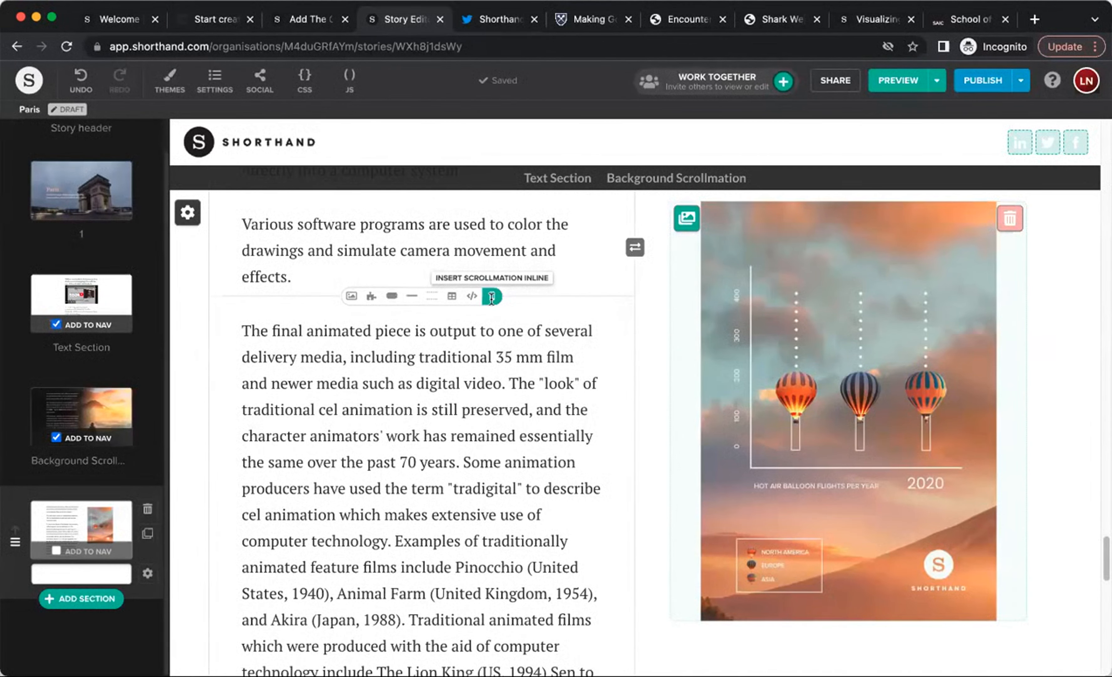
left_click(491, 298)
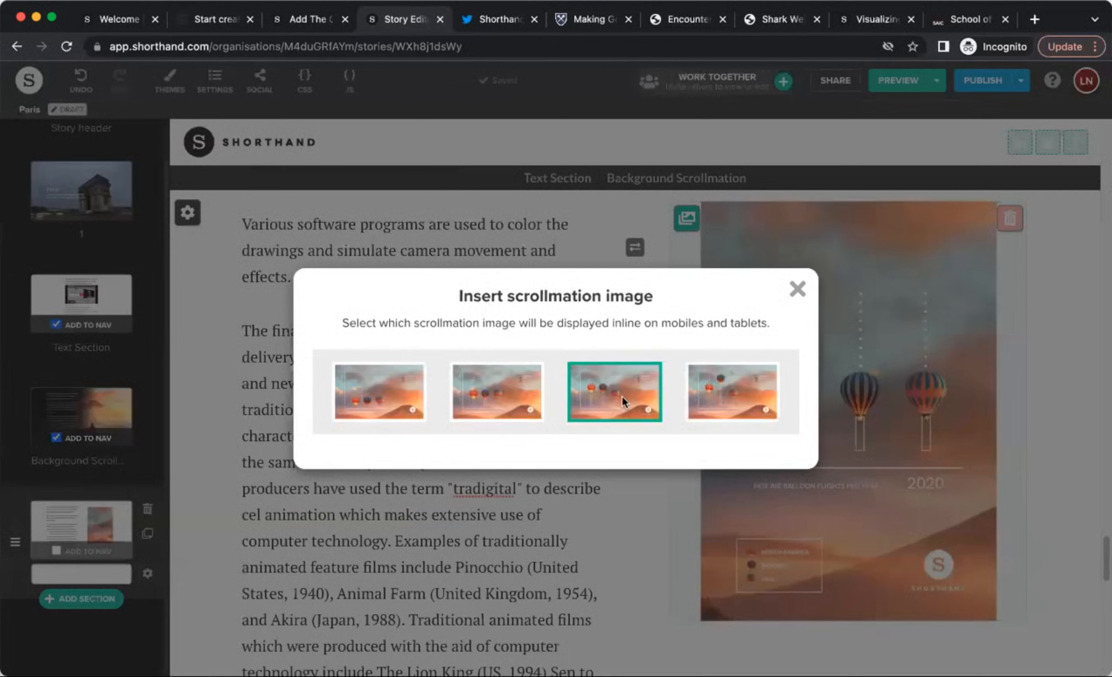
left_click(379, 407)
Step: Insert the second scrollmation image inline above the paragraph starting "In computer displays, filmmaking"
scroll(509, 455, "down", 5)
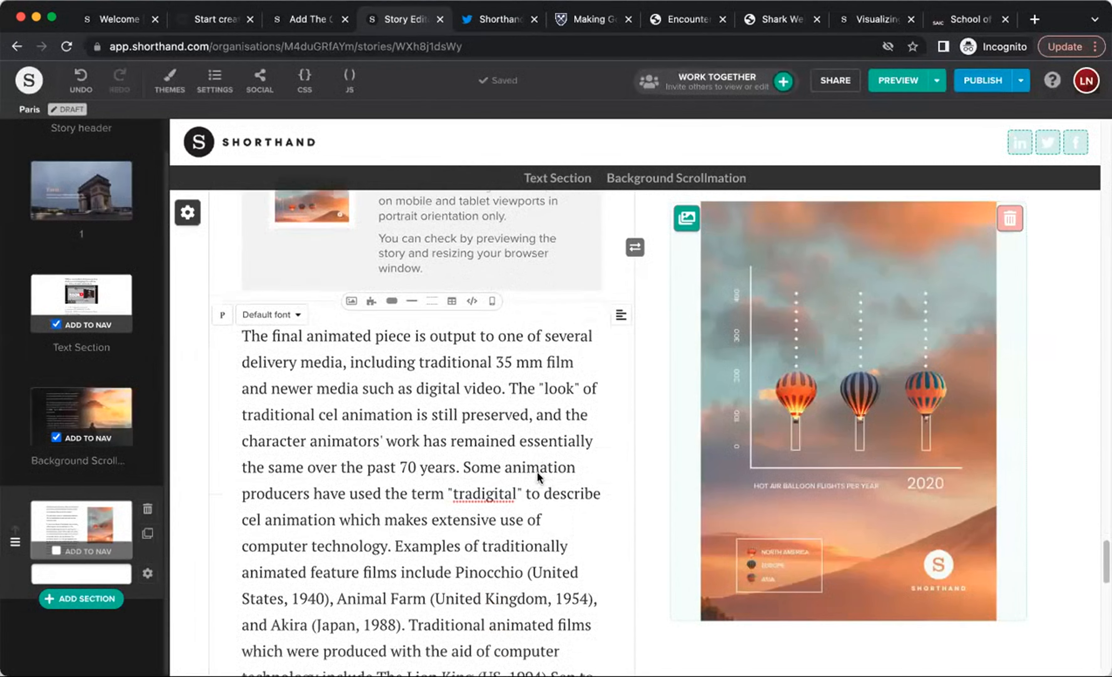
scroll(519, 493, "down", 5)
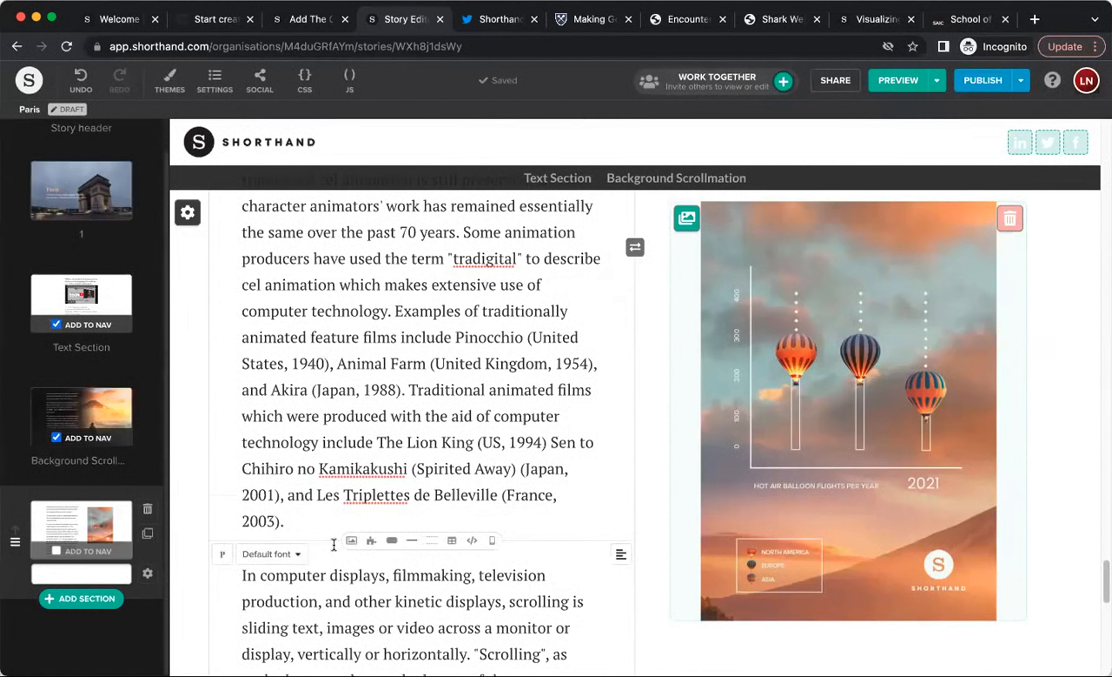
left_click(489, 543)
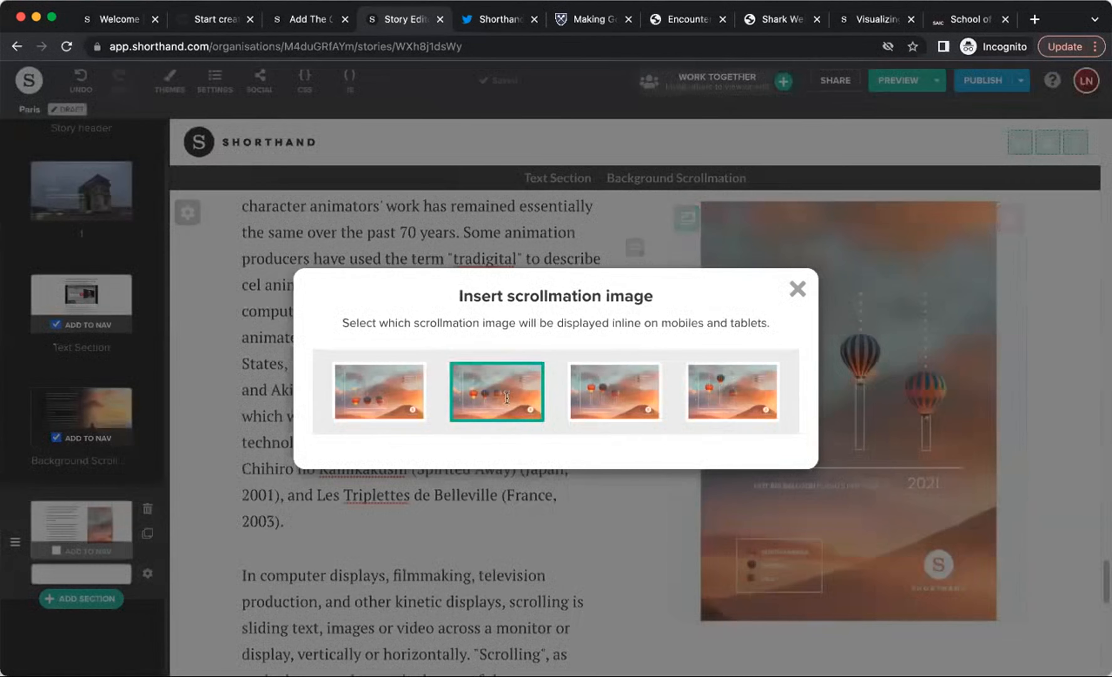
left_click(532, 424)
scroll(591, 490, "down", 2)
scroll(591, 489, "down", 7)
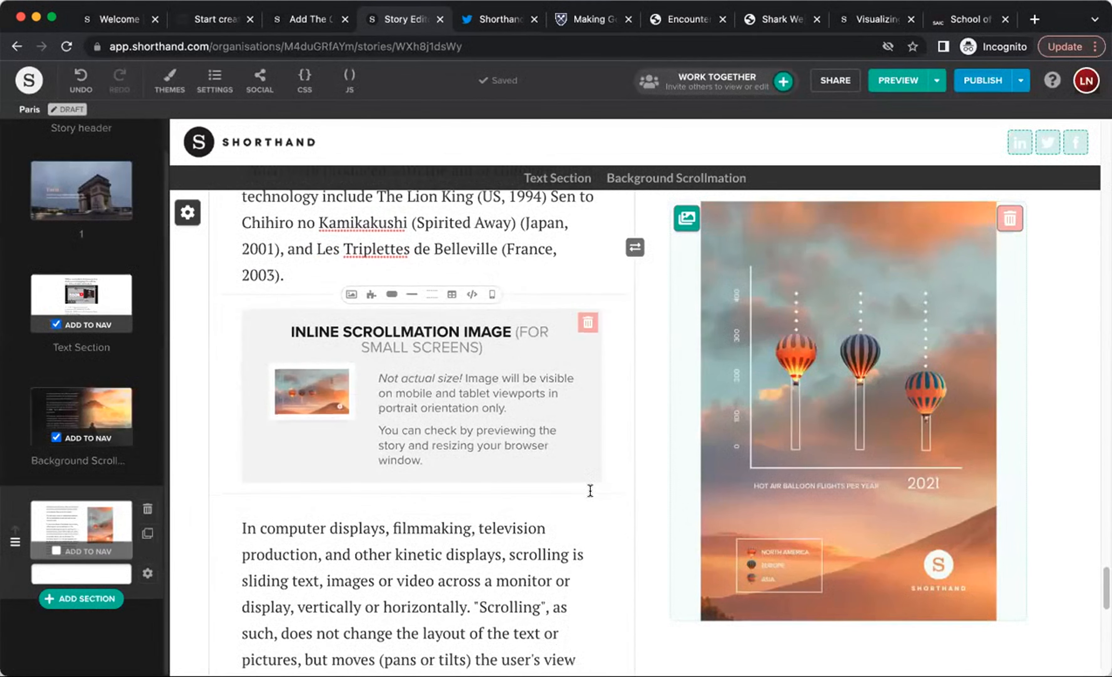
scroll(584, 487, "up", 3)
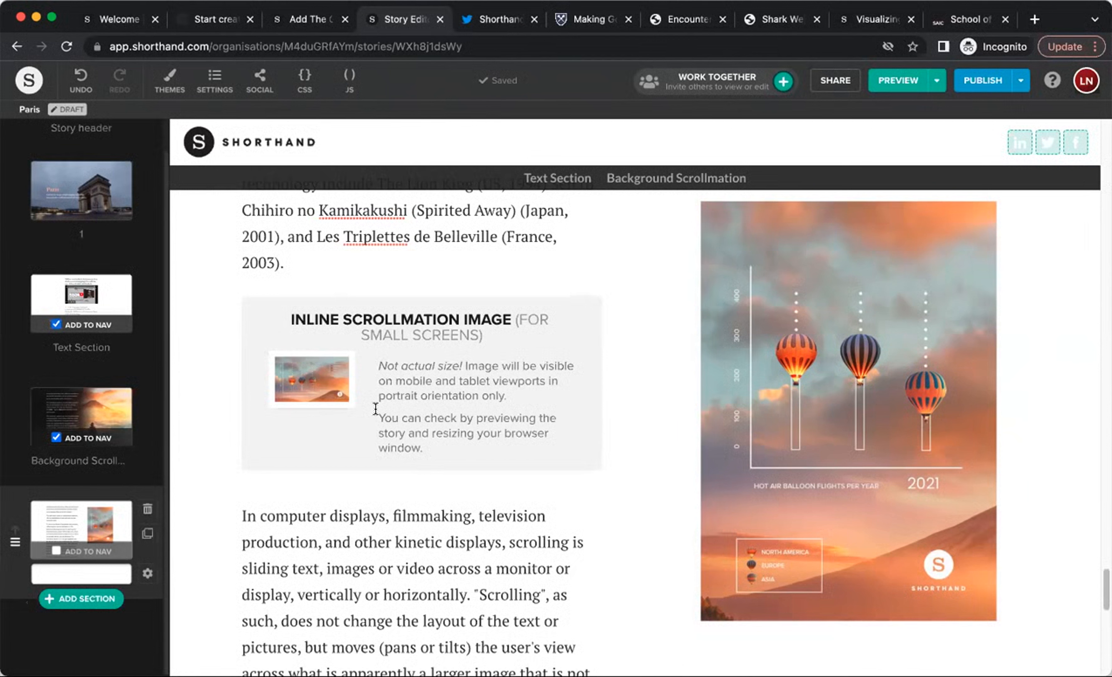
Step: Add the balloon chart section to the story navigation and title it "Scrollmation"
left_click(57, 550)
left_click(66, 573)
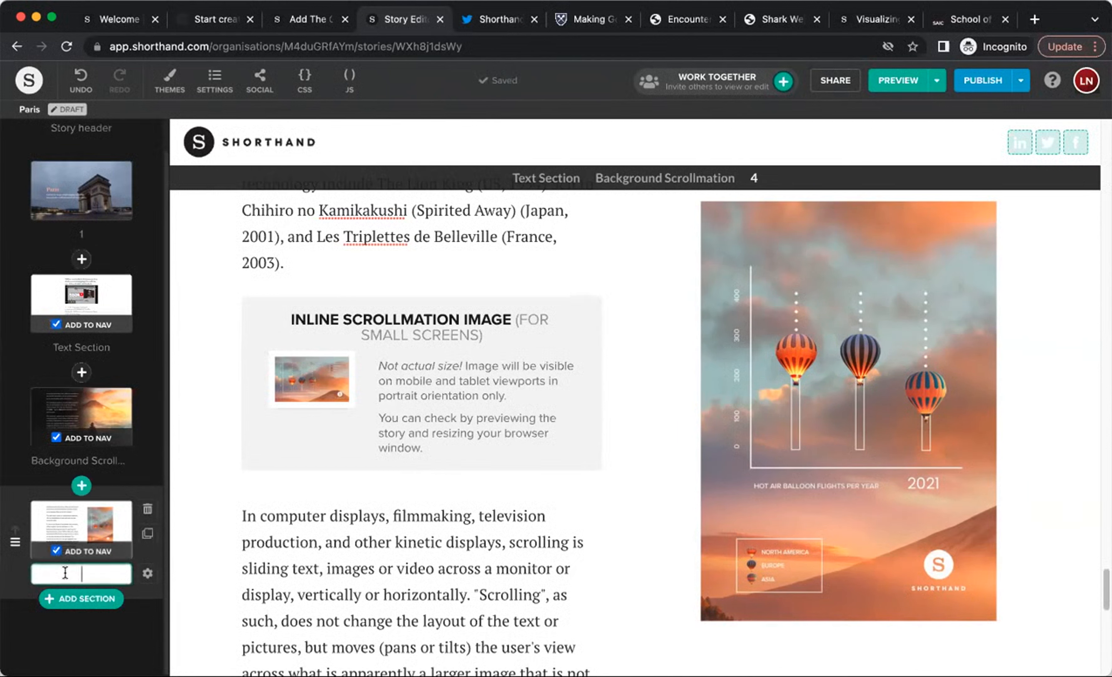
type("Scrollmation")
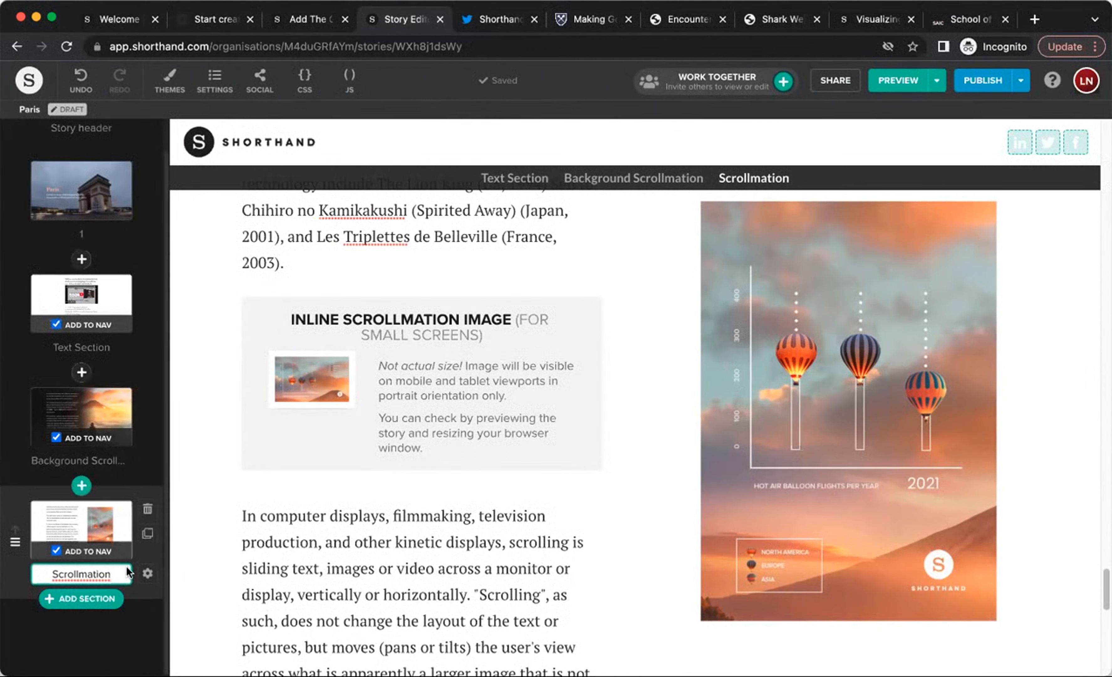
Step: Open the Scrollmation section's options and switch its colour scheme to custom
mouse_move(93, 369)
mouse_move(189, 219)
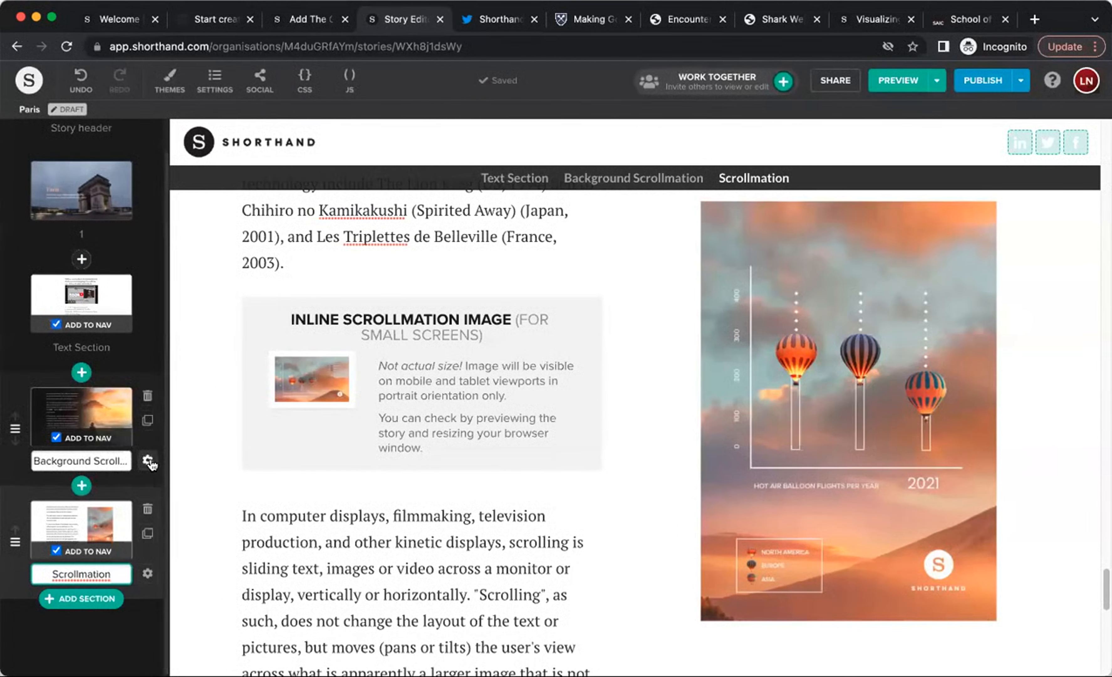
left_click(148, 573)
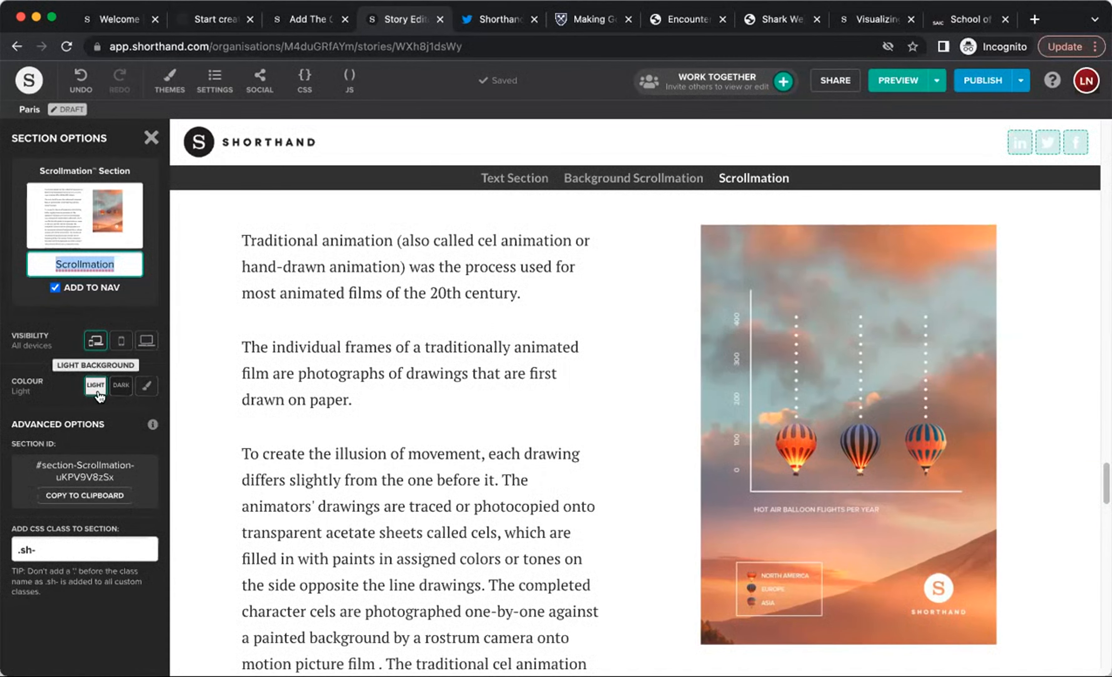
left_click(120, 392)
left_click(146, 386)
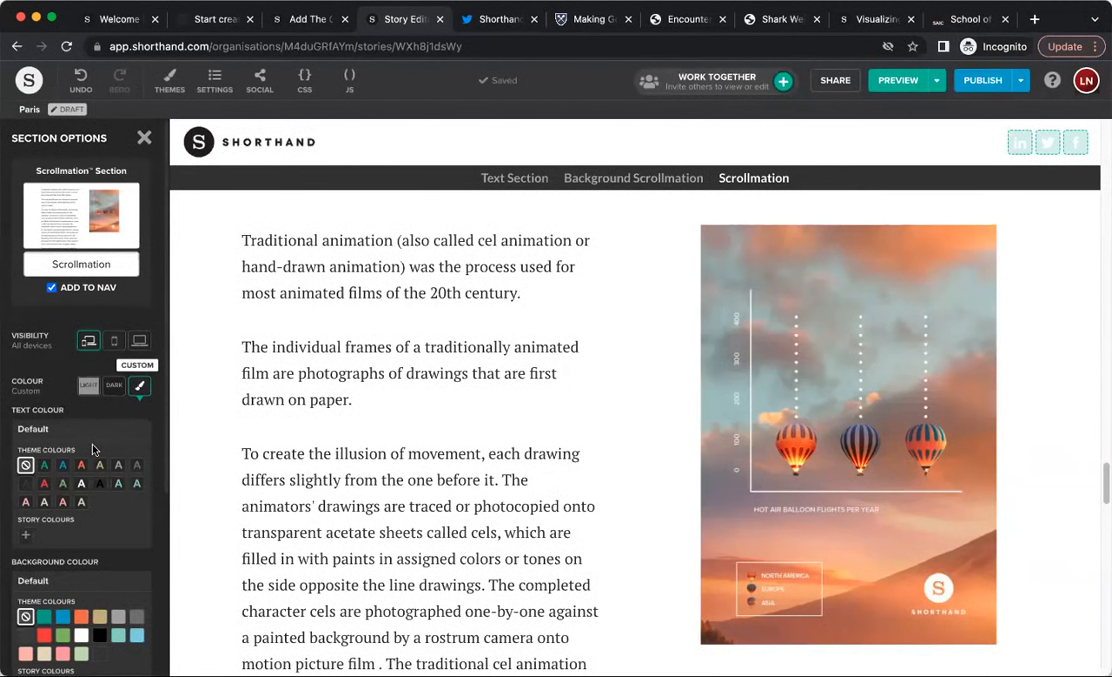
scroll(134, 518, "down", 1)
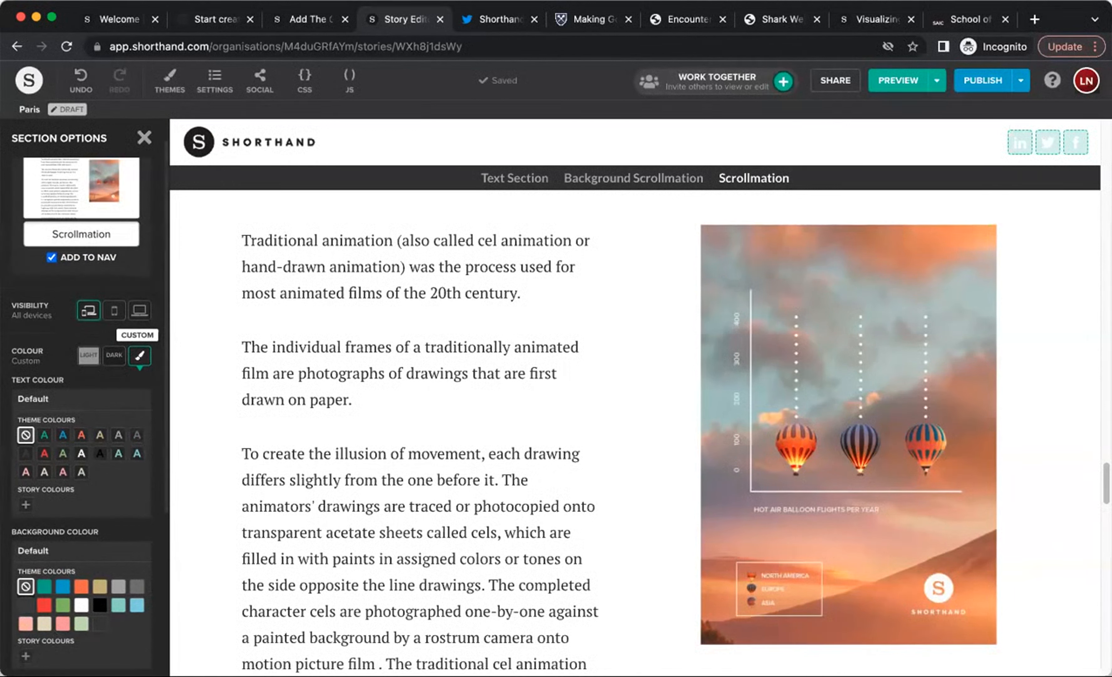
scroll(27, 636, "down", 1)
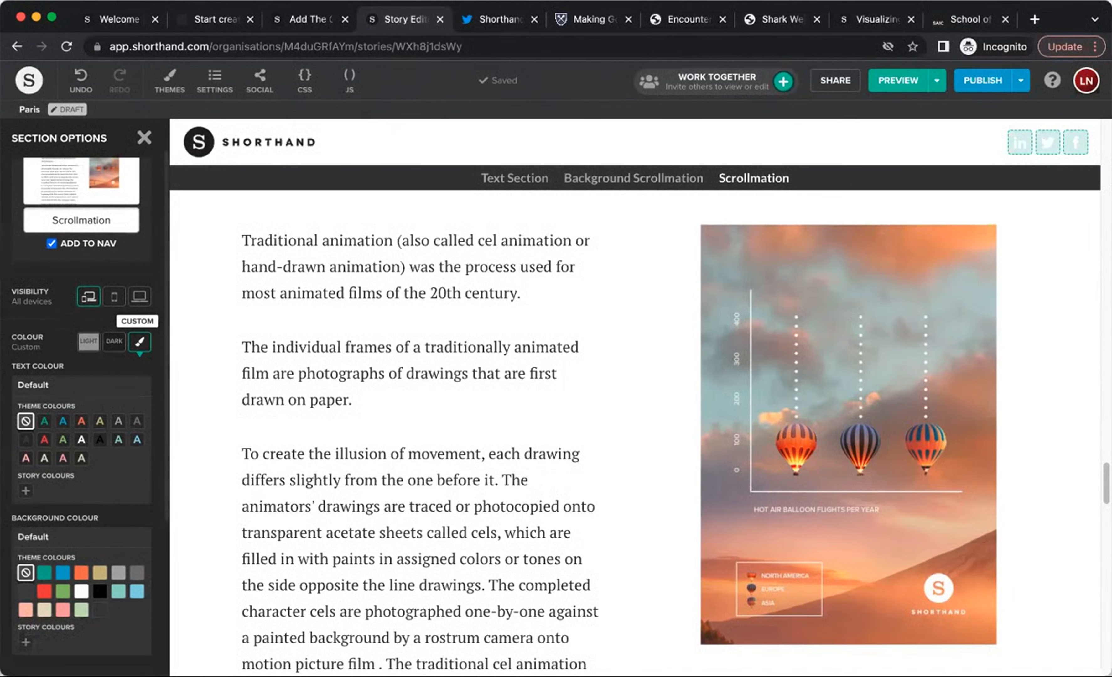
Step: Create a purple story colour with hue 274, saturation 100% and lightness 46%, and apply it as the section's background
left_click(26, 629)
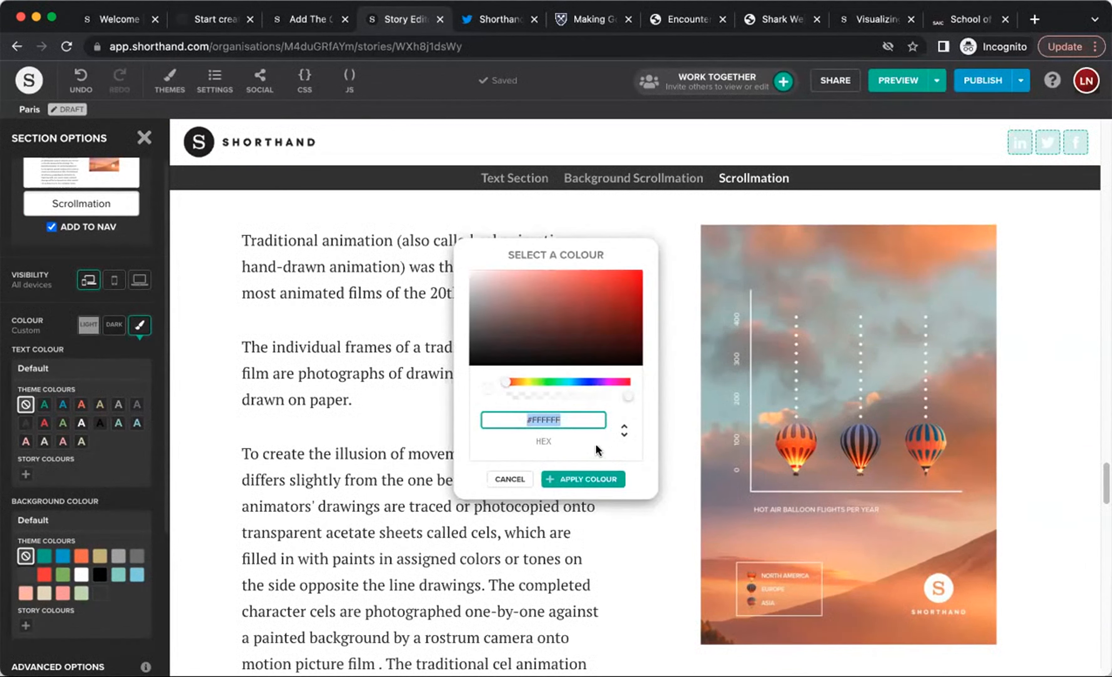
left_click(623, 437)
left_click(623, 435)
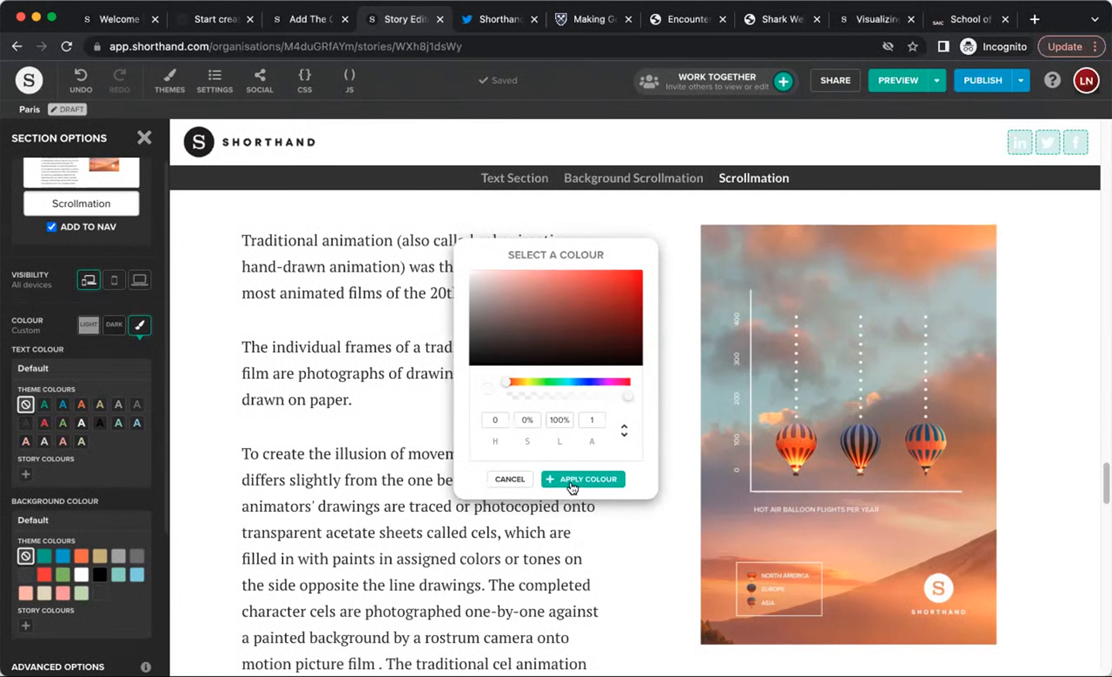
left_click(601, 382)
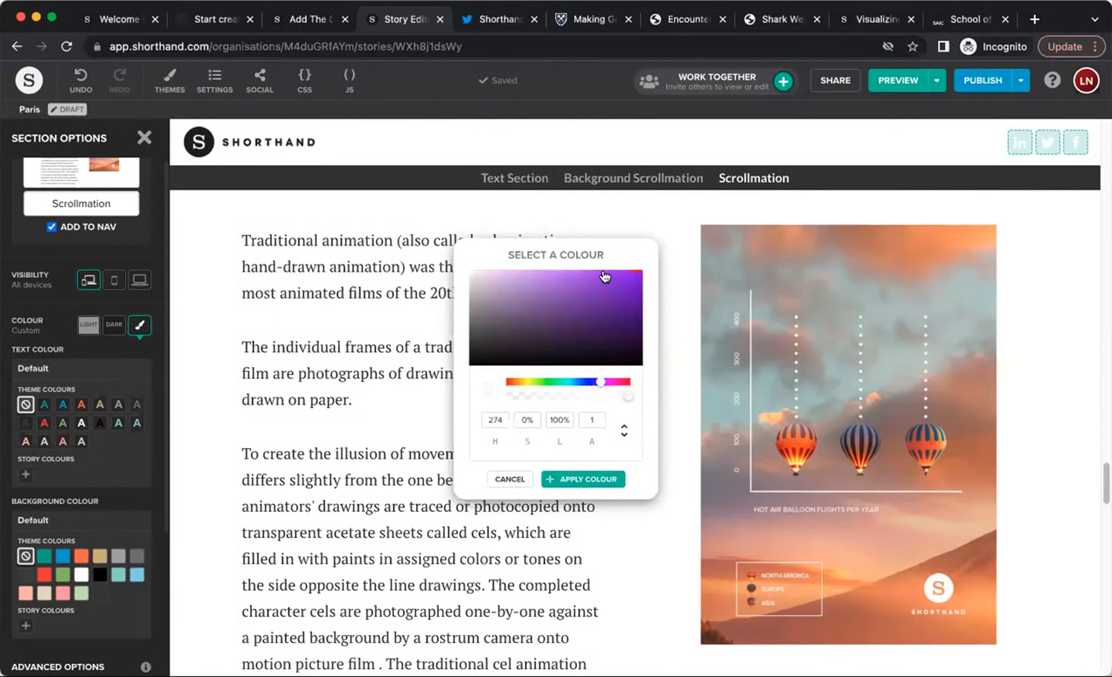
left_click(641, 277)
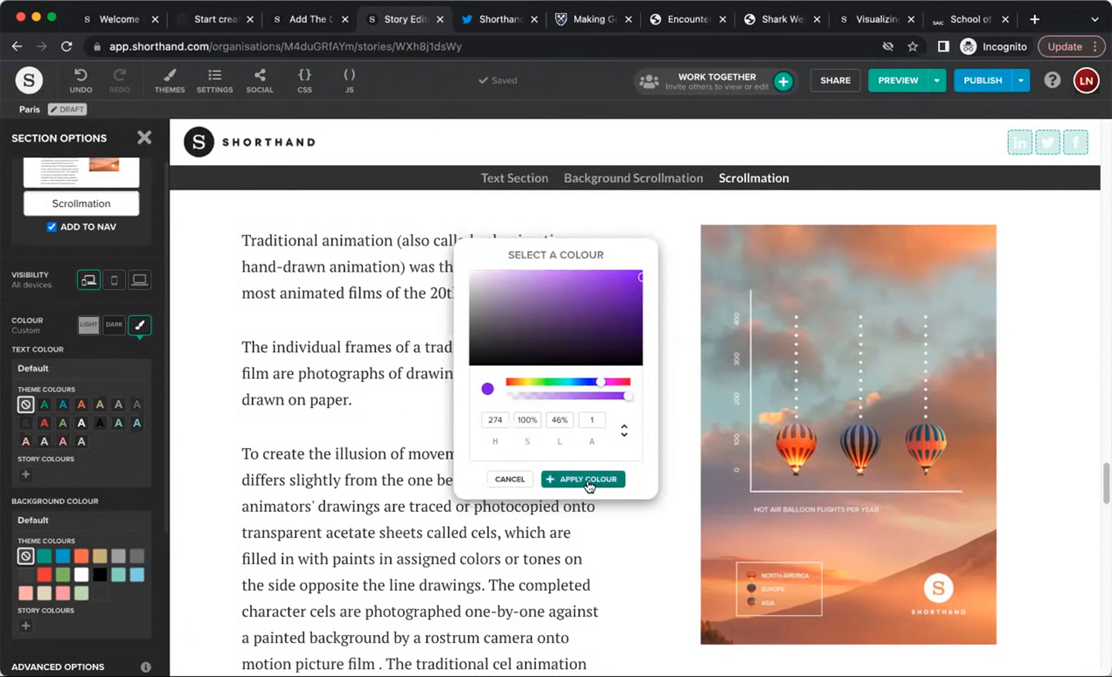
left_click(591, 478)
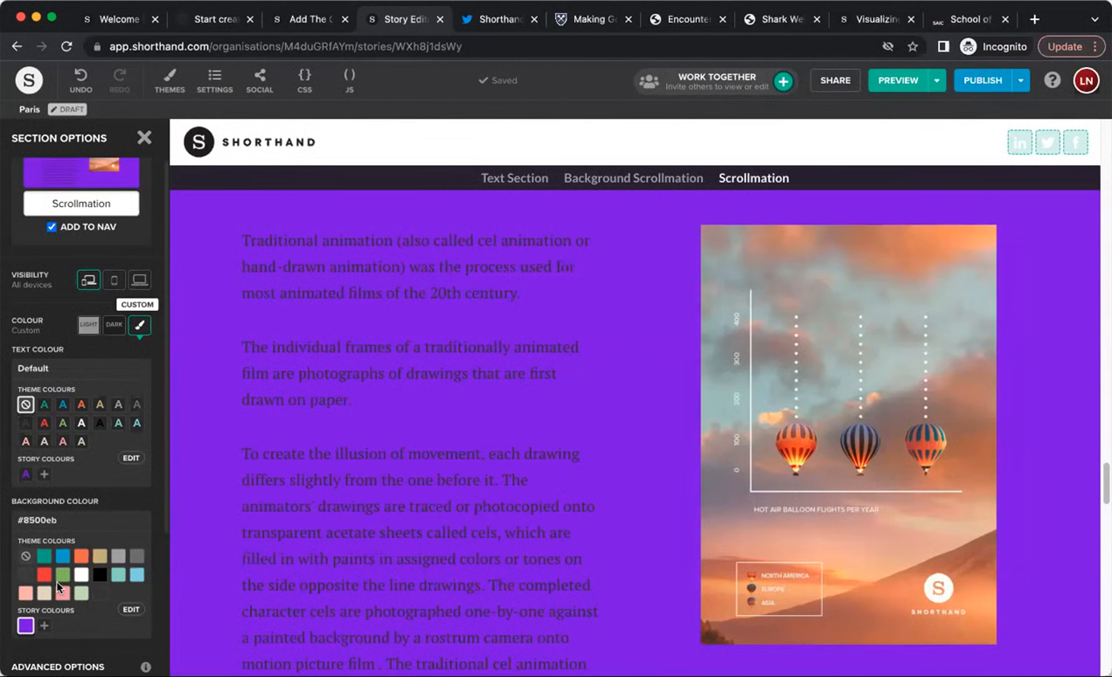
Step: Set the Scrollmation section's background colour to the white theme colour and close its options
left_click(75, 573)
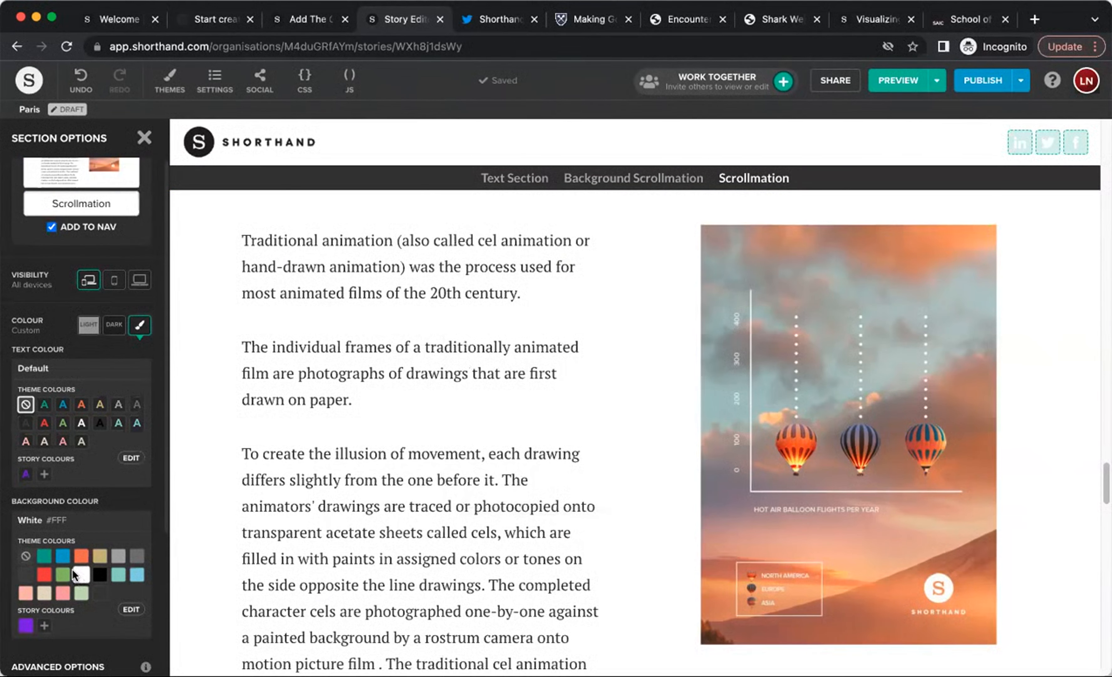
left_click(144, 138)
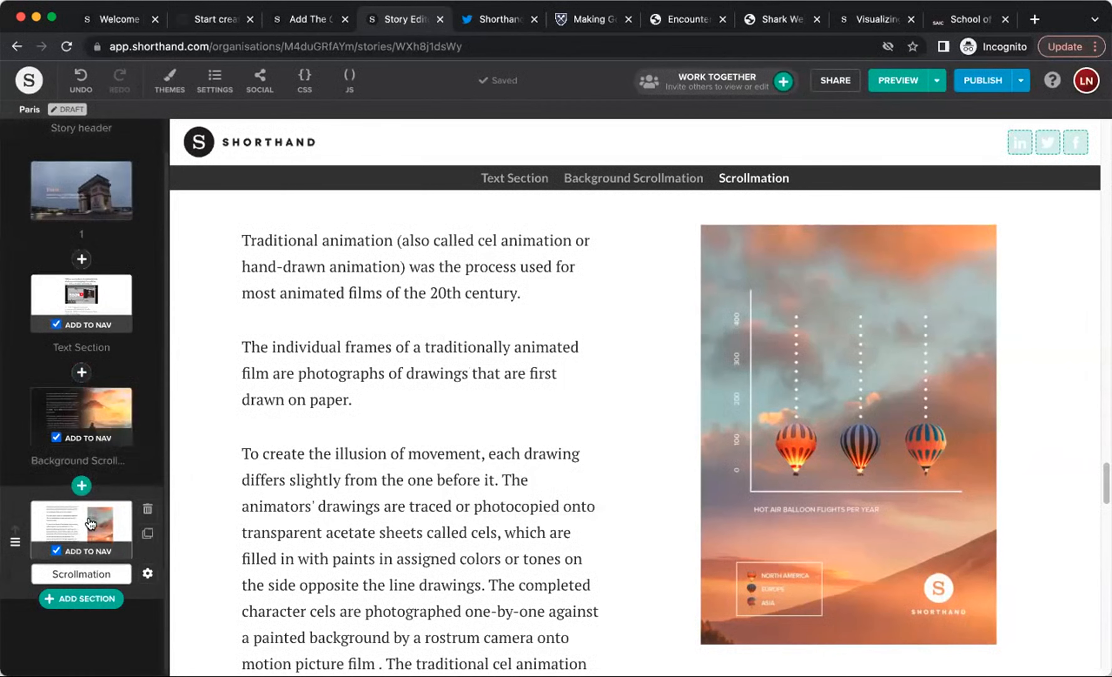
Step: Add a Text Over Media section after the Scrollmation section
left_click(81, 599)
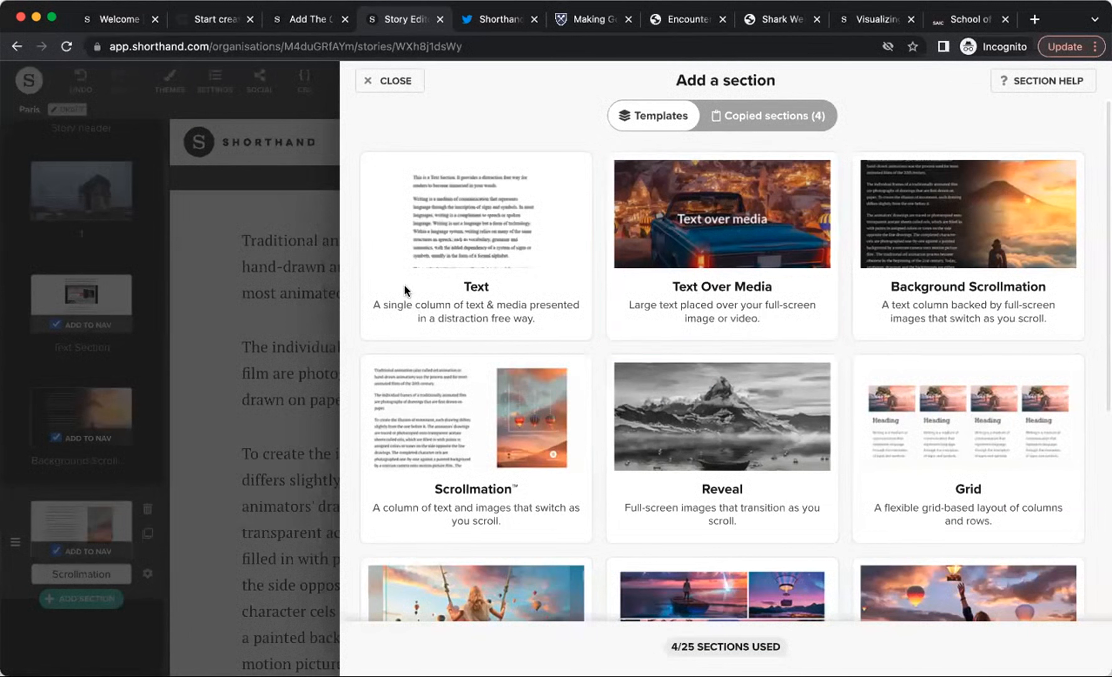
left_click(723, 294)
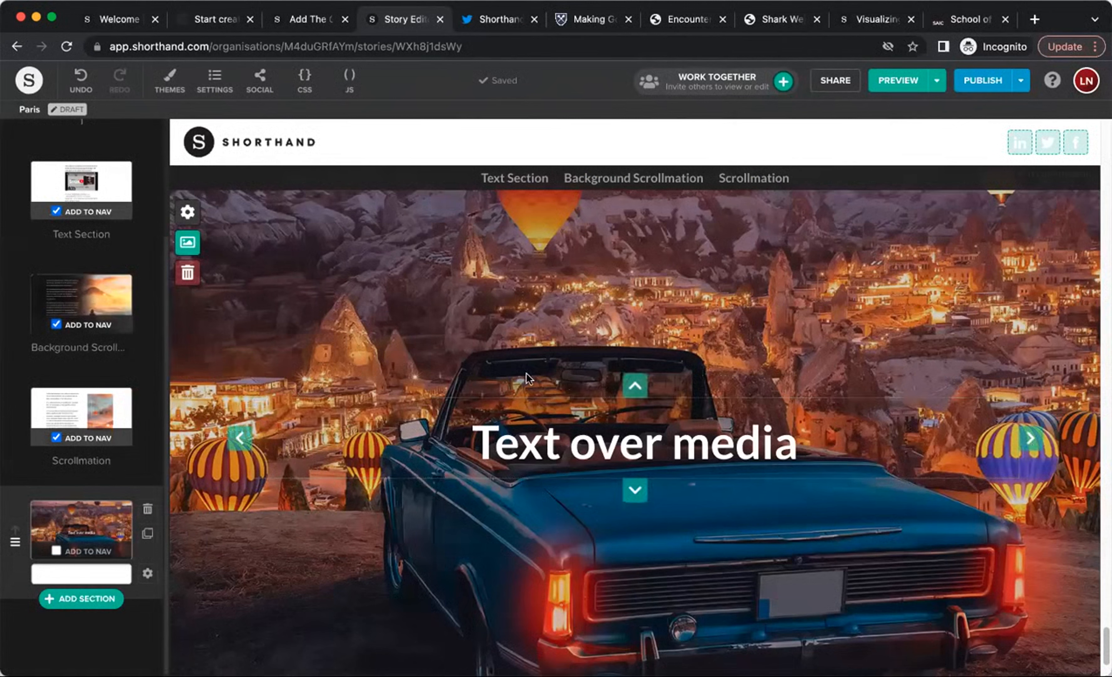
Step: Change the Text Over Media section's background media from image to the default video and save the changes
left_click(185, 246)
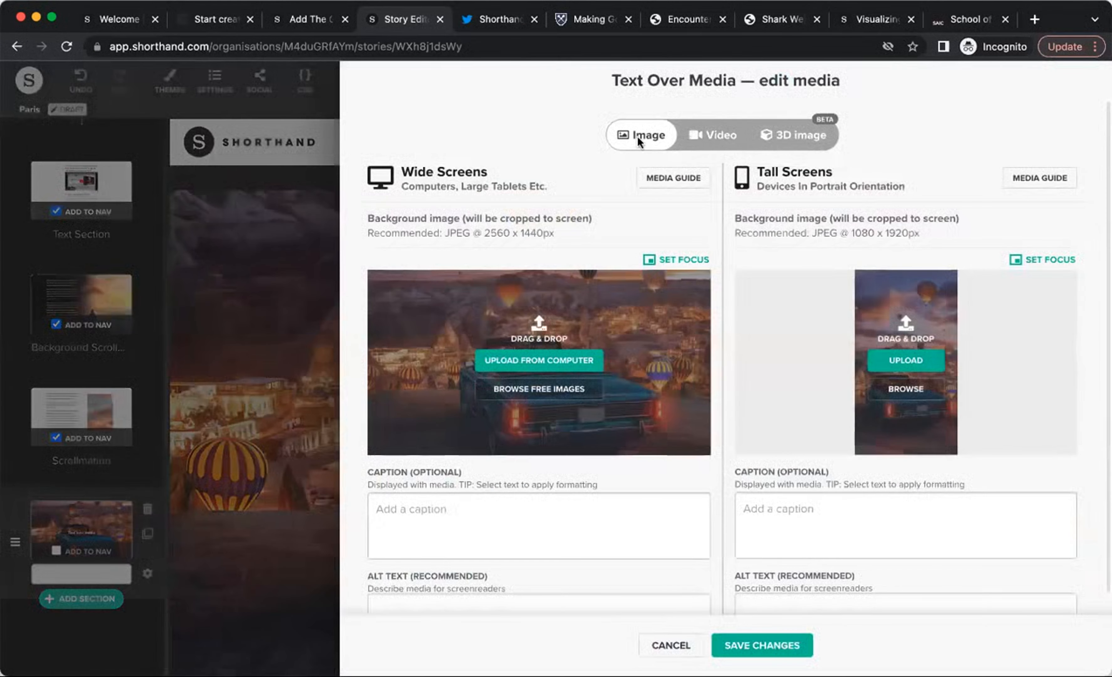
left_click(725, 138)
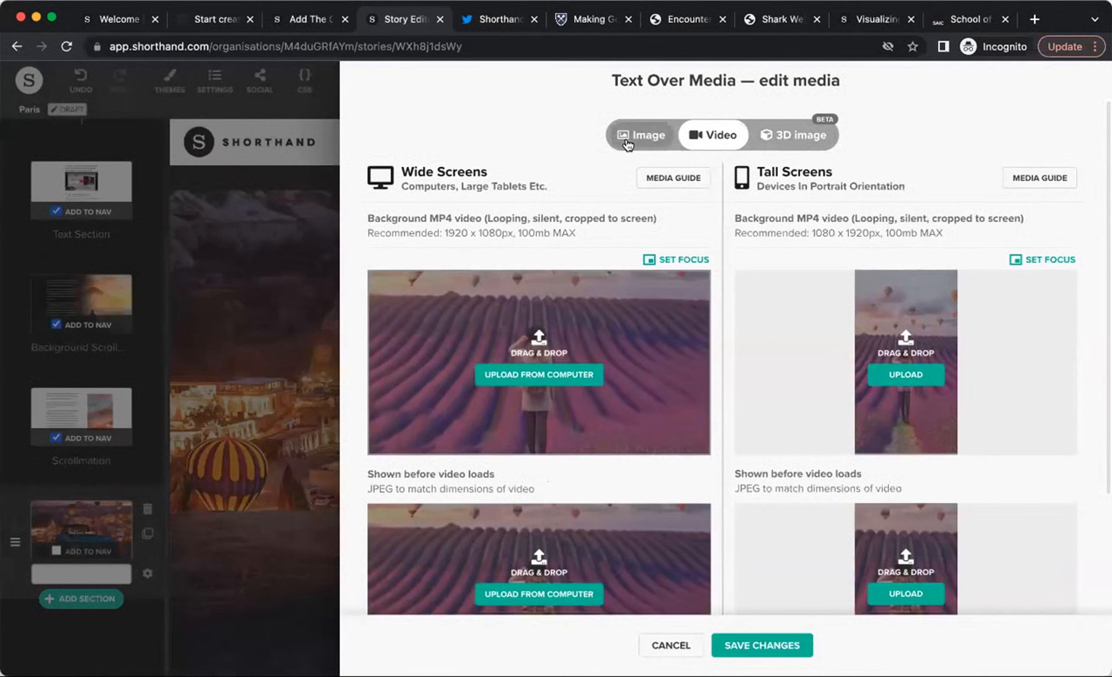
left_click(639, 137)
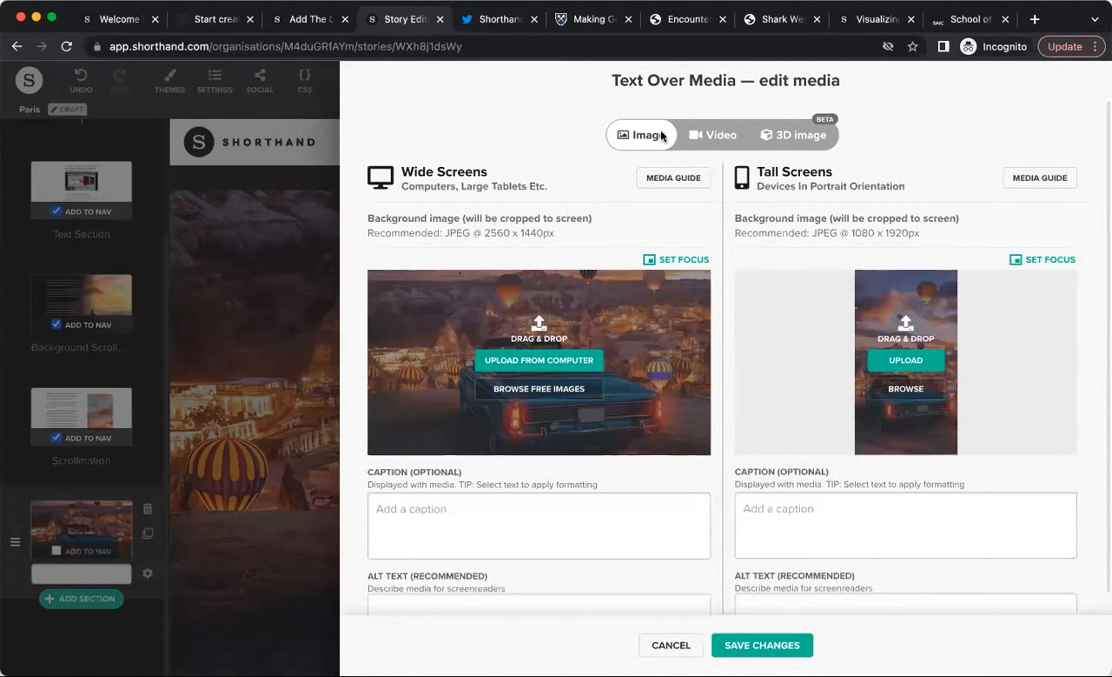
left_click(702, 137)
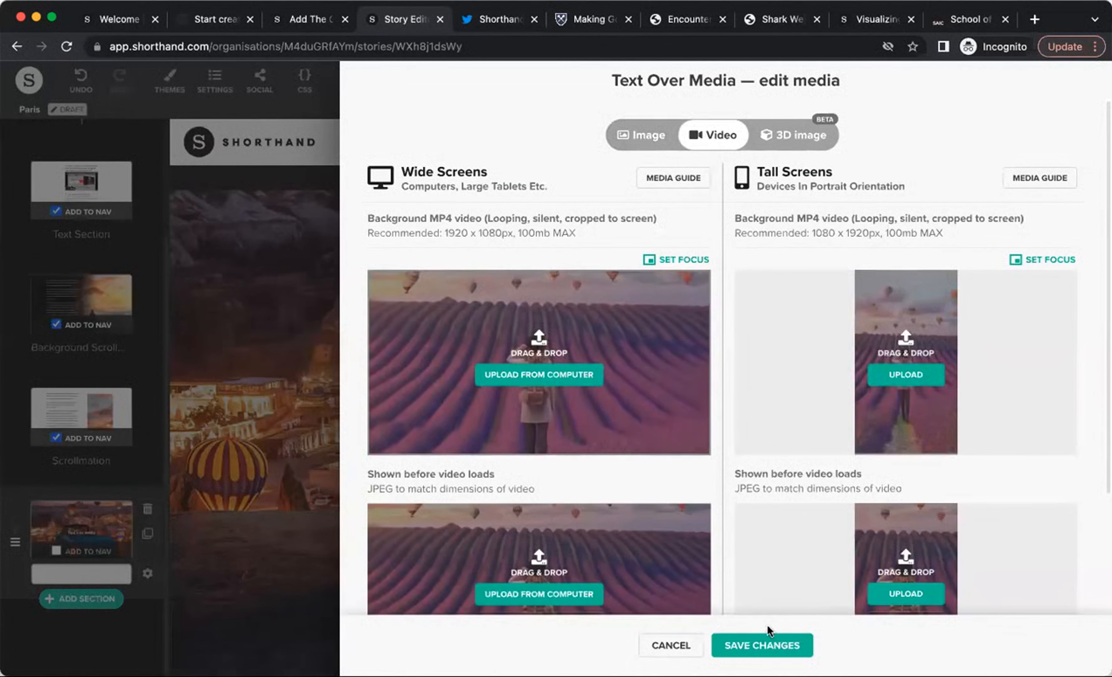
left_click(764, 646)
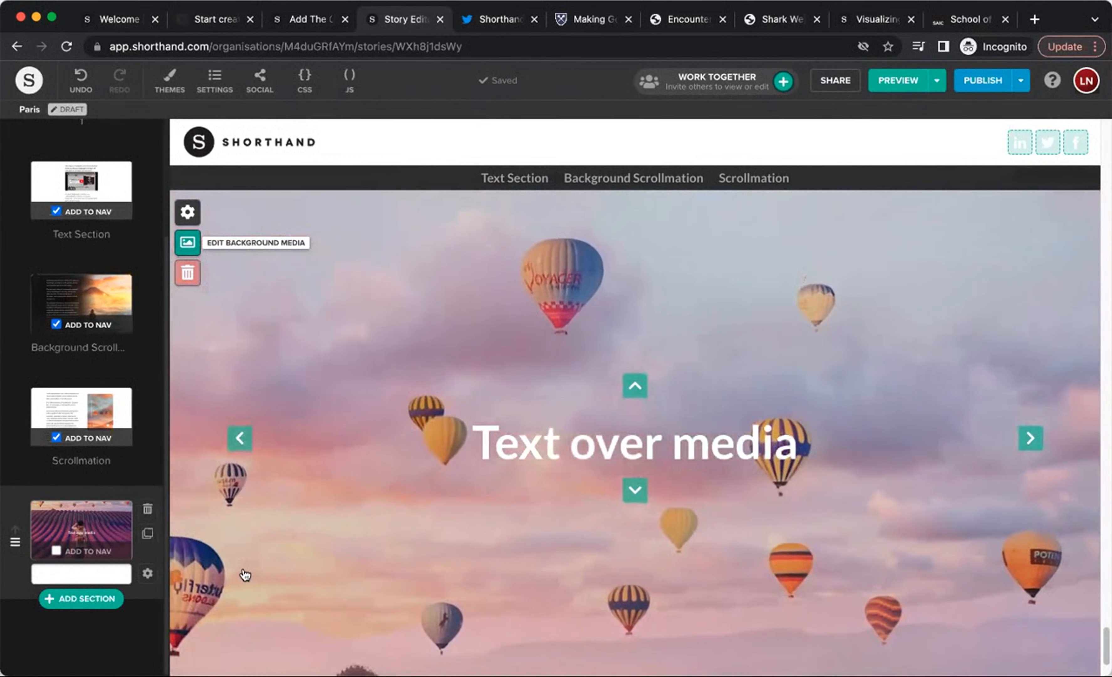
Step: Open the Text Over Media section's options, try the half-width and text-only layouts, and return to full-width media
left_click(147, 573)
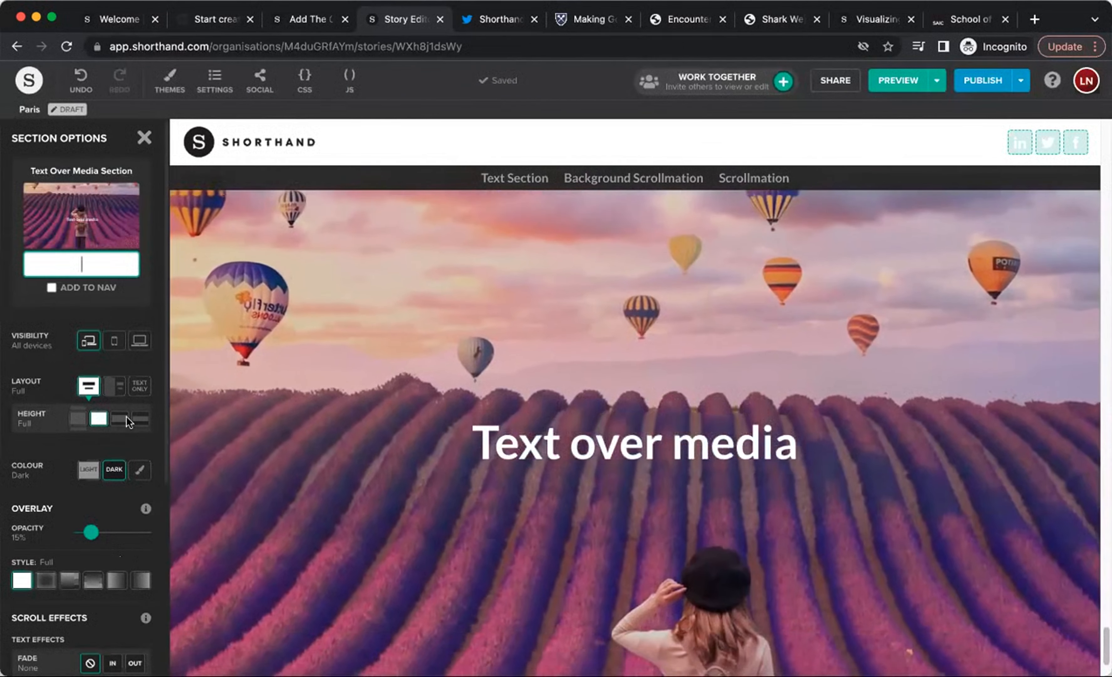
left_click(114, 386)
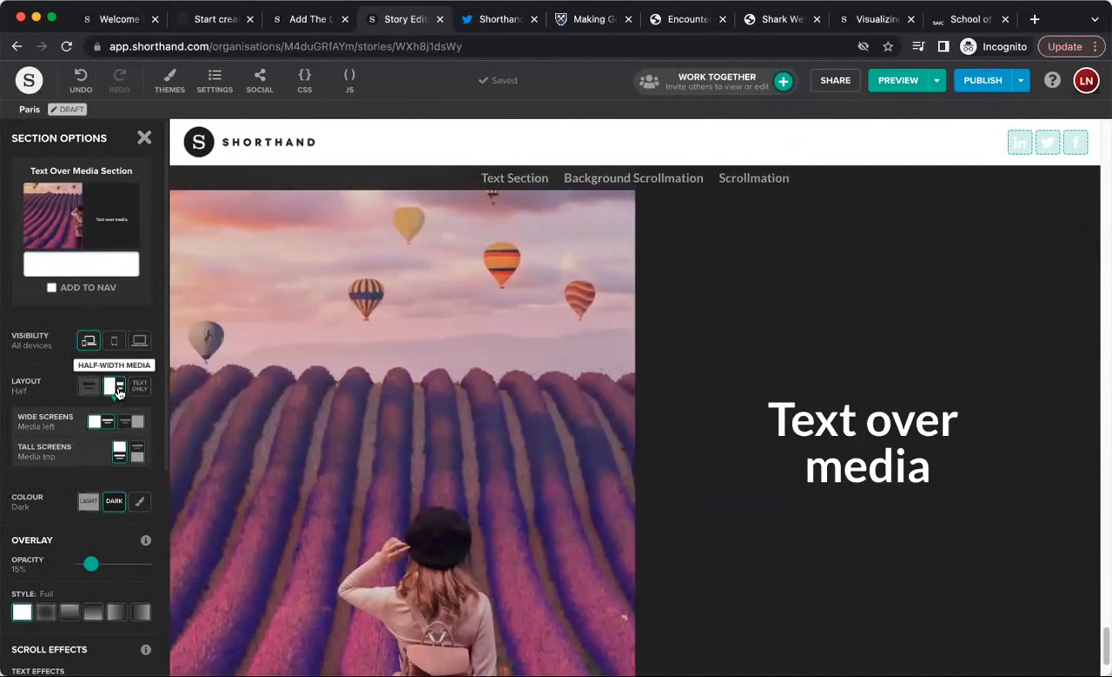
left_click(141, 389)
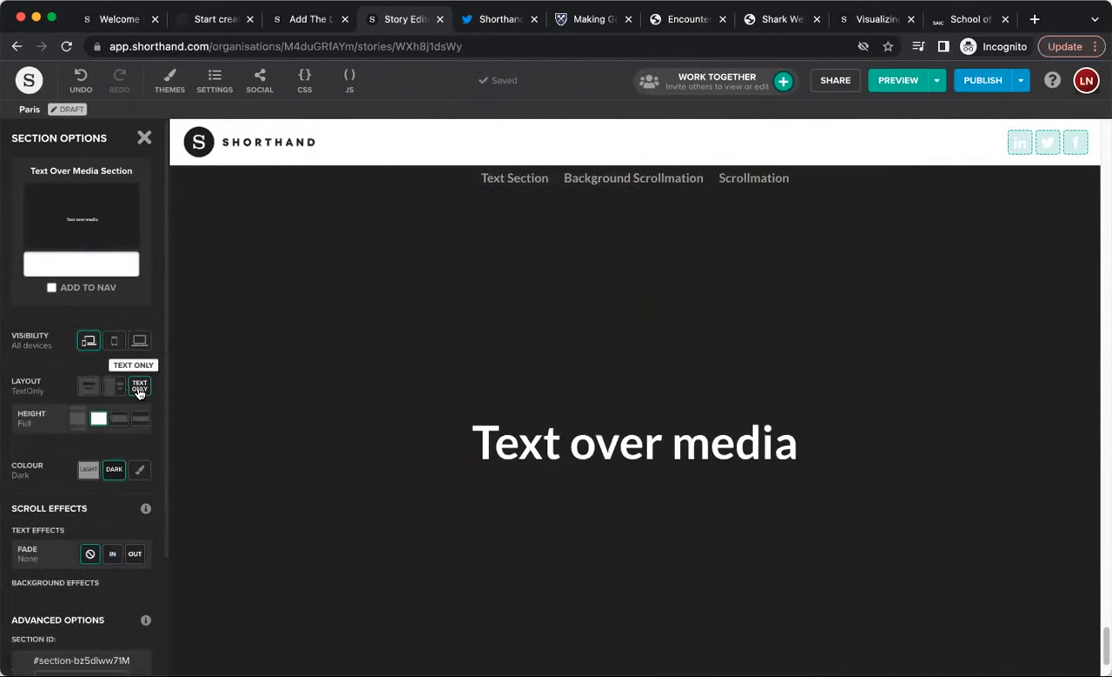
left_click(116, 392)
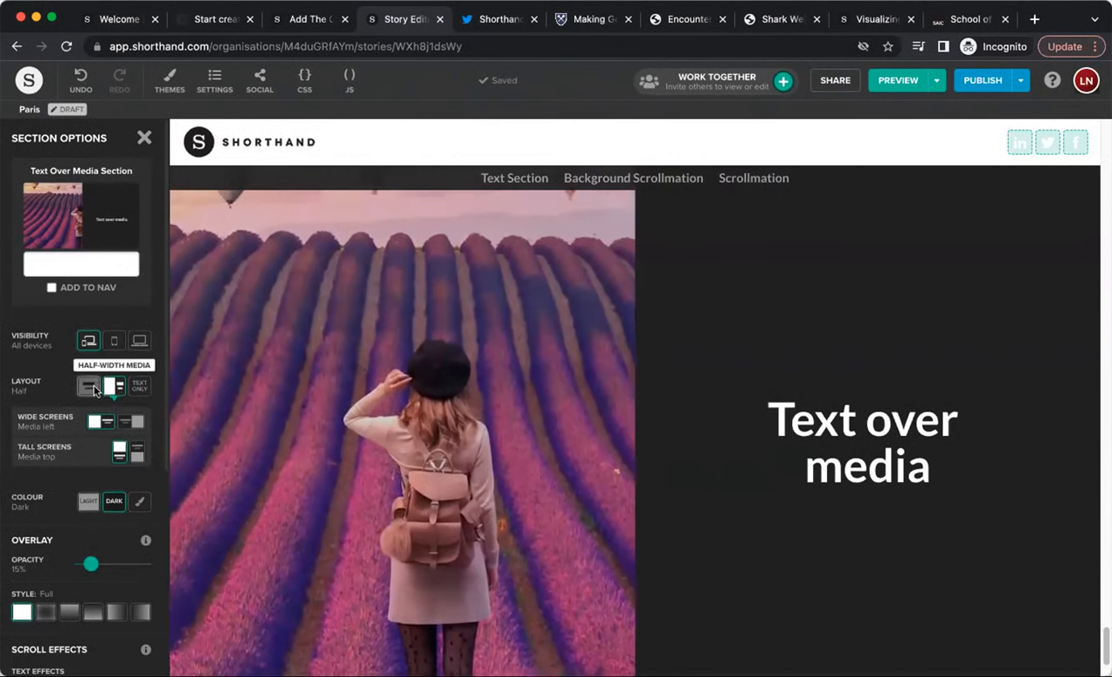
left_click(93, 387)
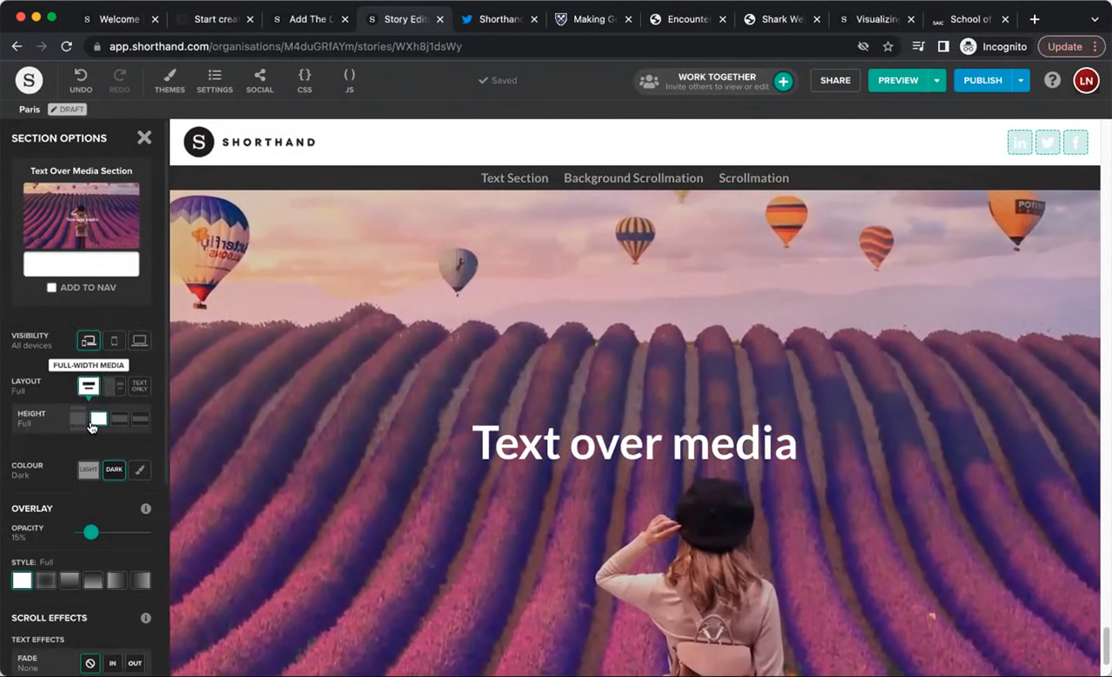
Step: Try the 150% height on the Text Over Media section, scroll through its effect, and return to full height
left_click(76, 419)
scroll(495, 384, "down", 5)
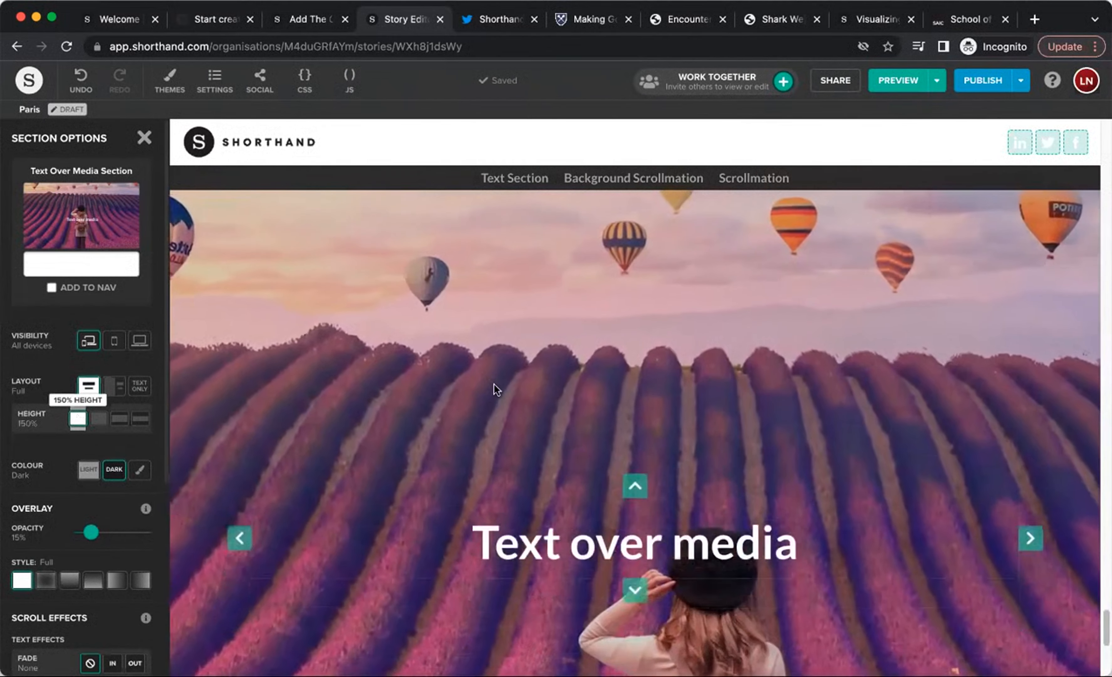
scroll(487, 398, "up", 8)
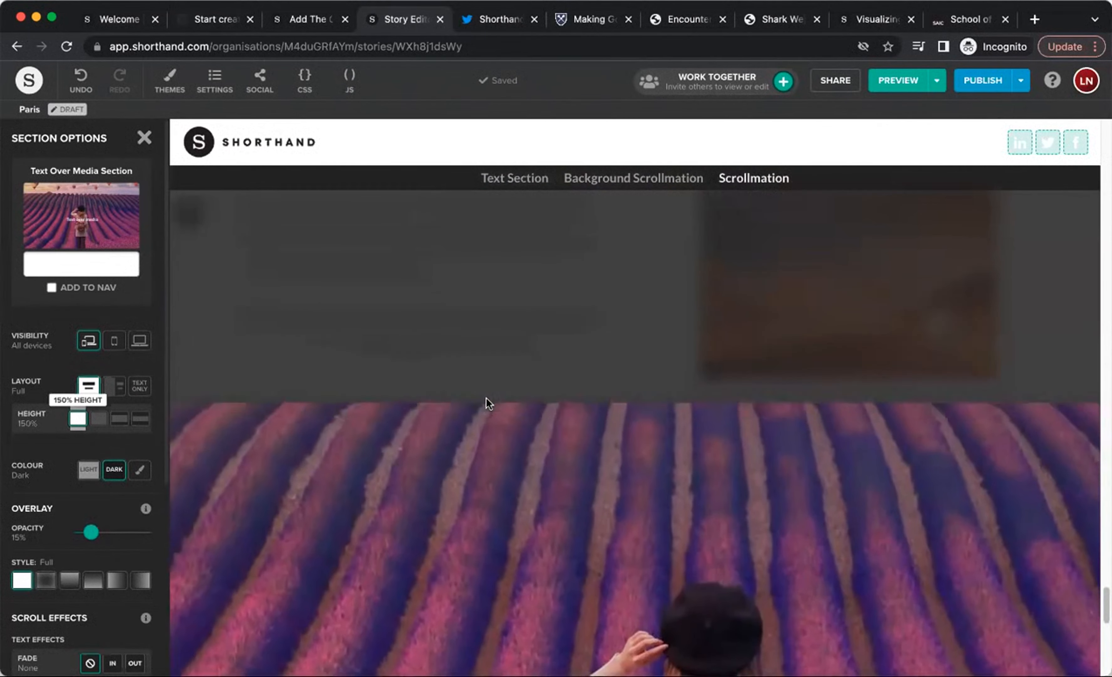
scroll(485, 399, "down", 4)
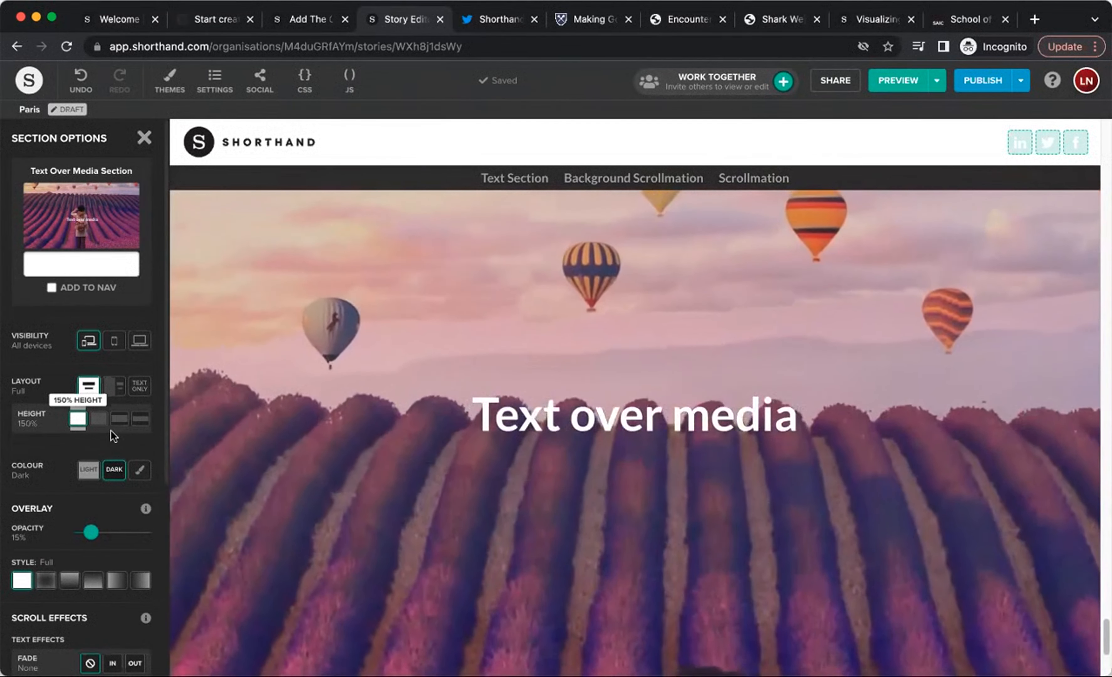
left_click(99, 418)
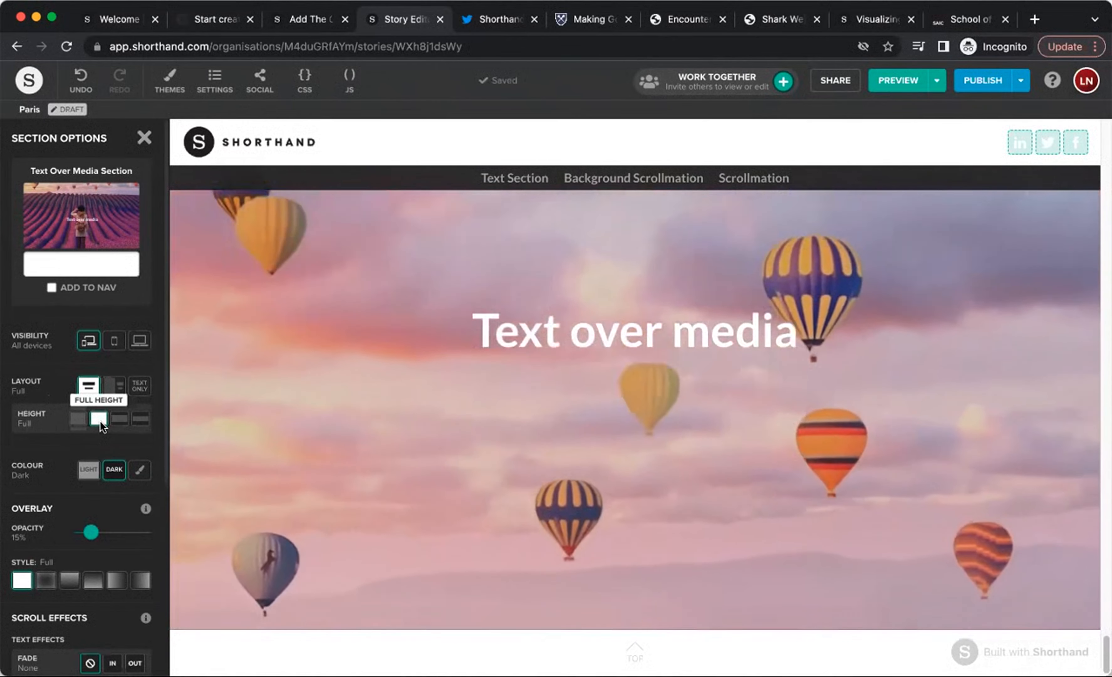
Step: Try the half and third heights on the Text Over Media section and set it back to full height
left_click(120, 418)
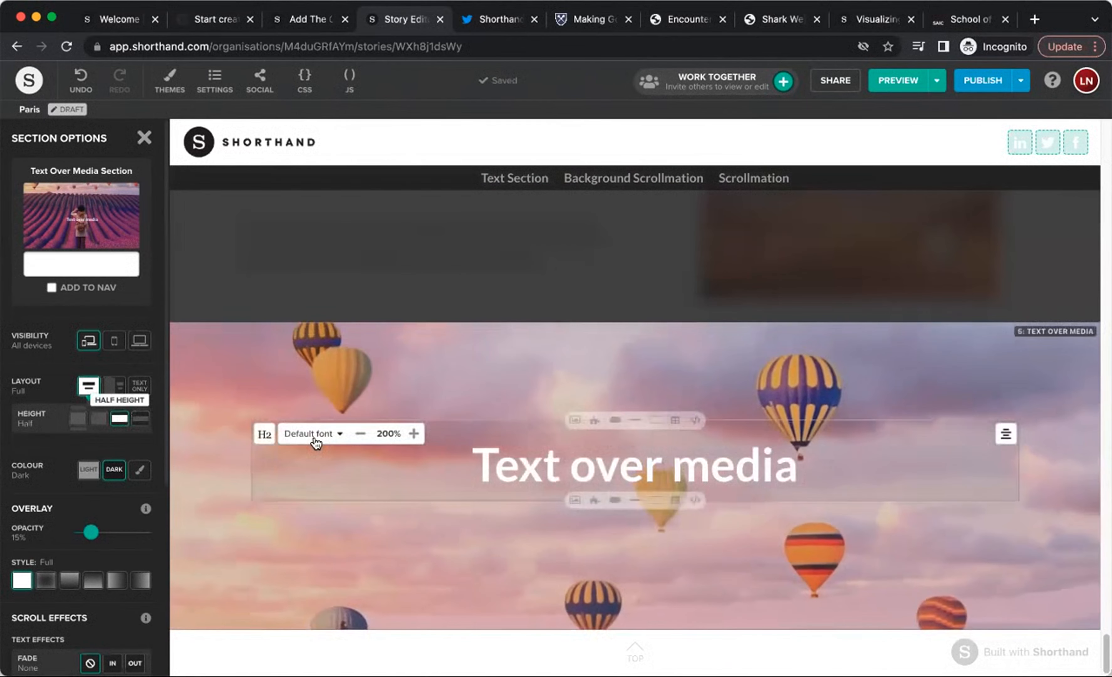
scroll(342, 550, "up", 3)
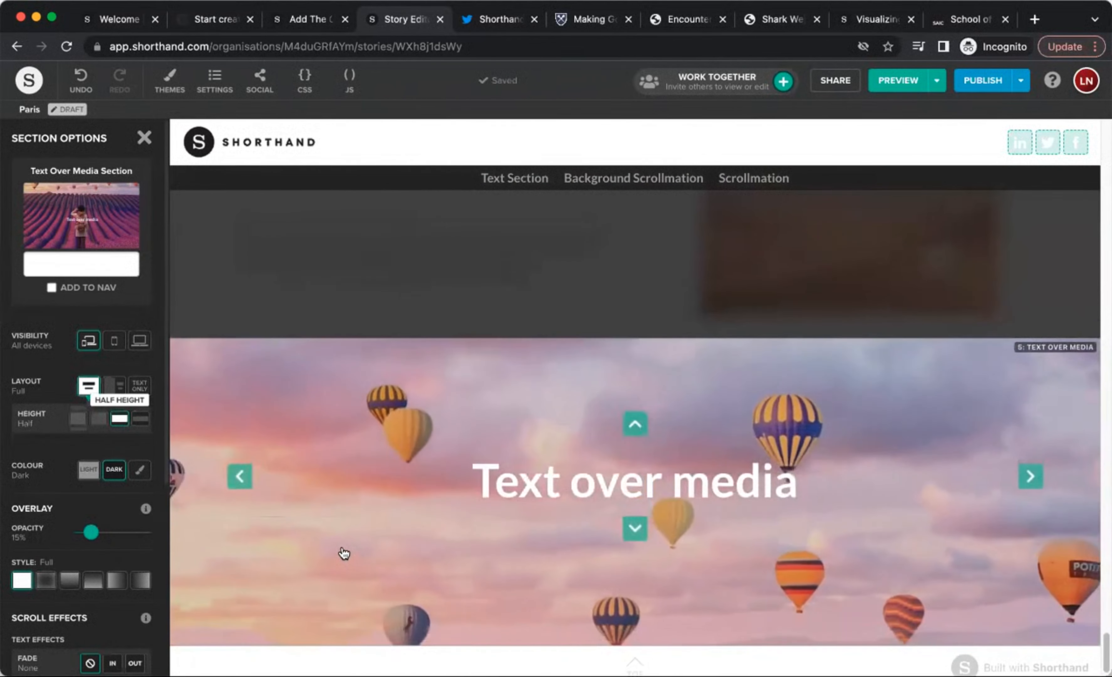
scroll(339, 545, "down", 3)
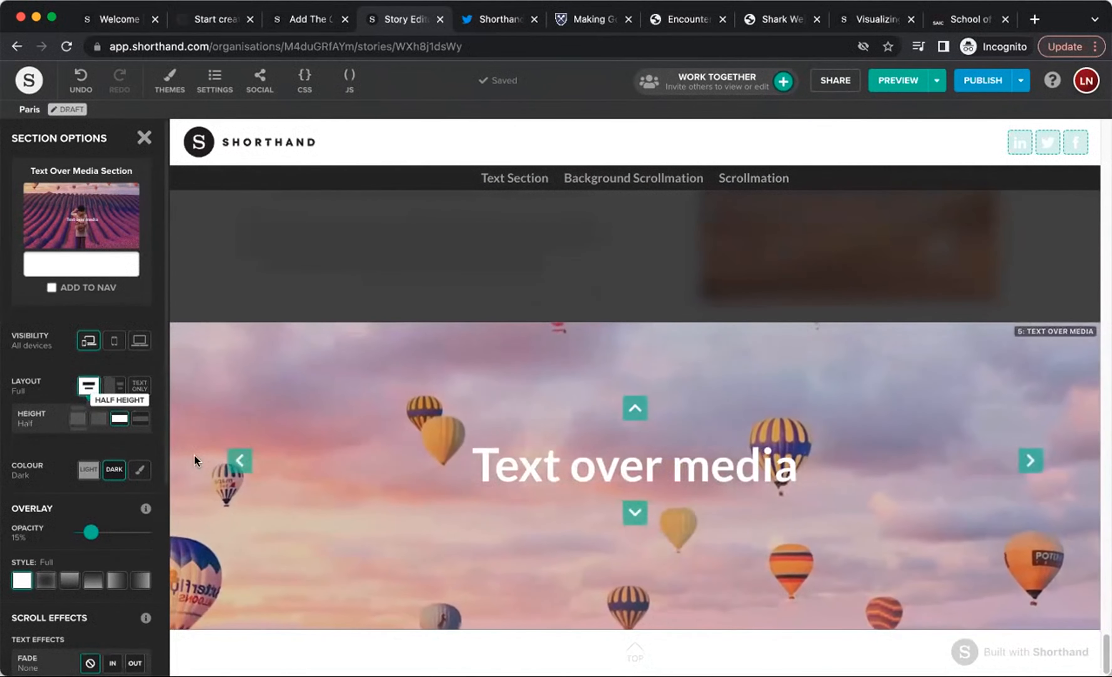
left_click(137, 422)
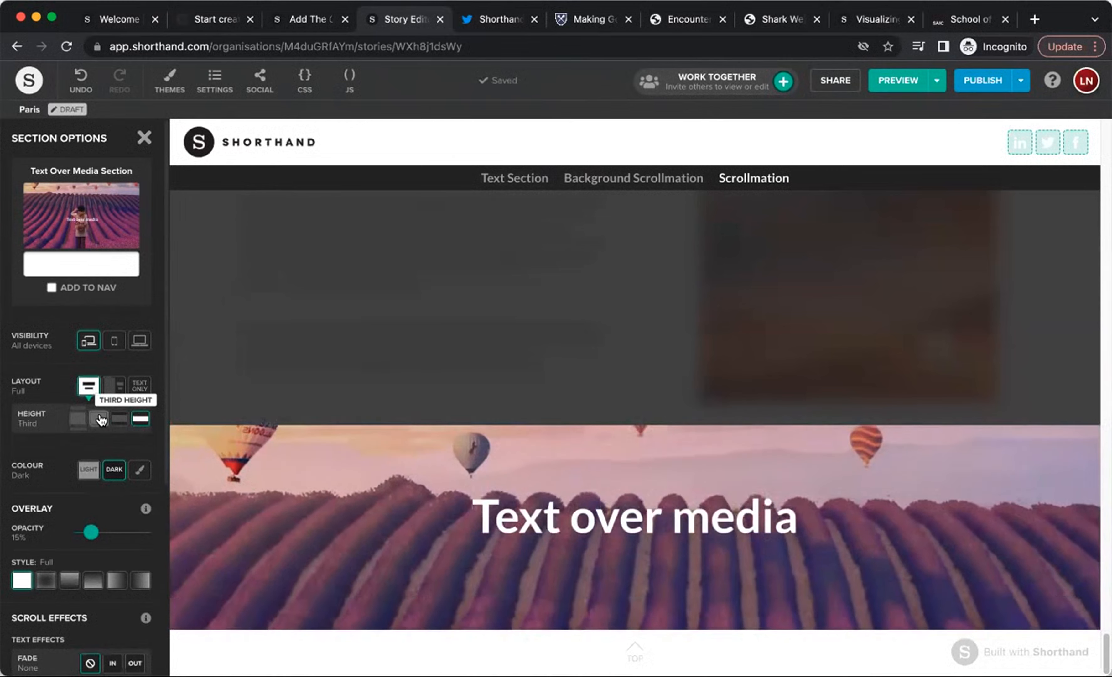
left_click(120, 420)
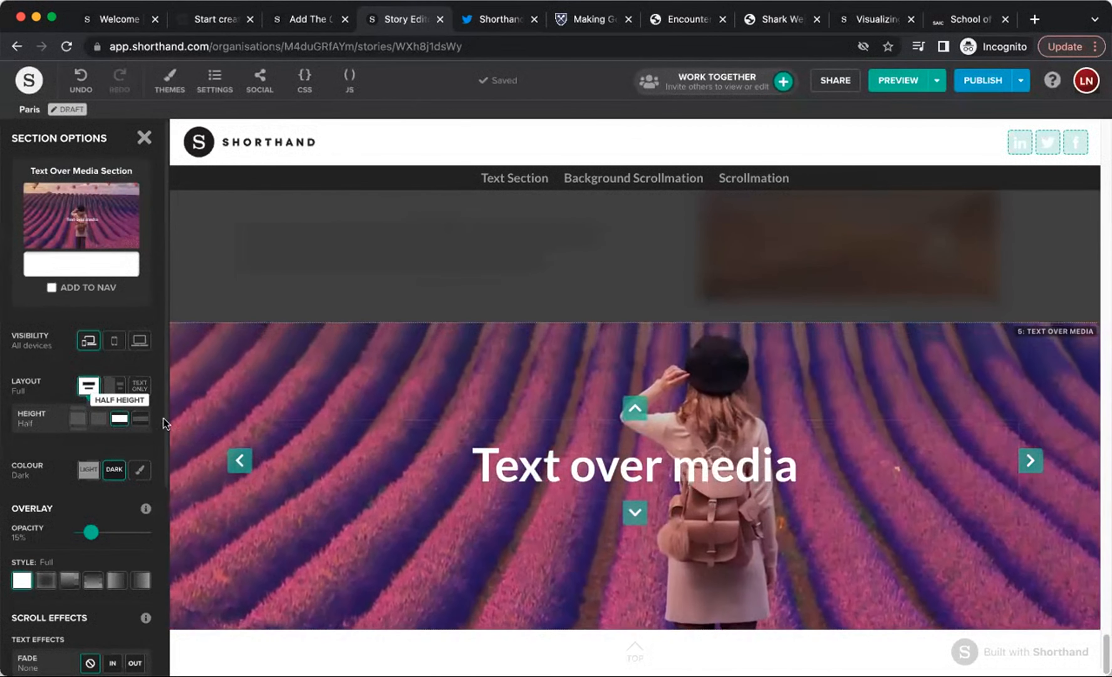
left_click(99, 418)
scroll(278, 468, "down", 3)
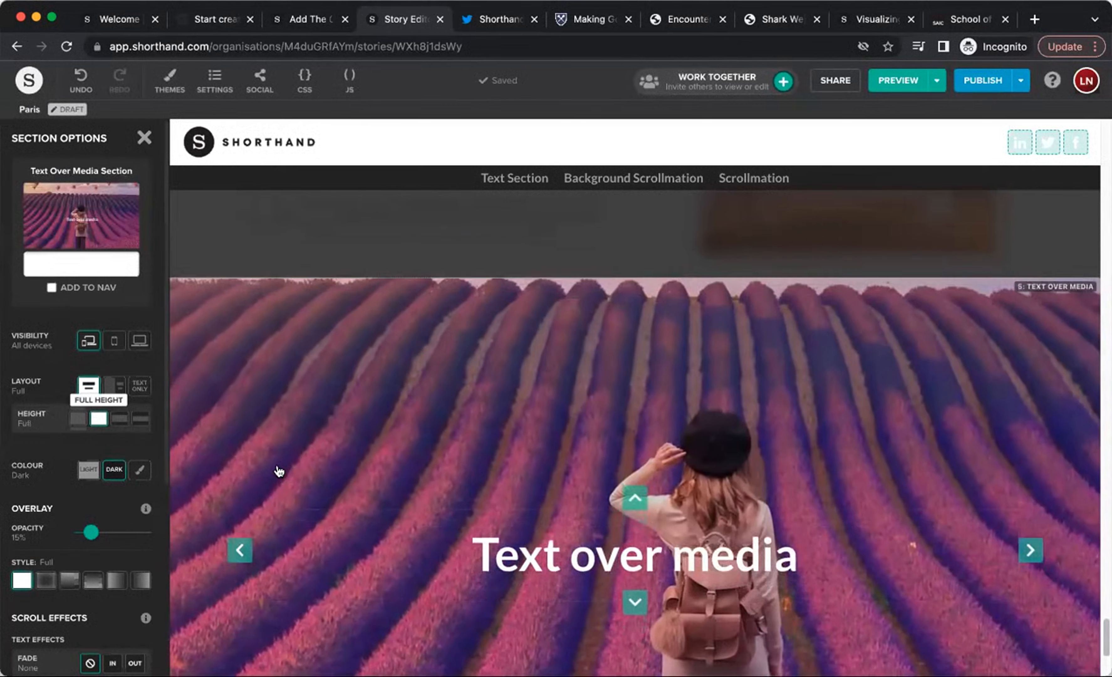
Step: Try the light colour scheme and a 20% overlay opacity, returning to the dark scheme and 15% opacity
scroll(114, 478, "down", 2)
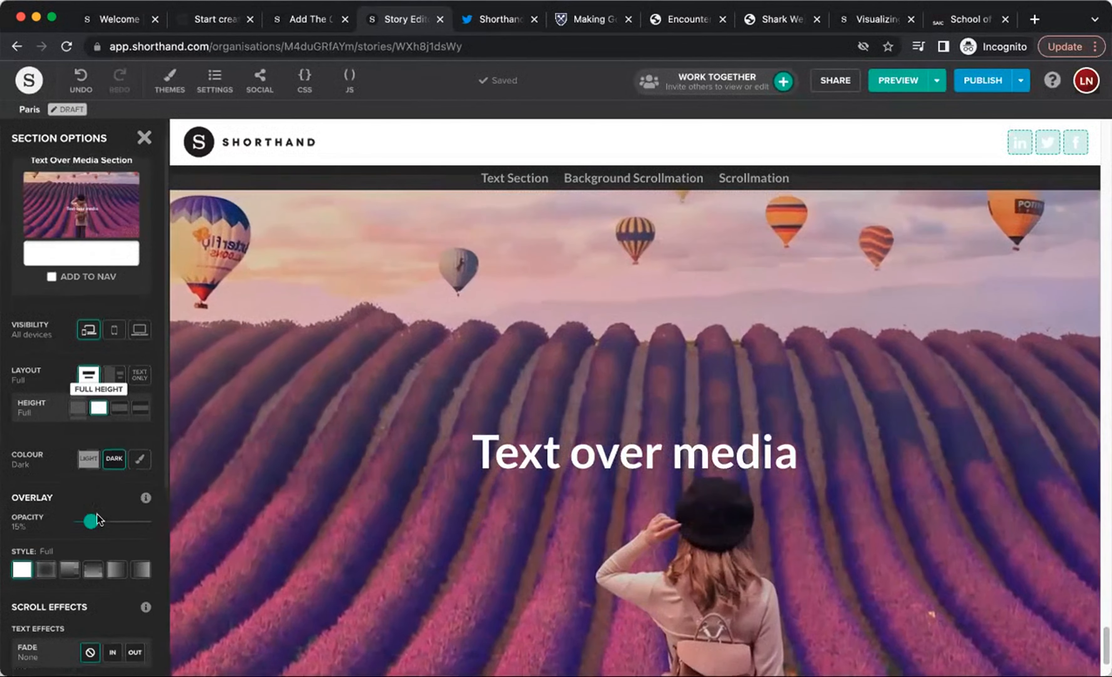
left_click(88, 430)
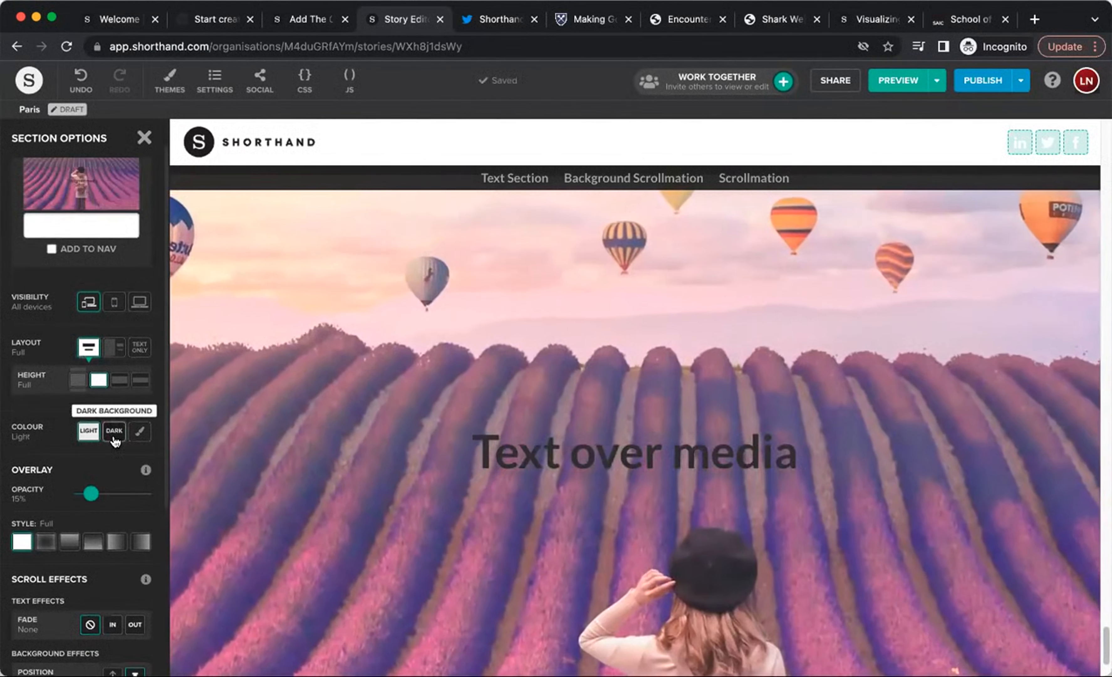
left_click(114, 433)
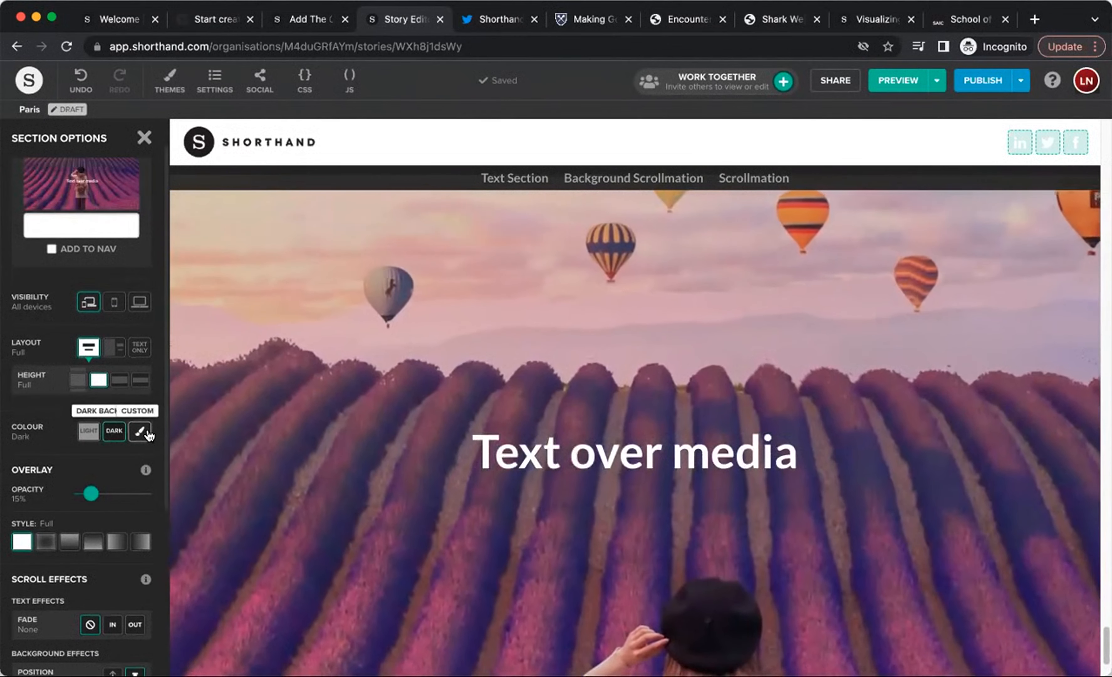
left_click_drag(91, 493, 91, 493)
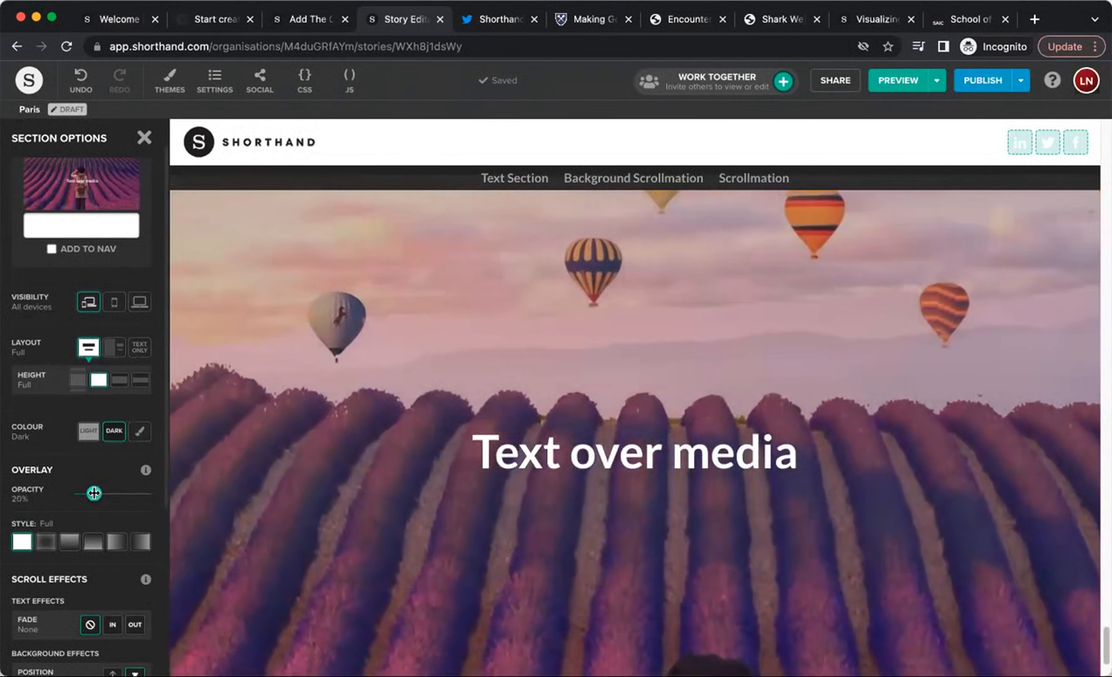
Step: Set the section's overlay style to Vignette and its text fade effect to Fade In
scroll(114, 506, "down", 1)
scroll(114, 506, "down", 2)
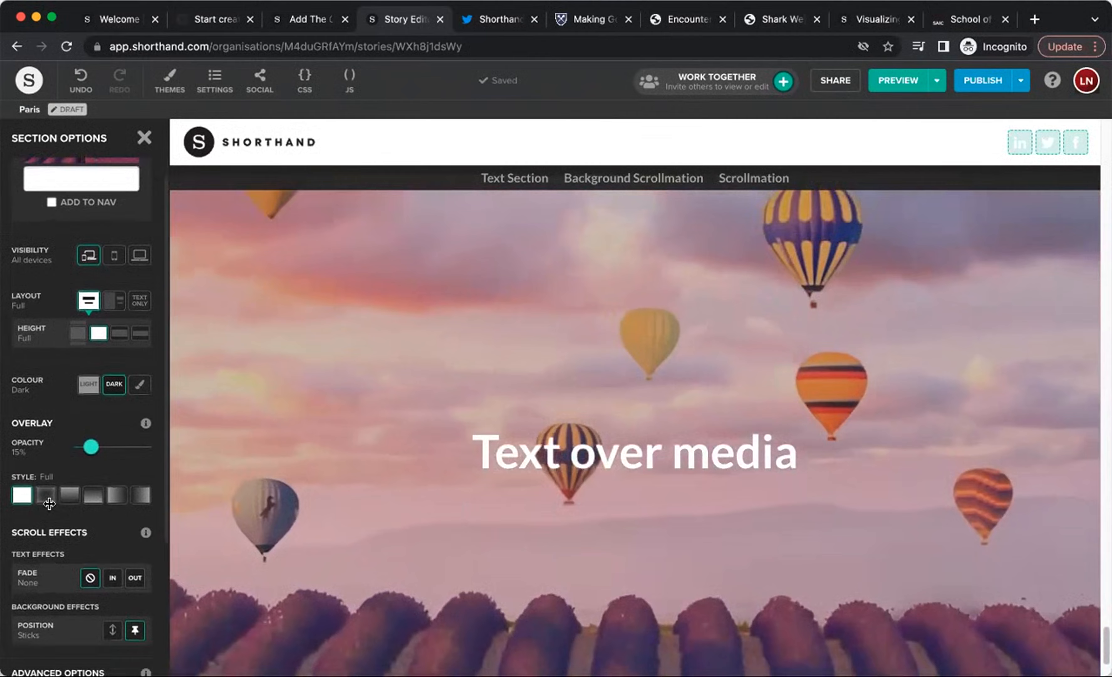
left_click(55, 497)
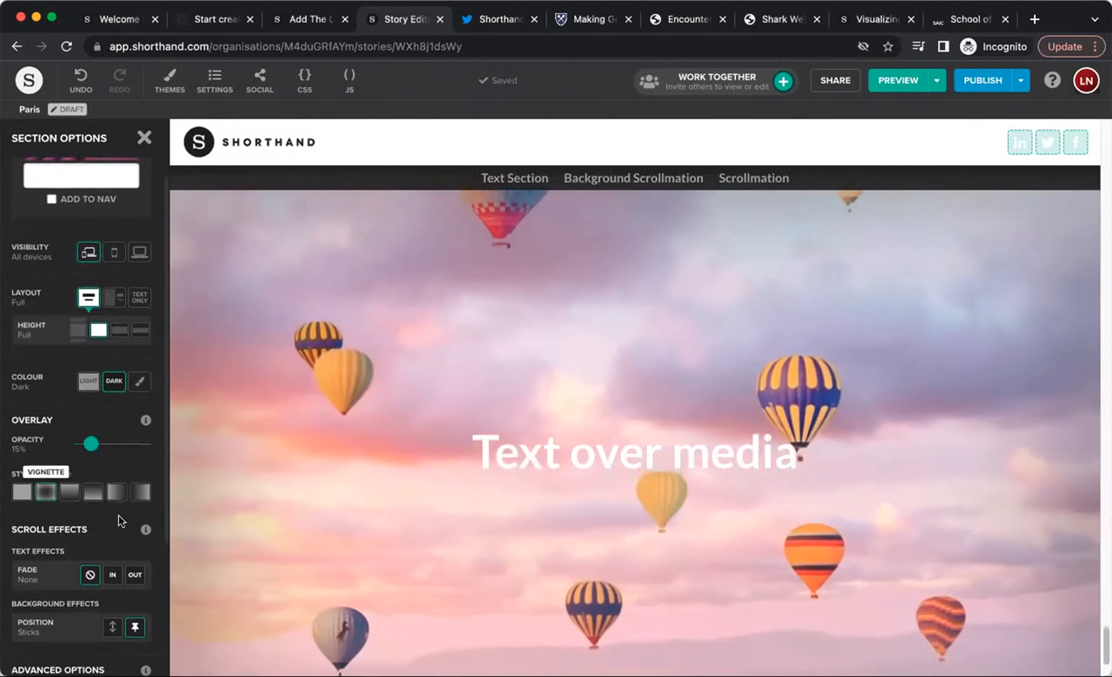
scroll(119, 520, "down", 6)
scroll(119, 521, "down", 4)
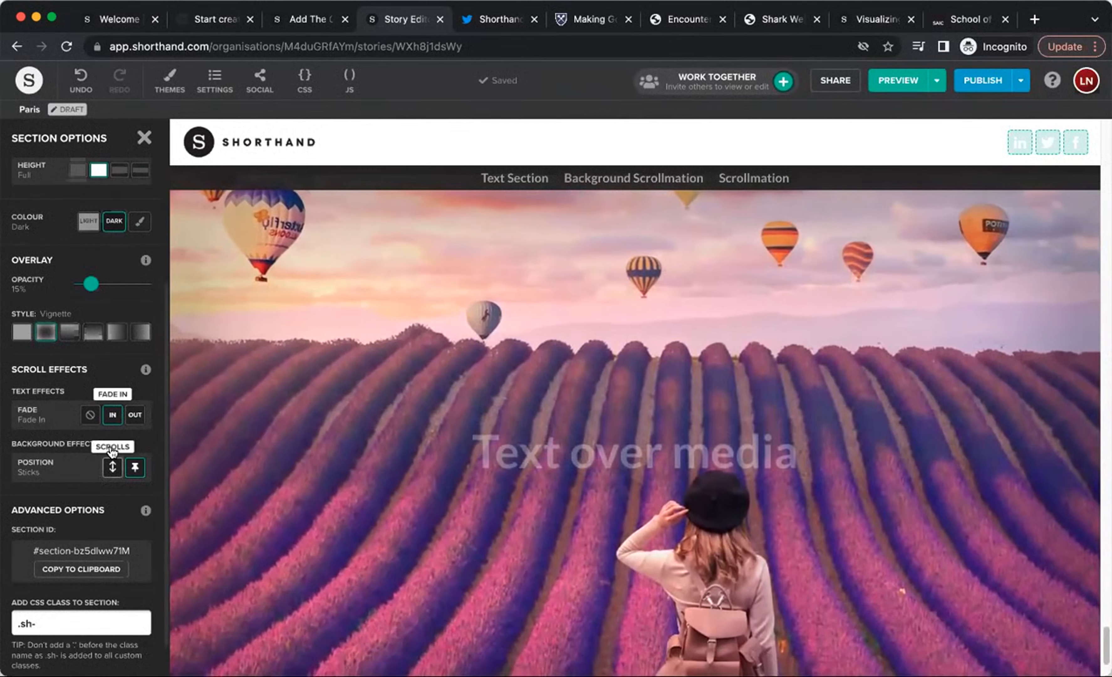
Step: Try the Scrolls background position on the Text Over Media section, check its scrolling, and return to Sticks
left_click(111, 469)
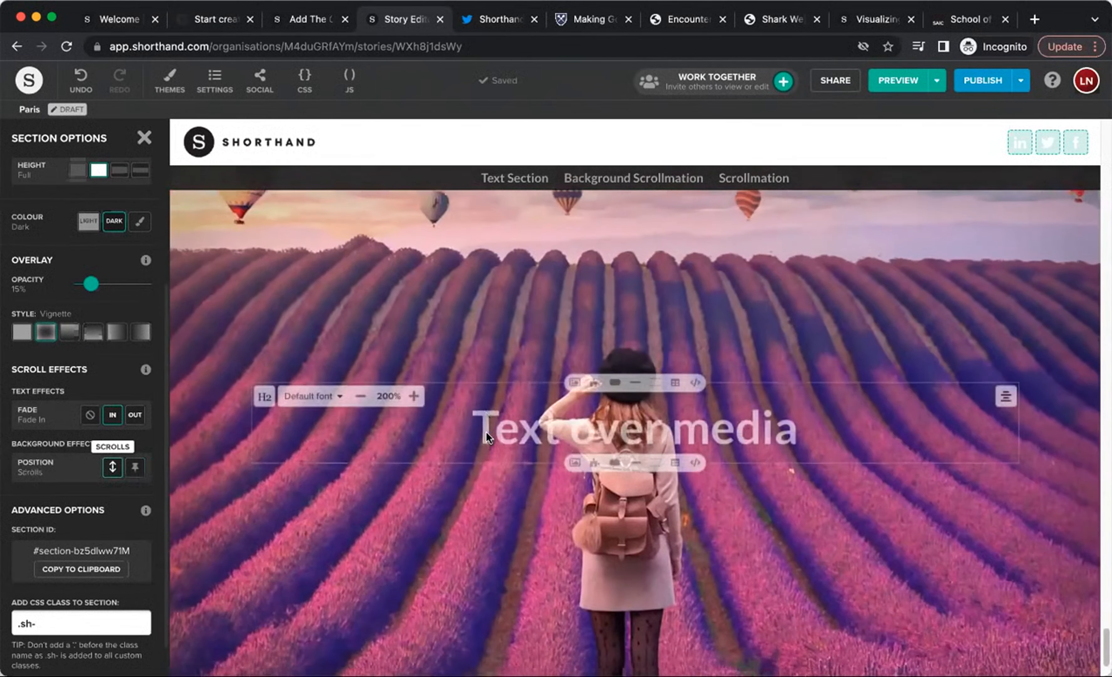
scroll(479, 424, "up", 5)
scroll(477, 425, "down", 6)
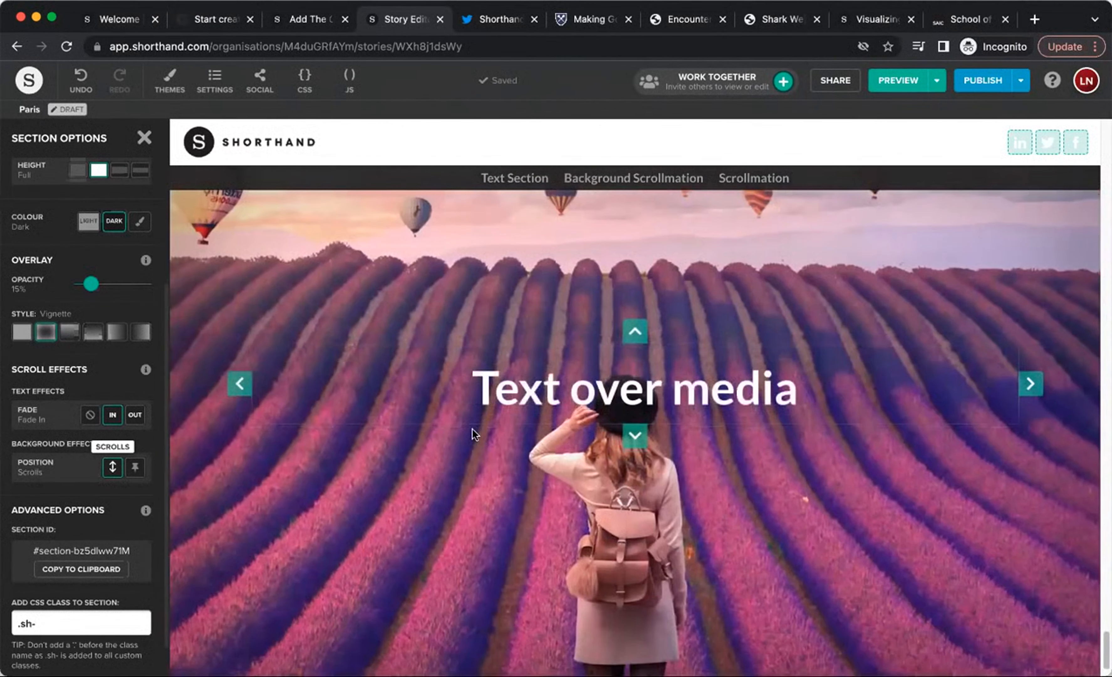
scroll(470, 431, "up", 2)
left_click(135, 467)
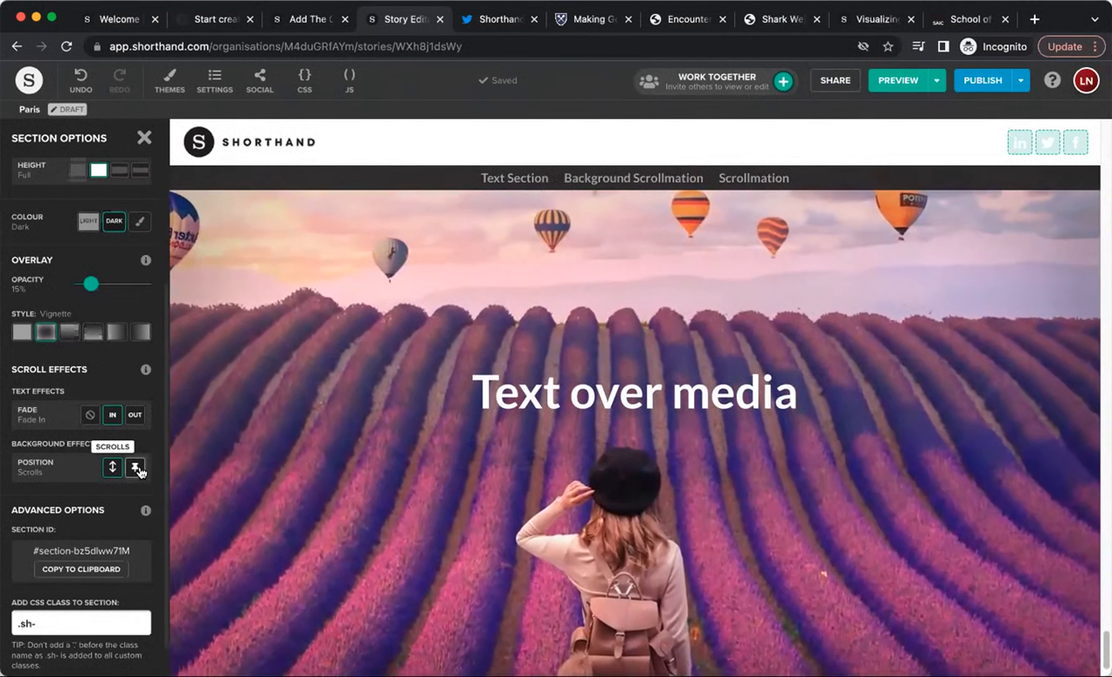
scroll(500, 467, "down", 1)
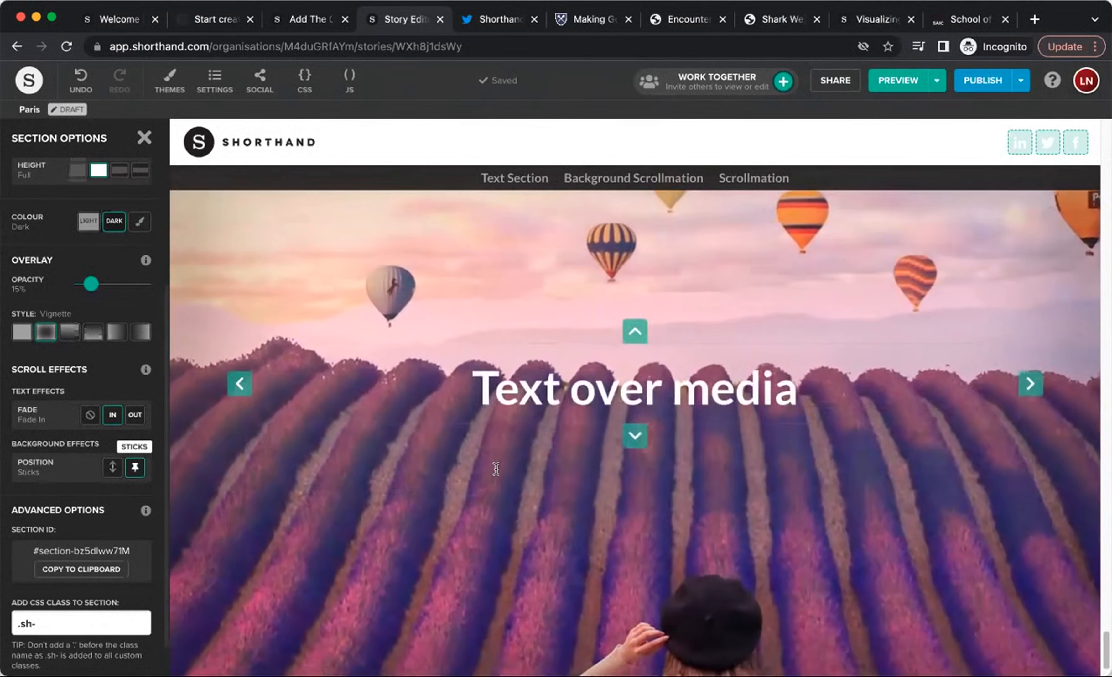
scroll(495, 472, "down", 1)
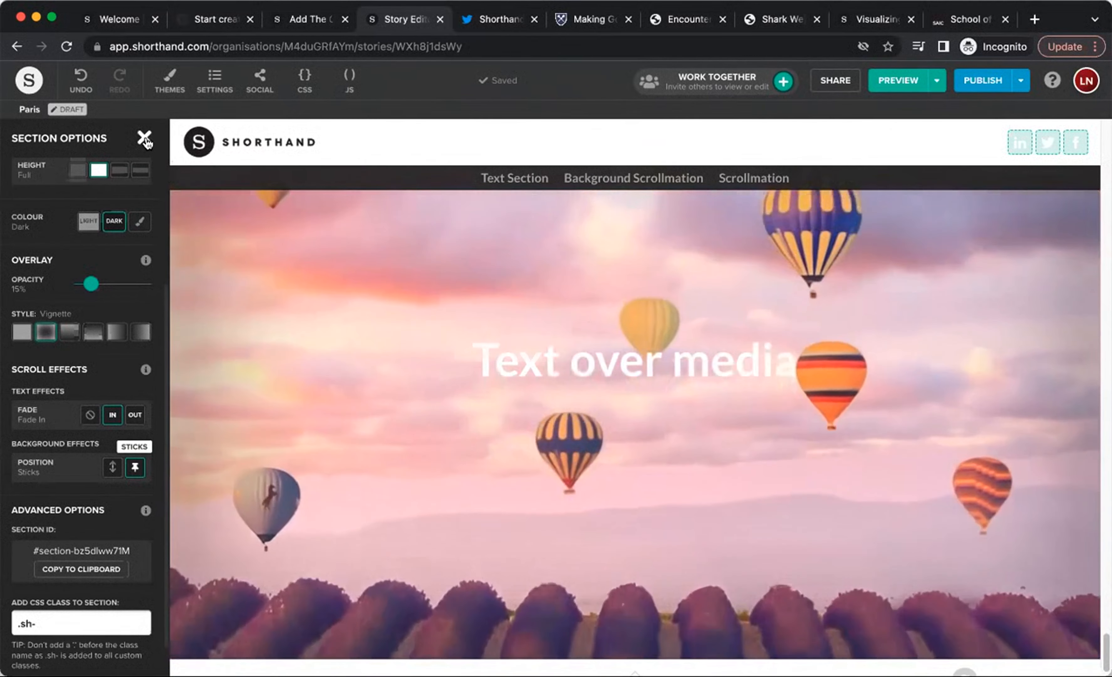
Step: Close the section options, add the balloon video section to the navigation and title it "Text over Media"
left_click(145, 137)
left_click(56, 551)
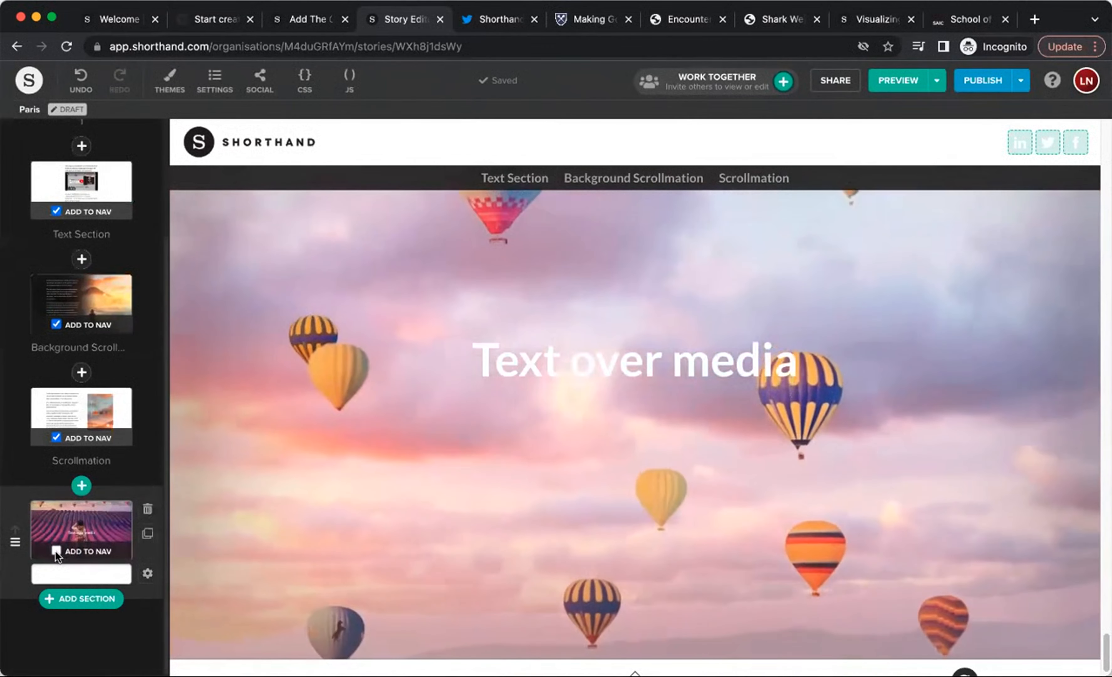
left_click(74, 574)
type("Titl")
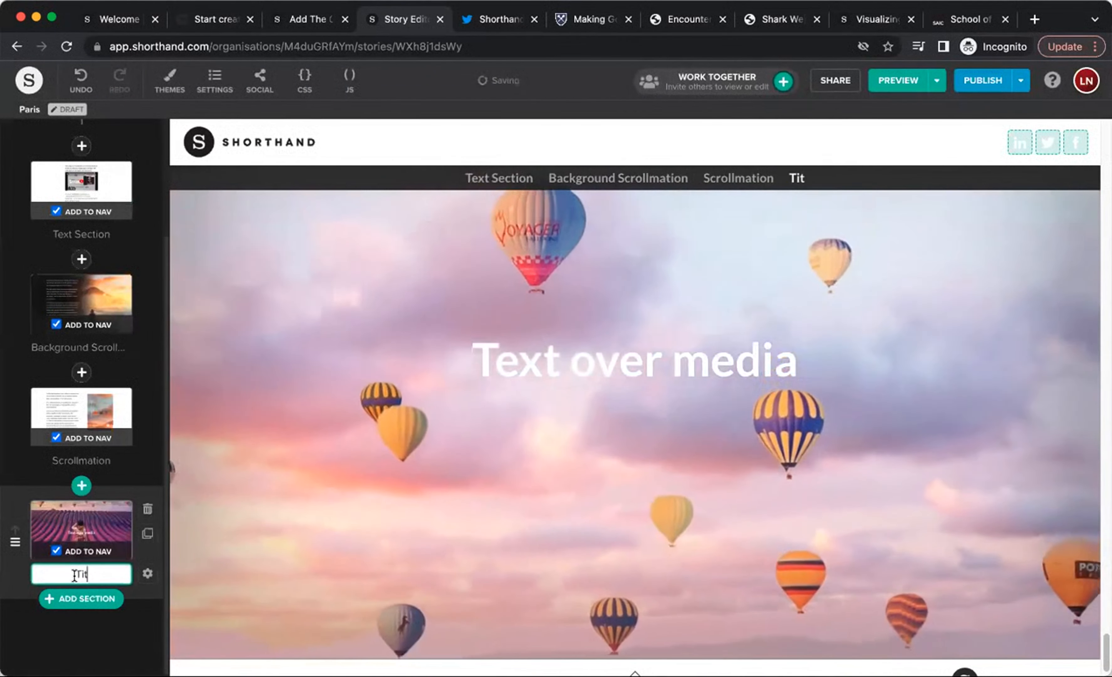
key("BackSpace")
key("BackSpace")
key("BackSpace")
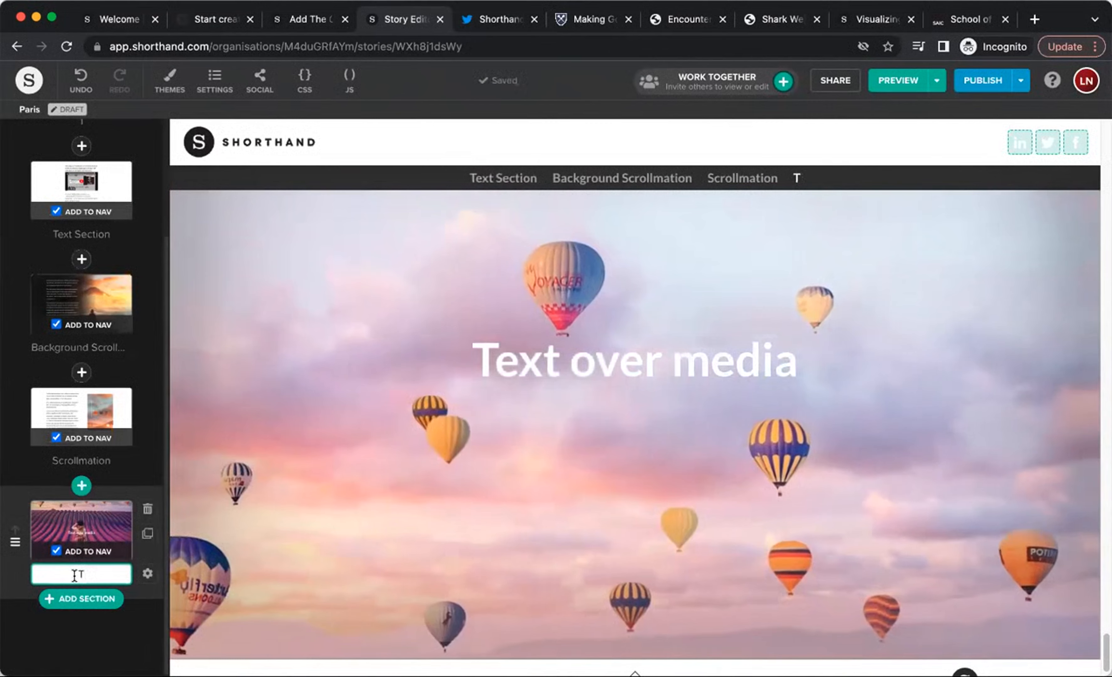
type("ext over M")
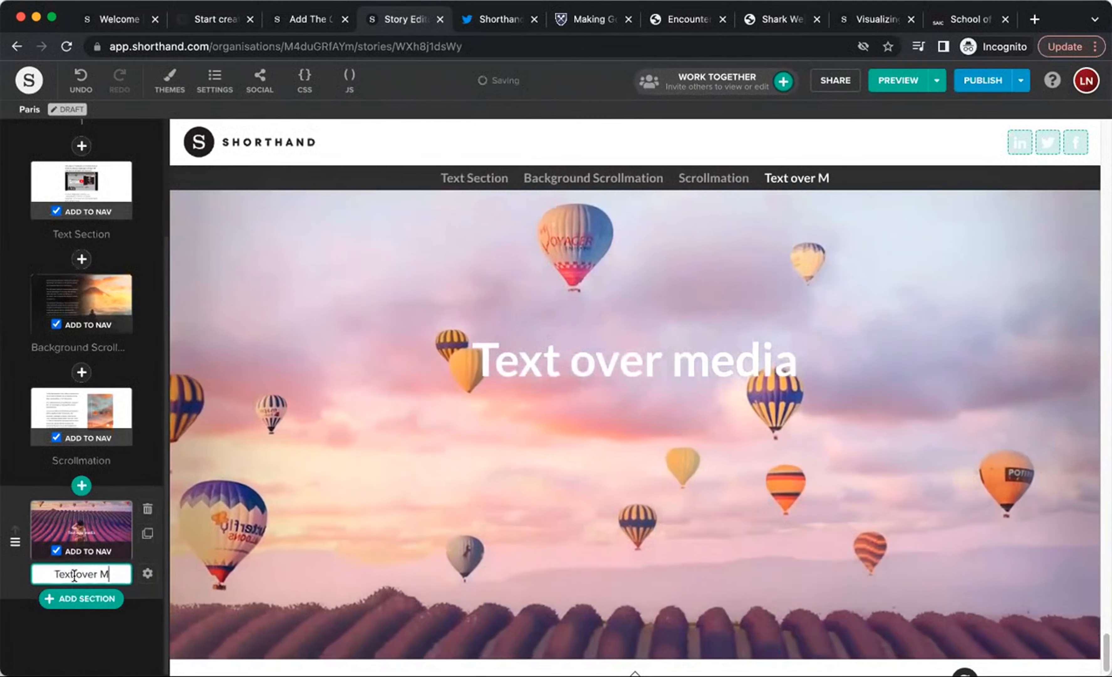
type("edia")
left_click(110, 641)
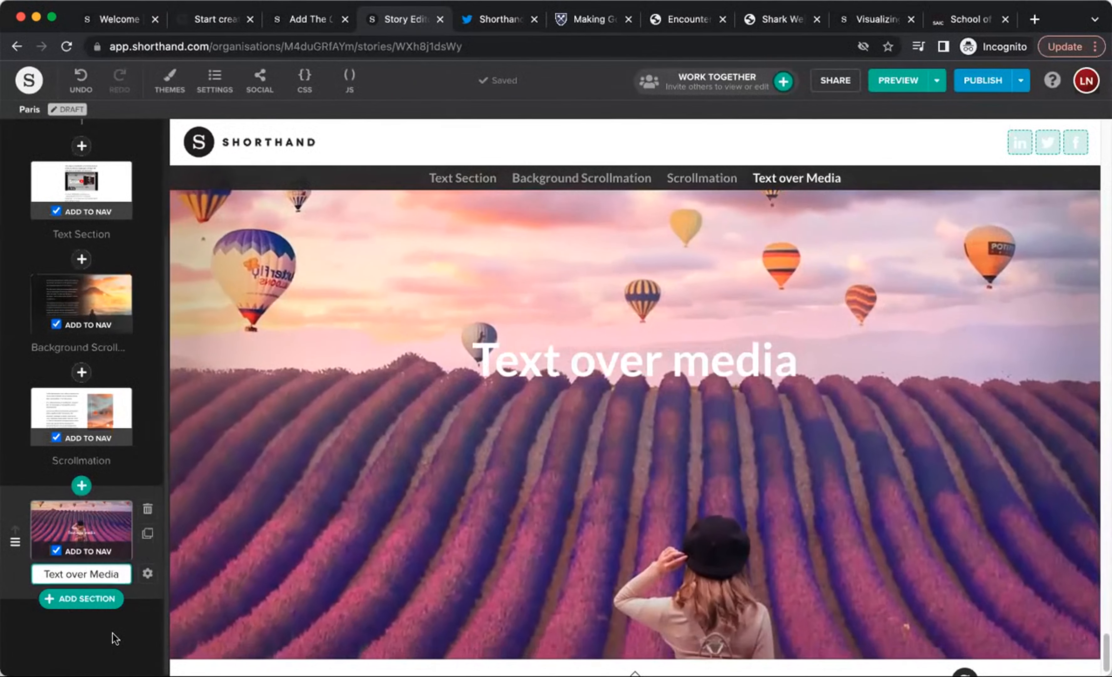
Step: Add a Reveal section after the Text over Media section
left_click(81, 599)
scroll(766, 257, "down", 3)
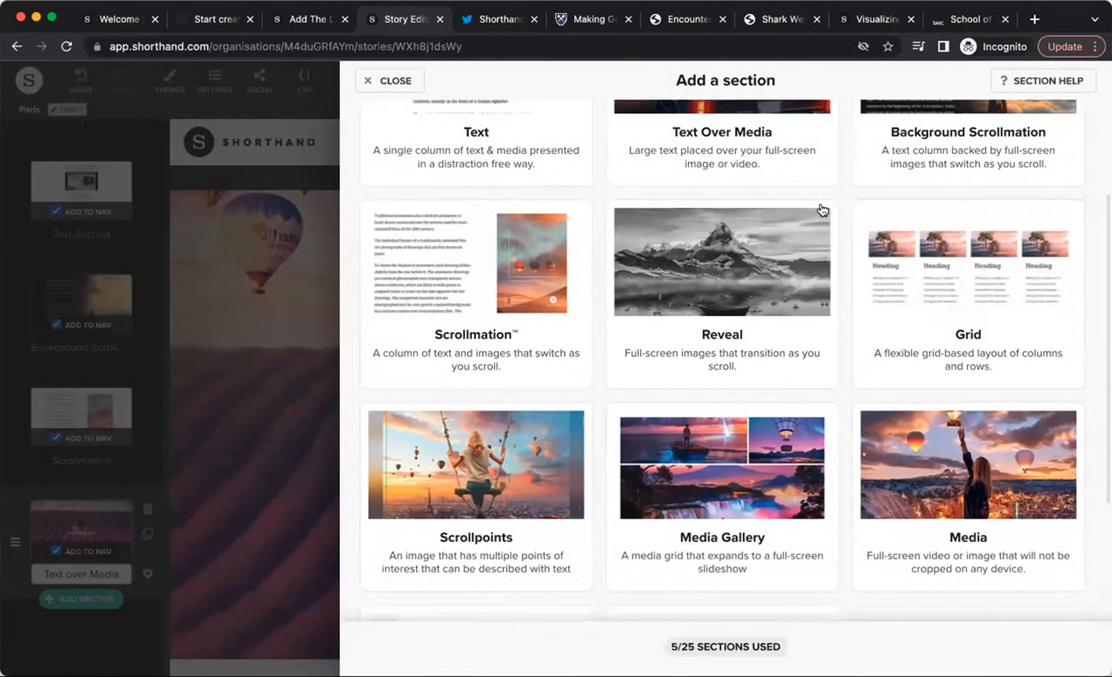
left_click(762, 299)
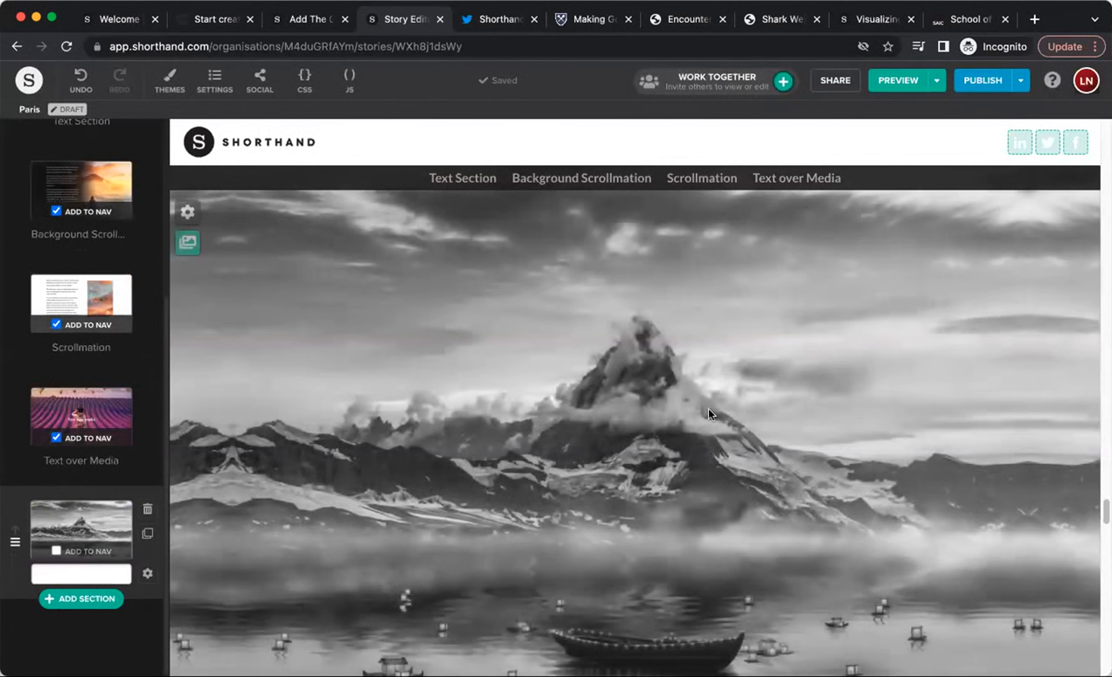
Step: Examine how the Reveal section's default mountain images transition while scrolling
scroll(703, 399, "down", 4)
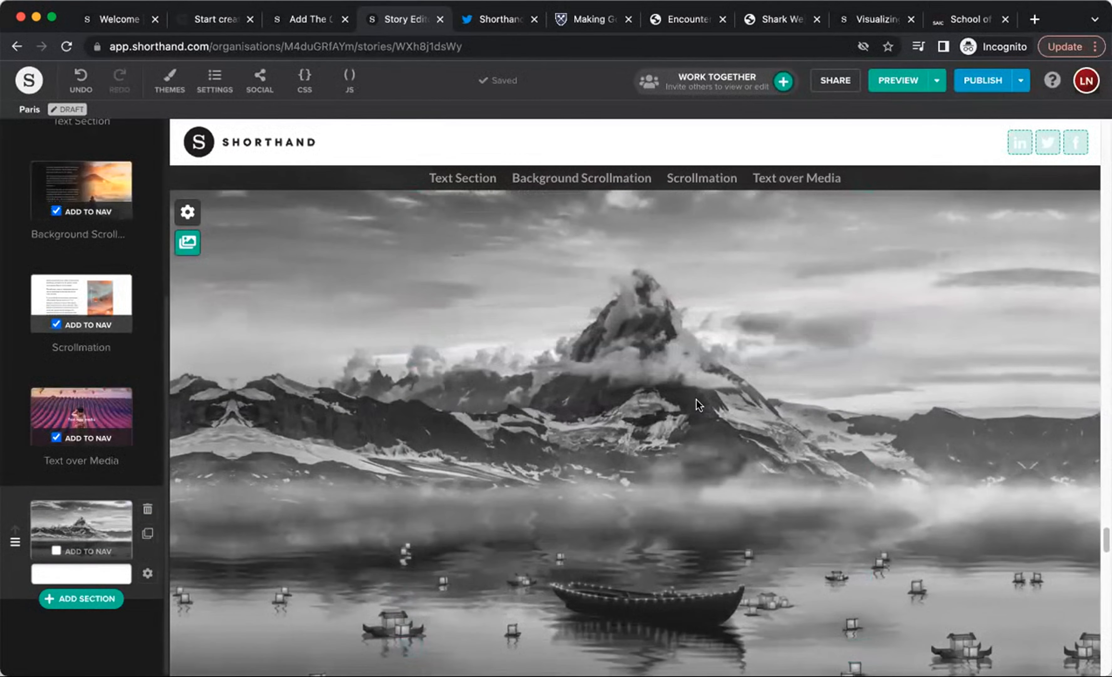
scroll(690, 413, "down", 3)
scroll(973, 419, "down", 3)
scroll(965, 426, "down", 1)
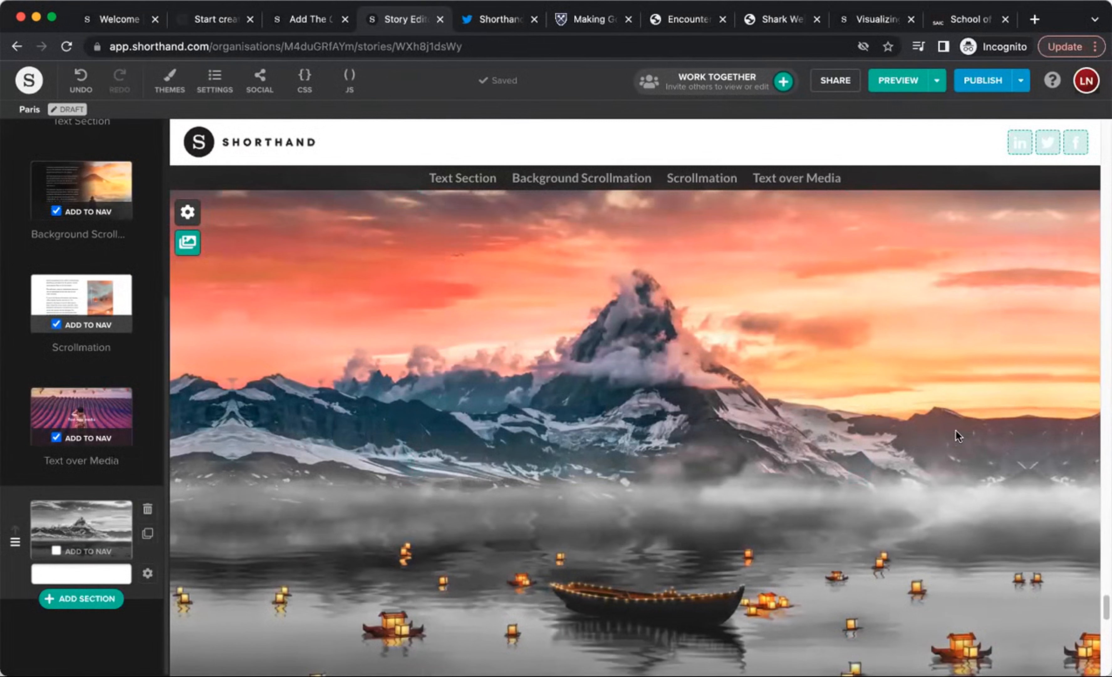
scroll(953, 437, "down", 1)
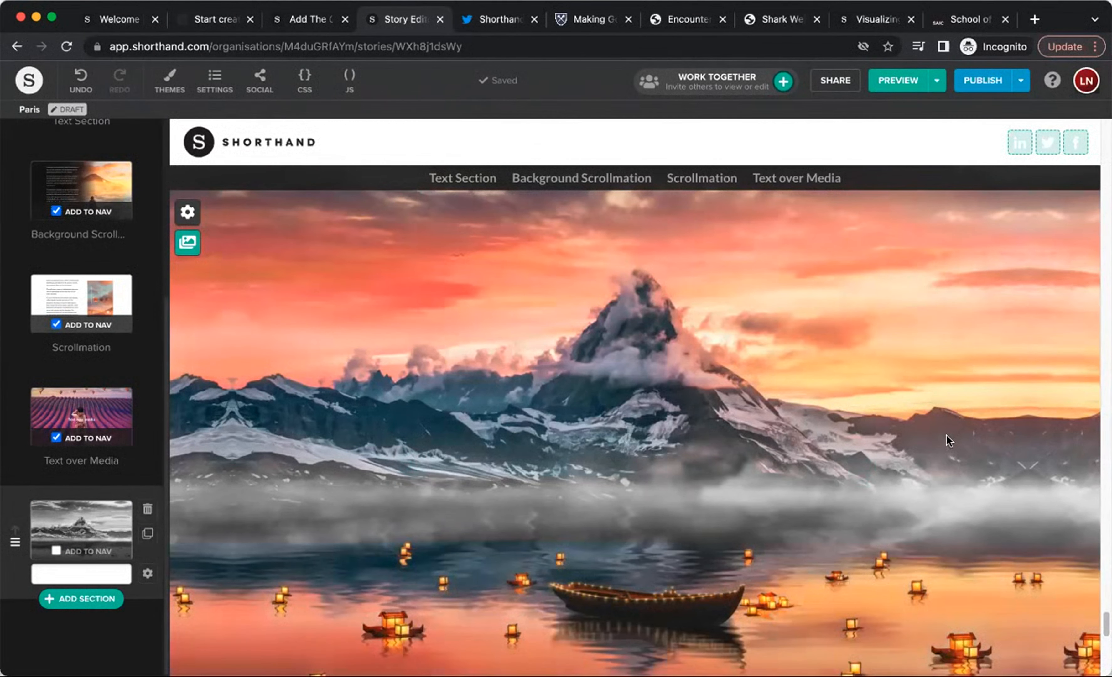
scroll(945, 435, "down", 2)
scroll(941, 435, "up", 2)
scroll(924, 434, "up", 2)
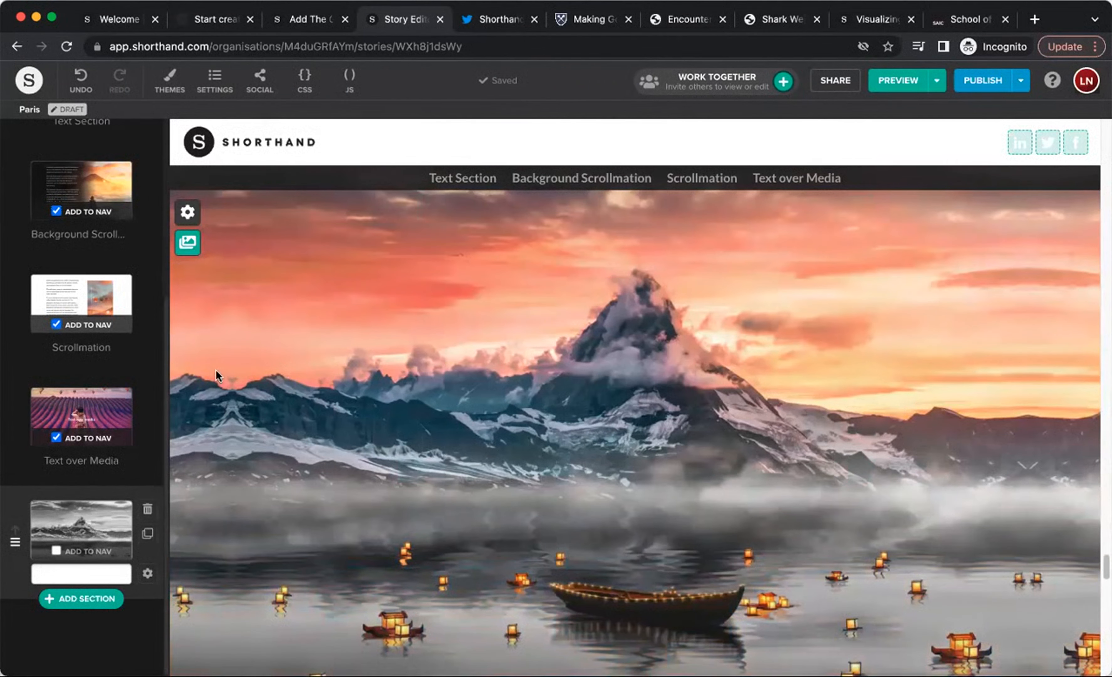
Step: Delete all default images from the Reveal section and upload the daytime and night-time city skyline images
left_click(187, 245)
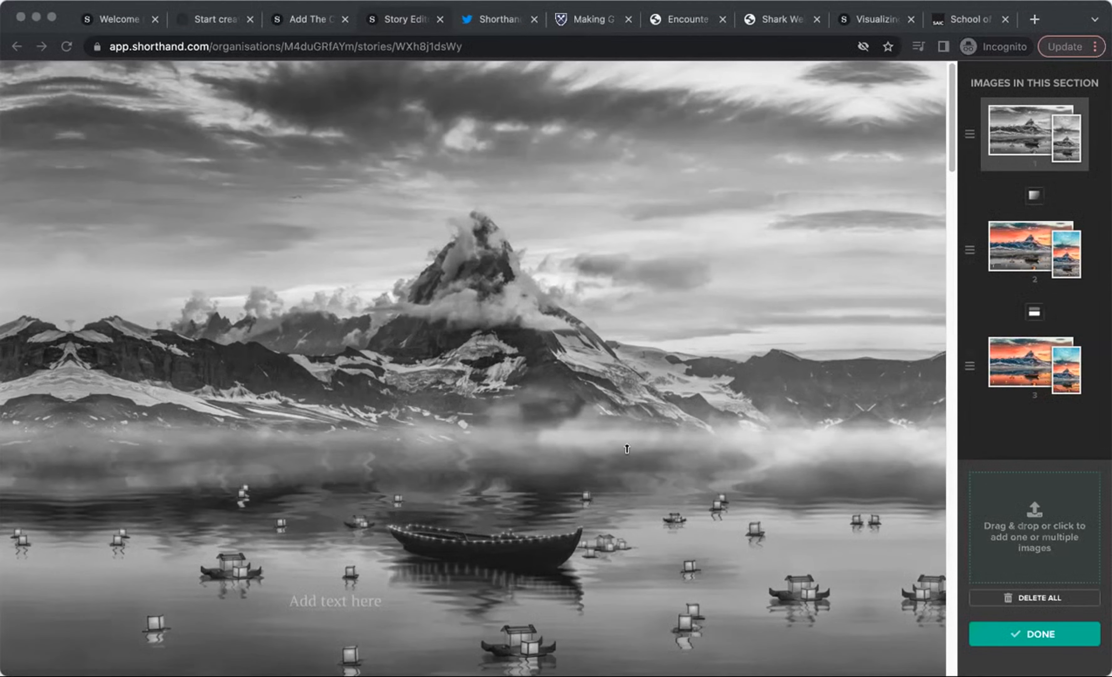
left_click(1051, 598)
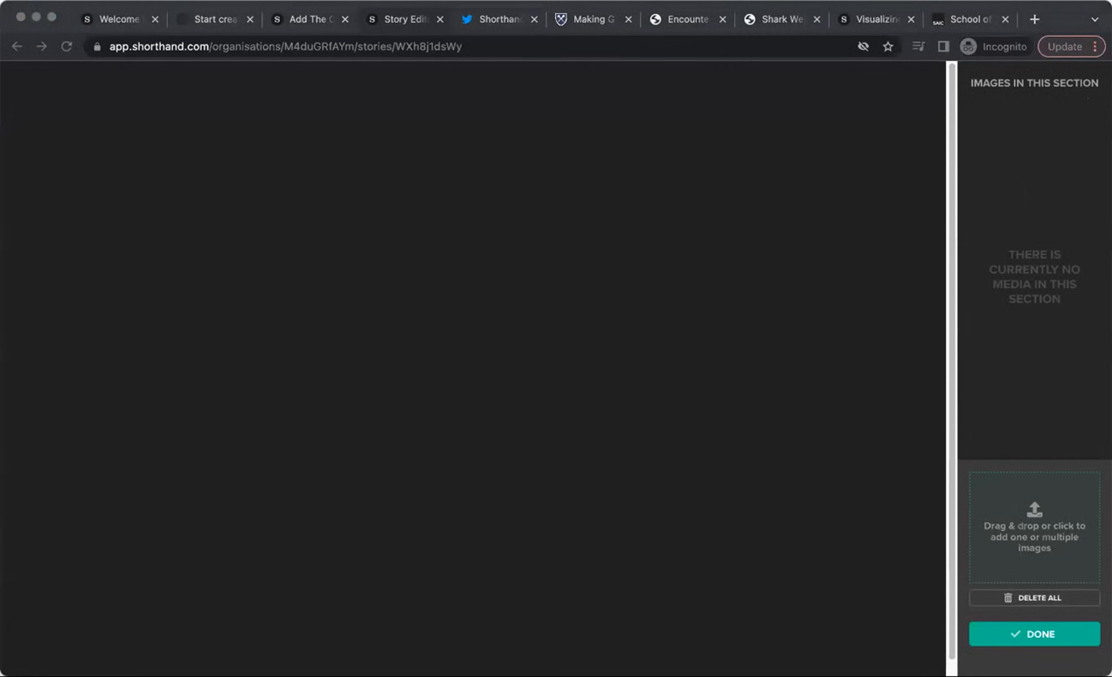
left_click_drag(911, 438, 1001, 507)
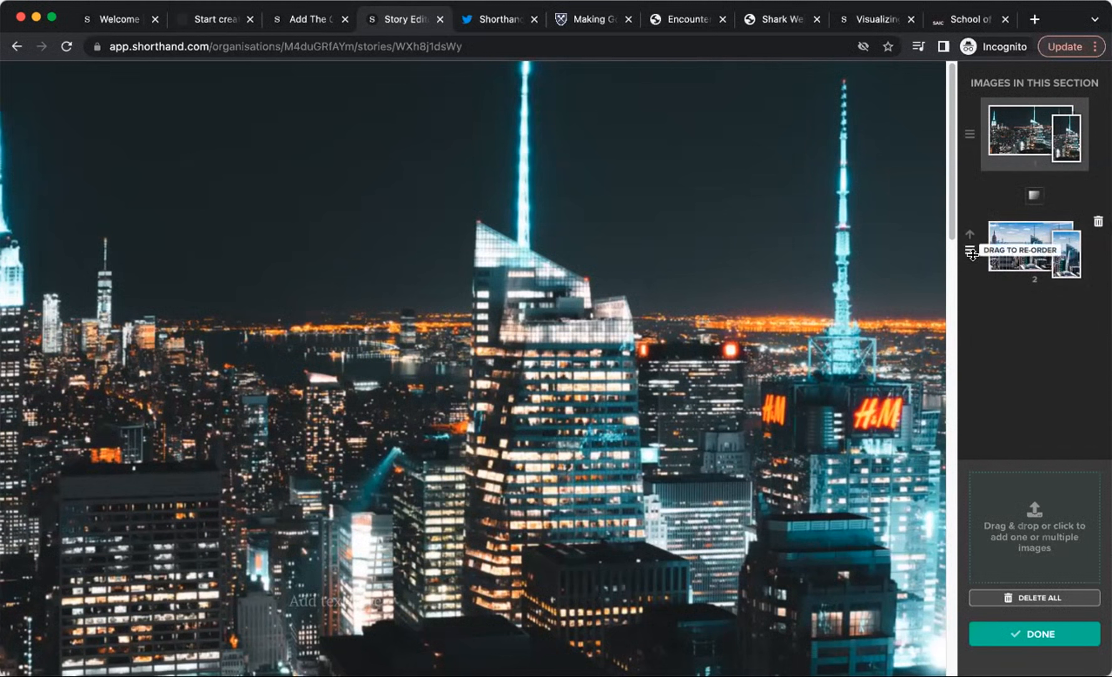
Step: Move the daytime skyline image to first place, change the transition between the two images and finish editing the section's media
left_click_drag(970, 251, 975, 167)
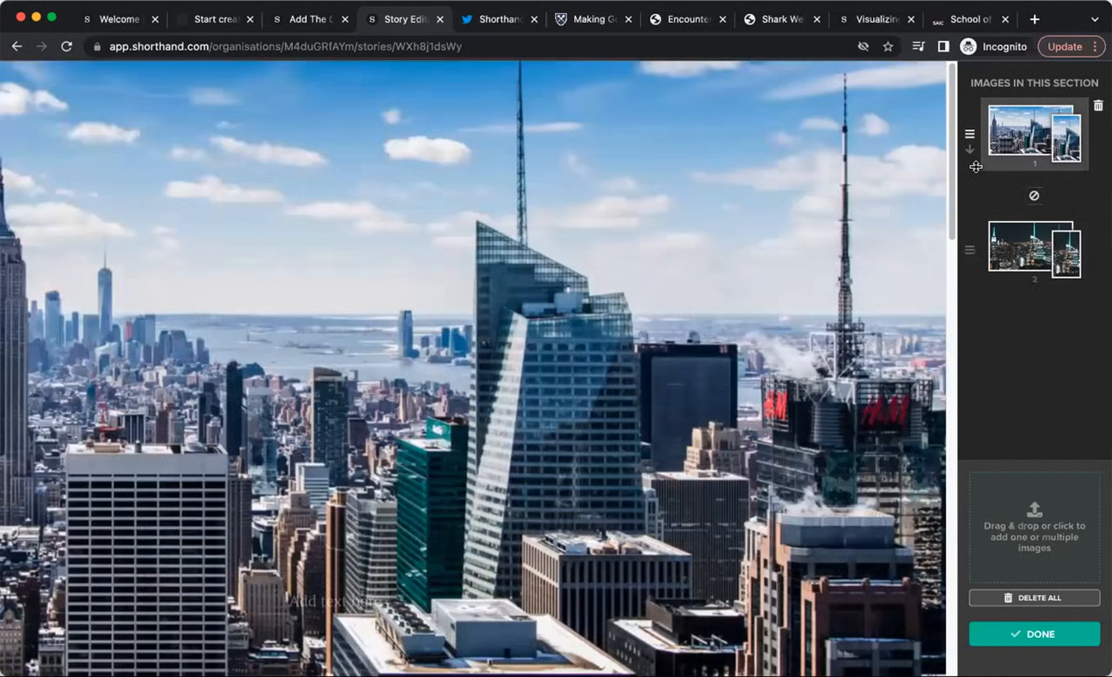
left_click(1035, 198)
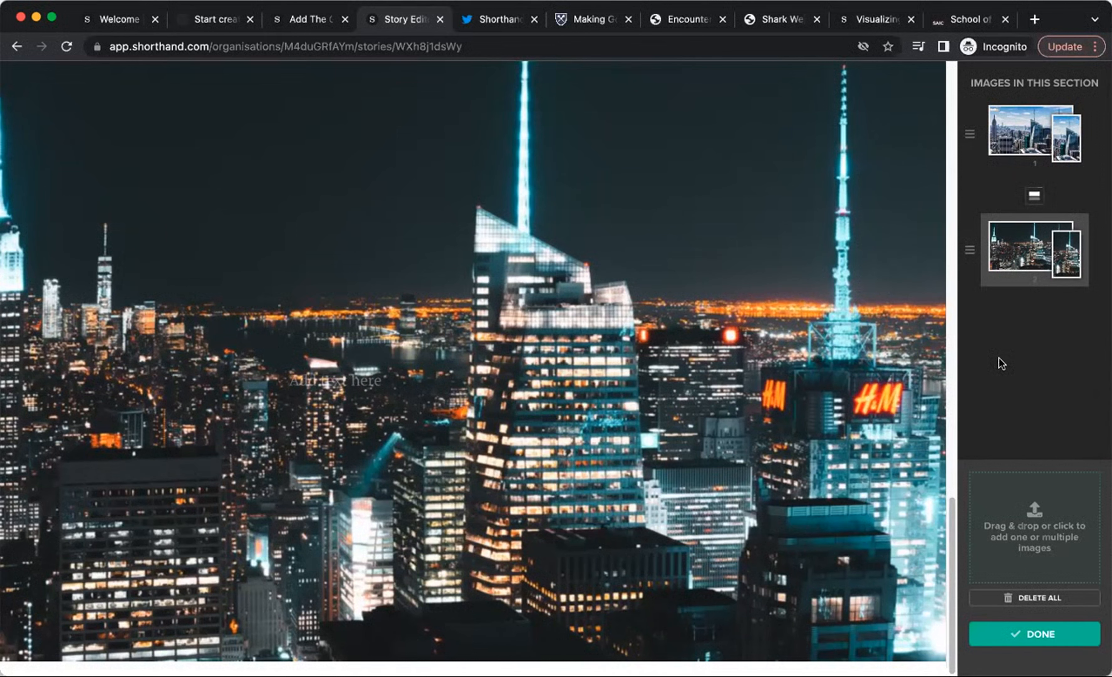
left_click(1042, 634)
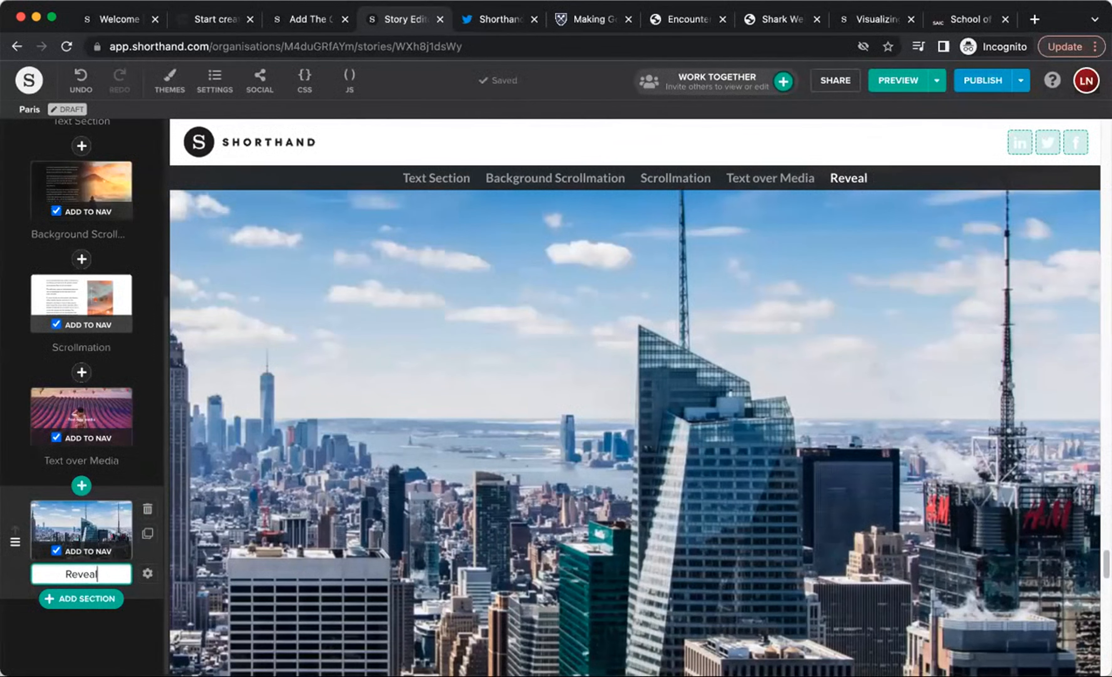
Step: Add a Text section after the Reveal section
left_click(66, 602)
left_click(519, 224)
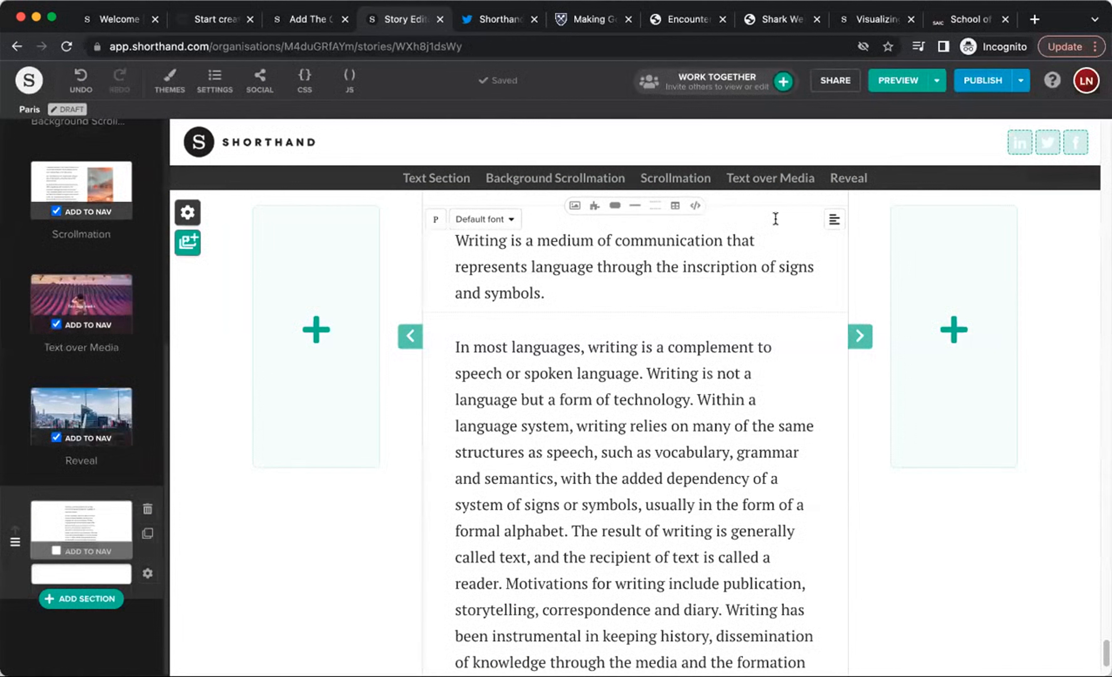
key("super+Tab")
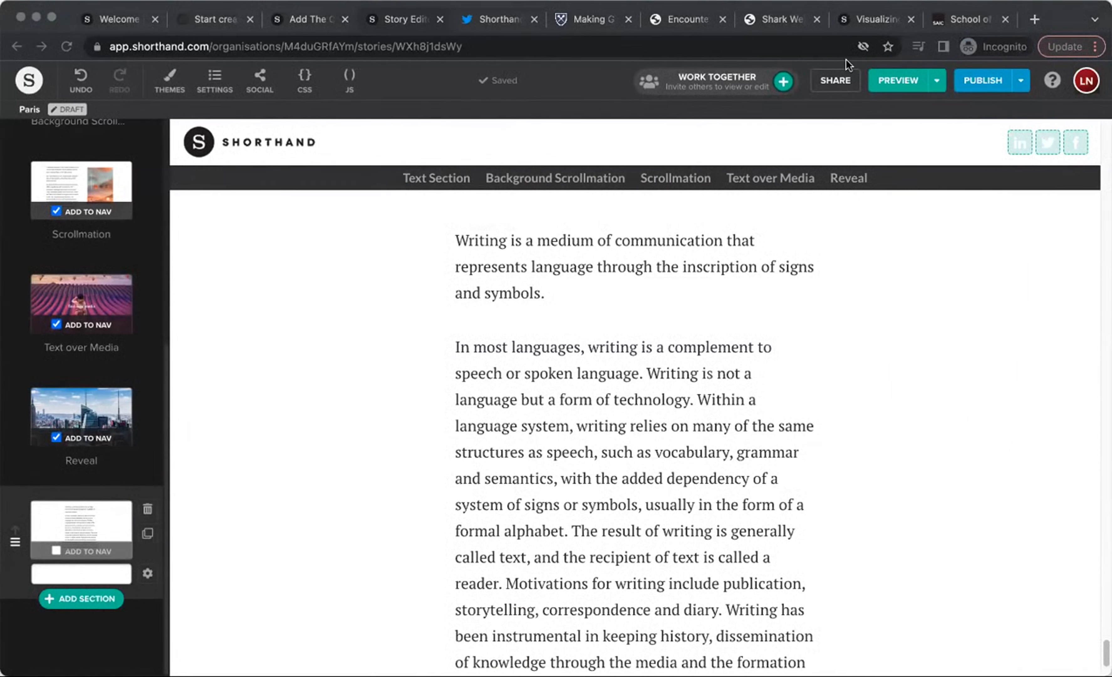
Step: Preview the Paris story and examine its title section and the first text section down to the Knowledge Base button
left_click(897, 80)
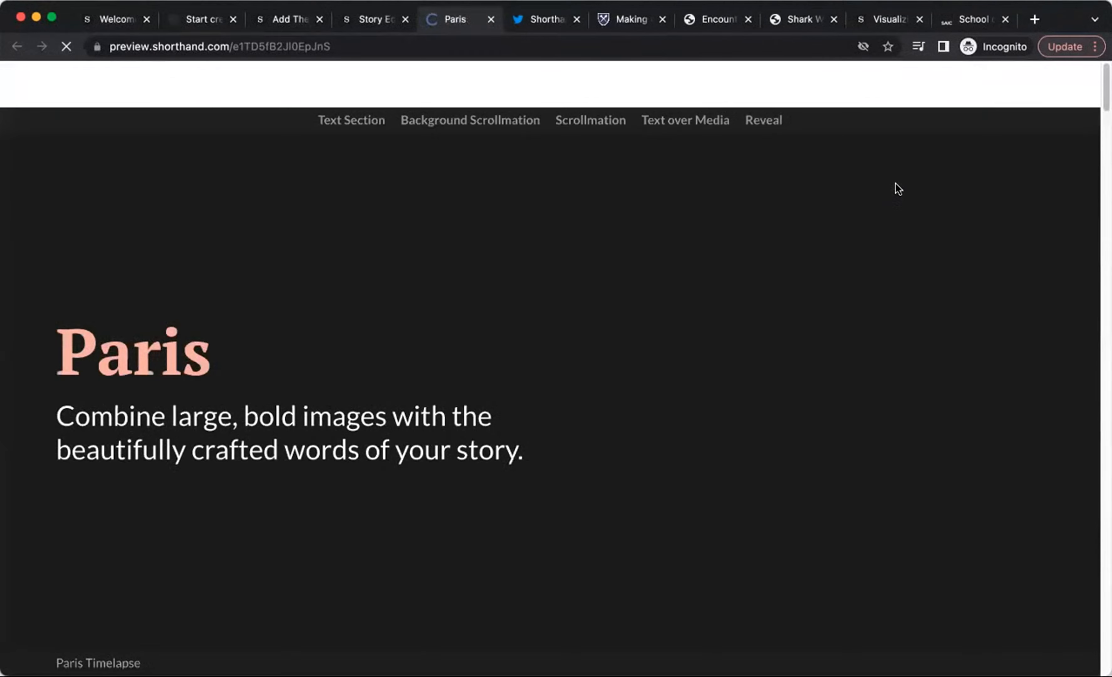
scroll(941, 239, "down", 6)
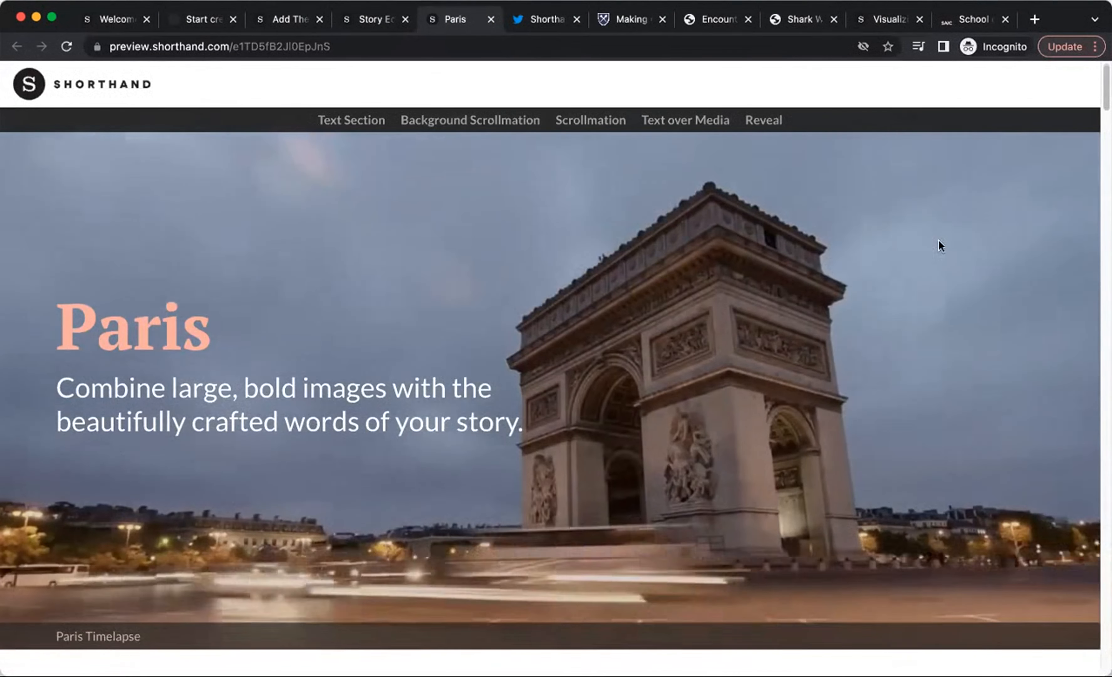
scroll(938, 260, "down", 10)
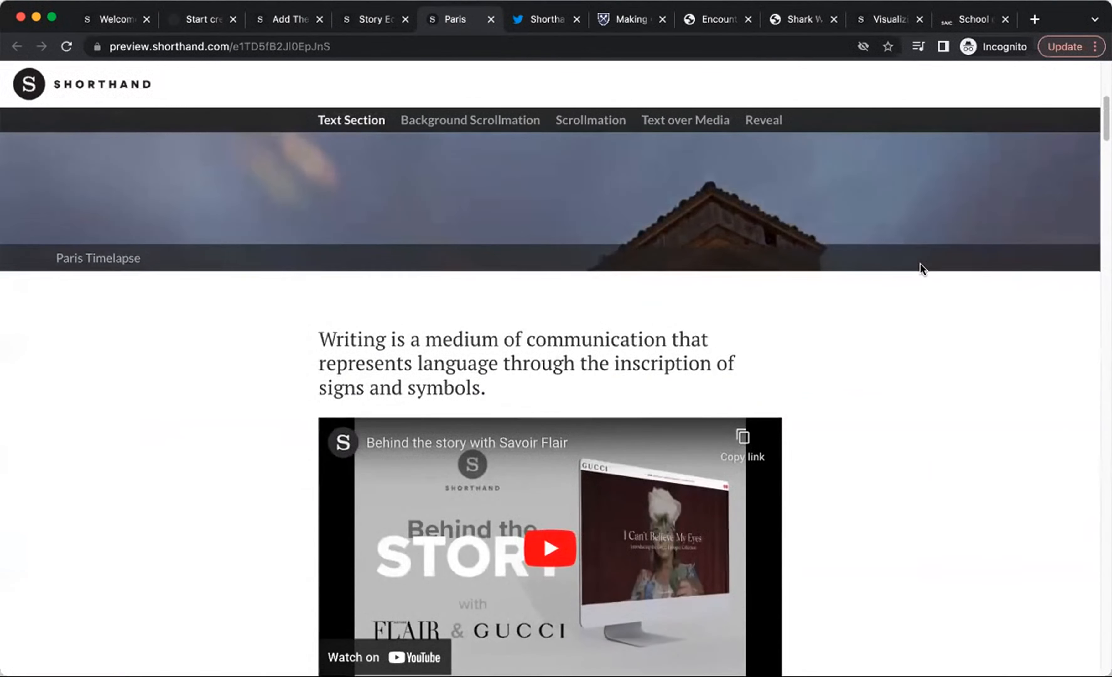
scroll(920, 275, "down", 10)
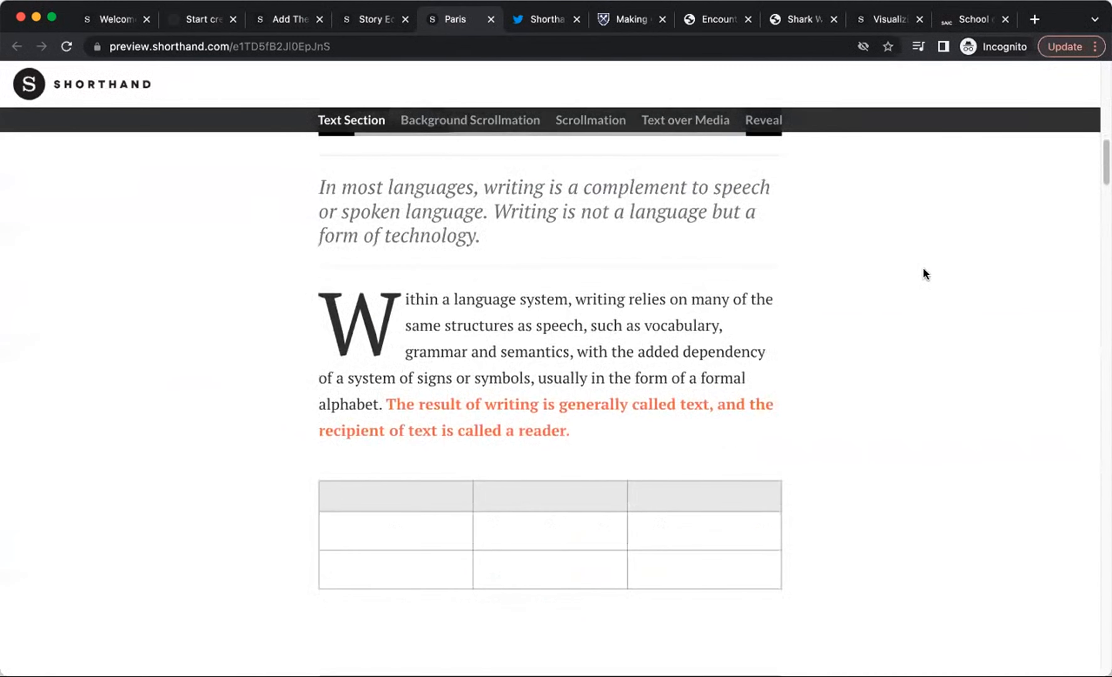
scroll(913, 285, "down", 3)
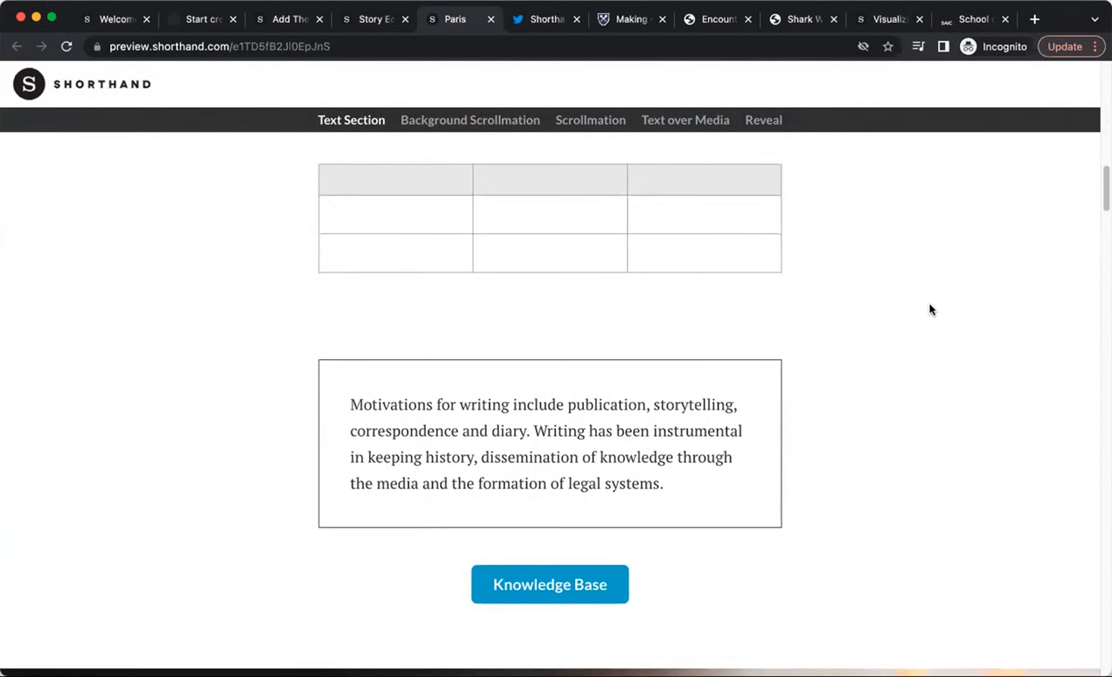
scroll(934, 309, "down", 2)
scroll(964, 308, "down", 1)
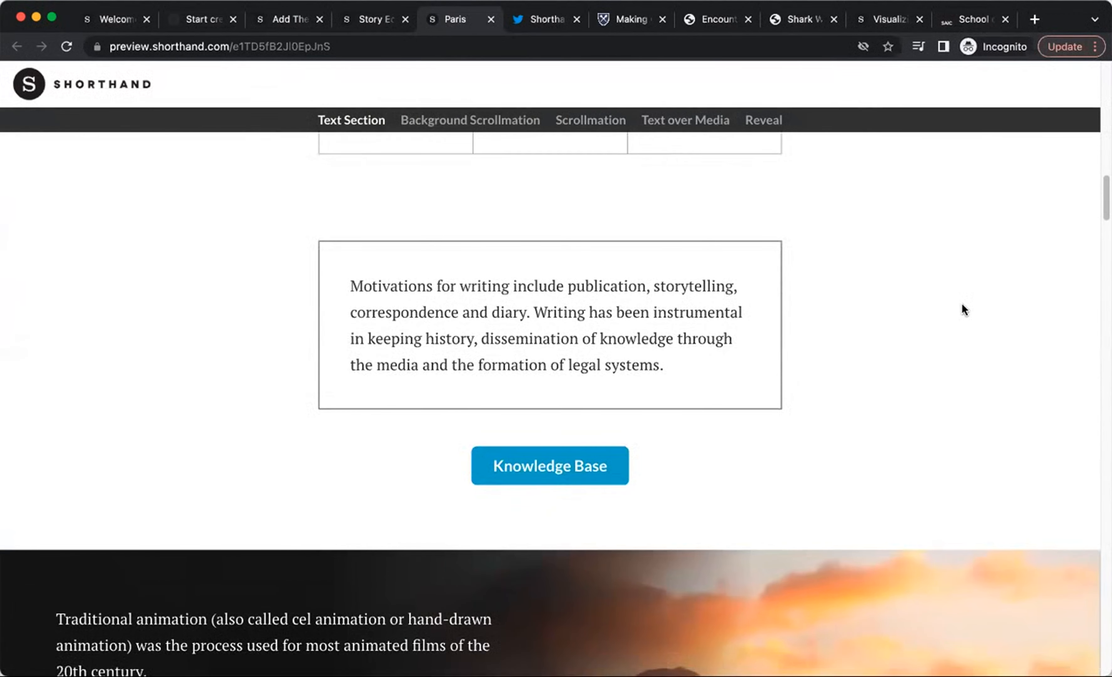
scroll(963, 309, "down", 1)
scroll(921, 339, "down", 4)
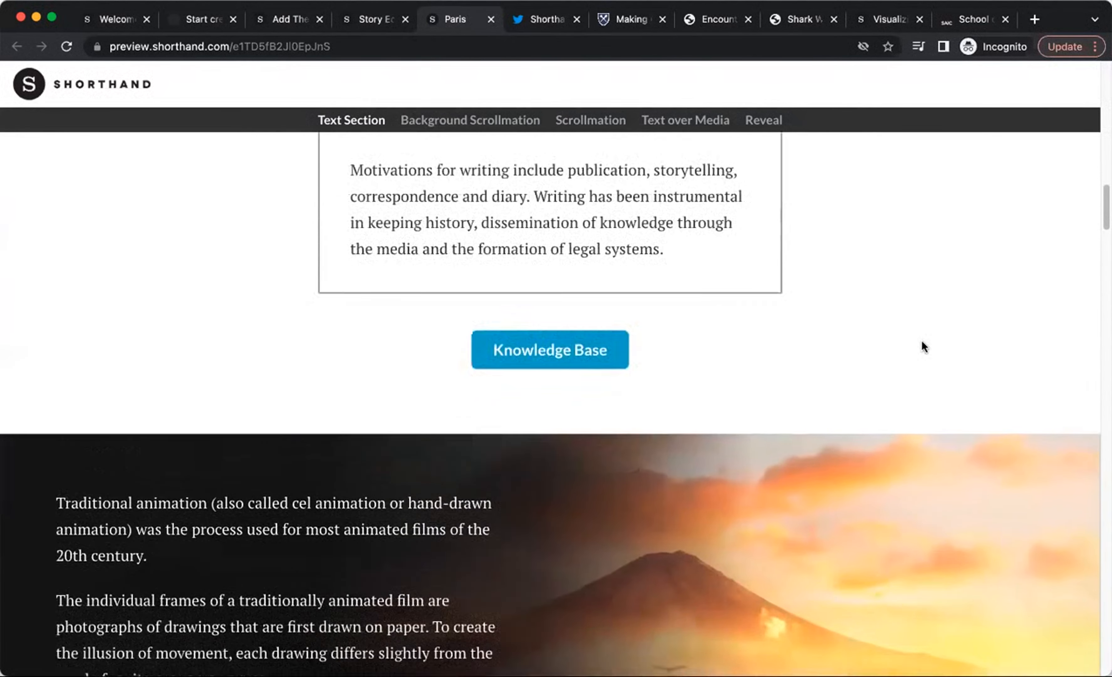
Step: Examine how the images animate in the preview's Background Scrollmation and Scrollmation sections
scroll(959, 297, "down", 3)
scroll(960, 294, "down", 5)
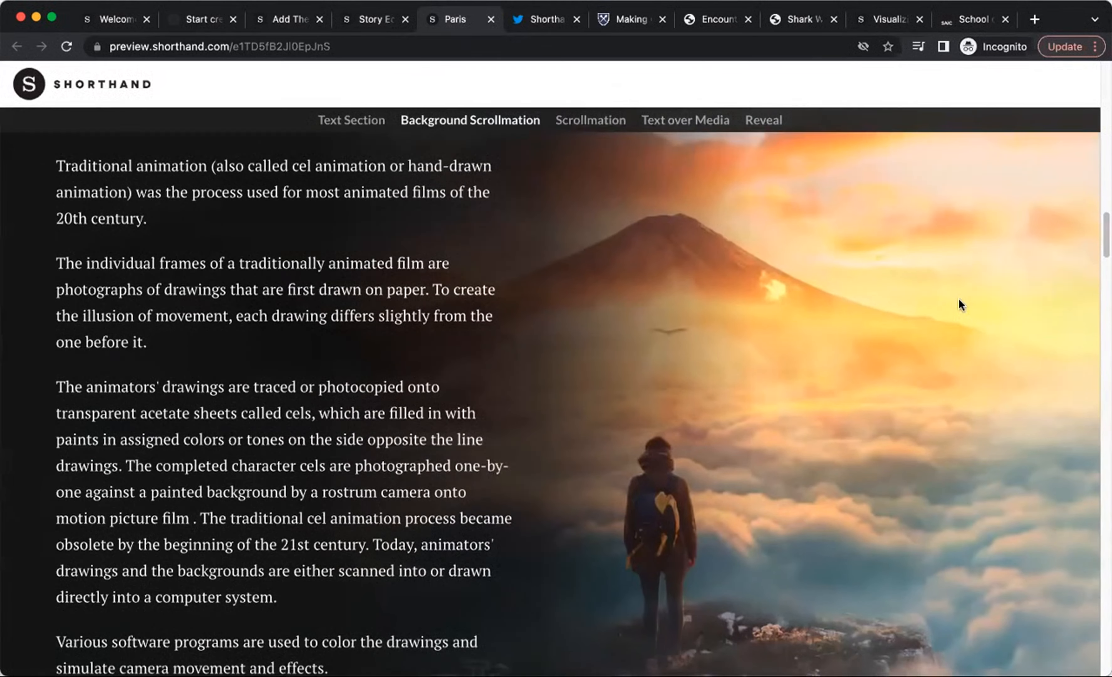
scroll(952, 314, "down", 2)
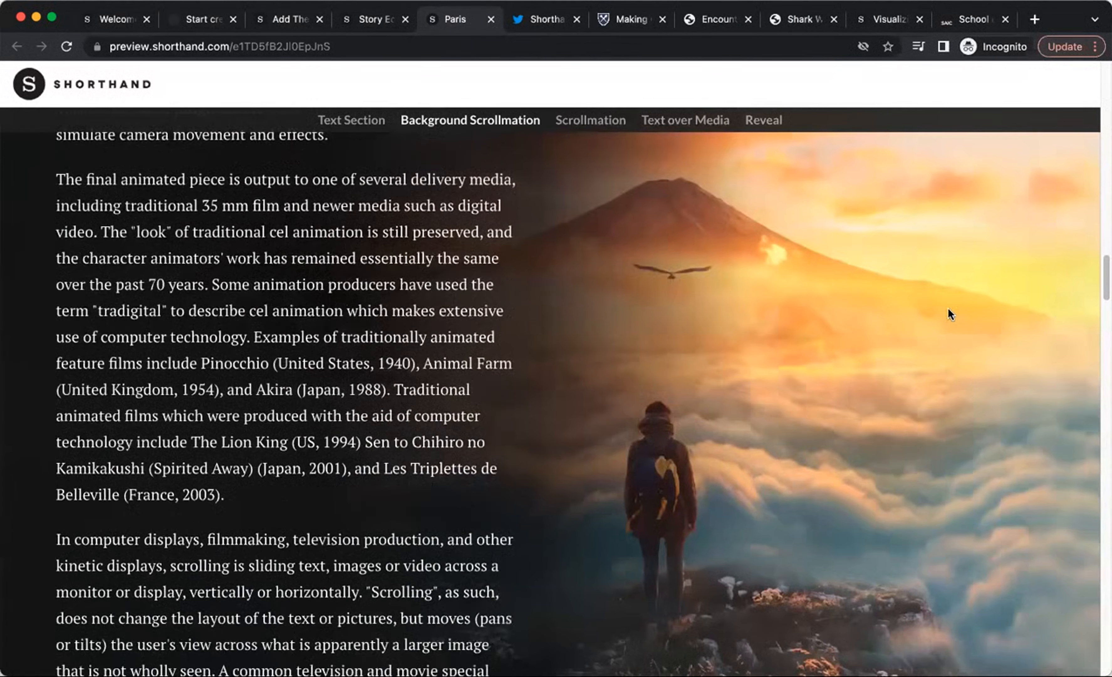
scroll(946, 312, "down", 6)
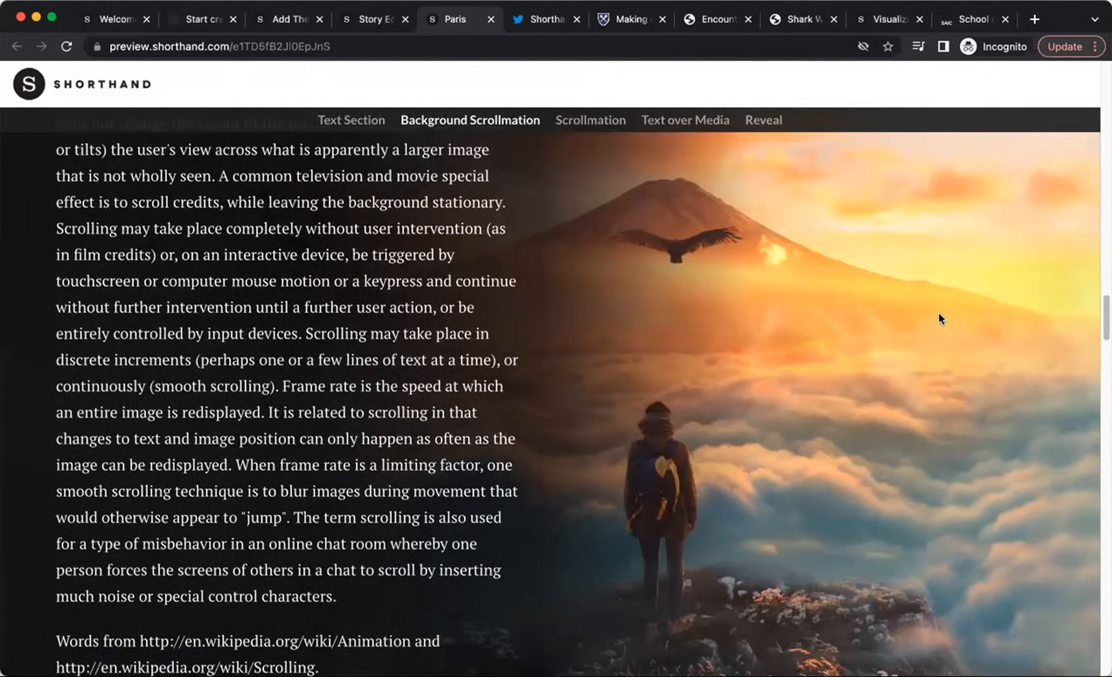
scroll(938, 315, "down", 6)
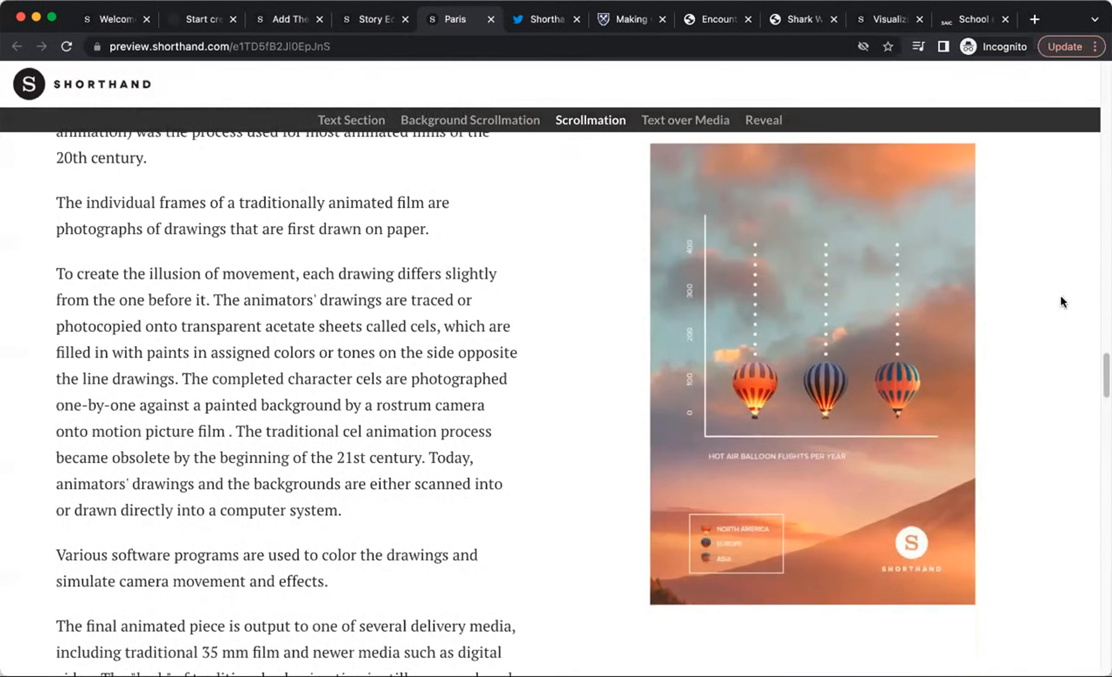
scroll(1053, 305, "down", 7)
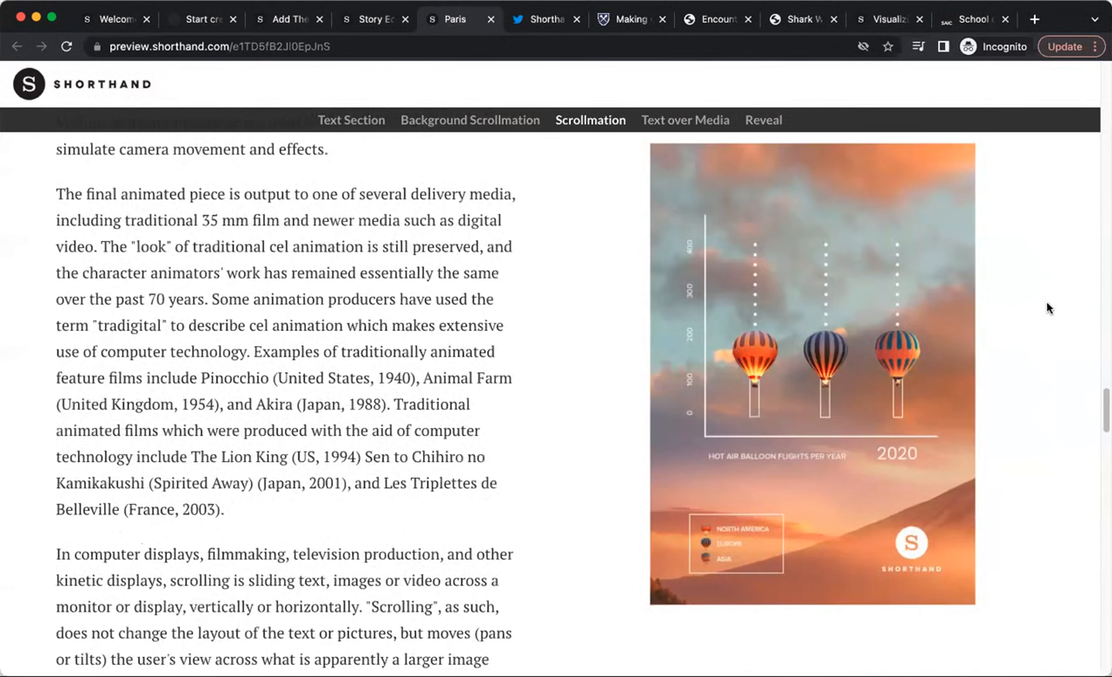
scroll(1047, 306, "down", 8)
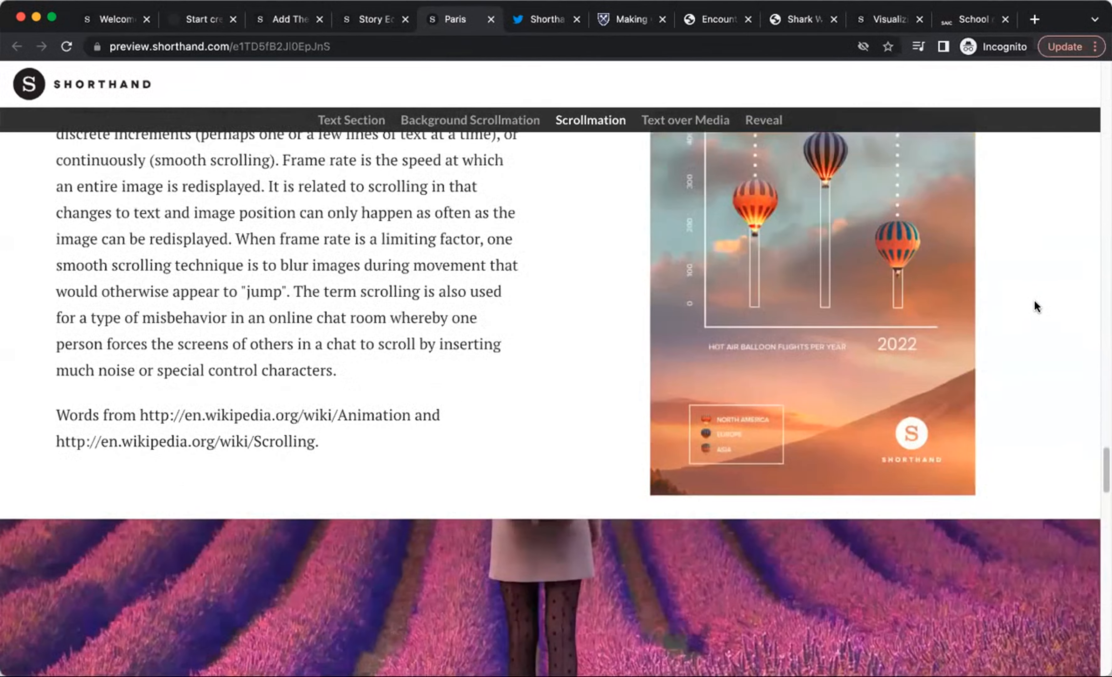
Step: Review the Text over Media, Reveal and closing text sections in the preview, and close the preview
scroll(1025, 301, "down", 4)
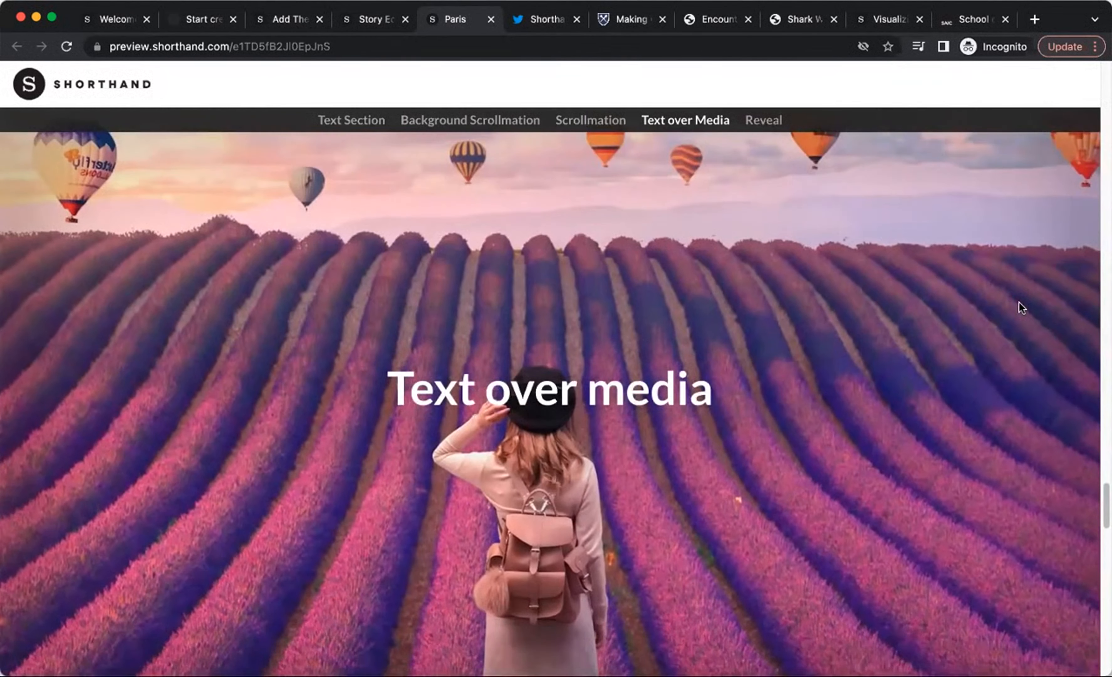
scroll(1019, 297, "down", 6)
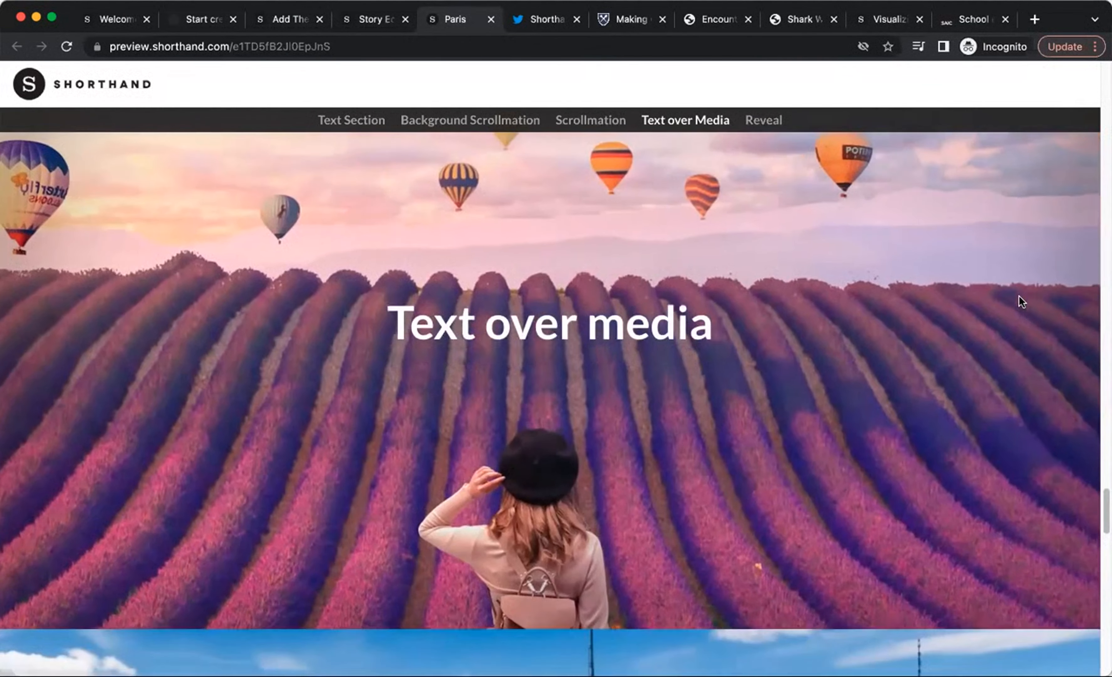
scroll(1014, 301, "down", 6)
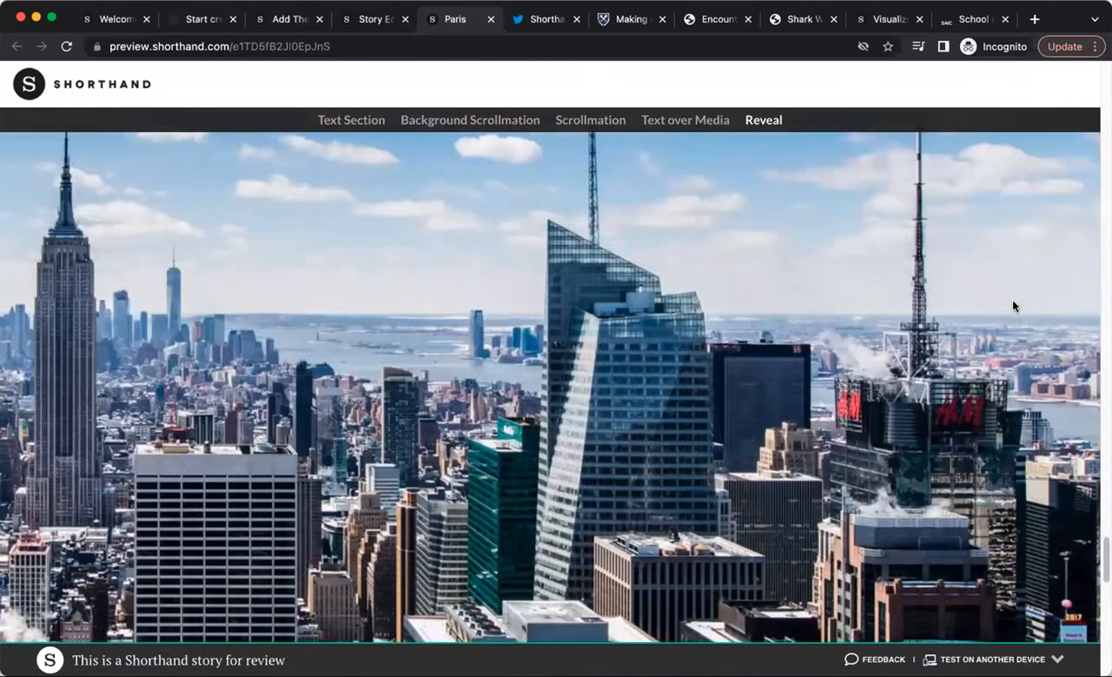
scroll(1015, 308, "down", 6)
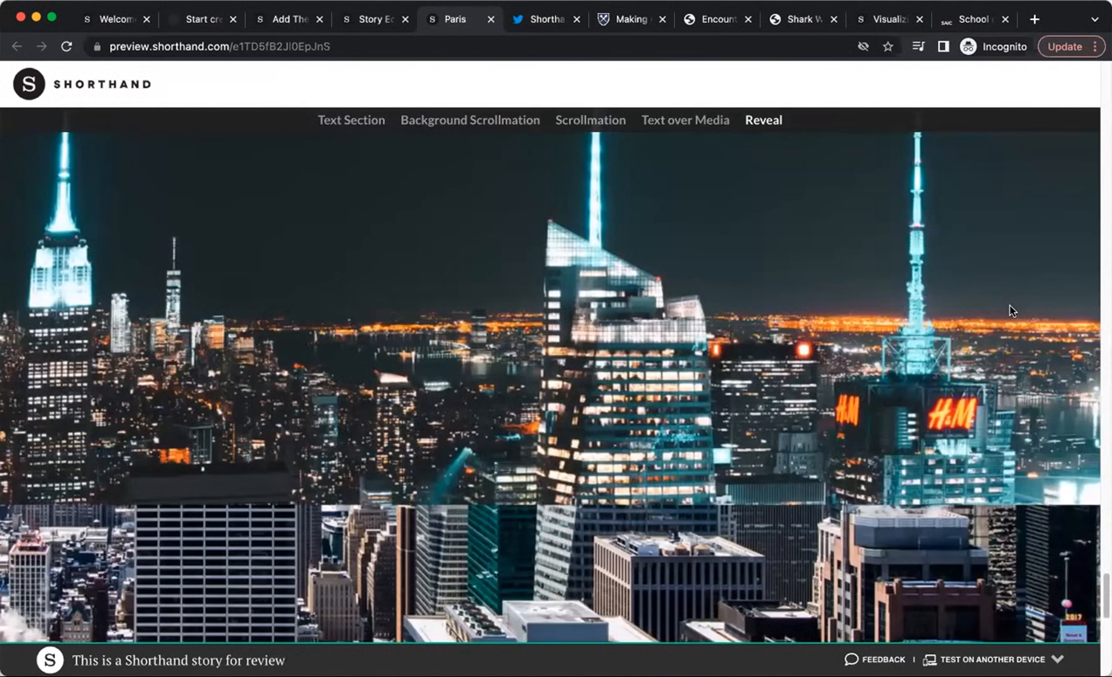
scroll(1008, 310, "down", 6)
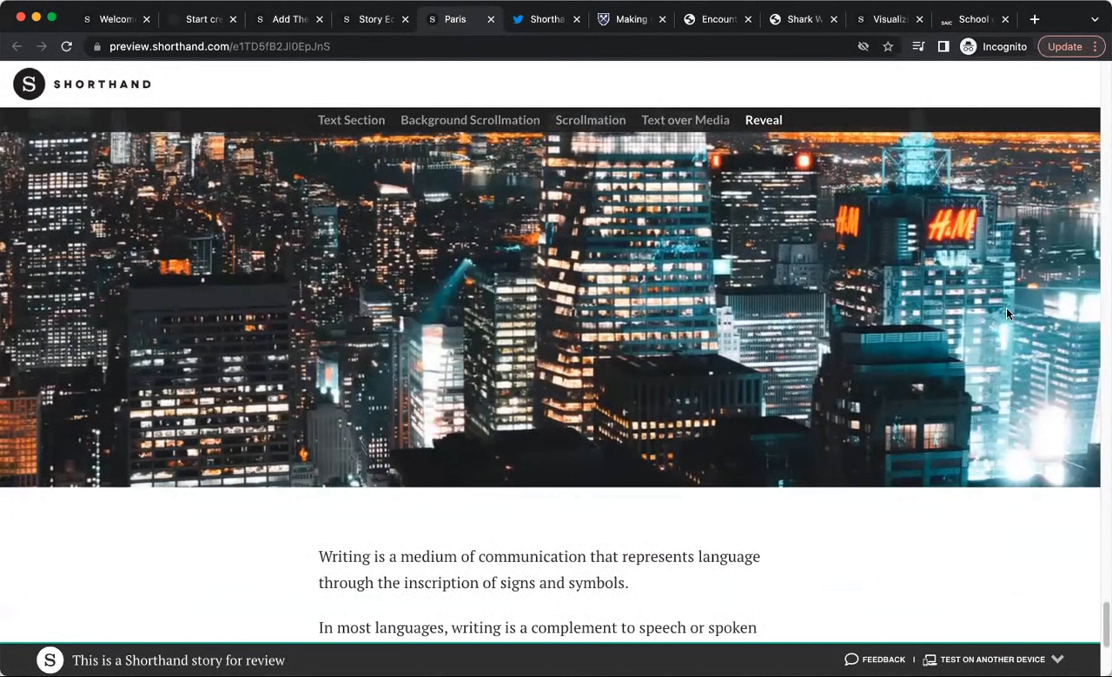
scroll(1009, 314, "down", 1)
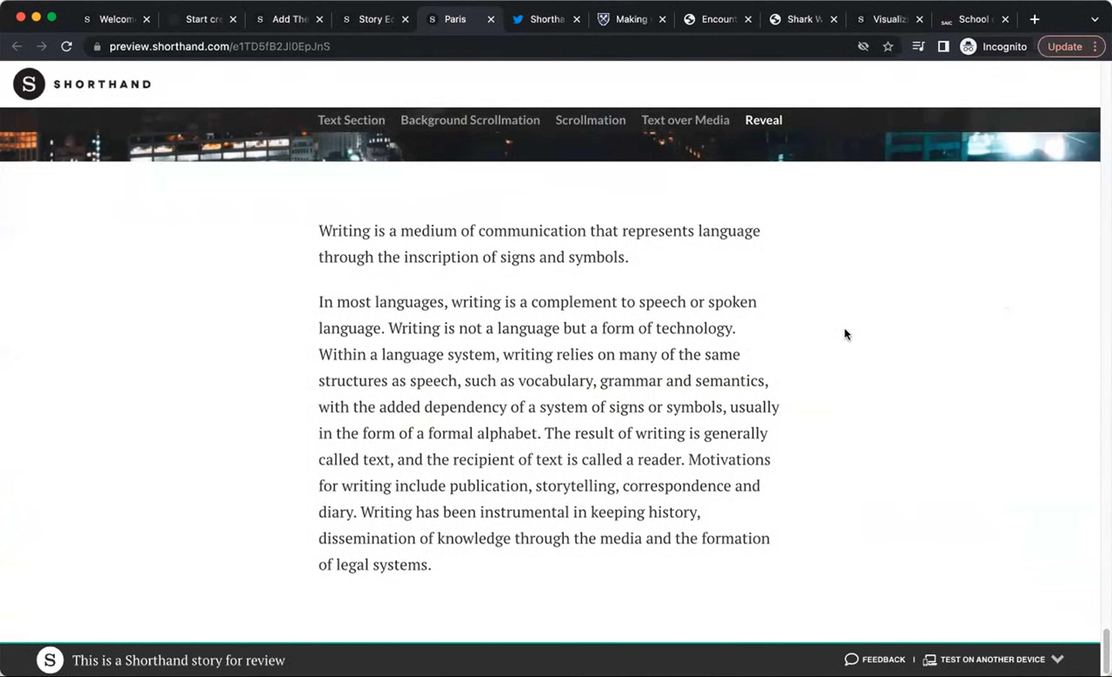
key("super+w")
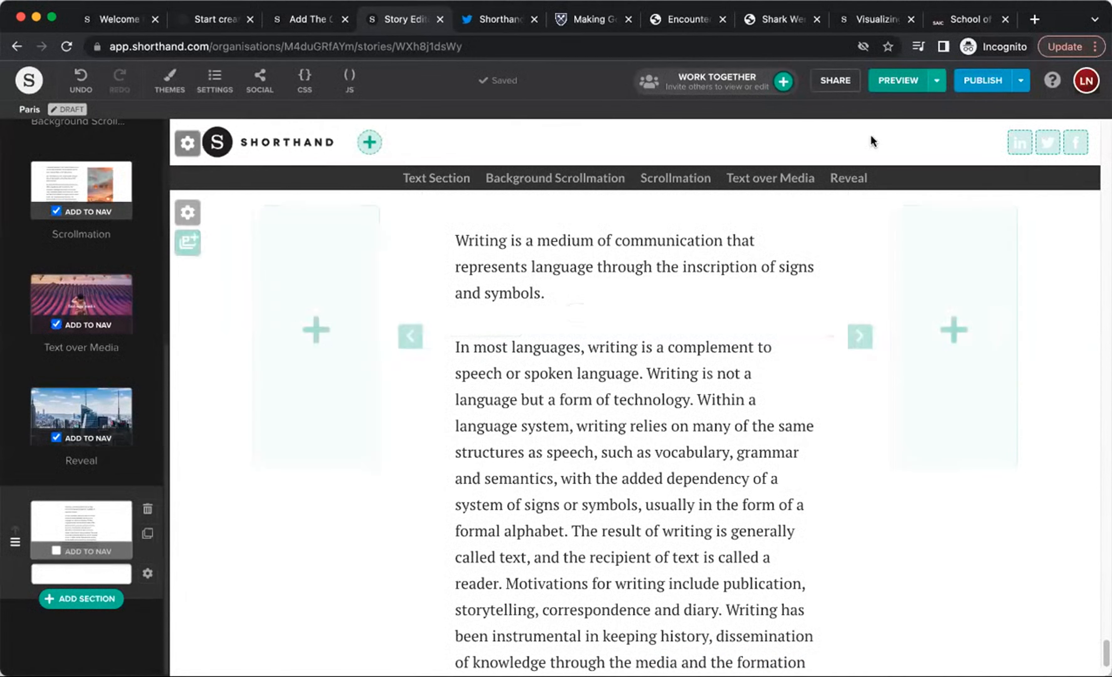
Step: Open the story's device size preview for phone and examine the title and first text sections
left_click(938, 83)
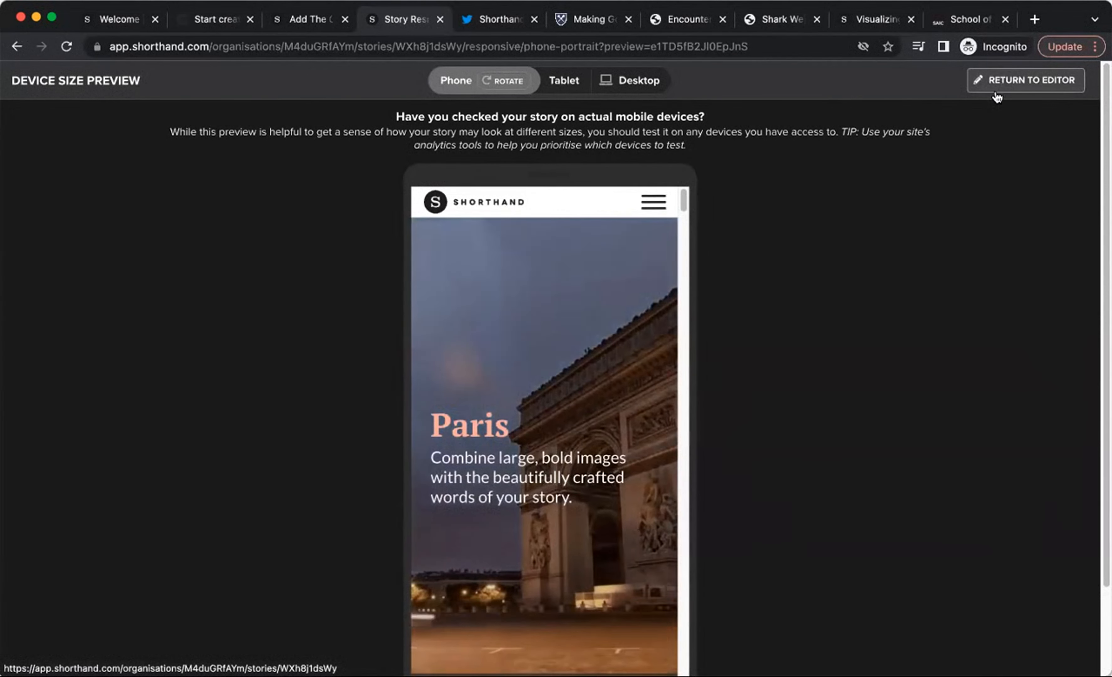
scroll(580, 296, "down", 2)
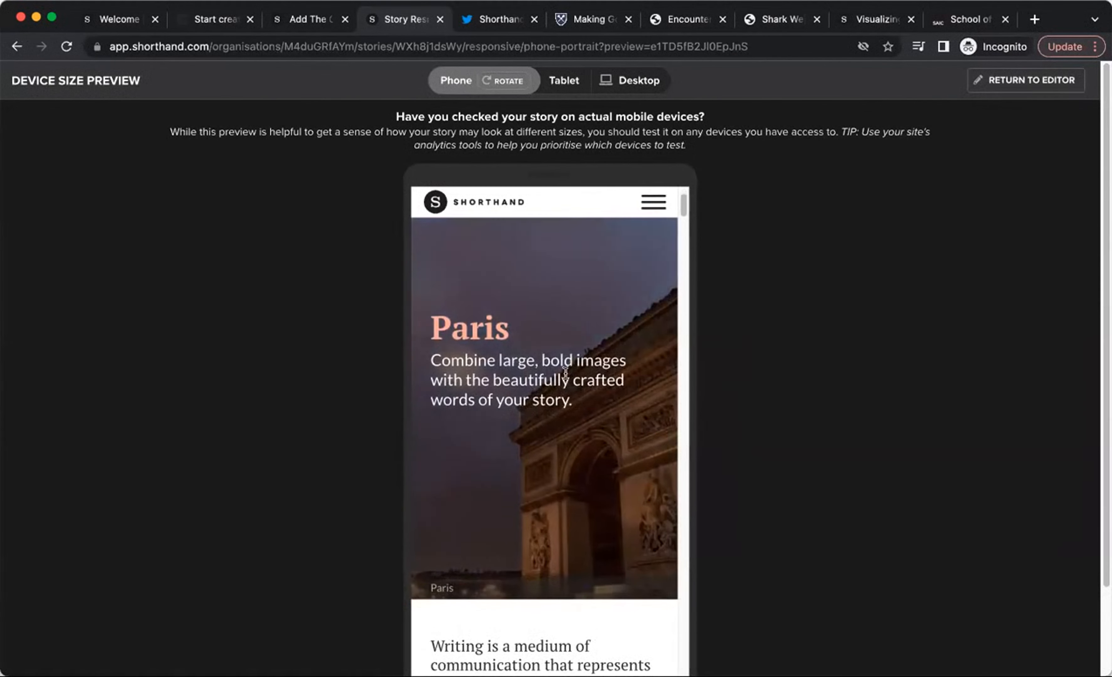
scroll(576, 379, "down", 5)
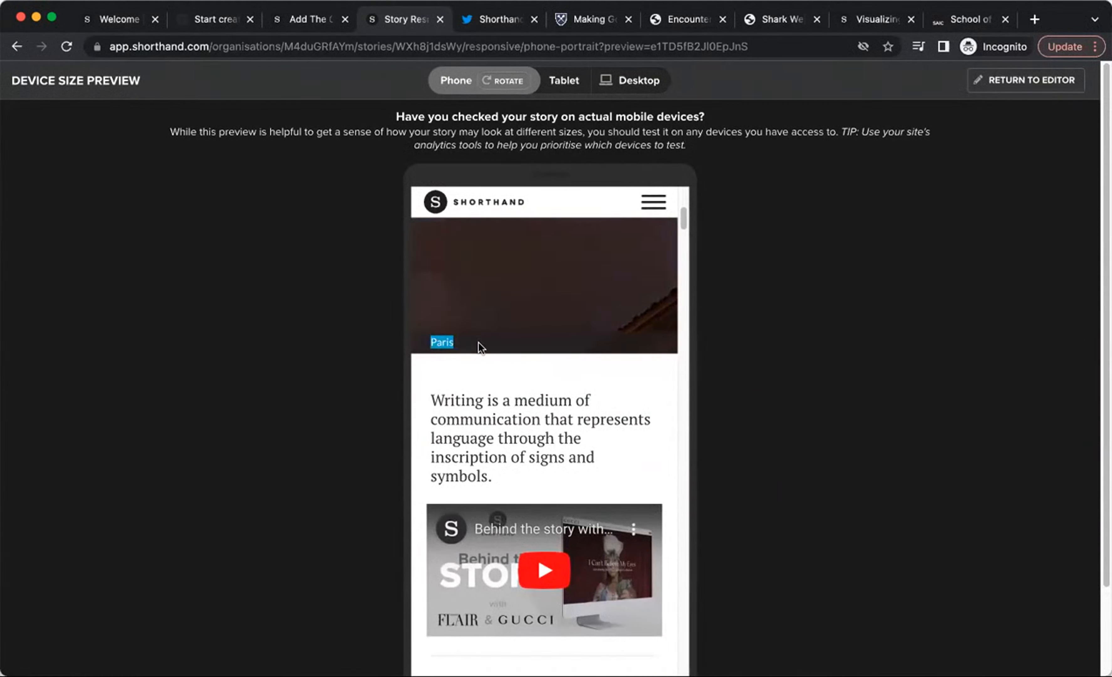
scroll(546, 386, "up", 5)
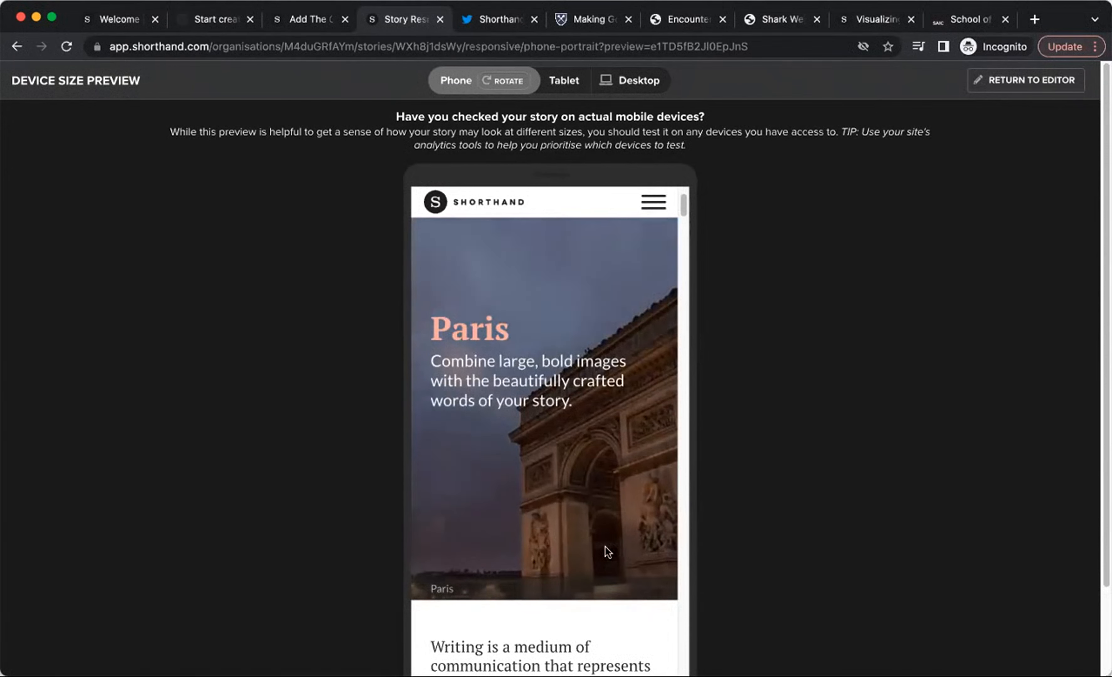
scroll(628, 505, "down", 2)
scroll(625, 478, "down", 15)
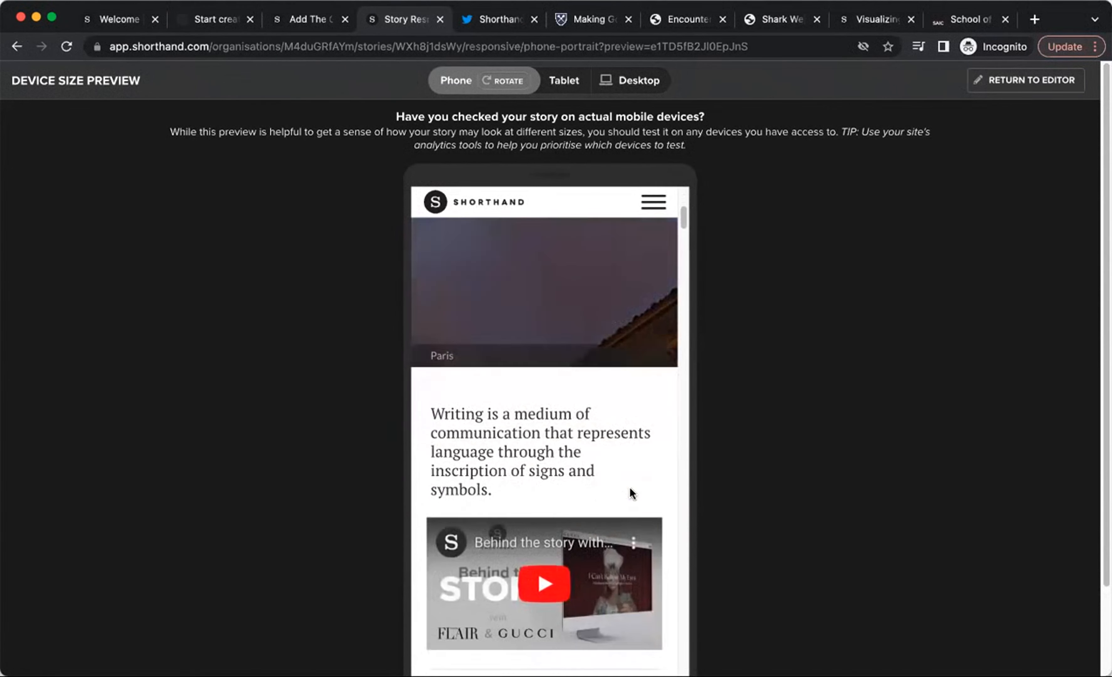
scroll(646, 499, "down", 15)
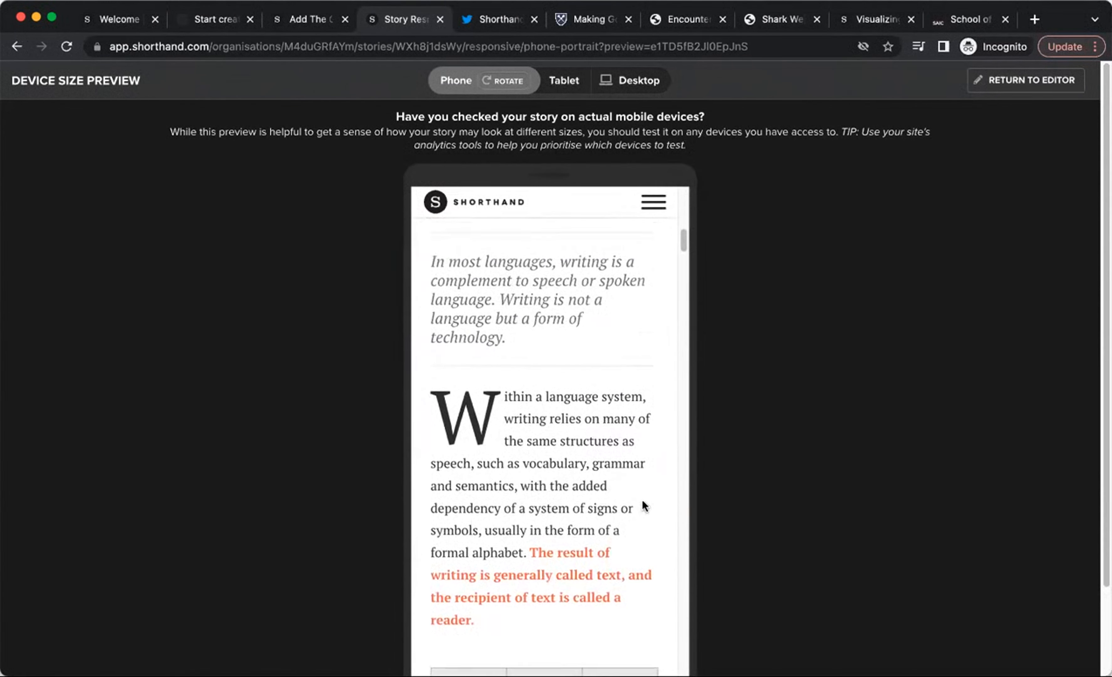
scroll(623, 503, "down", 20)
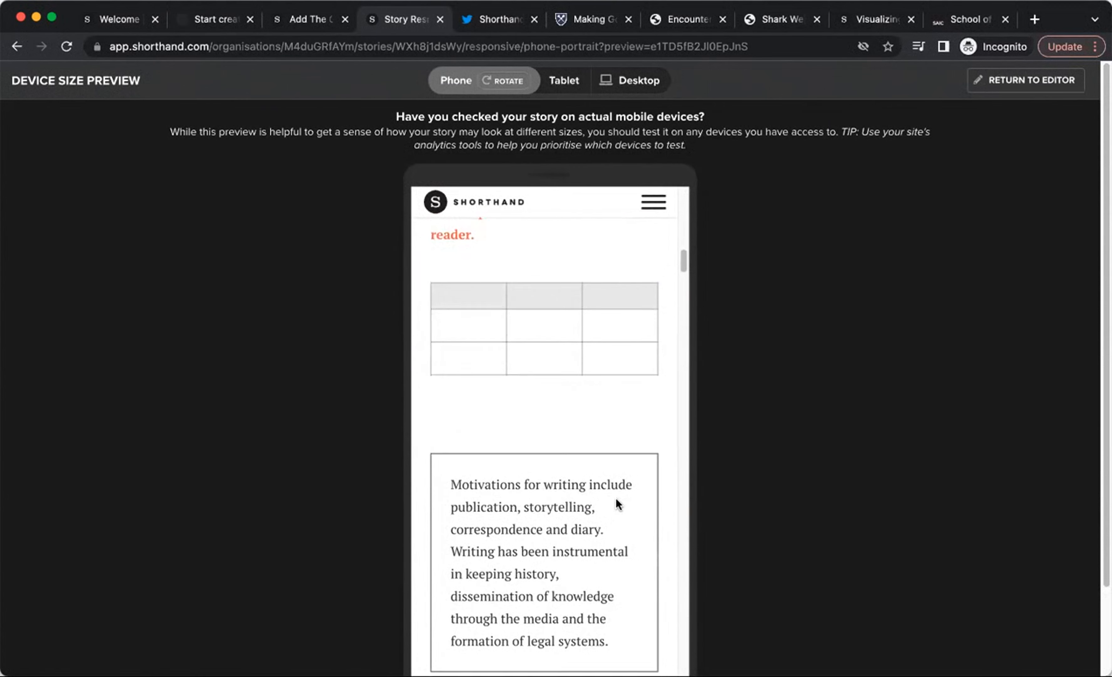
Step: Examine how the rest of the first text section, the Background Scrollmation and the Scrollmation sections look at phone size
scroll(601, 507, "down", 15)
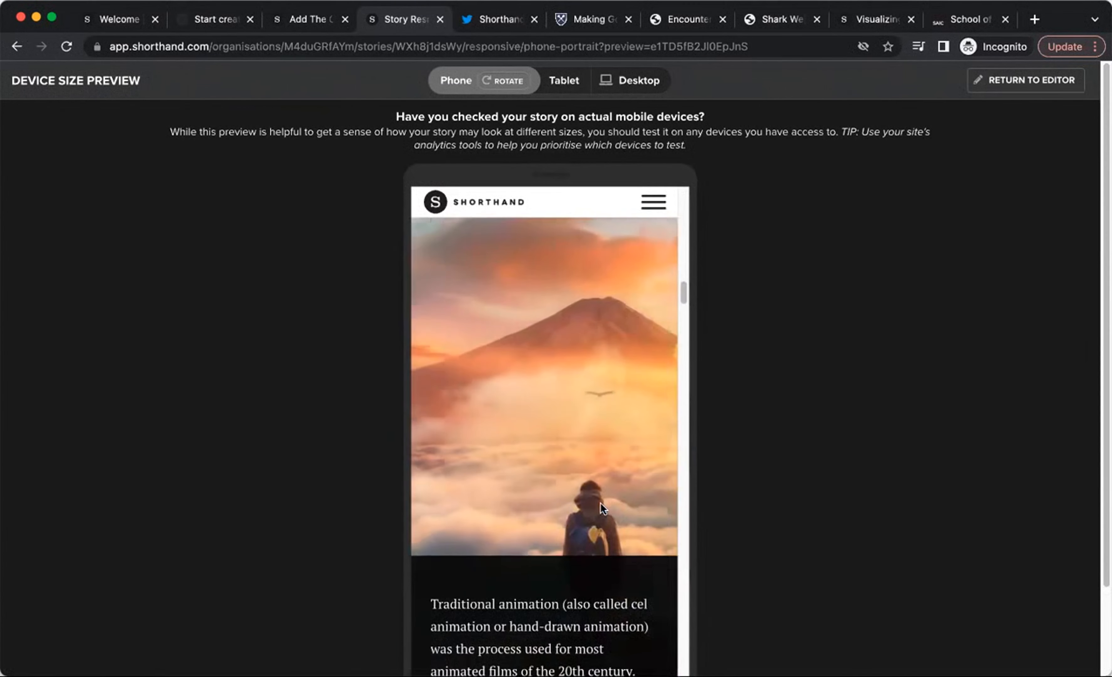
scroll(597, 506, "down", 20)
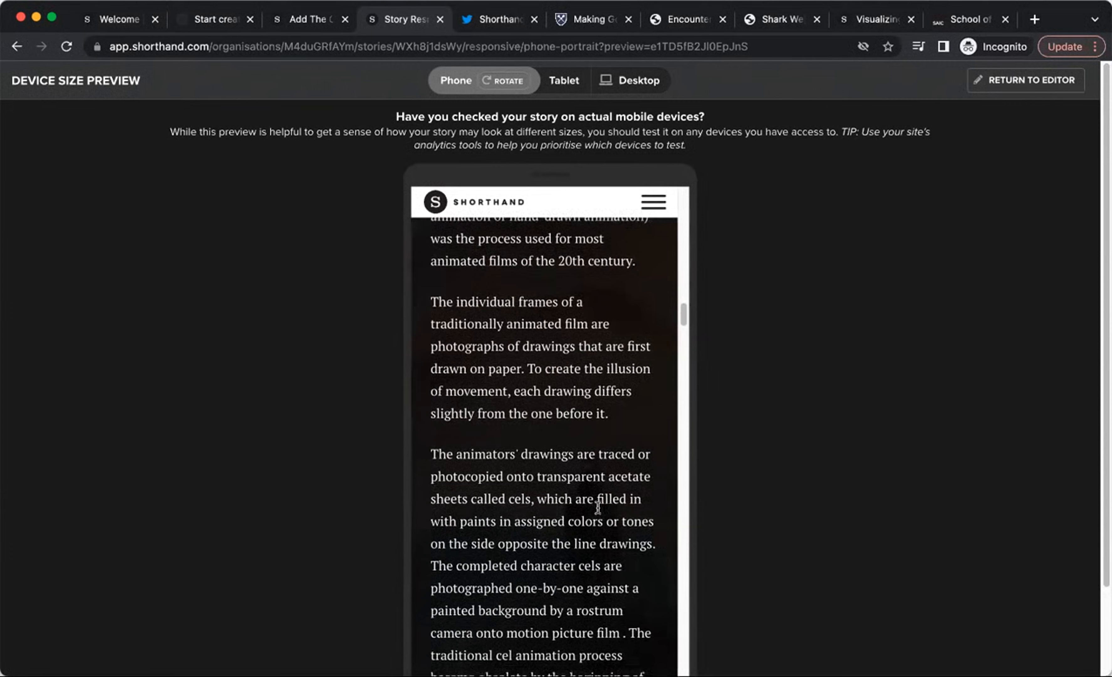
scroll(606, 498, "down", 20)
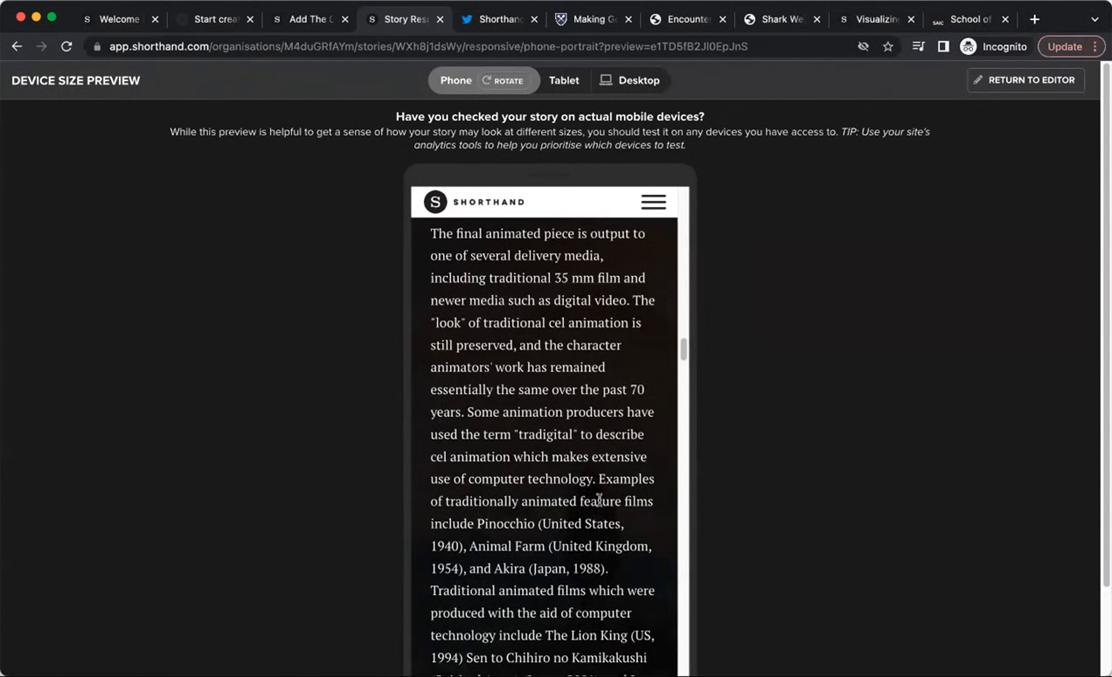
scroll(588, 505, "down", 20)
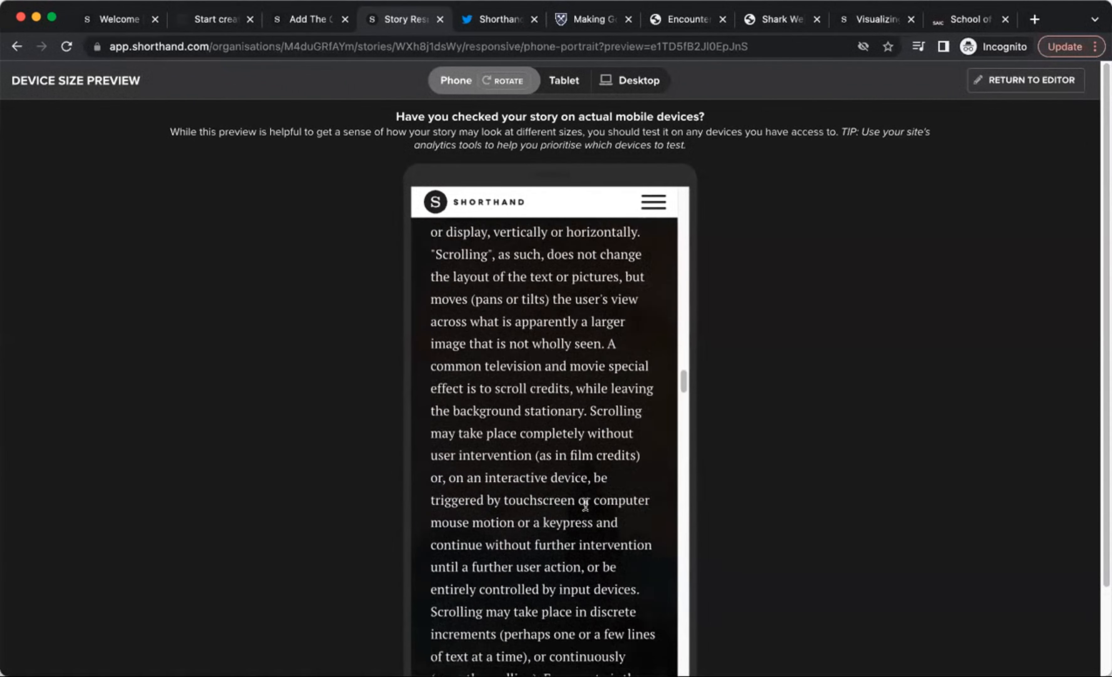
scroll(578, 510, "down", 15)
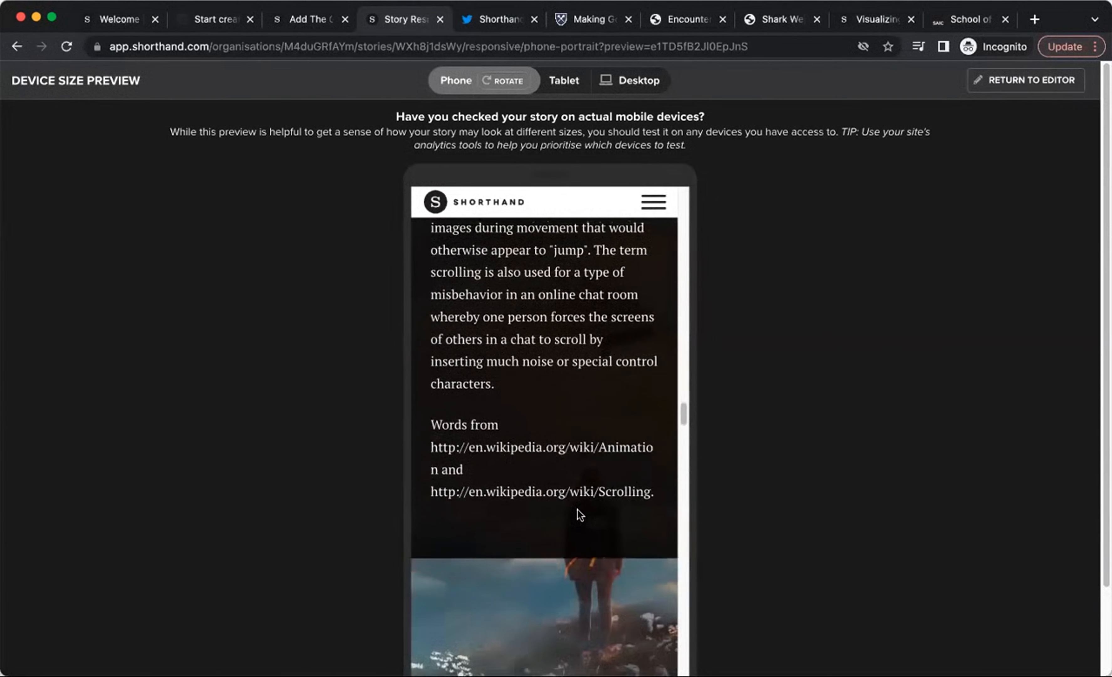
scroll(568, 479, "down", 20)
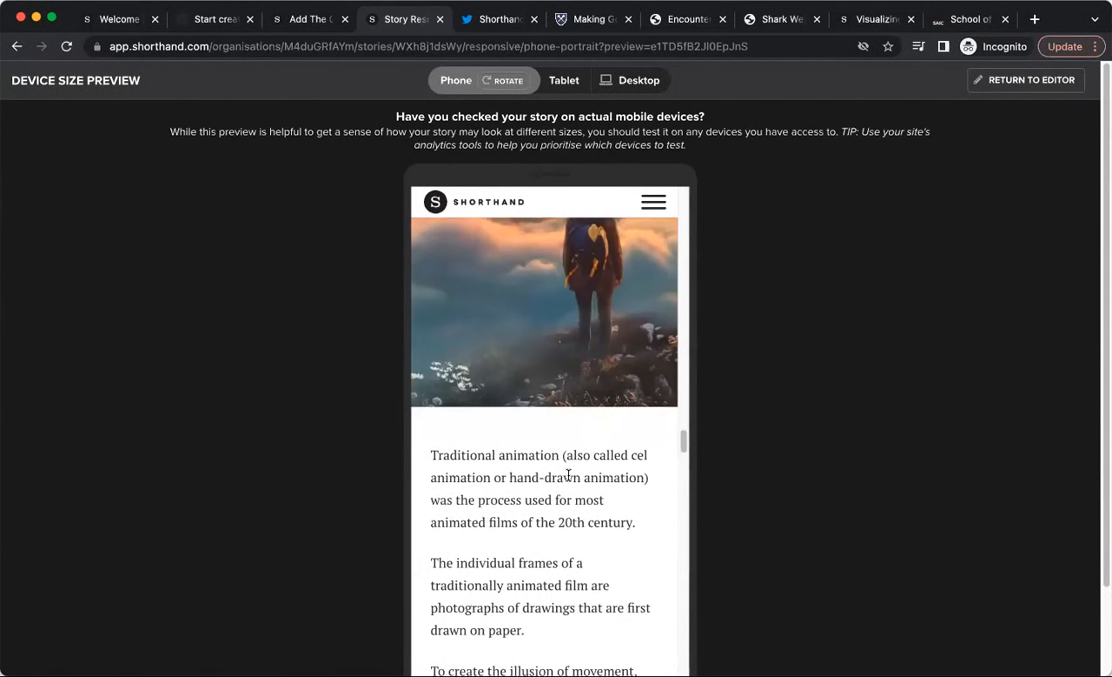
scroll(569, 485, "down", 17)
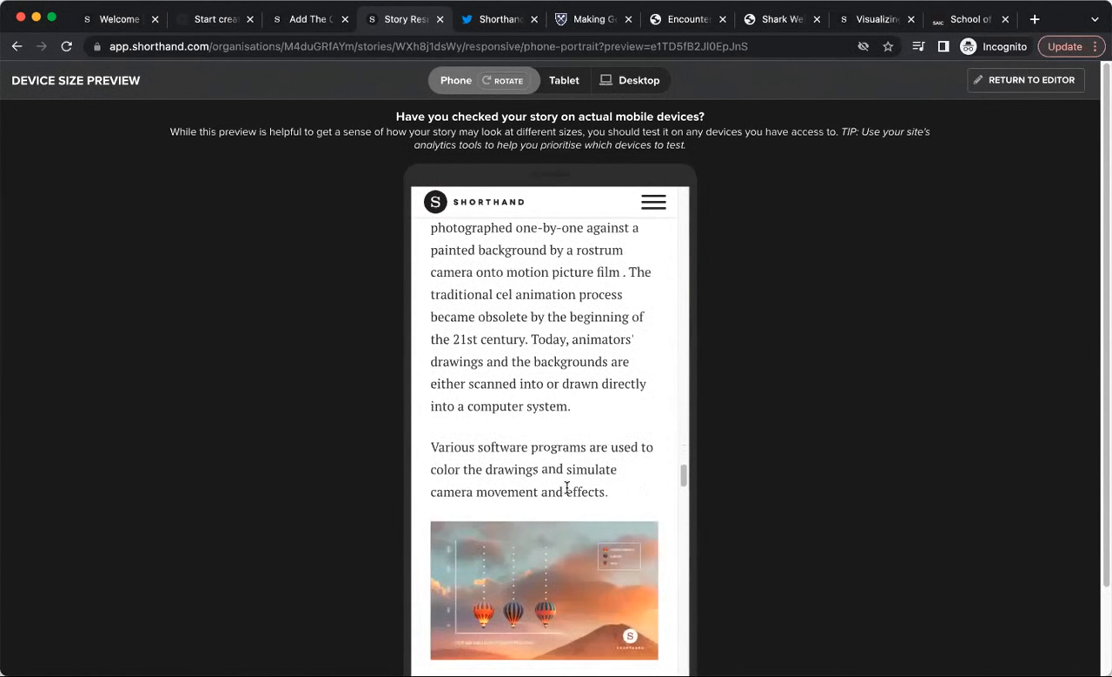
scroll(567, 482, "down", 12)
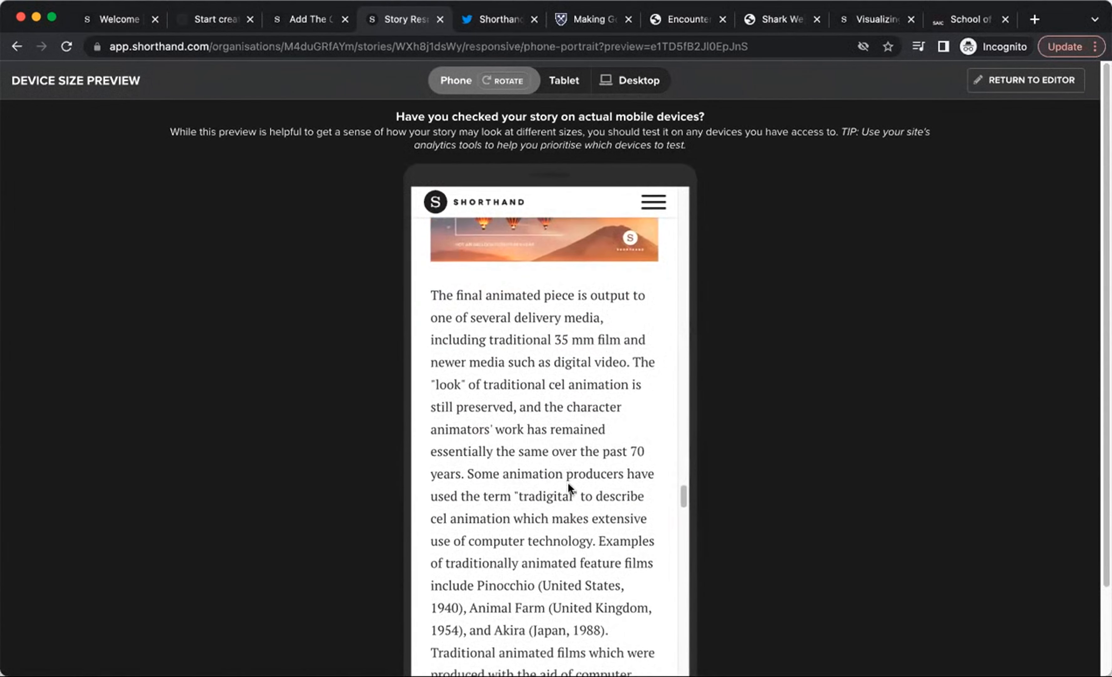
scroll(566, 492, "down", 15)
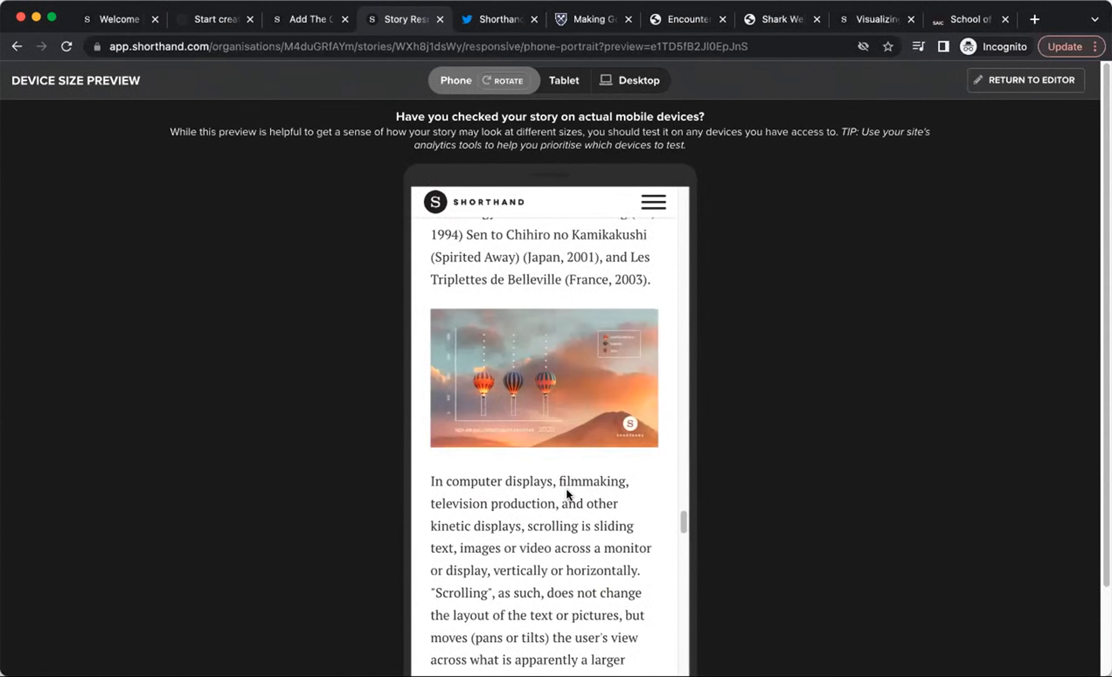
scroll(567, 492, "down", 10)
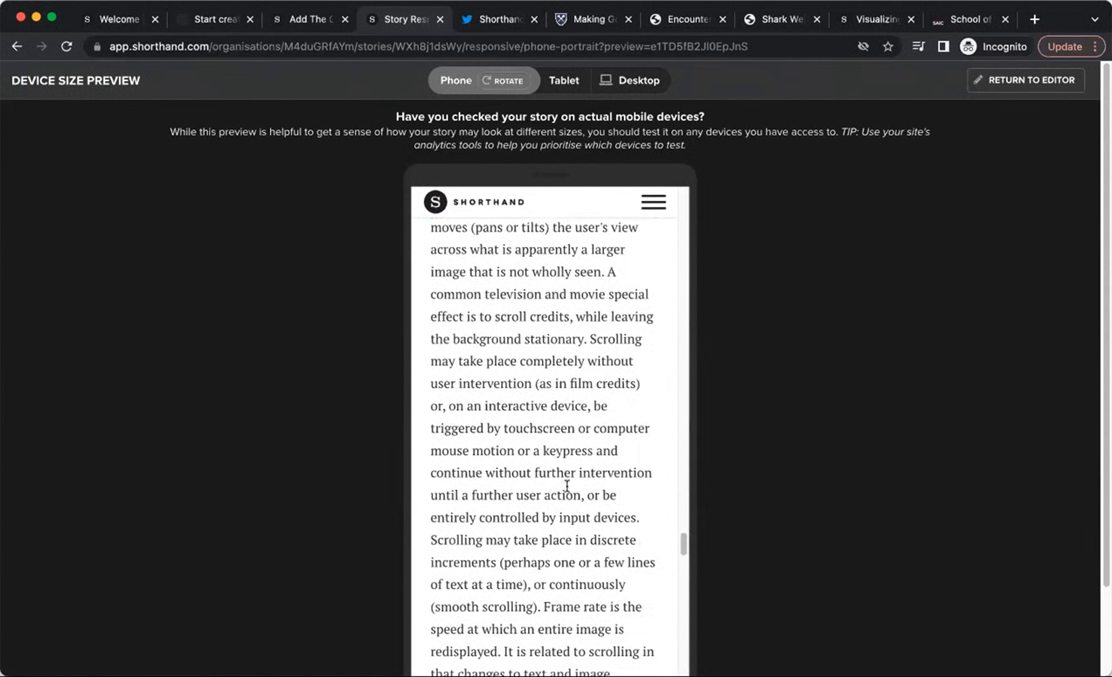
scroll(568, 485, "down", 12)
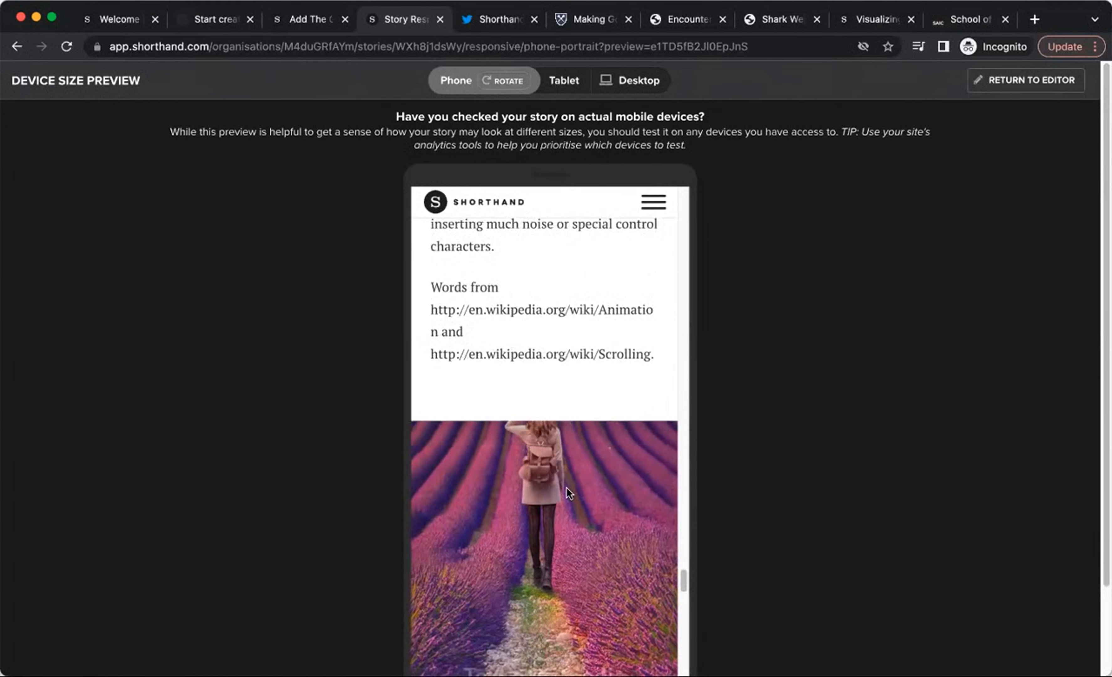
Step: Review the Text over Media, Reveal and closing text sections in the portrait phone preview
scroll(576, 479, "down", 5)
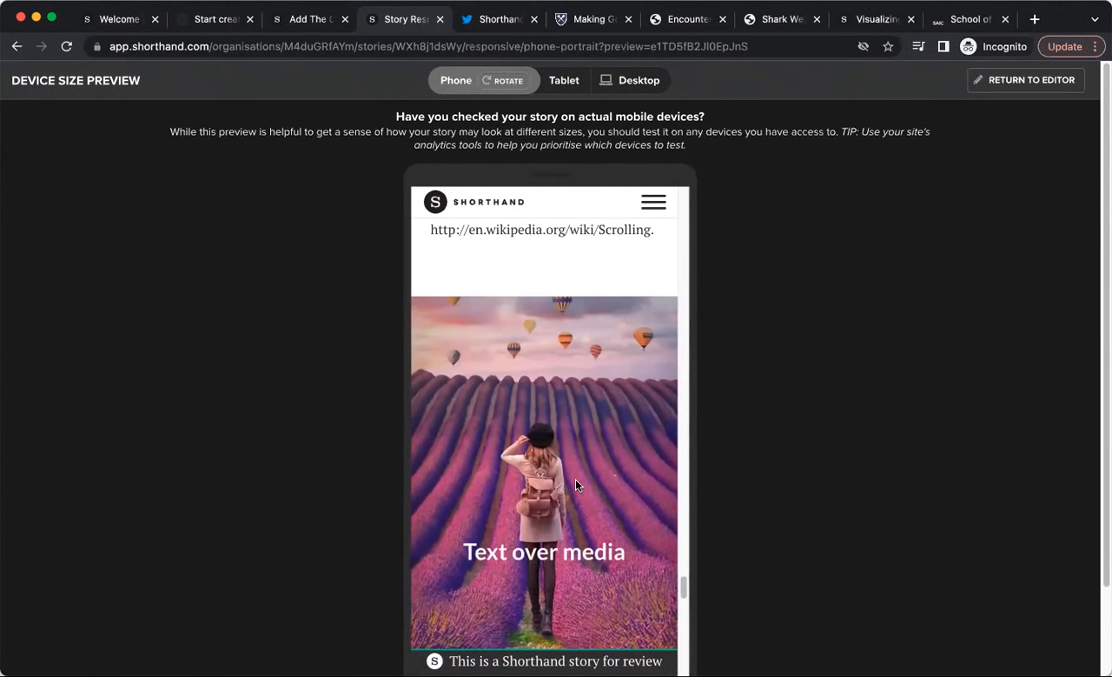
scroll(572, 475, "down", 5)
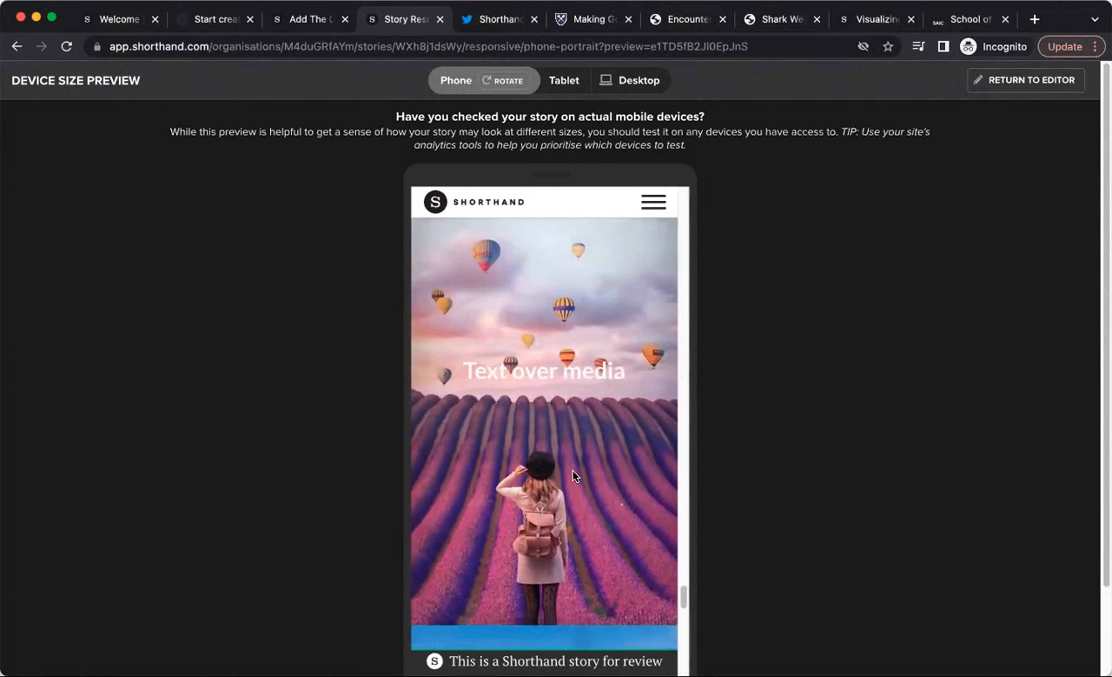
scroll(569, 477, "down", 4)
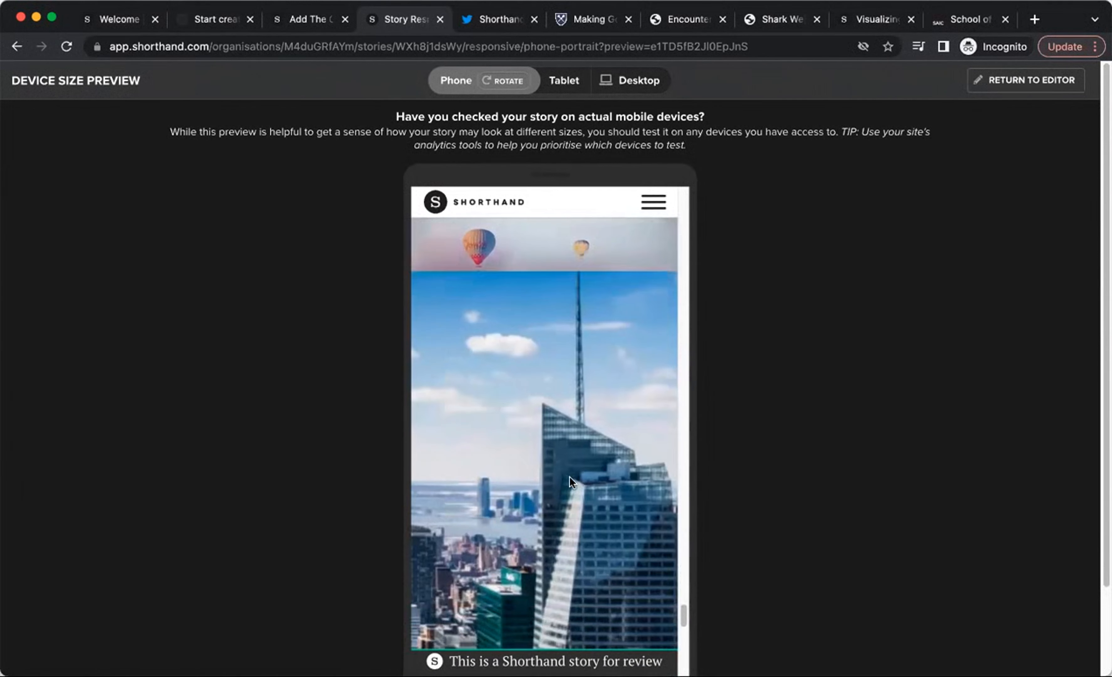
scroll(564, 486, "down", 10)
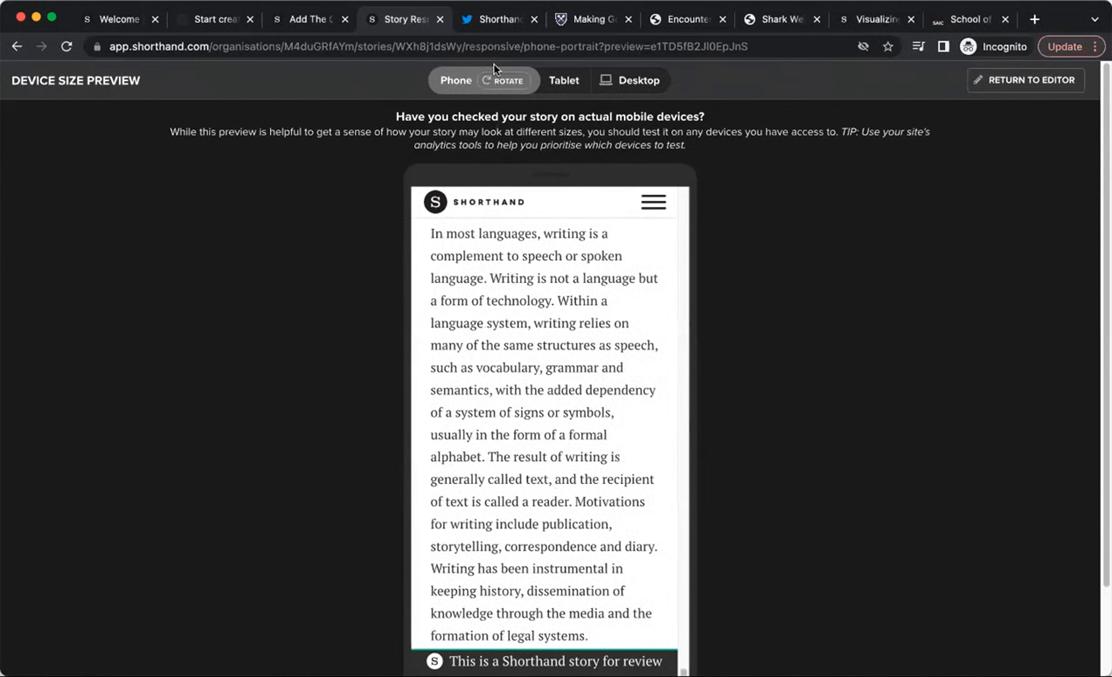
Step: Rotate the phone preview to landscape and check the Reveal and Scrollmation sections
left_click(502, 82)
scroll(591, 291, "up", 10)
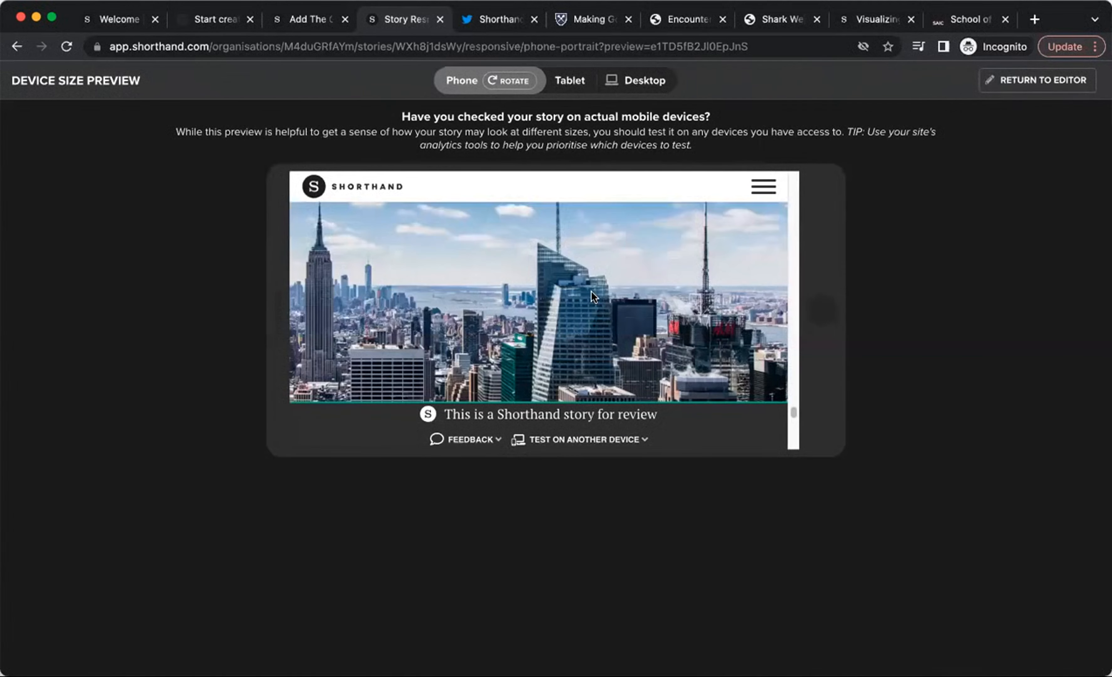
scroll(591, 289, "up", 5)
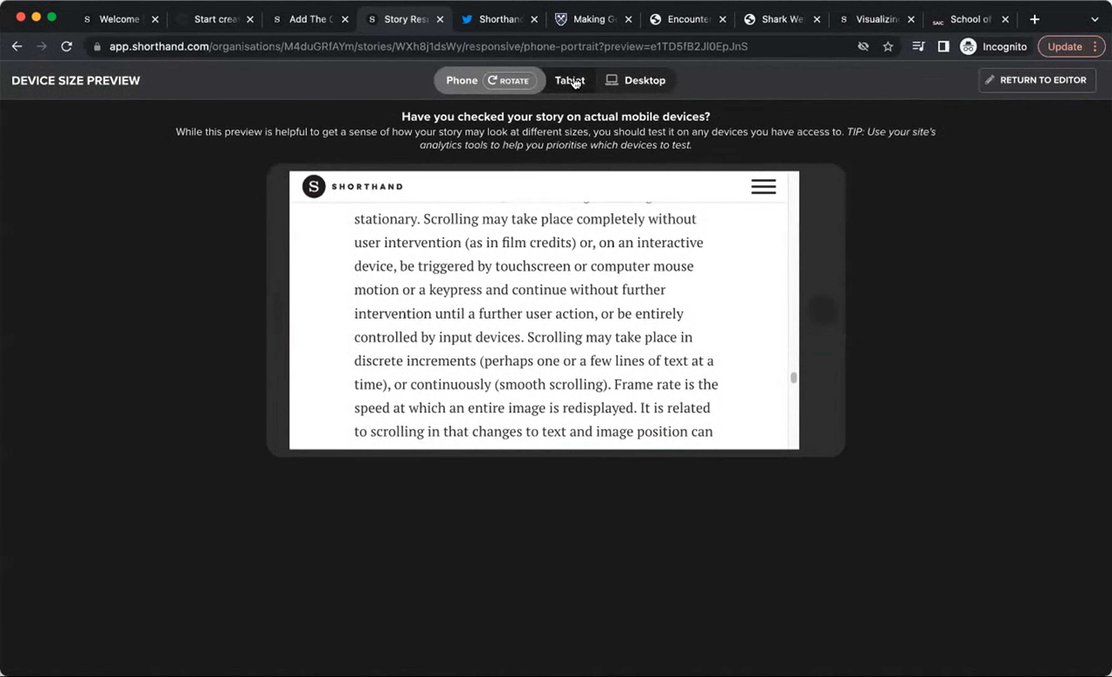
Step: Preview the story at tablet size, examine it from the Scrollmation section back up to the title, and return to the story editor
left_click(569, 81)
scroll(702, 412, "up", 10)
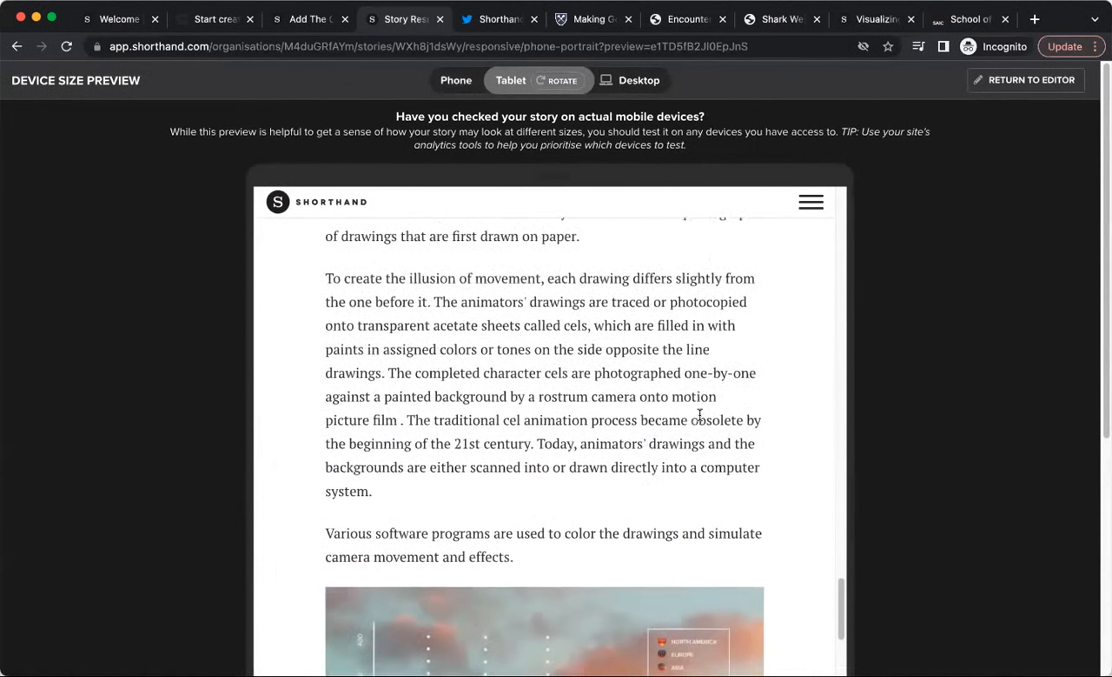
scroll(692, 412, "up", 15)
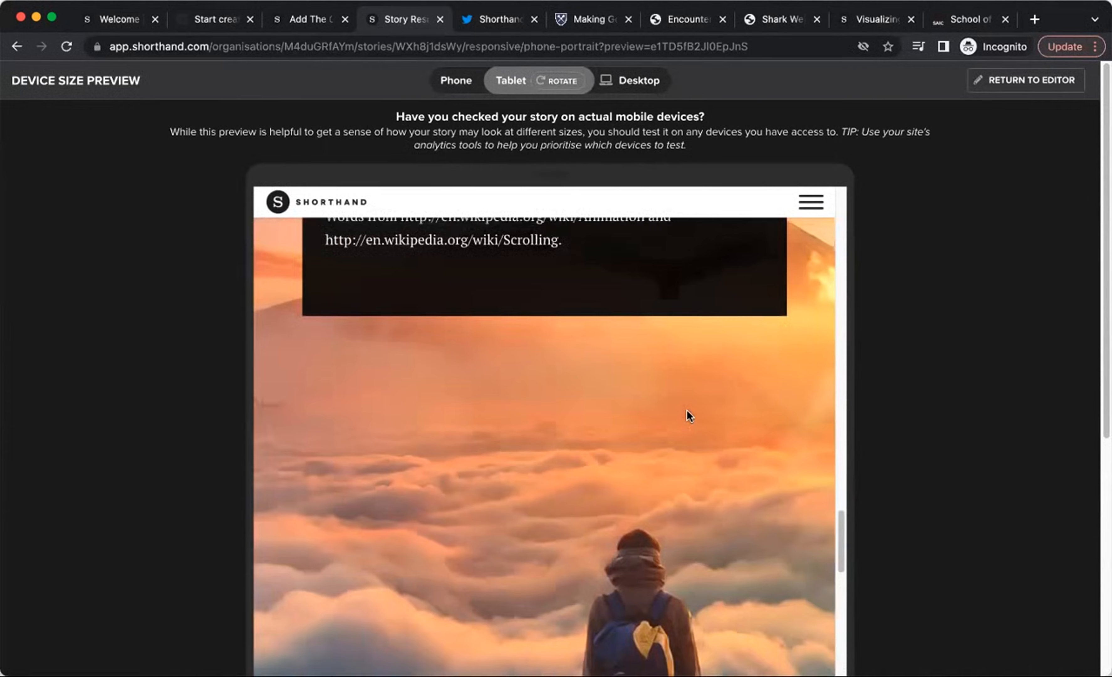
scroll(690, 417, "up", 10)
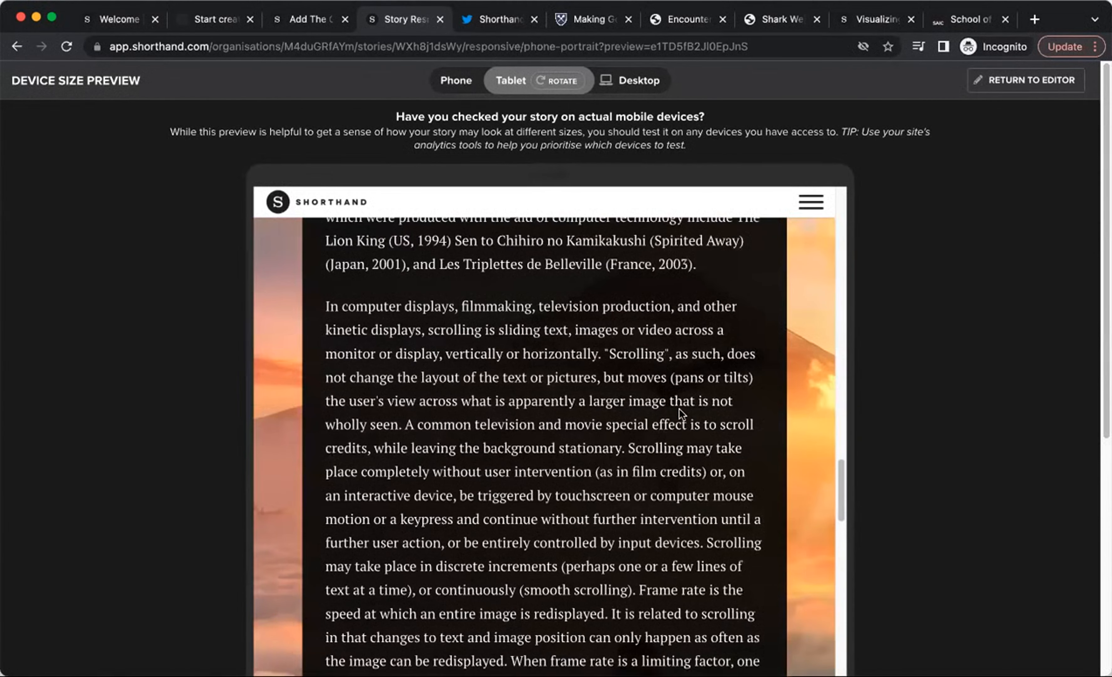
scroll(682, 411, "up", 10)
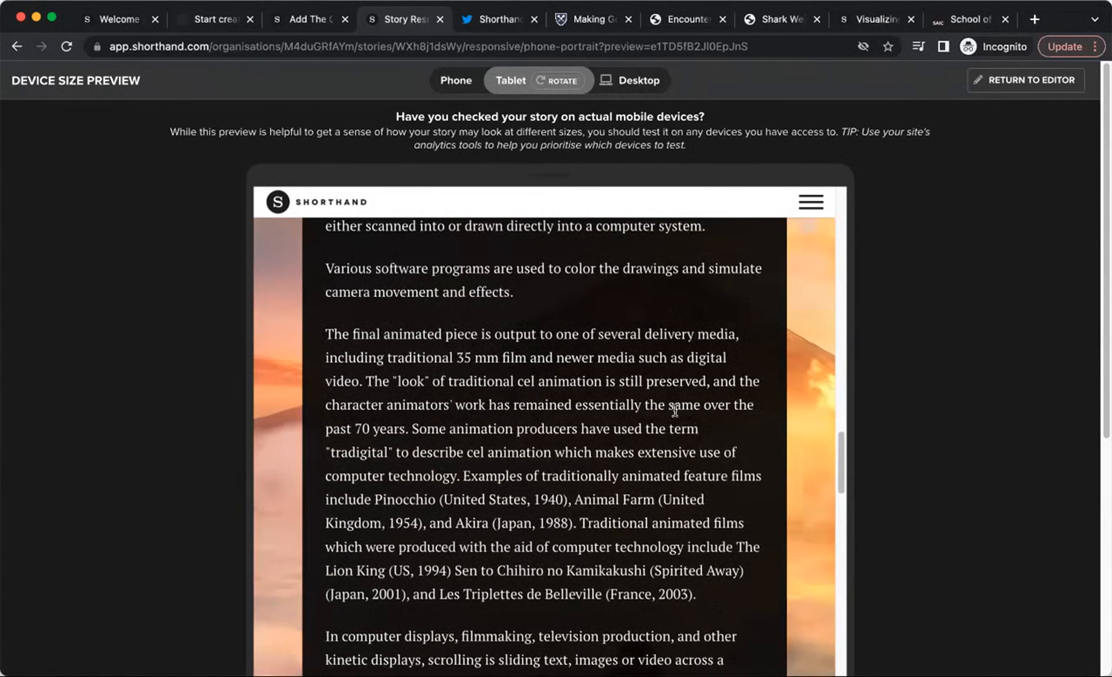
scroll(675, 411, "up", 15)
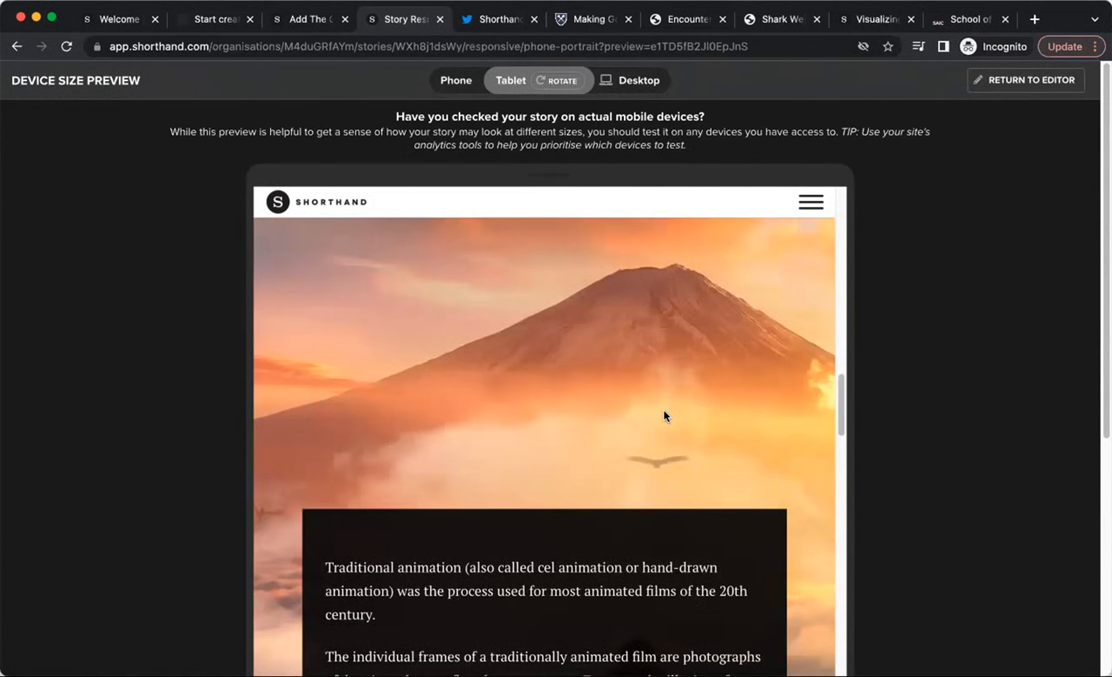
scroll(665, 408, "up", 8)
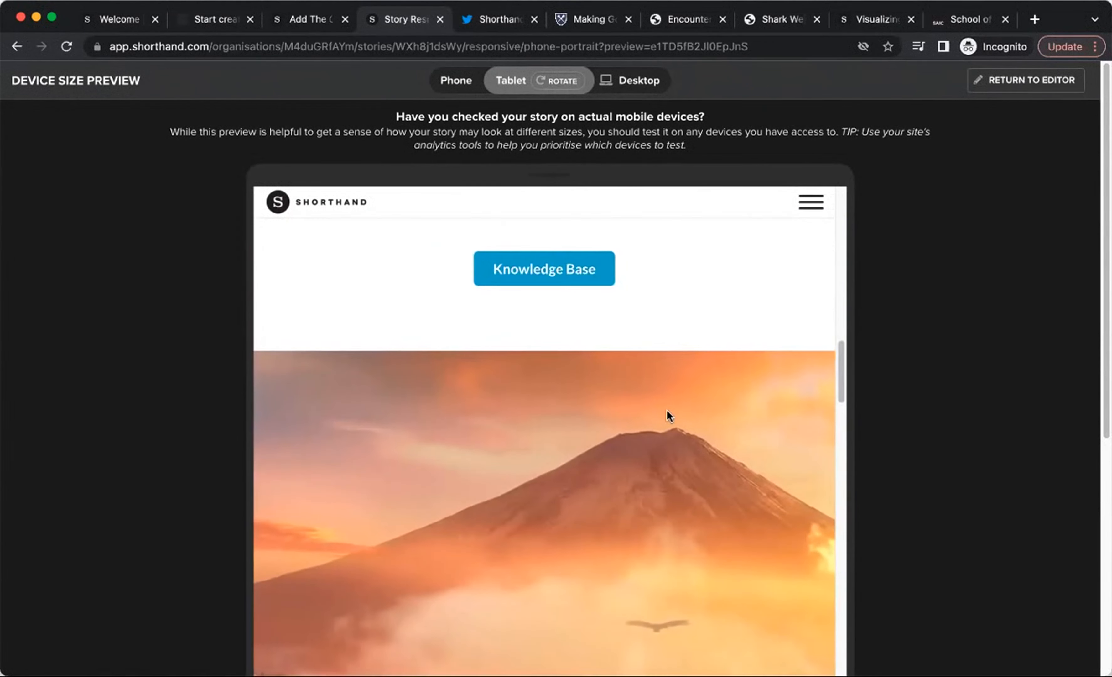
scroll(668, 415, "up", 10)
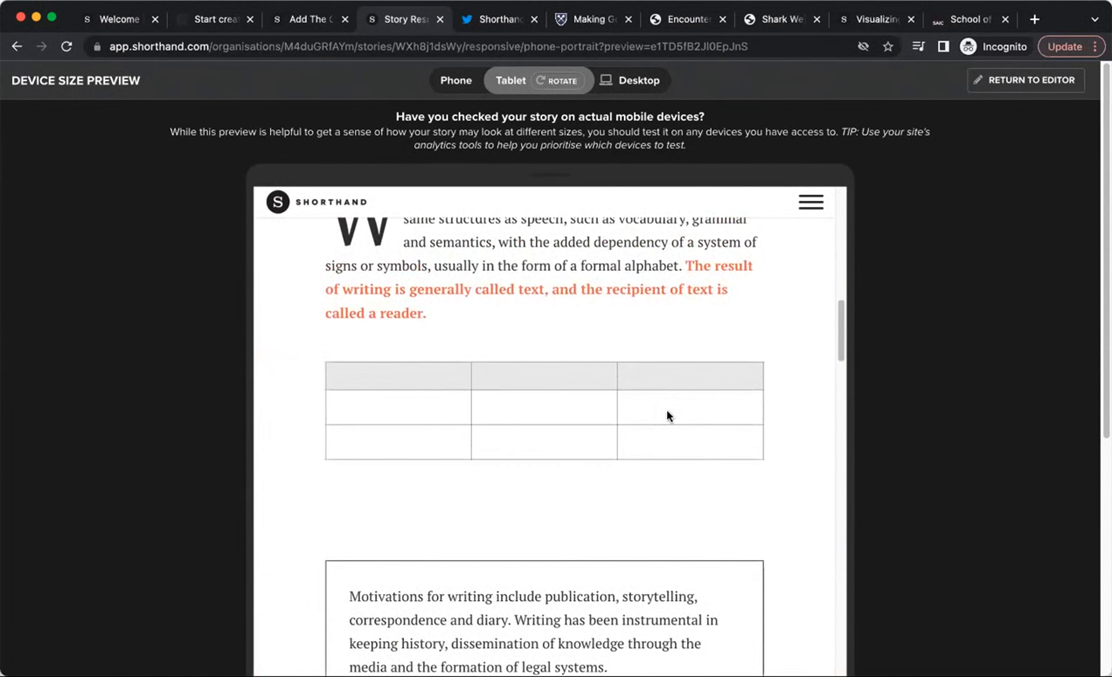
scroll(665, 410, "up", 12)
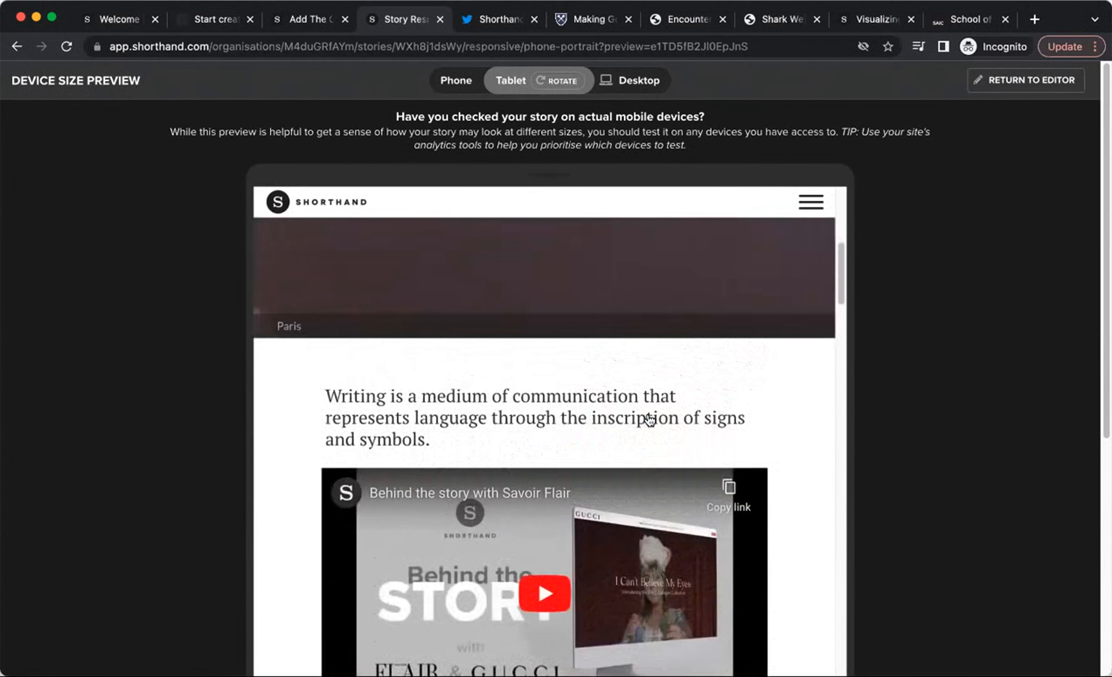
scroll(899, 388, "down", 3)
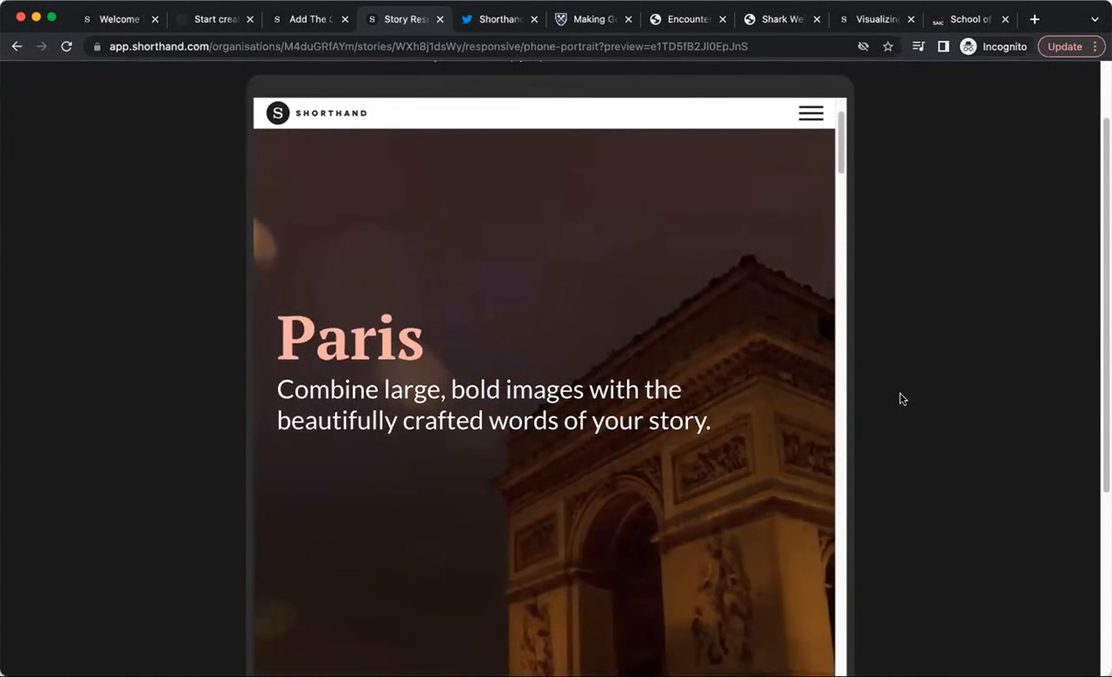
scroll(899, 395, "up", 3)
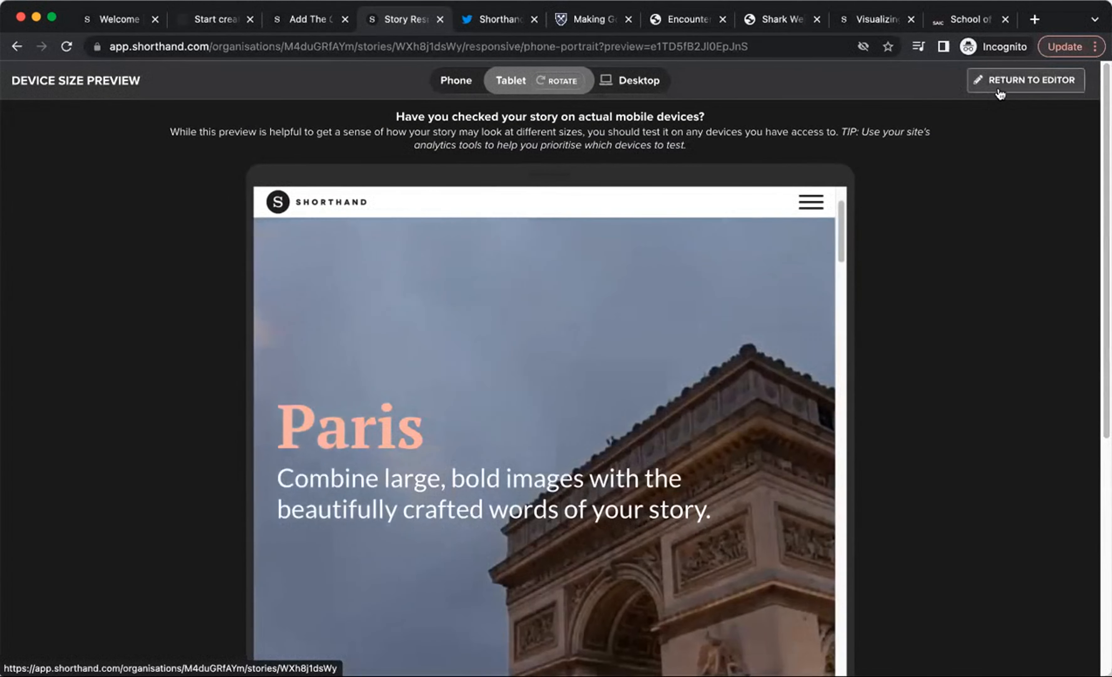
left_click(1023, 82)
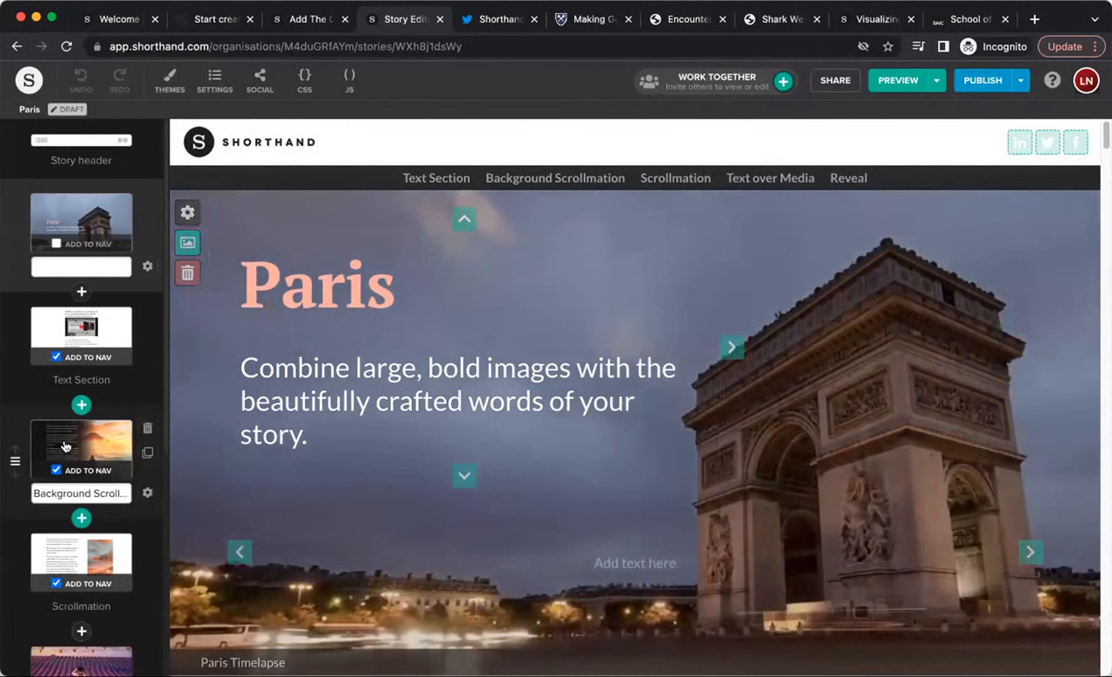
Step: Set the Background Scrollmation section's visibility to desktop only and close its section options
scroll(68, 434, "down", 5)
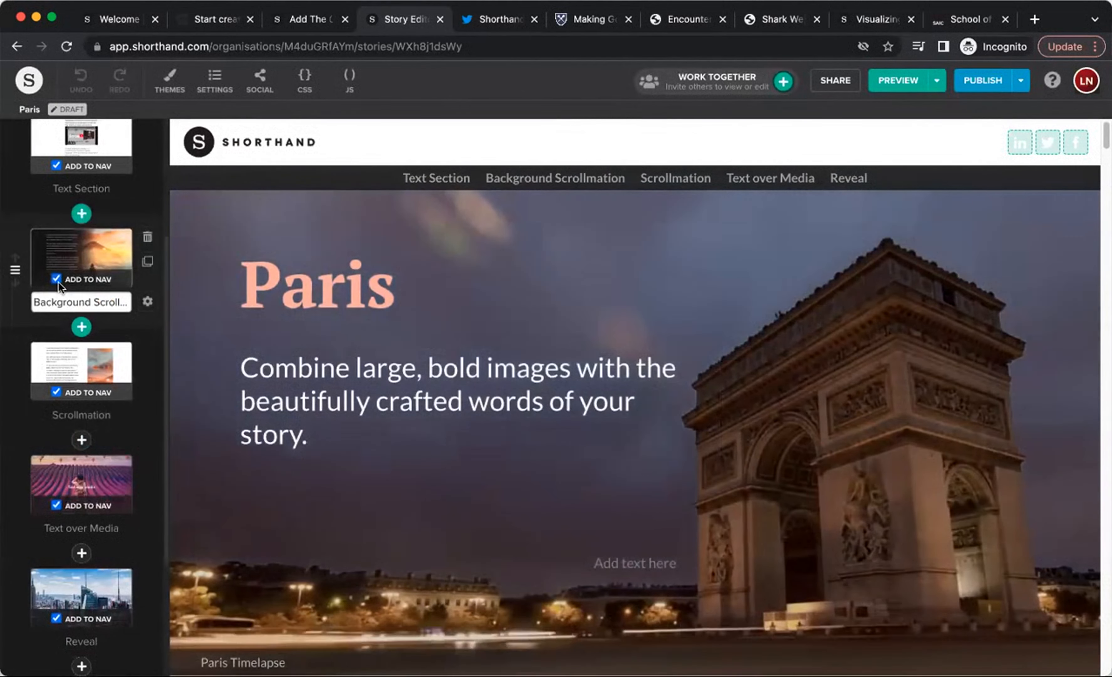
left_click(101, 256)
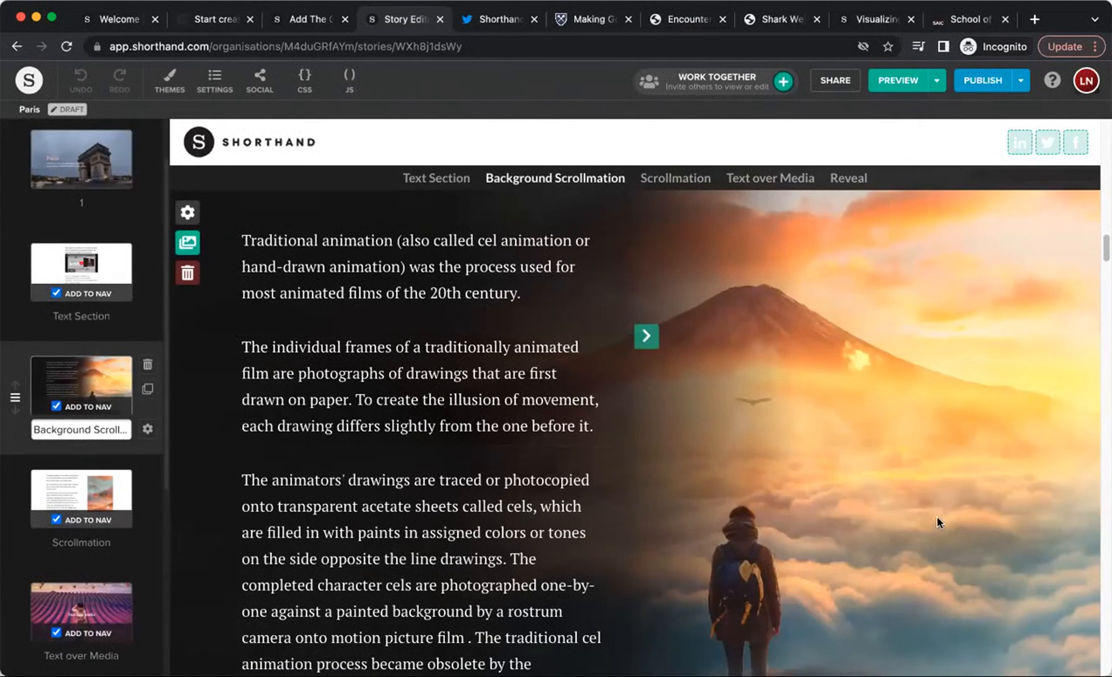
left_click(147, 429)
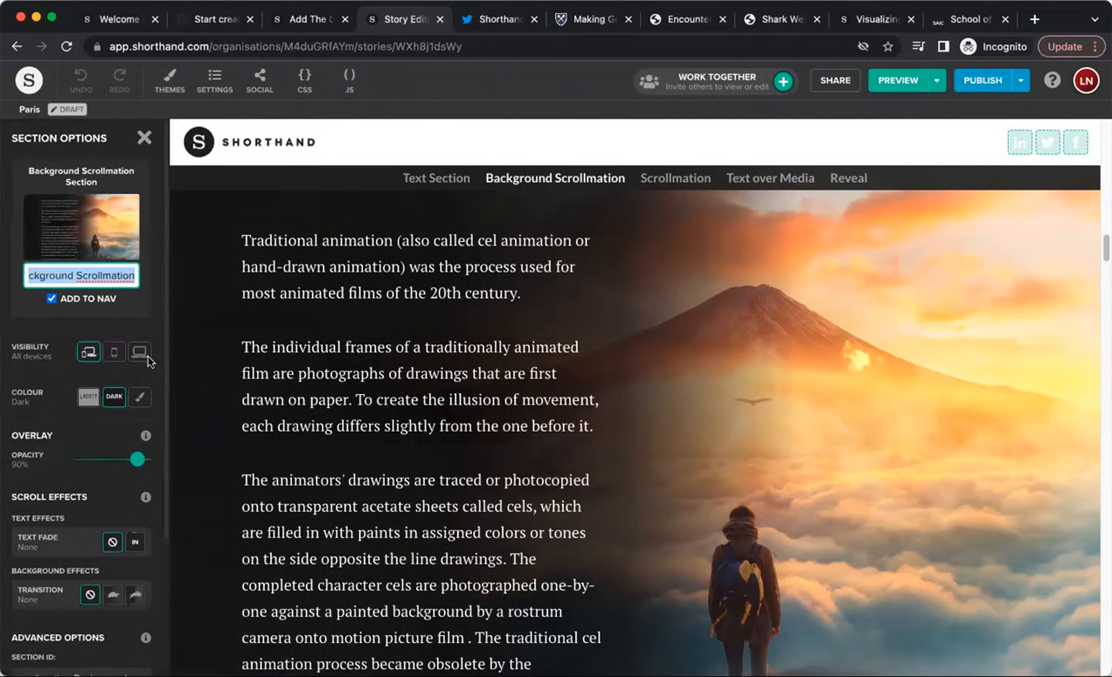
left_click(139, 352)
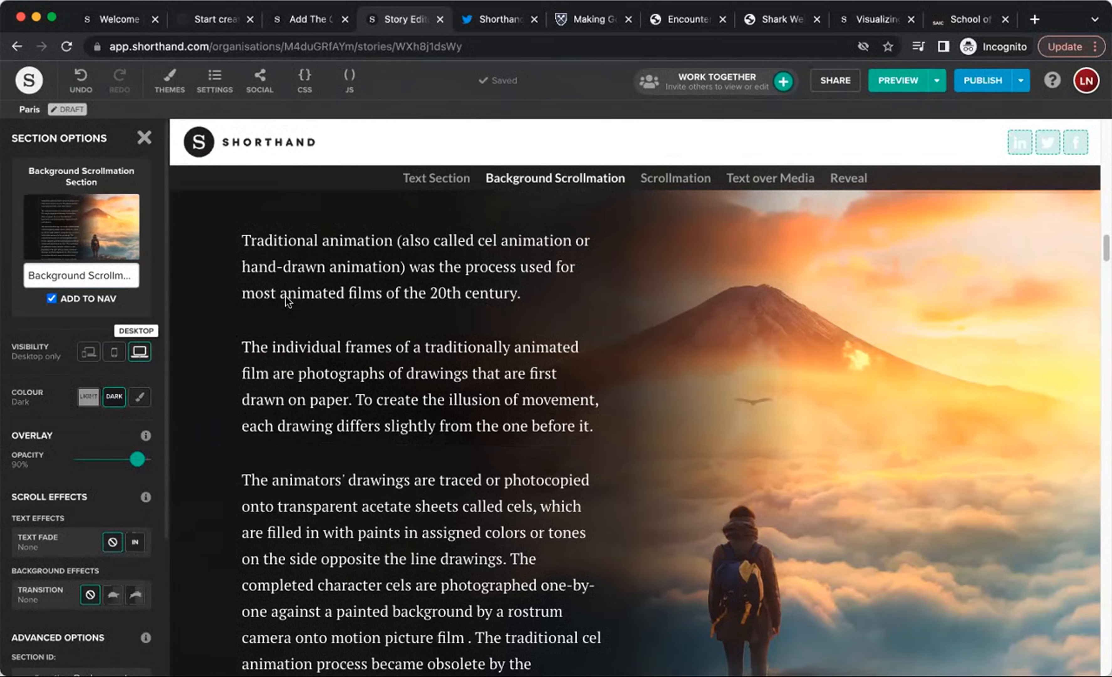
left_click(144, 137)
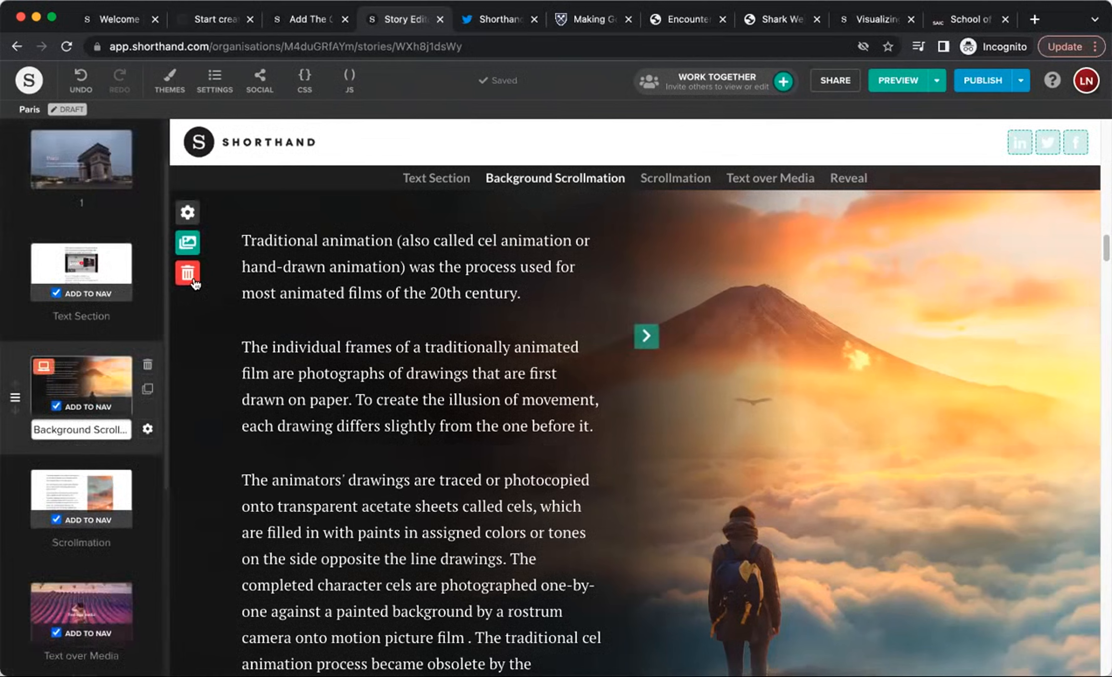
Step: Replace all images in the Background Scrollmation section with the four photos of the red sunset beach, calm water, rippled shore and blue ice
left_click(188, 243)
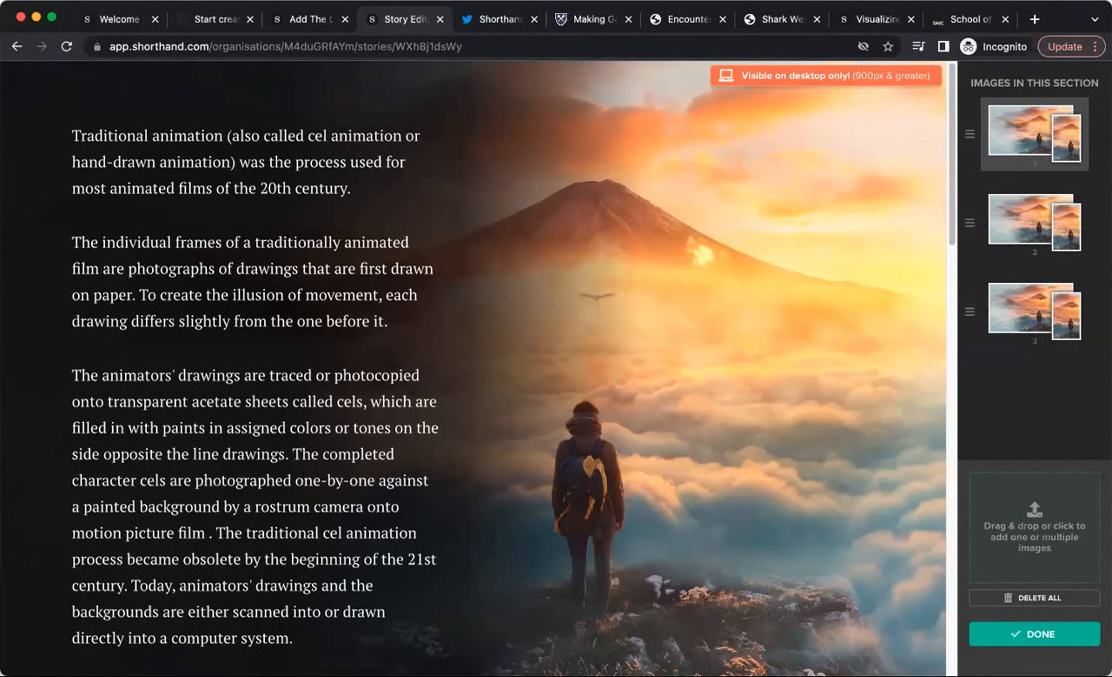
key("super+Tab")
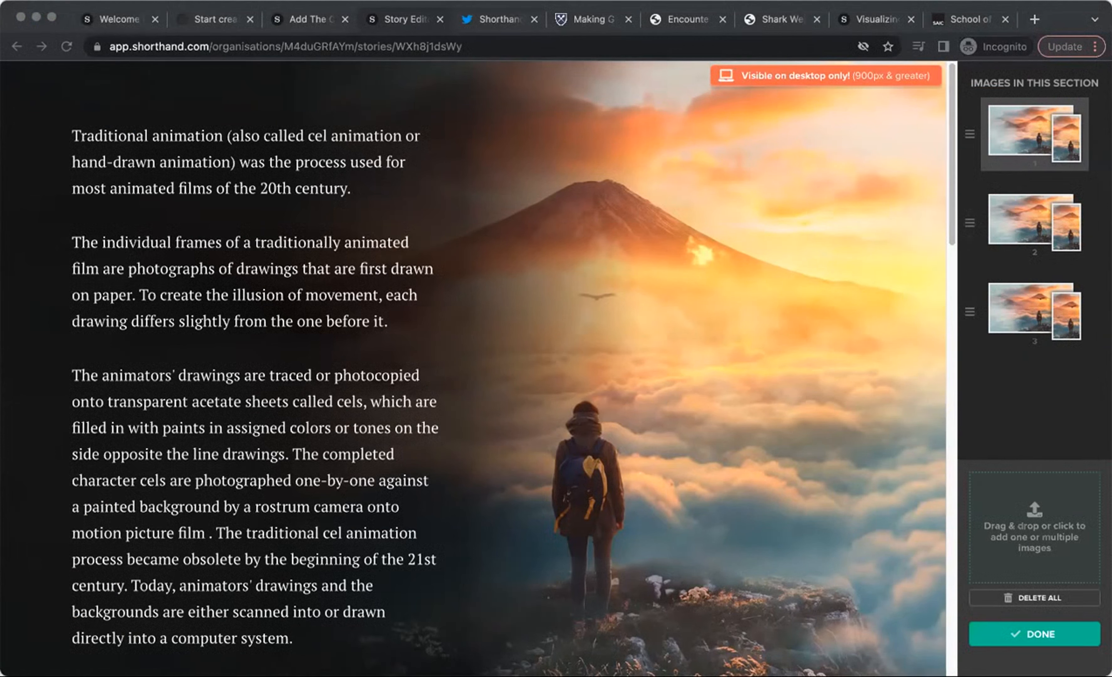
left_click(1041, 600)
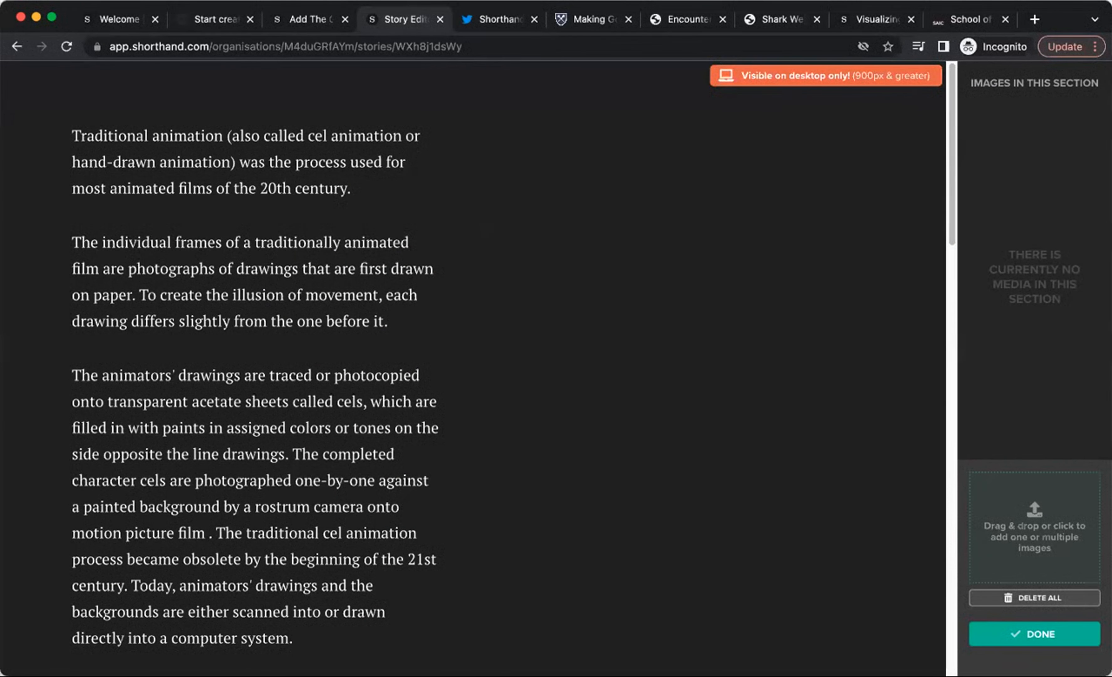
key("super+Tab")
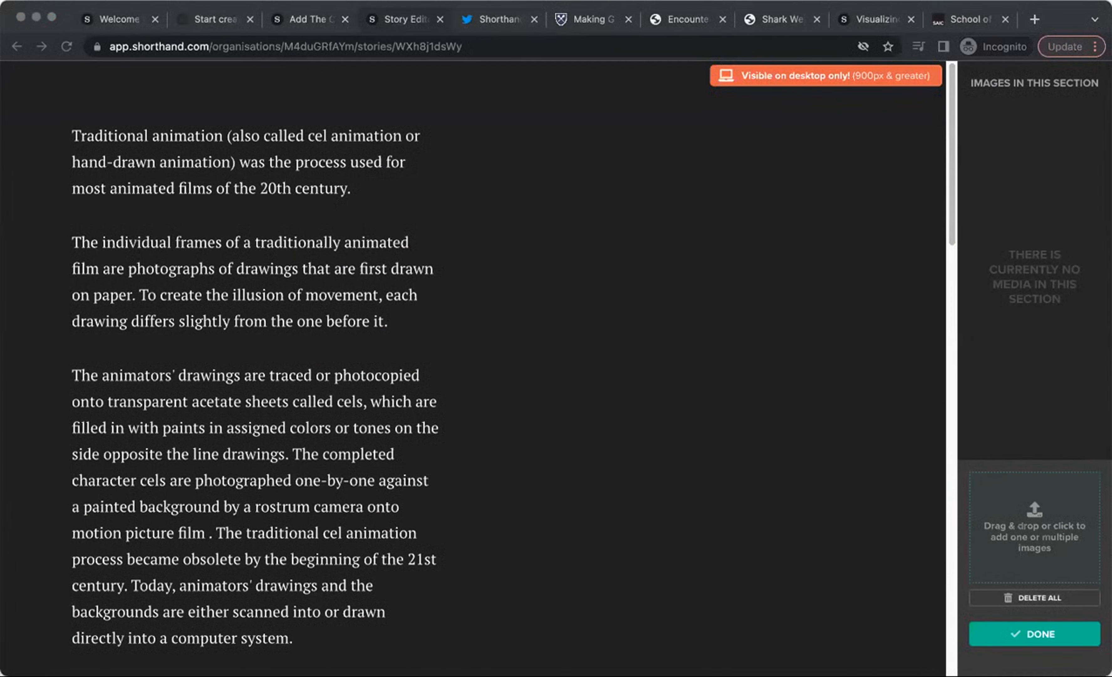
left_click_drag(239, 444, 1025, 487)
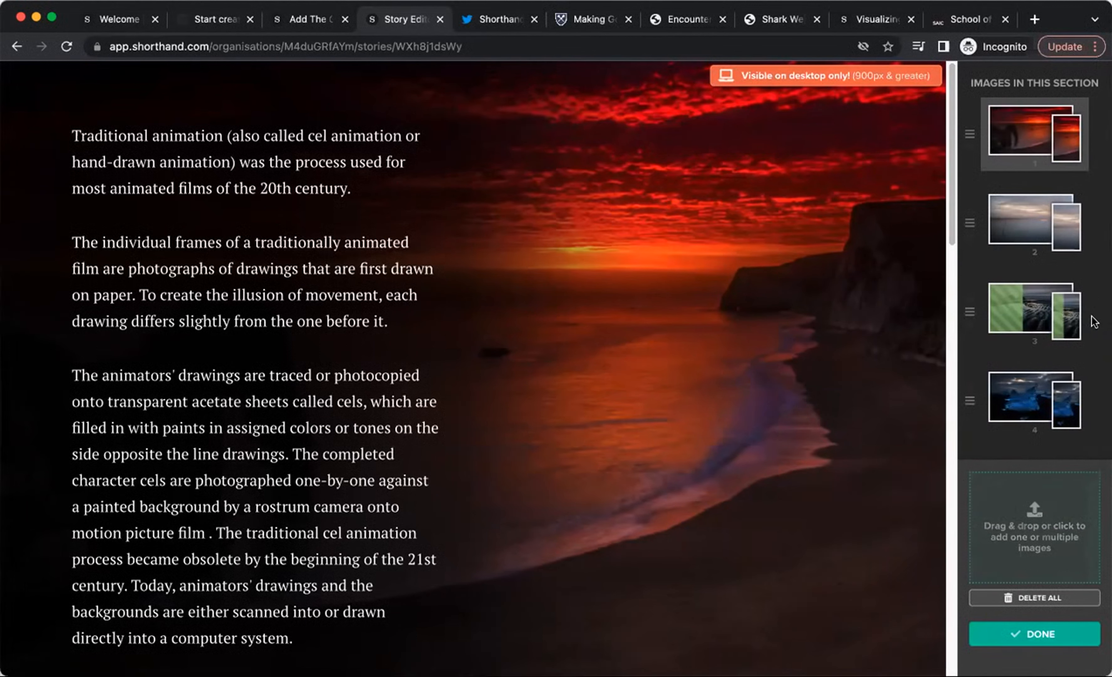
Step: Check the wide-screen and tall-screen versions of the section's third image, save its media and finish editing the section's images
mouse_move(1049, 318)
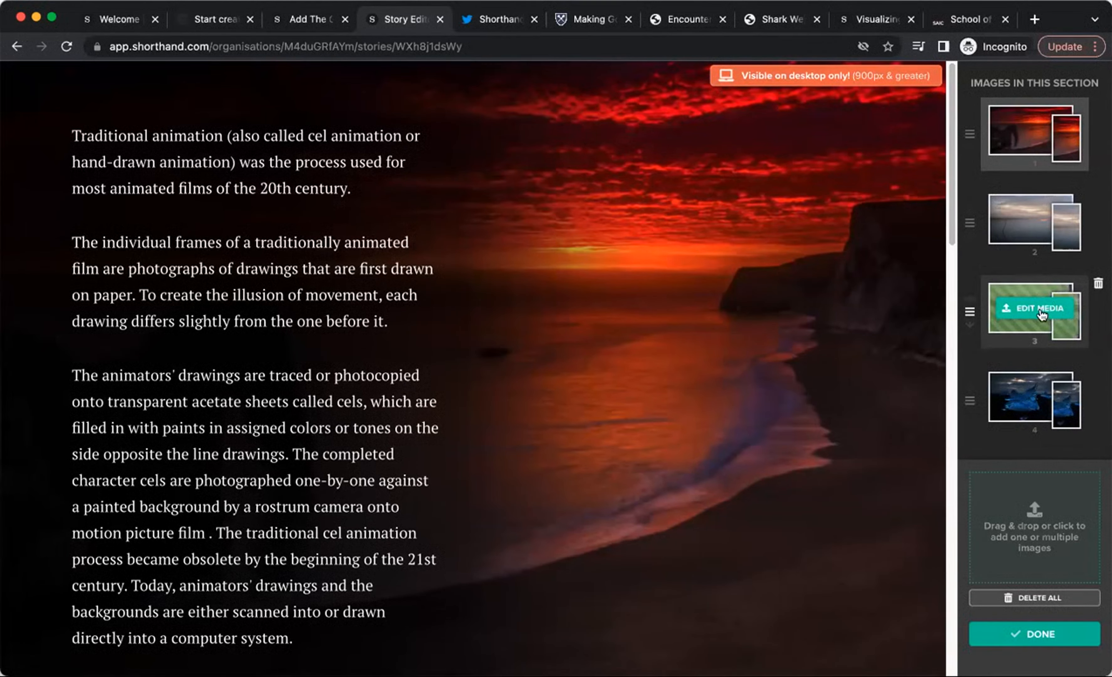
left_click(1040, 308)
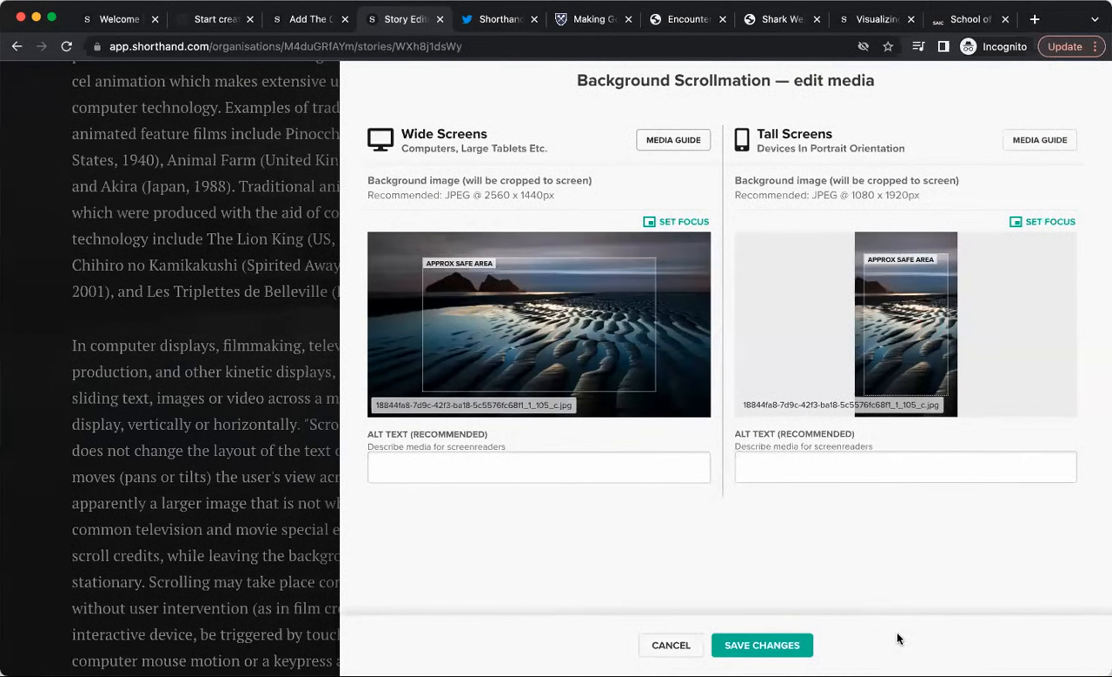
left_click(755, 653)
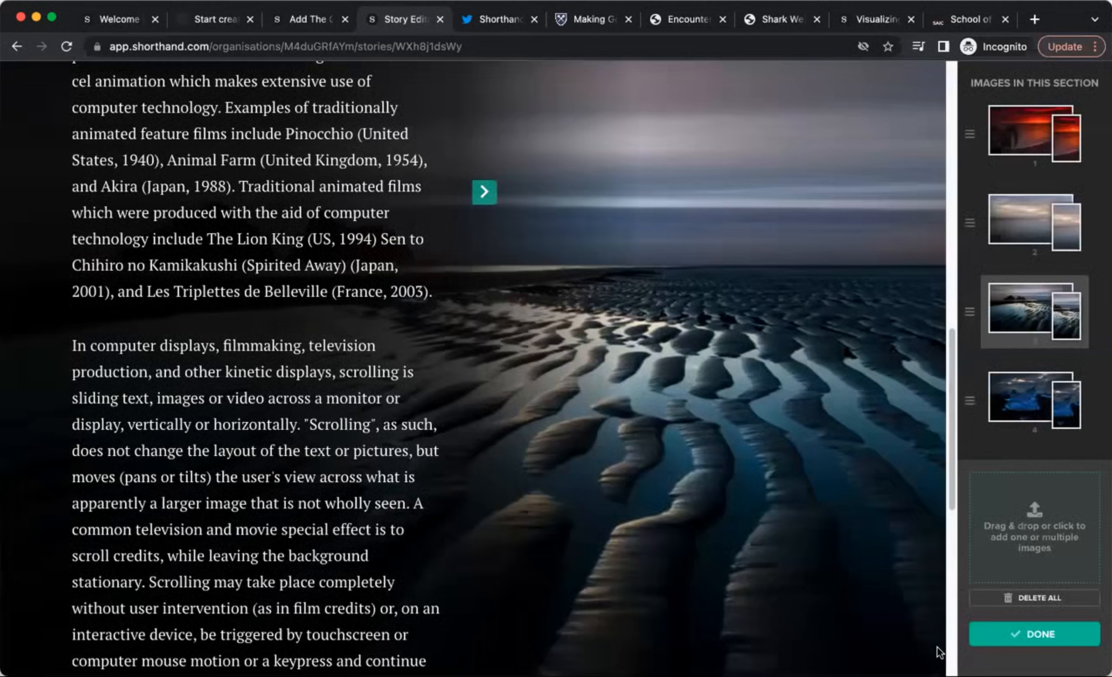
left_click(1044, 634)
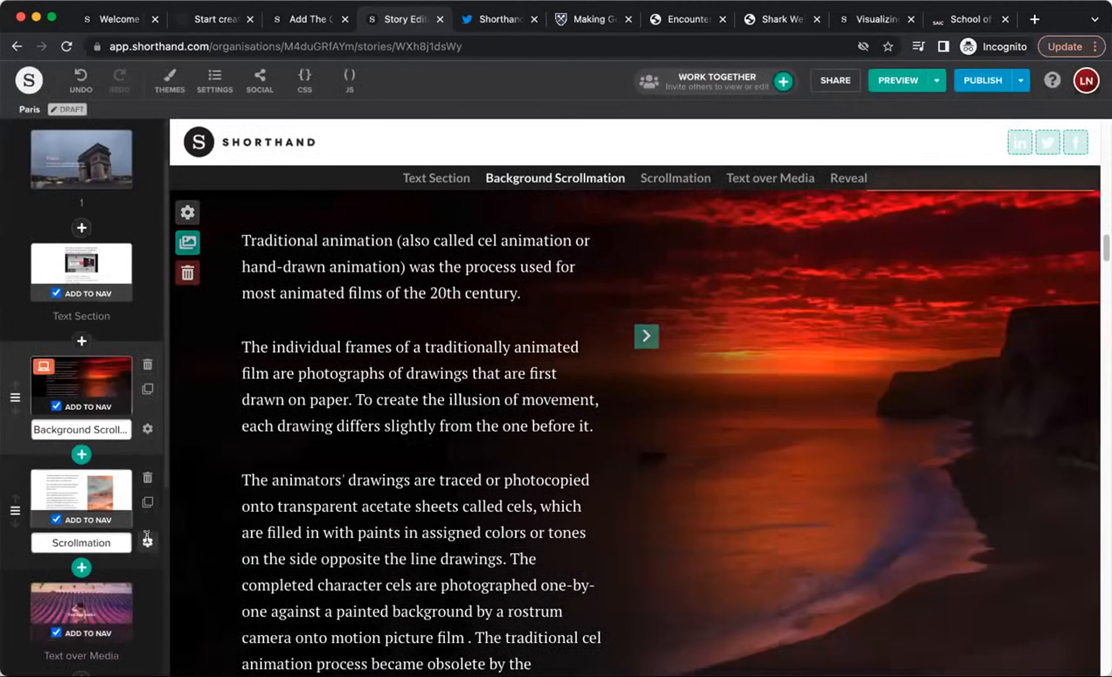
Step: Set the Scrollmation section's visibility to mobile only and close its section options
left_click(74, 502)
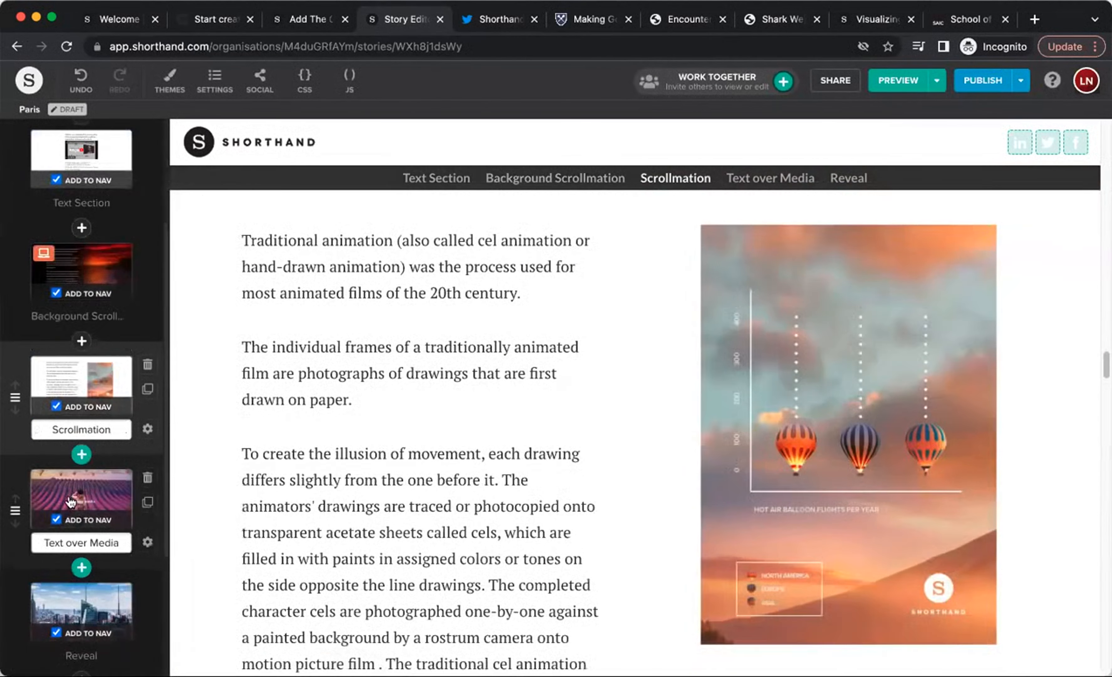
left_click(147, 430)
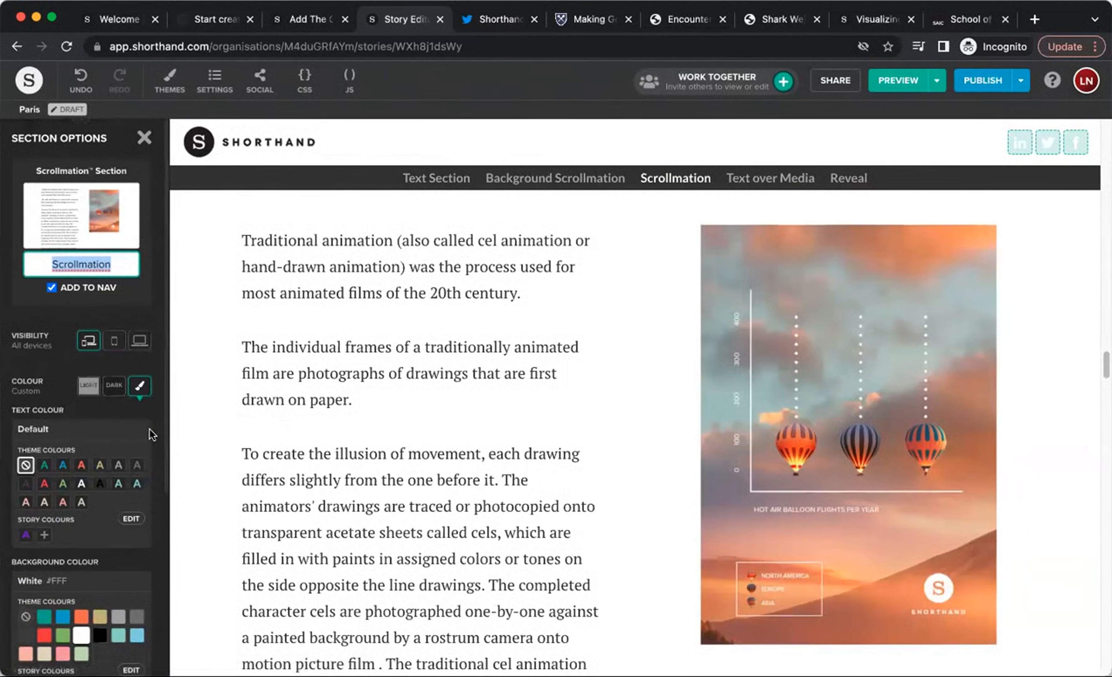
left_click(114, 342)
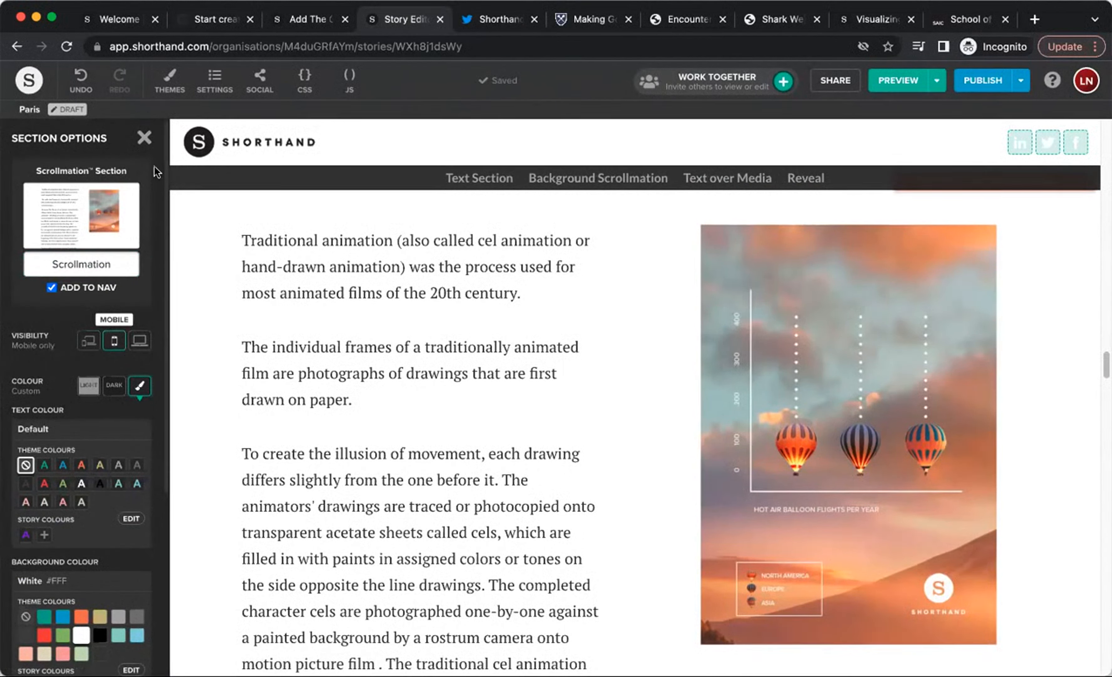
left_click(145, 142)
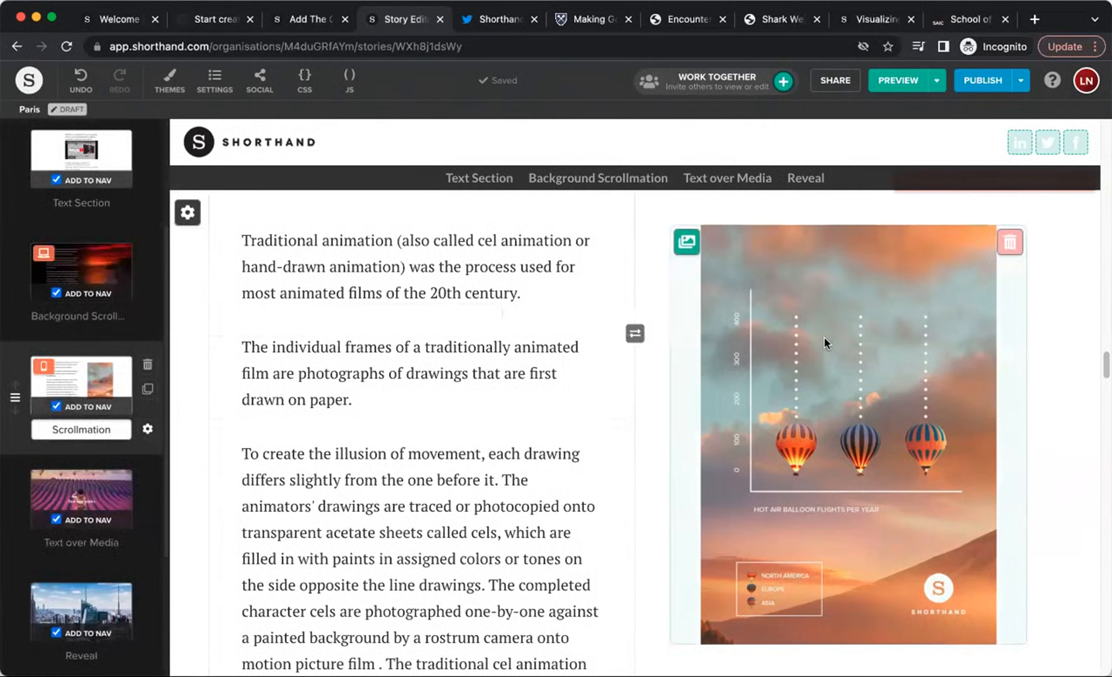
Step: Replace all images in the Scrollmation section with the same four landscape photos and finish editing its images
left_click(687, 241)
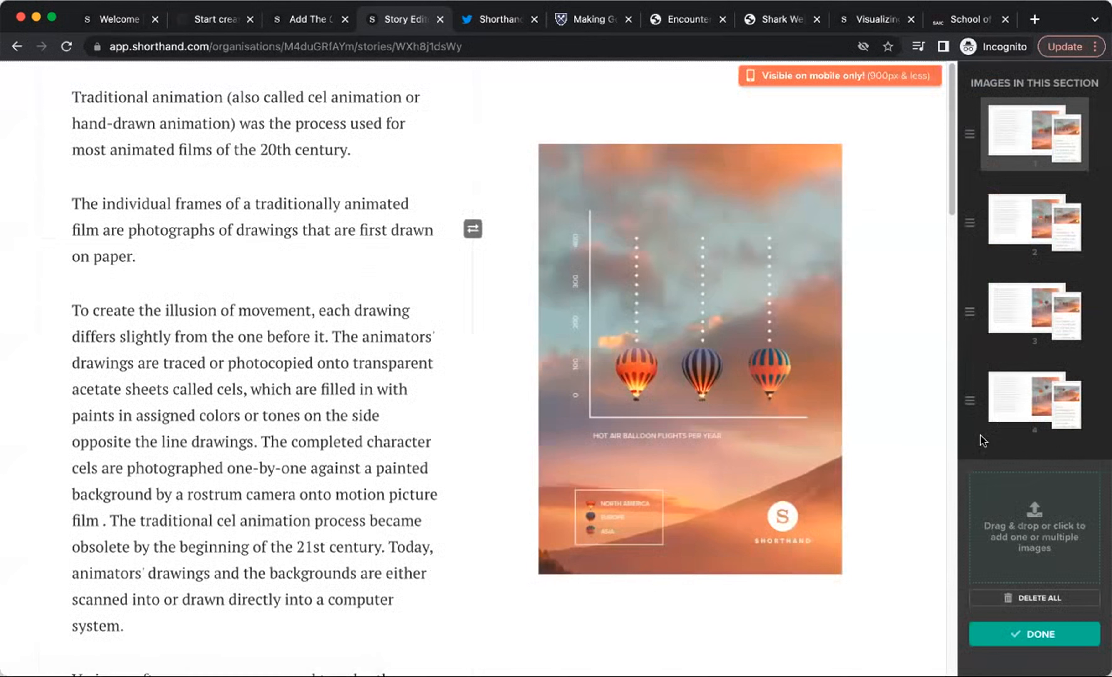
left_click(1044, 599)
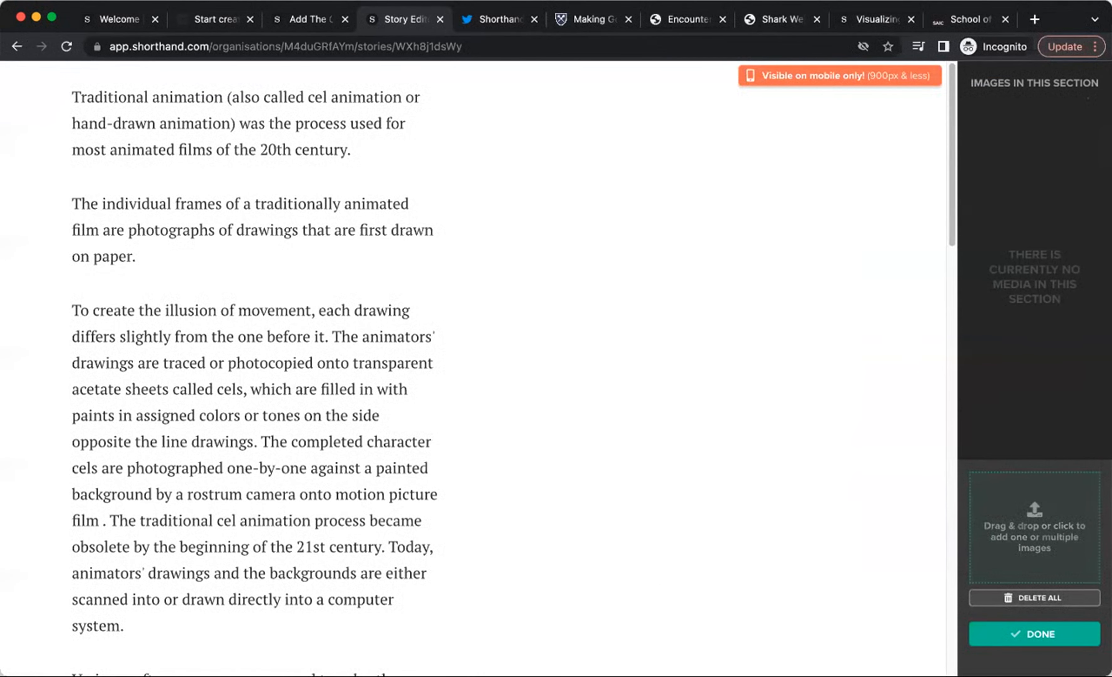
key("super+Tab")
left_click_drag(473, 228, 969, 519)
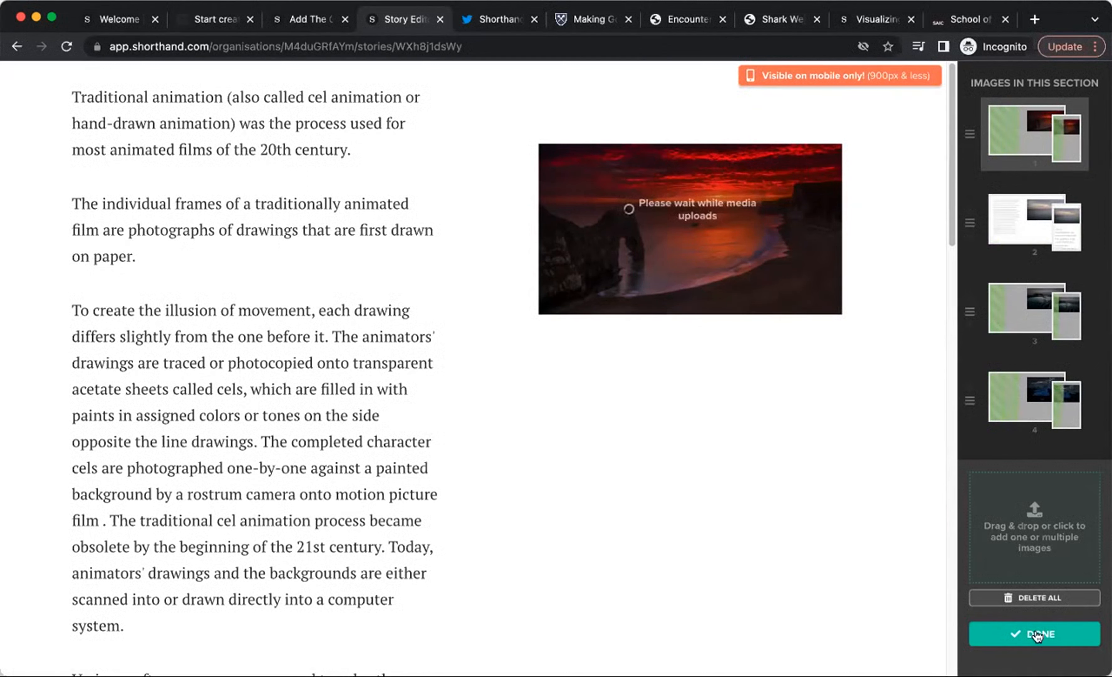
left_click(1039, 633)
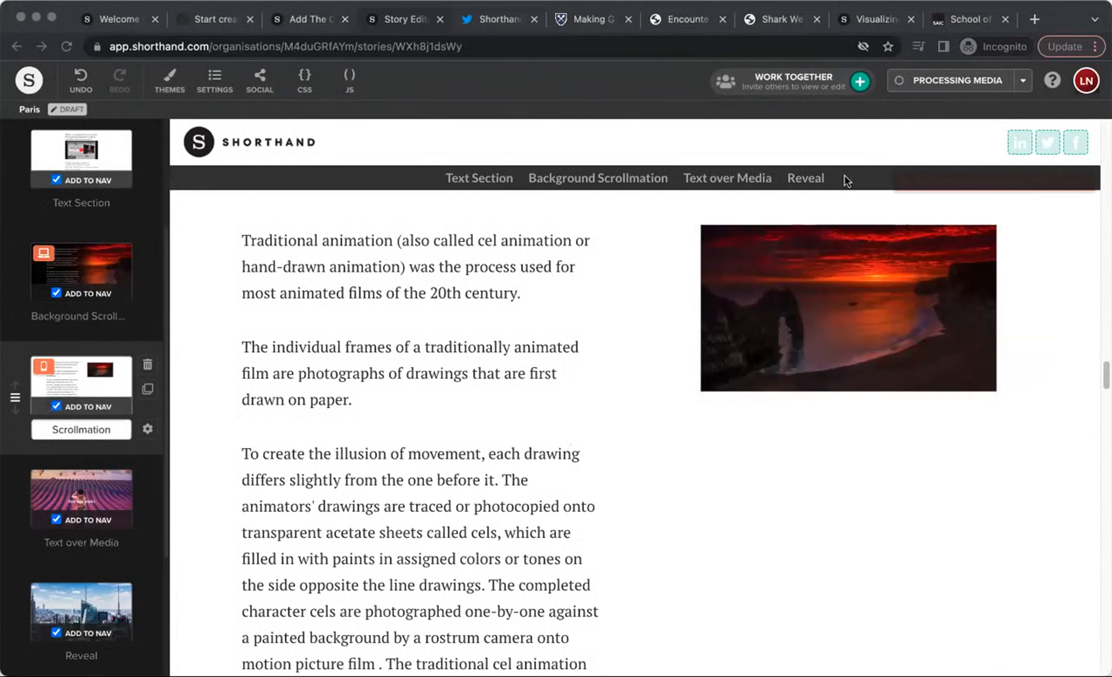
Step: Preview the story at phone size, go to the Scrollmation section through the story's navigation and examine its image transitions
left_click(935, 82)
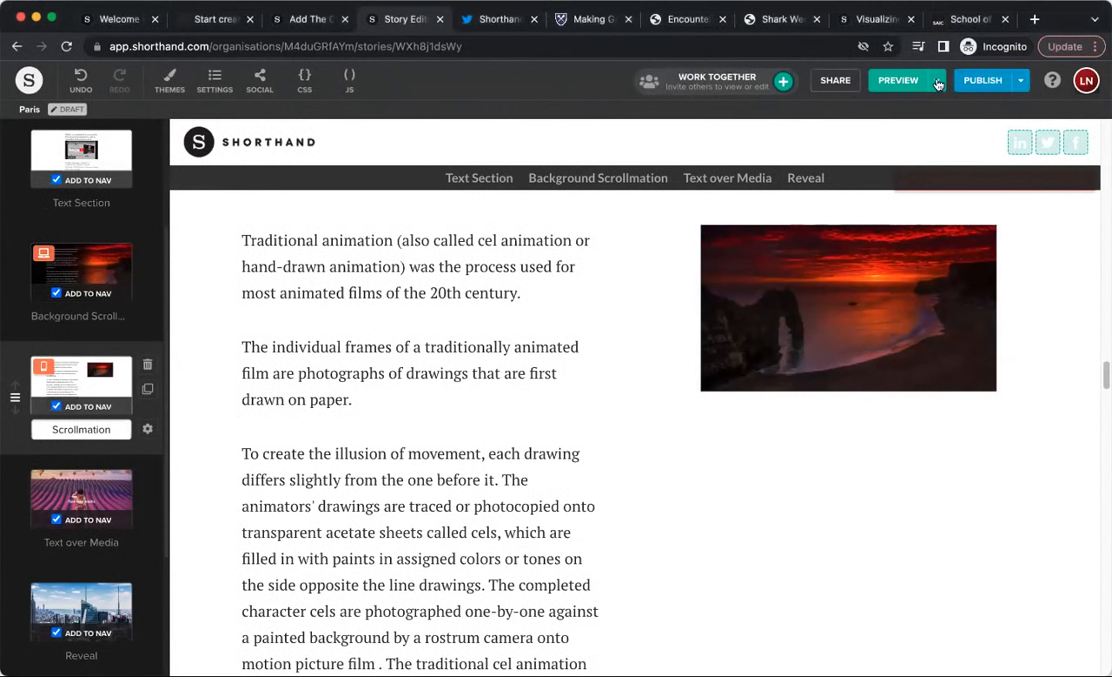
left_click(938, 83)
left_click(858, 141)
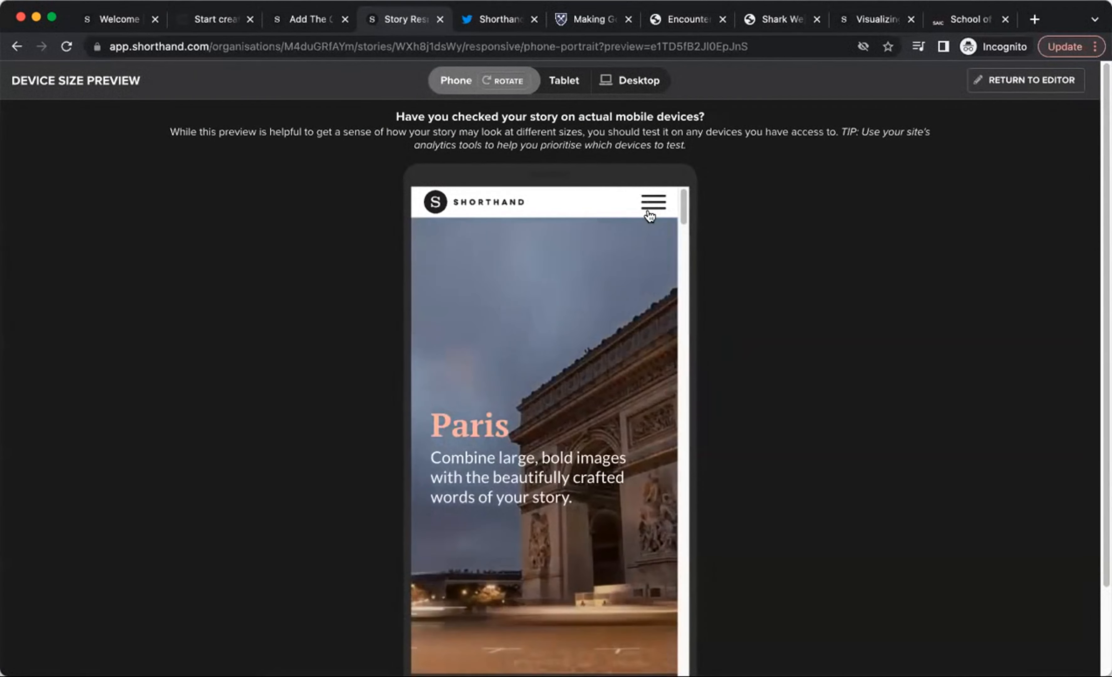
left_click(654, 205)
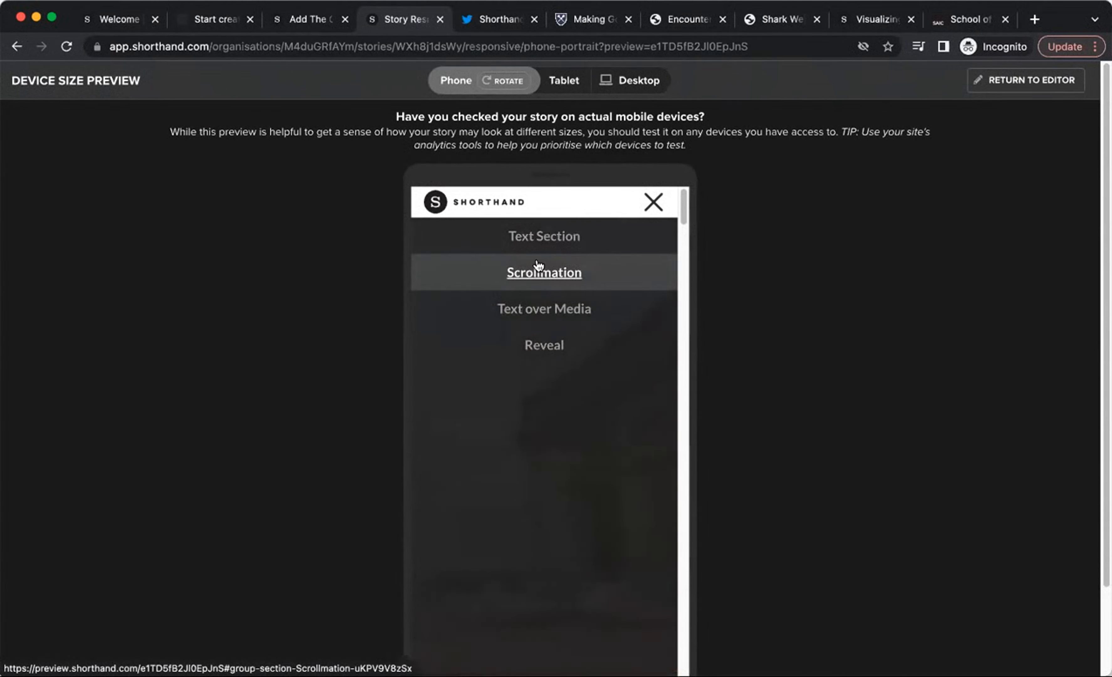
left_click(541, 274)
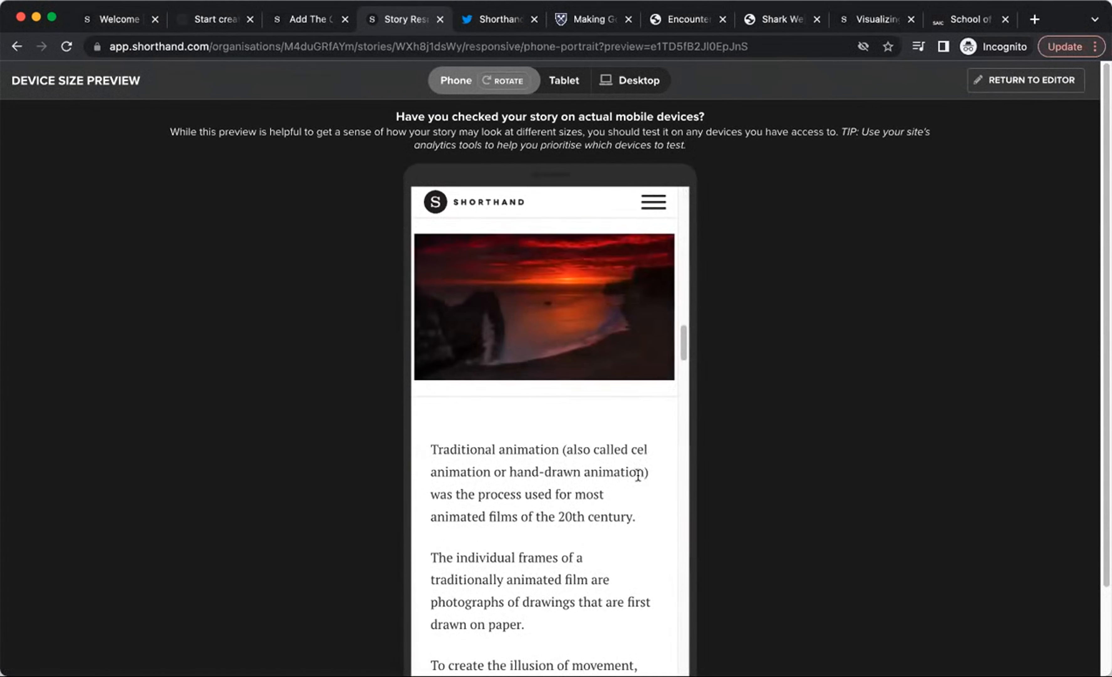
scroll(628, 473, "down", 5)
scroll(625, 470, "down", 6)
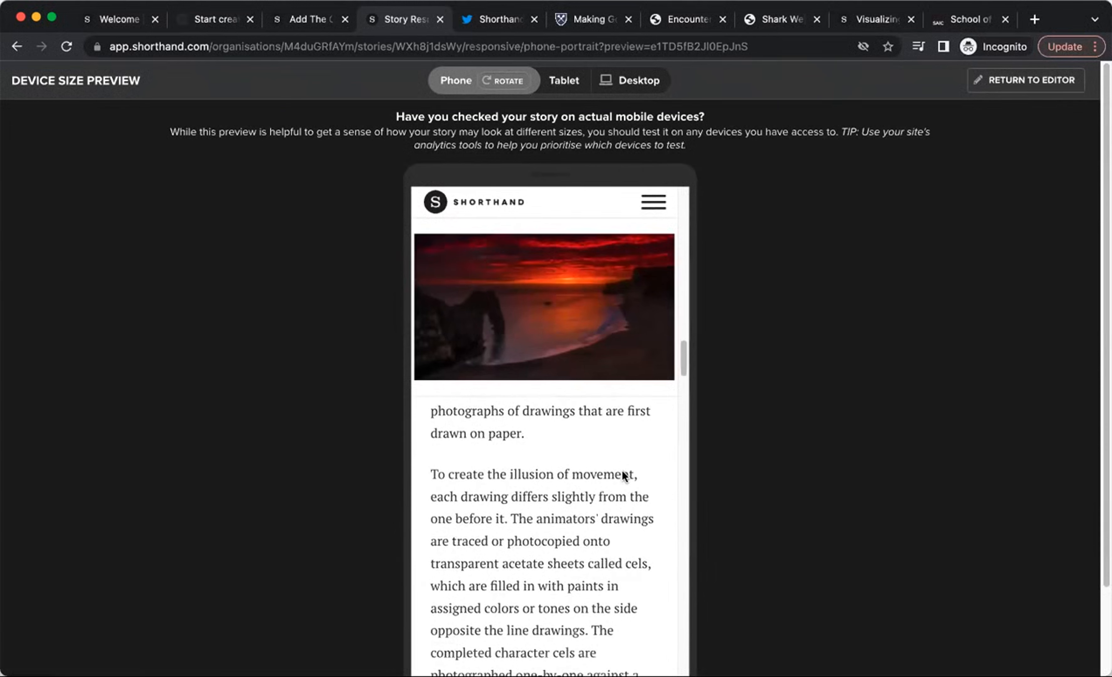
scroll(615, 474, "down", 8)
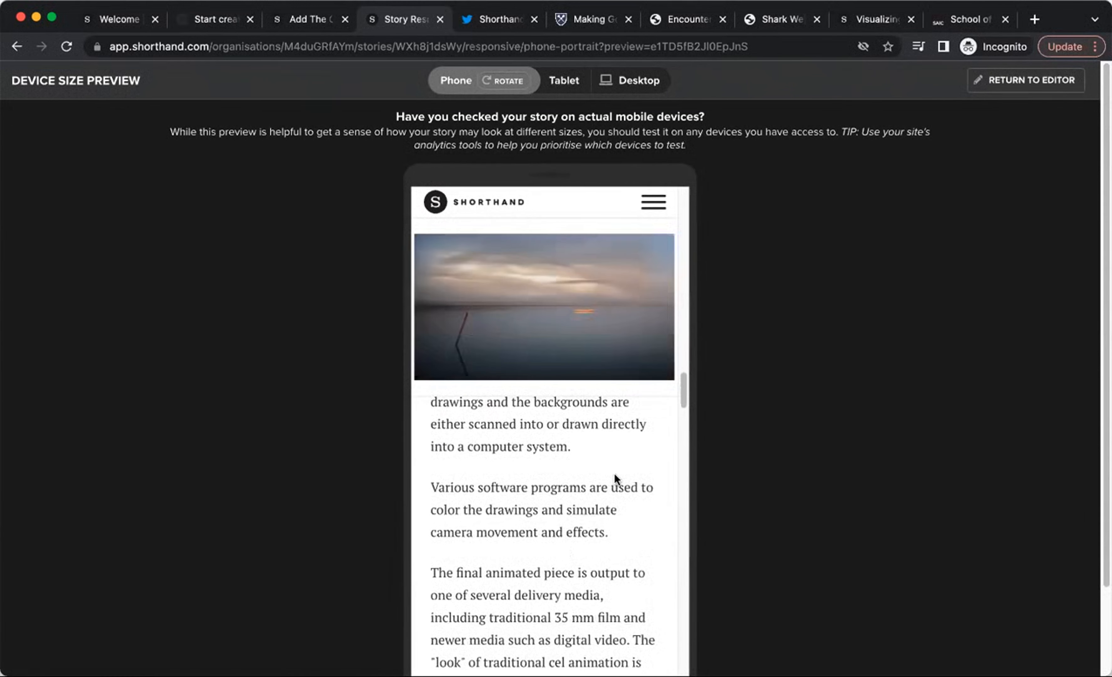
scroll(607, 477, "down", 8)
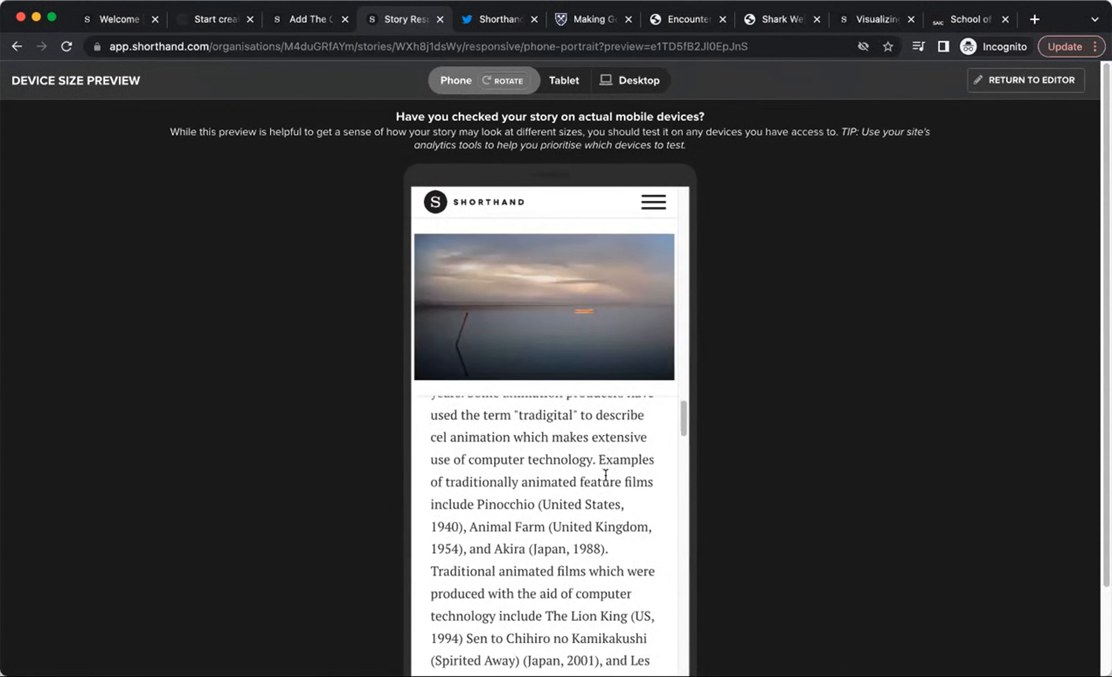
scroll(603, 479, "down", 8)
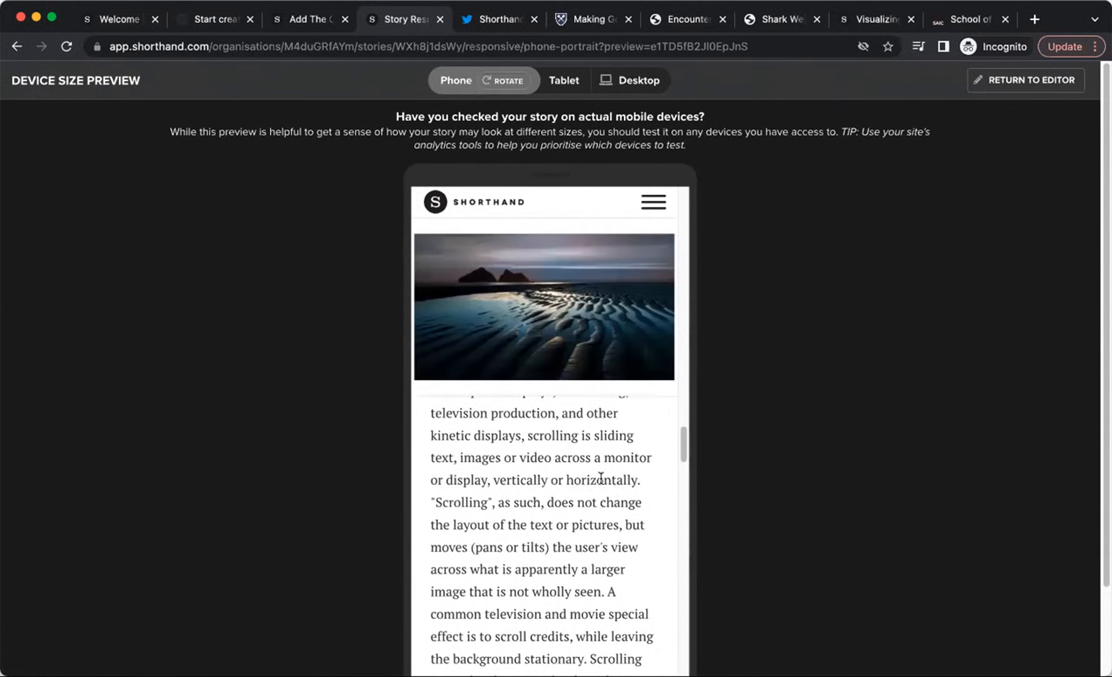
scroll(594, 481, "down", 4)
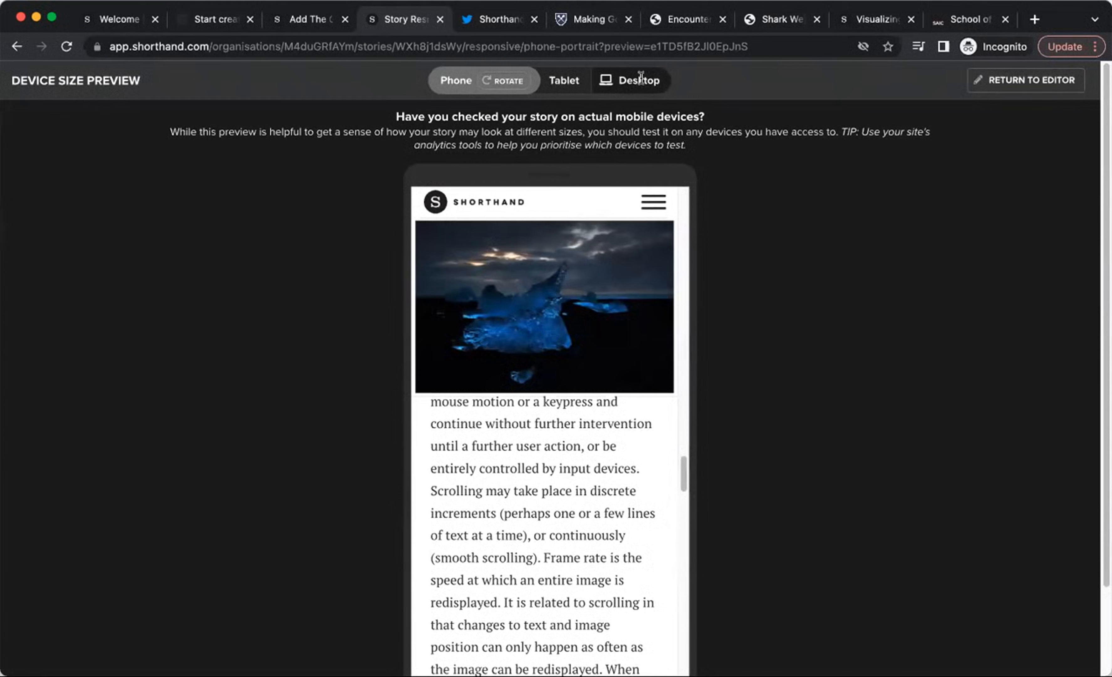
Step: Switch the preview to desktop size, examine the Background Scrollmation section's image transitions and return to the story editor
left_click(632, 85)
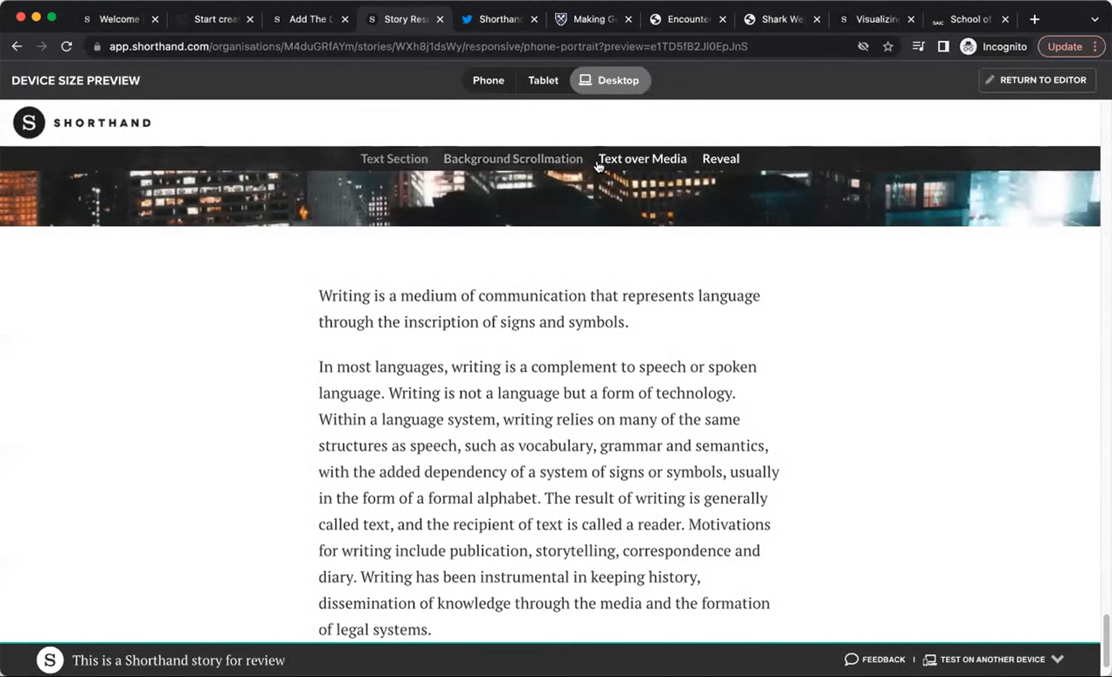
left_click(539, 160)
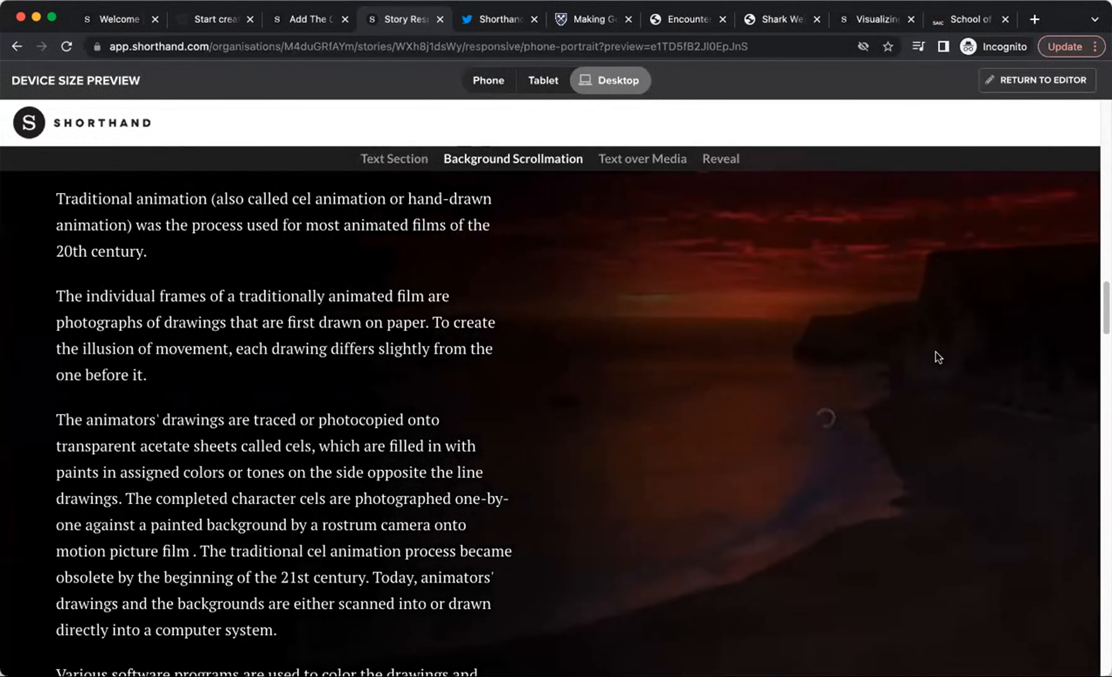
scroll(936, 342, "down", 7)
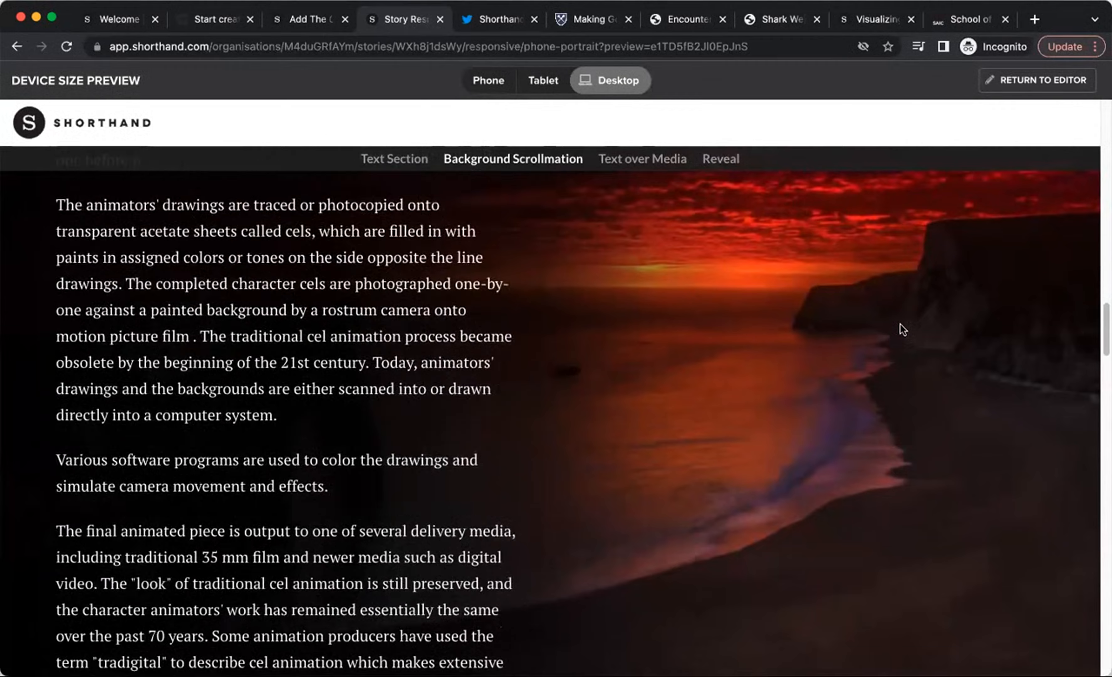
scroll(896, 336, "down", 9)
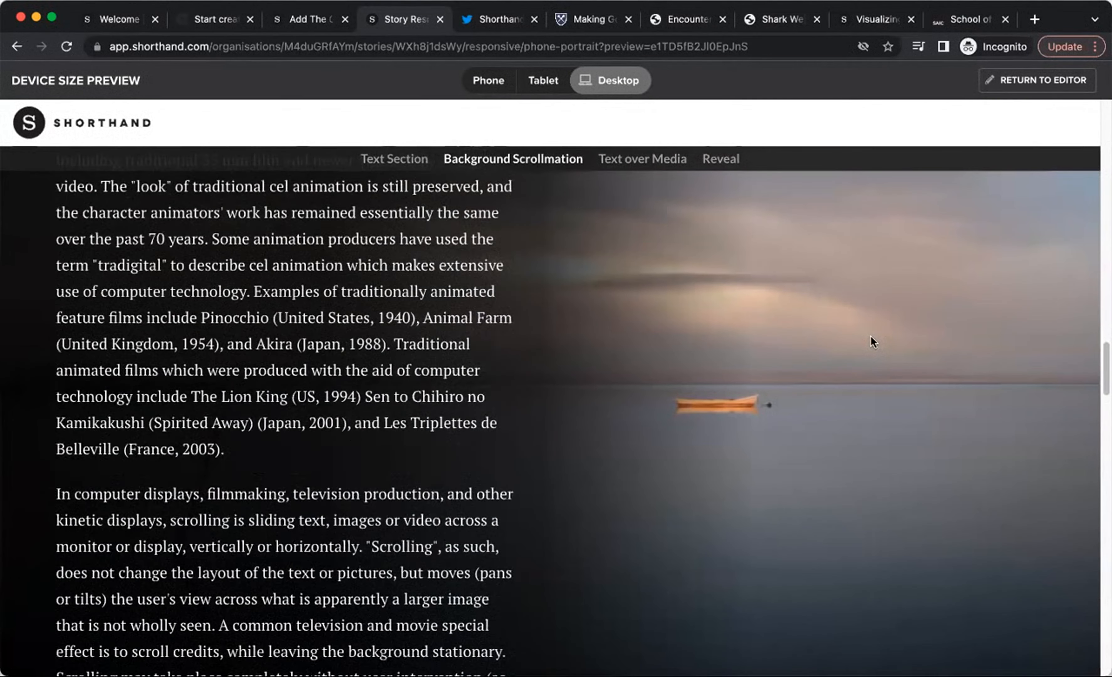
scroll(868, 339, "down", 10)
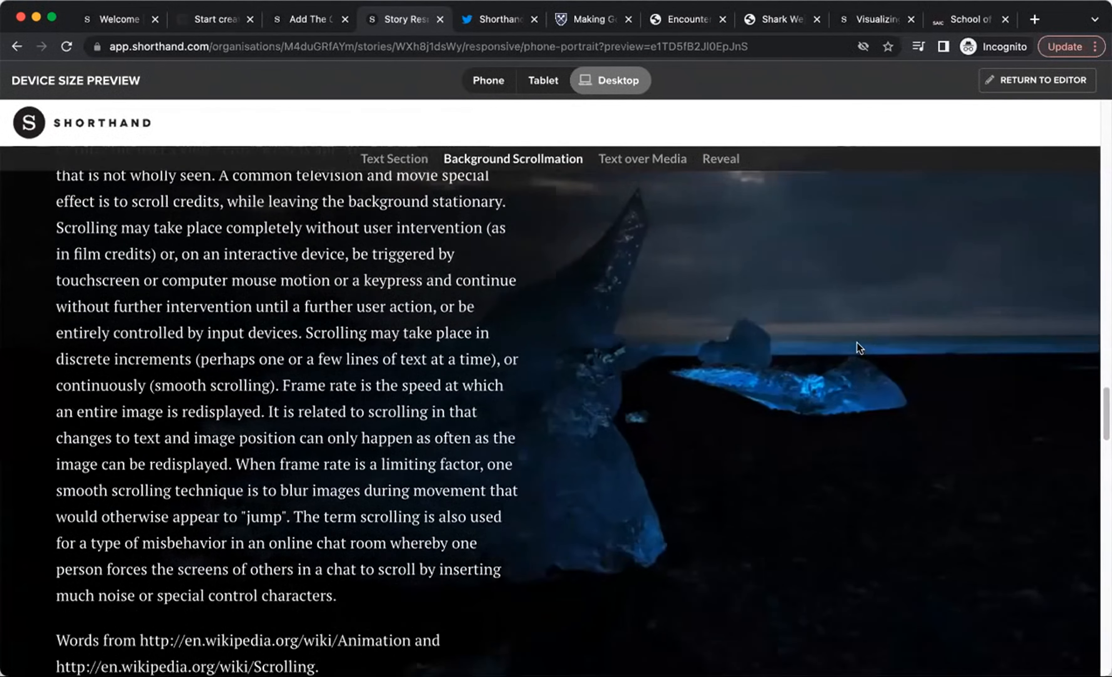
scroll(839, 348, "down", 5)
scroll(889, 249, "up", 6)
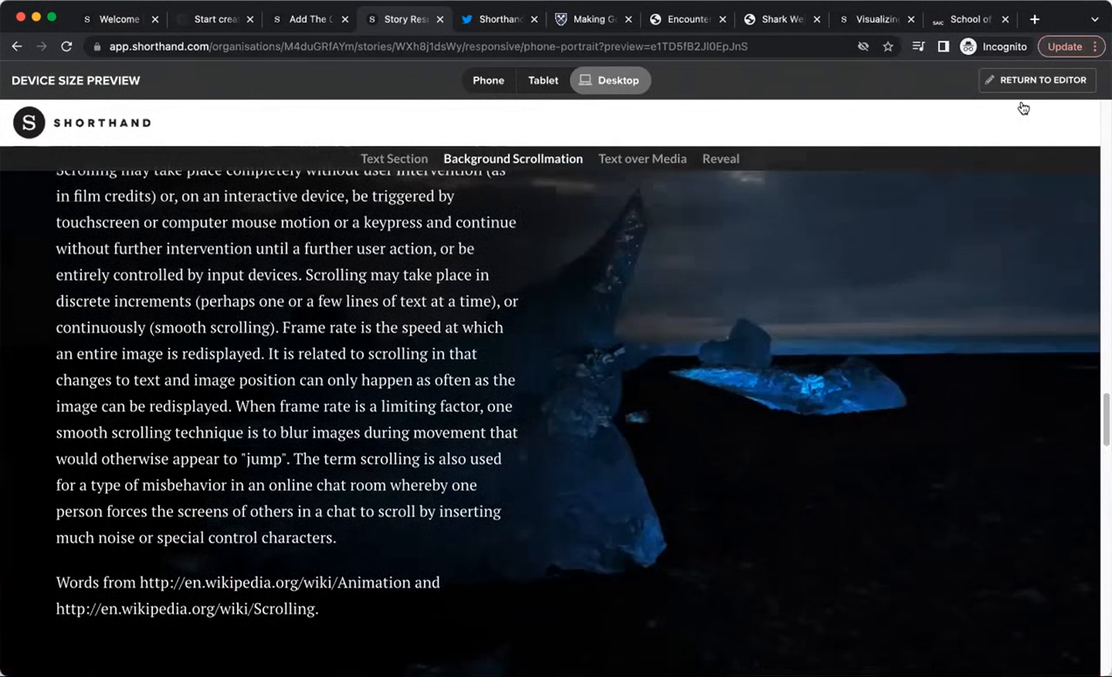
left_click(1029, 83)
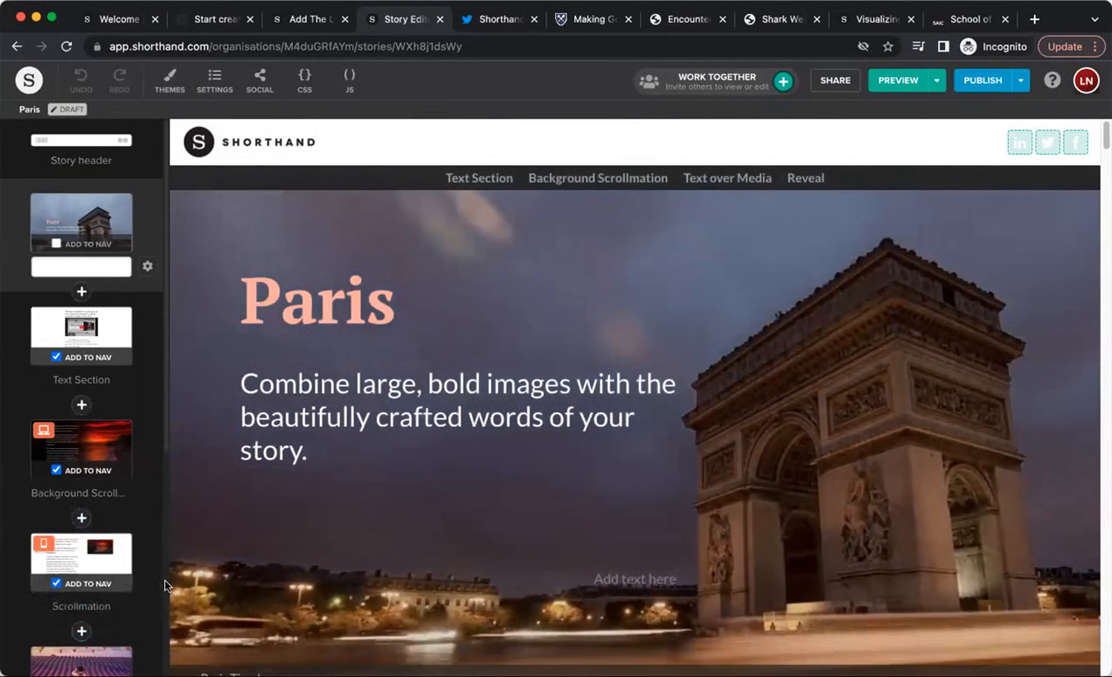
Step: Add a Grid section after the last section of the story
scroll(133, 570, "down", 5)
scroll(132, 574, "down", 3)
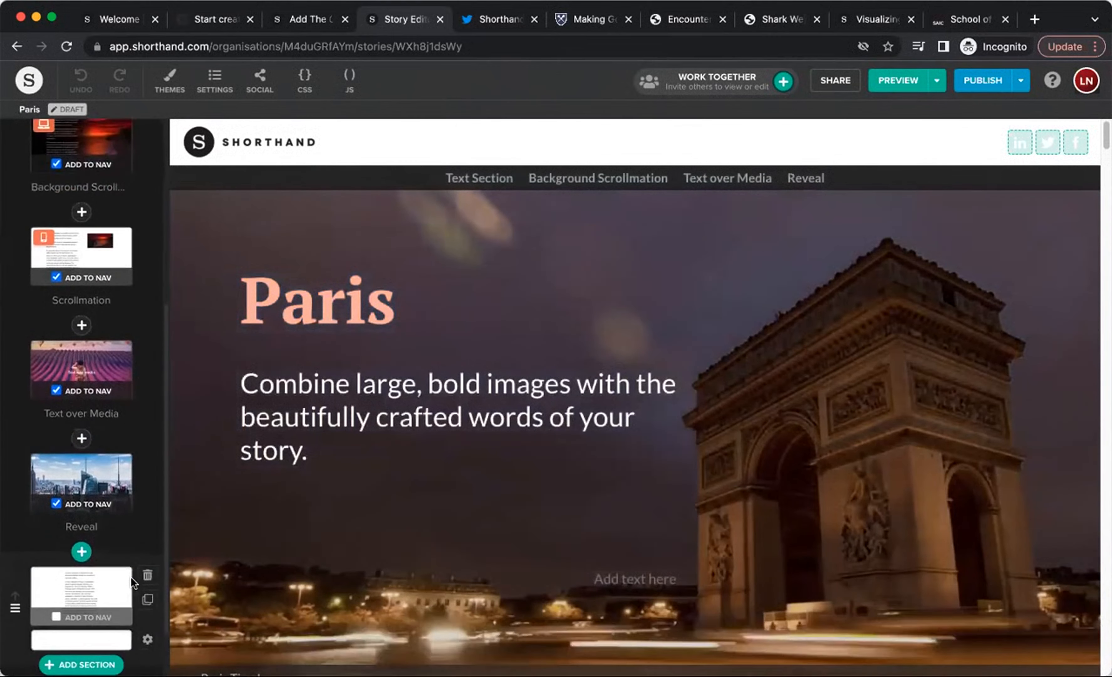
left_click(76, 601)
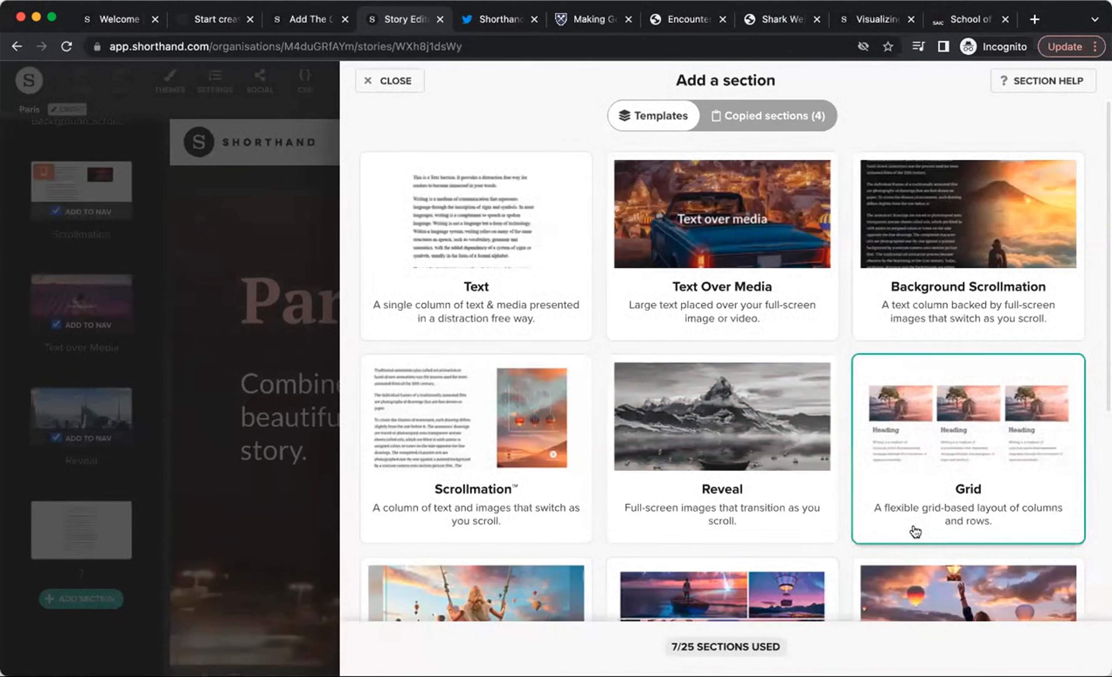
left_click(986, 454)
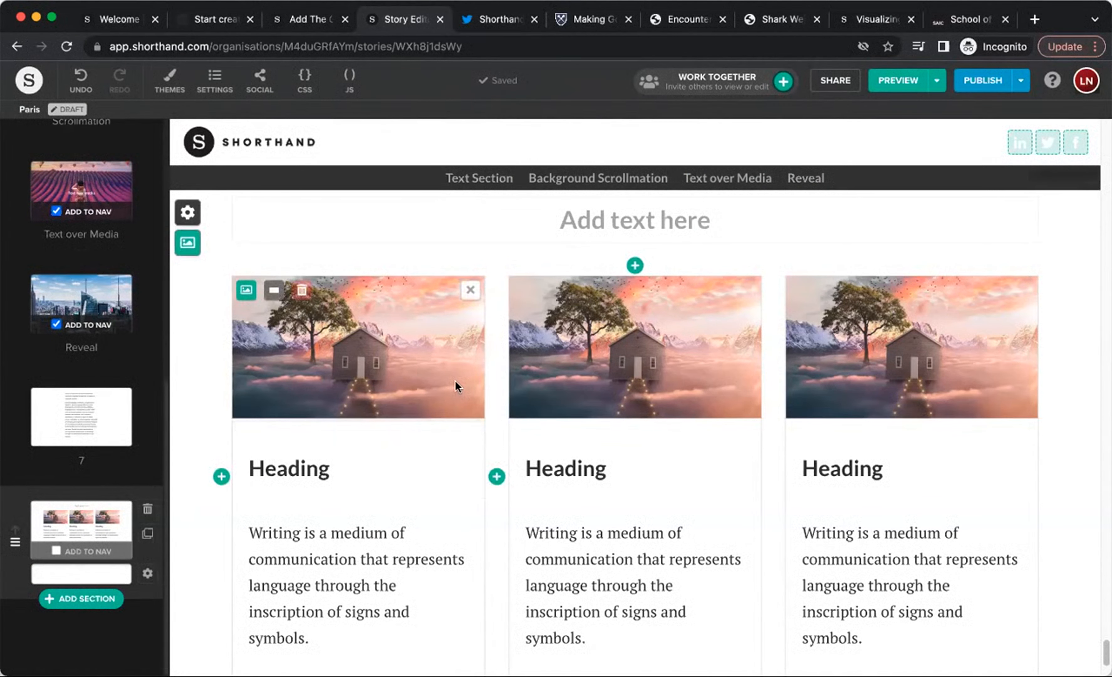
Step: Add a fourth column to the grid's row of cards and a second row beneath it
left_click(634, 514)
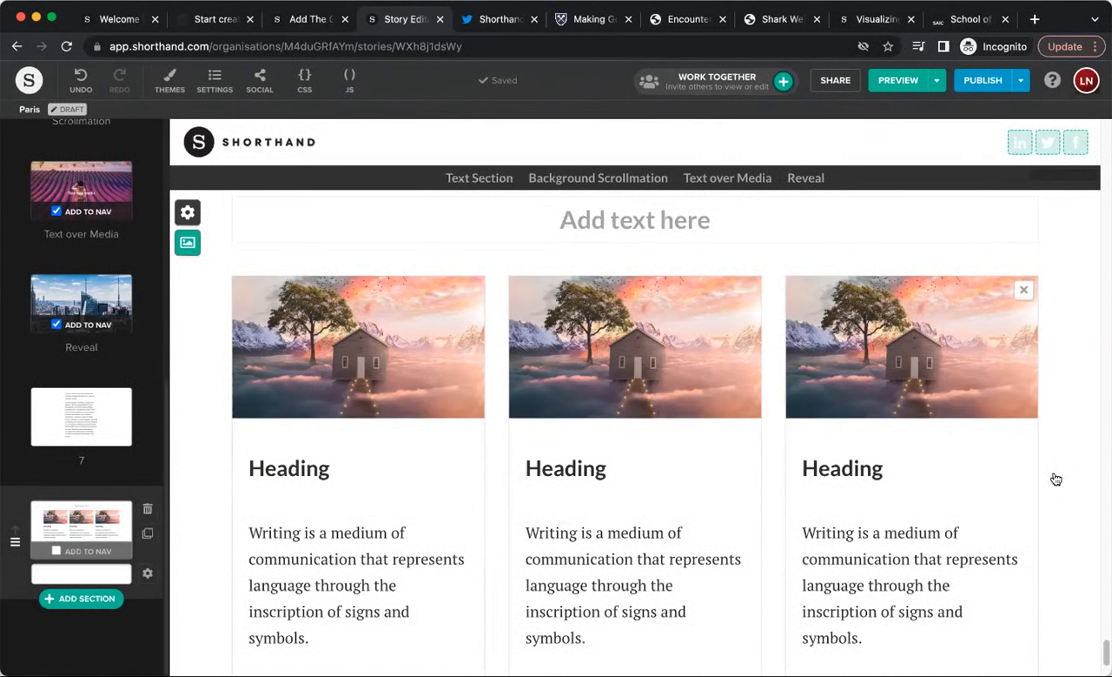
left_click(1051, 474)
scroll(1050, 472, "down", 3)
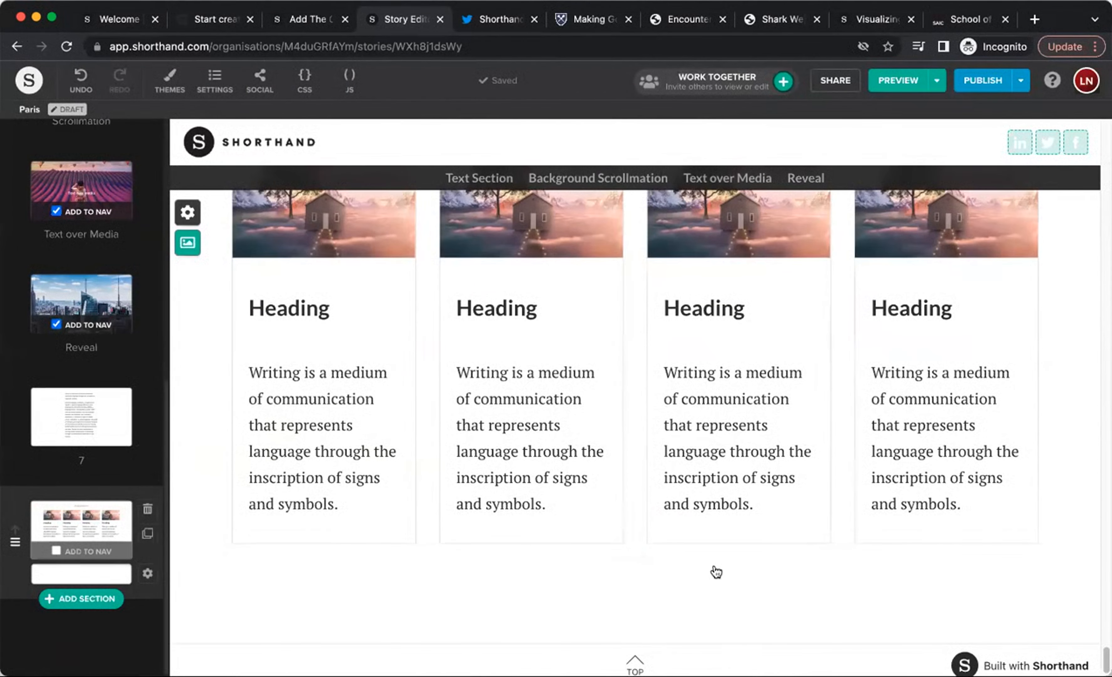
left_click(635, 554)
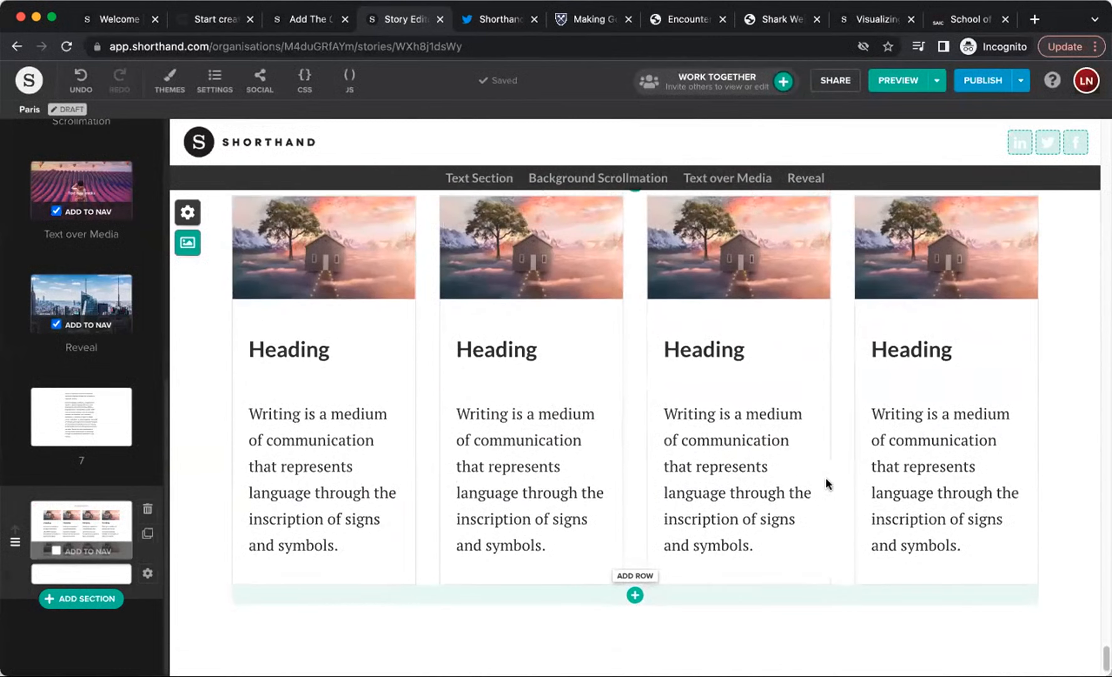
Step: Delete two cards from the grid's second row, leaving two cards side by side
left_click(1023, 345)
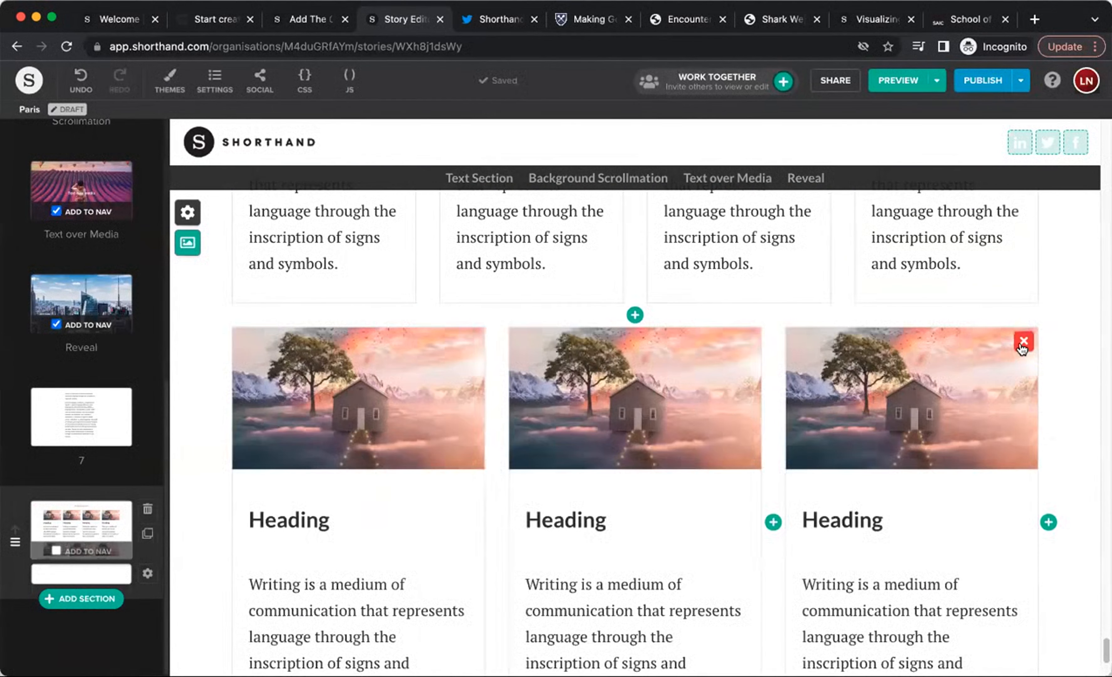
left_click(1024, 339)
scroll(851, 518, "down", 3)
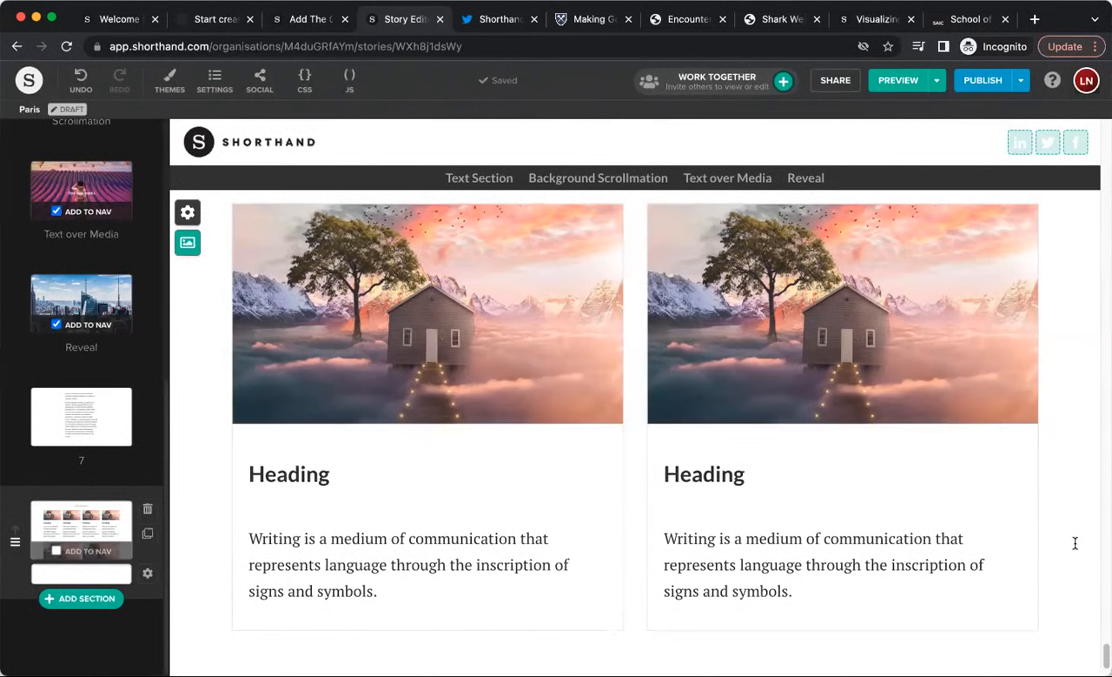
Step: Delete three cards from the grid's first row, leaving a single card with image and text side by side
scroll(1072, 537, "up", 2)
scroll(1072, 537, "up", 10)
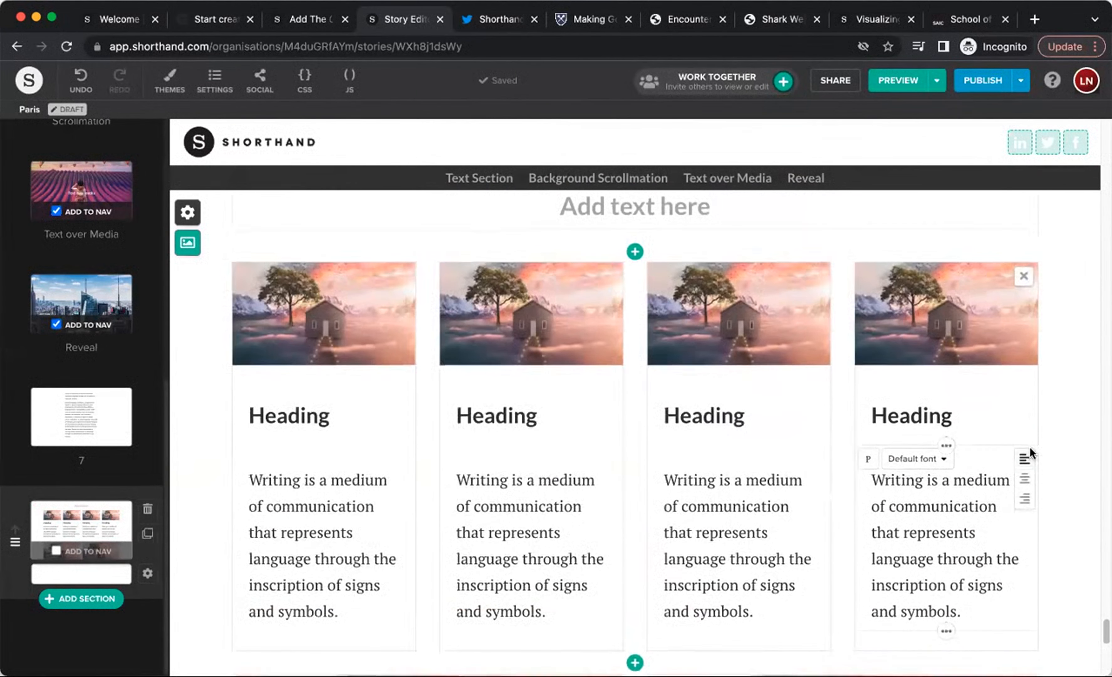
left_click(1024, 278)
left_click(1024, 277)
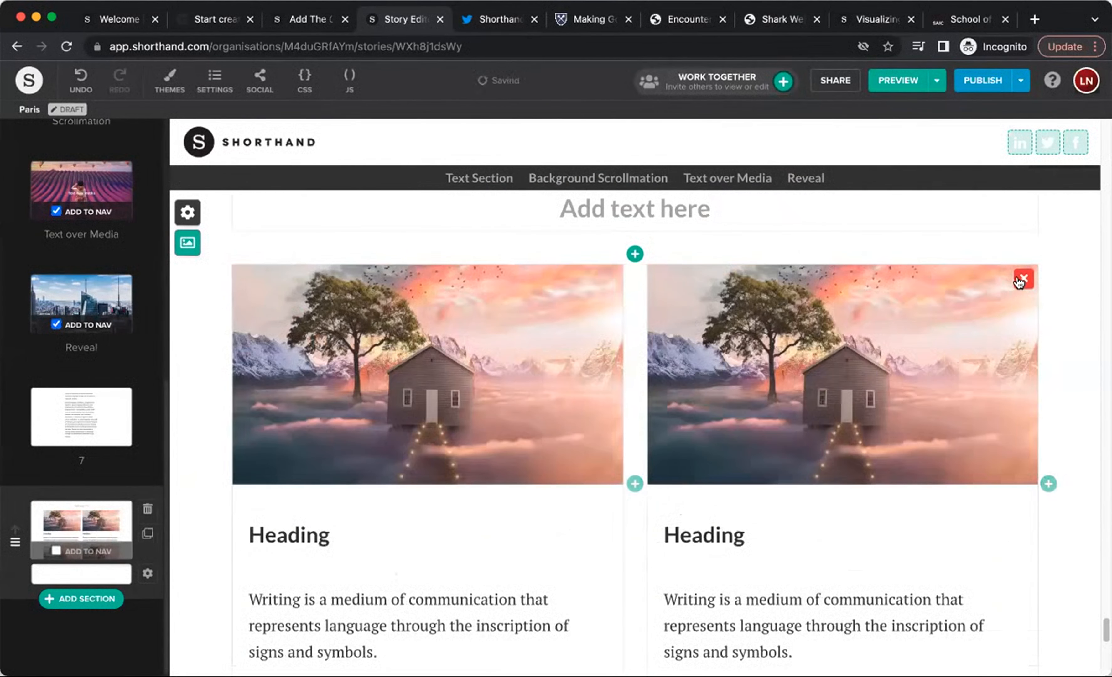
left_click(1023, 278)
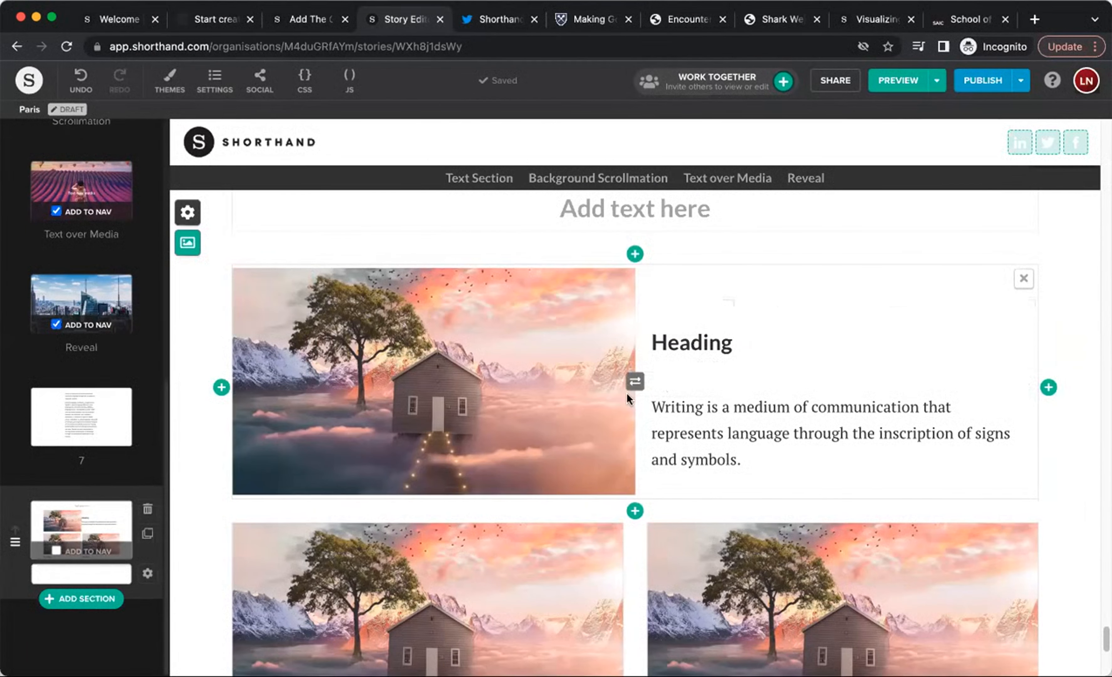
Step: Swap the first row card's columns so the text precedes the image, and insert a button below its paragraph
left_click(634, 382)
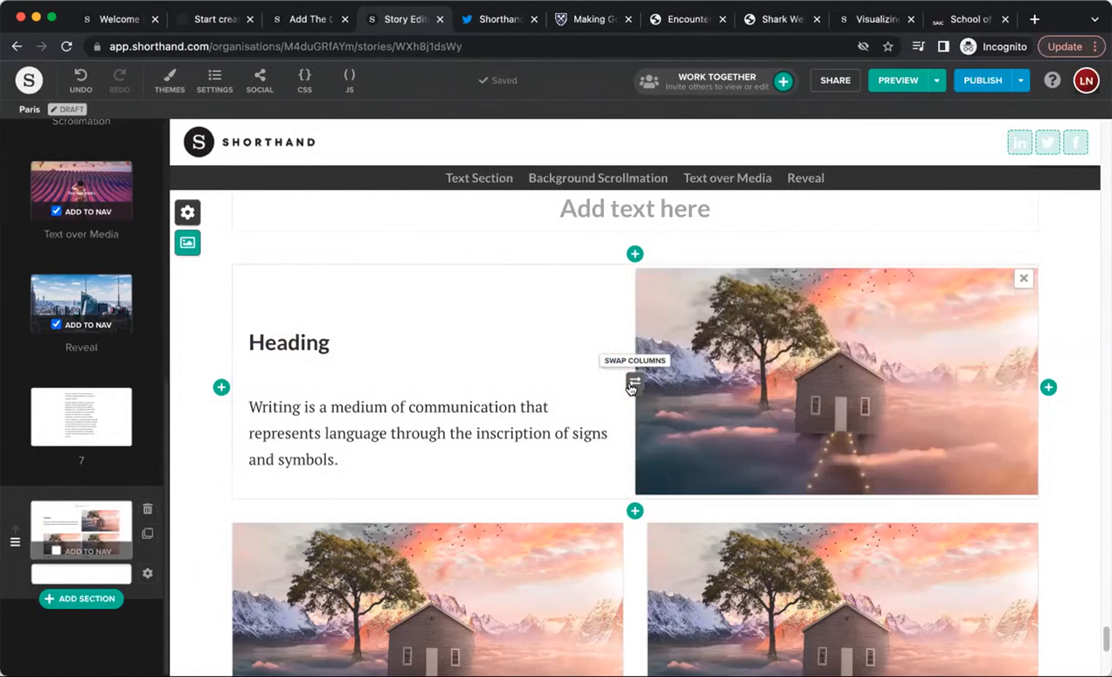
left_click(633, 383)
left_click(634, 383)
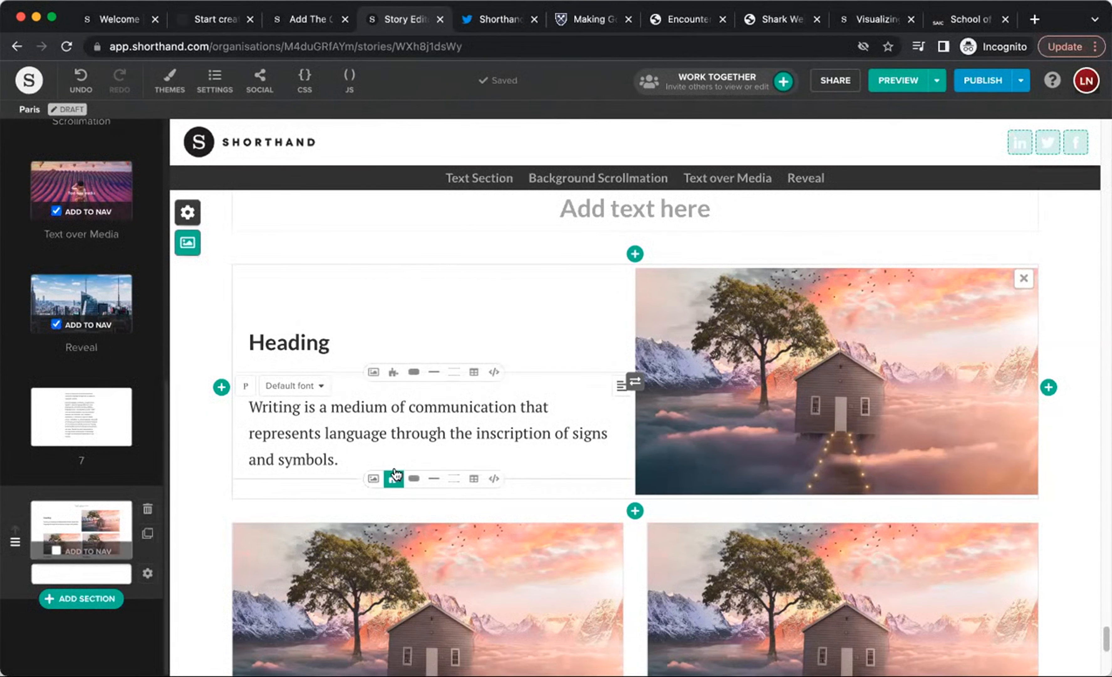
left_click(414, 478)
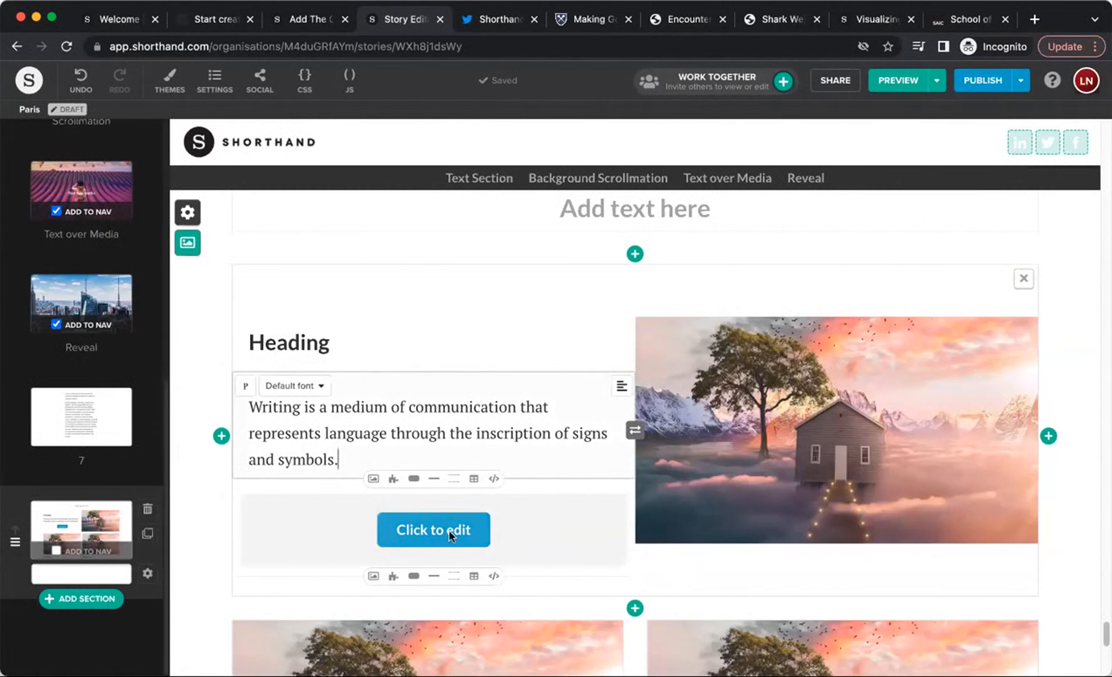
Step: Crop the grid section's images to a circle shape in place of the landscape crop
left_click(472, 530)
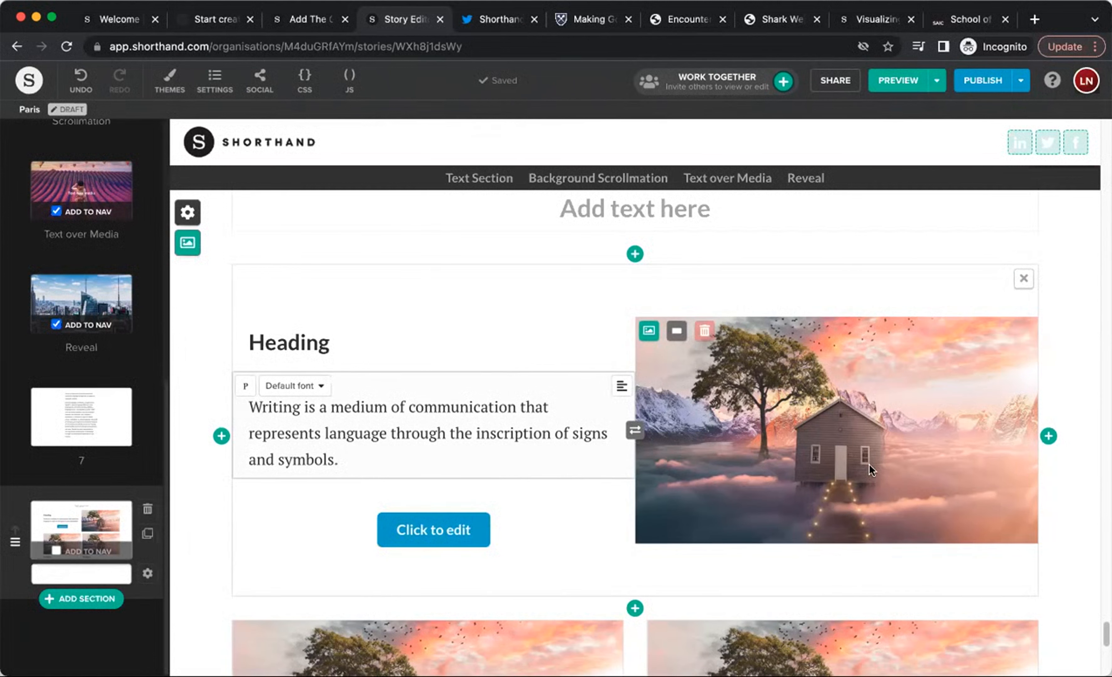
scroll(891, 462, "down", 3)
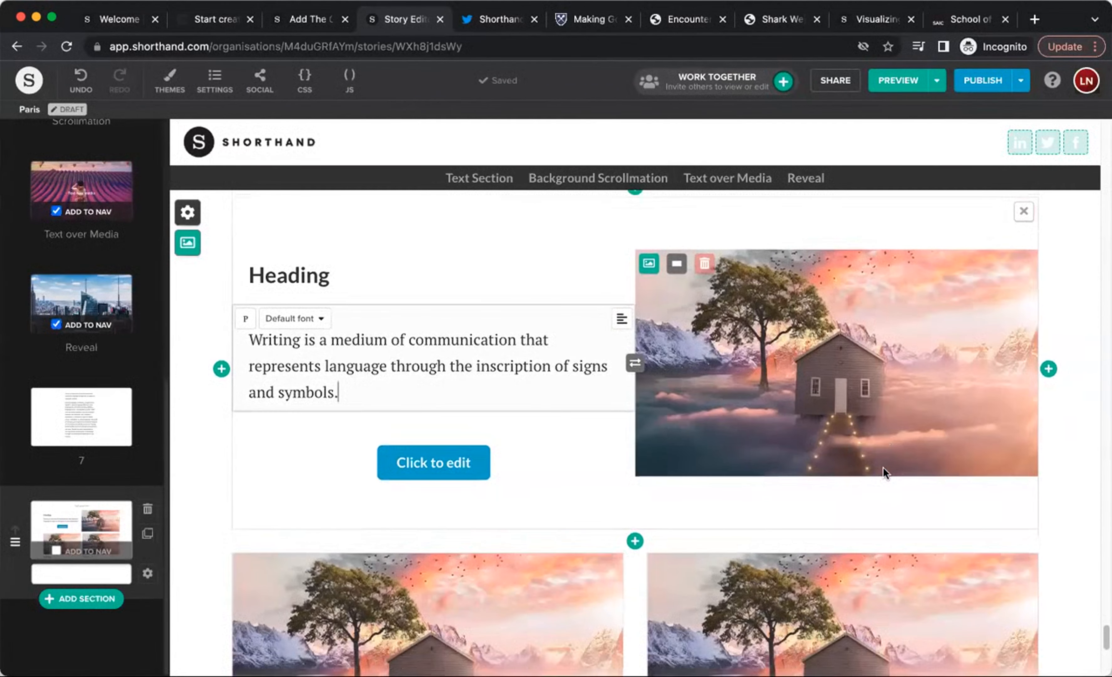
scroll(900, 513, "up", 3)
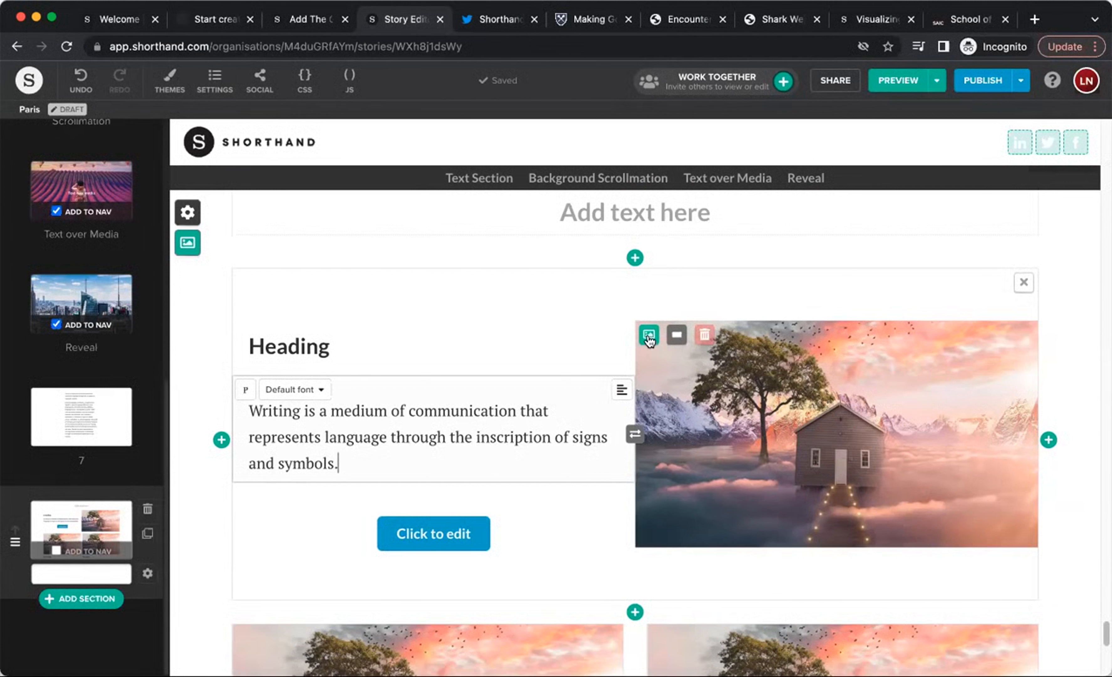
left_click(676, 336)
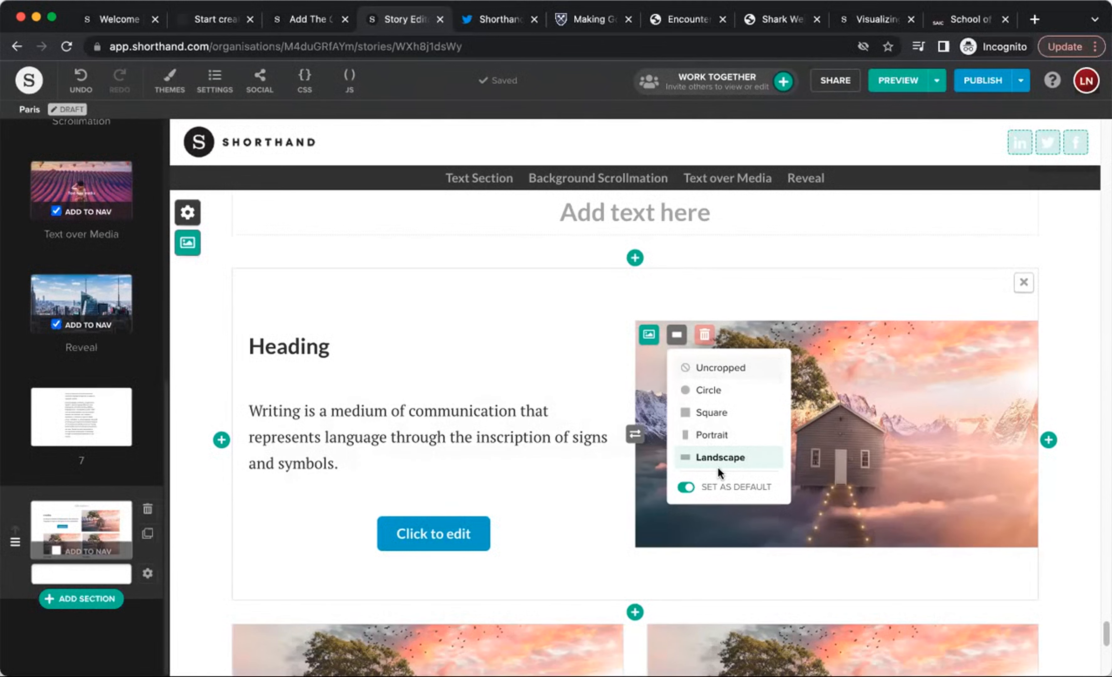
left_click(709, 390)
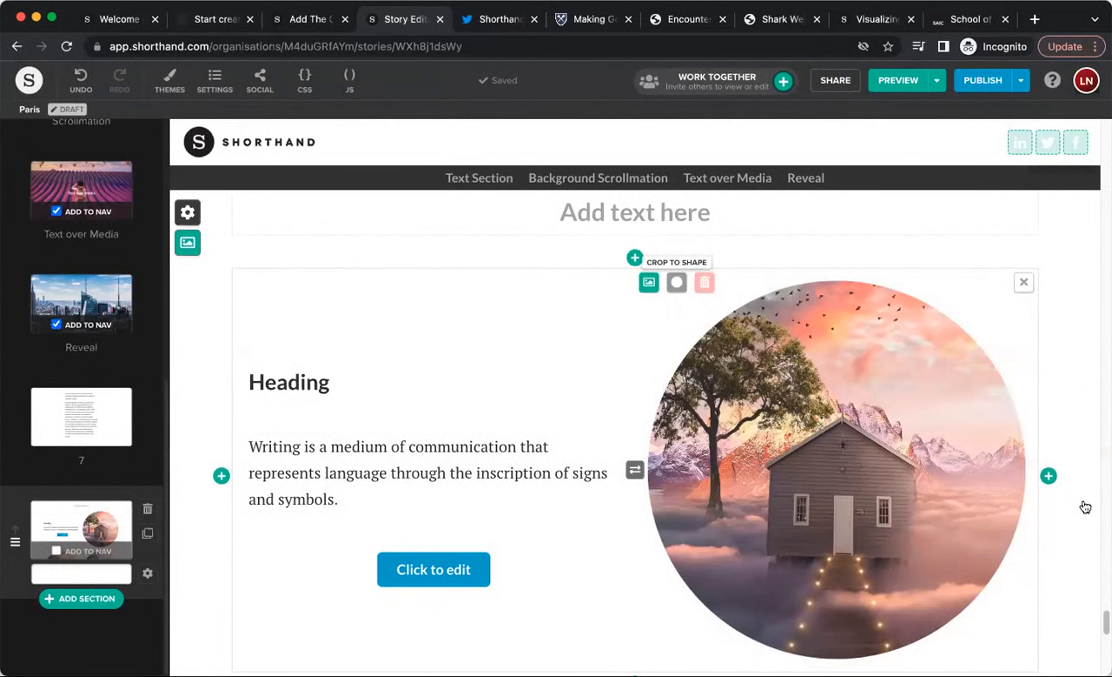
scroll(1085, 506, "down", 8)
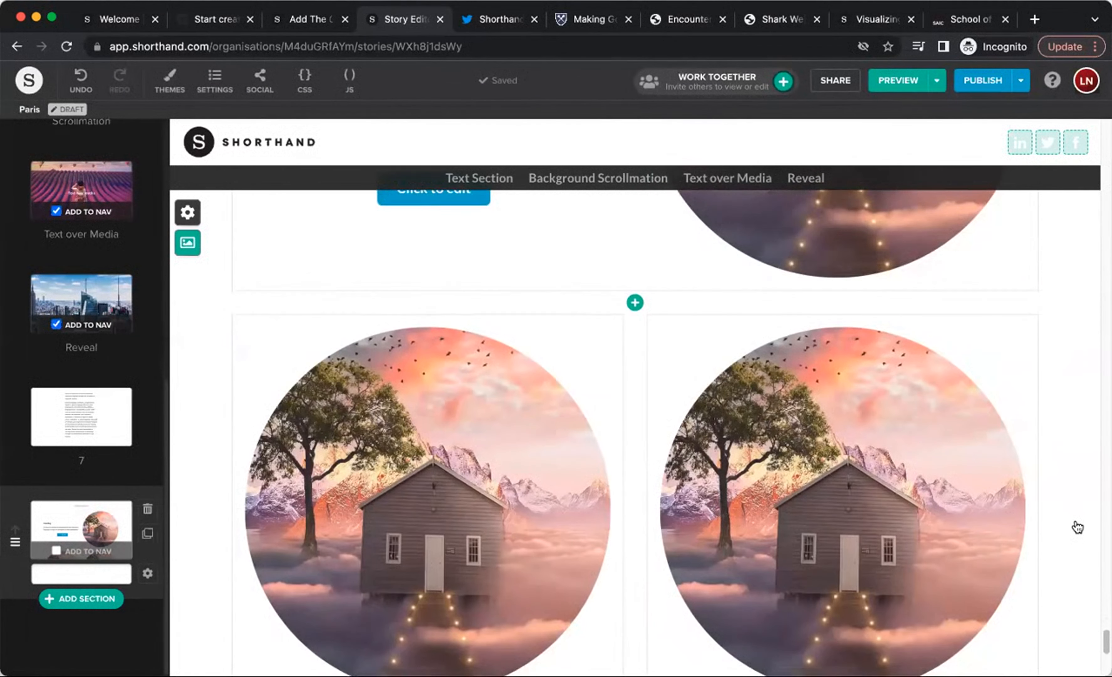
Step: Add the grid section to the story navigation and title it "Grid Section"
left_click(57, 551)
type("Grid")
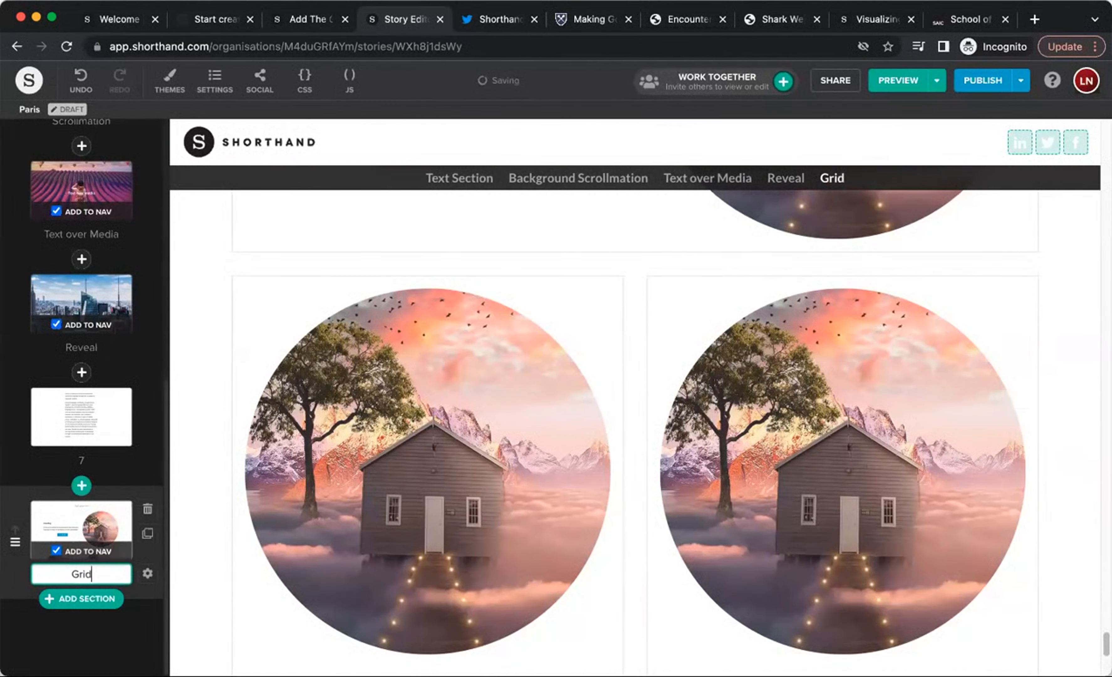
type(" Section")
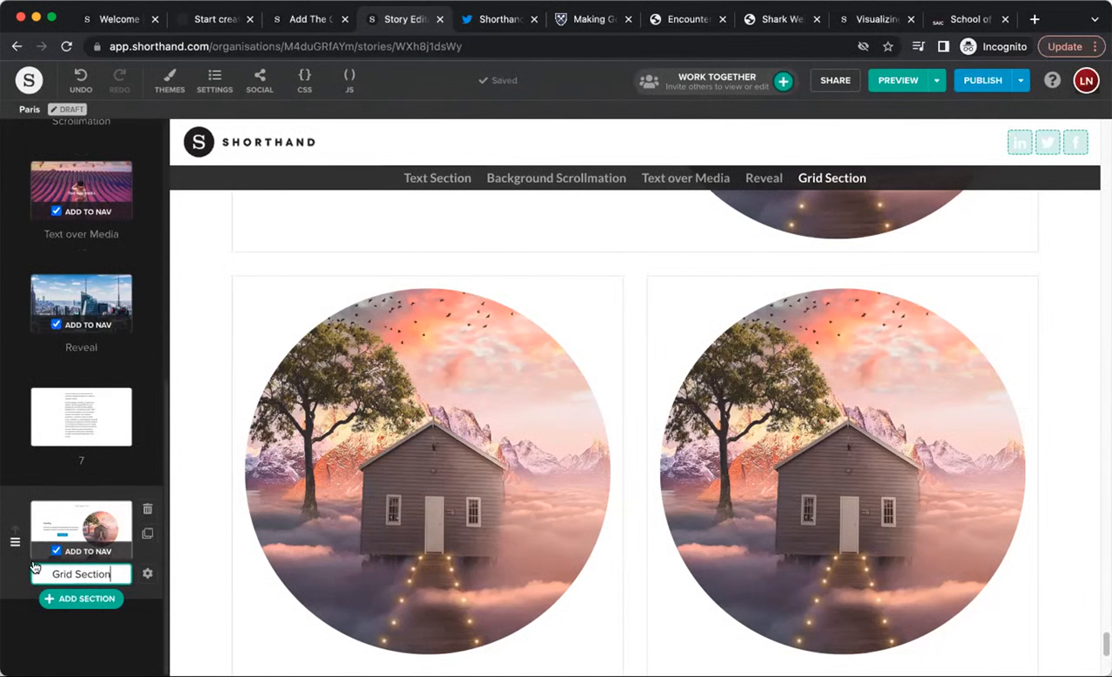
Step: Add a new Scrollpoints section after the Grid Section
left_click(101, 602)
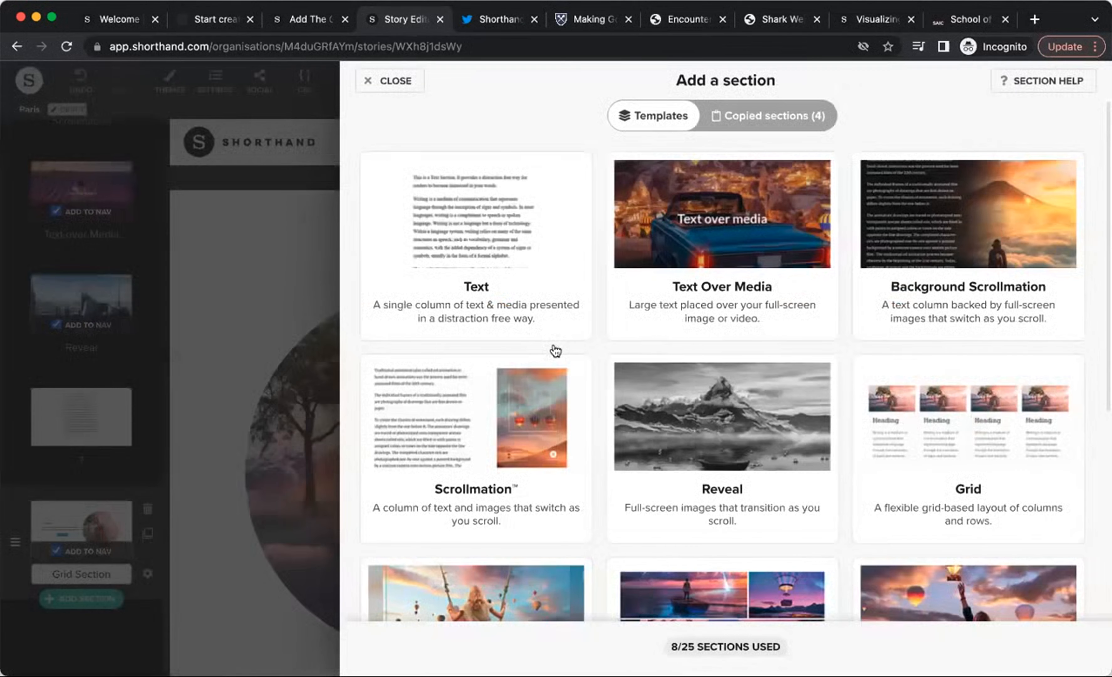
scroll(677, 365, "down", 5)
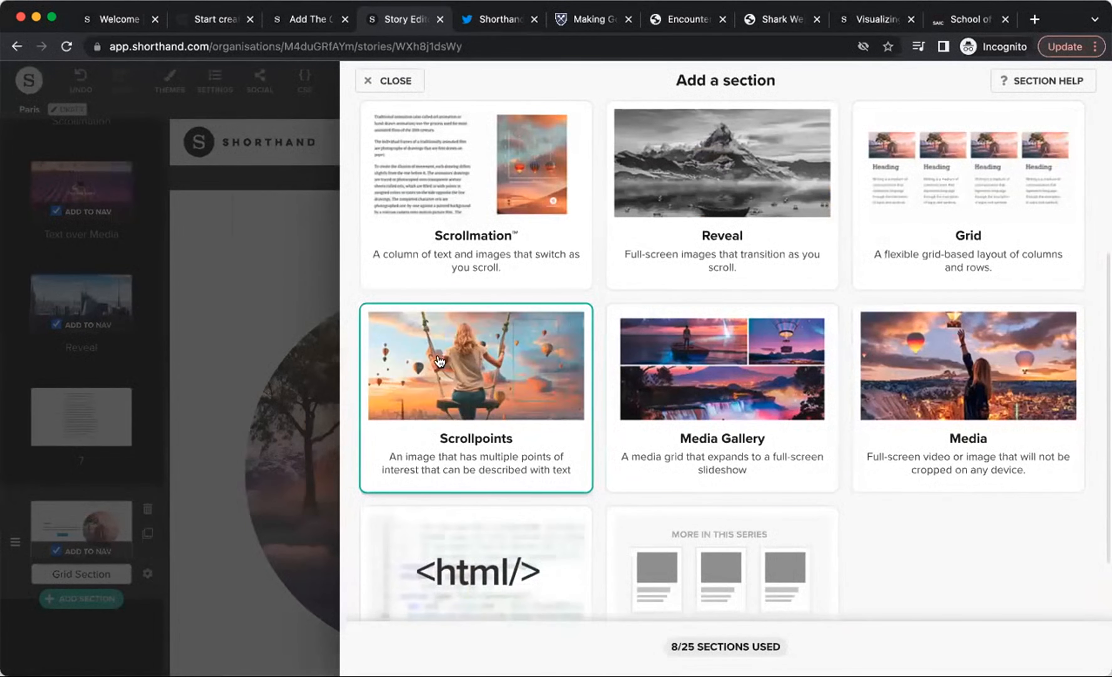
left_click(467, 442)
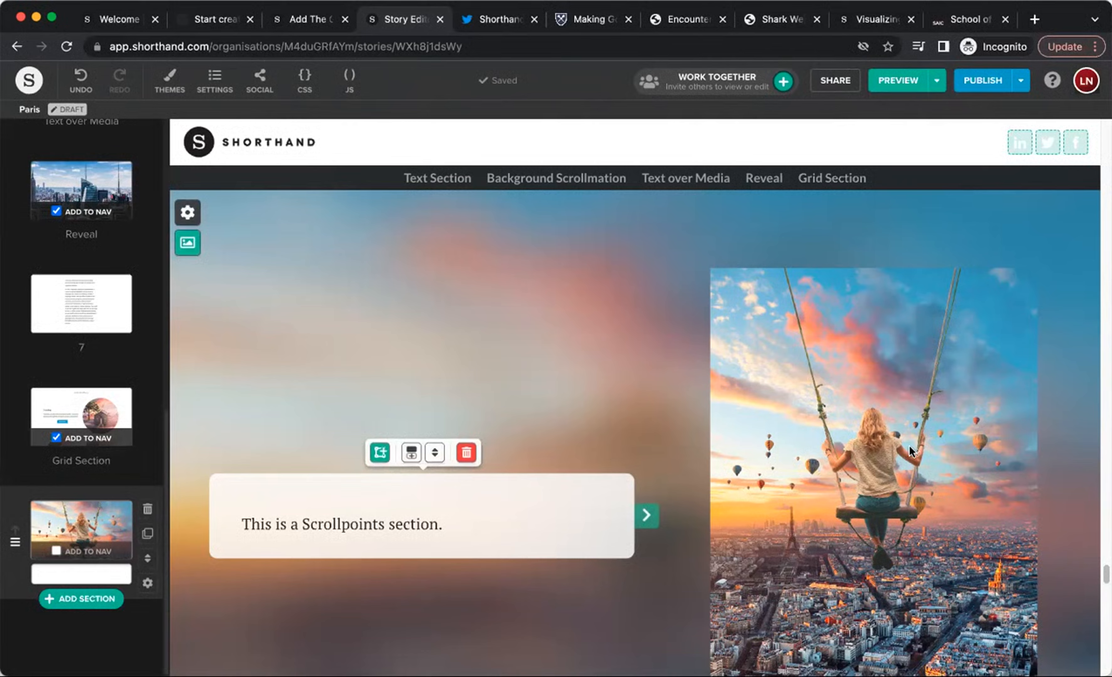
Step: Look through the new Scrollpoints section from its first point to its last to examine the image movement and text
scroll(904, 448, "down", 5)
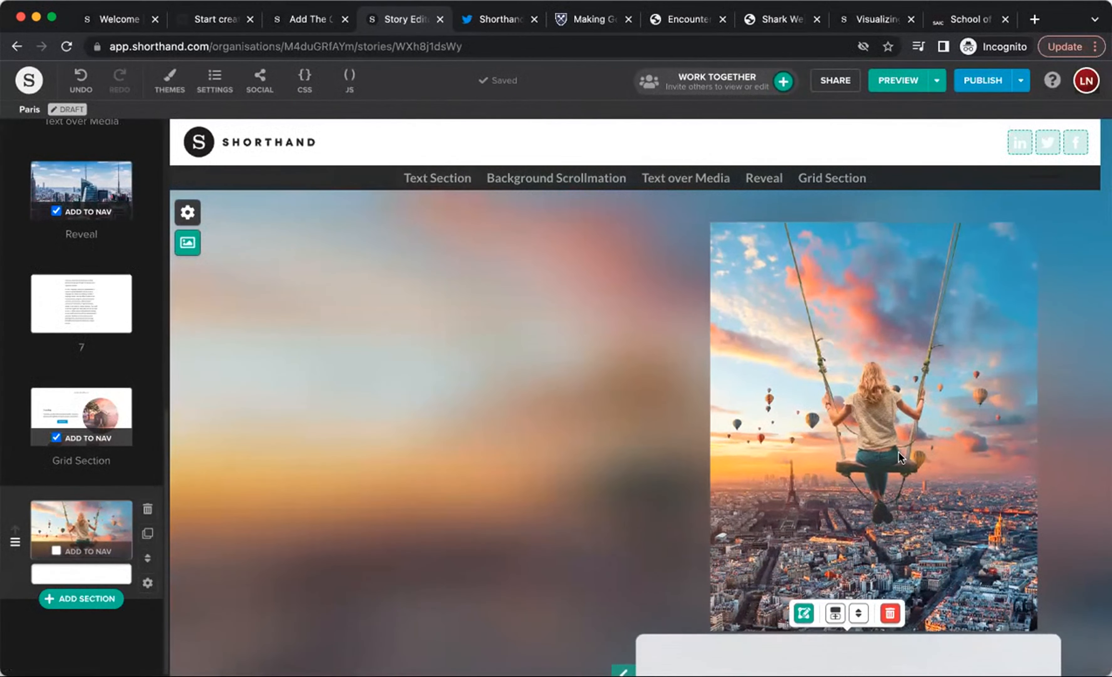
scroll(896, 454, "down", 4)
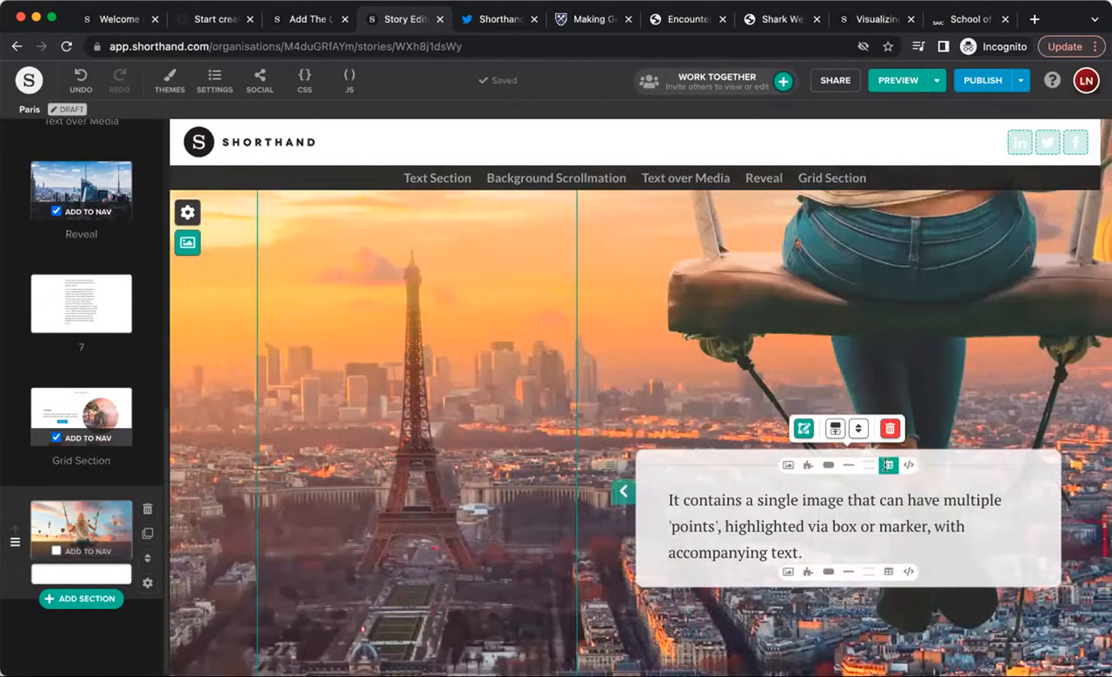
scroll(906, 538, "down", 5)
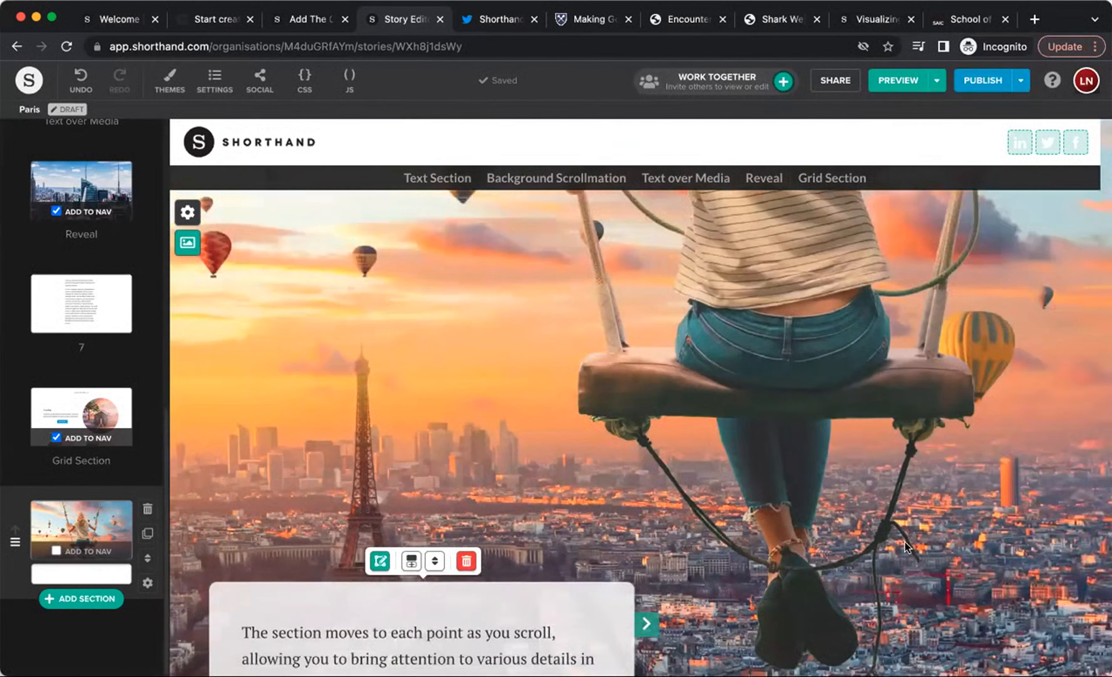
scroll(902, 539, "down", 8)
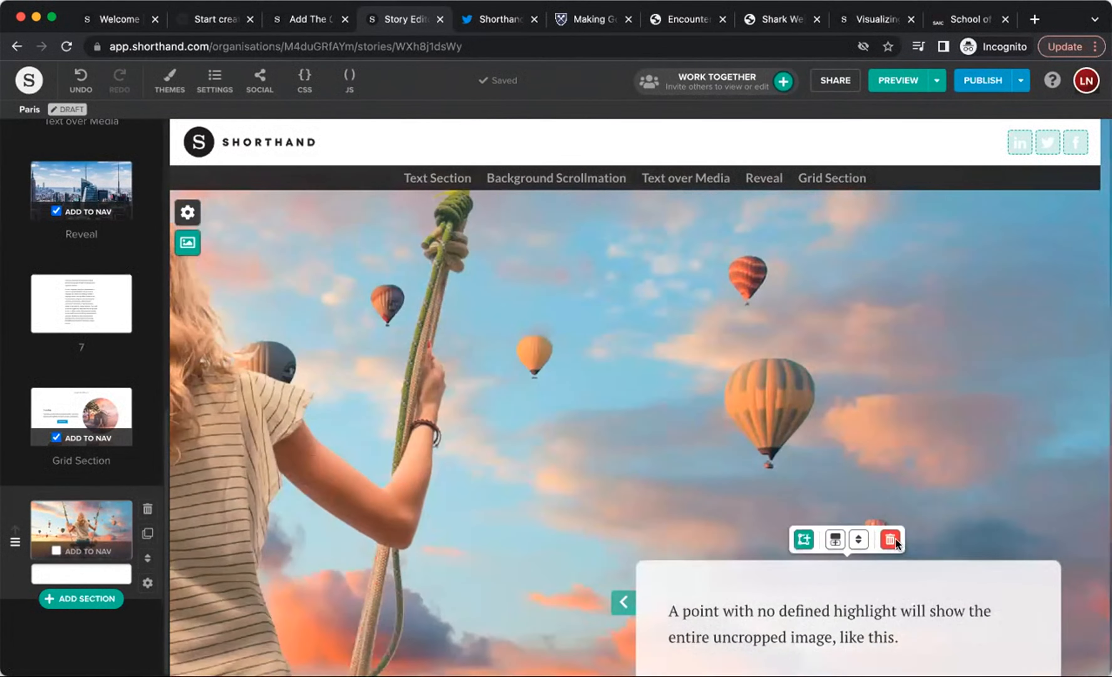
scroll(889, 542, "down", 8)
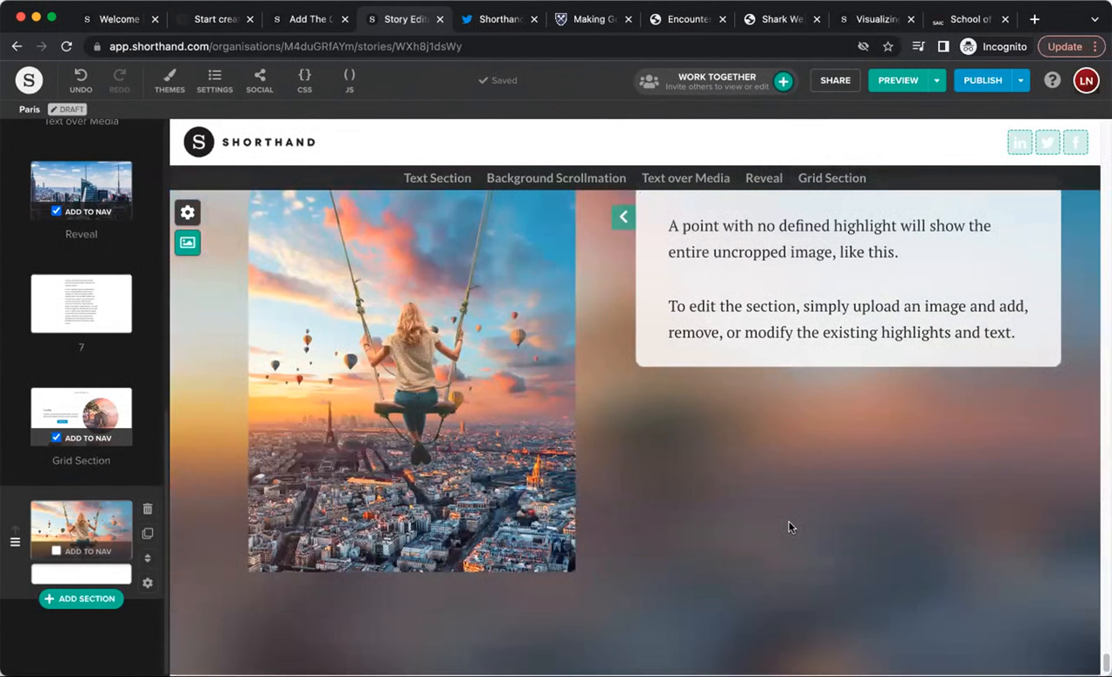
scroll(752, 538, "up", 2)
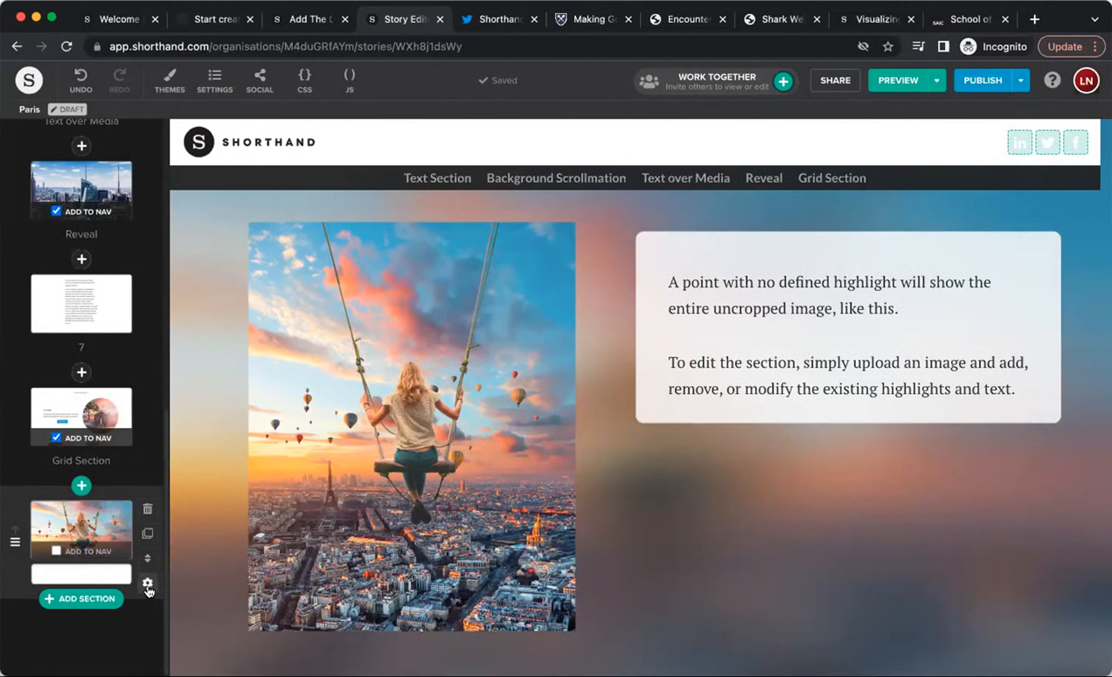
Step: Open the scrollpoints list for re-ordering, view the first two points, and delete the last two
left_click(145, 565)
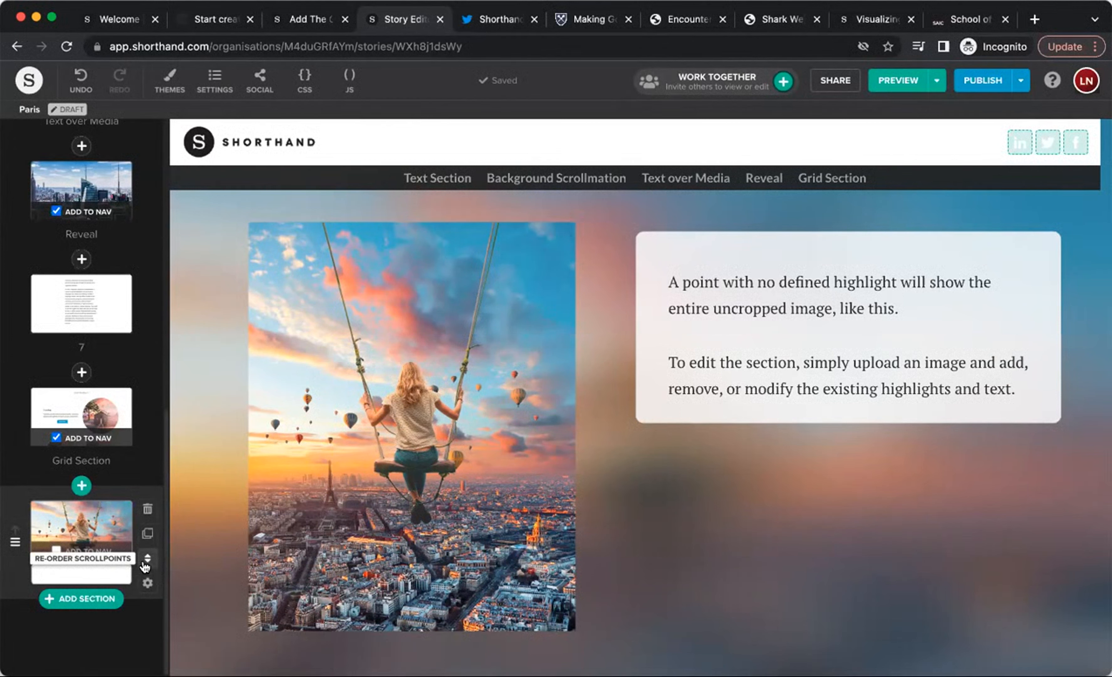
scroll(144, 442, "down", 3)
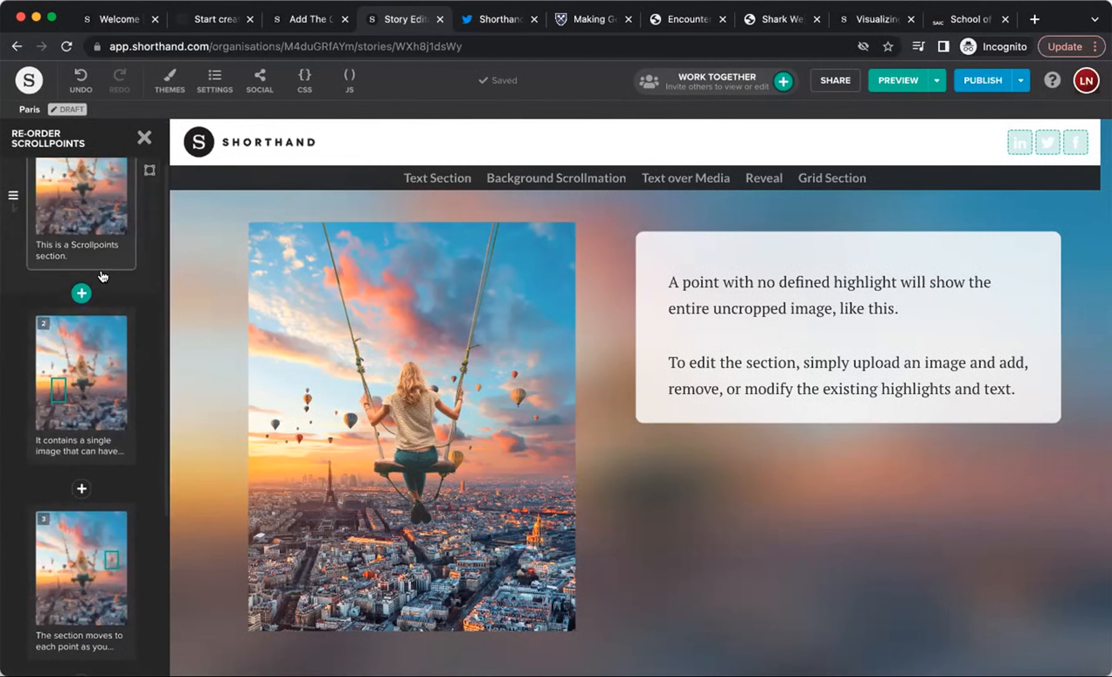
scroll(86, 319, "up", 3)
left_click(96, 250)
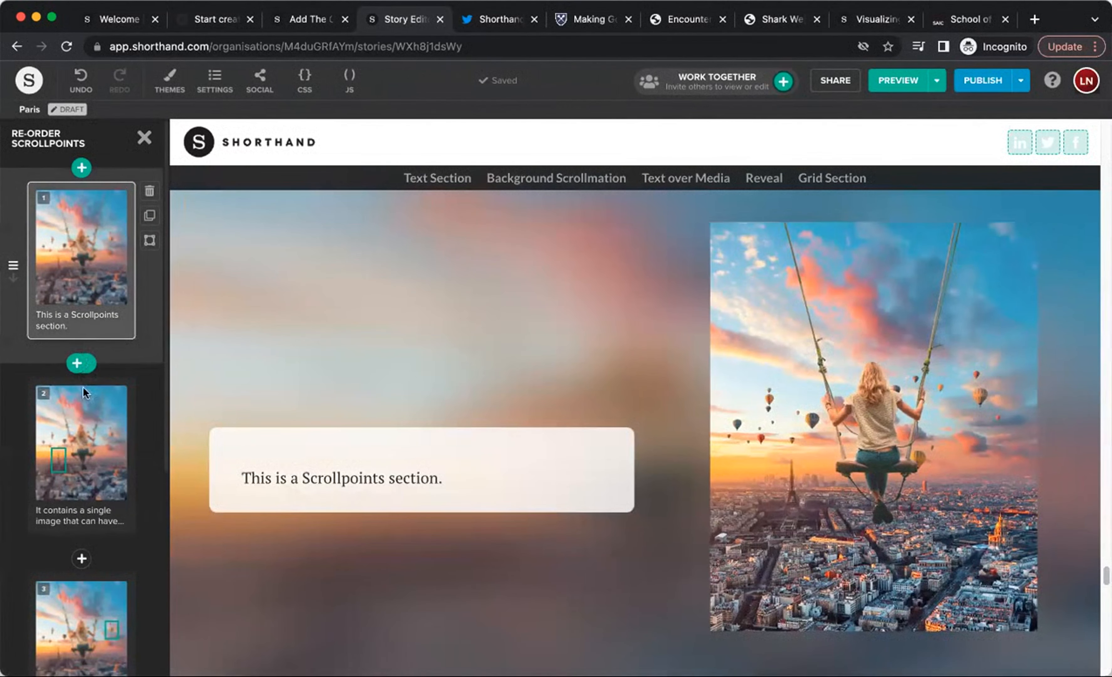
left_click(85, 392)
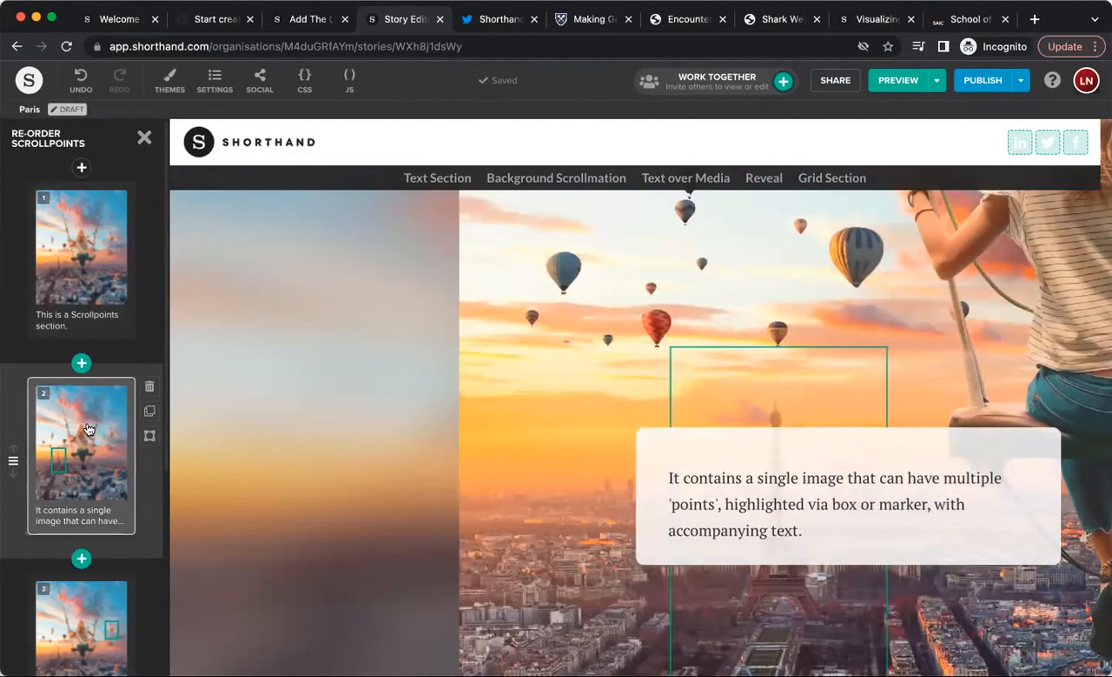
scroll(85, 427, "down", 1)
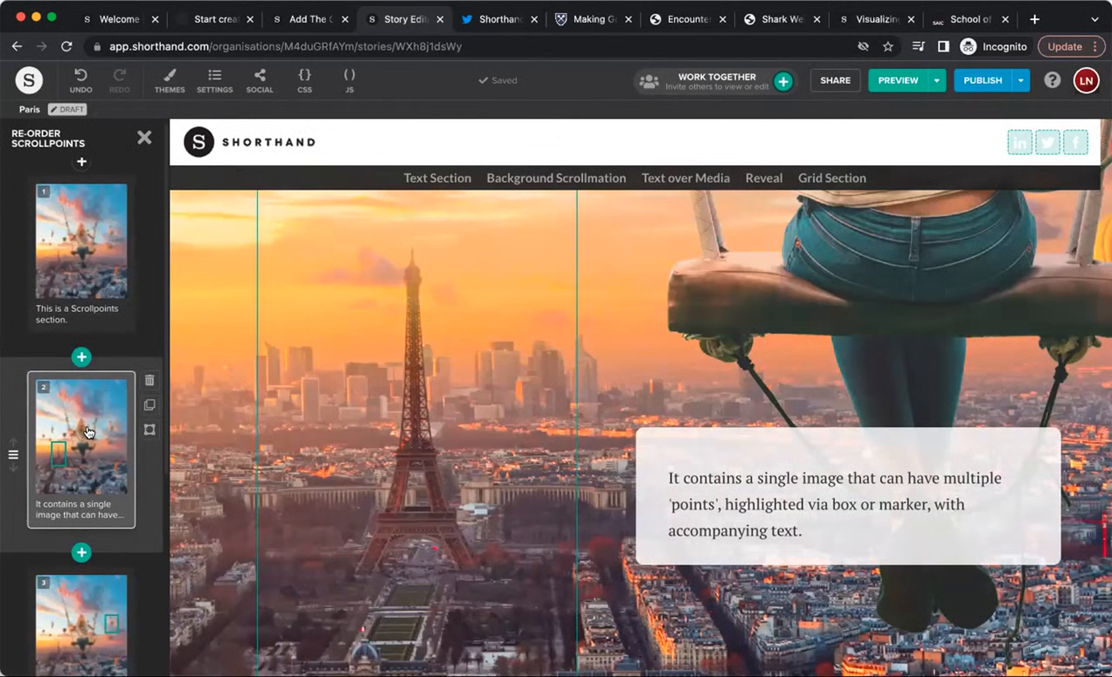
scroll(115, 602, "down", 3)
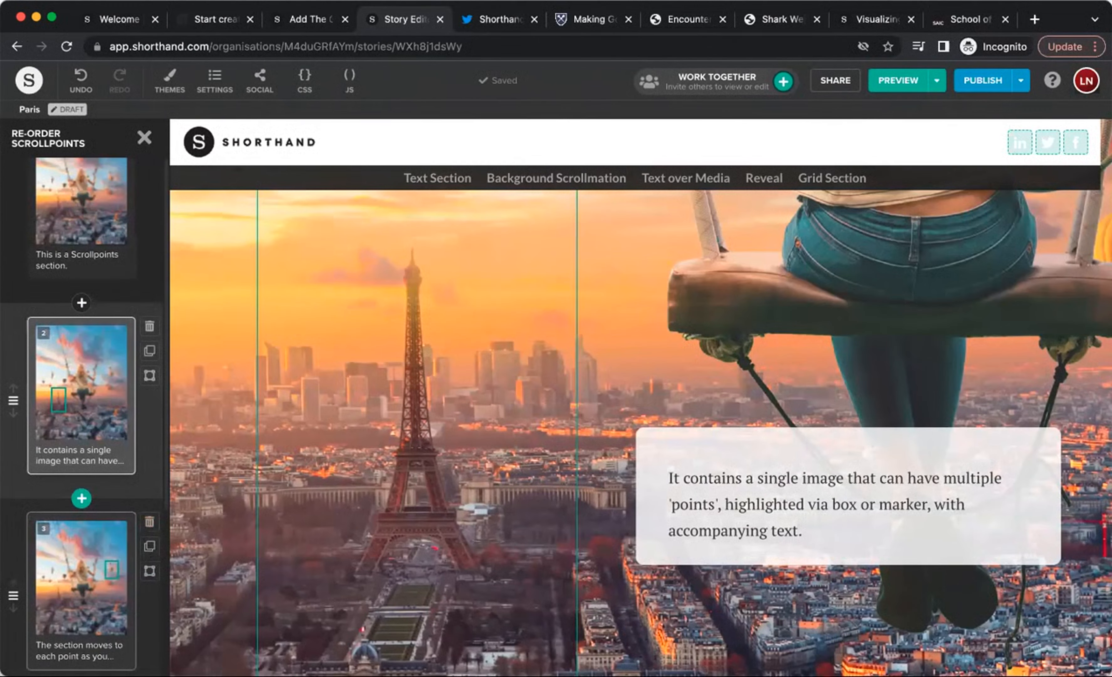
left_click(149, 522)
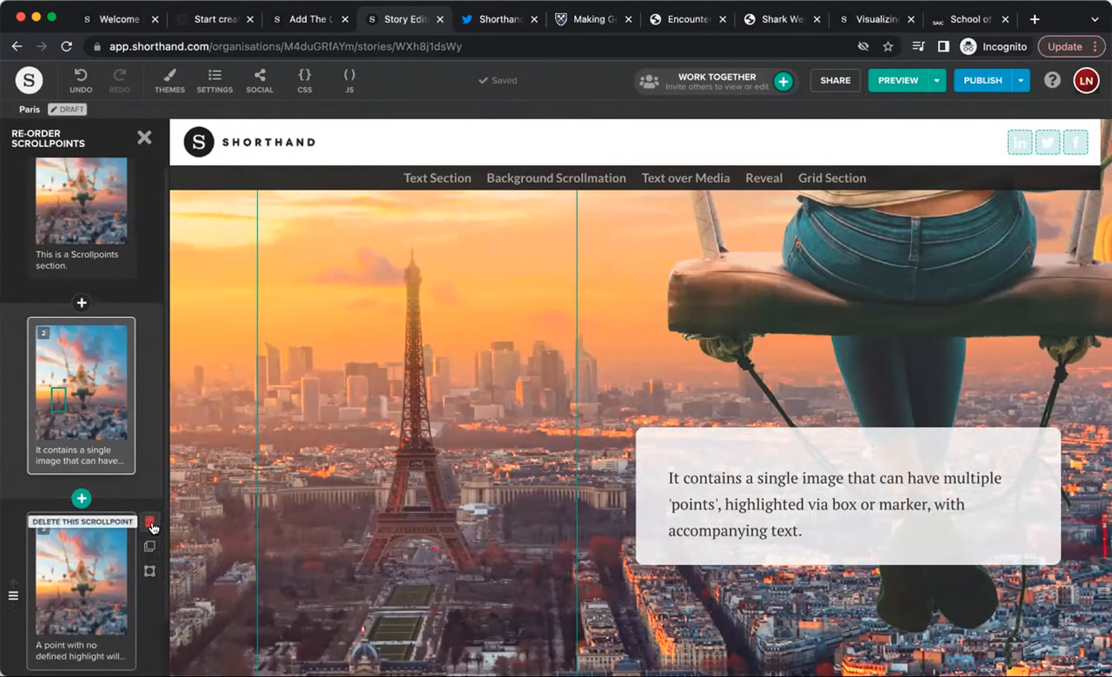
left_click(149, 521)
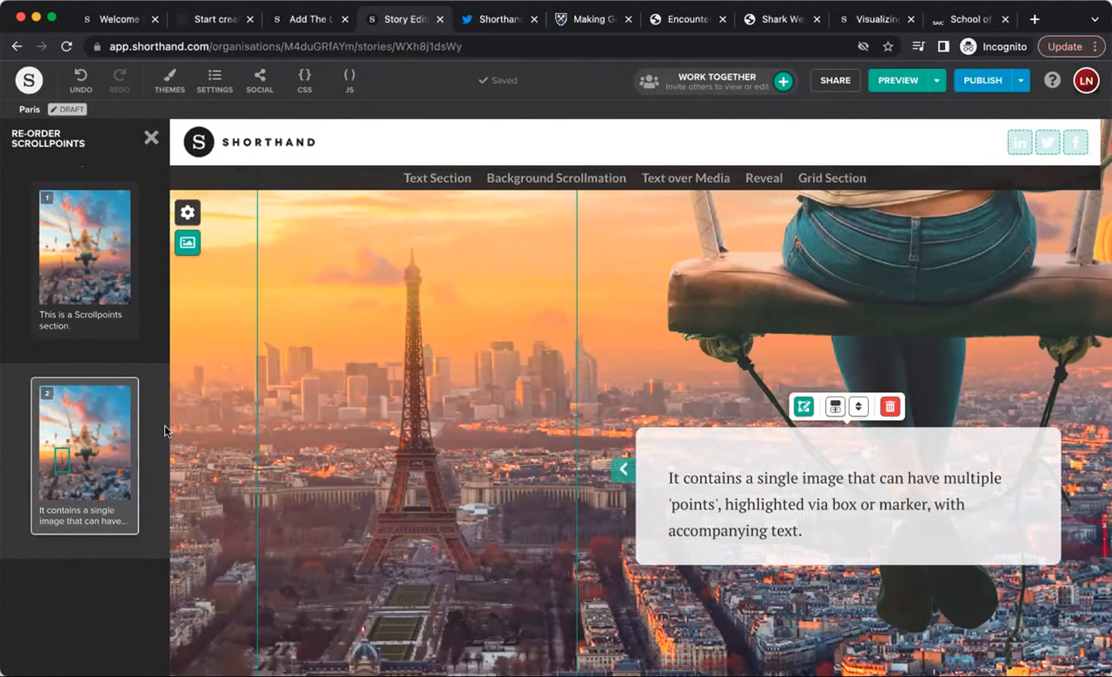
Step: Duplicate the Eiffel Tower scrollpoint and move the copy's highlight box over the golden-domed building
left_click(151, 411)
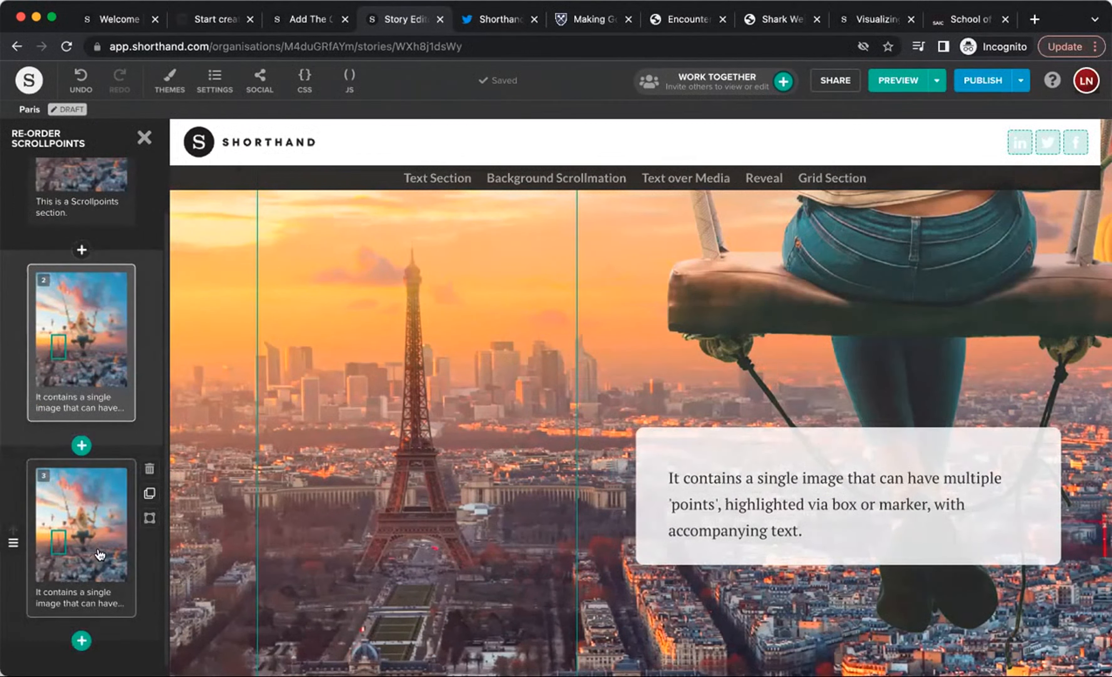
left_click(100, 554)
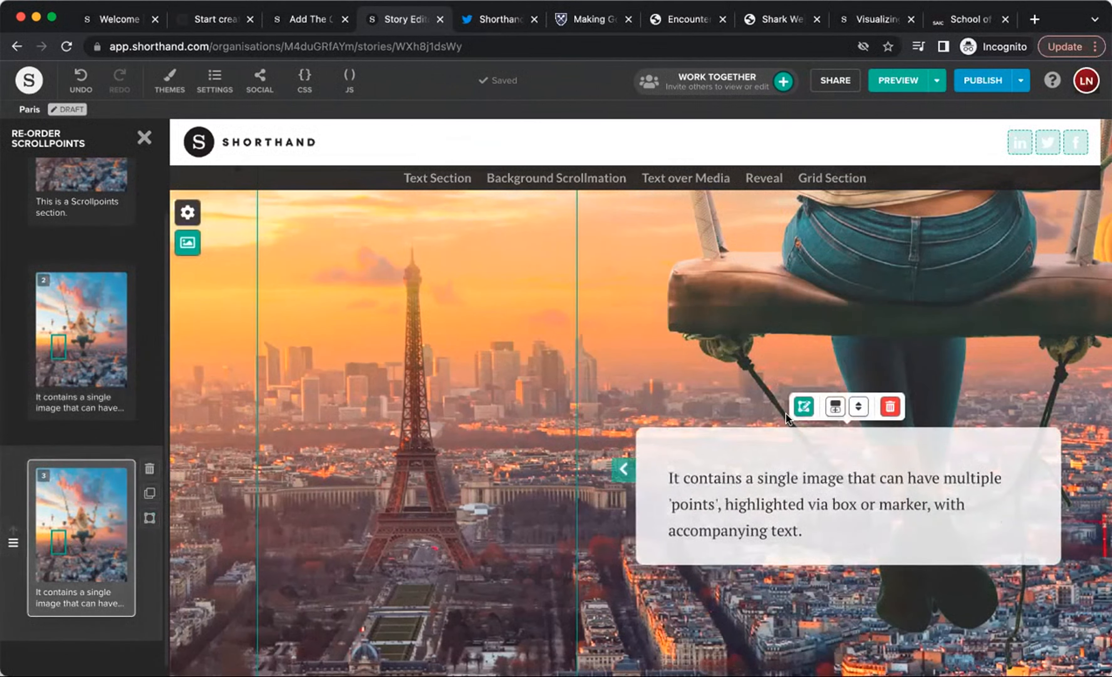
left_click(804, 406)
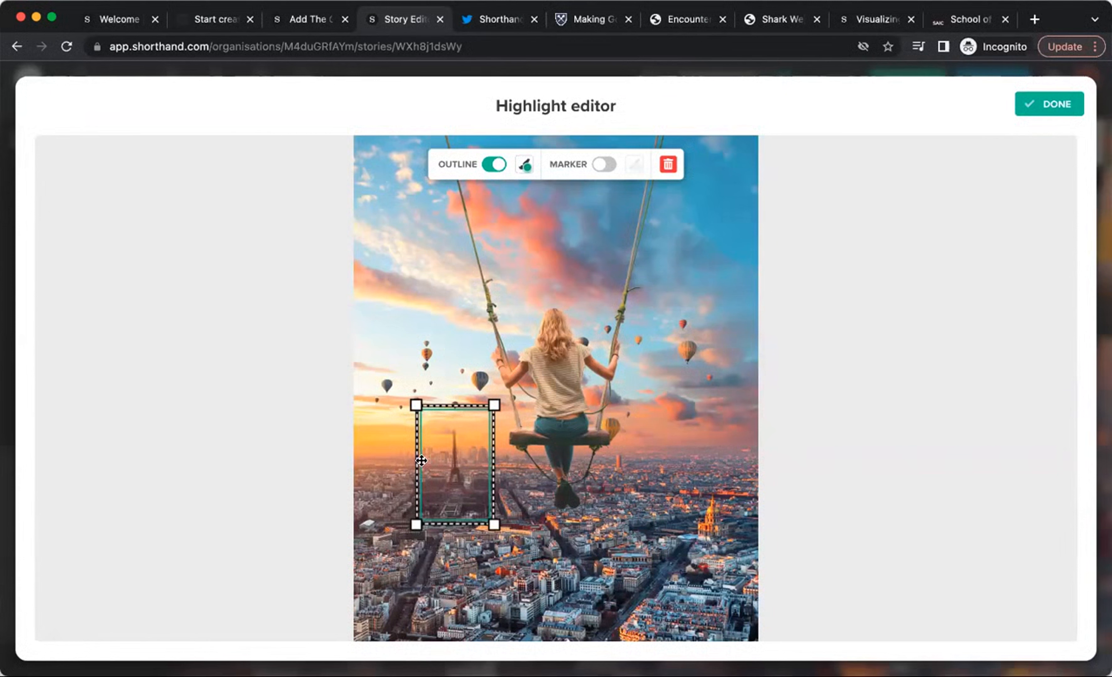
mouse_move(441, 464)
left_mouse_down()
mouse_move(661, 509)
mouse_move(679, 531)
left_mouse_up()
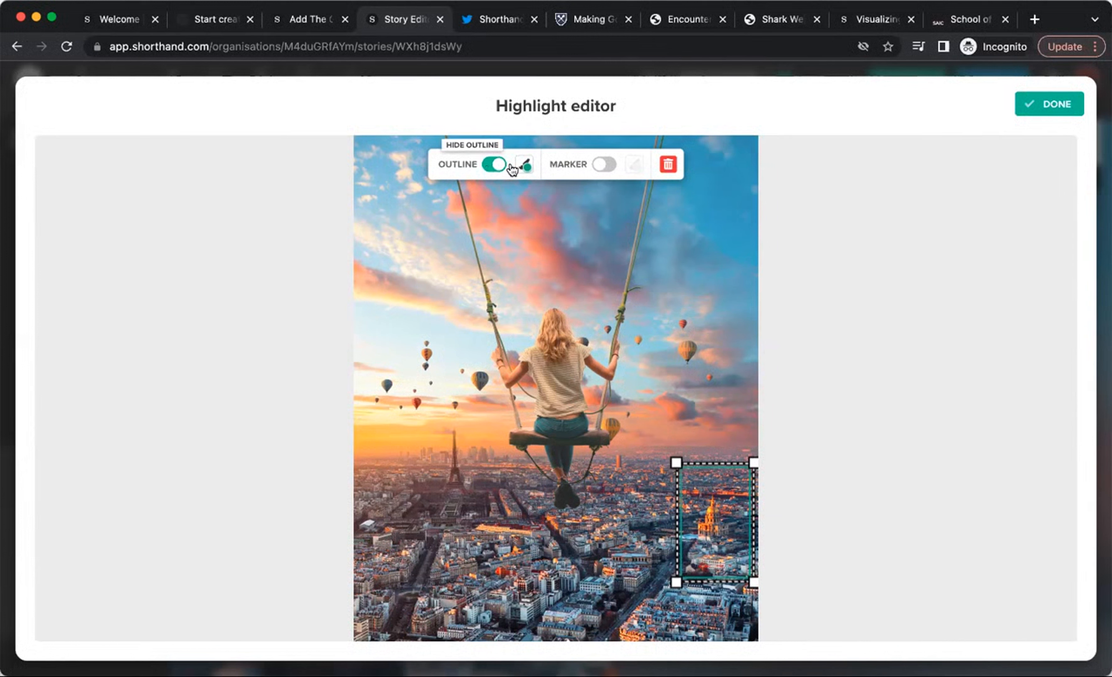
Step: Try a marker instead of the outline on the copied highlight, view both colour palettes, and restore the outline
left_click(525, 165)
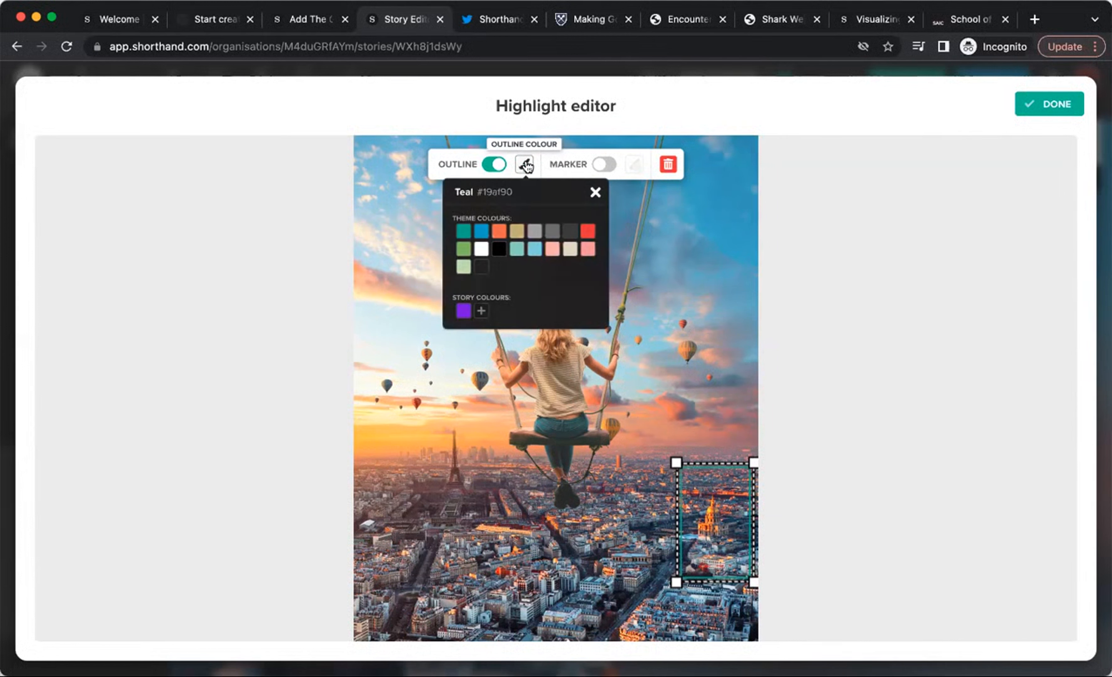
left_click(486, 167)
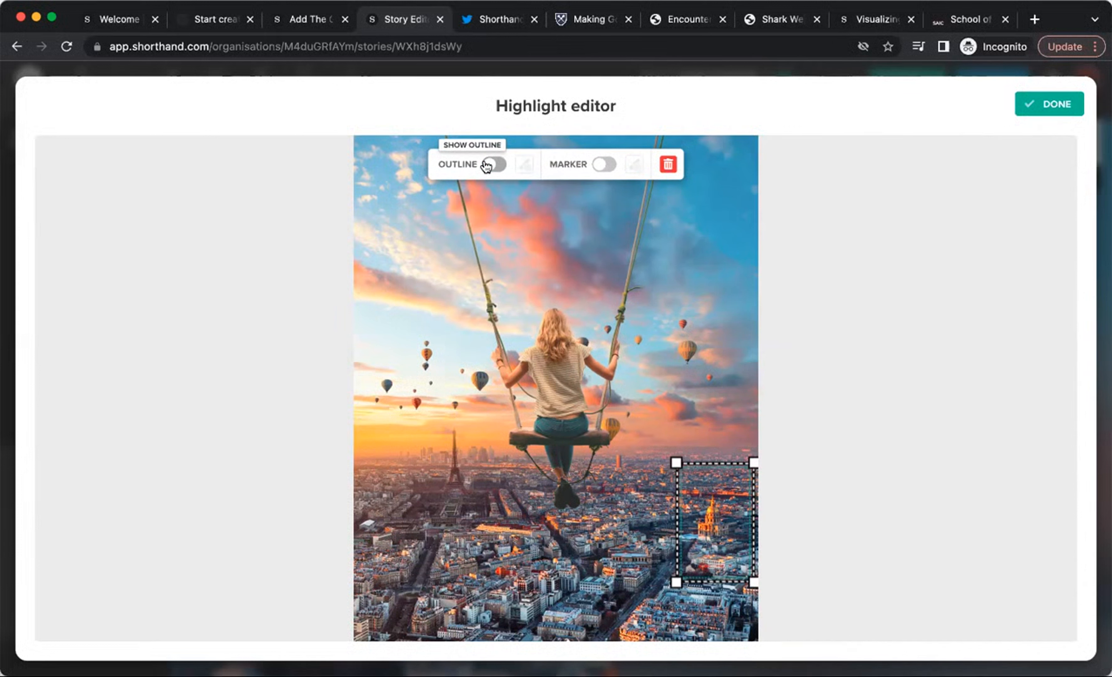
left_click(608, 165)
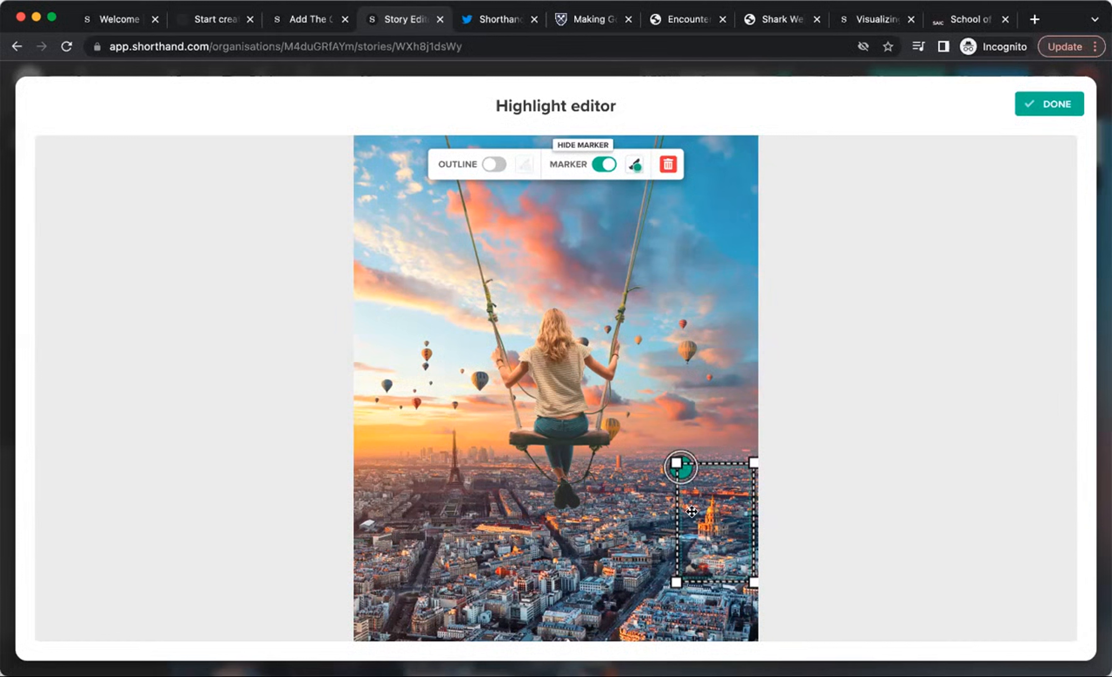
left_click(637, 167)
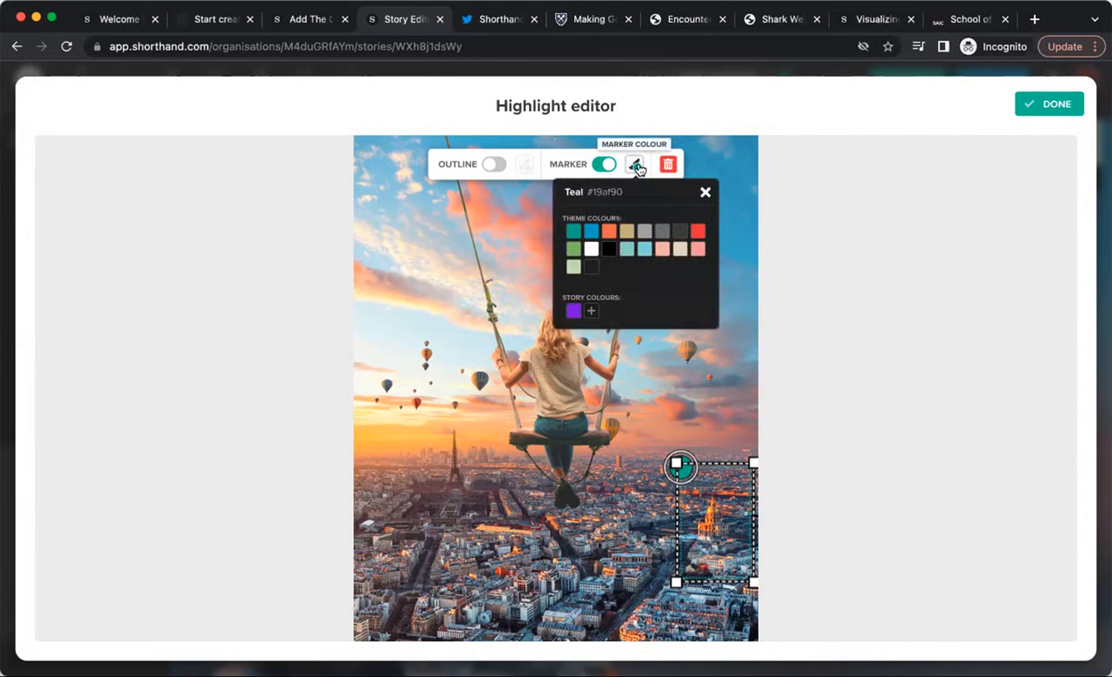
left_click(638, 168)
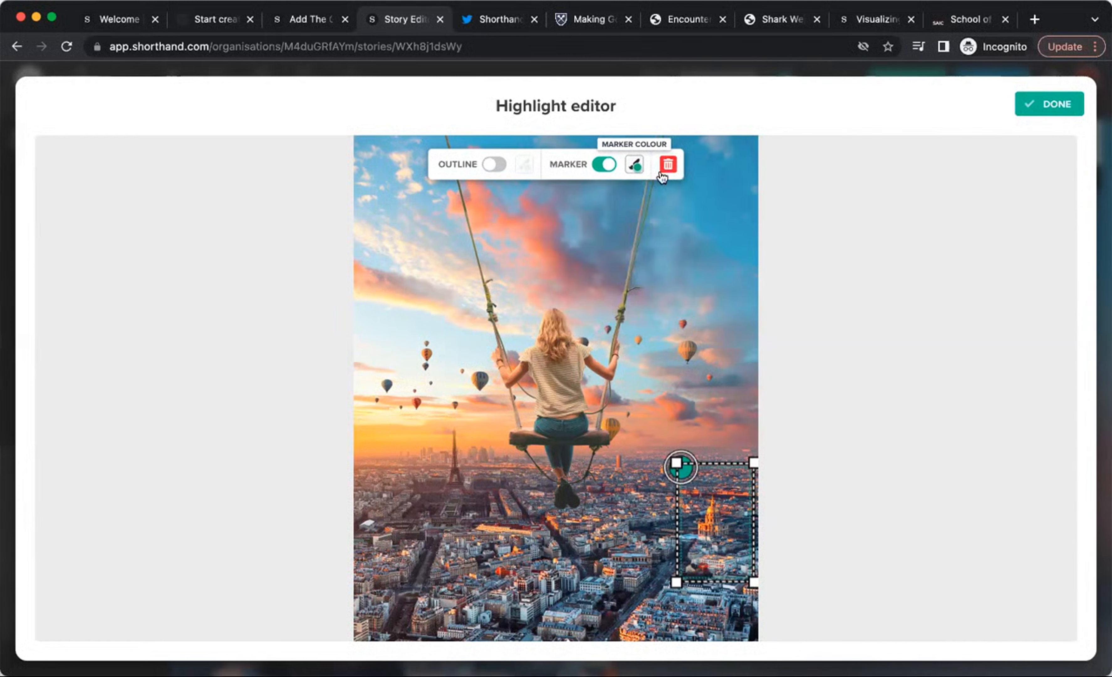
left_click(603, 165)
left_click(491, 165)
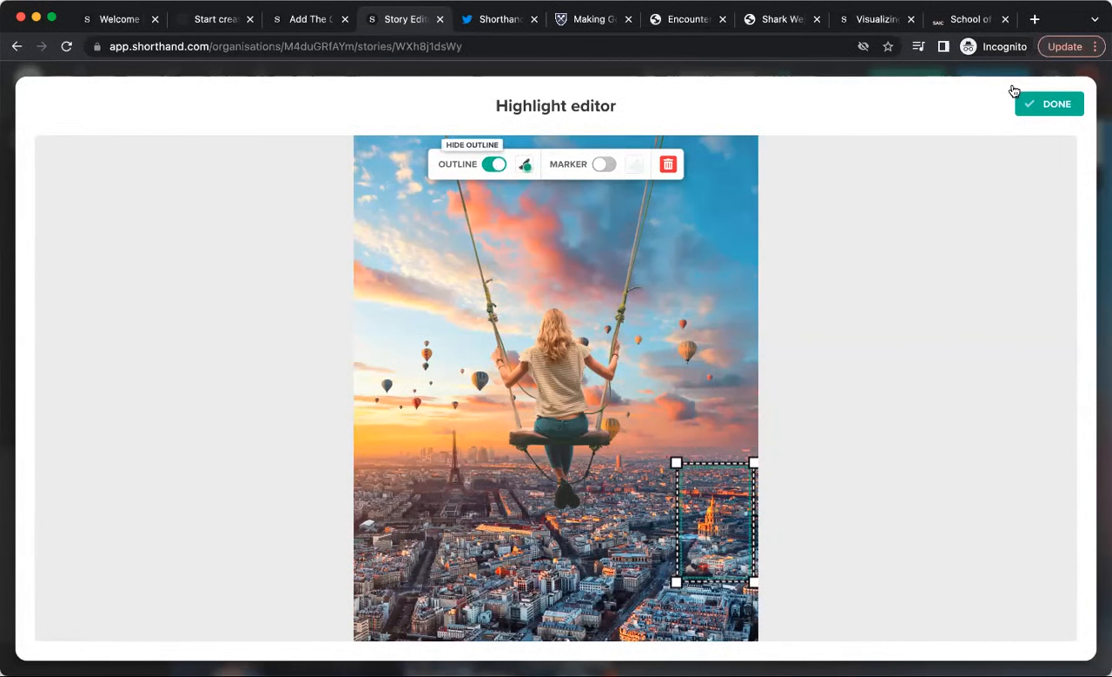
Step: Apply the golden-domed building highlight, view the scrollpoints back up to the first, and leave the re-order list
left_click(1047, 114)
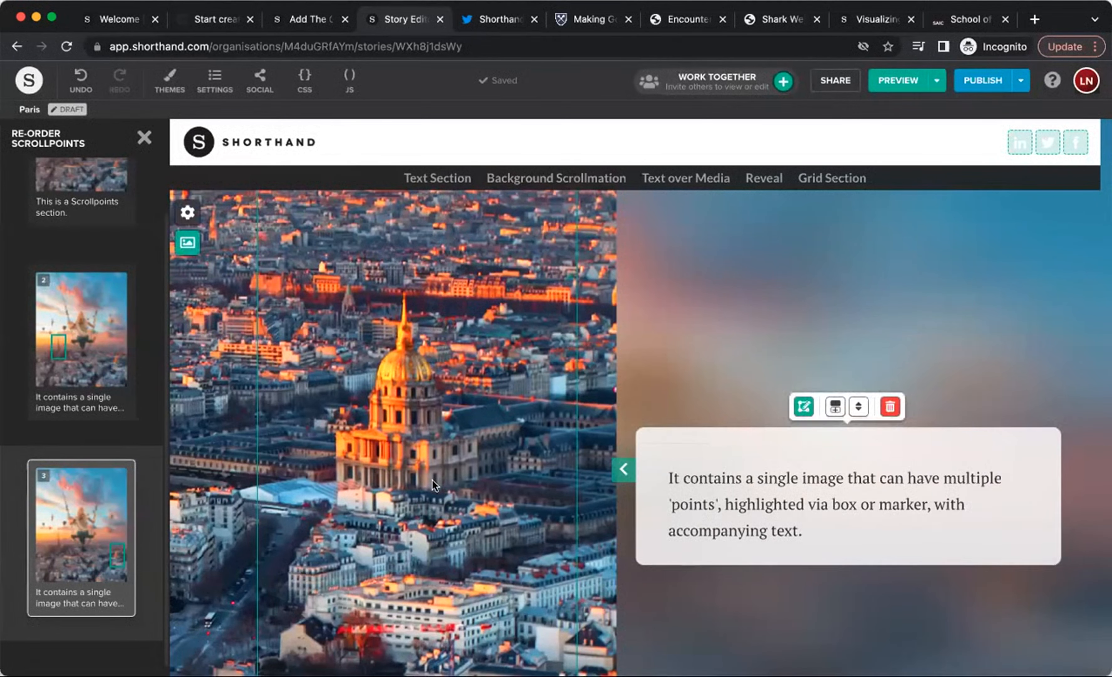
scroll(418, 447, "up", 5)
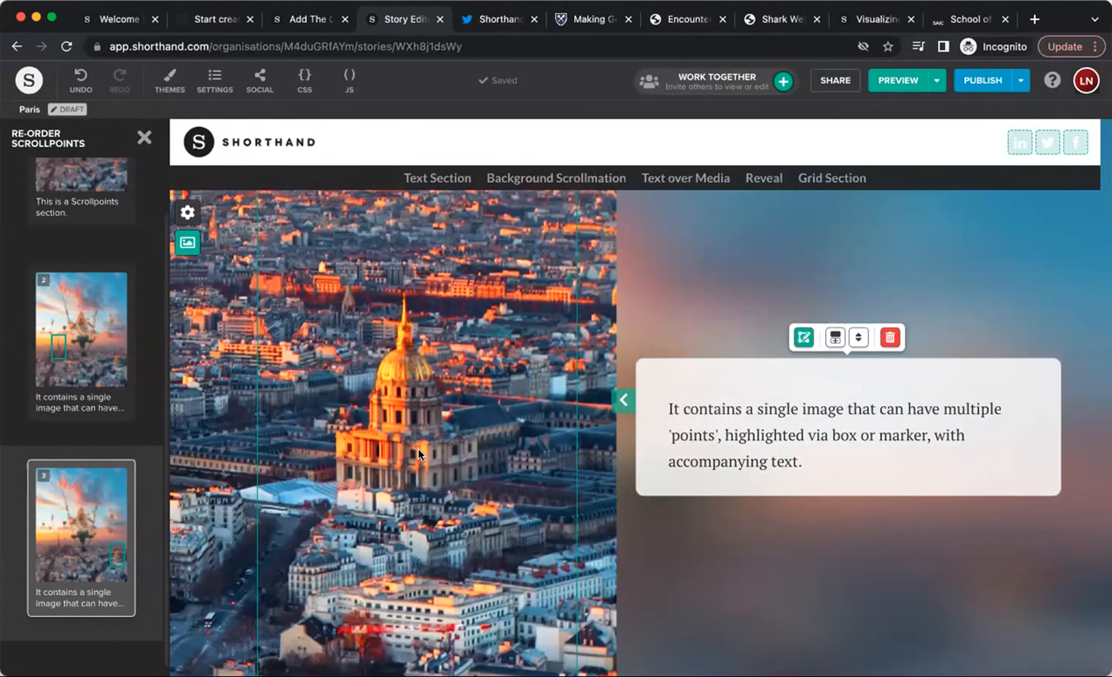
scroll(418, 448, "up", 5)
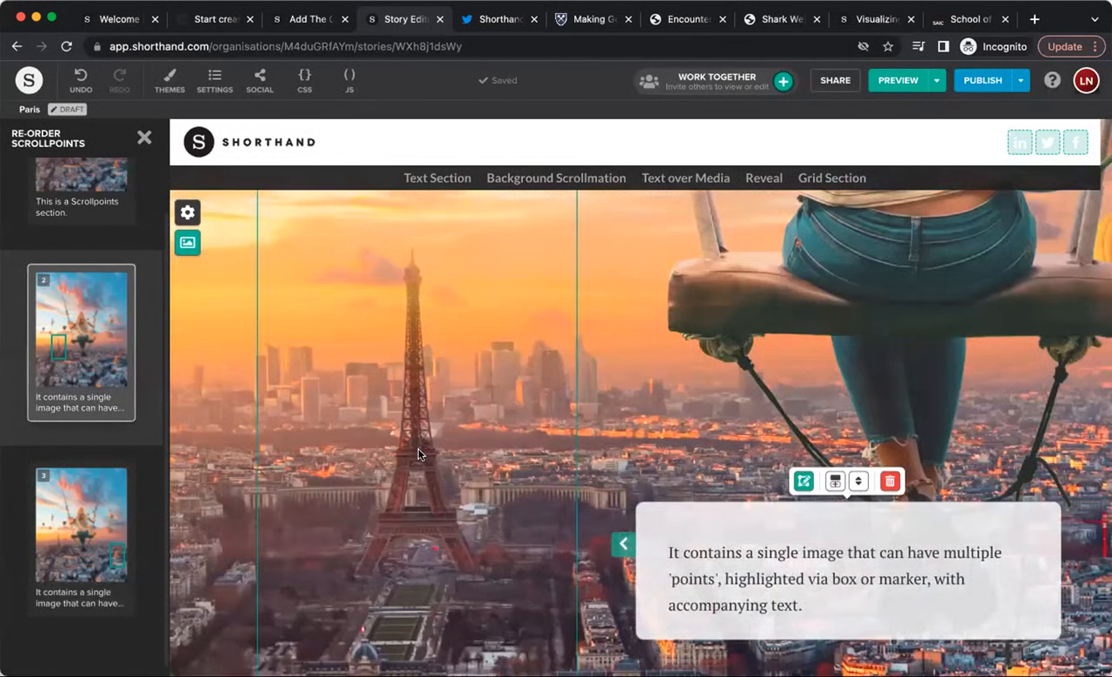
scroll(419, 448, "up", 3)
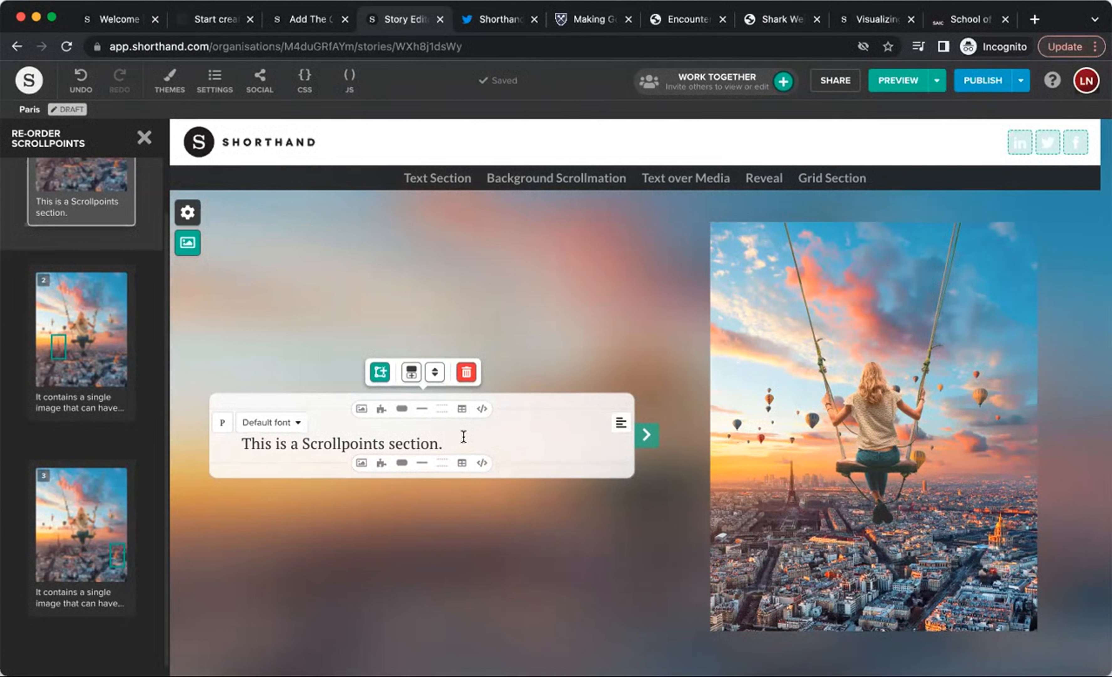
left_click(605, 282)
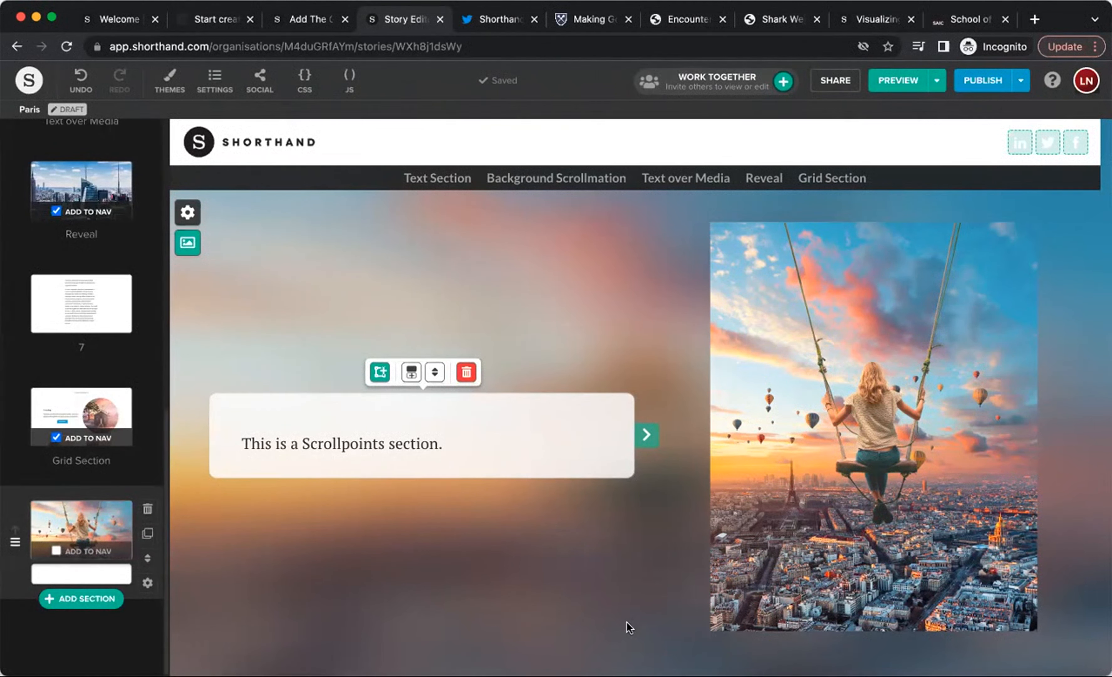
key("super+Tab")
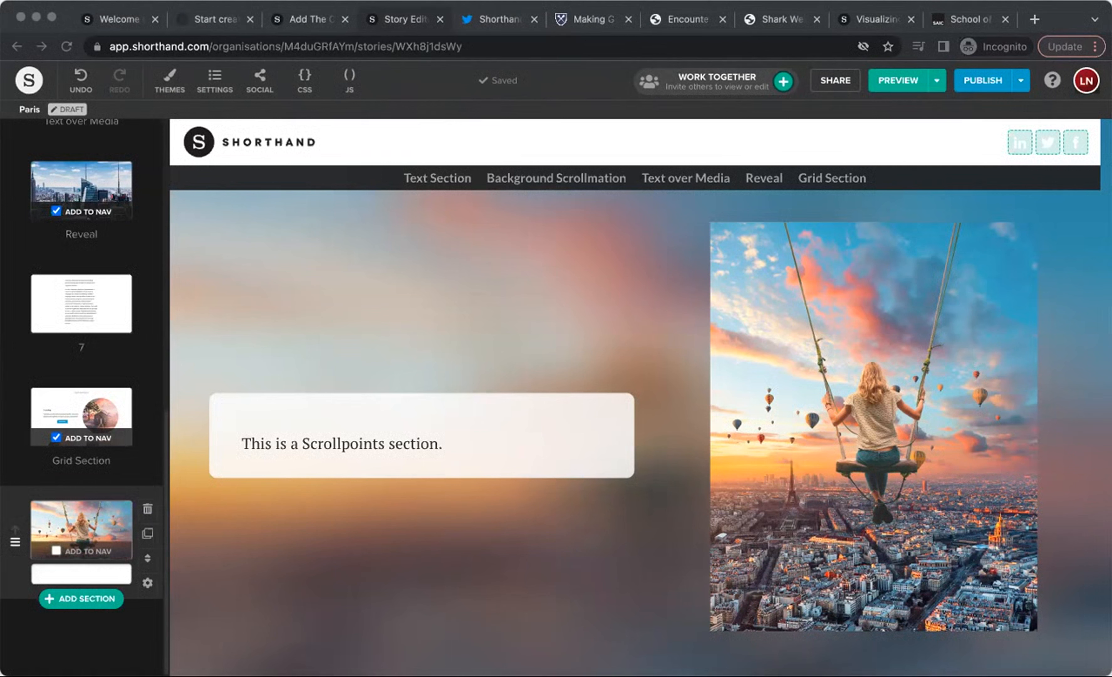
Step: View the section options, and title the section "Scrollpoints" with its navigation link enabled
left_click(147, 583)
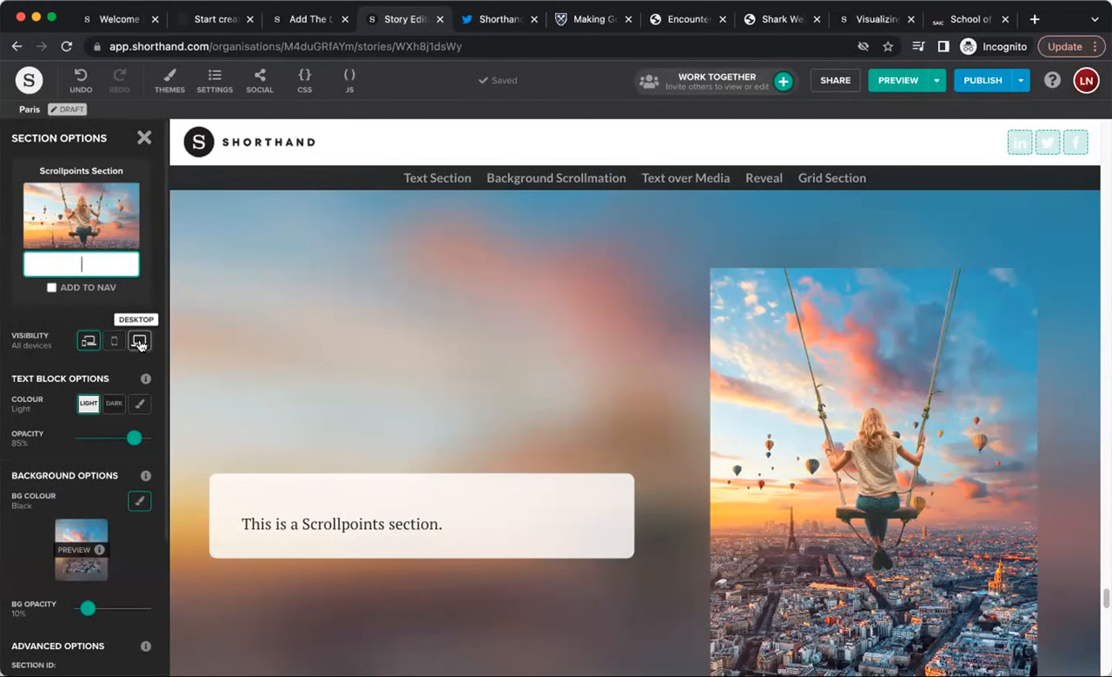
left_click(144, 146)
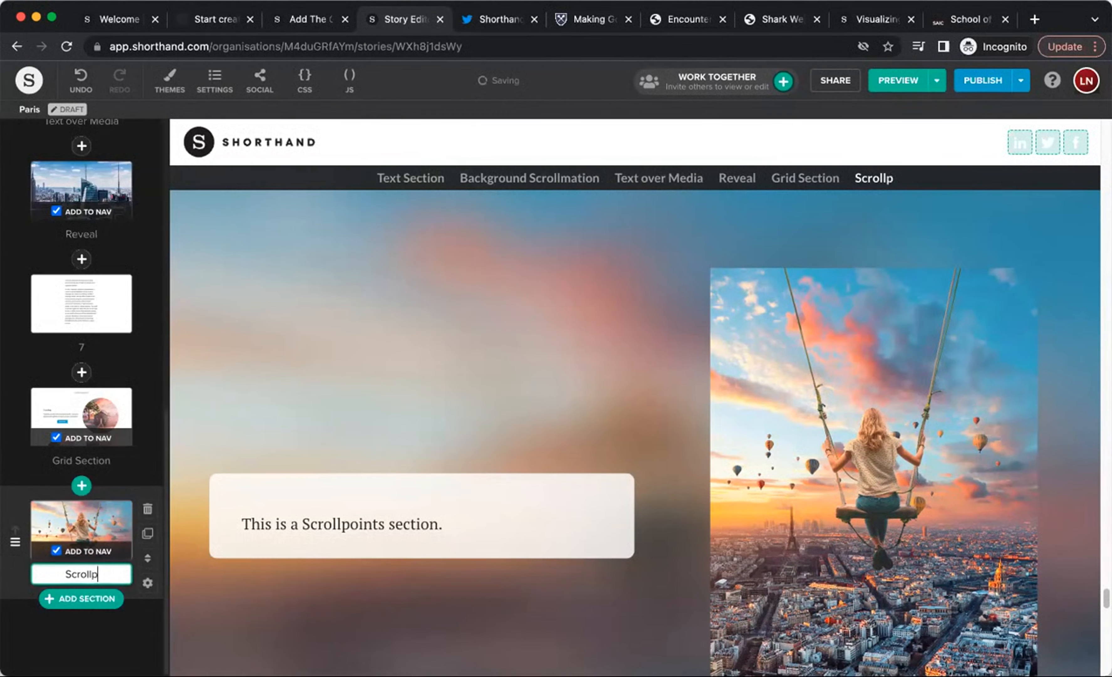
type("oints")
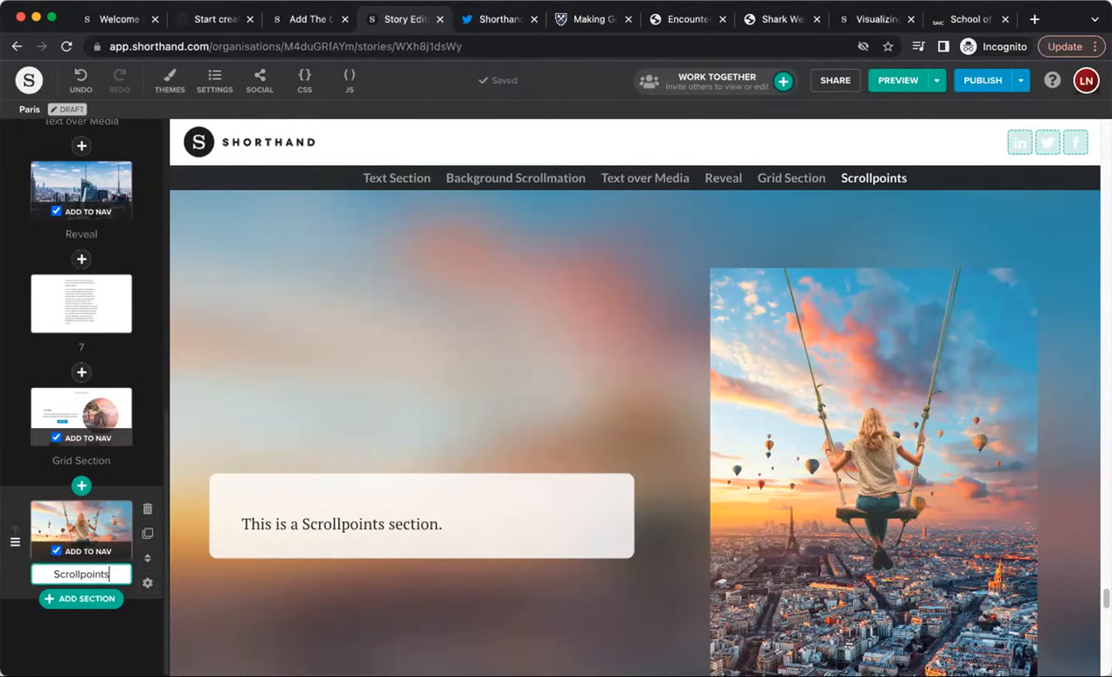
Step: Add a Media Gallery section after Scrollpoints and insert another image between the boat and balloon images in its first row
scroll(766, 413, "down", 1)
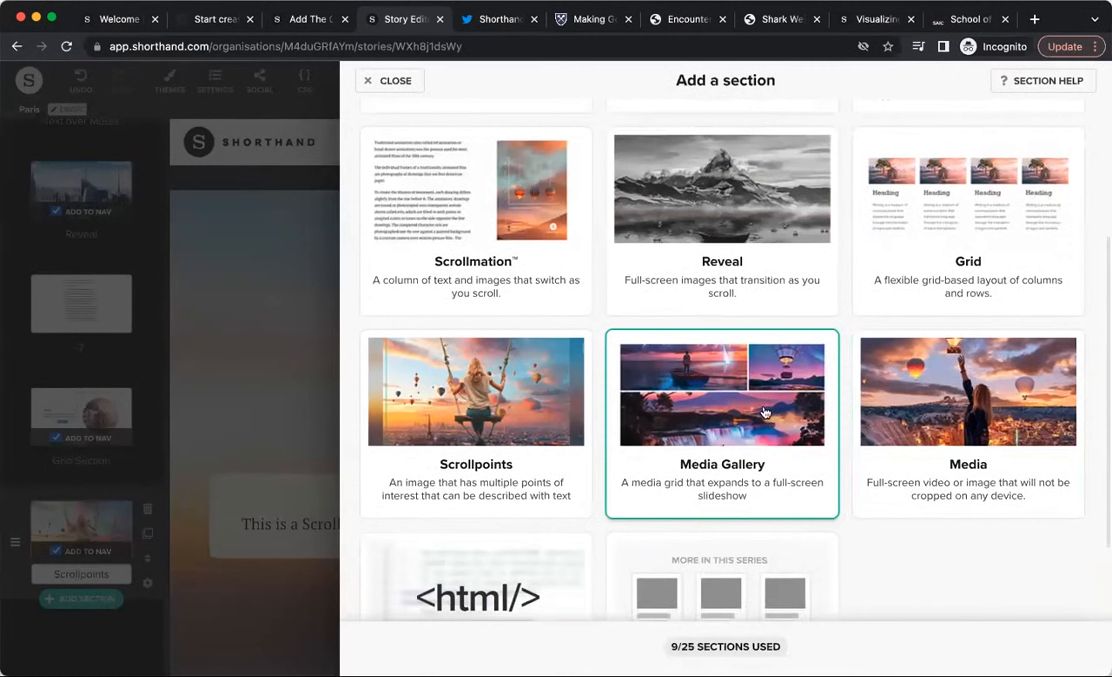
left_click(731, 466)
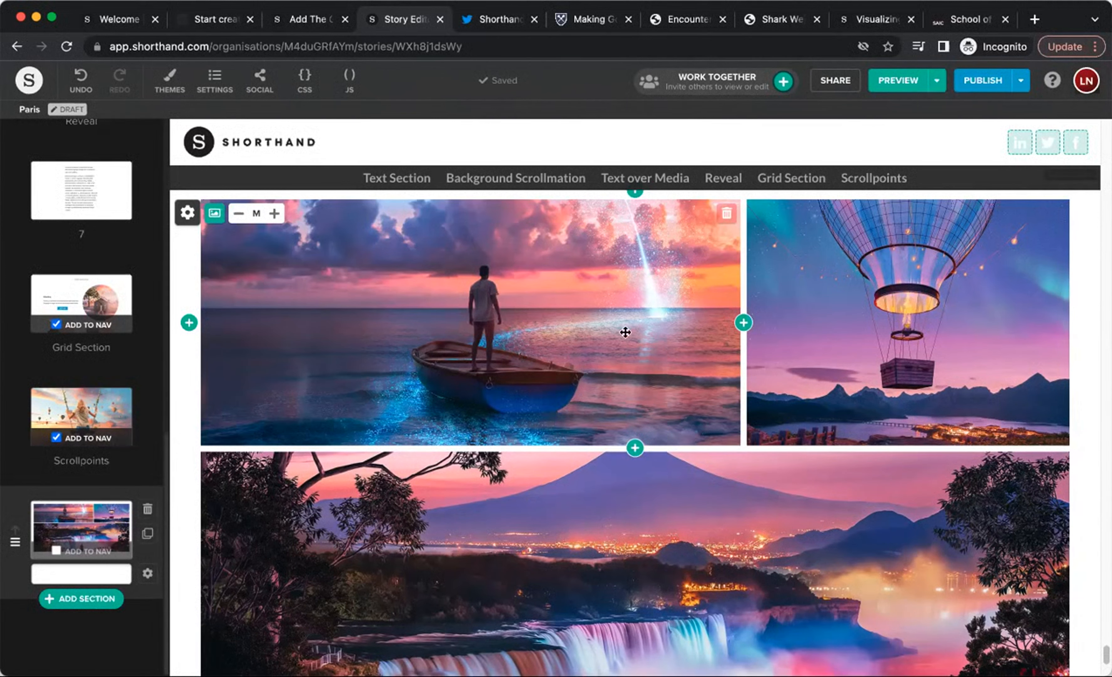
left_click(744, 323)
Step: Add a new gallery row beneath the first and extend it to three boat images
left_click(635, 386)
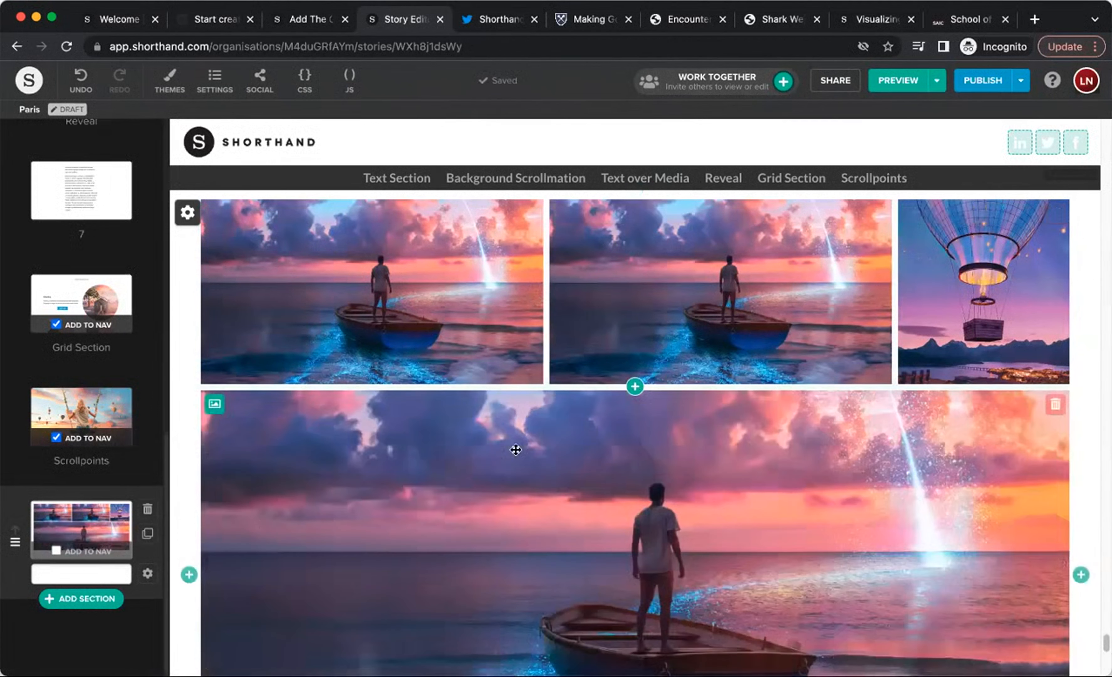
left_click(190, 575)
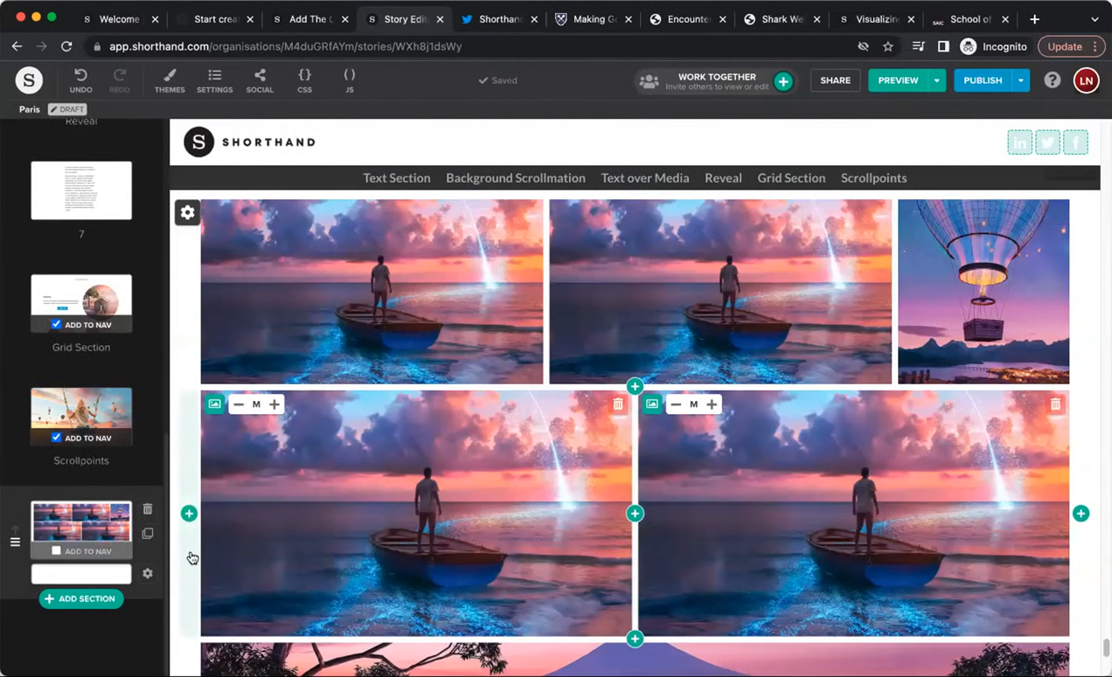
left_click(189, 513)
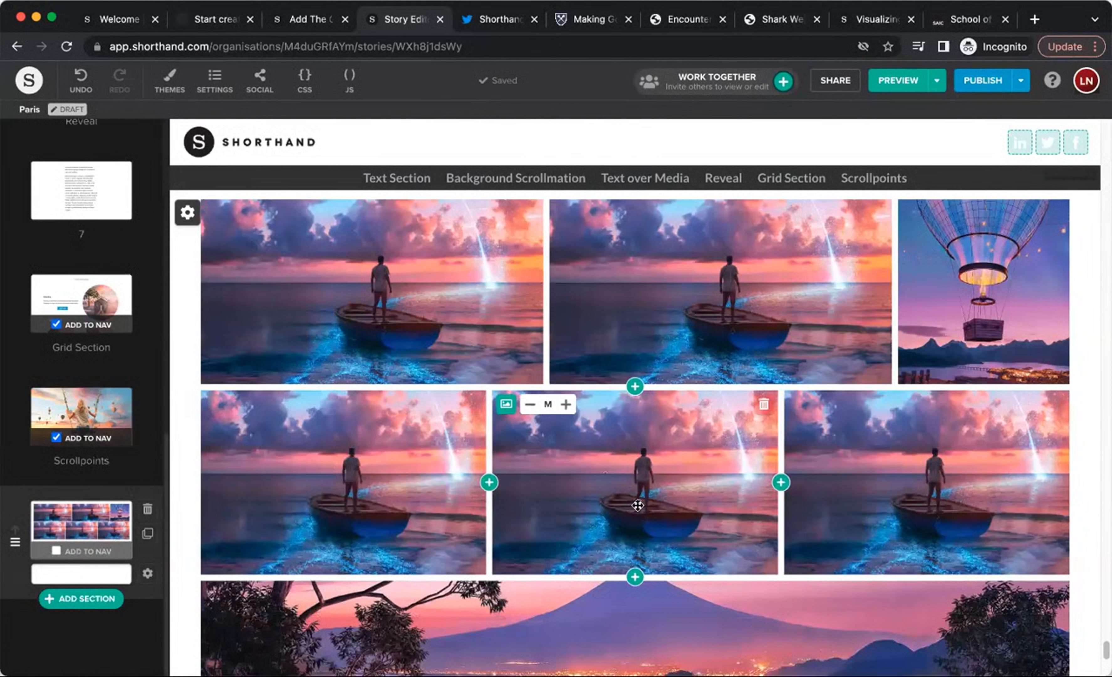
Step: Enlarge the middle boat image in each of the upper two rows to L, and add an image after the balloon
left_click(567, 405)
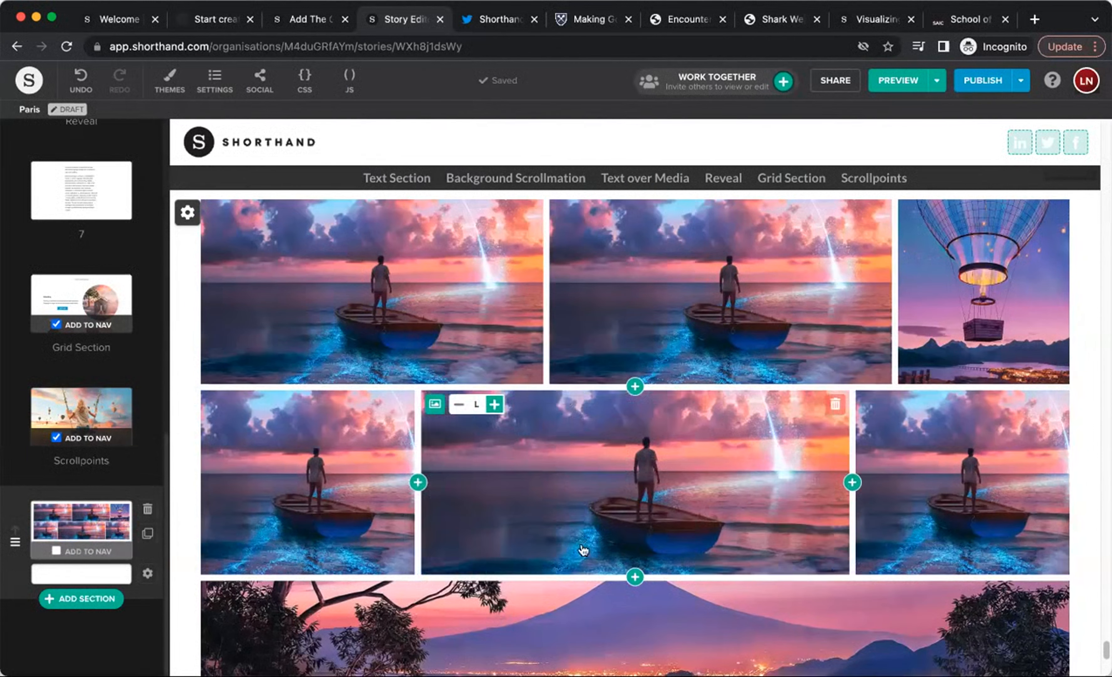
left_click(623, 213)
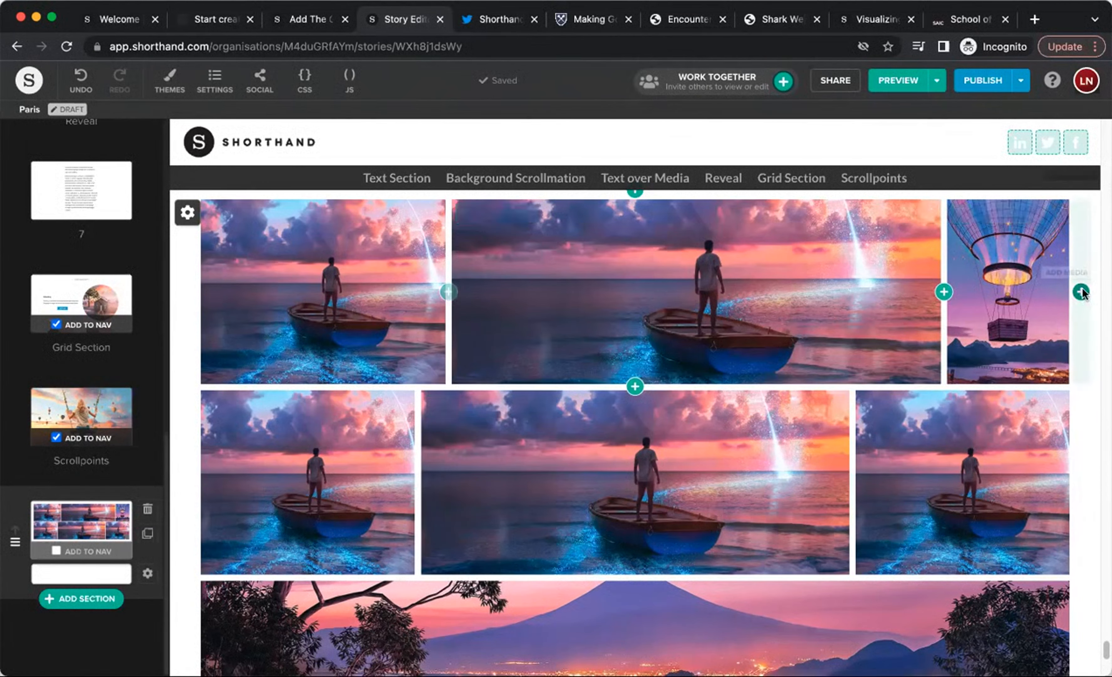
left_click(1081, 292)
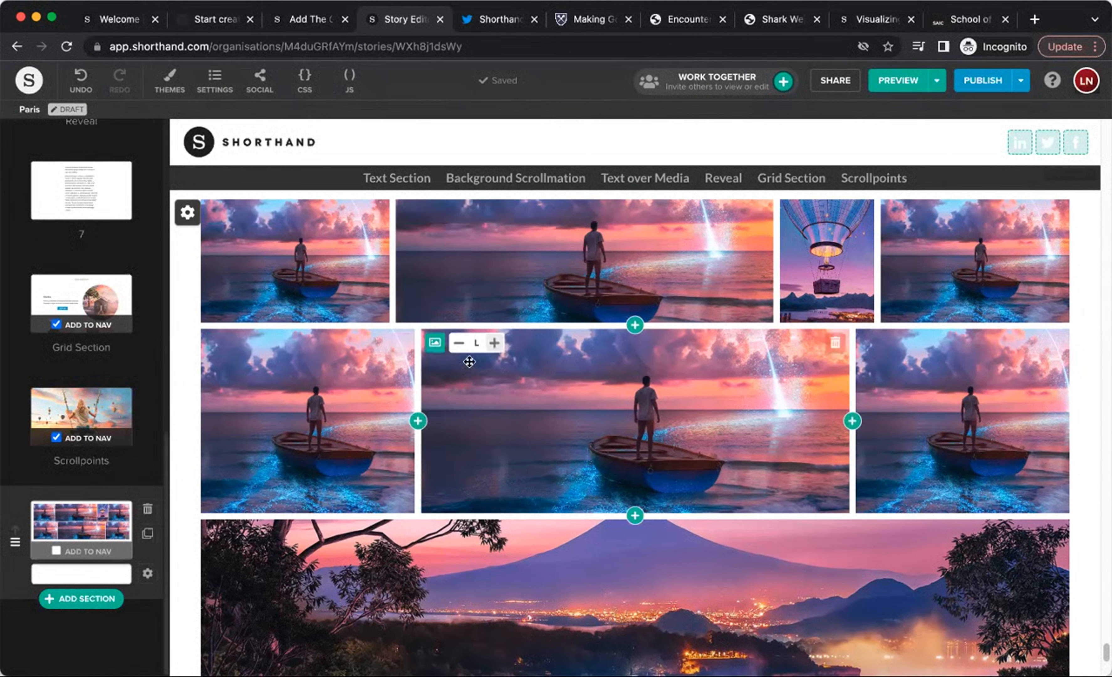
Step: Switch the second row's middle item from image to video, keeping the sample video, and save the change
left_click(434, 342)
left_click(761, 137)
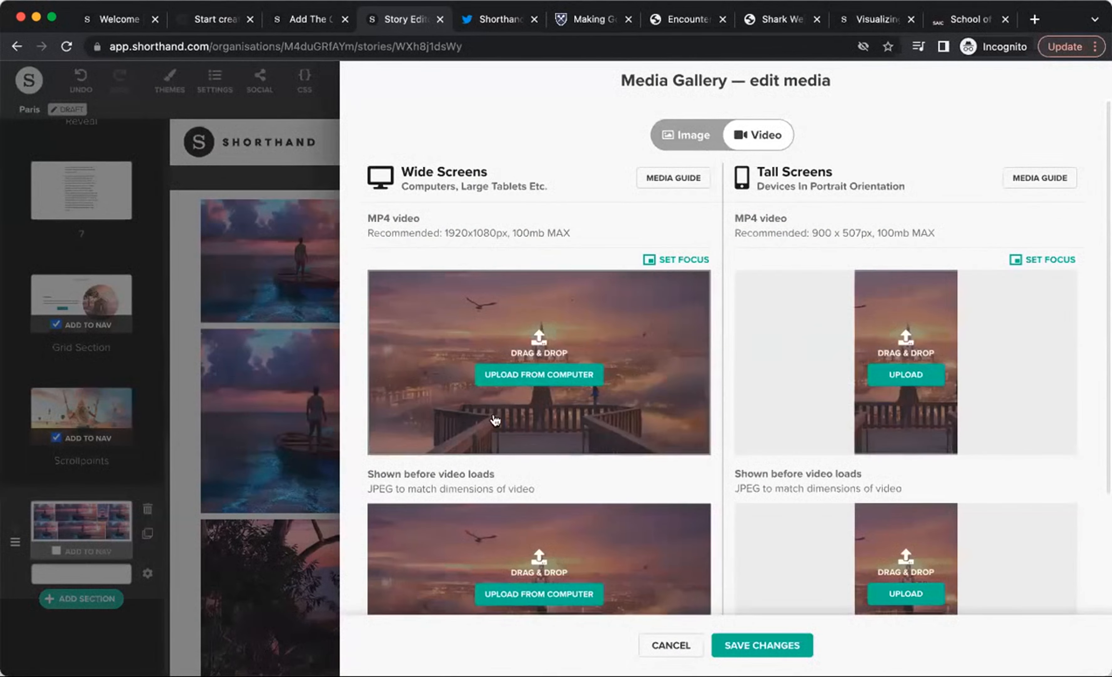
left_click(767, 647)
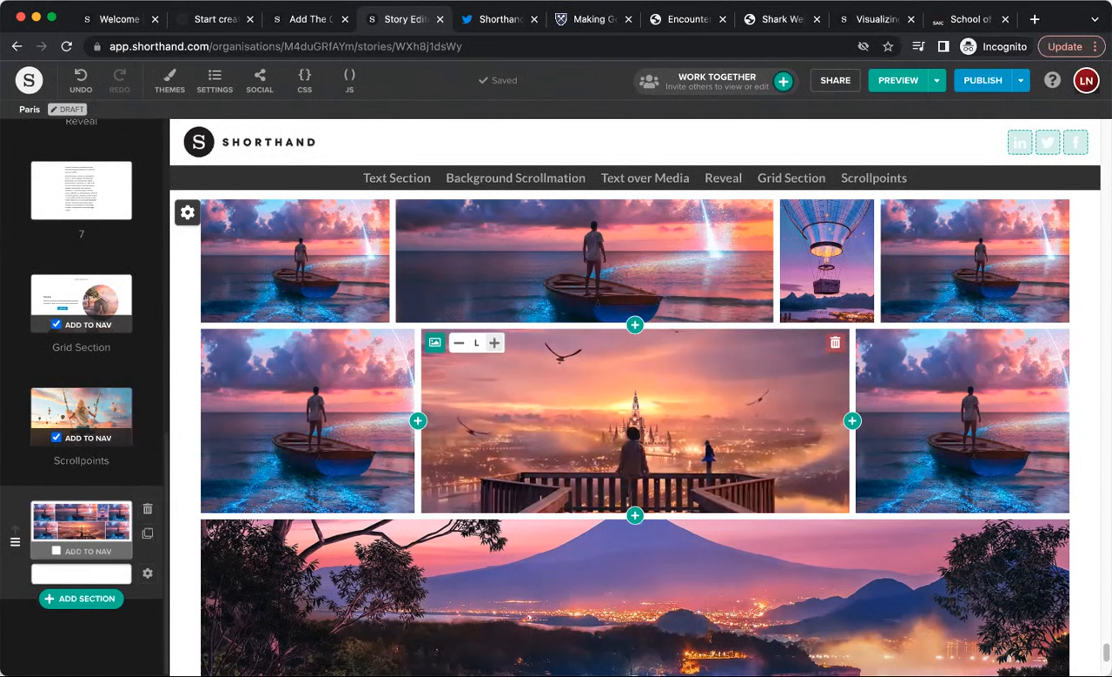
Step: Open the media settings of the large waterfall image and search the free Unsplash images for "city"
scroll(401, 572, "down", 4)
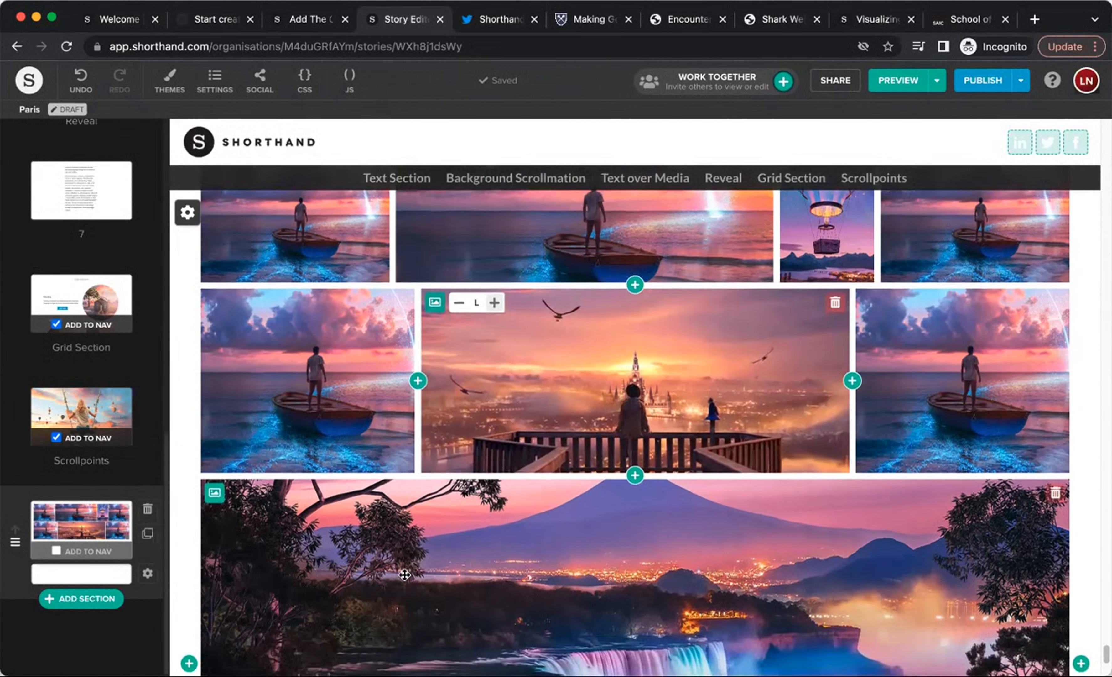
scroll(401, 572, "down", 2)
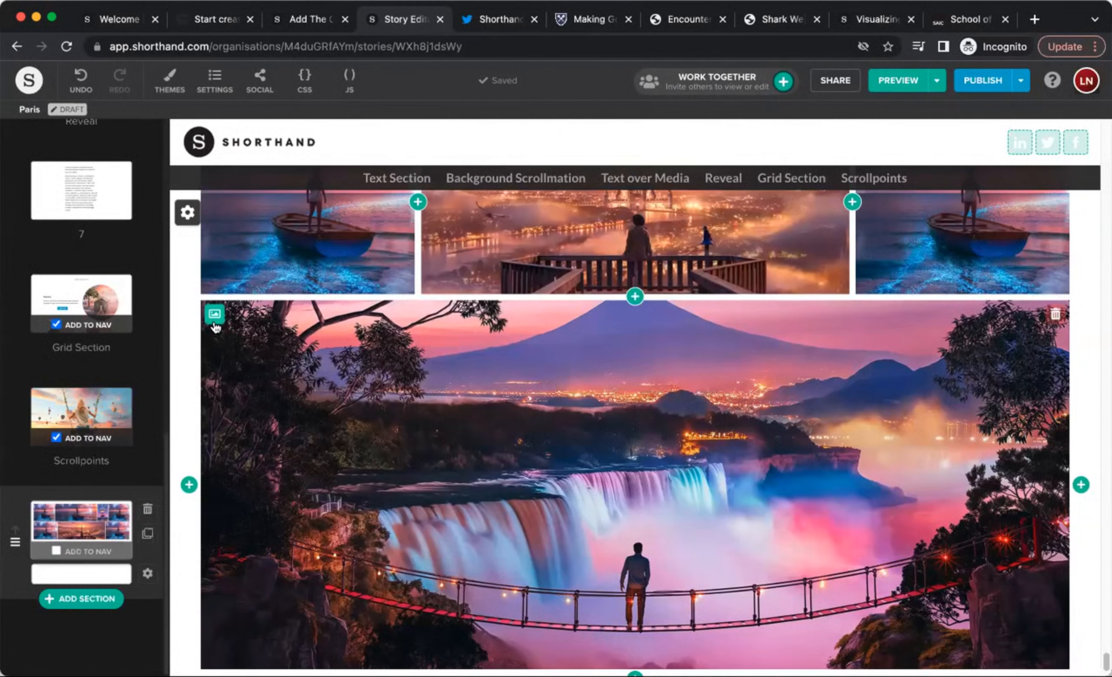
left_click(218, 320)
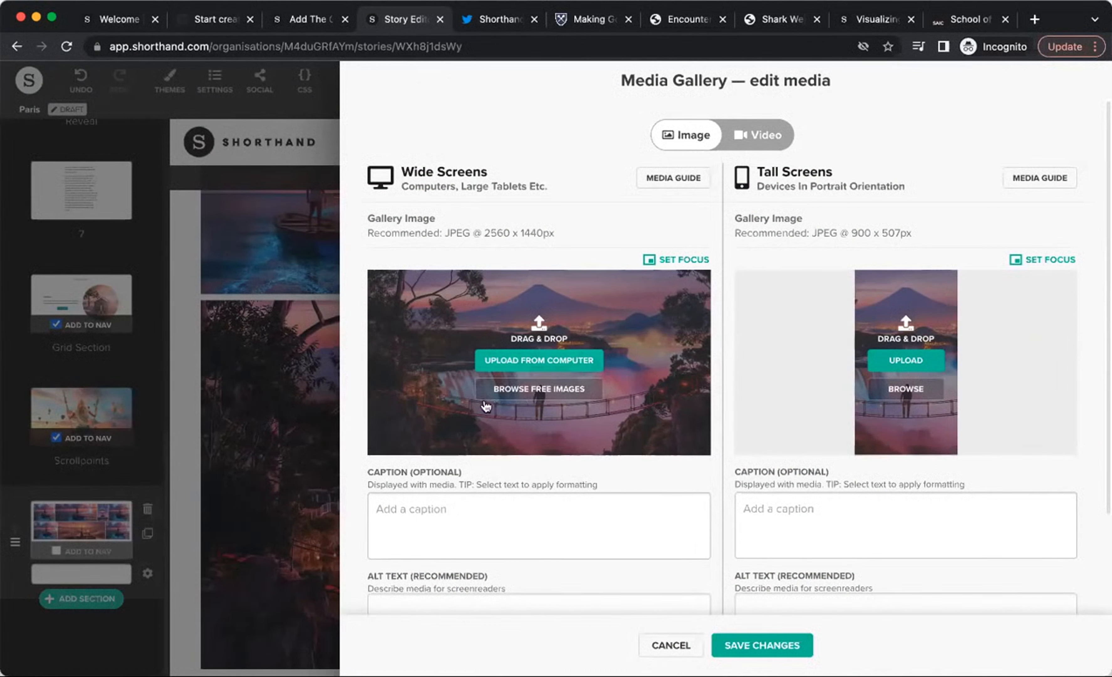
left_click(520, 394)
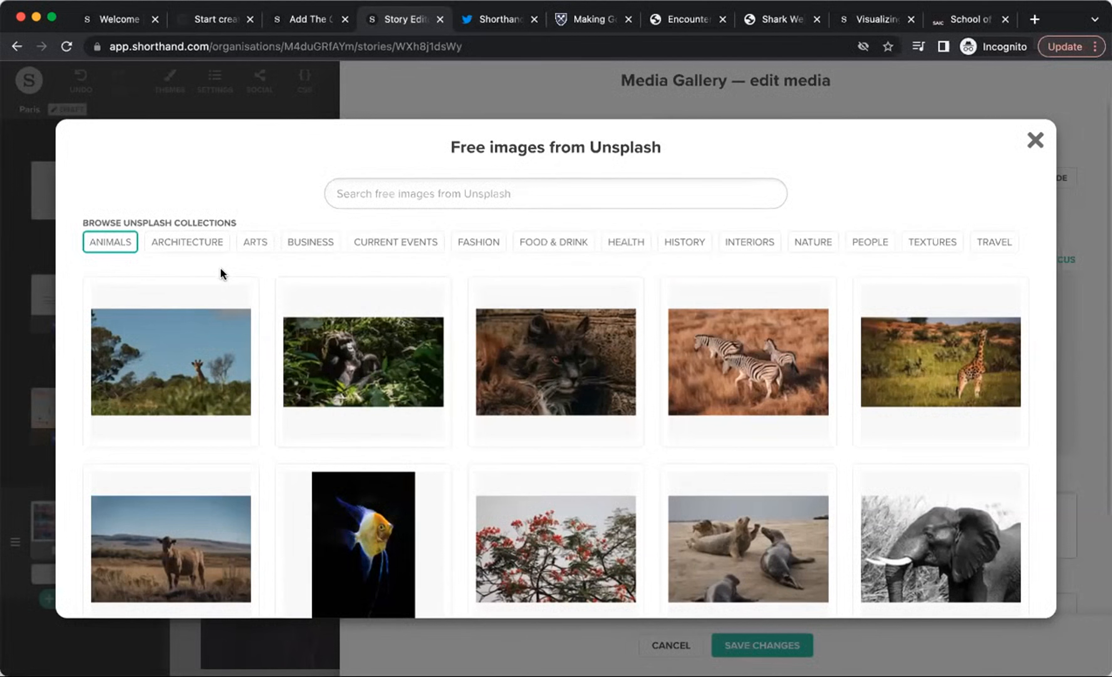
left_click(453, 191)
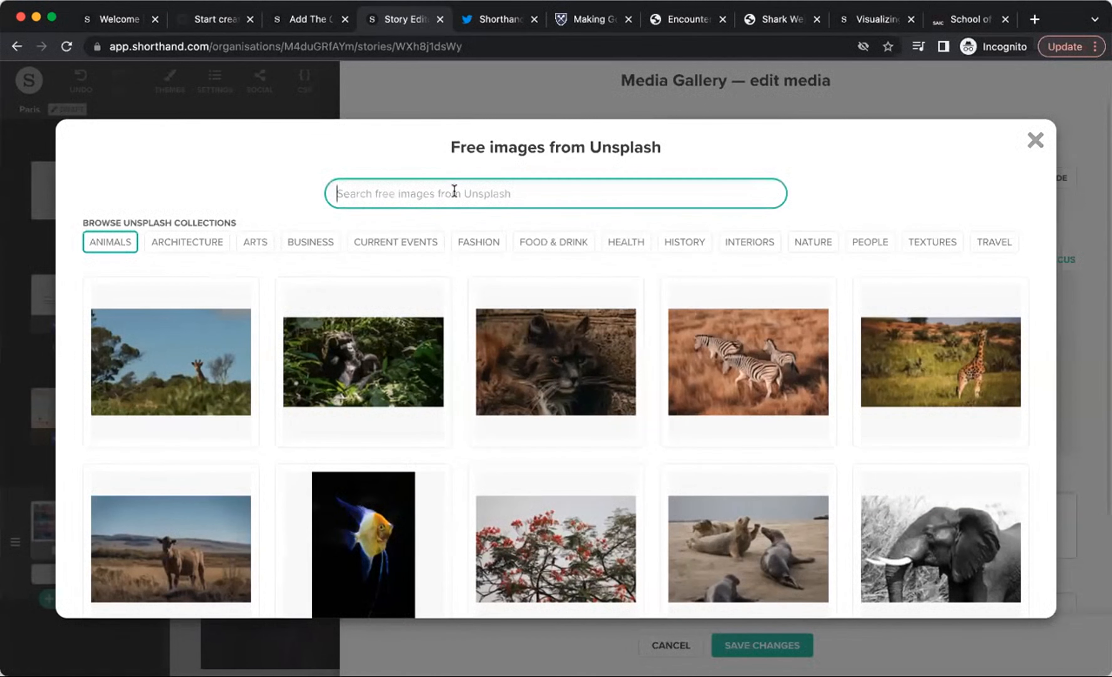
type("cit")
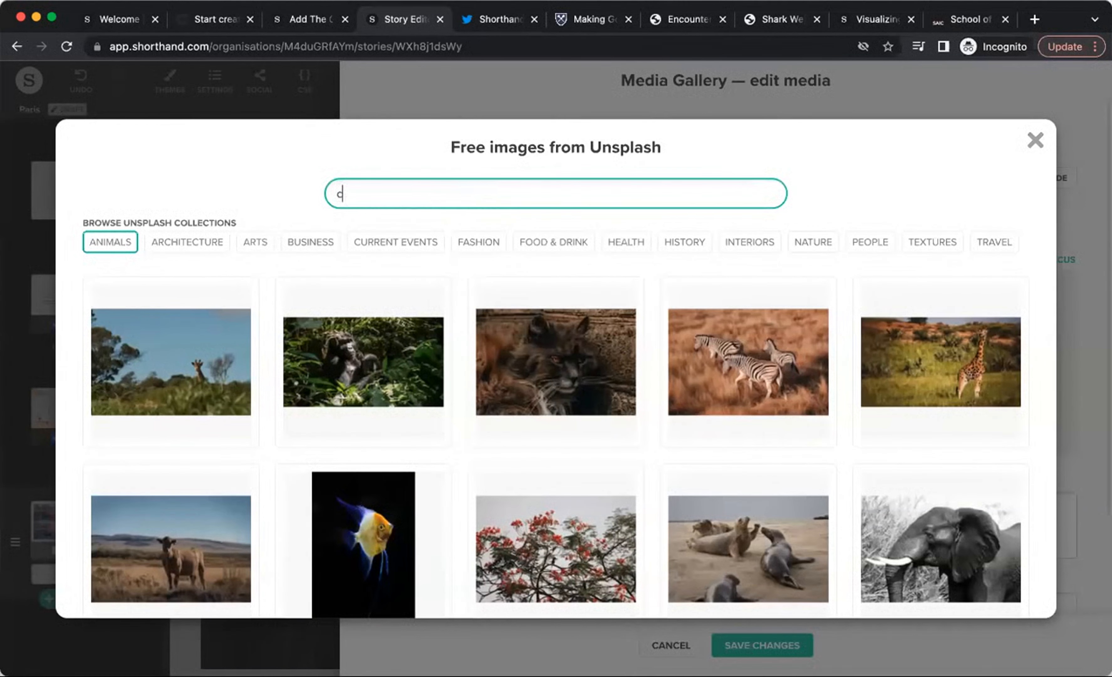
key("Return")
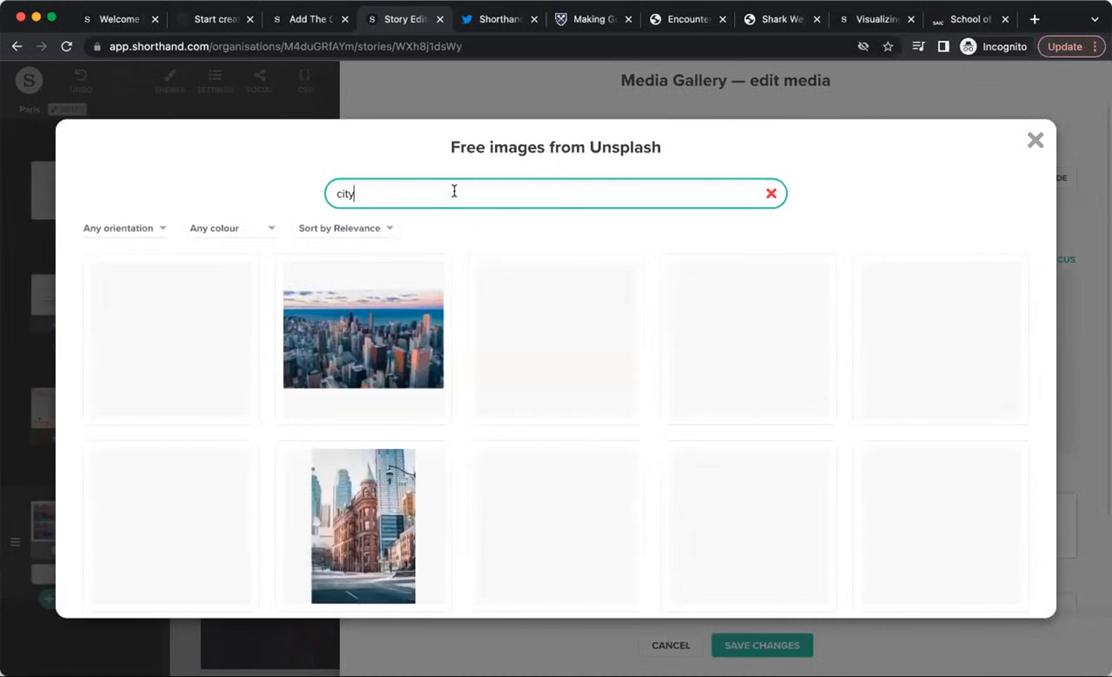
Step: View the orientation, colour and sort options for the image search, leaving their current selections in place
left_click(132, 228)
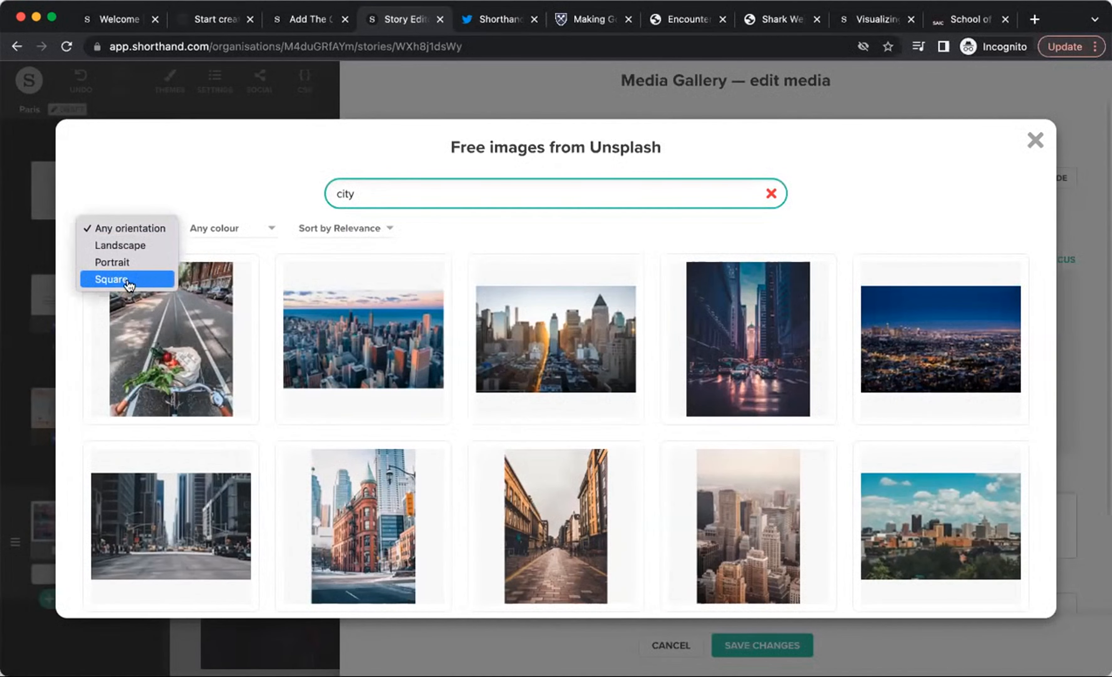
left_click(214, 241)
left_click(215, 228)
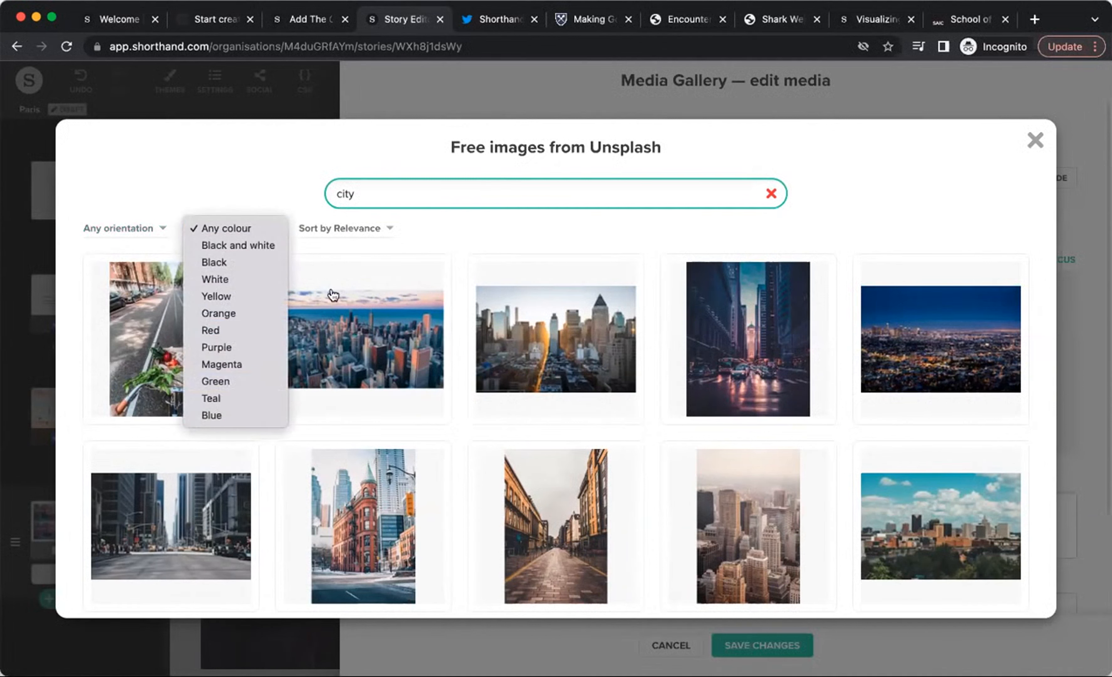
left_click(360, 232)
left_click(360, 231)
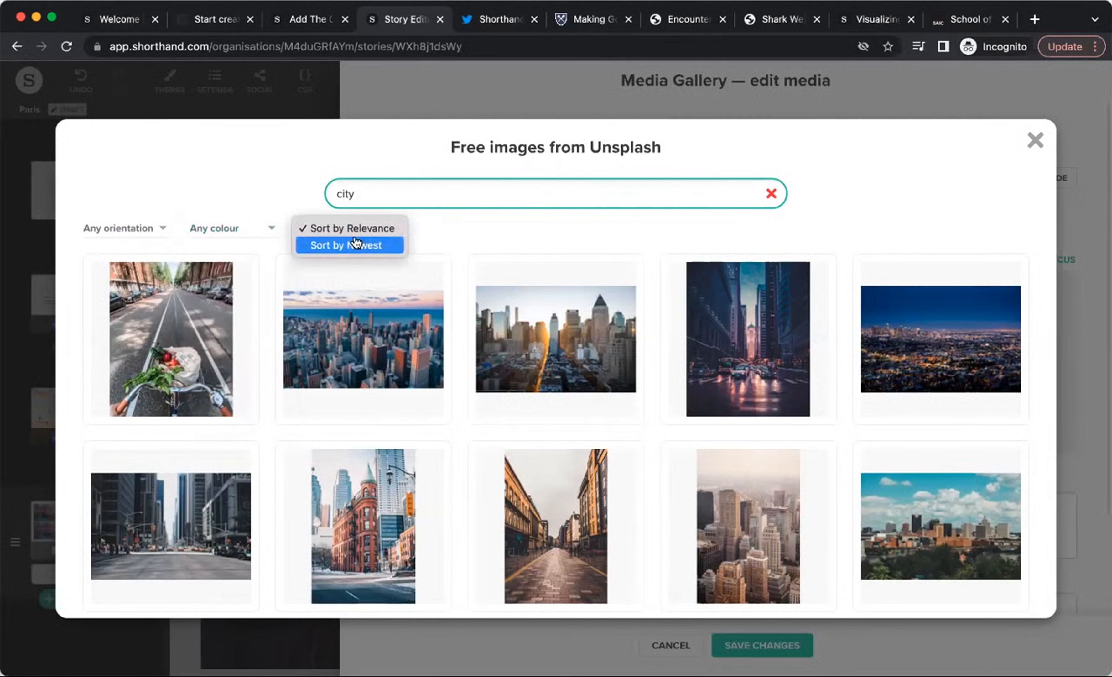
left_click(449, 241)
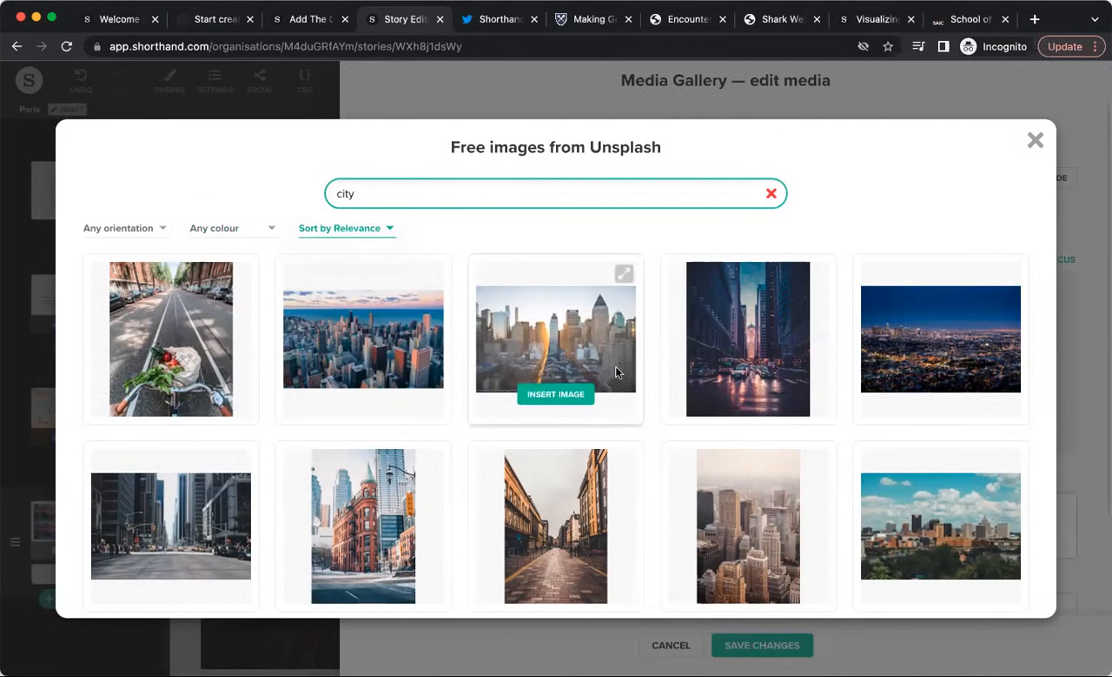
Step: Replace the waterfall image with the blue-and-pink waterfront skyline from the results, check its caption and alt text, and save
scroll(641, 497, "down", 5)
scroll(692, 518, "down", 5)
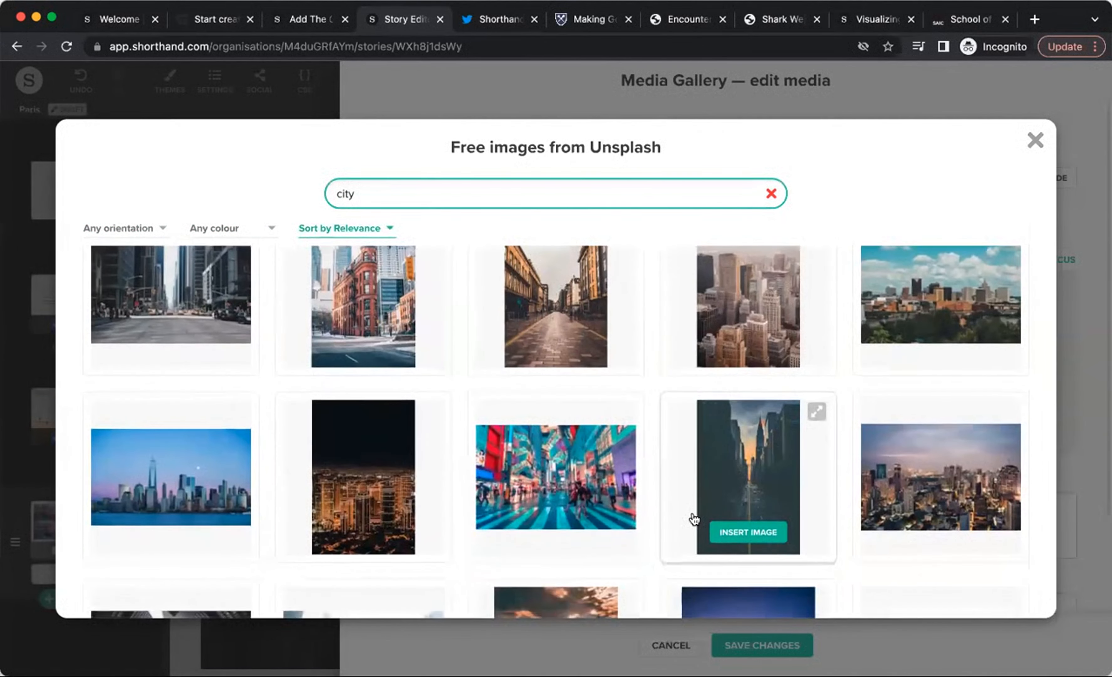
left_click(166, 413)
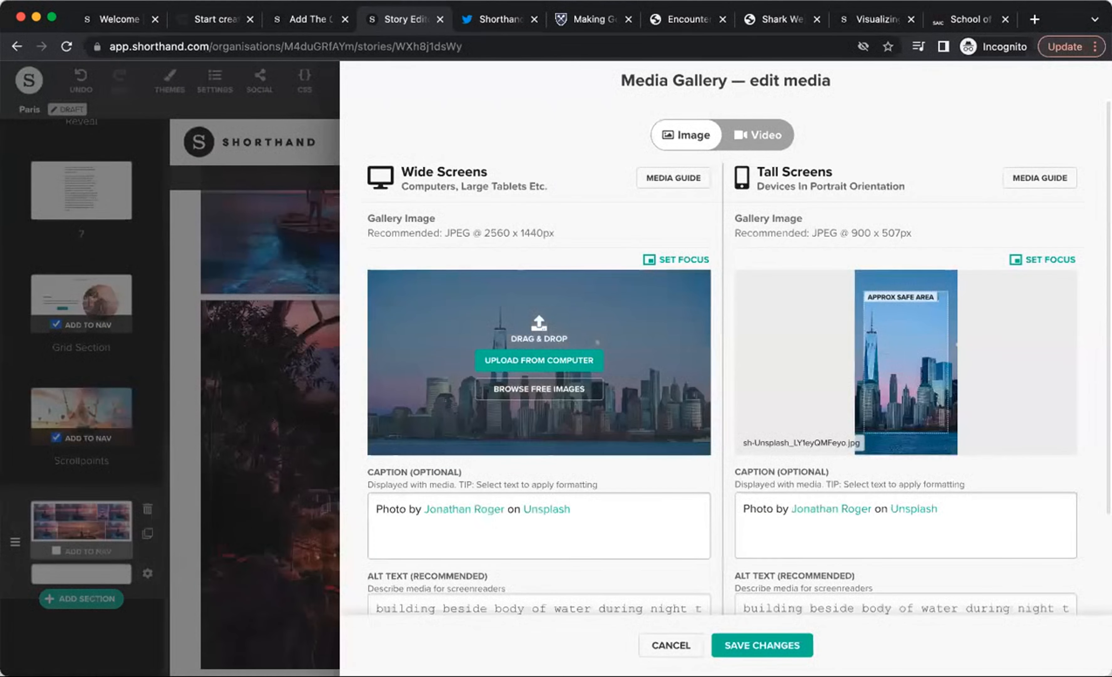
scroll(557, 538, "down", 1)
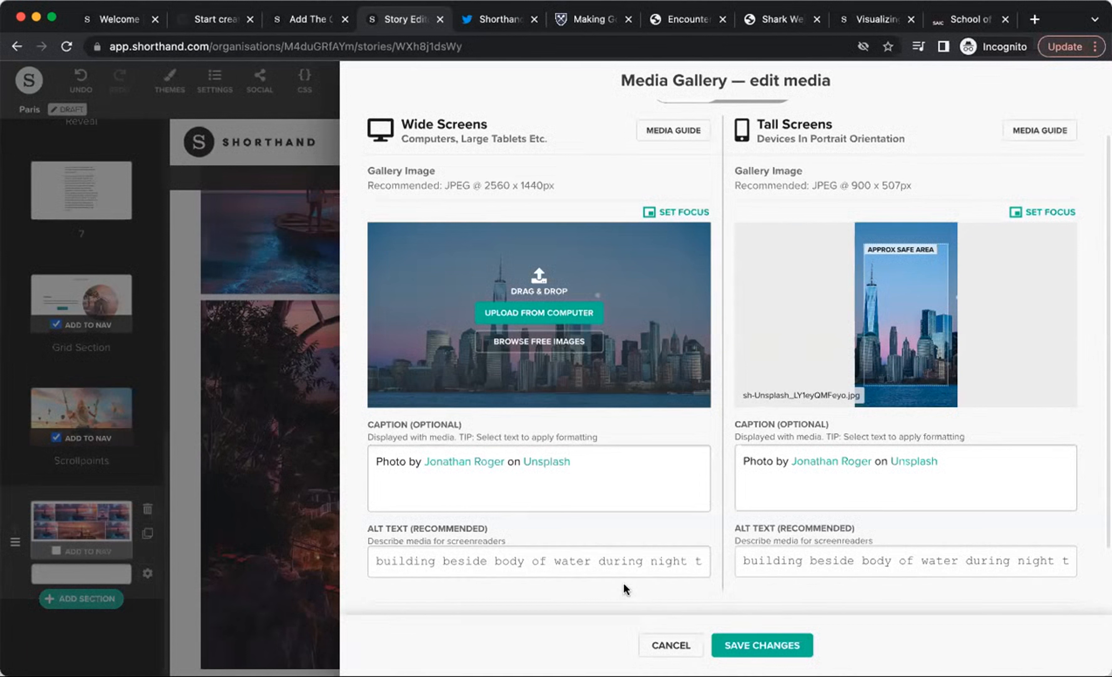
left_click(772, 647)
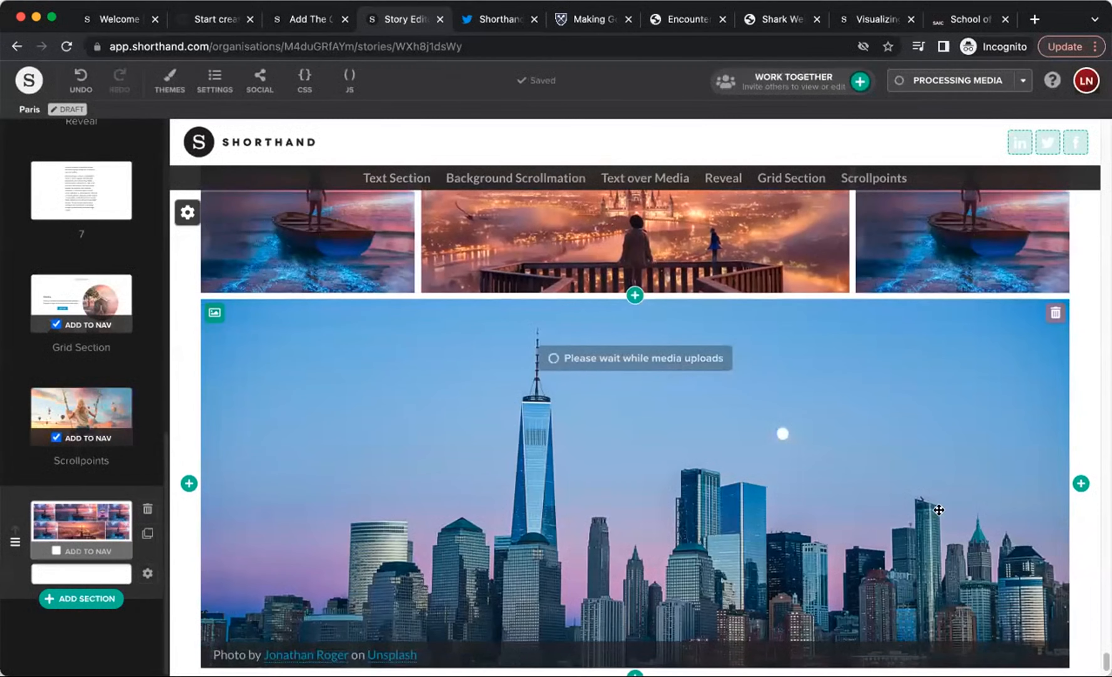
scroll(942, 514, "down", 2)
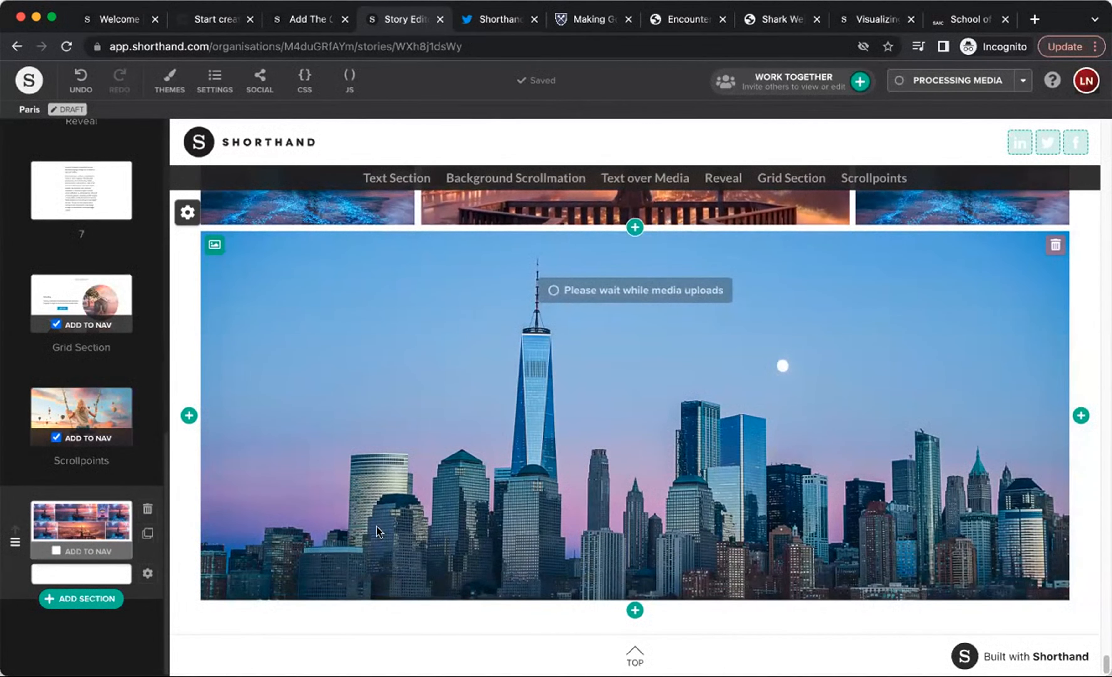
Step: Add a Media section at the end of the story, below the Media Gallery
left_click(86, 599)
scroll(824, 432, "down", 5)
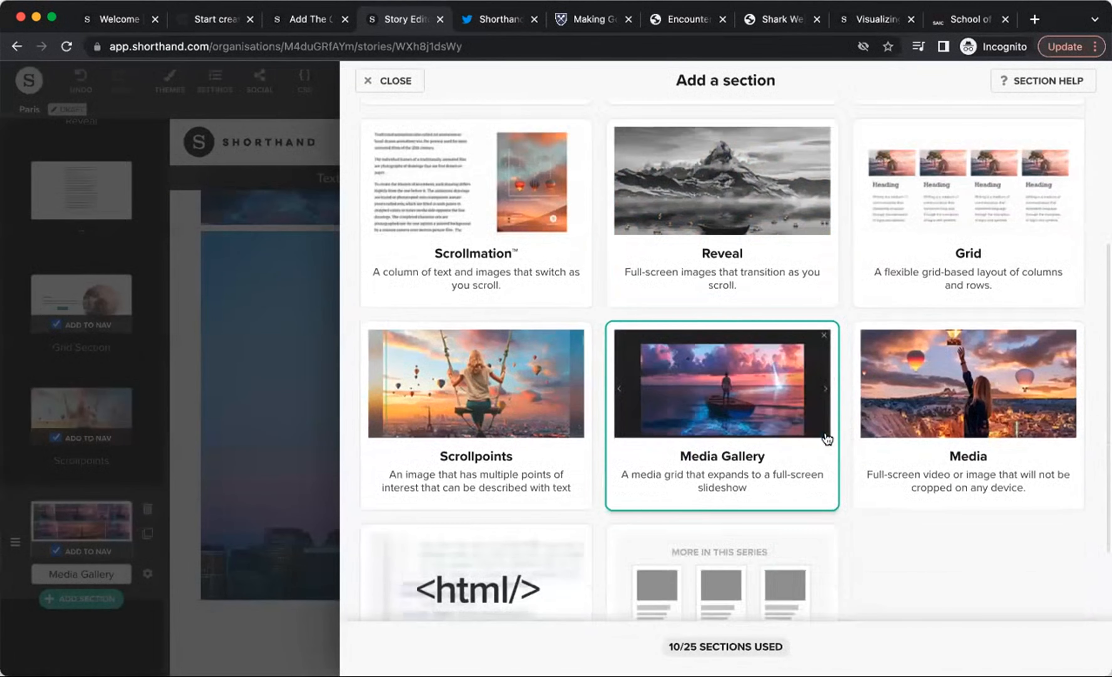
left_click(974, 424)
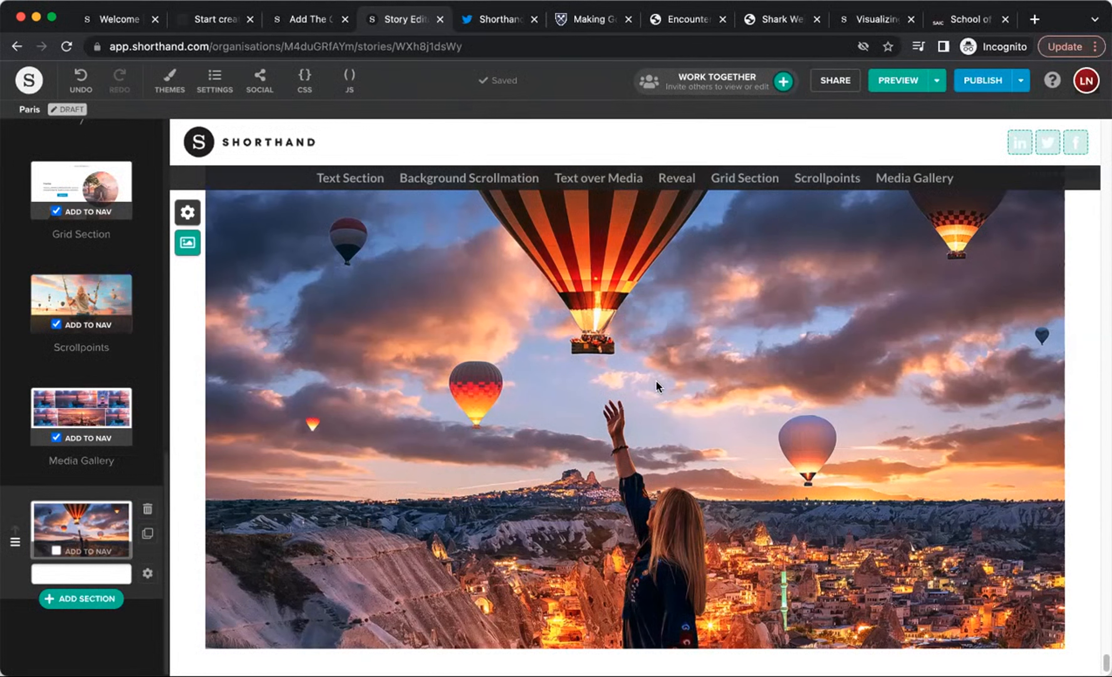
scroll(825, 390, "down", 1)
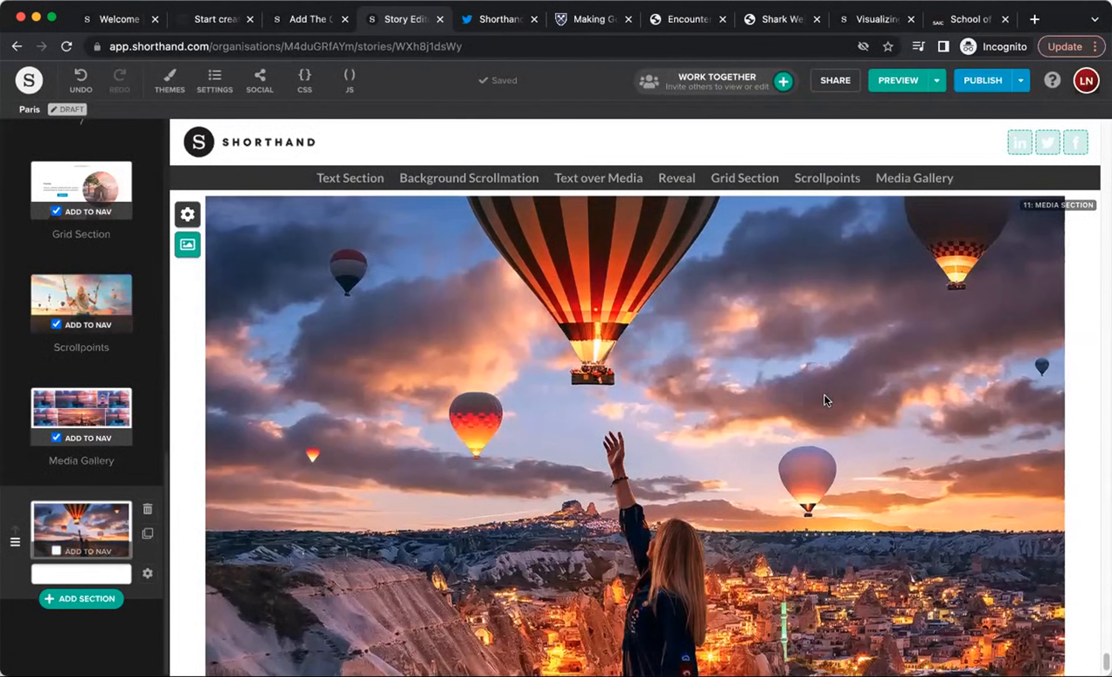
scroll(827, 400, "down", 1)
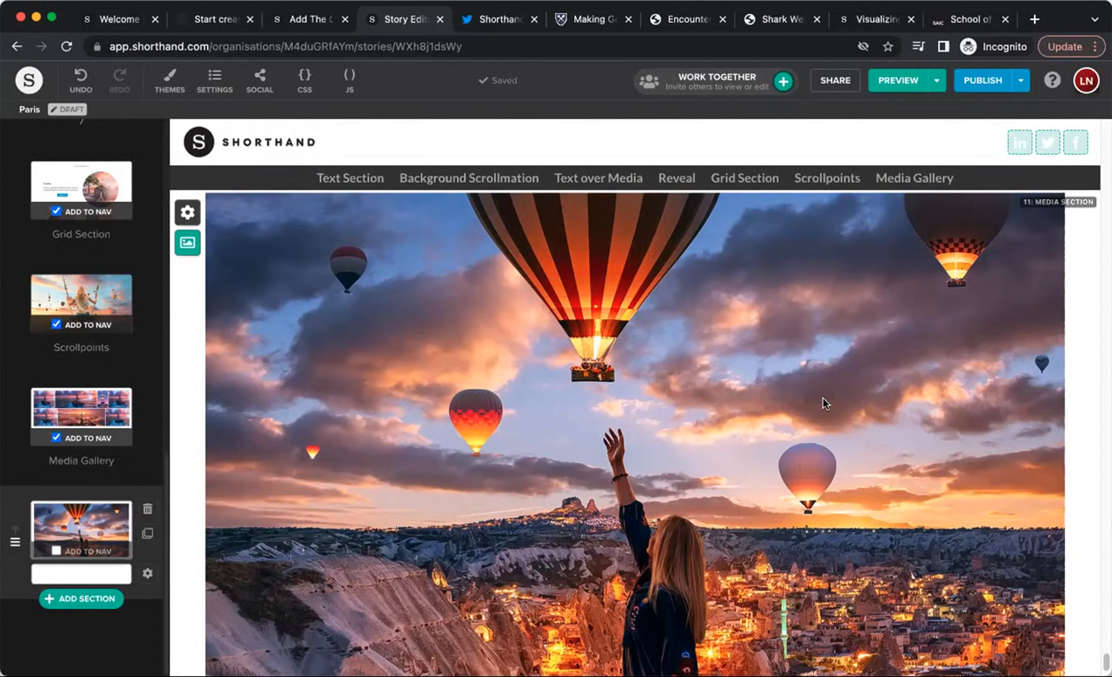
Step: View the Image, Video and Rich Embed options in the new section's media settings, leaving without saving
left_click(187, 245)
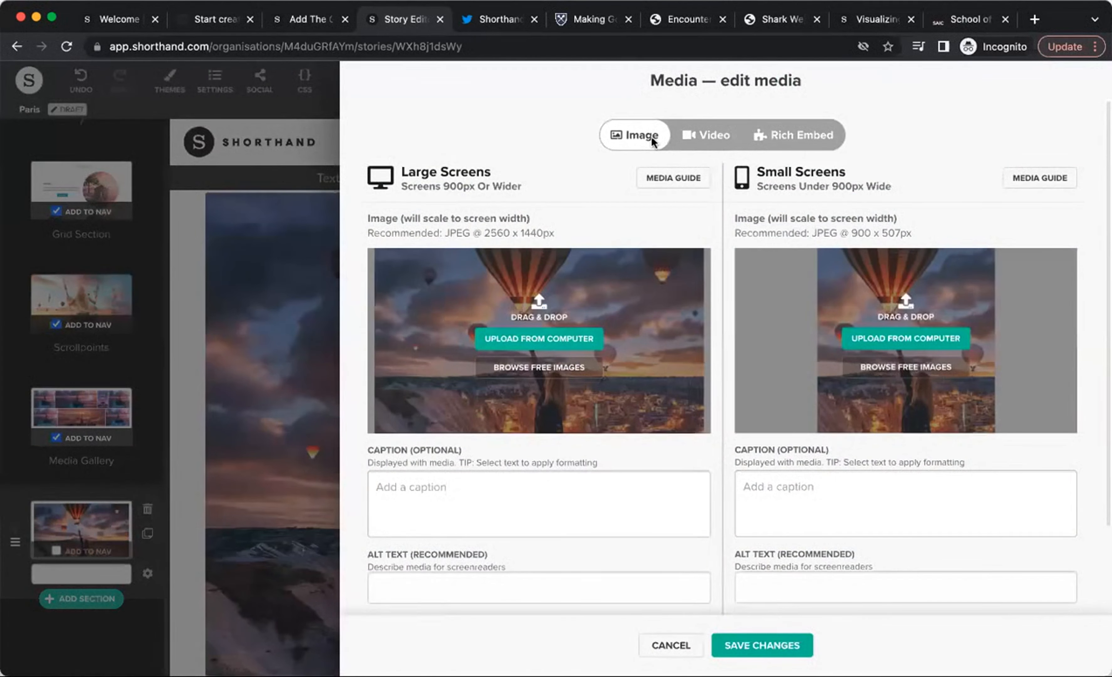
left_click(692, 137)
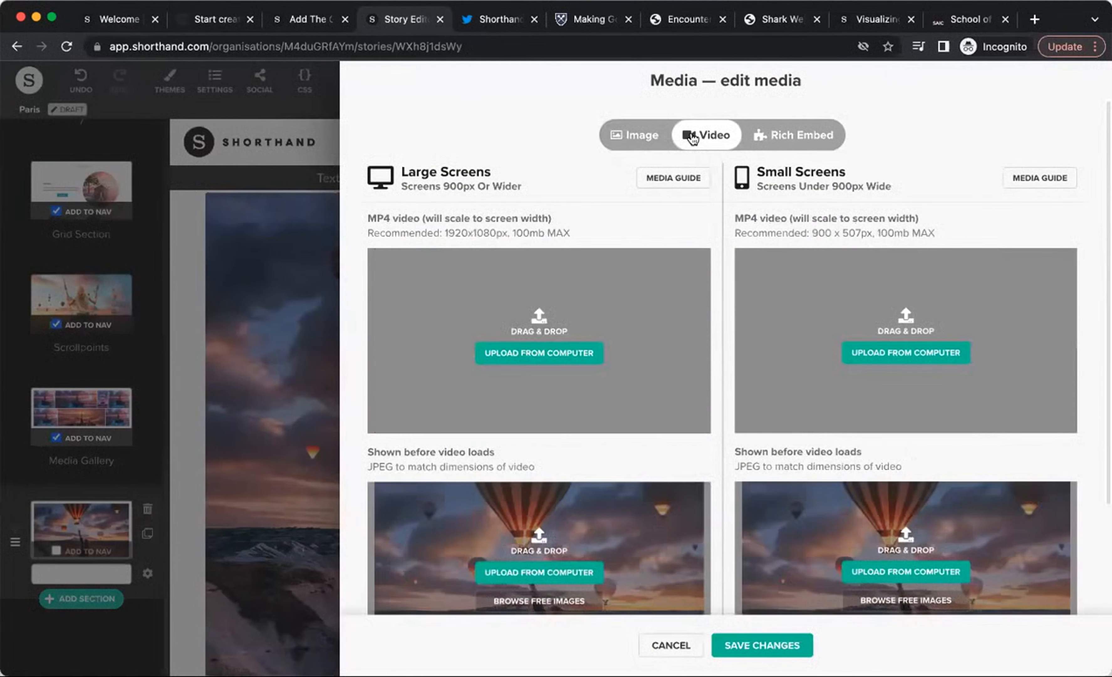
left_click(792, 135)
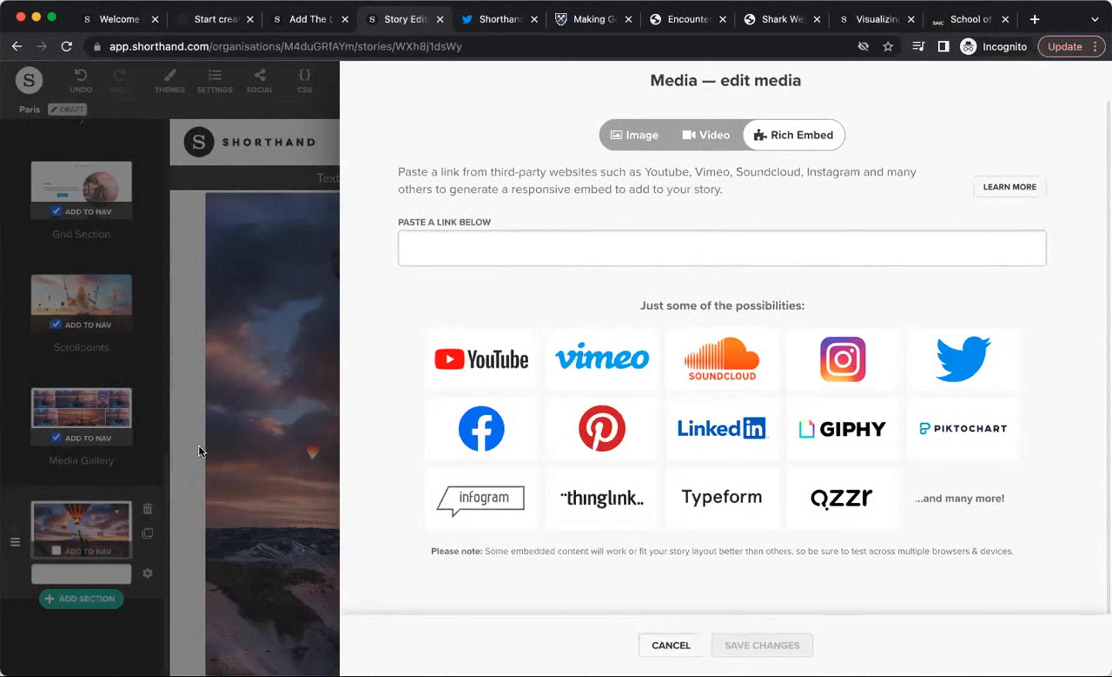
left_click(242, 408)
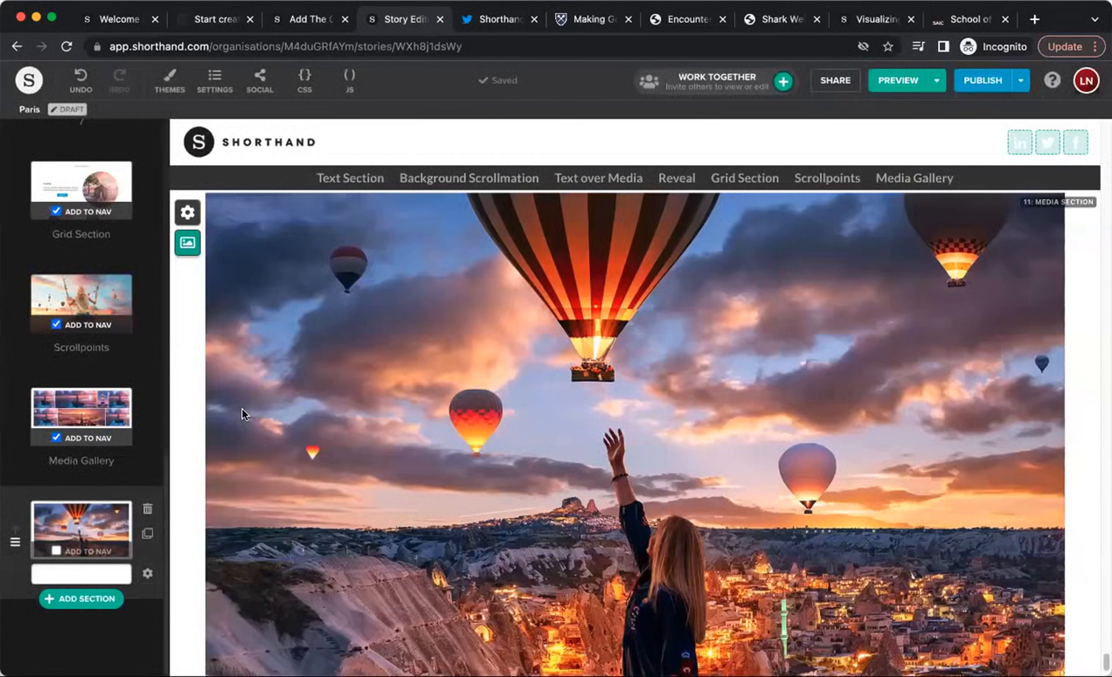
Step: Add a Custom HTML section after the hot-air balloon media section
left_click(87, 599)
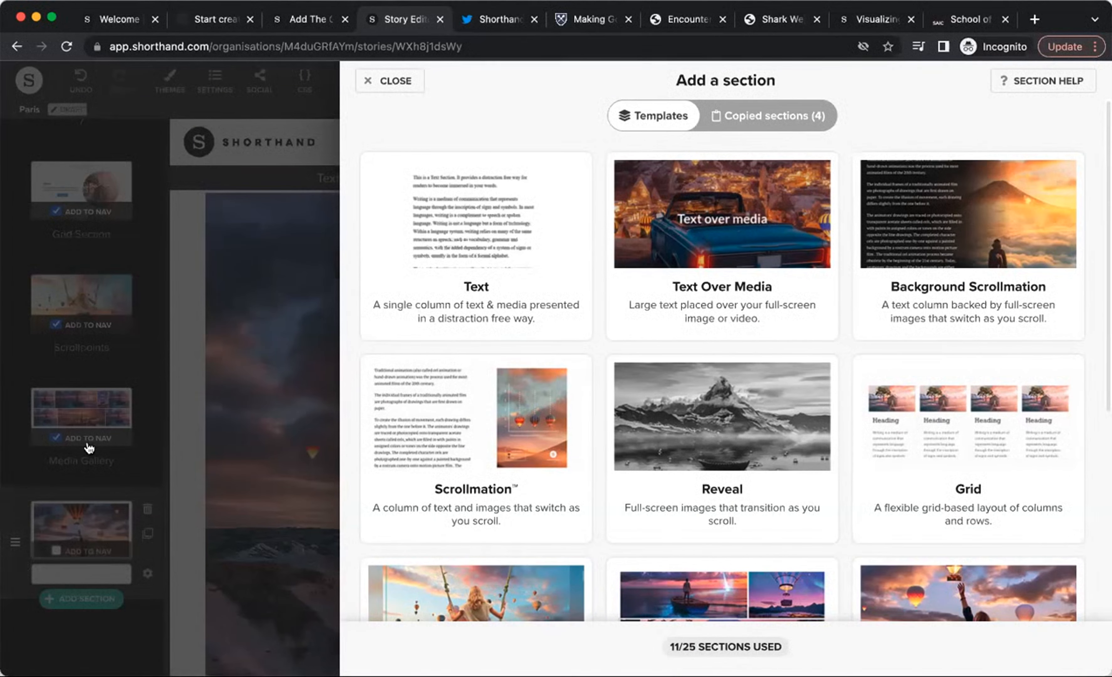
scroll(504, 463, "down", 5)
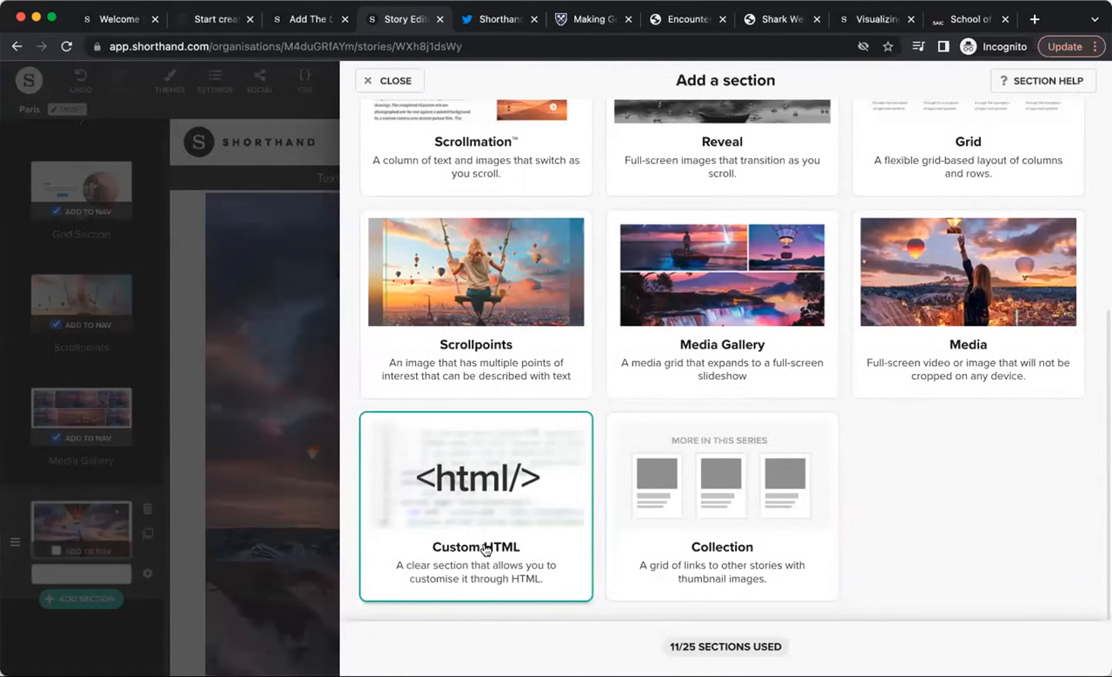
left_click(433, 542)
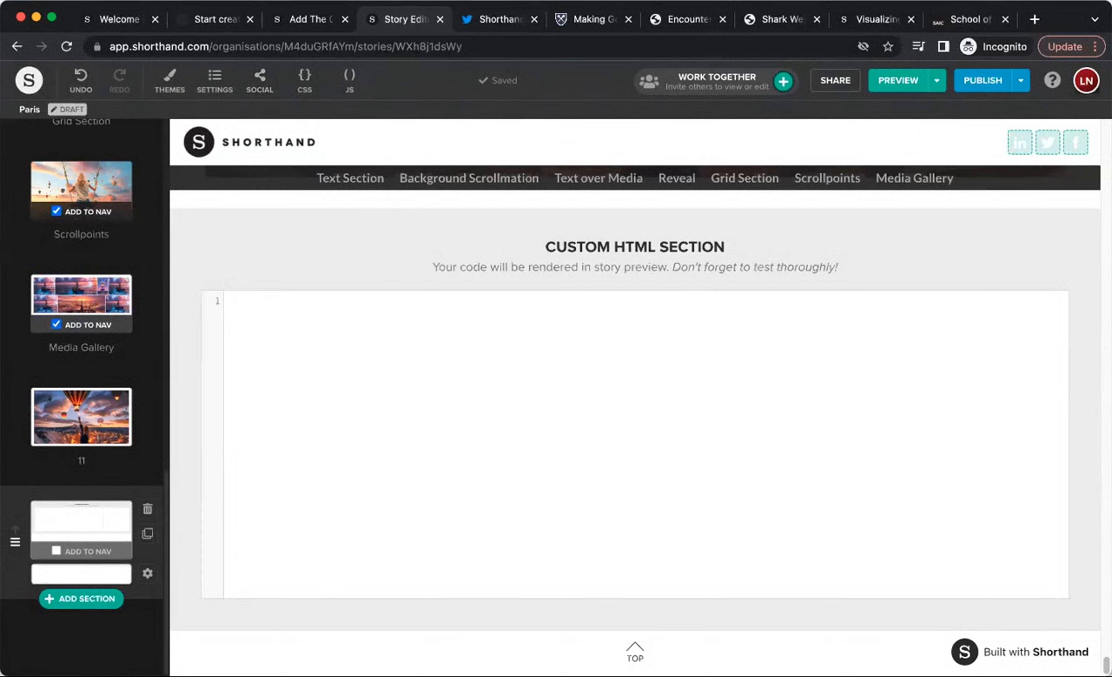
Step: Switch to Shorthand's Twitter page and copy the embed code of the November 1 tweet about the #ShorthandAward for Best agency/partner story
left_click(486, 18)
scroll(554, 414, "down", 5)
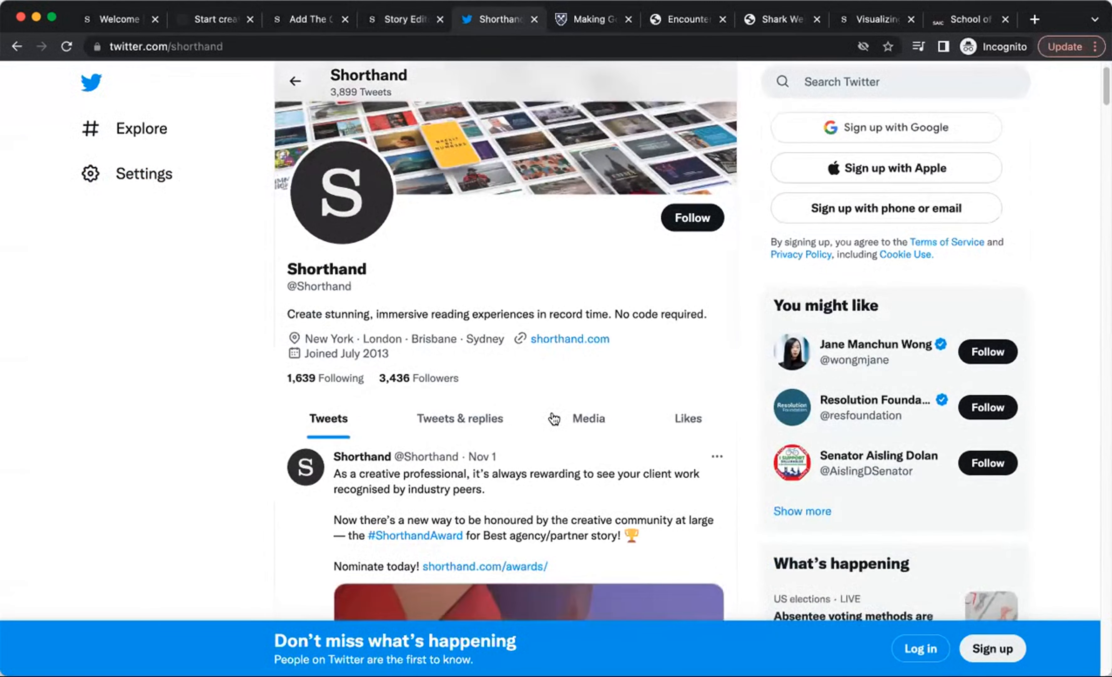
scroll(547, 412, "down", 3)
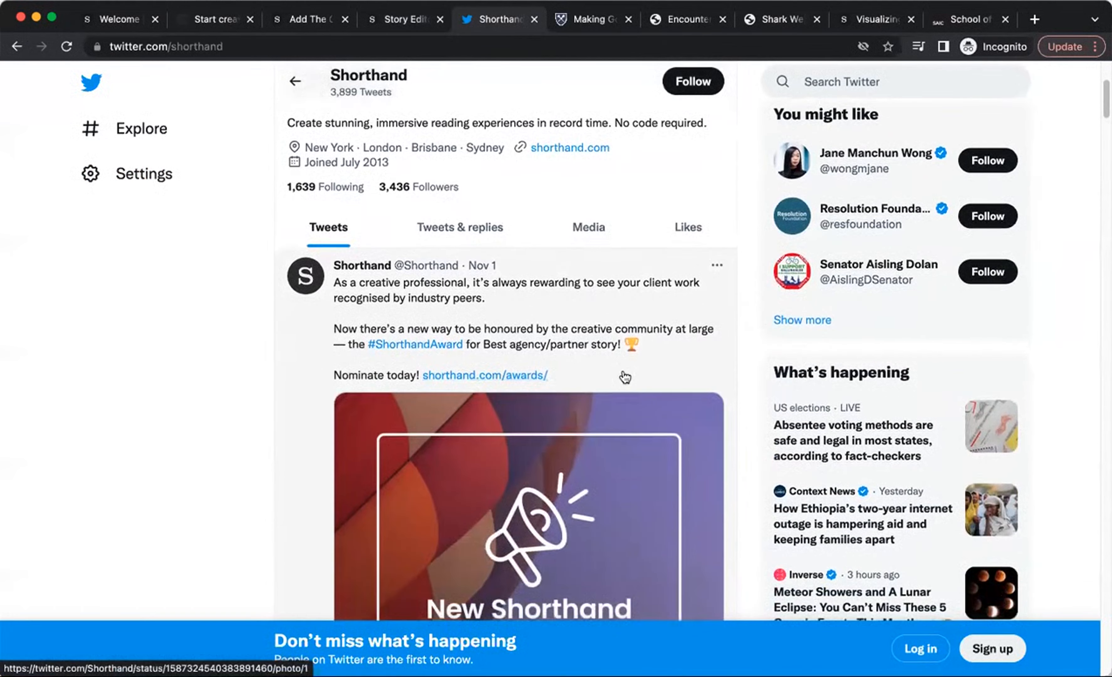
scroll(691, 337, "down", 2)
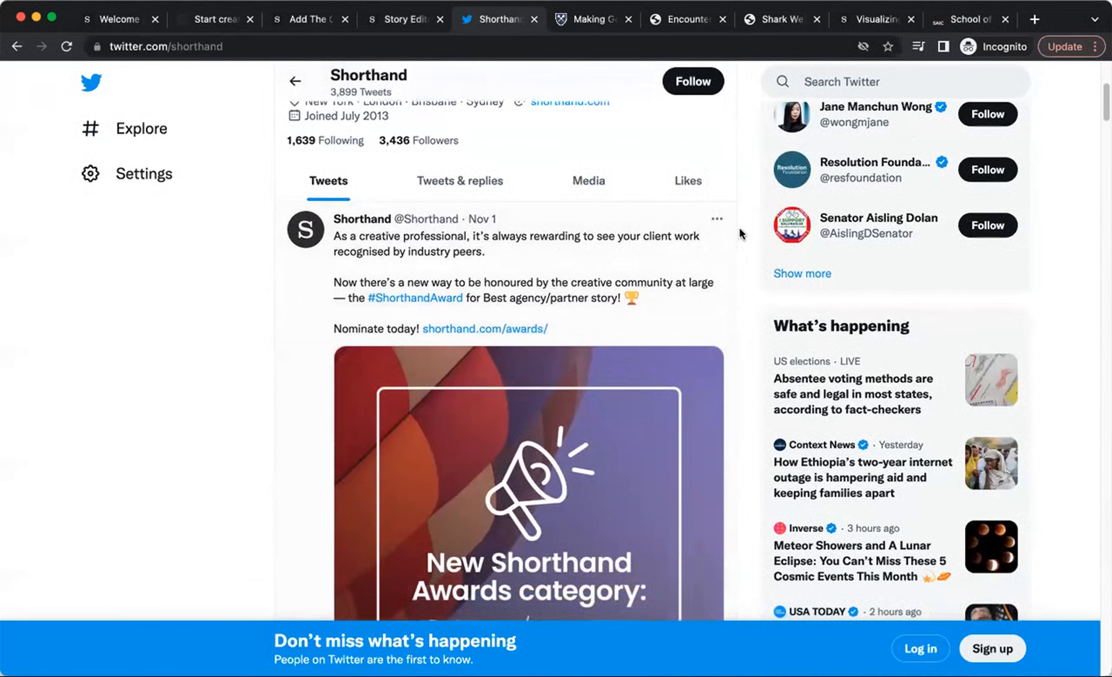
left_click(716, 220)
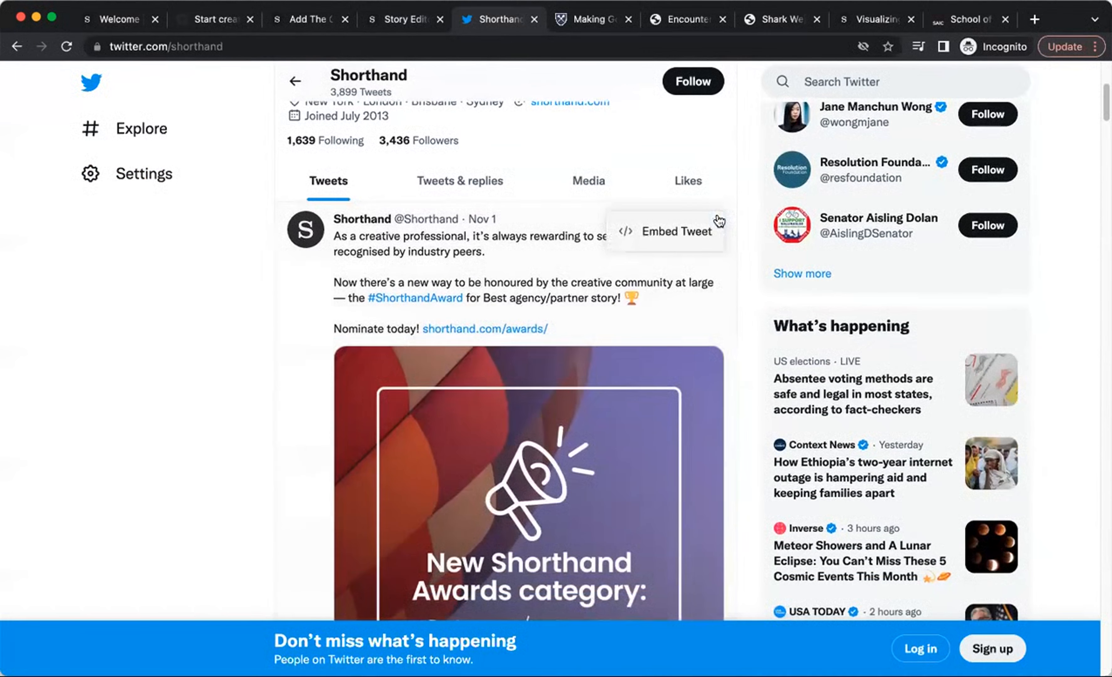
left_click(665, 237)
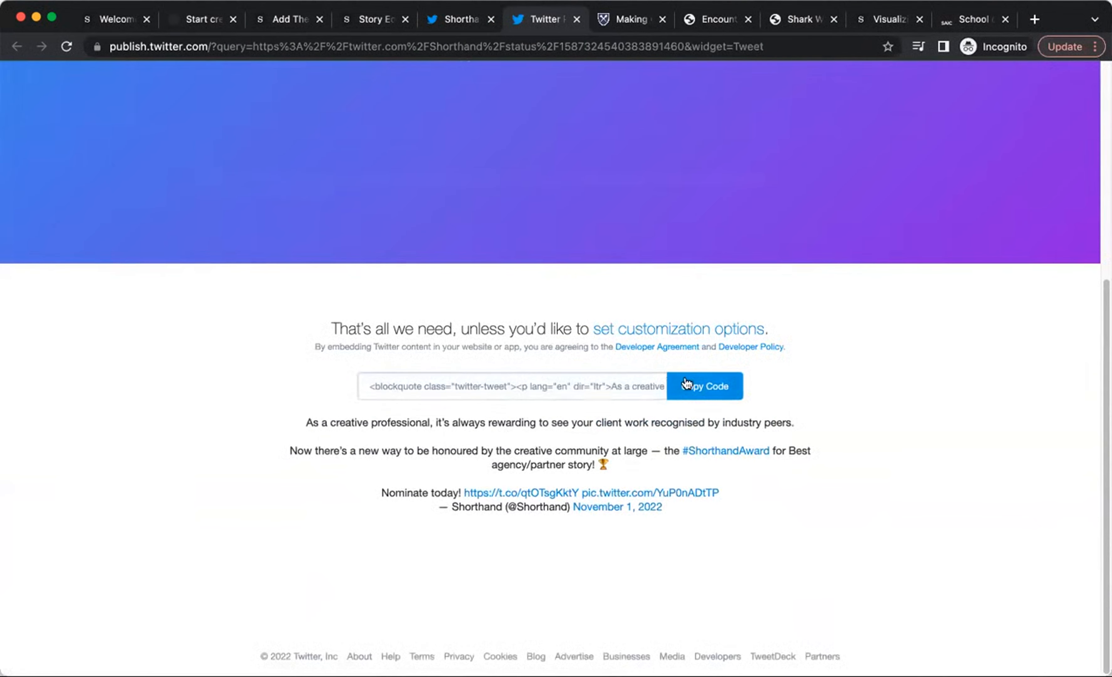
left_click(706, 389)
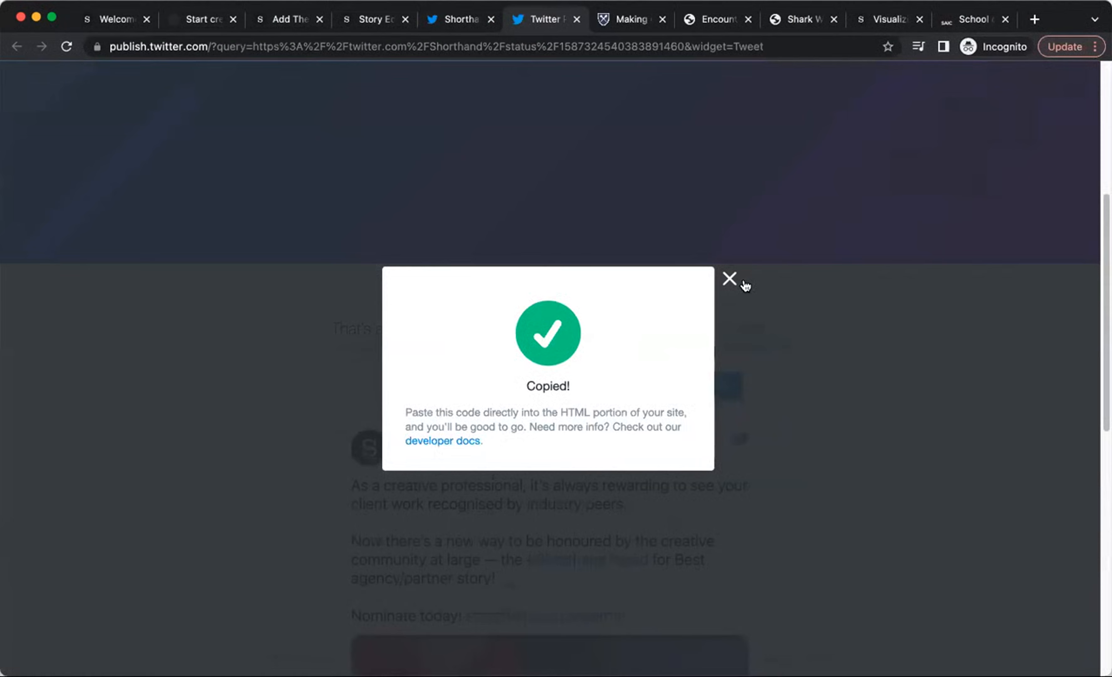
left_click(731, 280)
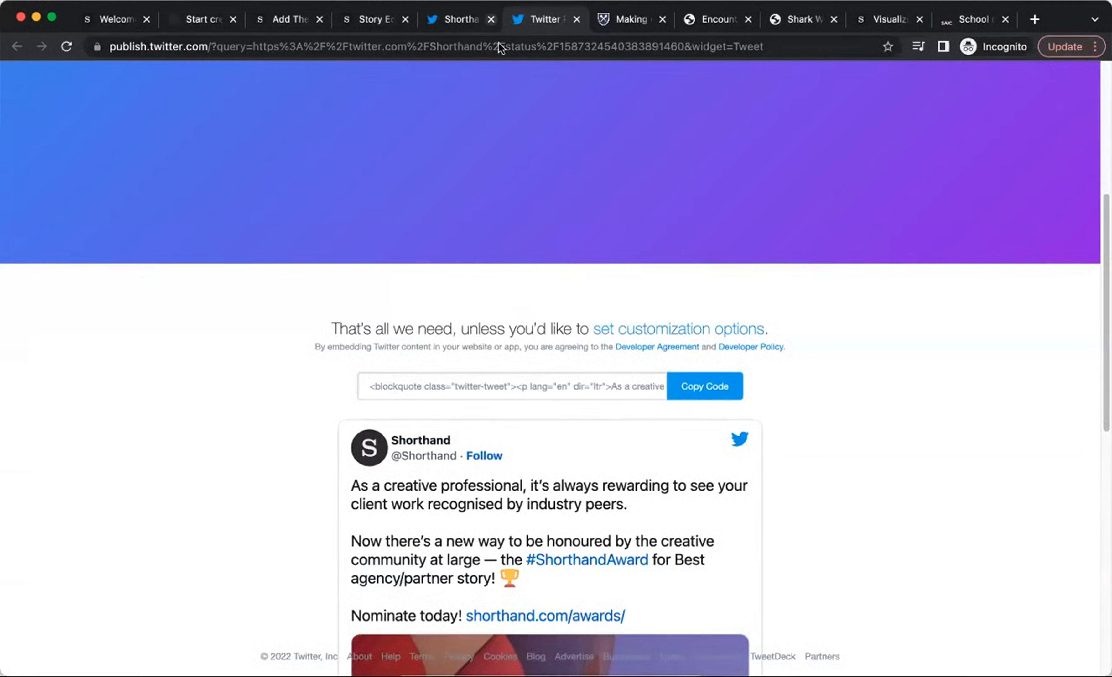
Step: Return to the Shorthand story editor and paste the tweet's embed code into the Custom HTML section
left_click(450, 20)
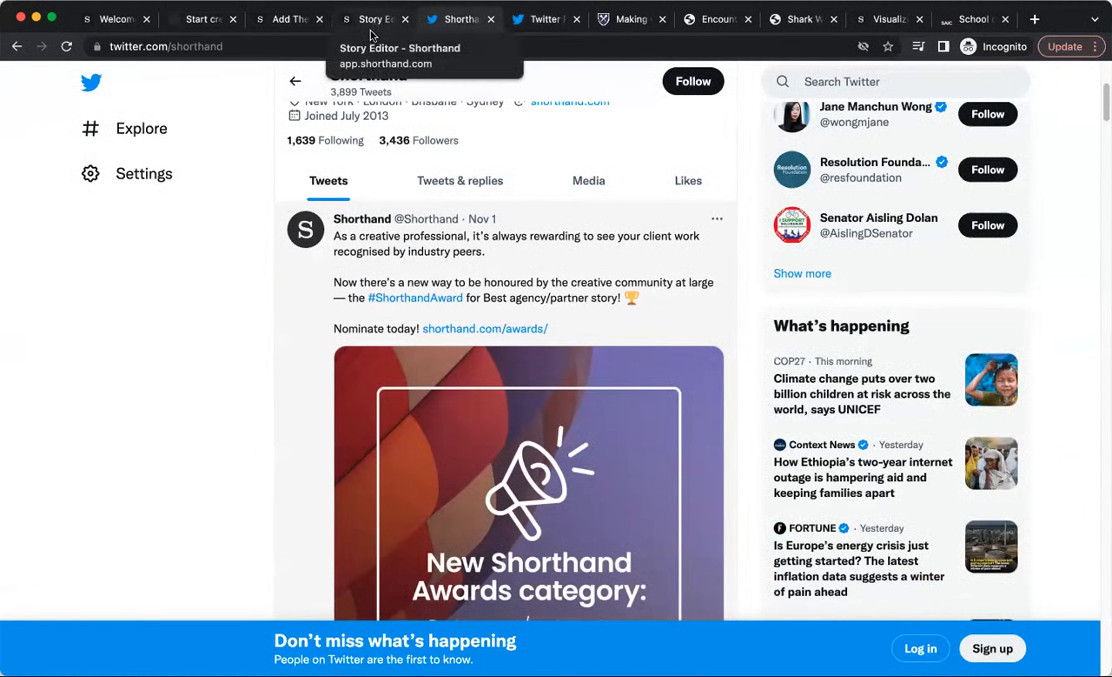
left_click(369, 21)
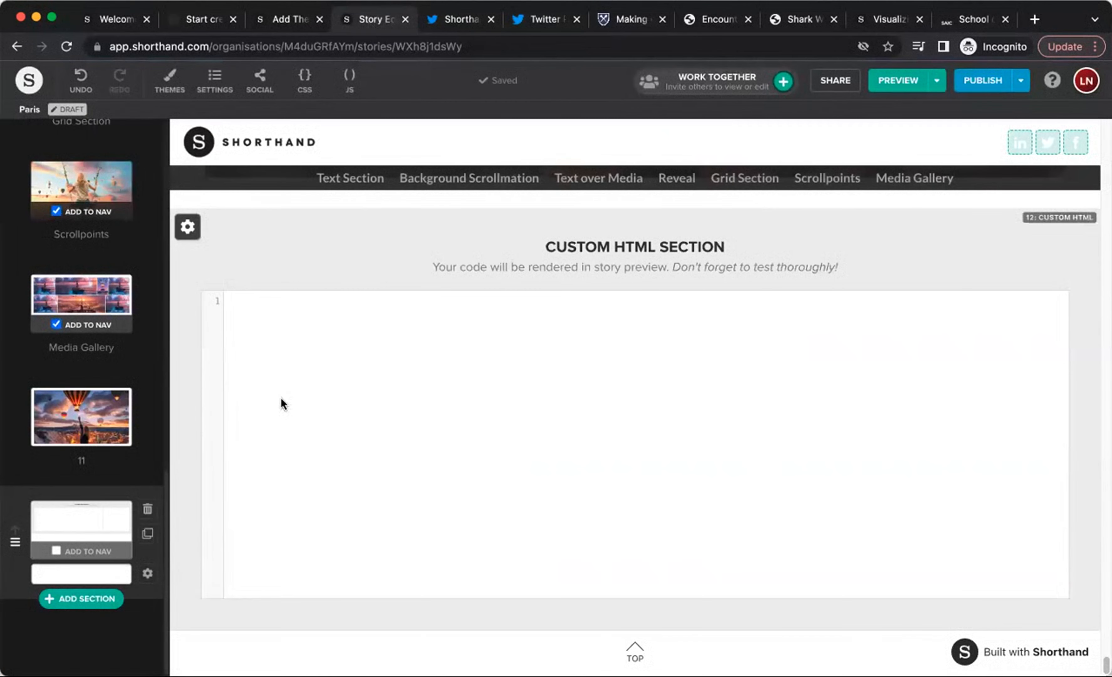
key("super+v")
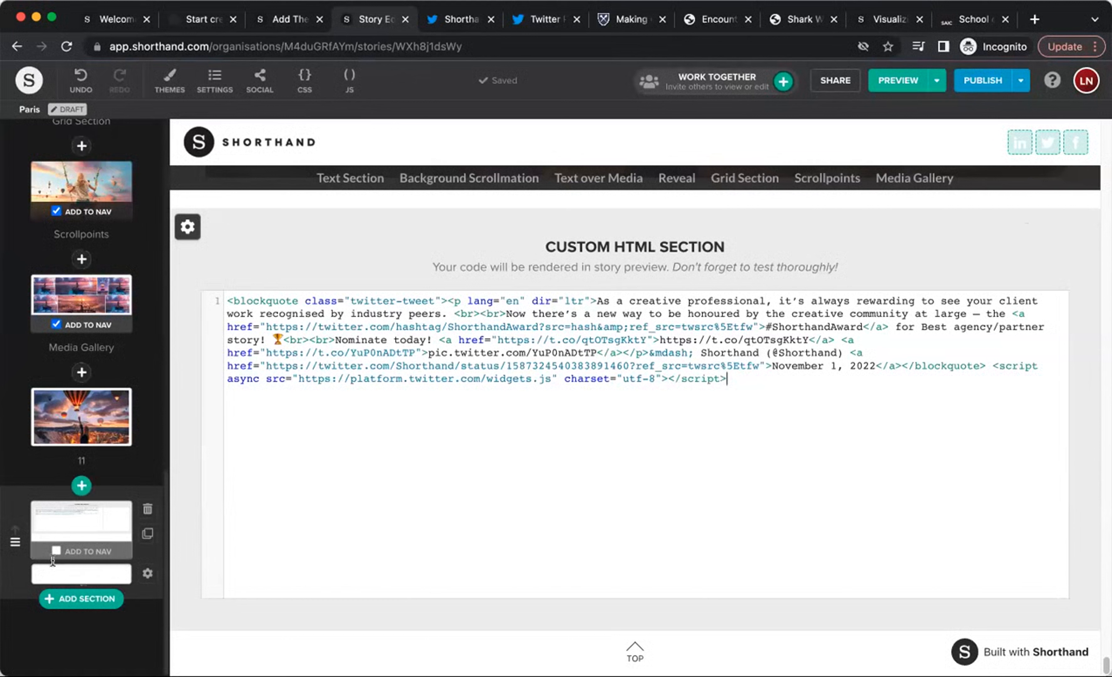
Step: Add the custom HTML and balloon media sections to the navigation, naming them "HTML" and "Media"
left_click(56, 552)
left_click(84, 574)
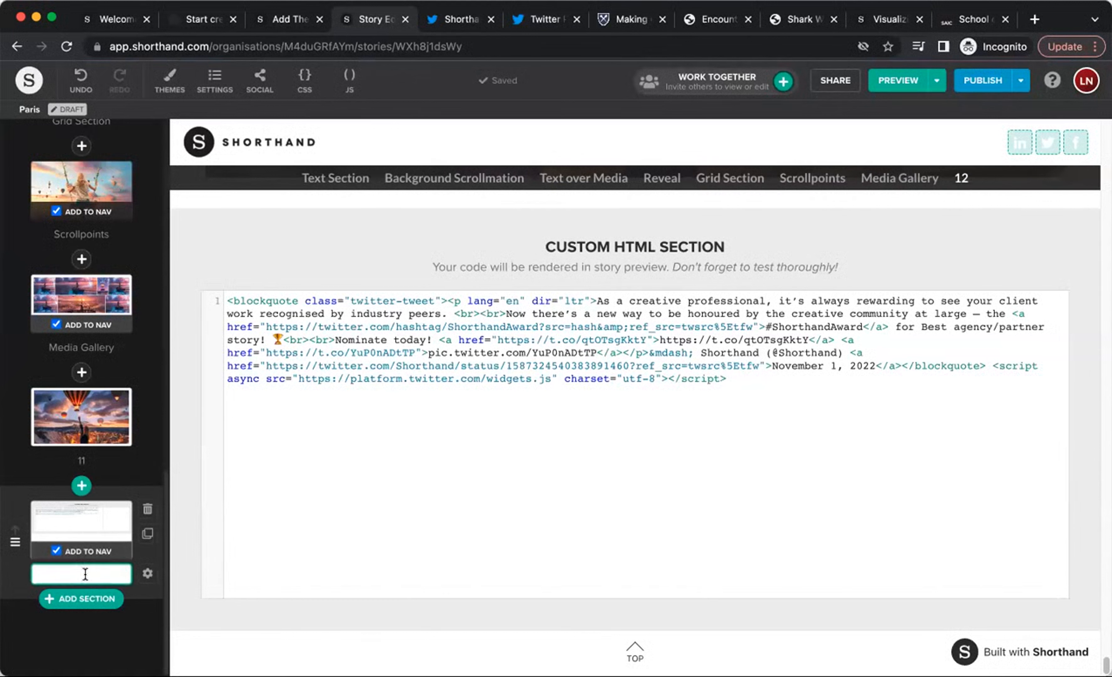
type("HTML")
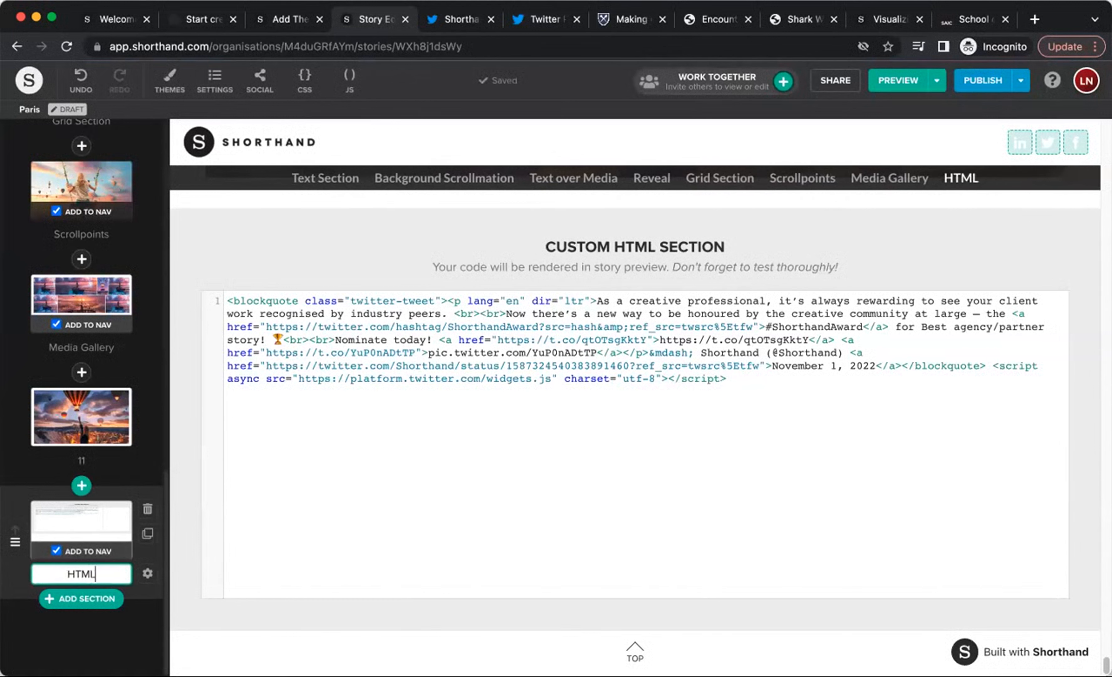
left_click(56, 437)
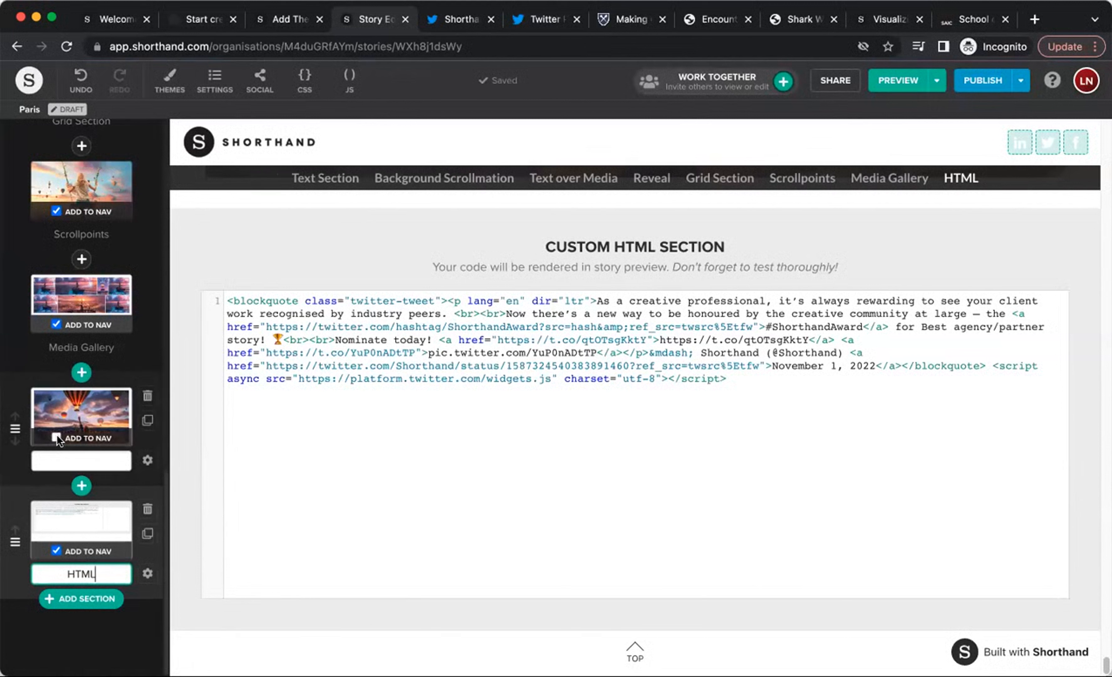
left_click(83, 460)
type("Media")
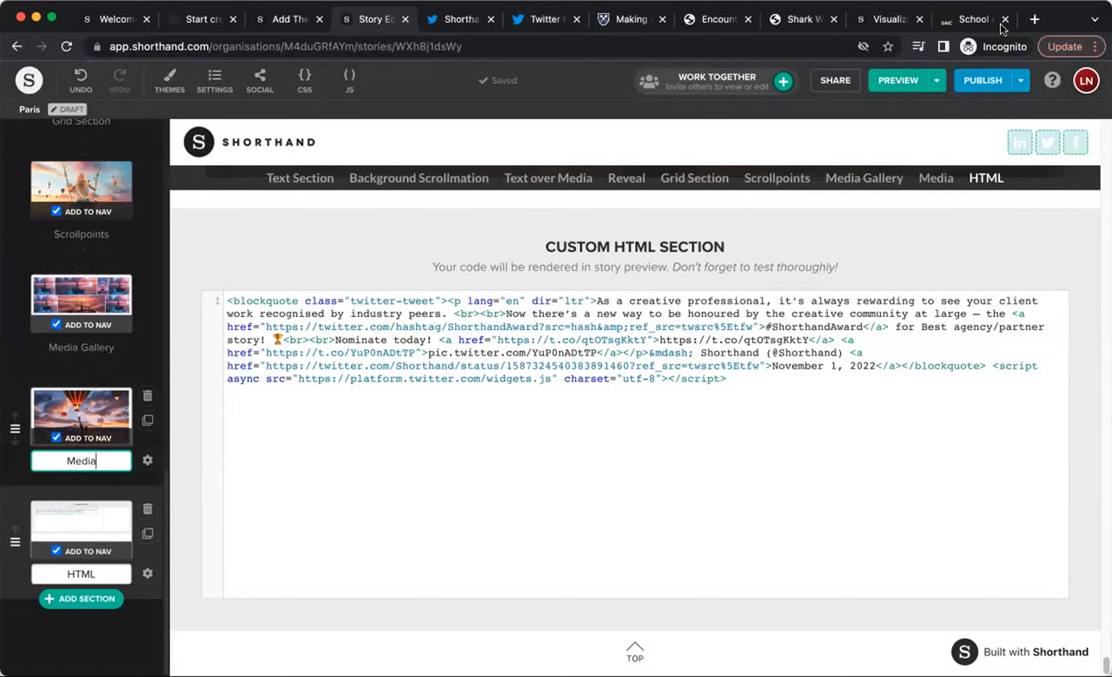
Step: Preview the story at its HTML section, examine the embedded tweet and test its image link to Twitter
left_click(897, 80)
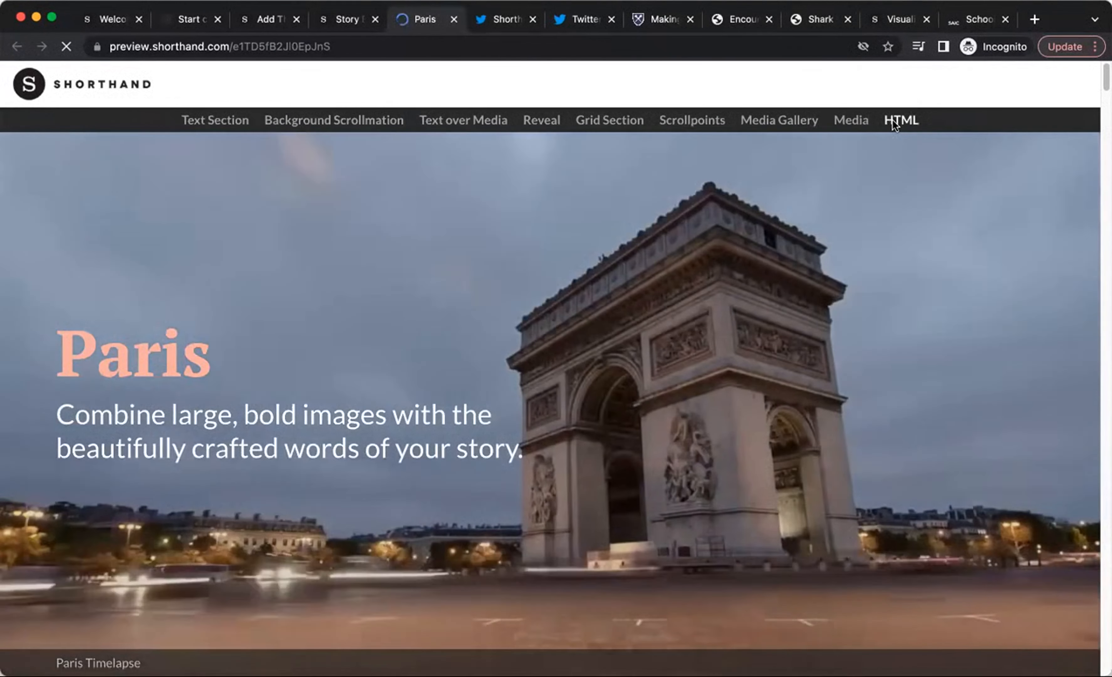
left_click(895, 121)
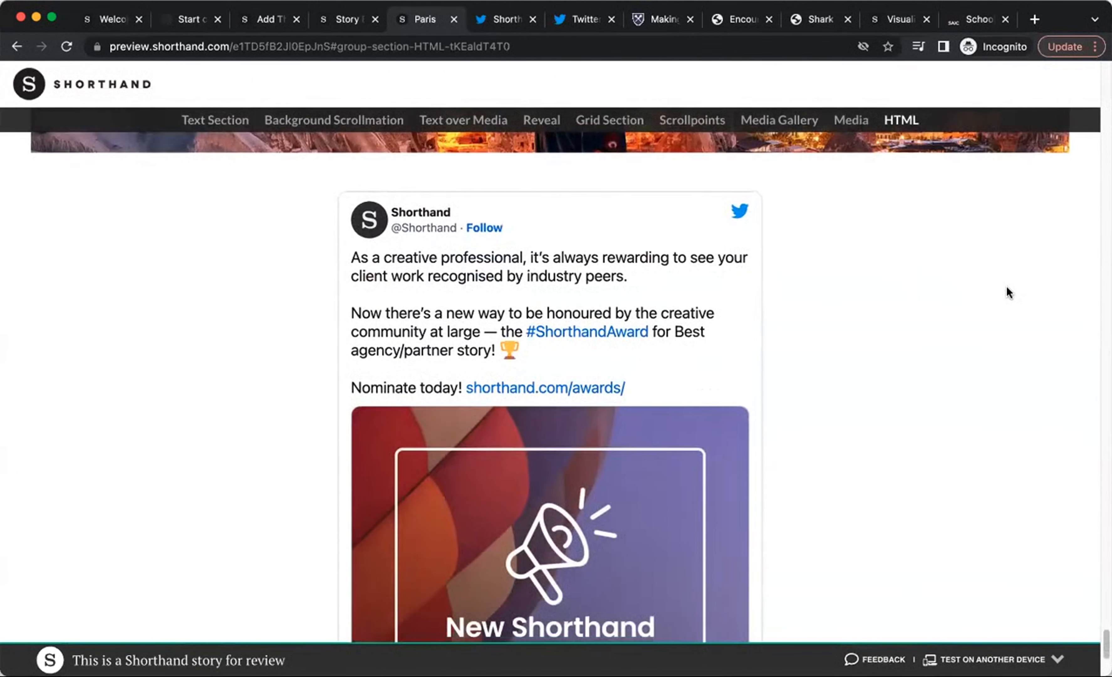
scroll(1007, 287, "down", 5)
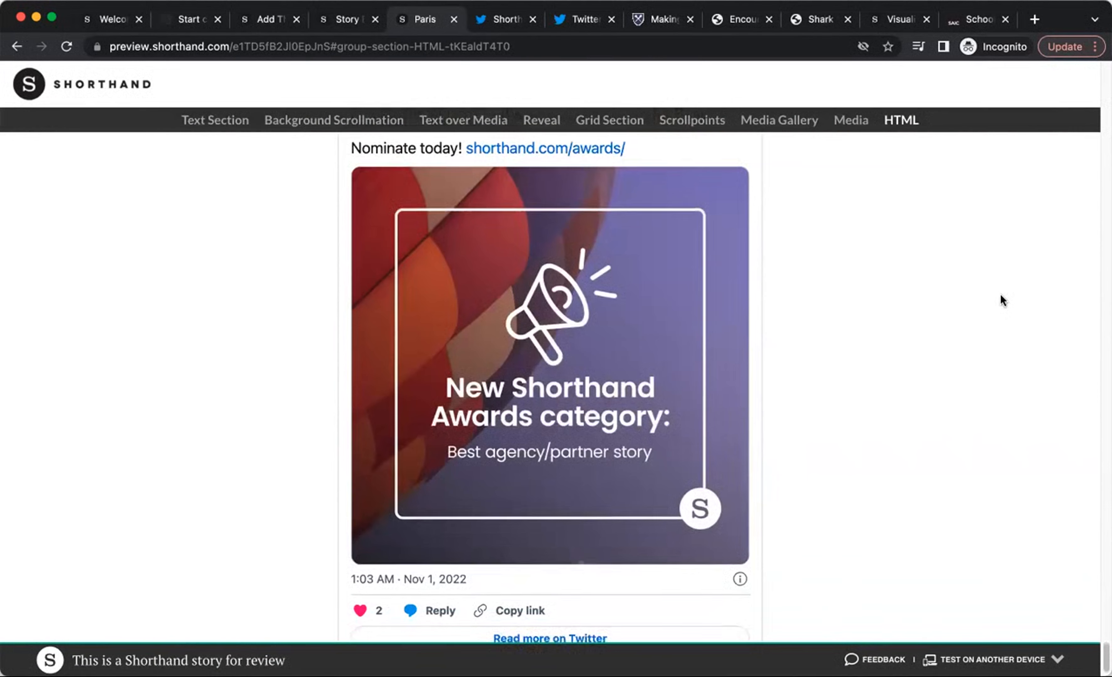
left_click(507, 304)
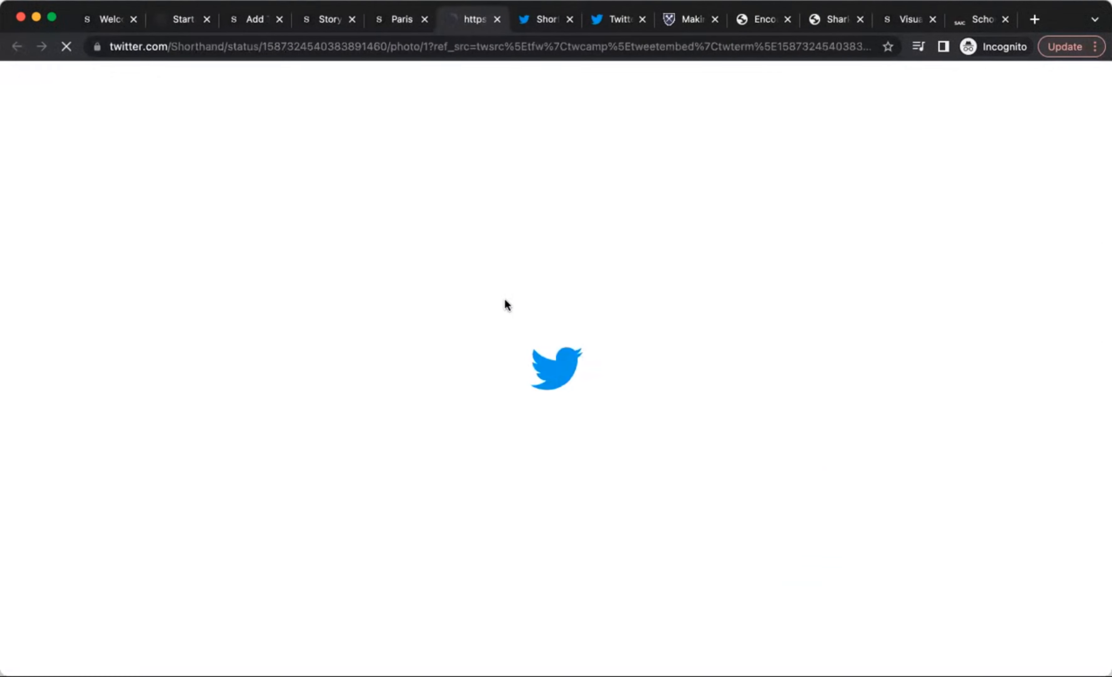
left_click(499, 20)
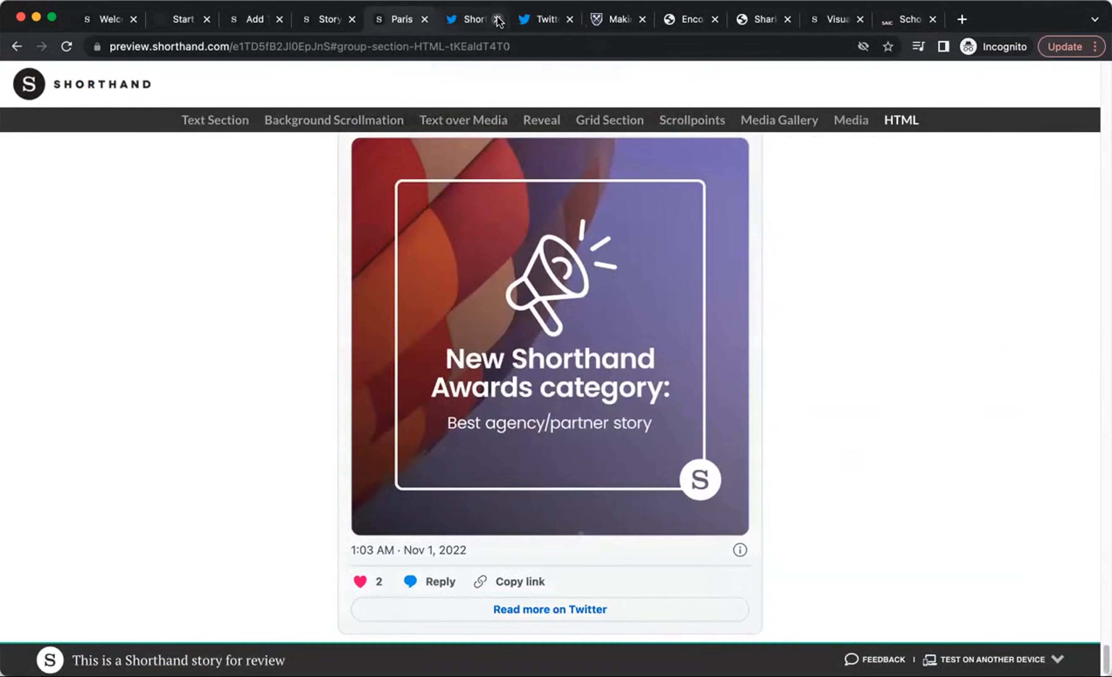
Step: Close the remaining Twitter pages and the story preview, then return to the Paris story editor
left_click(499, 20)
left_click(499, 20)
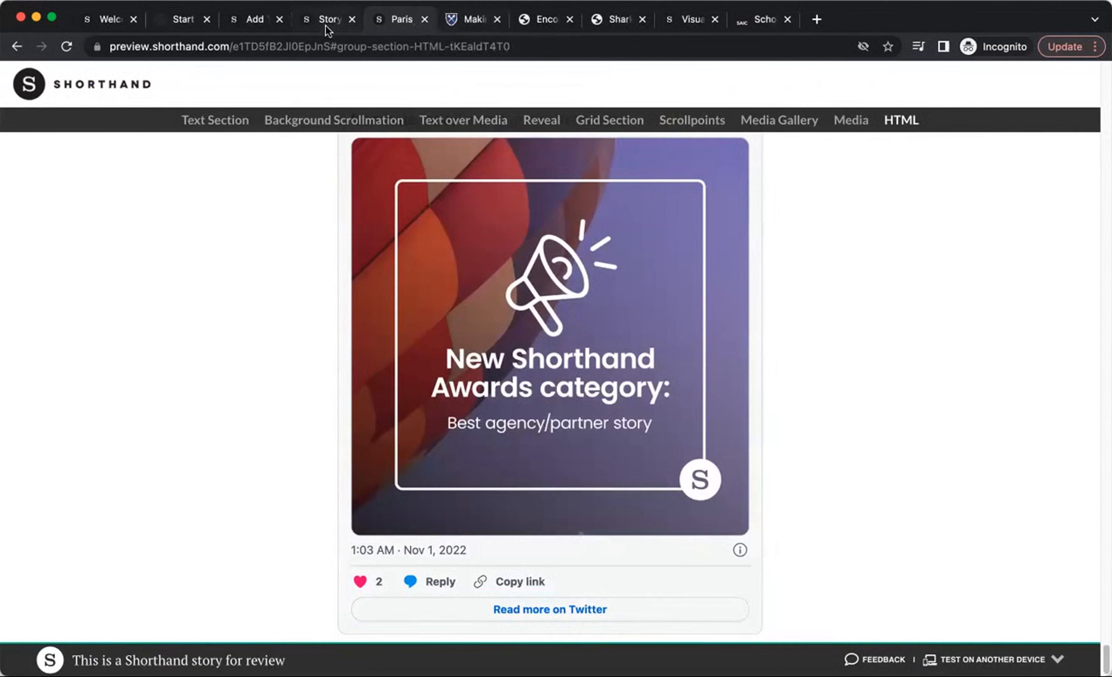
left_click(424, 19)
left_click(328, 19)
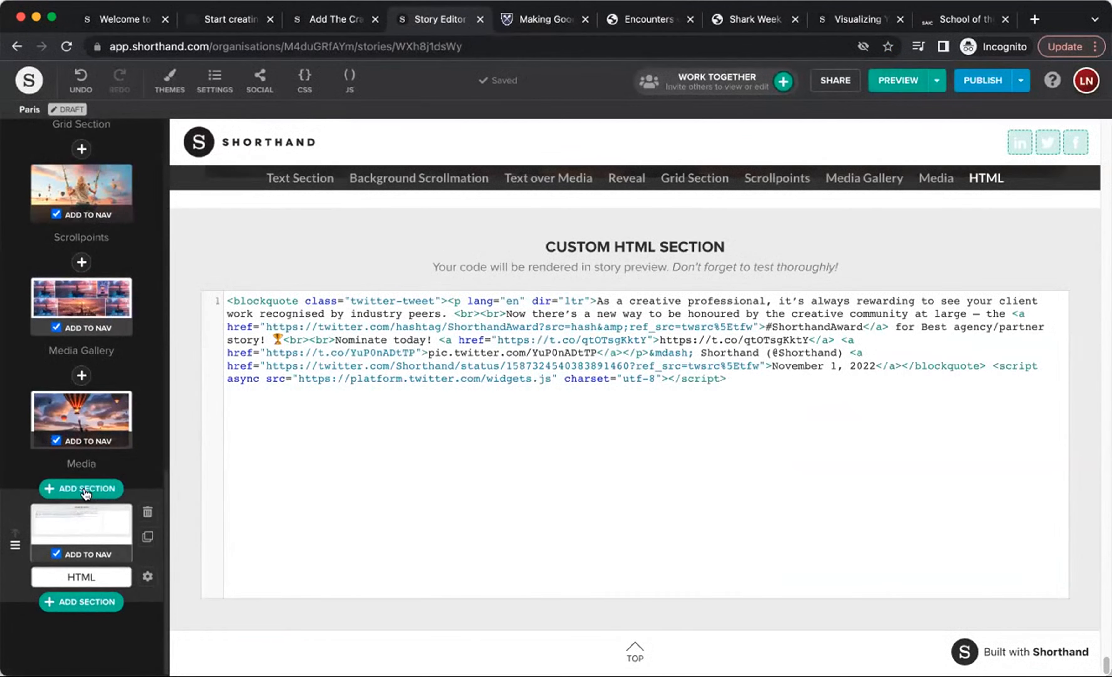
Step: Add a Text section between the Media and HTML sections and check the rich embed options for its body
left_click(85, 490)
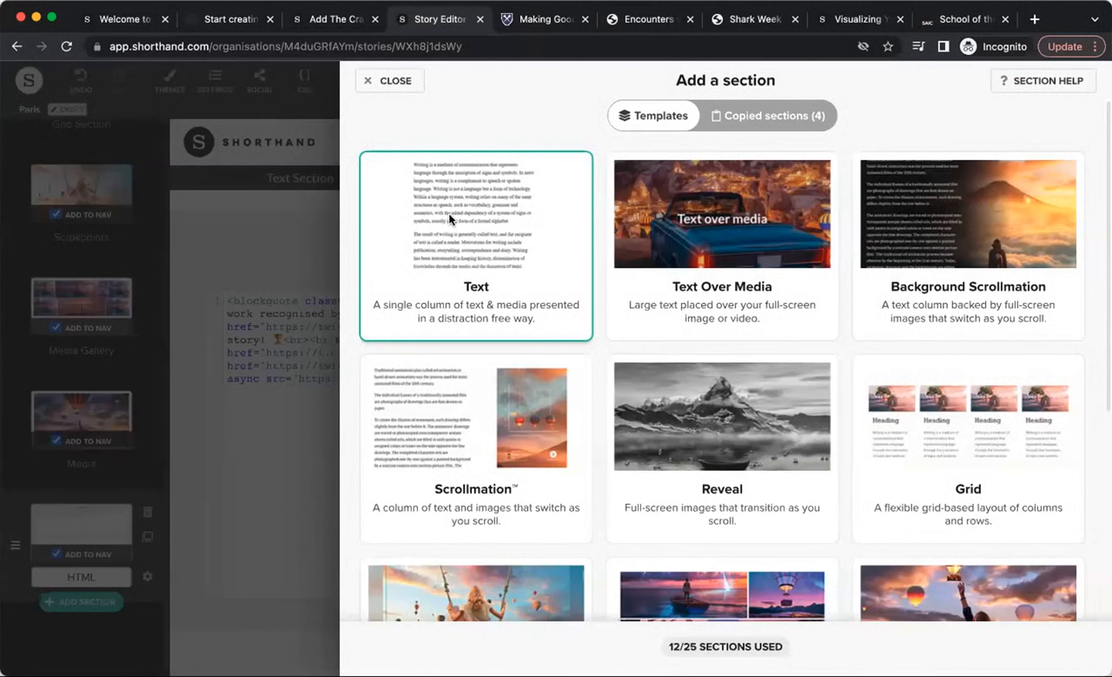
left_click(449, 214)
mouse_move(636, 315)
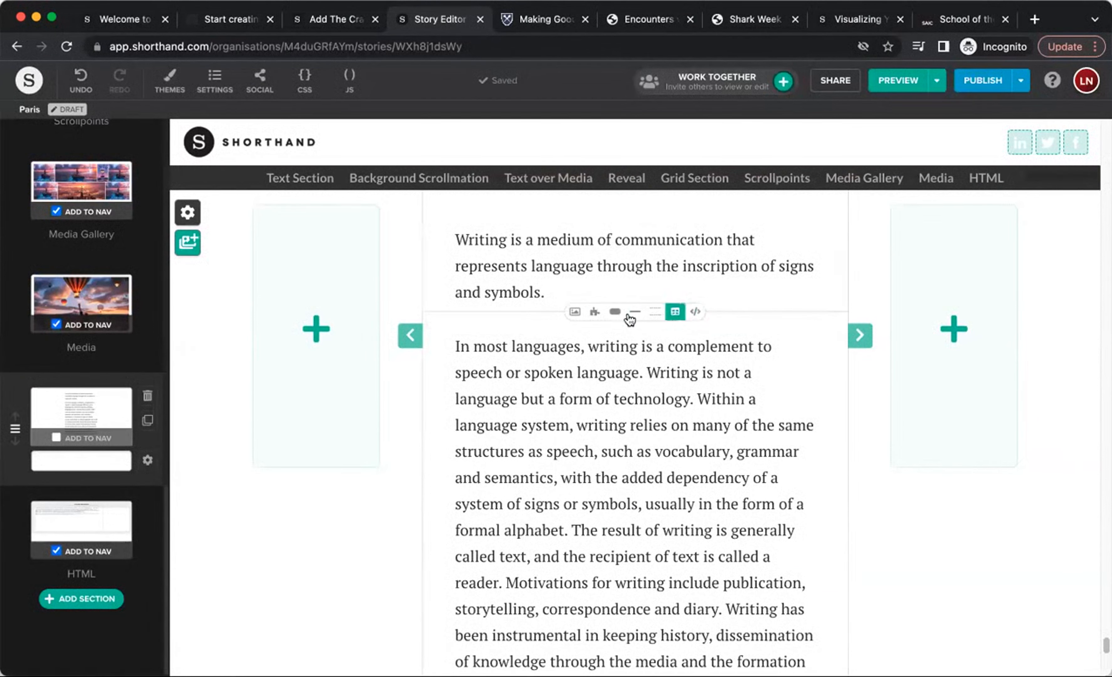
left_click(594, 311)
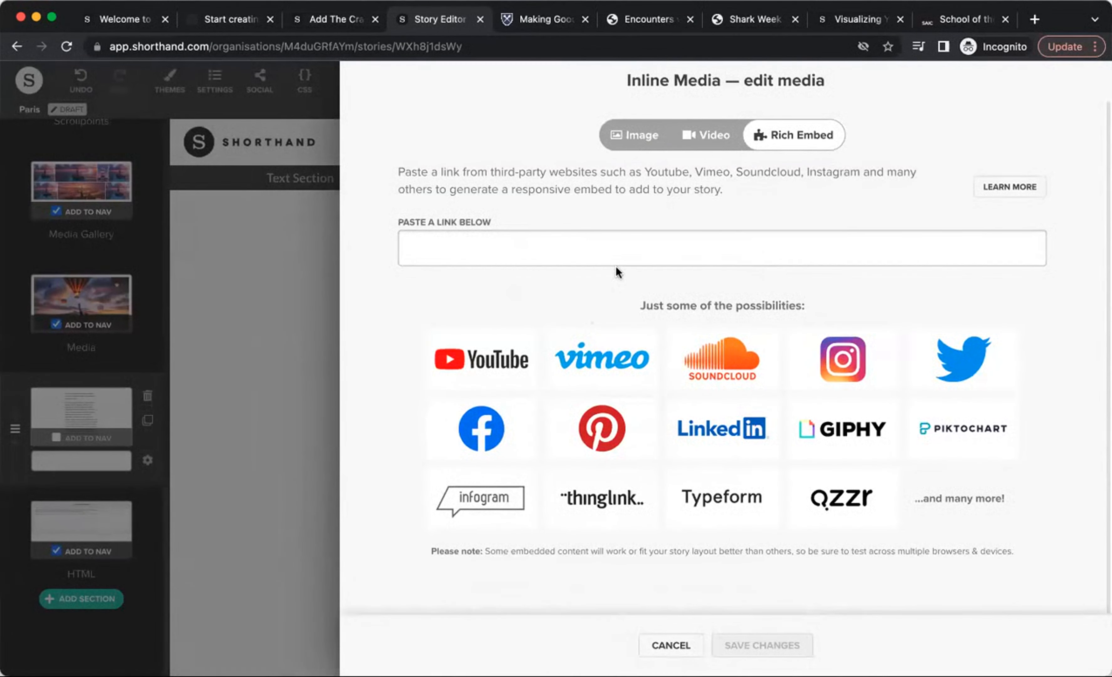
left_click(690, 644)
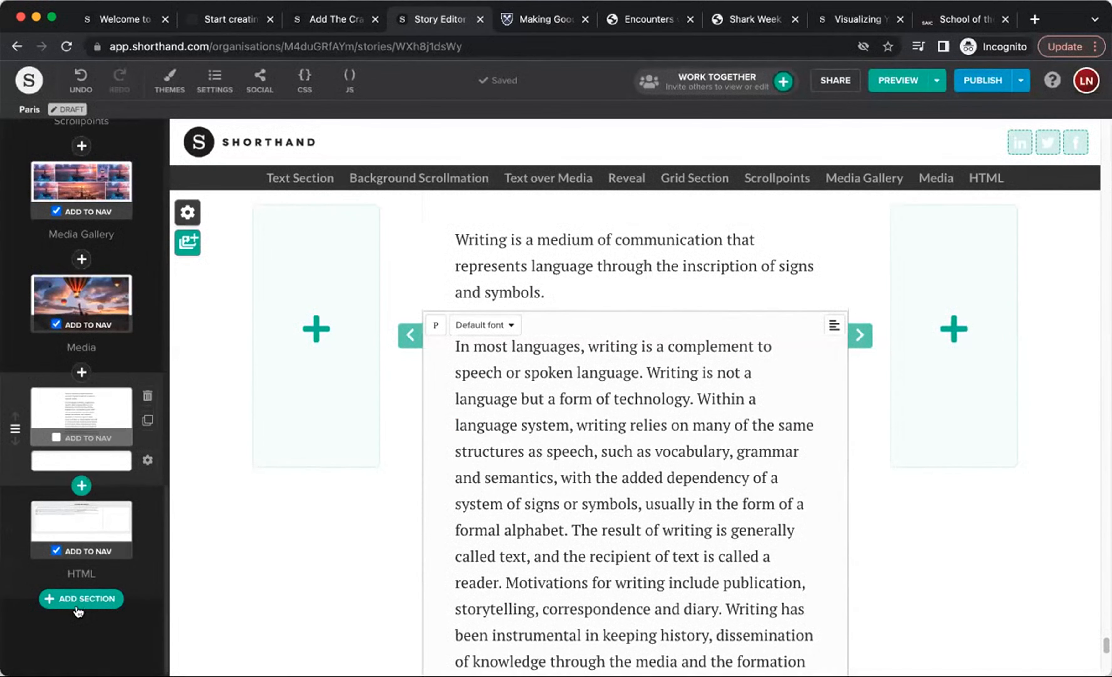
Step: Add a Collection section at the end of the story using the "5 October 2022" collection and look over its story cards
left_click(81, 598)
scroll(829, 415, "down", 5)
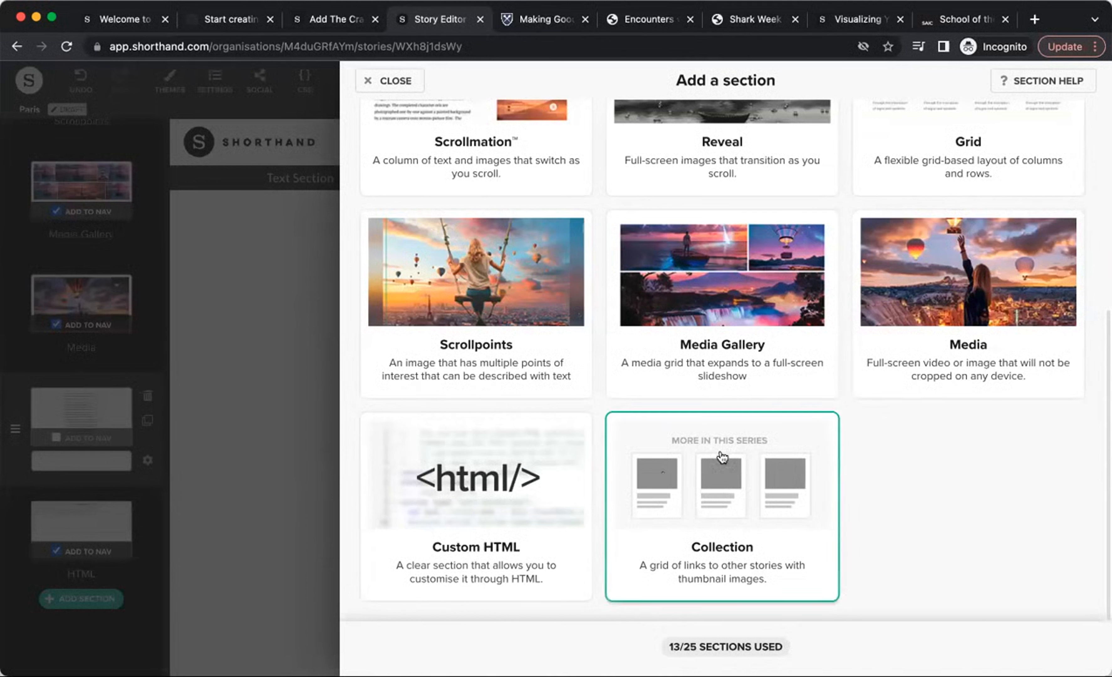
left_click(746, 540)
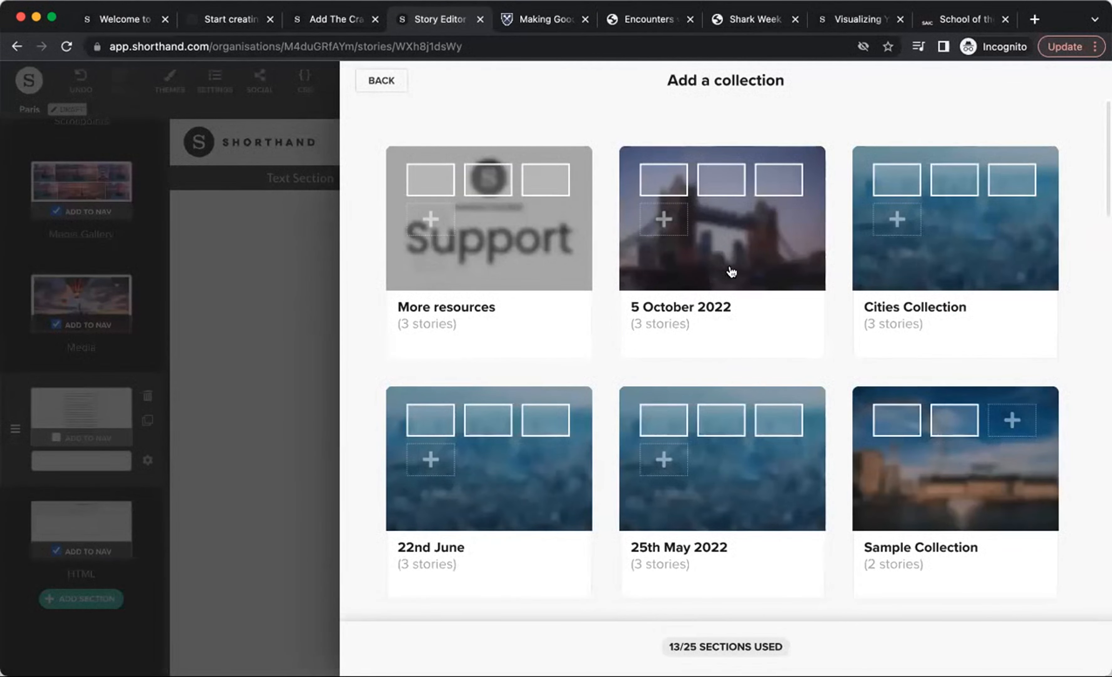
left_click(715, 257)
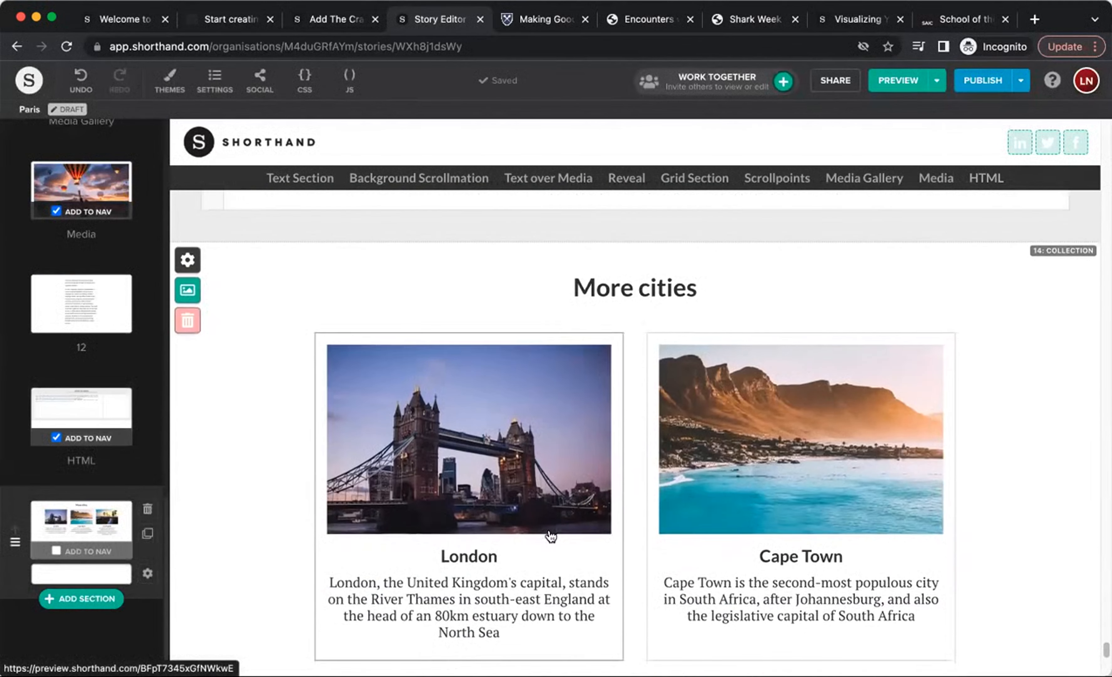
scroll(551, 535, "down", 6)
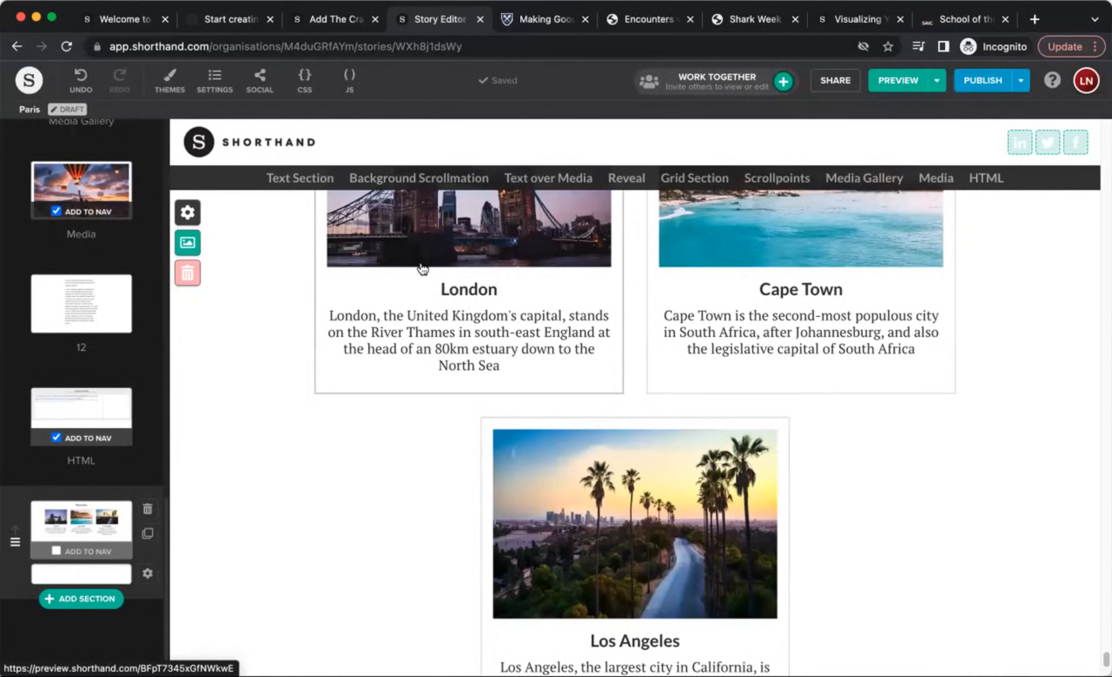
scroll(553, 324, "up", 1)
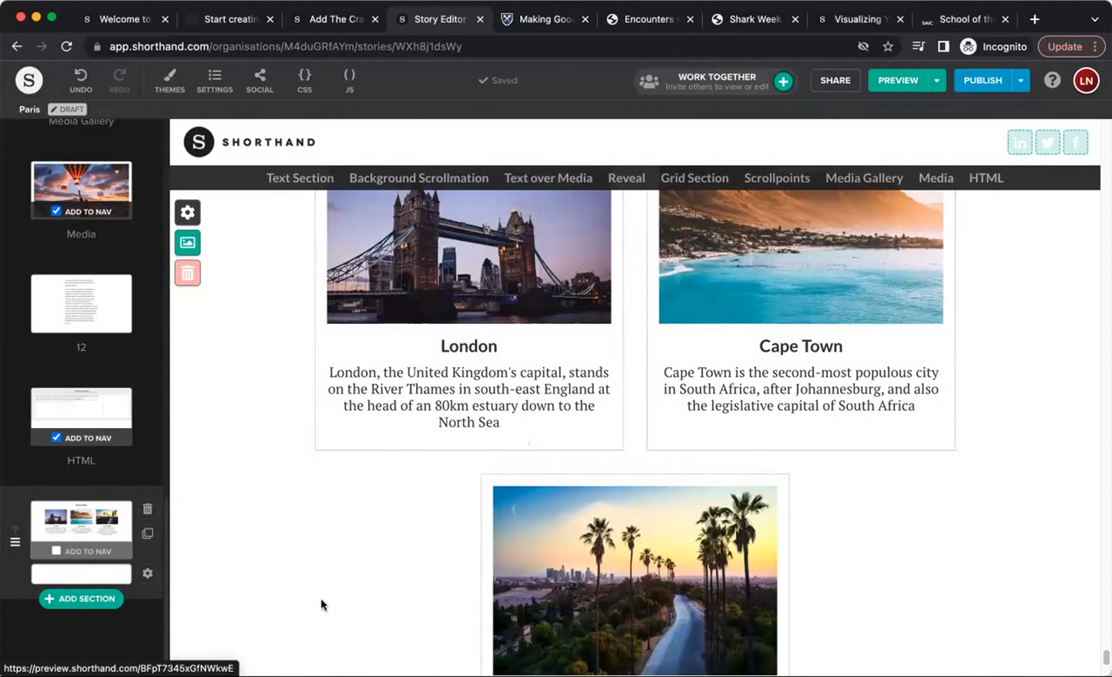
Step: Compare the collection section's List and Grid layouts, including the small grid size, and settle on the List layout
left_click(145, 574)
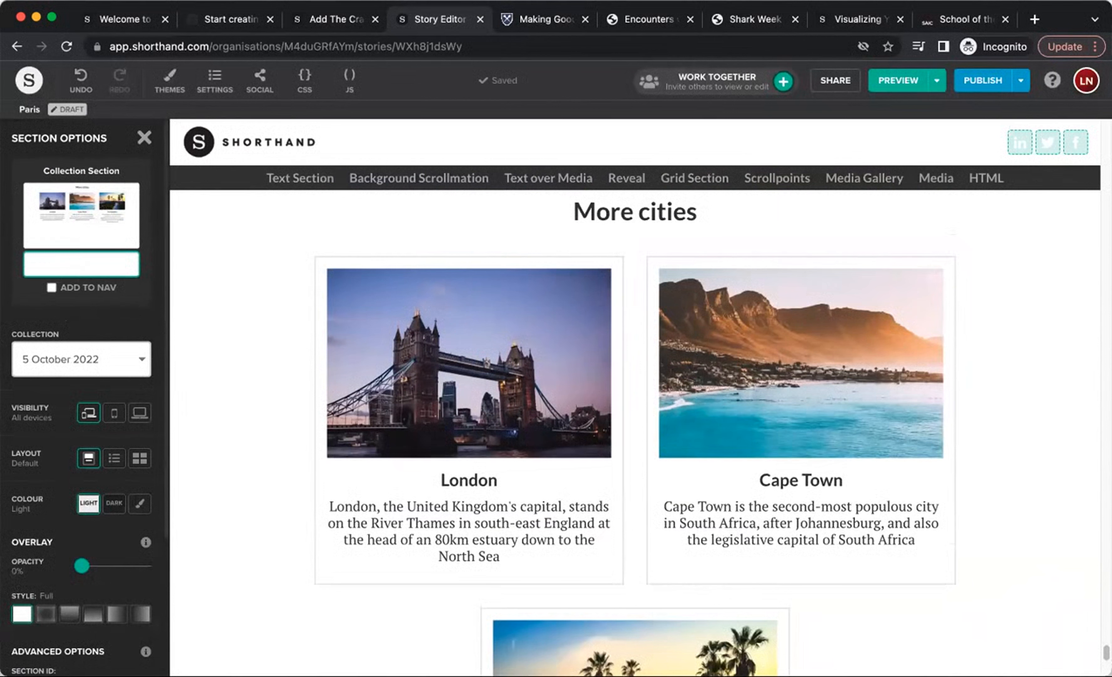
scroll(119, 531, "down", 1)
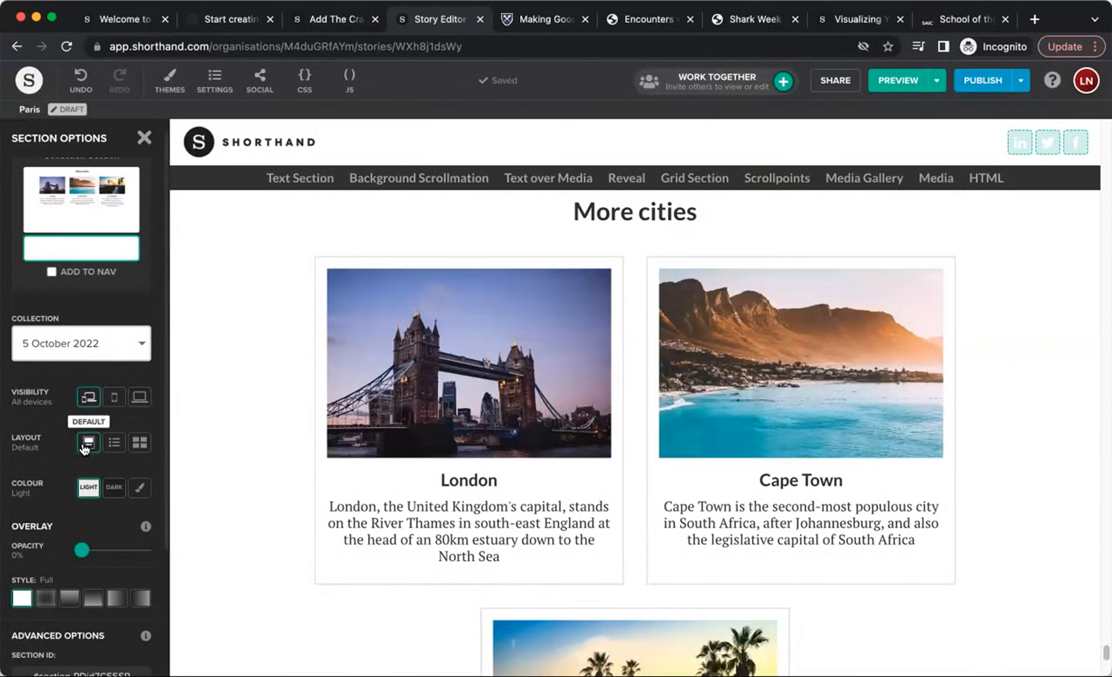
left_click(117, 448)
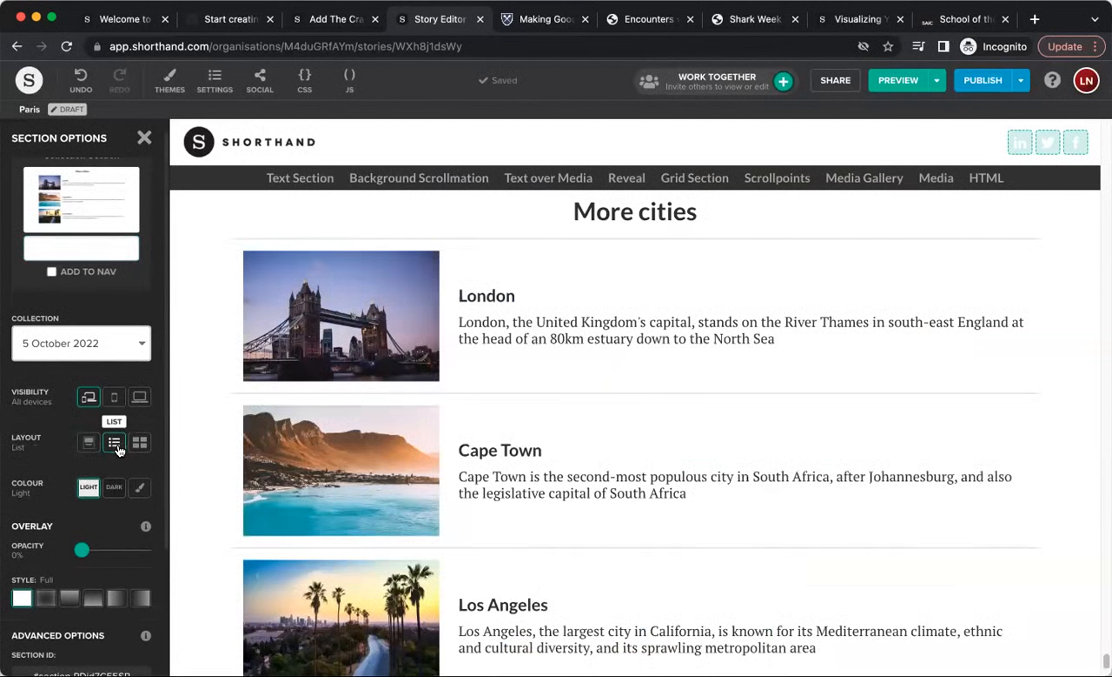
left_click(131, 451)
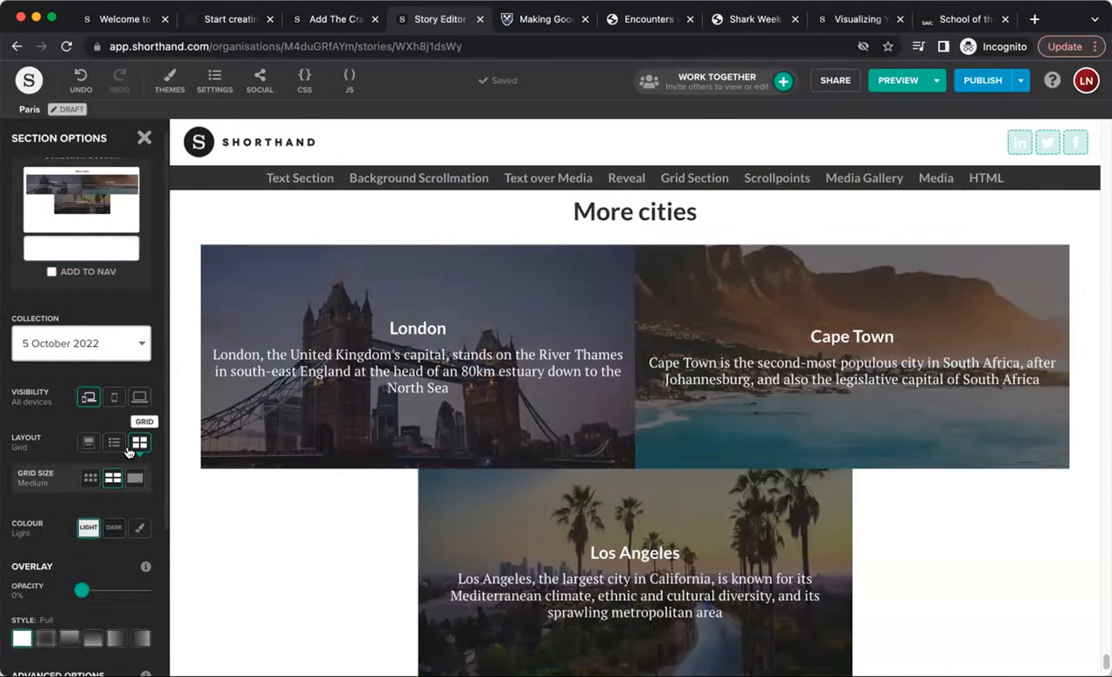
left_click(97, 478)
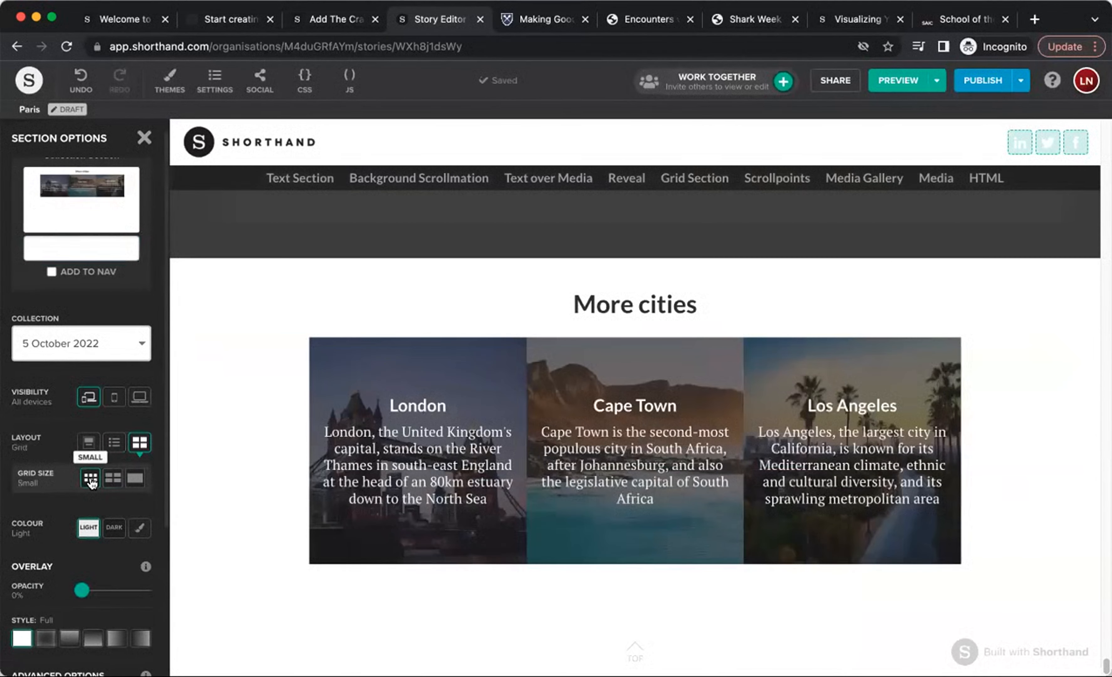
left_click(112, 443)
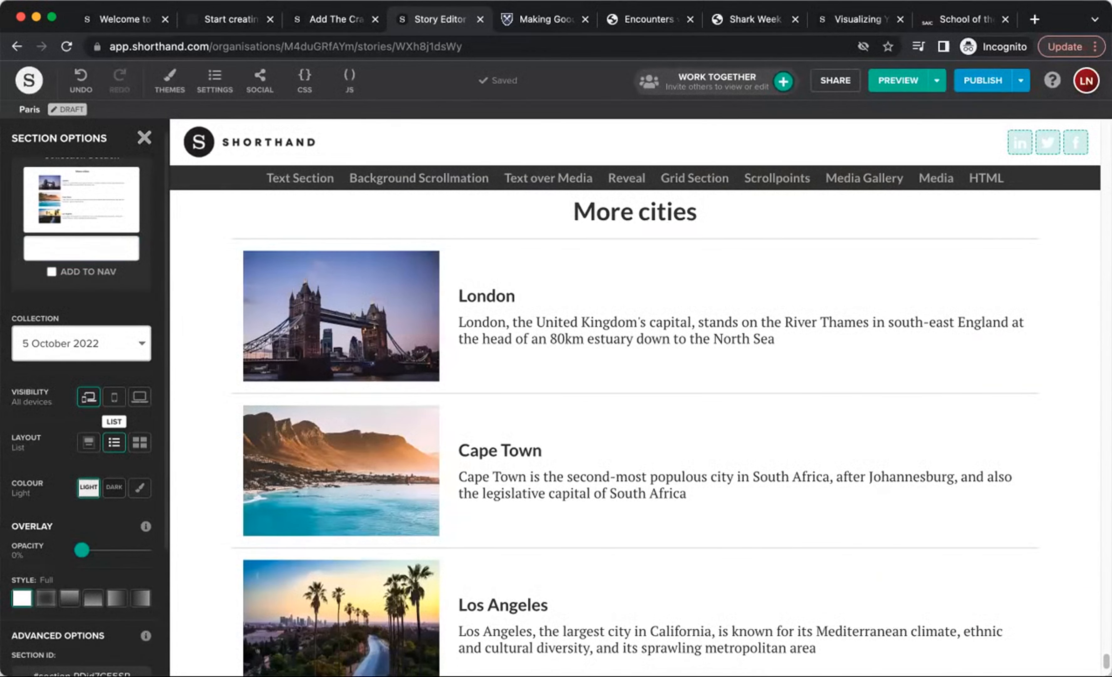
left_click(144, 145)
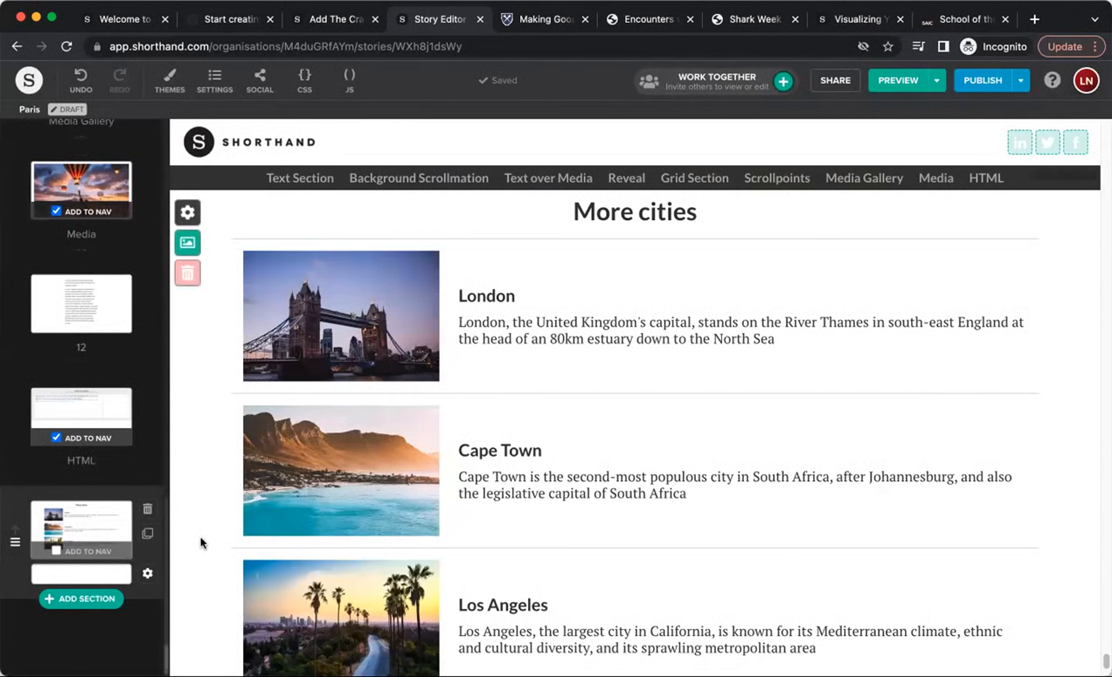
Step: Add the collection section to the navigation under the name "Collection" and open the section templates
left_click(55, 551)
type("Co")
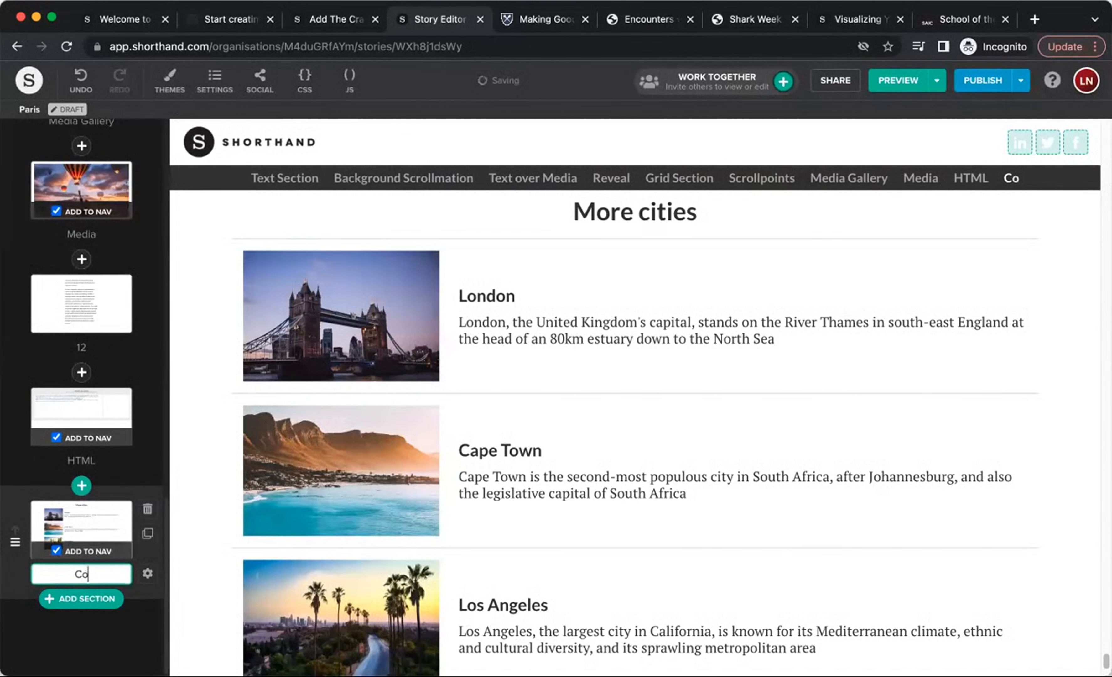
type("llection")
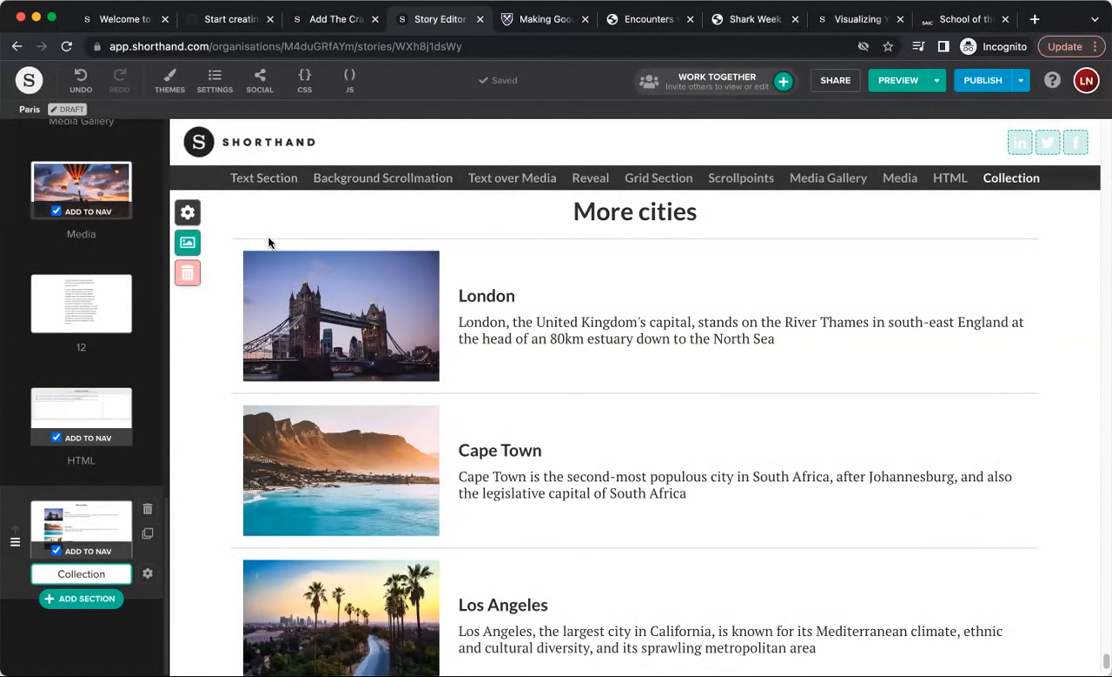
left_click(79, 599)
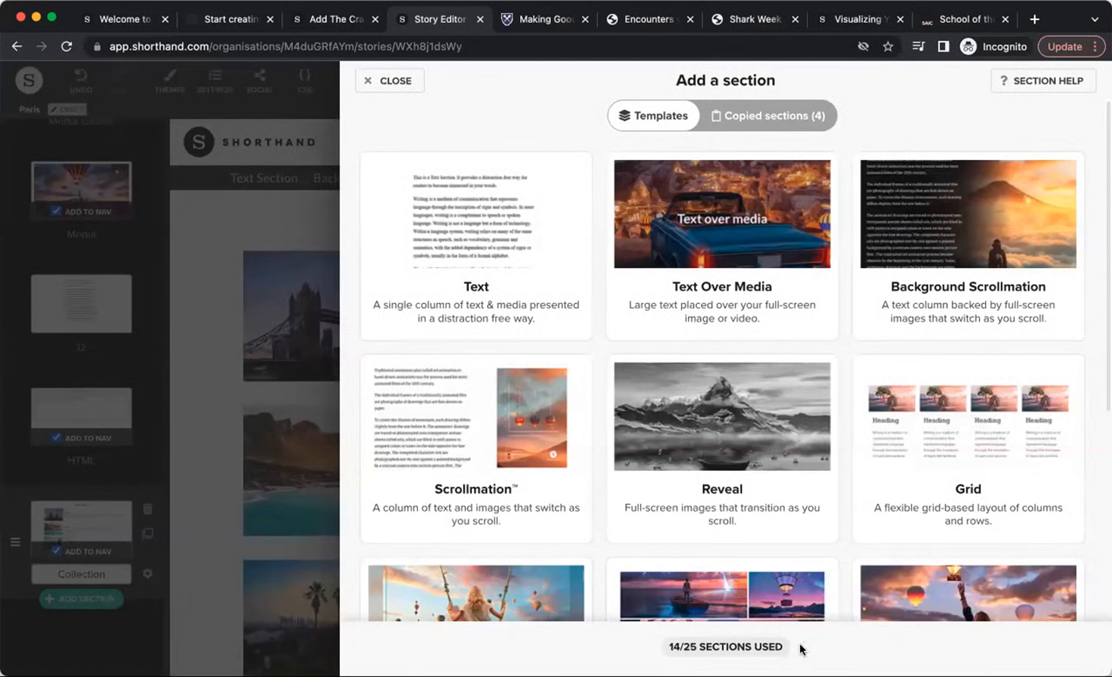
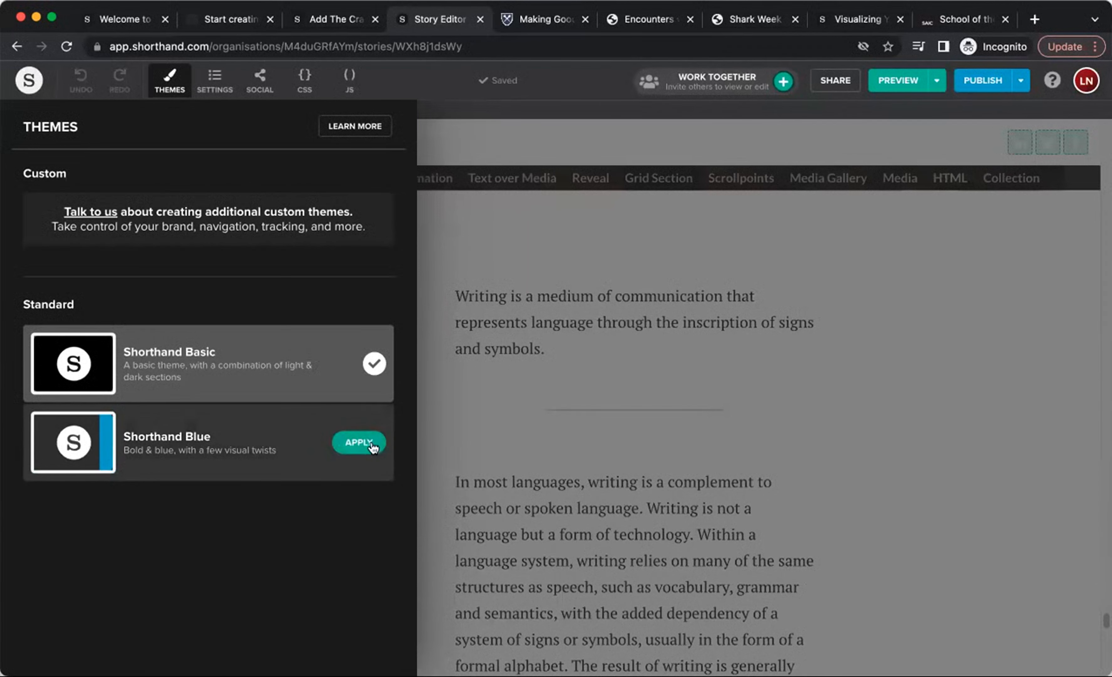
Step: Apply the Shorthand Blue theme to the Paris story and return to editing
left_click(369, 446)
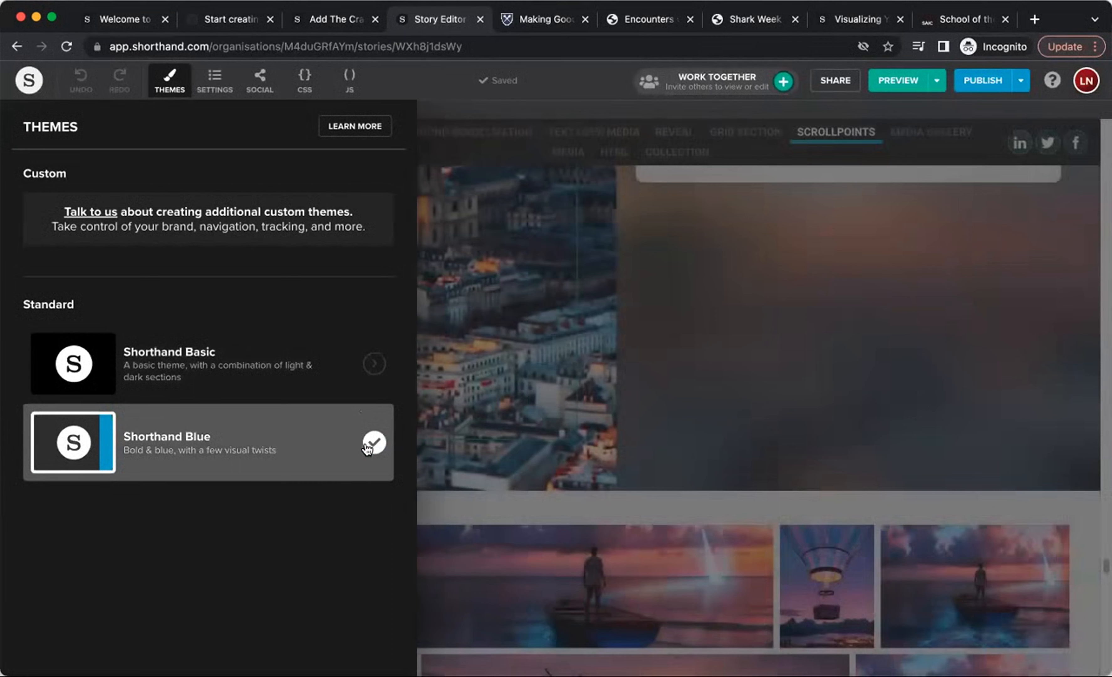
left_click(475, 271)
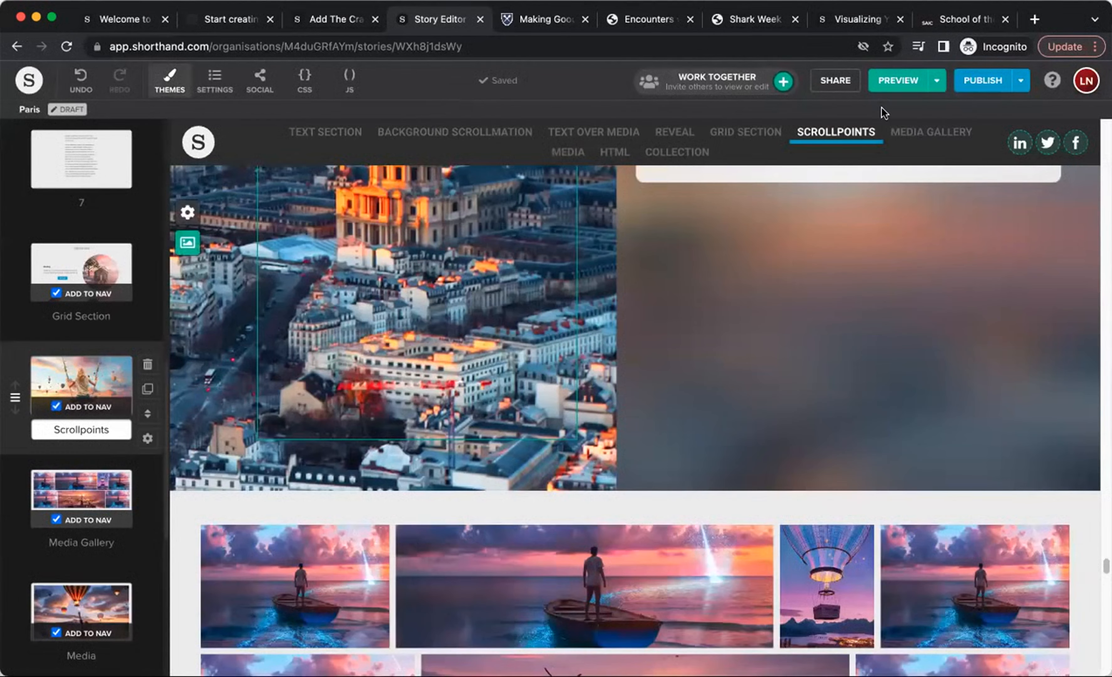
Step: Preview the Paris story in its Shorthand Blue styling from the title to the Scrollpoints section, and close the preview
left_click(894, 83)
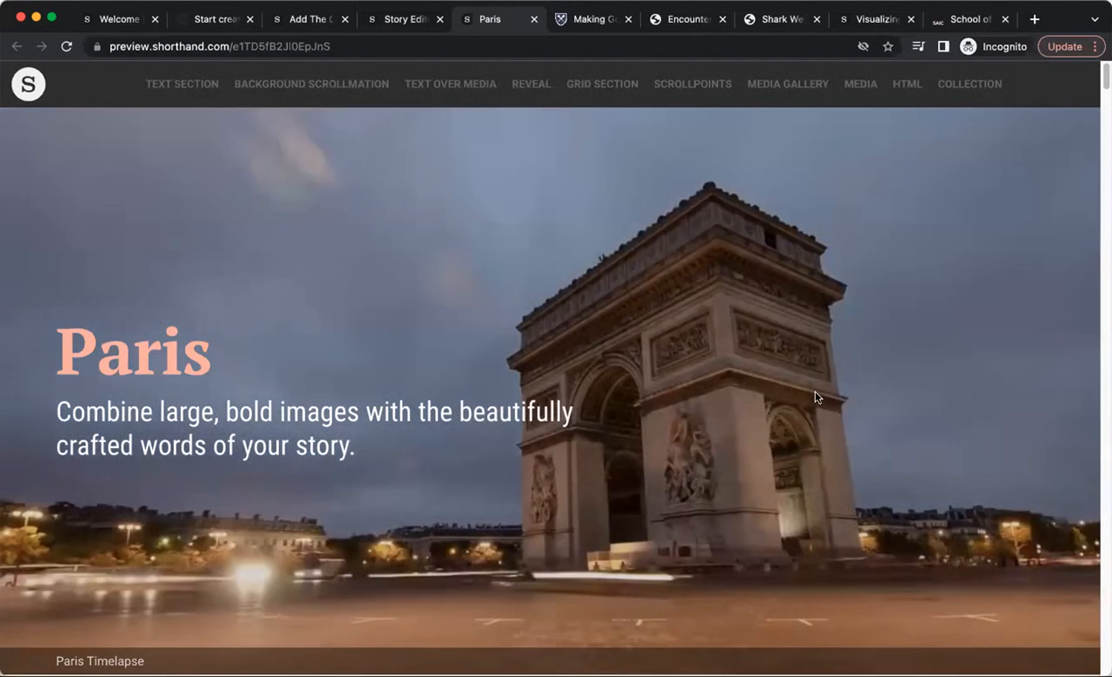
scroll(815, 393, "down", 8)
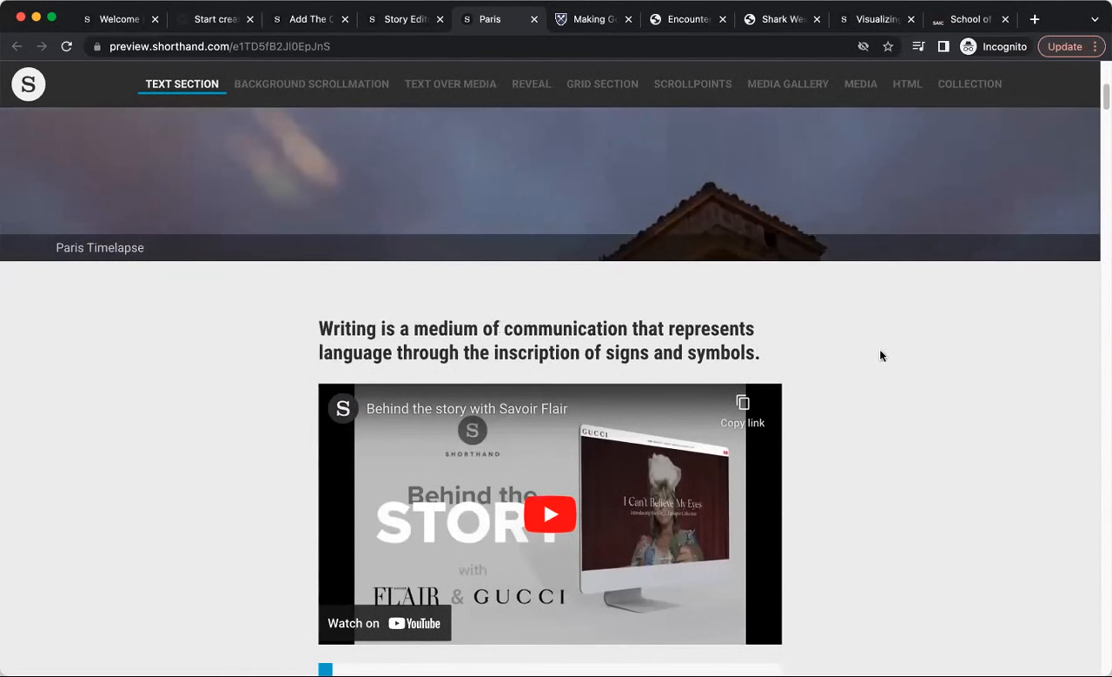
scroll(963, 372, "down", 6)
scroll(970, 381, "down", 4)
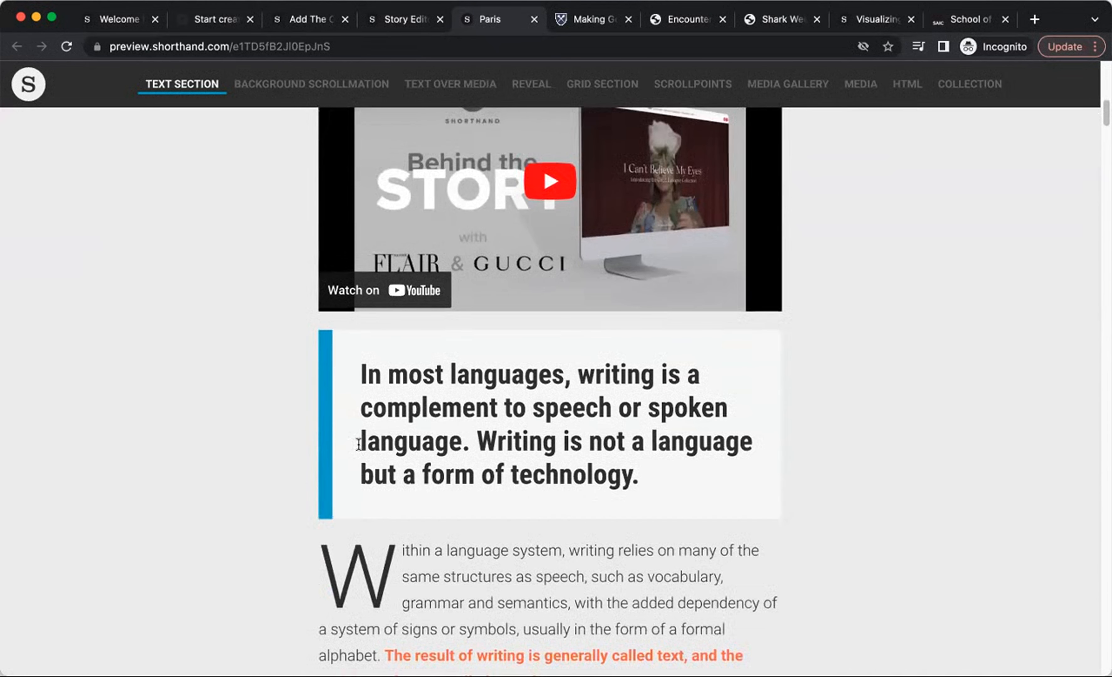
scroll(444, 462, "down", 2)
scroll(923, 466, "down", 12)
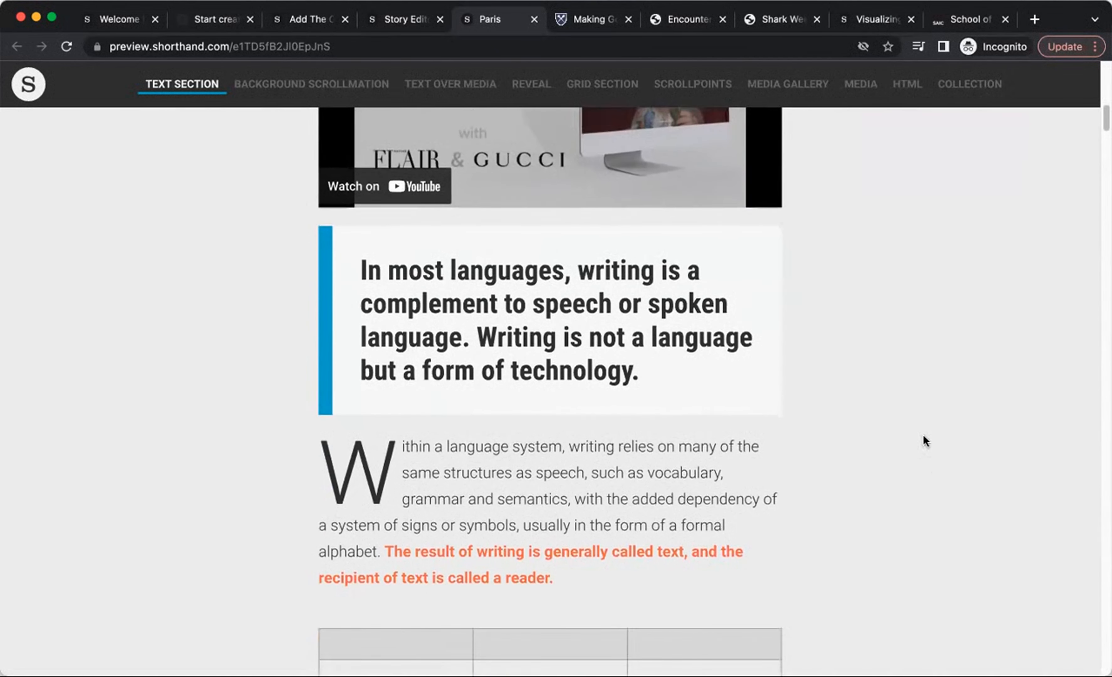
scroll(615, 501, "down", 20)
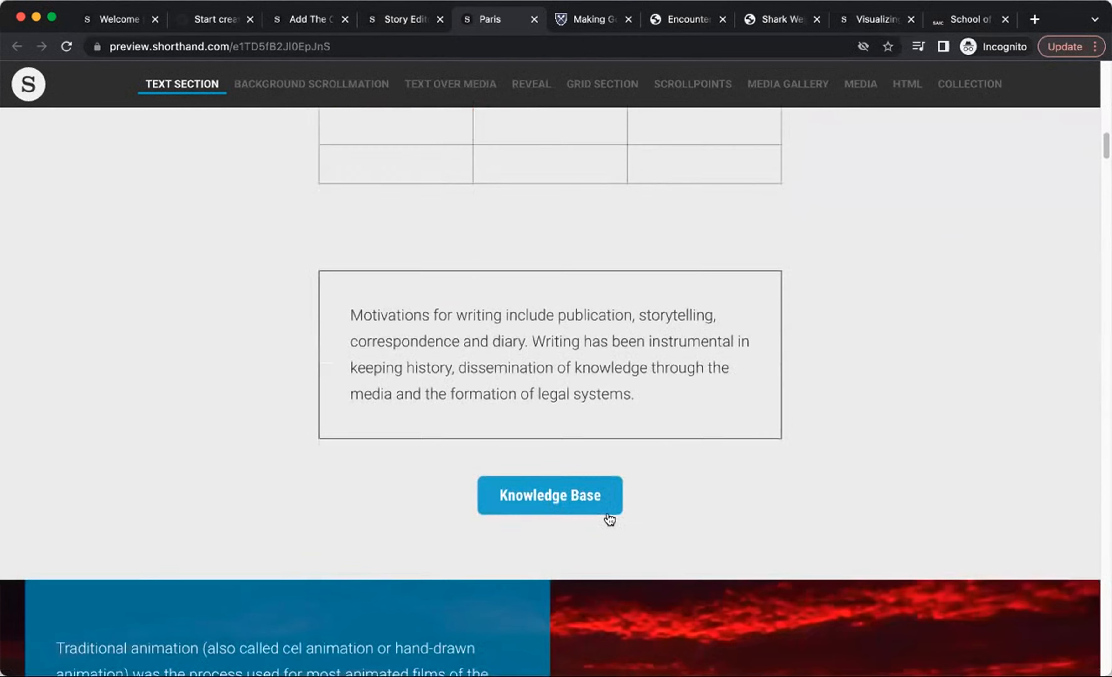
scroll(569, 389, "down", 20)
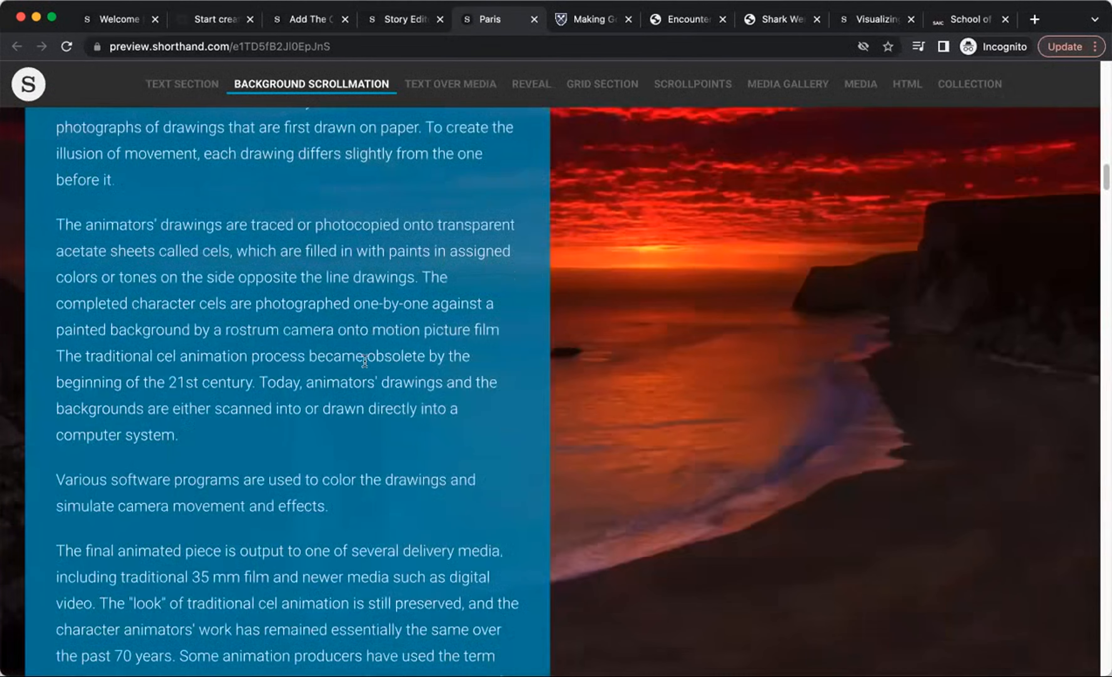
scroll(358, 424, "down", 20)
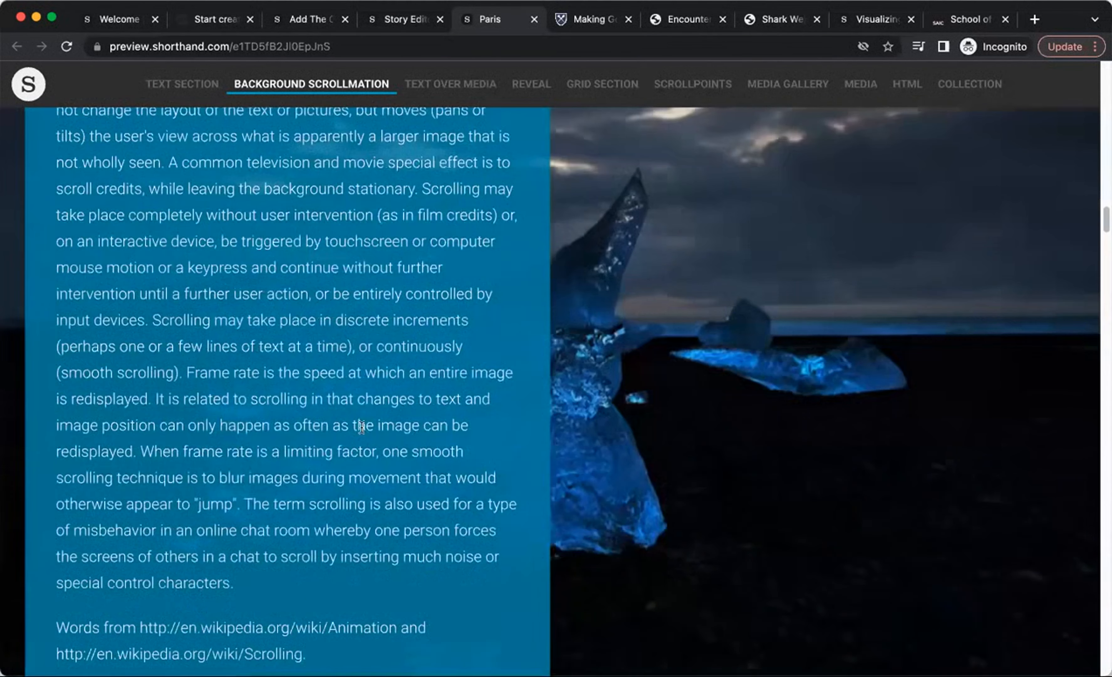
scroll(357, 438, "down", 15)
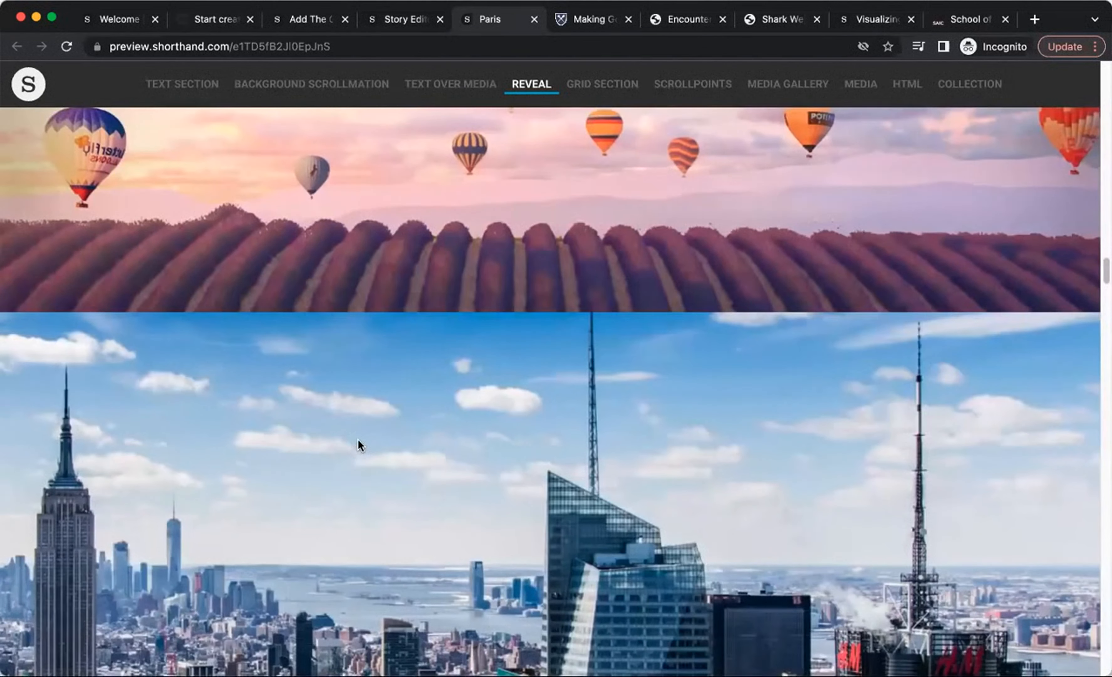
scroll(356, 449, "down", 20)
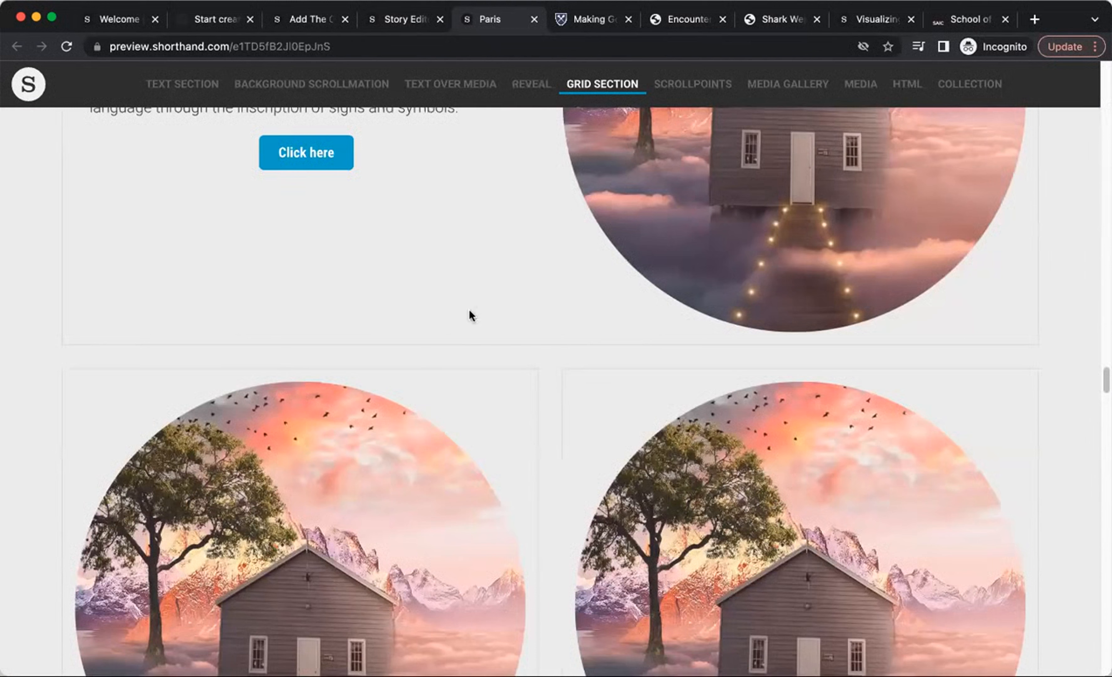
scroll(538, 297, "down", 10)
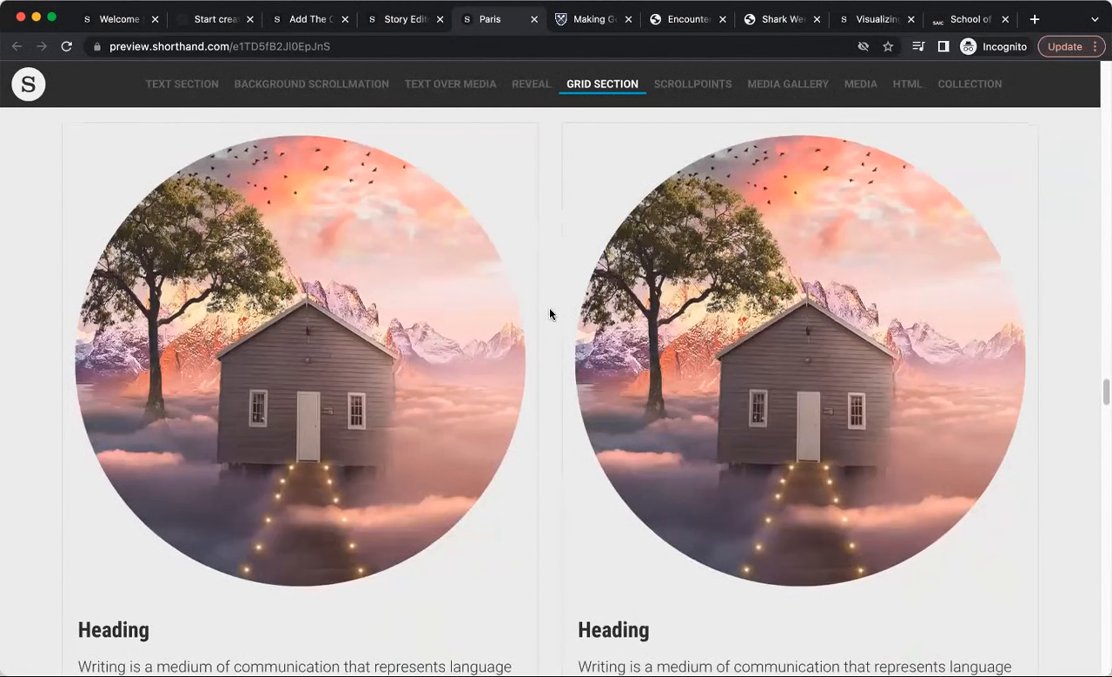
scroll(570, 342, "down", 15)
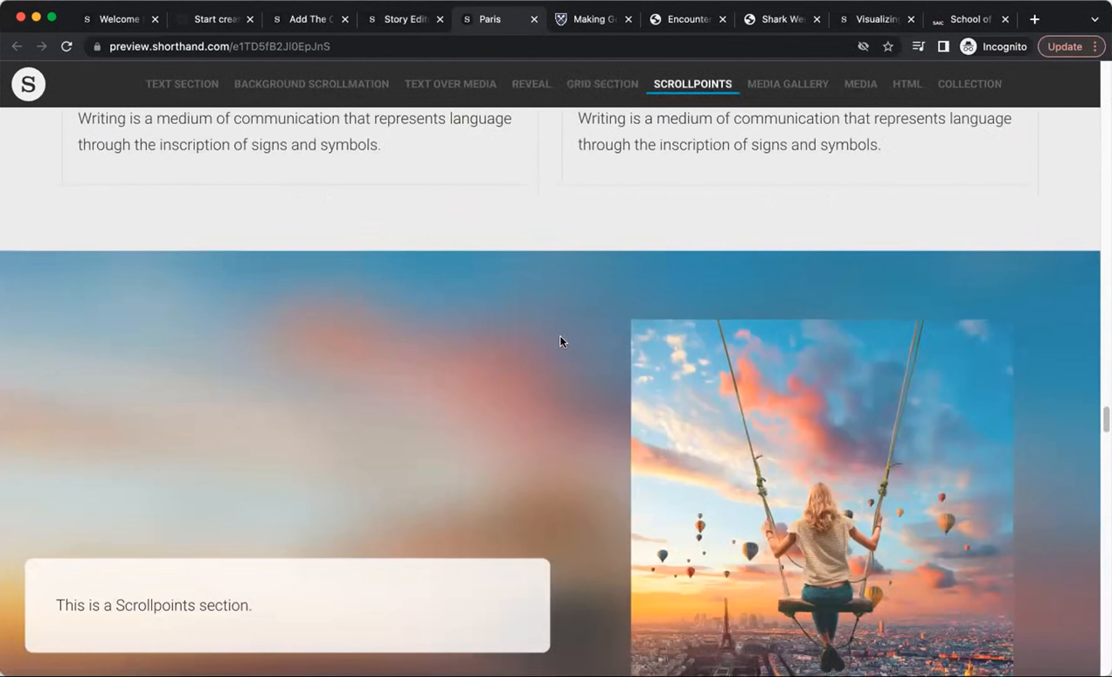
scroll(559, 341, "down", 10)
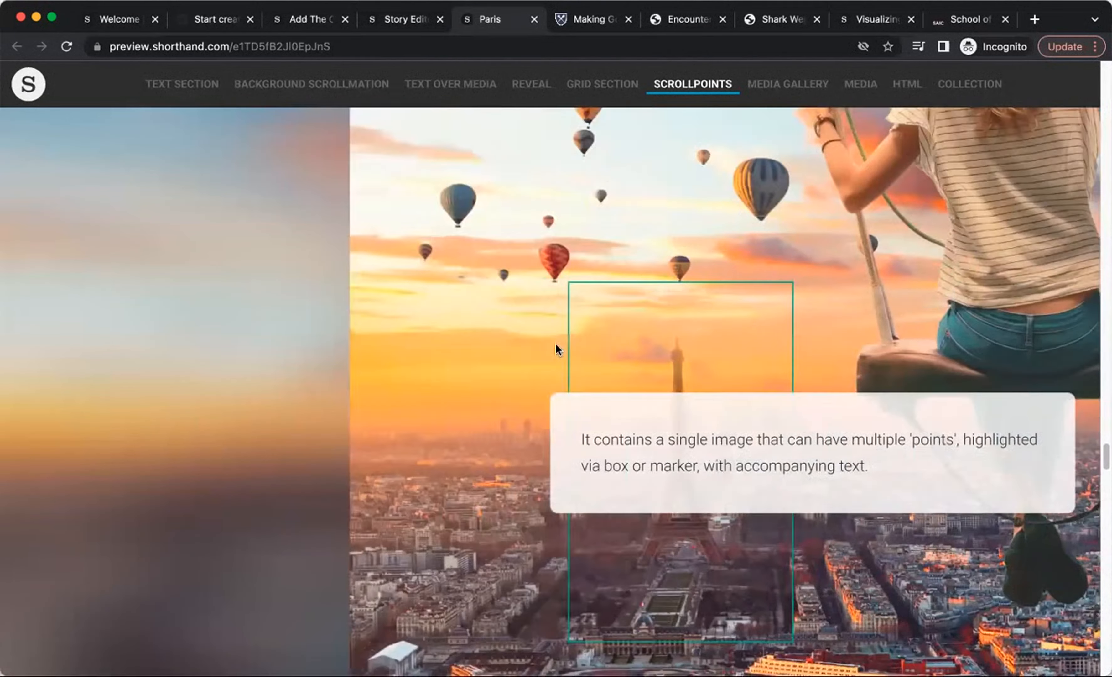
scroll(550, 348, "down", 10)
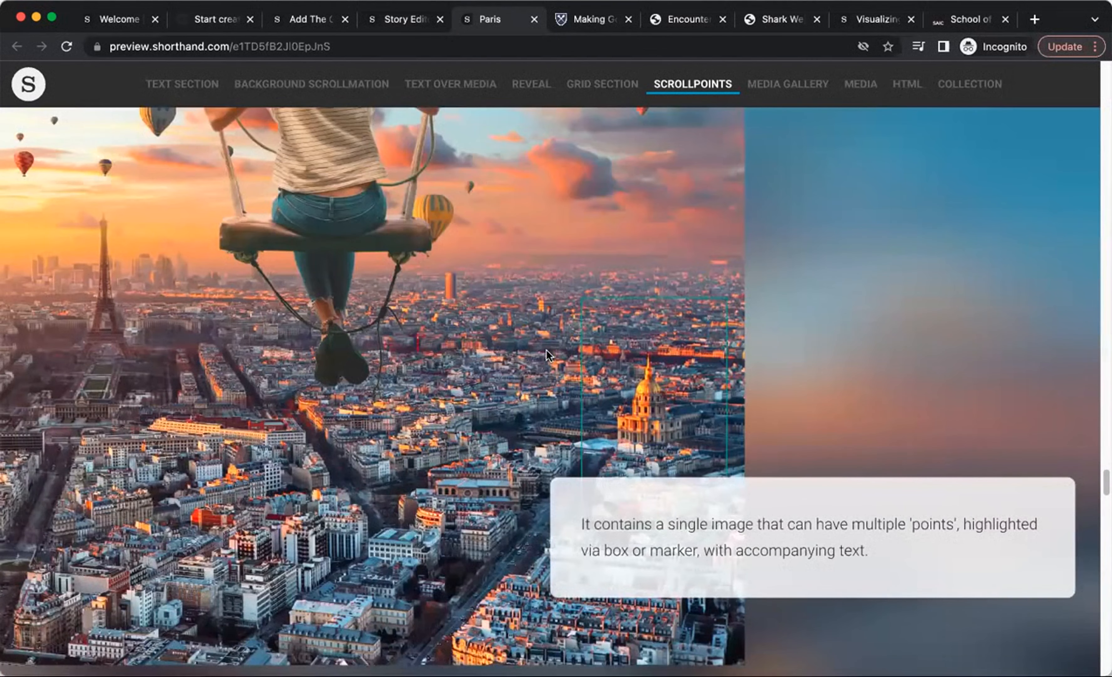
key("super+w")
Step: Switch the Paris story's theme to Shorthand Basic and return to editing
scroll(638, 246, "up", 20)
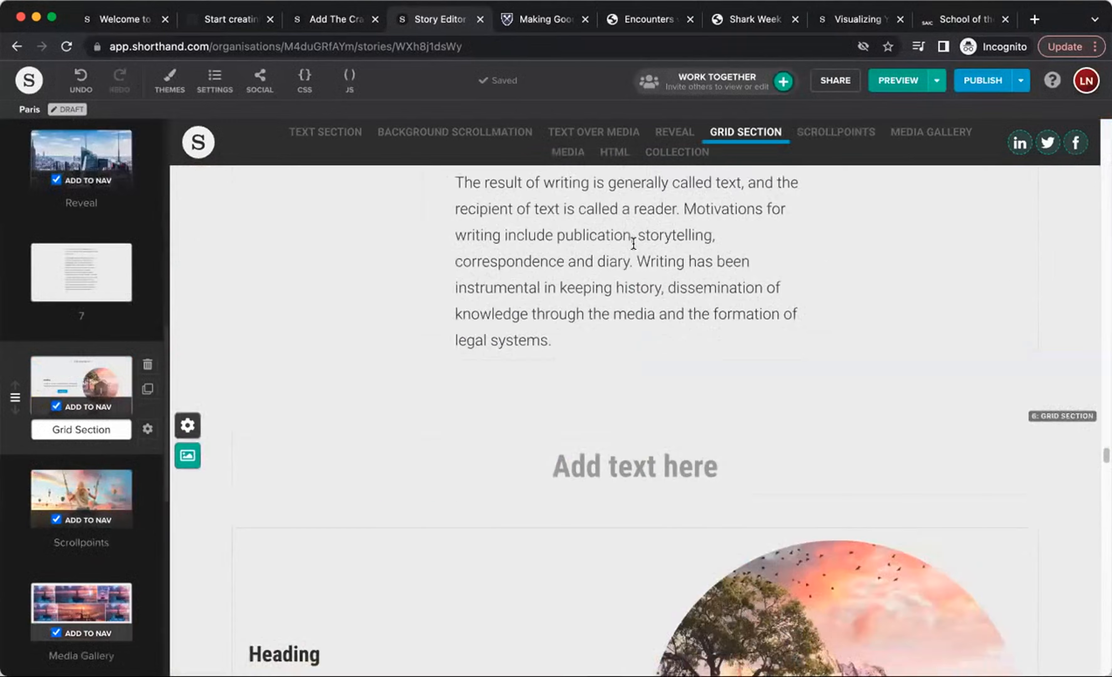
scroll(636, 250, "up", 20)
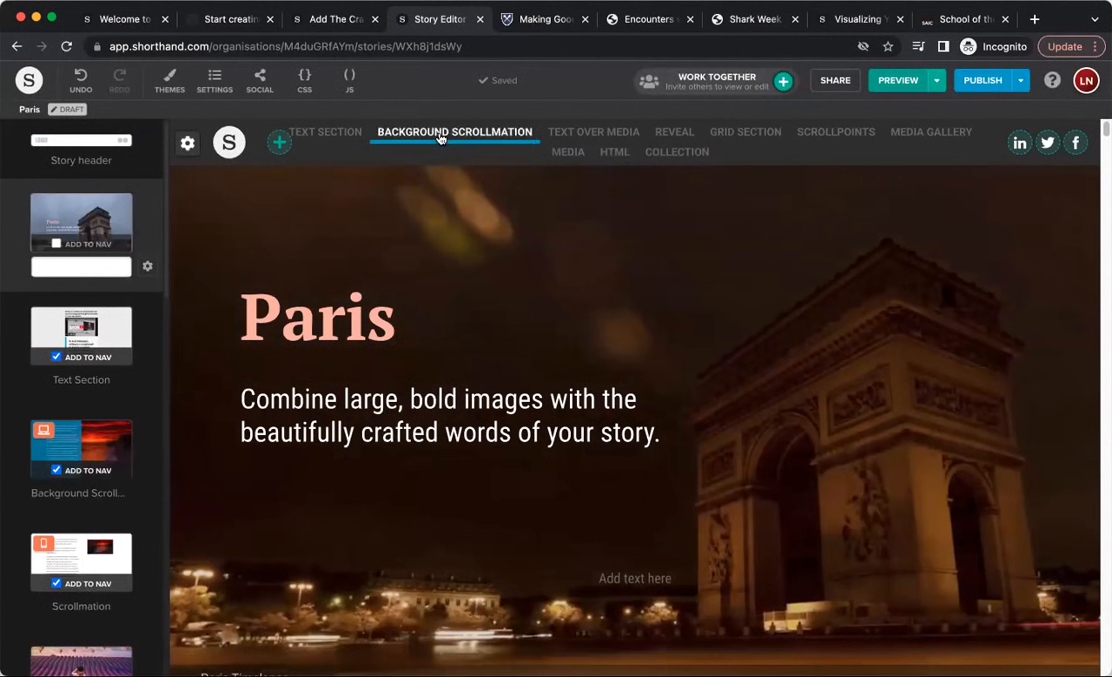
left_click(169, 80)
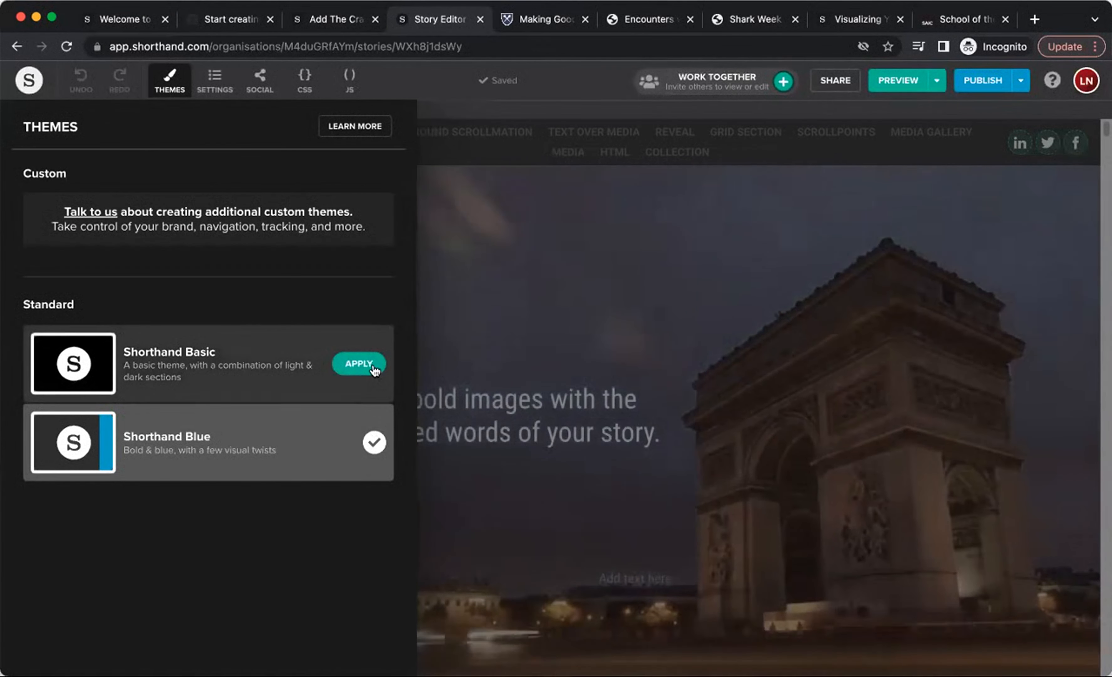
left_click(359, 364)
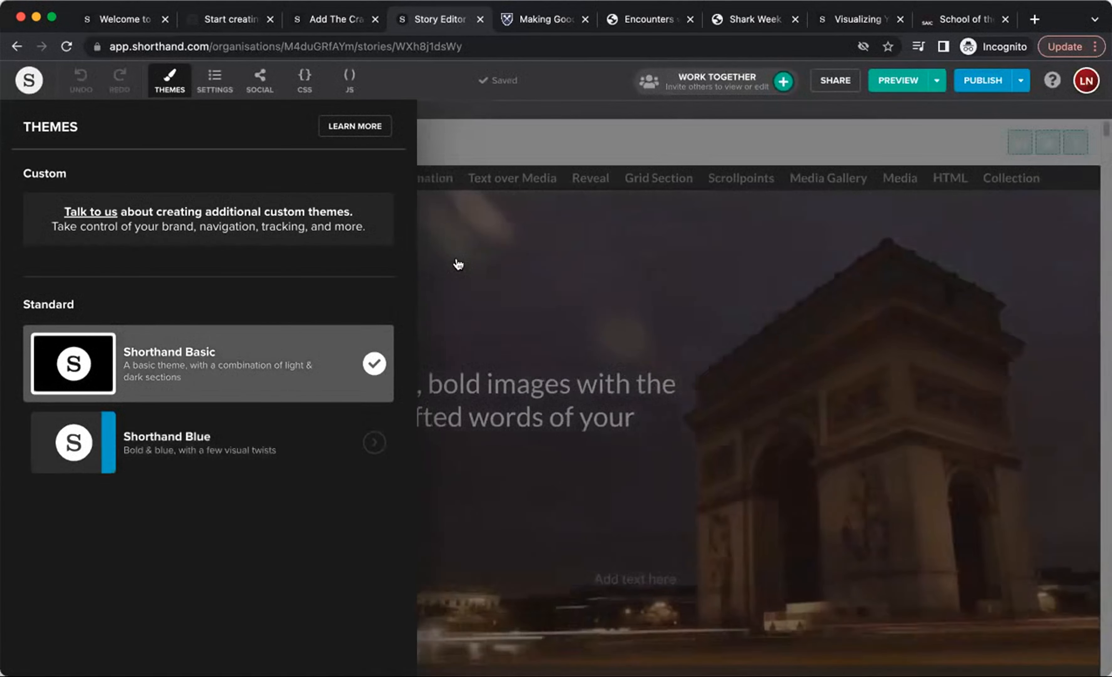
left_click(457, 259)
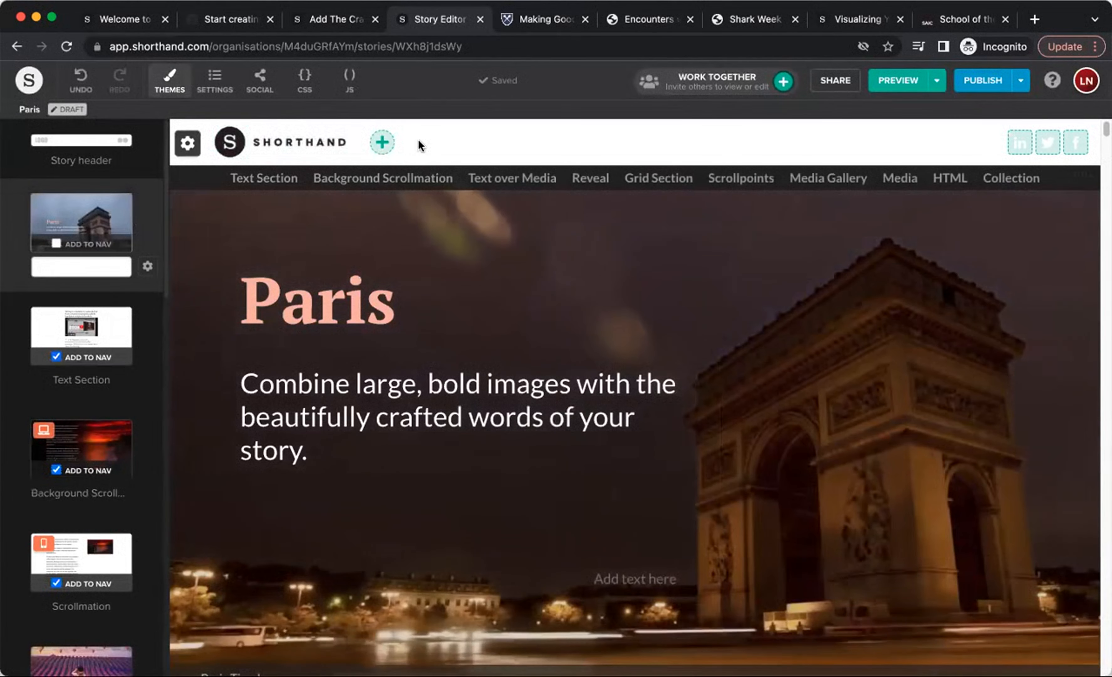
Step: Look at the header's logo image upload options, cancel them, and hide the theme logo
left_click(382, 143)
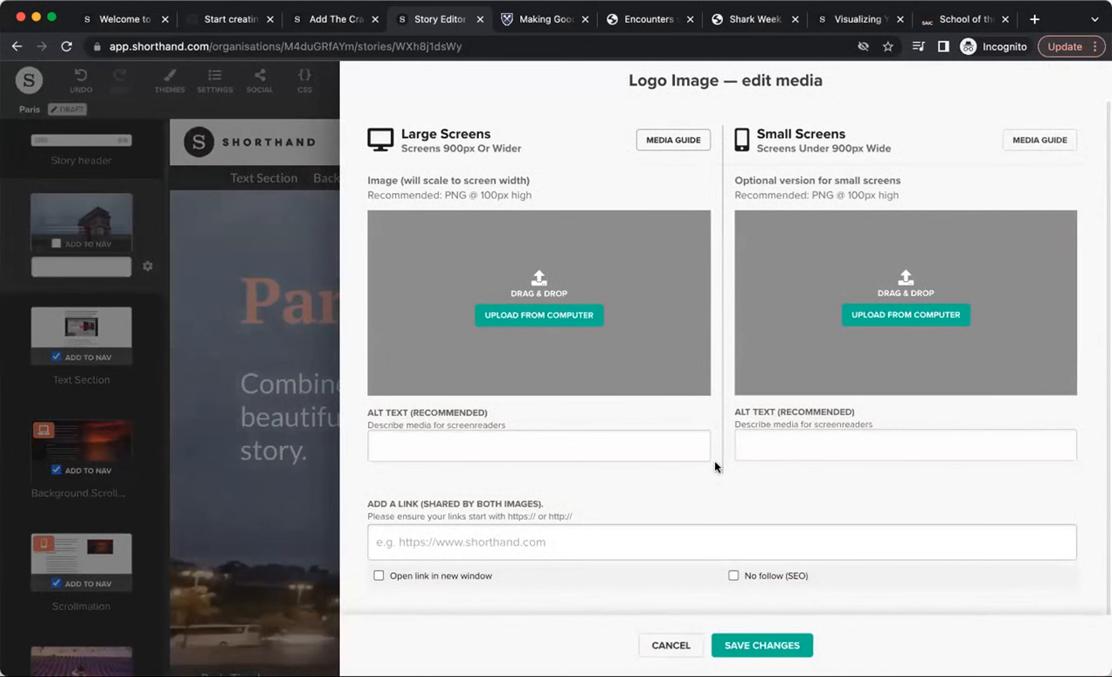
left_click(671, 645)
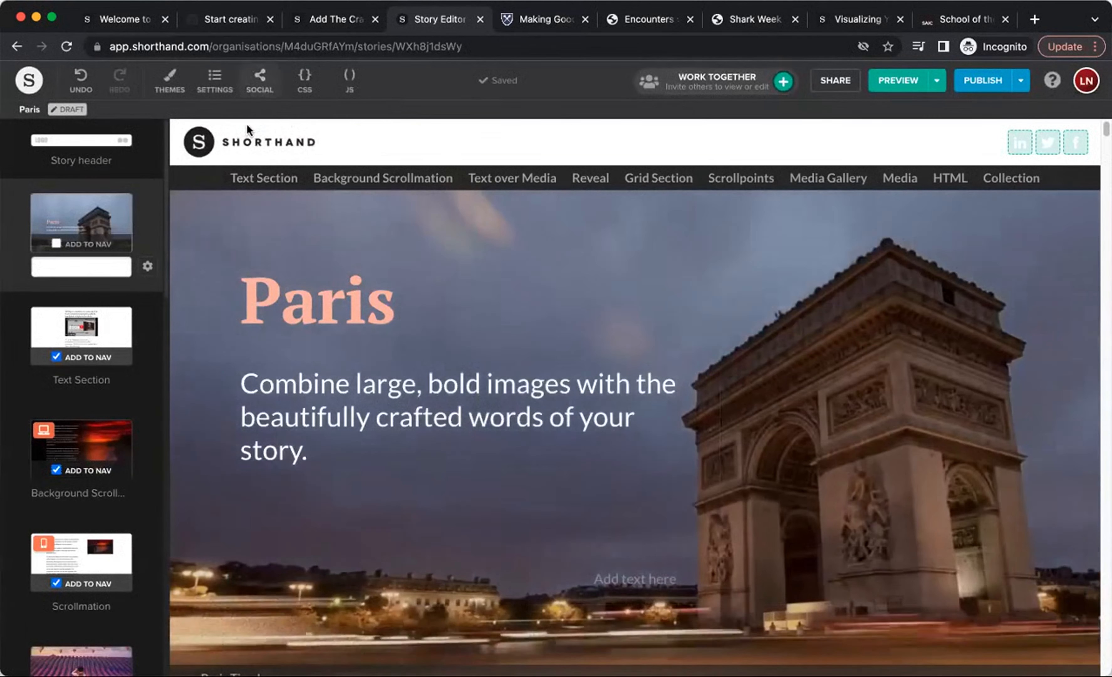
left_click(347, 122)
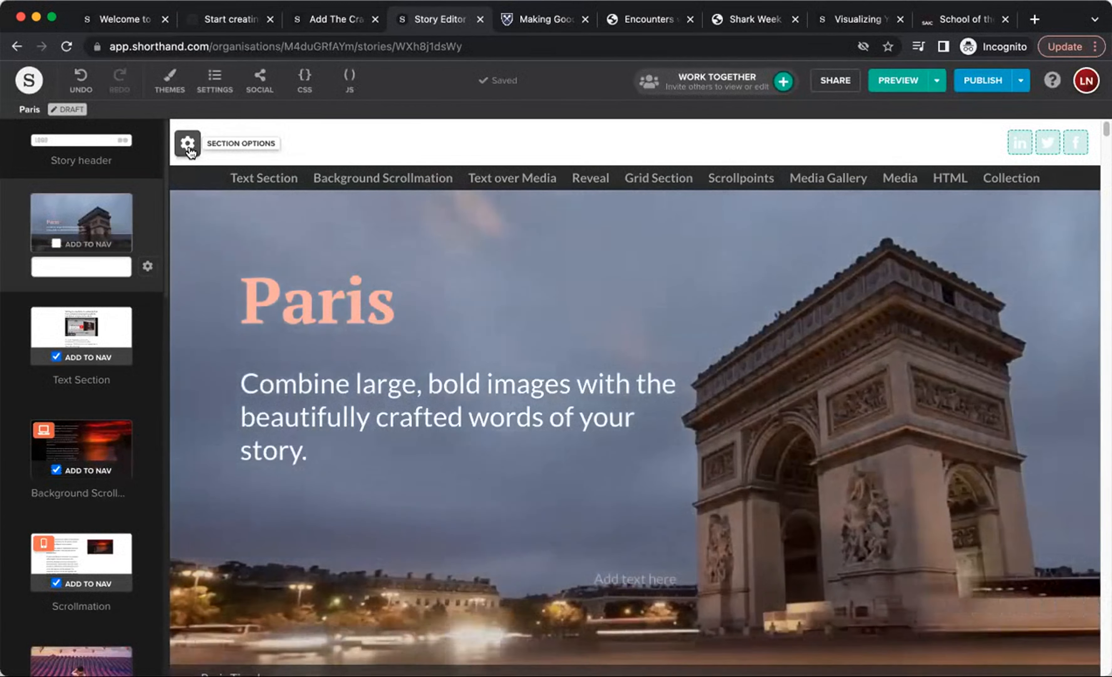
Step: In the header options, turn header visibility off and on again, and turn the theme logo back on
left_click(187, 145)
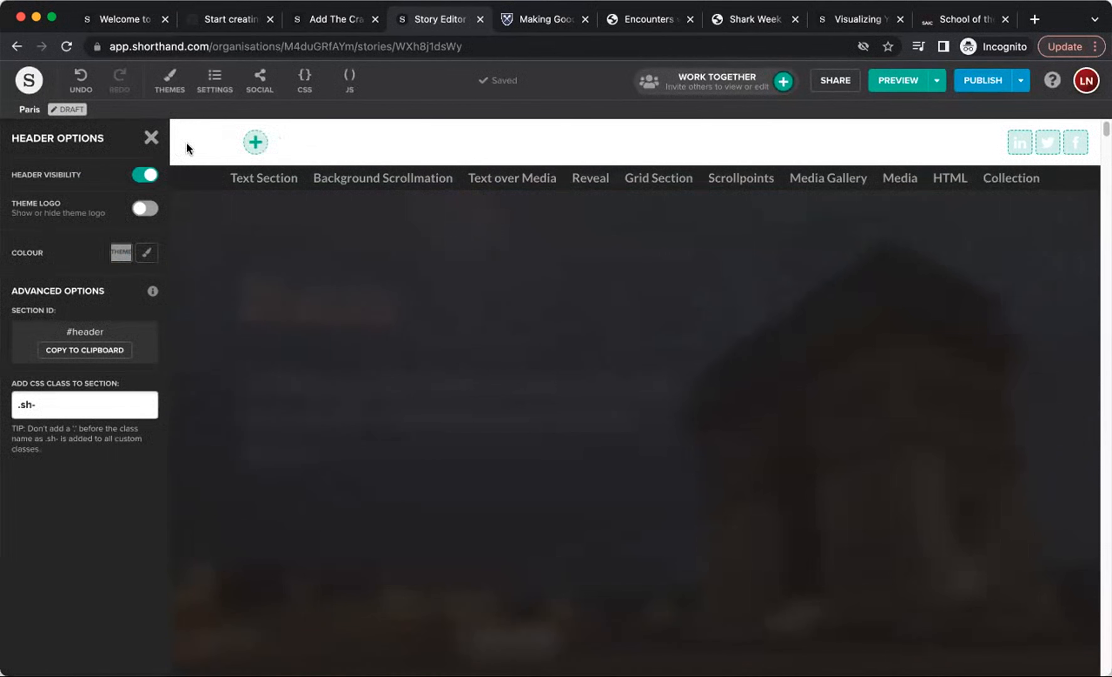
left_click(143, 176)
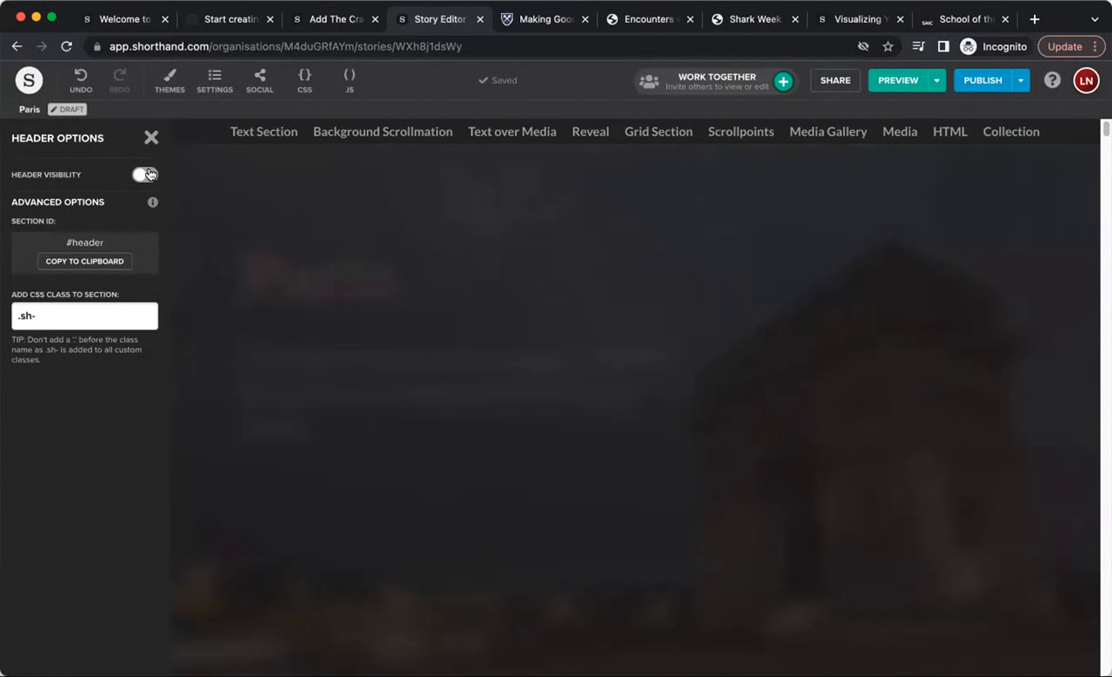
left_click(148, 175)
left_click(153, 208)
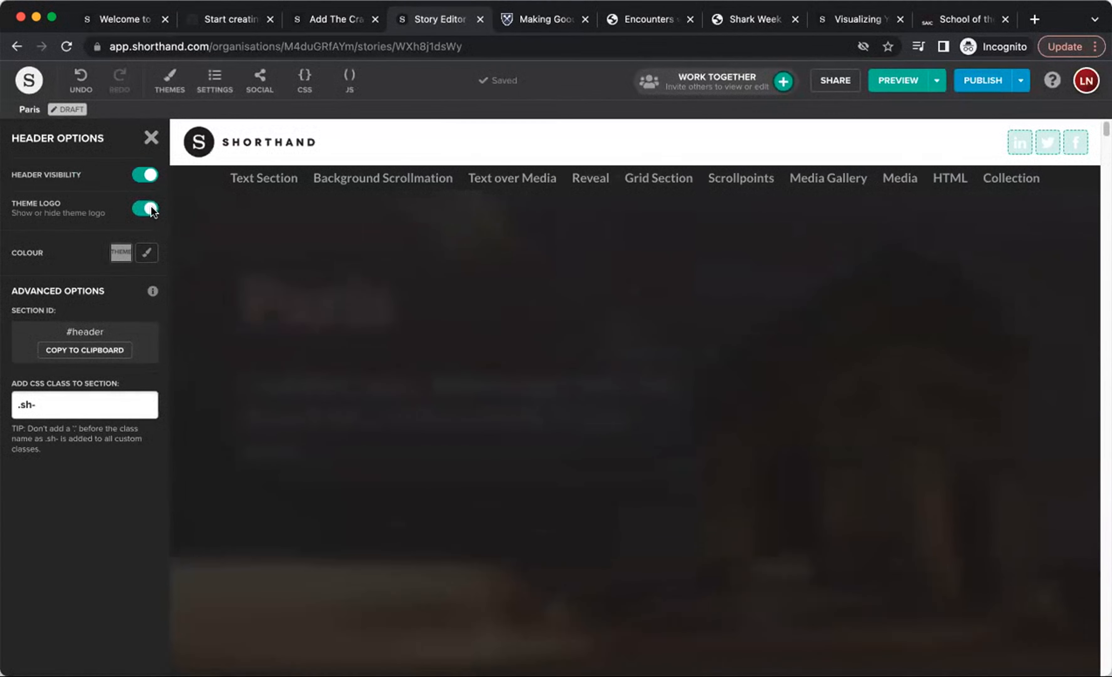
Step: Try Red (Light) and Orange (Light) as custom header background colours, and undo both colour changes
left_click(121, 253)
left_click(146, 254)
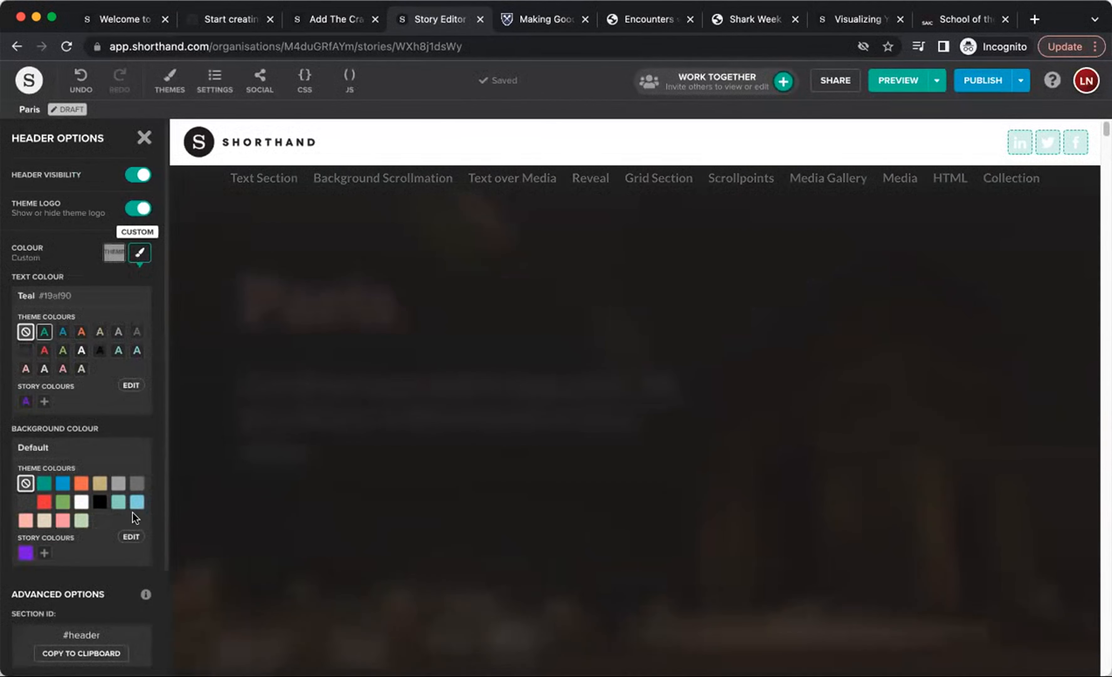
left_click(62, 521)
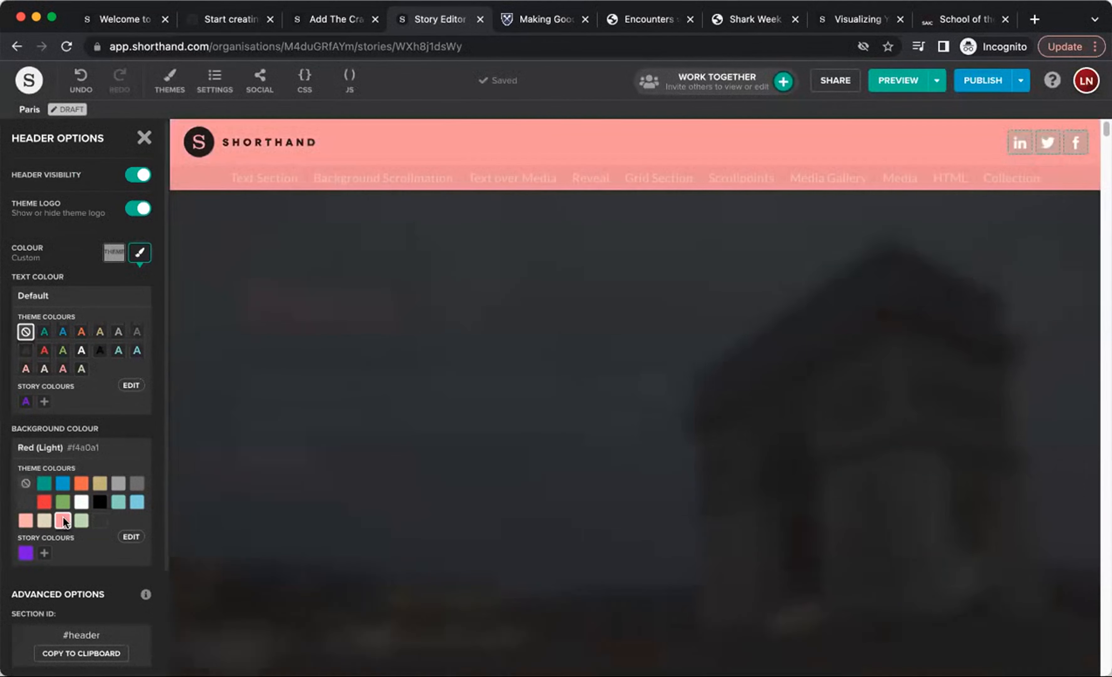
left_click(26, 521)
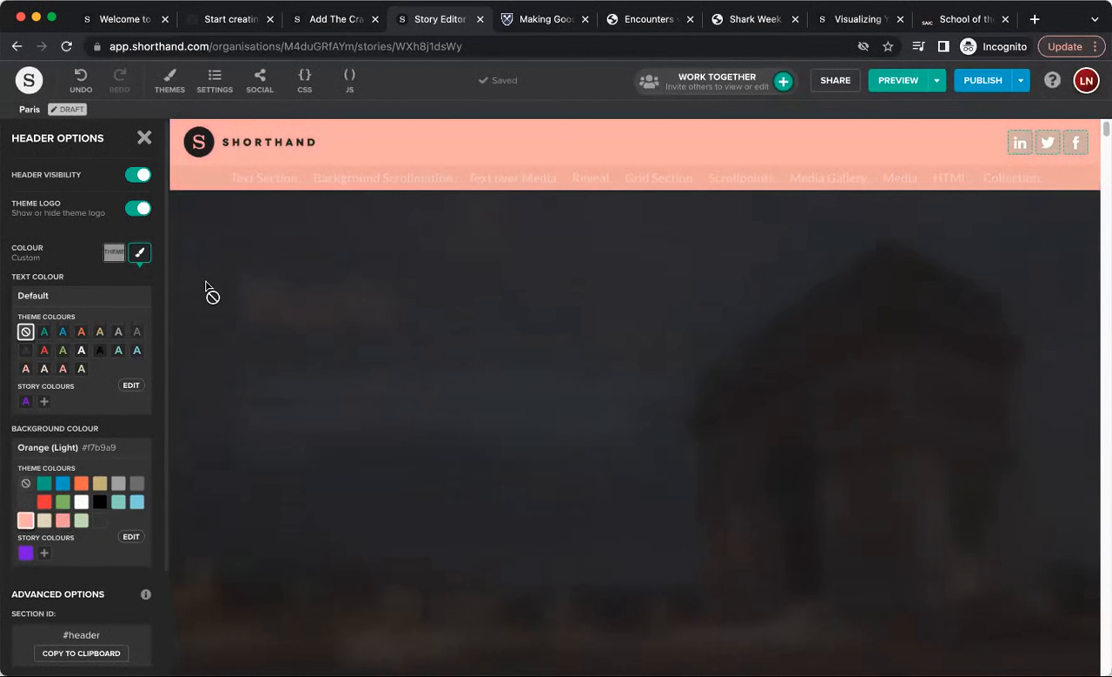
left_click(145, 137)
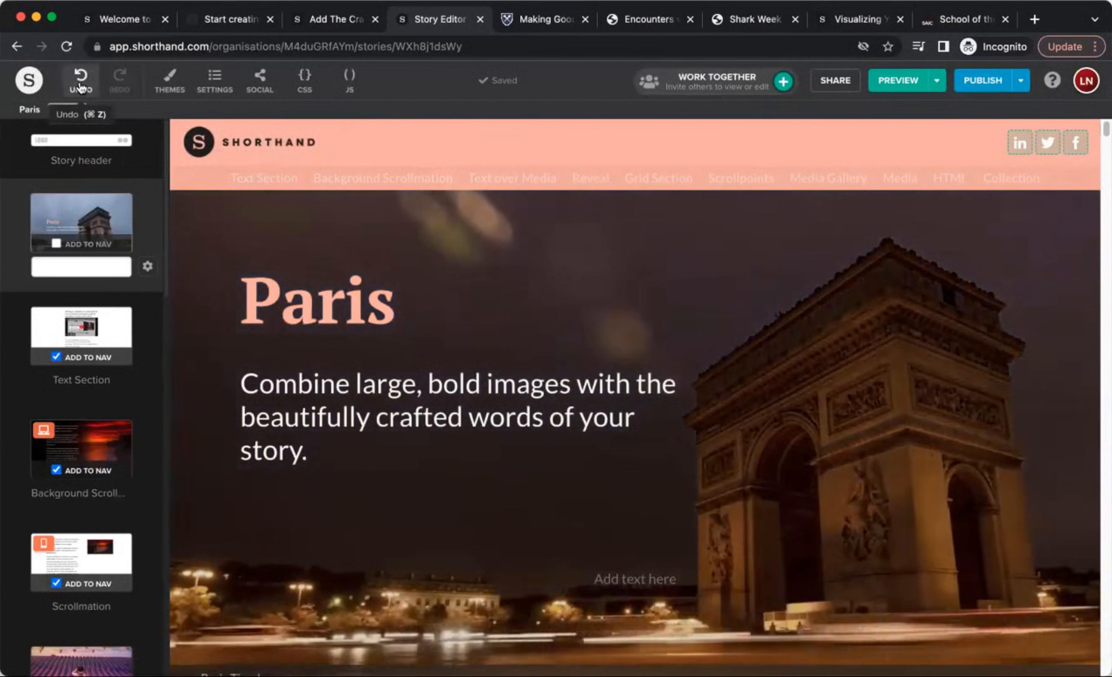
left_click(80, 87)
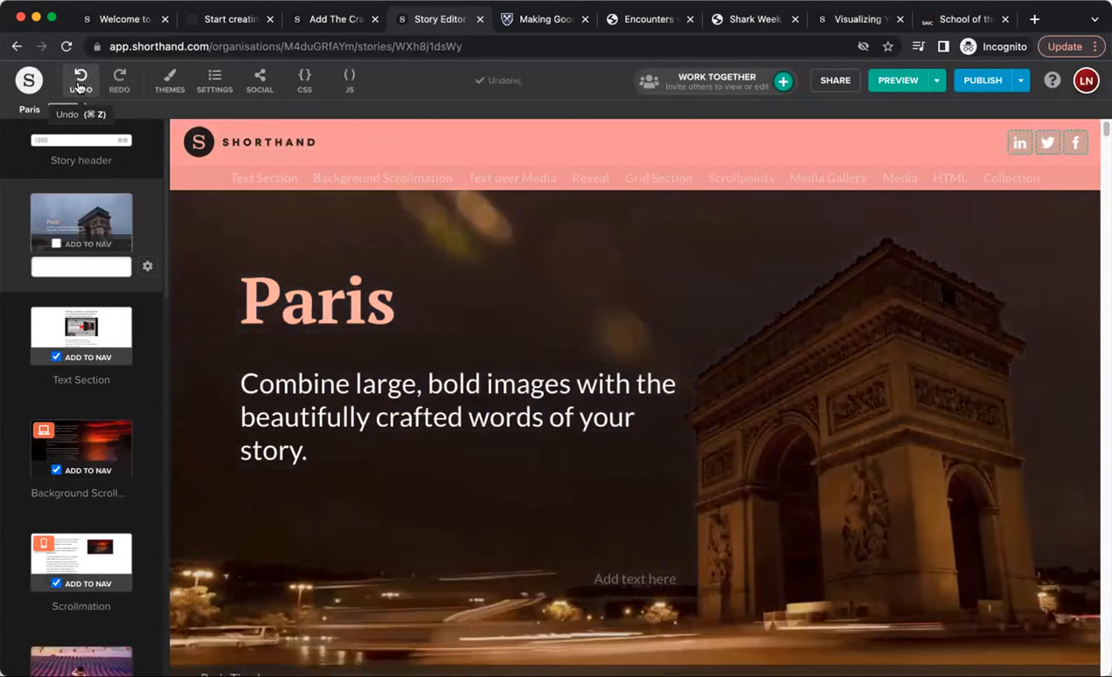
left_click(80, 87)
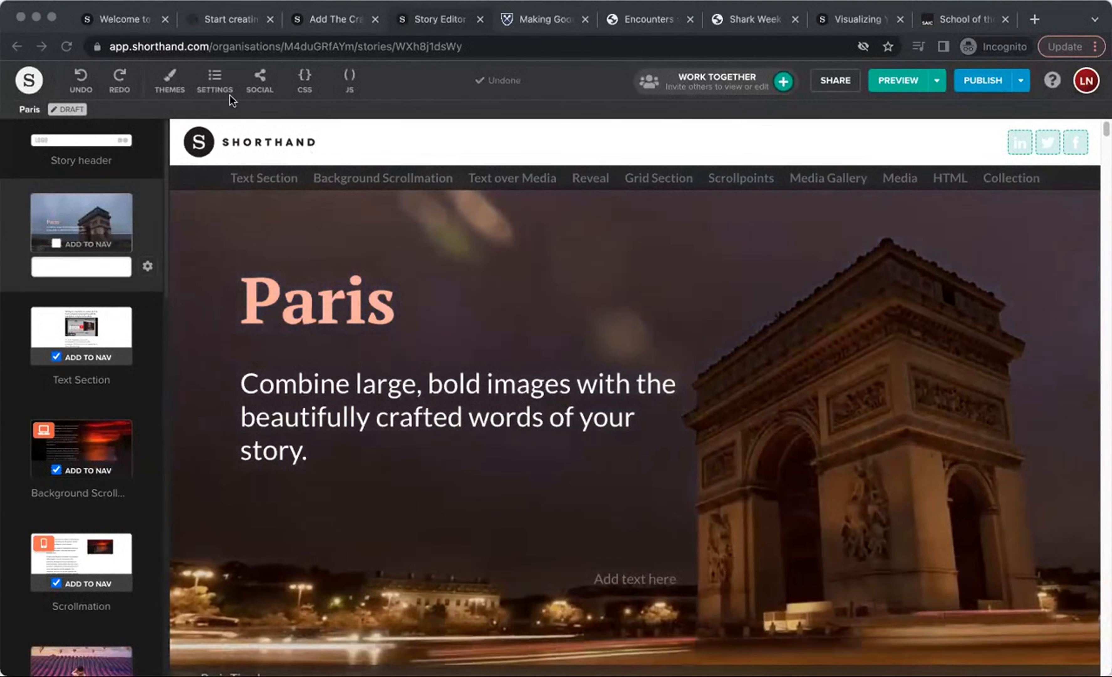
Step: Open the story settings and examine the metadata, publishing, analytics and post-processing fields
left_click(222, 87)
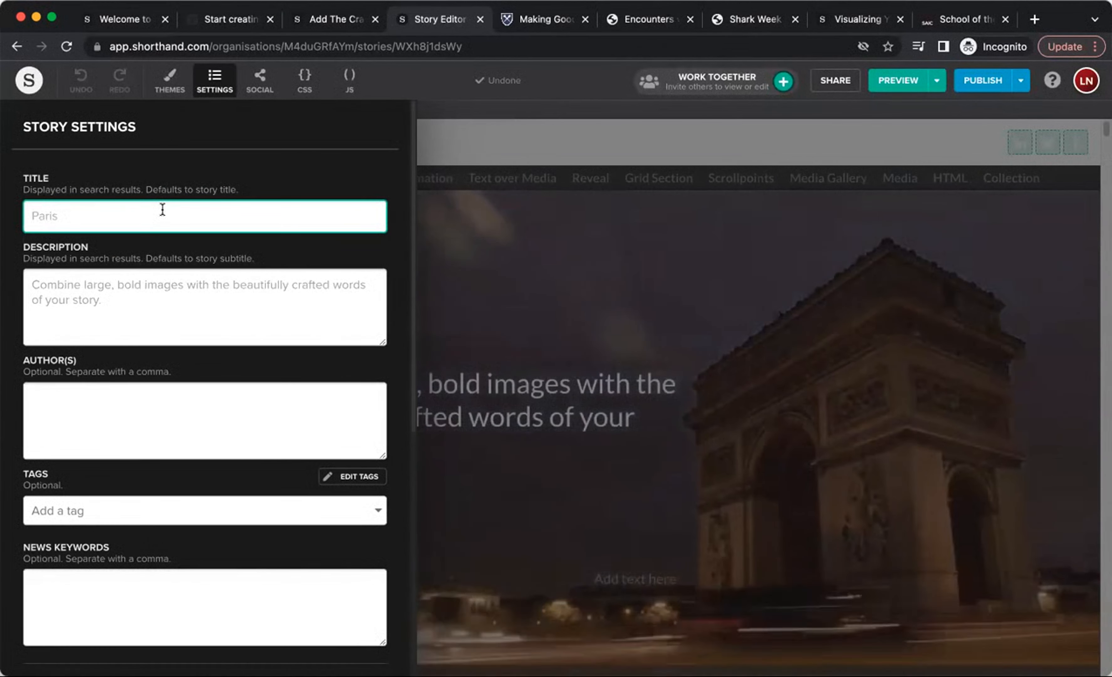
scroll(150, 402, "down", 2)
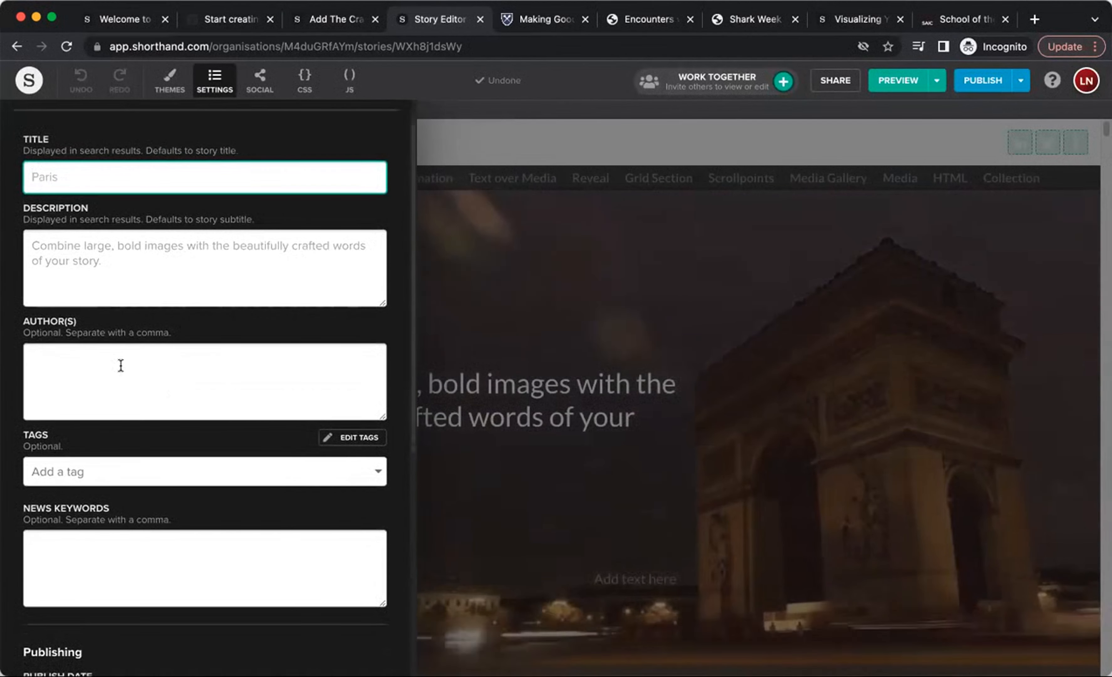
scroll(185, 379, "down", 5)
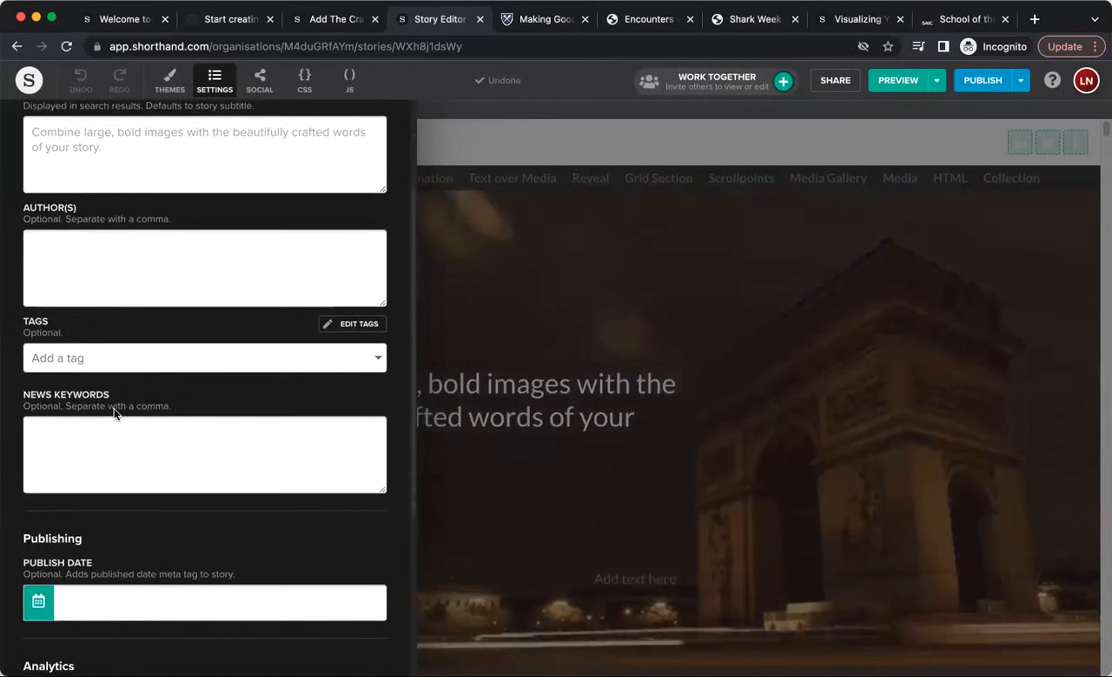
scroll(120, 416, "down", 6)
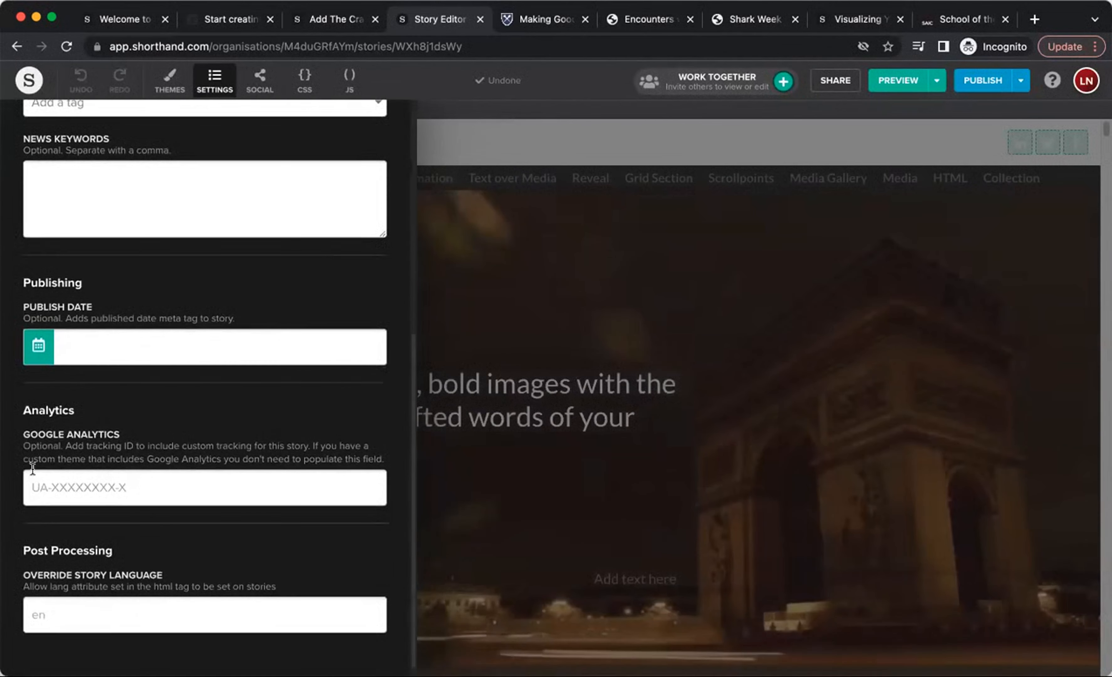
scroll(173, 498, "down", 1)
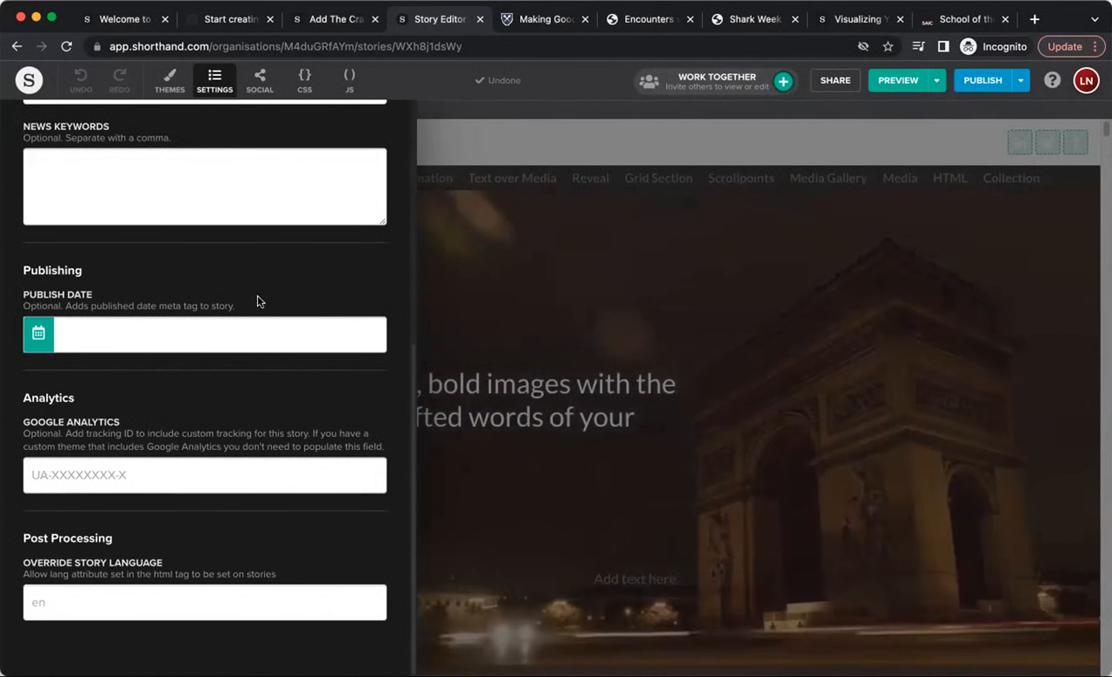
Step: Open the story's social settings and examine the Open Graph, Facebook and Twitter card image, title and description fields
left_click(259, 82)
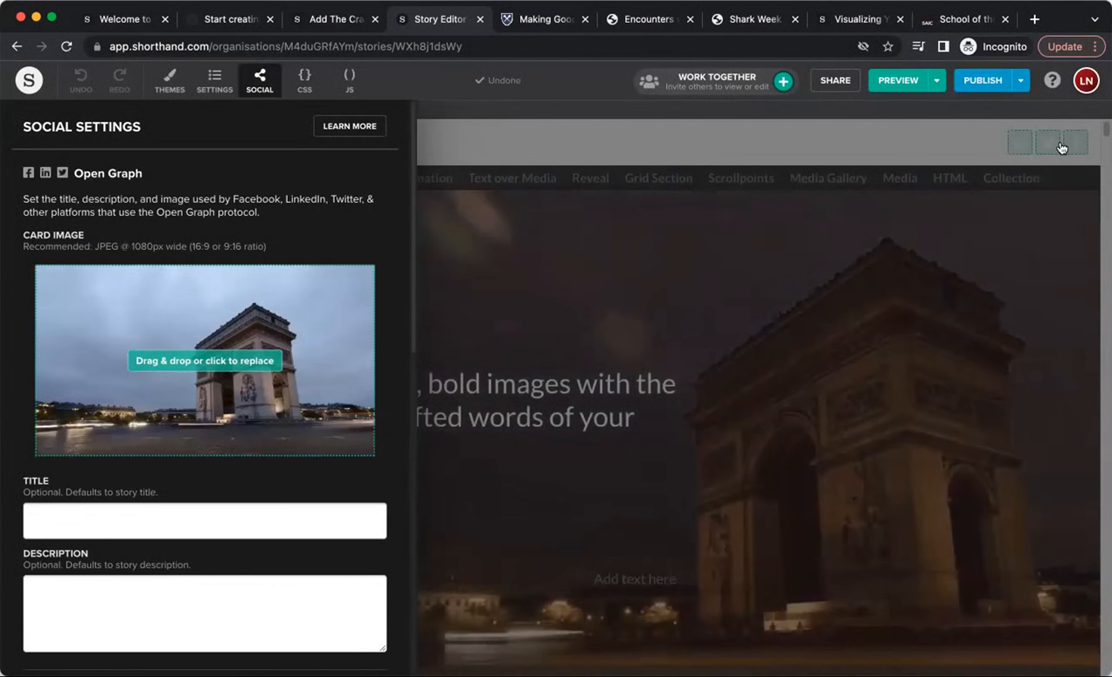
scroll(256, 452, "down", 3)
scroll(256, 452, "down", 10)
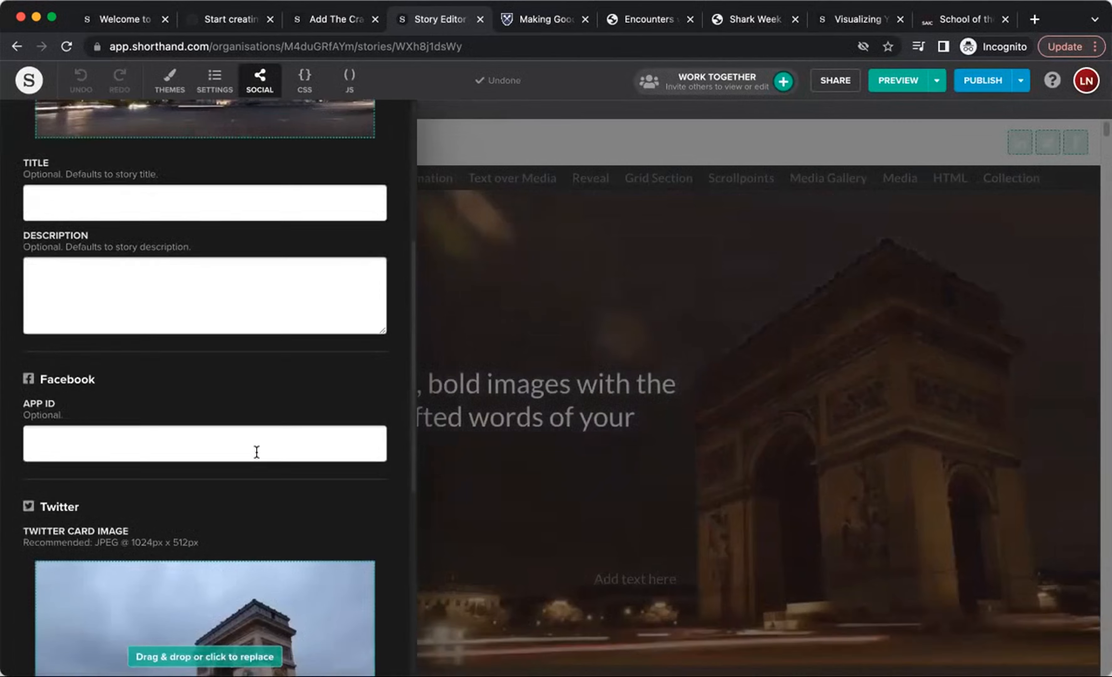
scroll(252, 460, "up", 15)
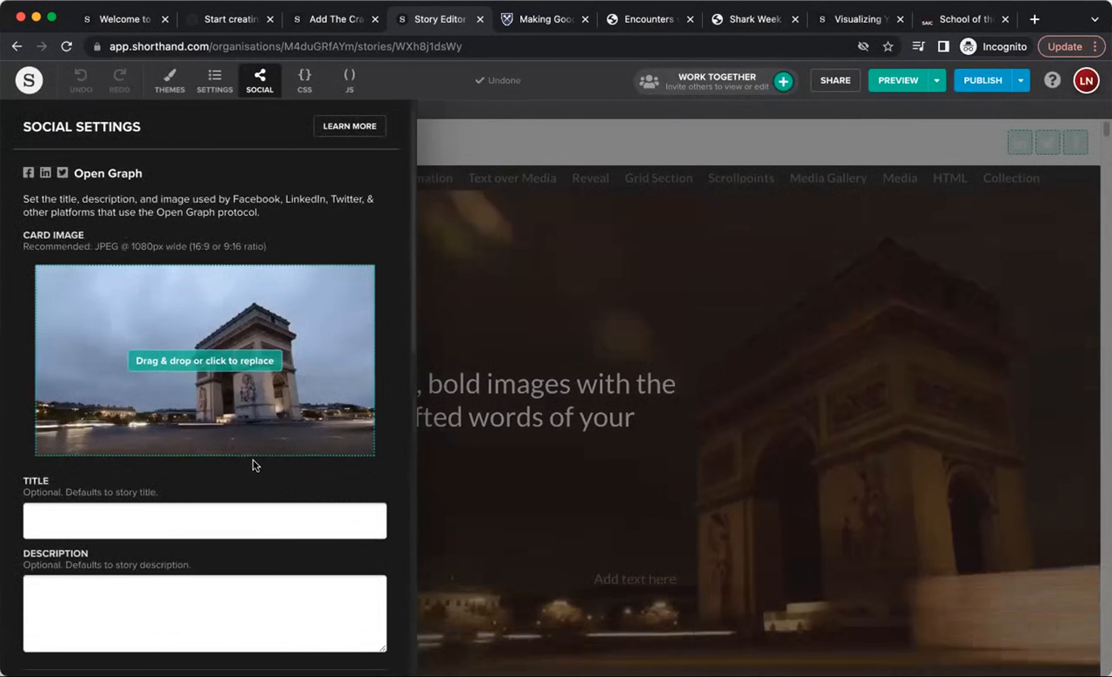
scroll(306, 342, "down", 2)
scroll(306, 347, "down", 7)
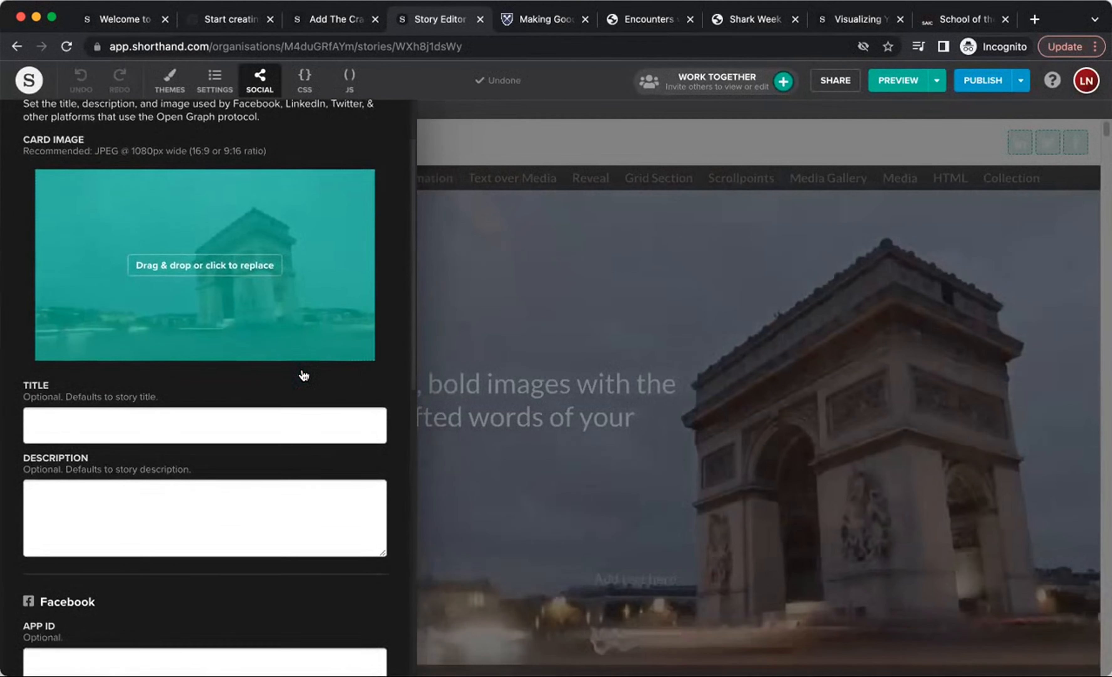
scroll(292, 388, "down", 7)
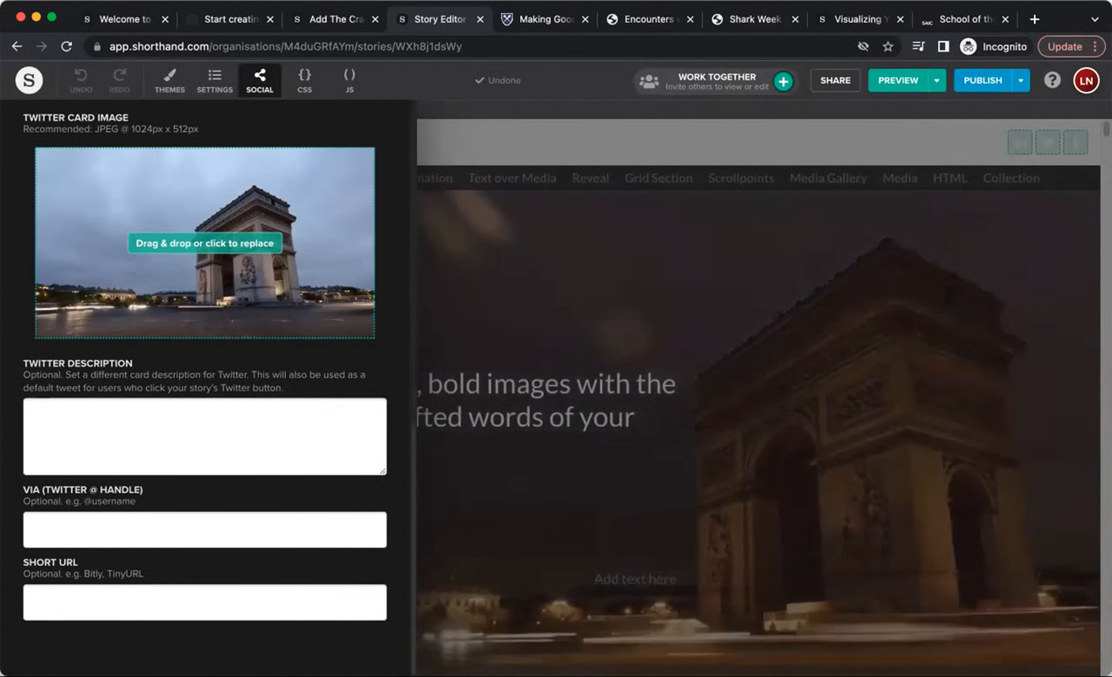
Step: View the story's custom CSS and JavaScript editors, and return to the story without adding code
left_click(299, 77)
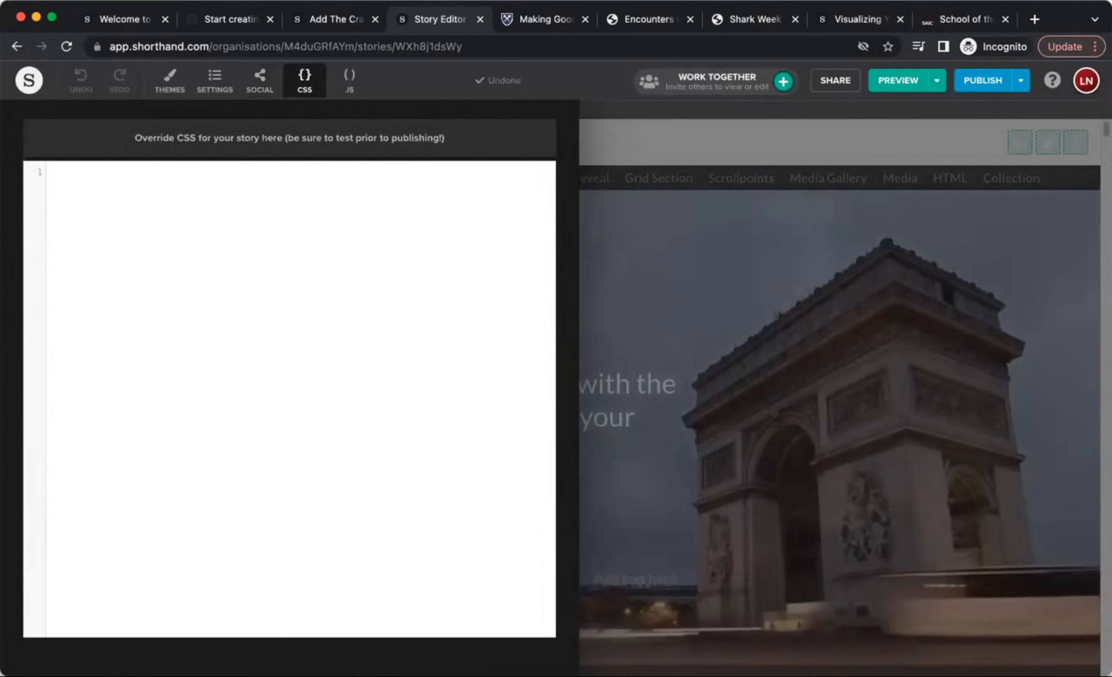
left_click(331, 78)
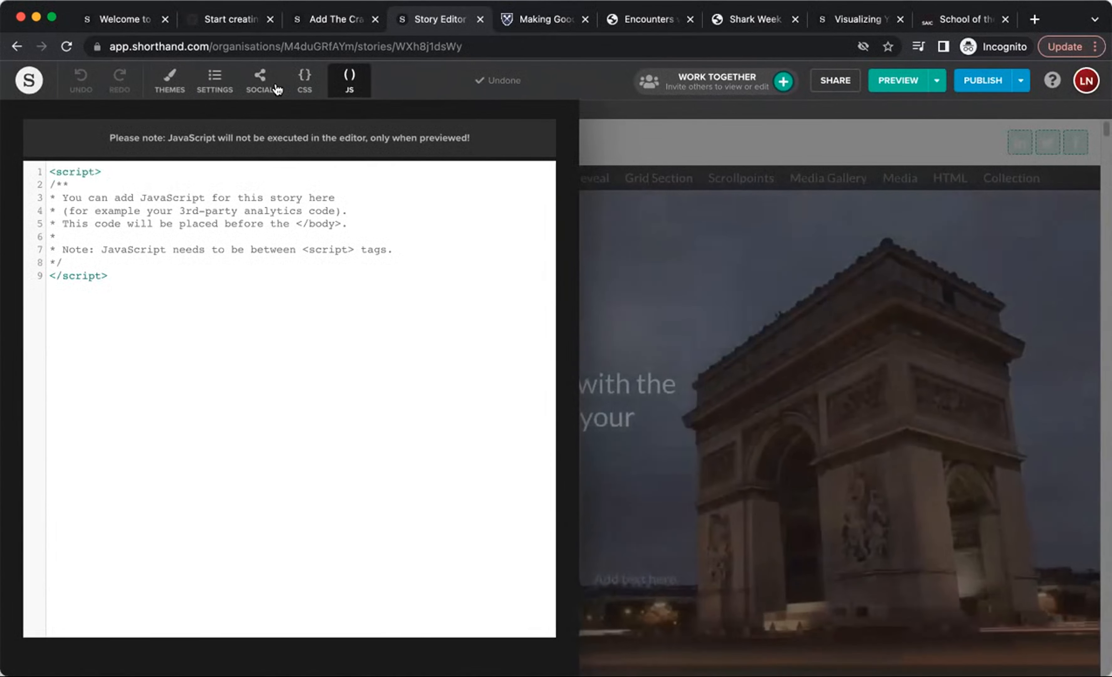
left_click(802, 218)
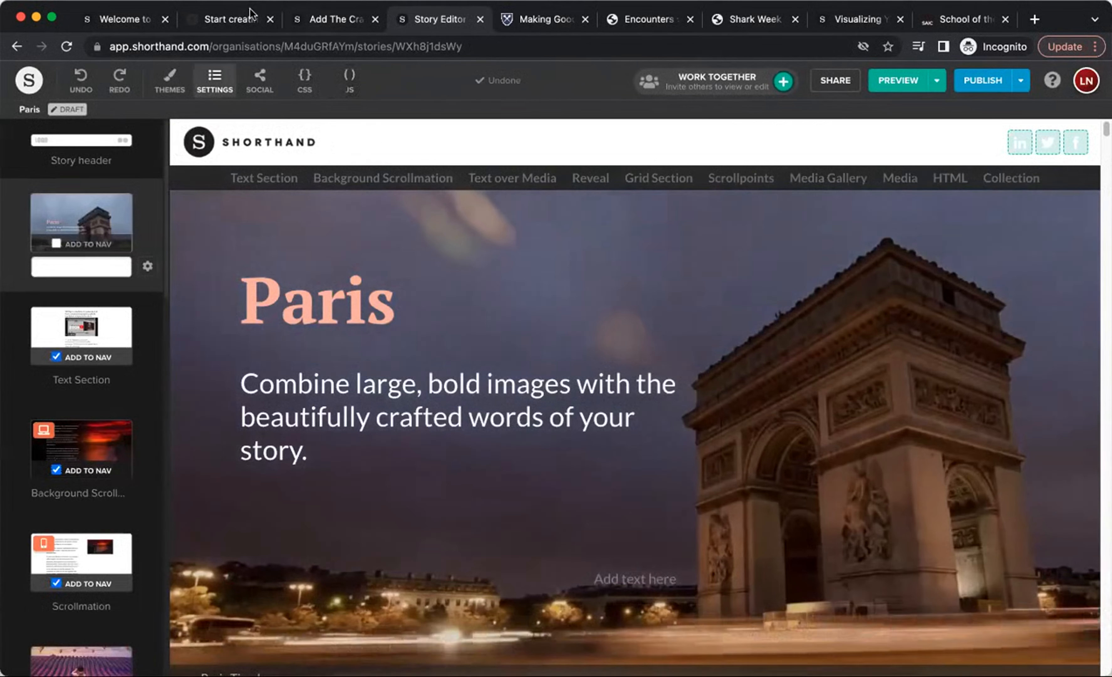
Step: Switch to the Shorthand website, open its Help Docs, and look through the support topic categories
left_click(110, 21)
left_click(227, 20)
scroll(295, 244, "up", 10)
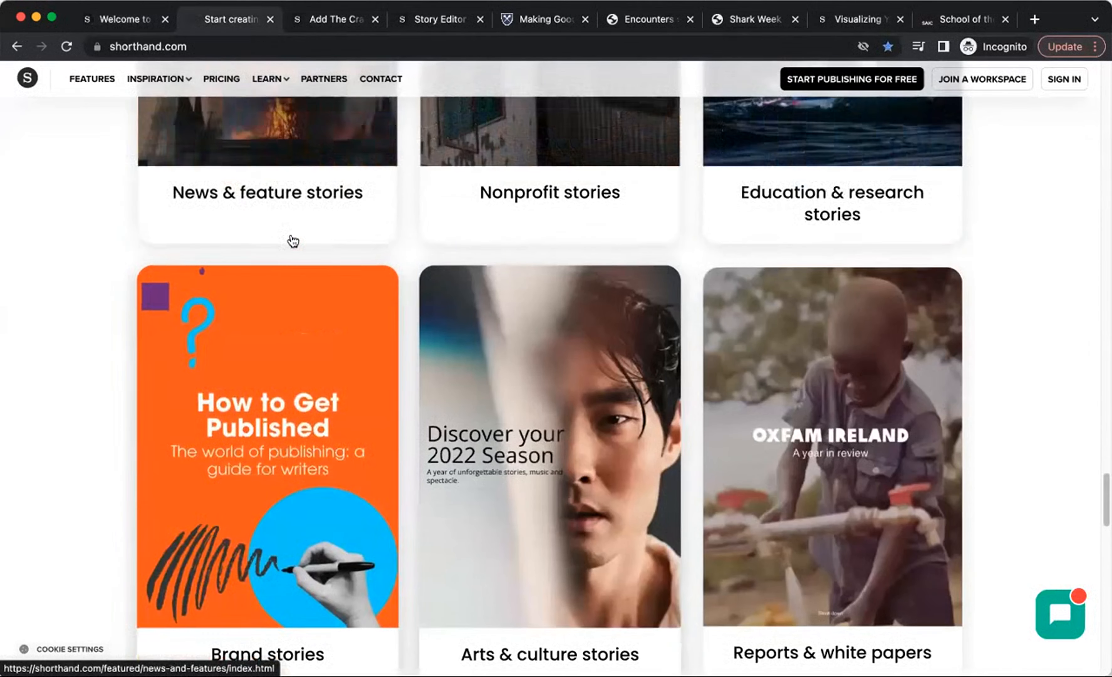
left_click(264, 84)
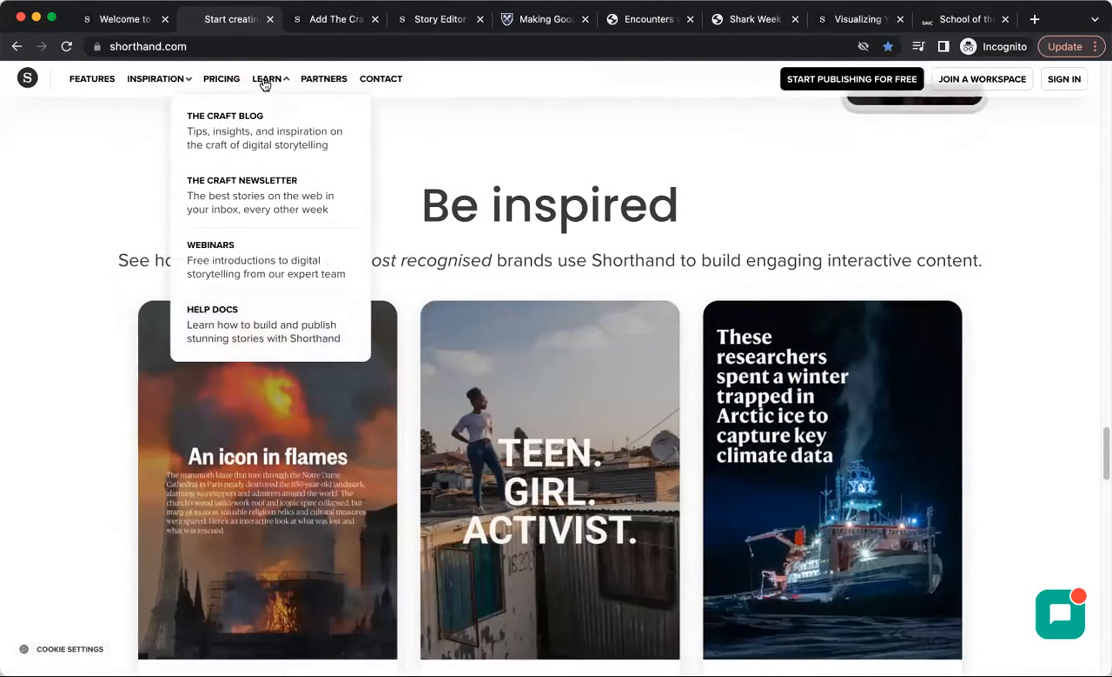
left_click(225, 337)
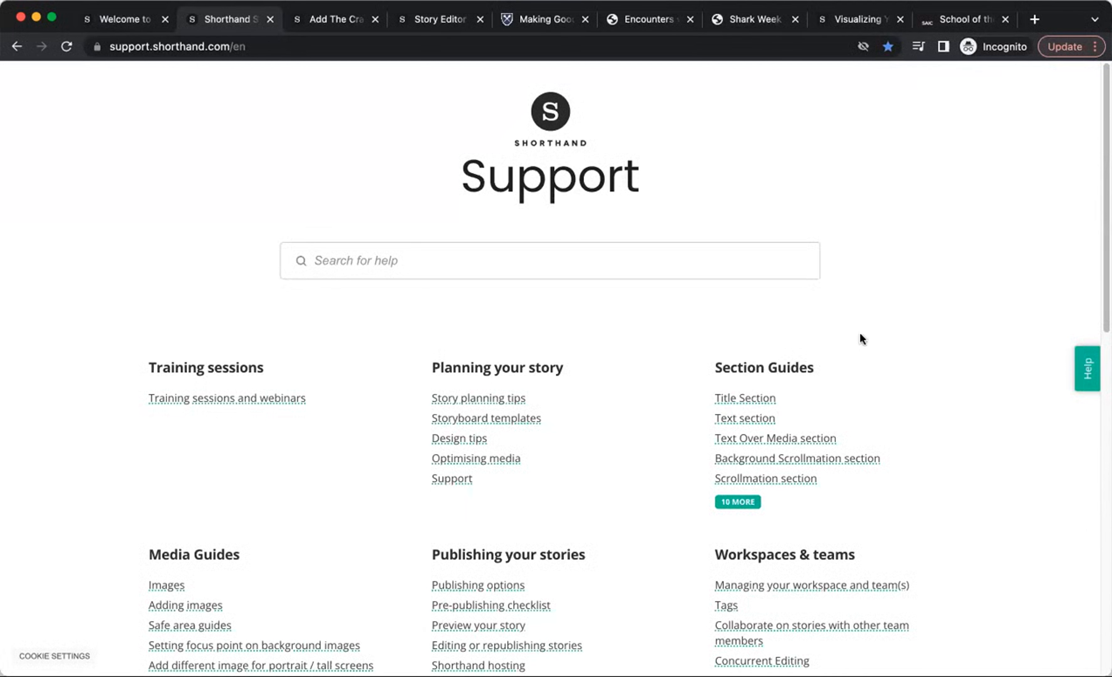
scroll(861, 338, "down", 3)
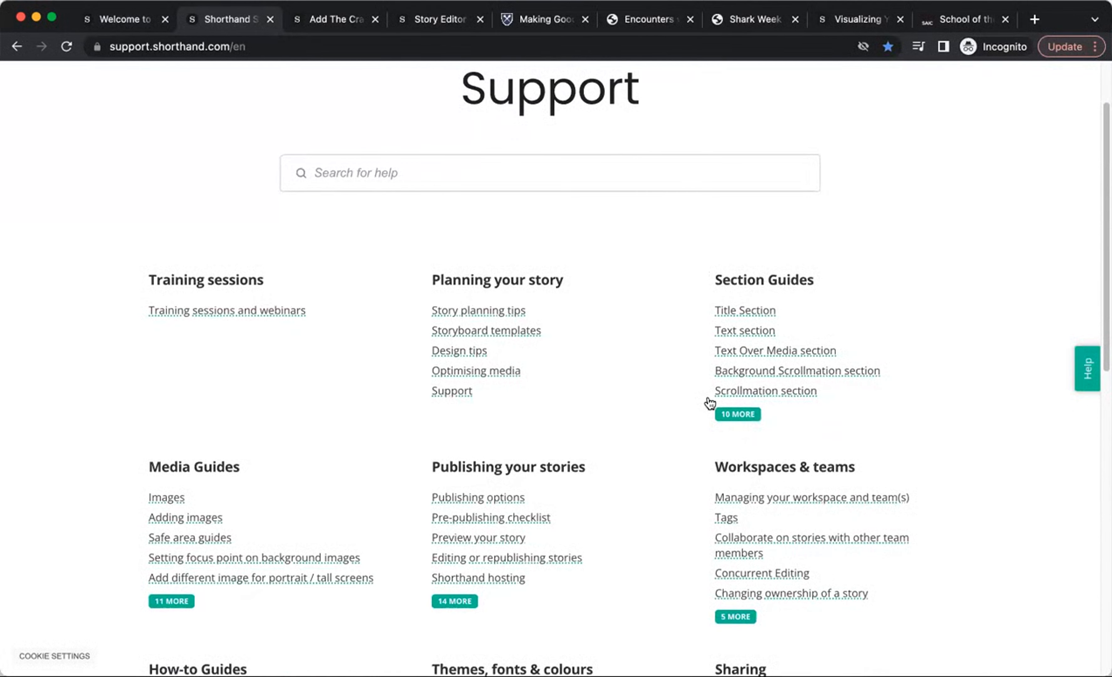
scroll(628, 351, "down", 6)
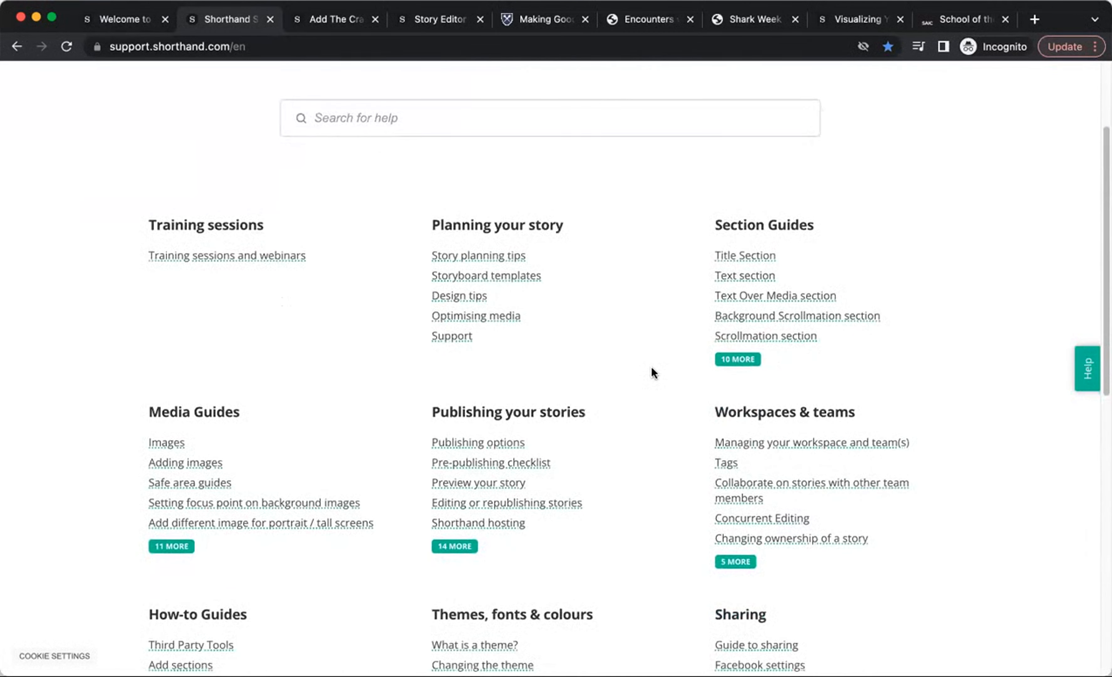
scroll(642, 453, "down", 4)
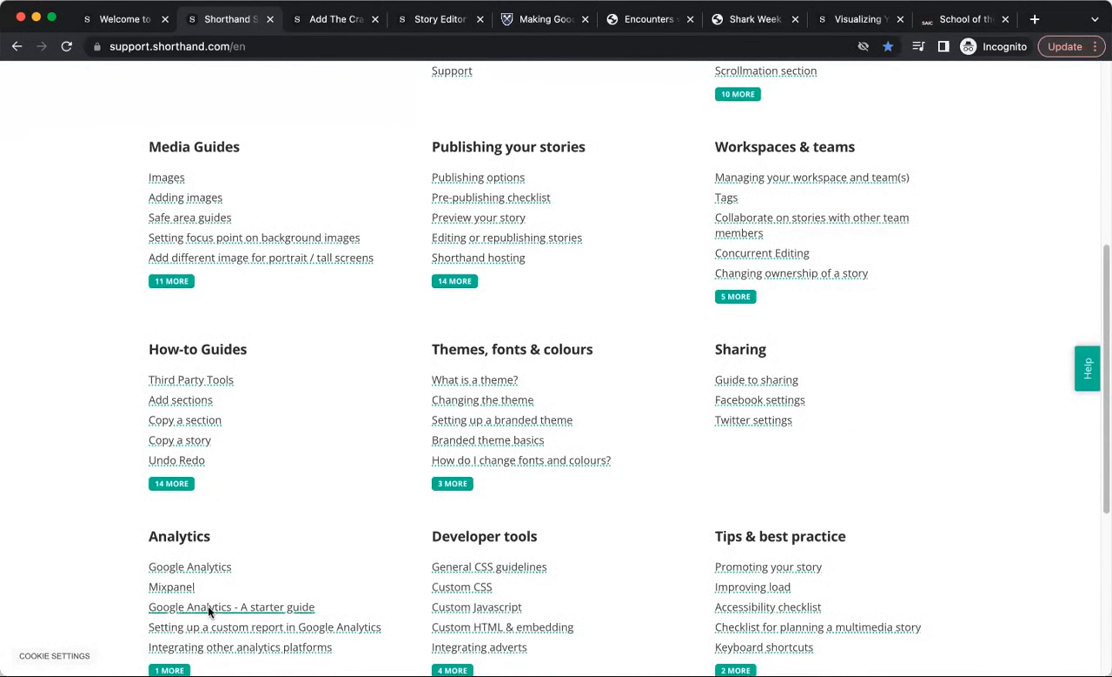
Step: Search the help docs for "story planning" and read through the Story planning tips article
scroll(970, 461, "up", 10)
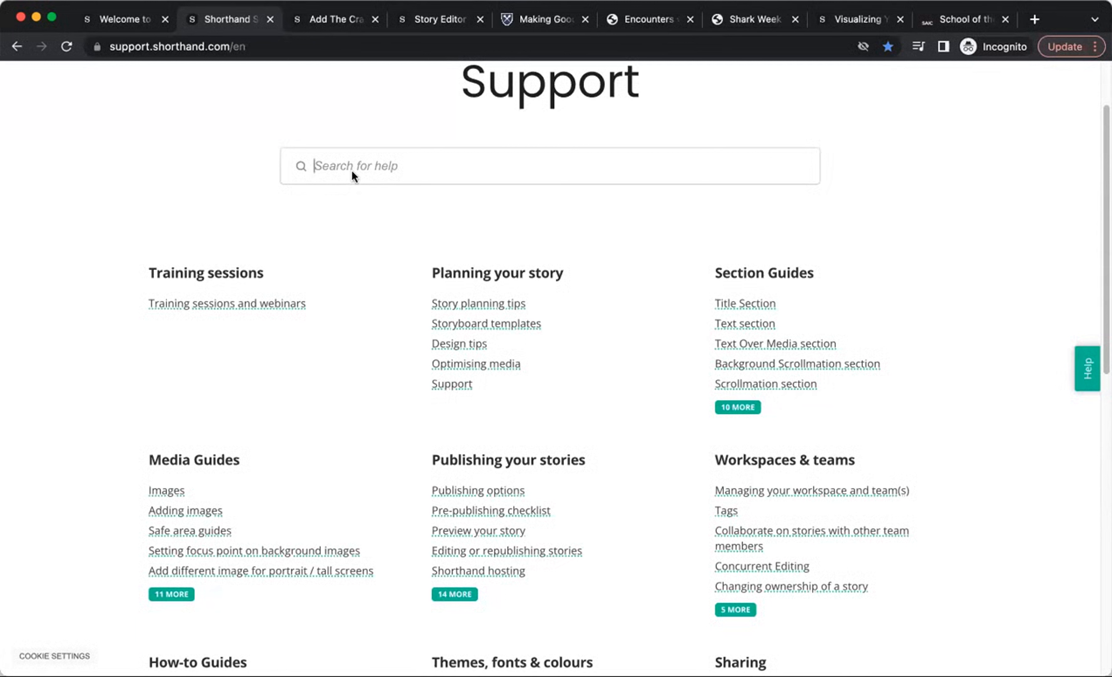
type("story planning")
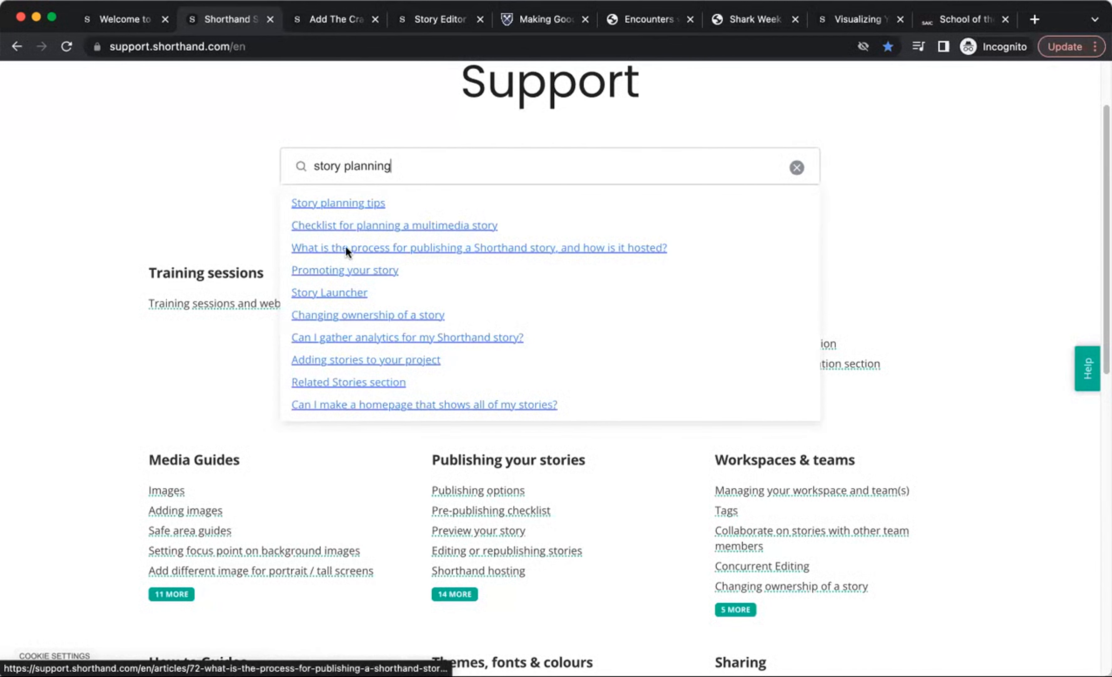
left_click(341, 206)
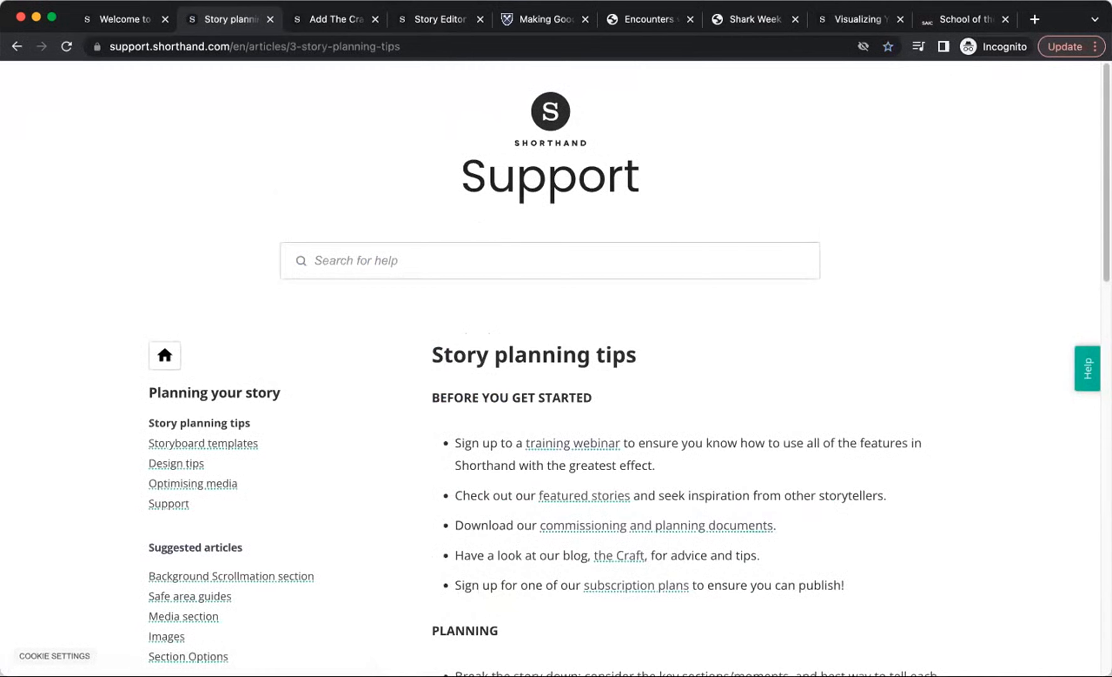
scroll(944, 343, "down", 10)
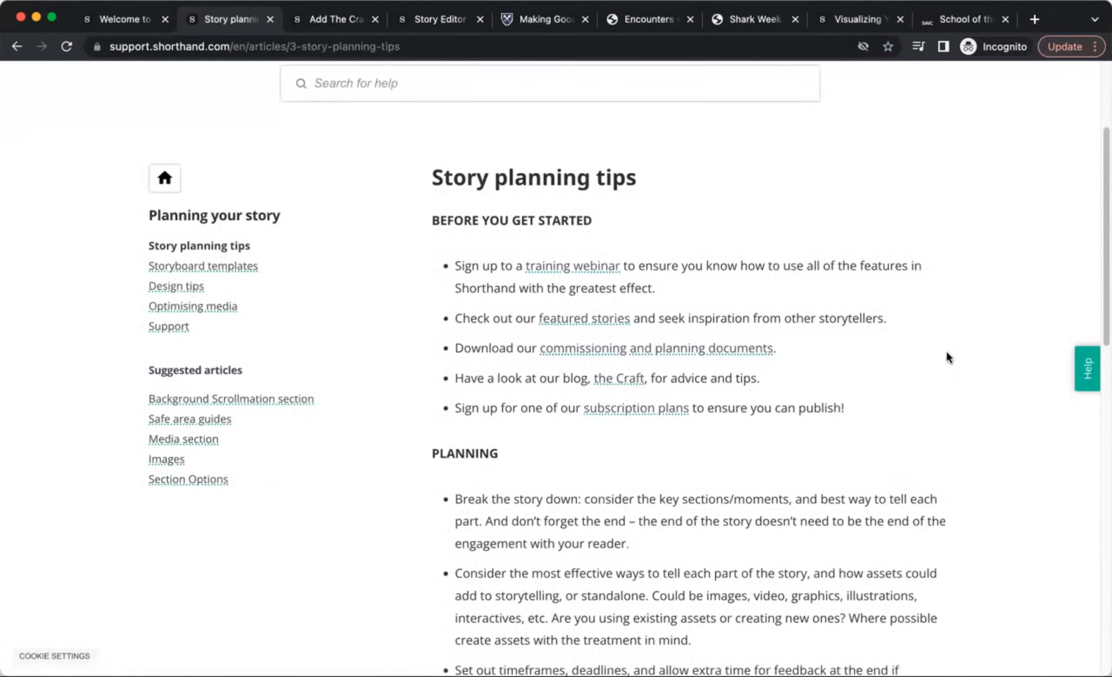
scroll(950, 363, "down", 7)
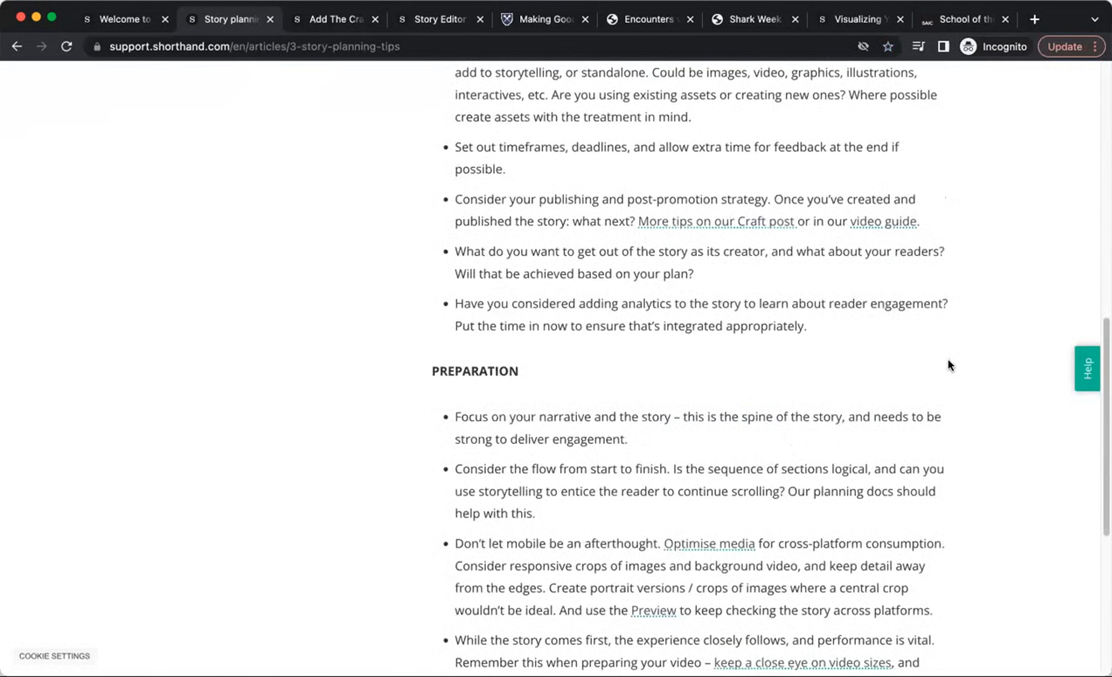
scroll(944, 355, "up", 16)
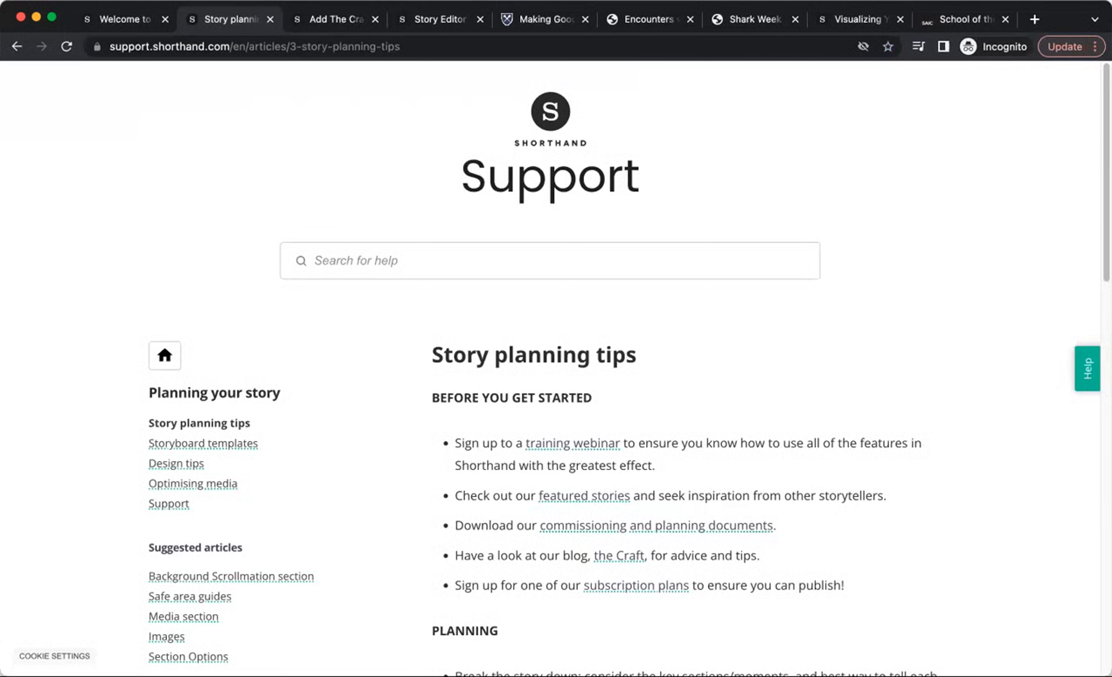
Step: Switch to Emory's Making Good example story and examine its opening and the Finding Courage in Art section's media, text and scroll effects
left_click(546, 21)
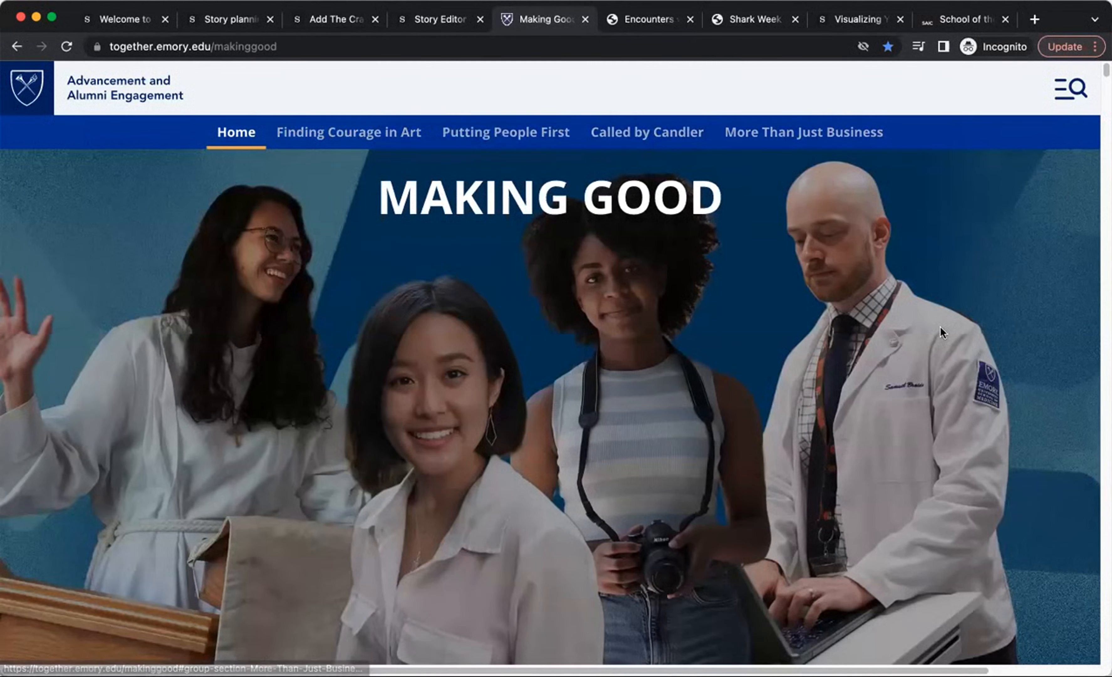
scroll(937, 325, "down", 8)
scroll(929, 326, "down", 5)
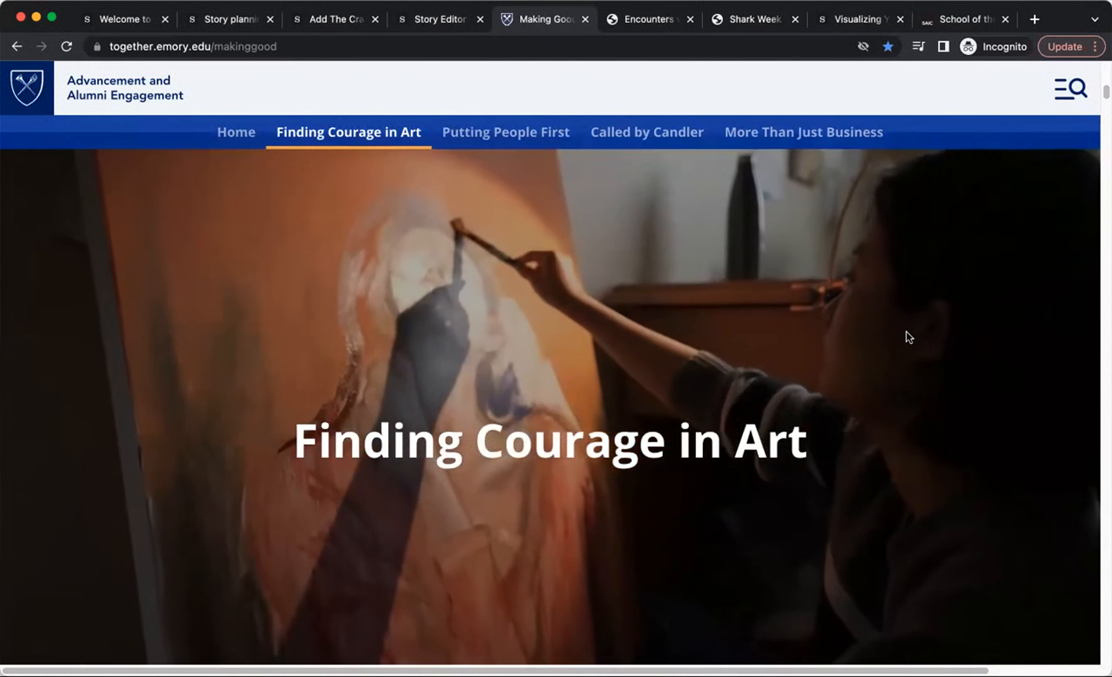
scroll(905, 333, "down", 1)
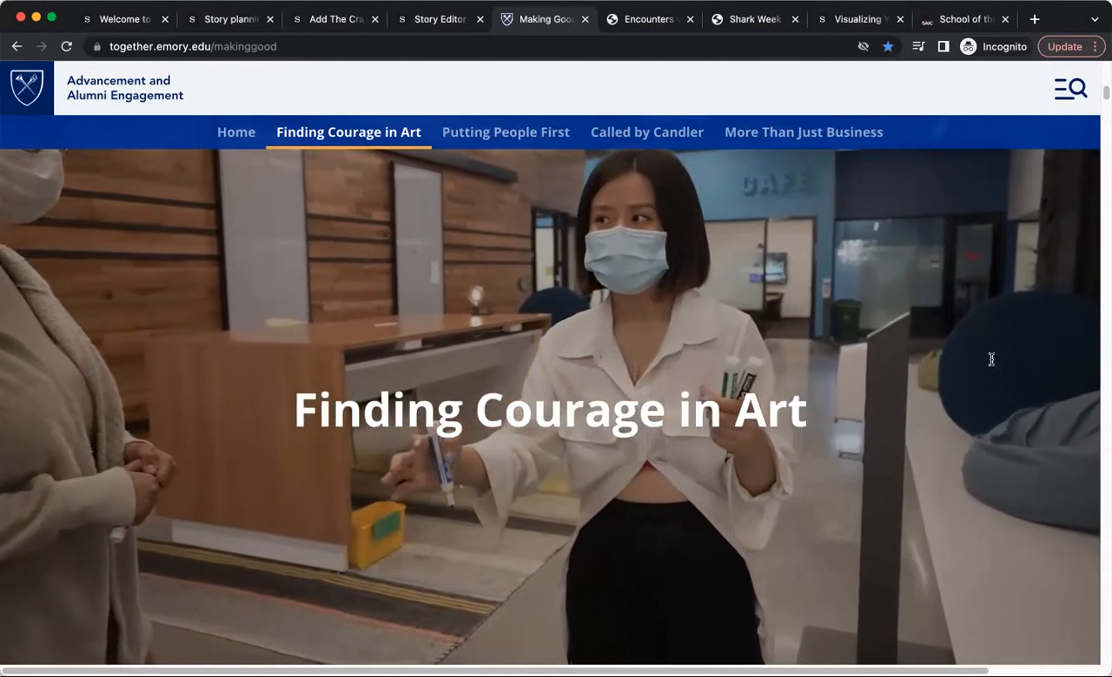
scroll(992, 360, "down", 2)
scroll(982, 373, "down", 4)
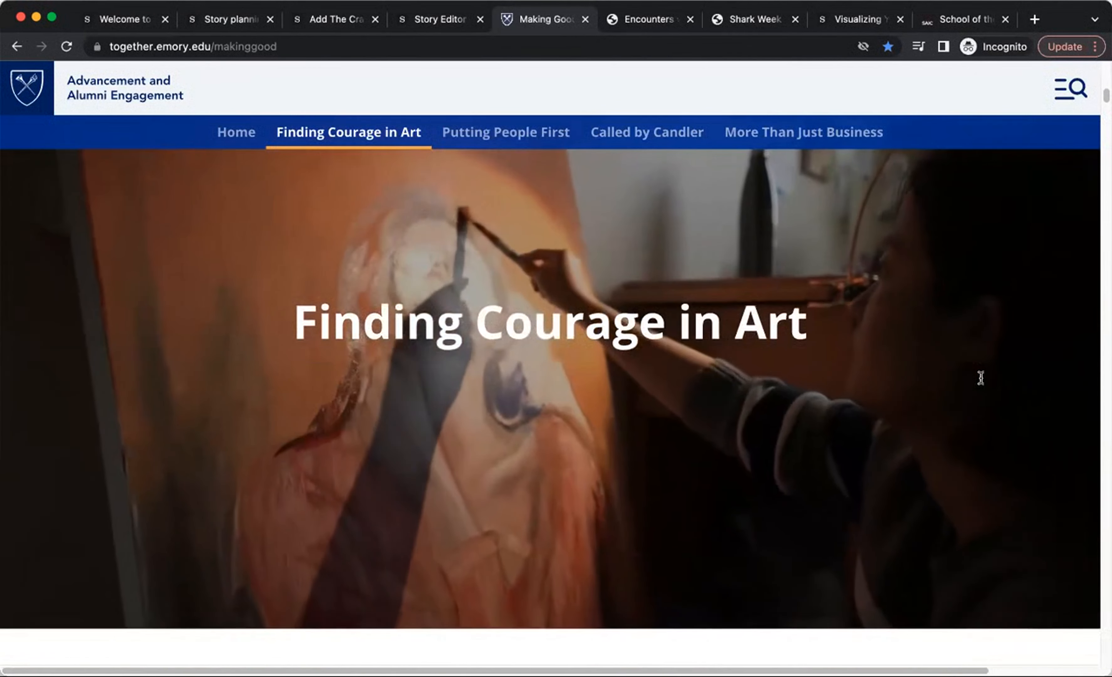
scroll(970, 400, "down", 15)
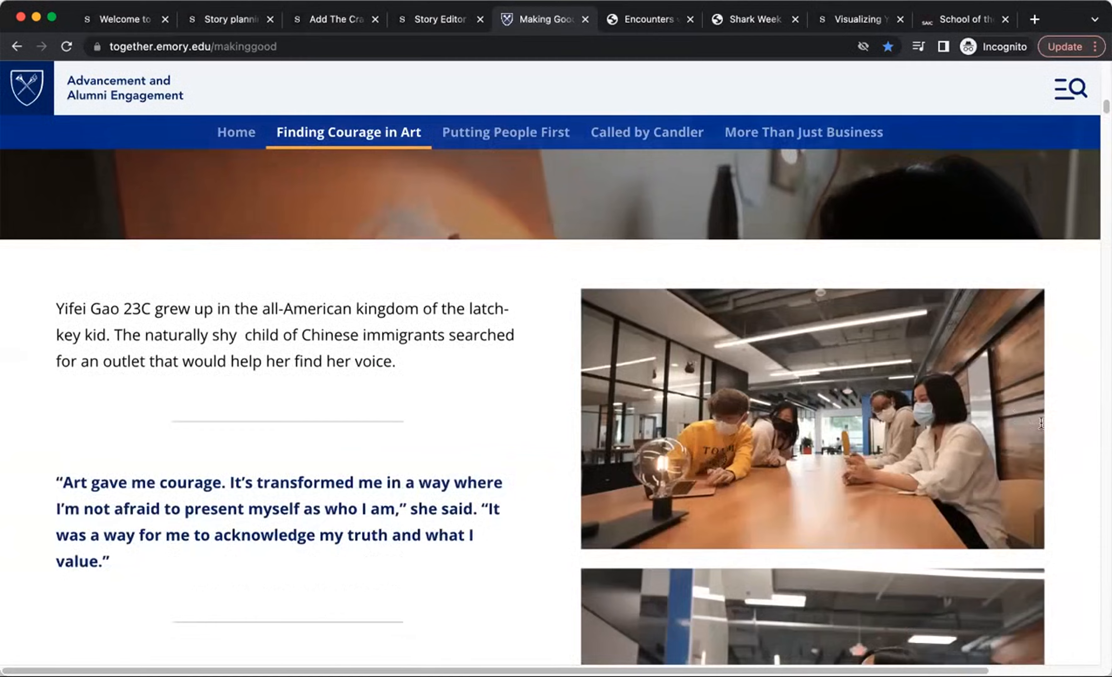
scroll(1047, 433, "down", 10)
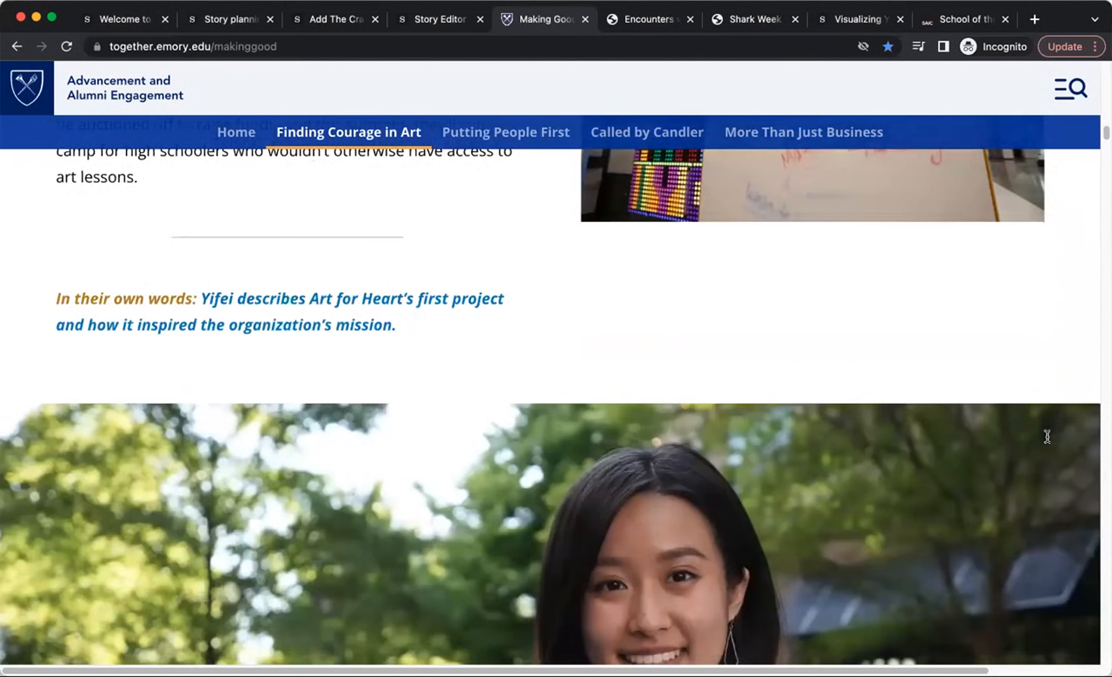
scroll(1046, 449, "down", 3)
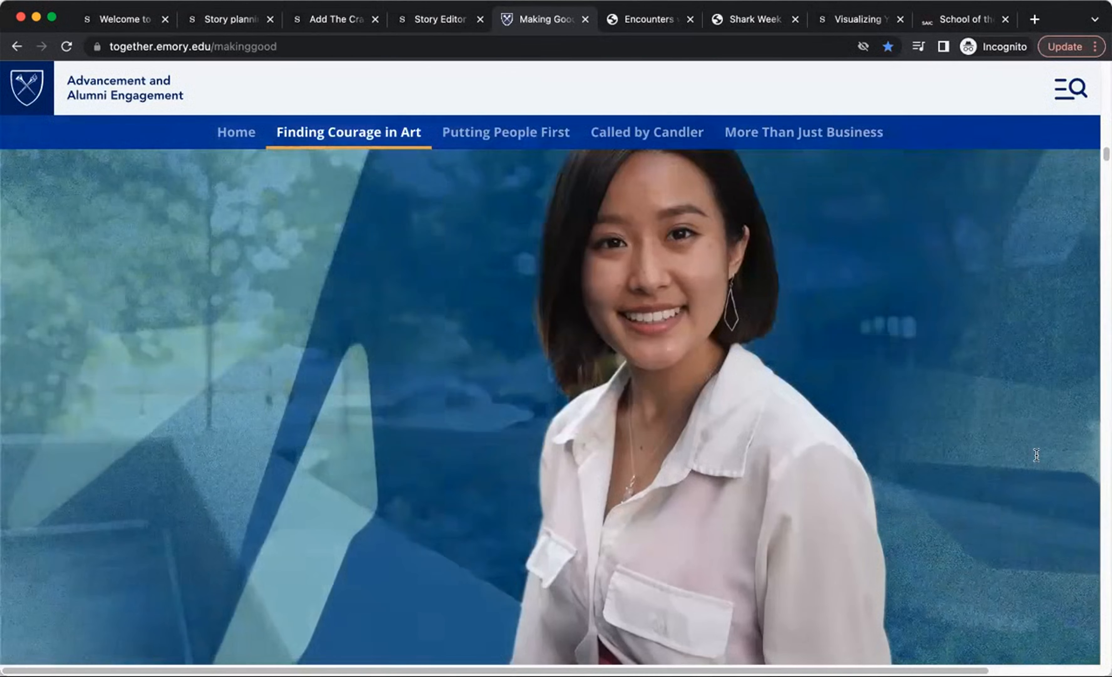
scroll(1036, 454, "down", 3)
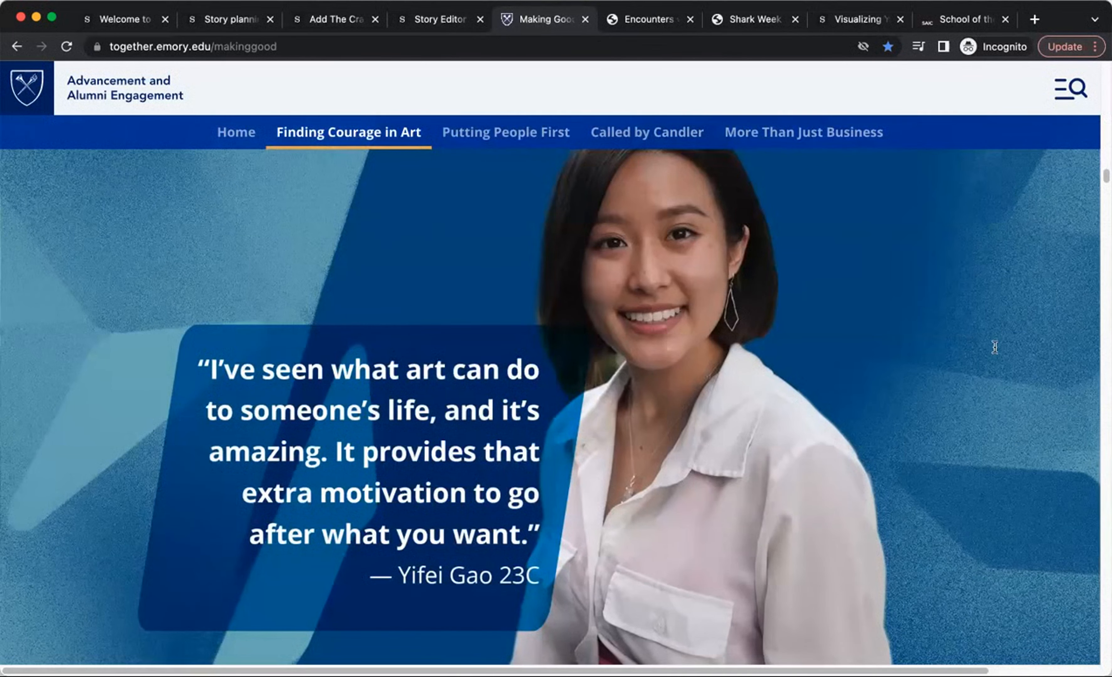
scroll(947, 383, "down", 5)
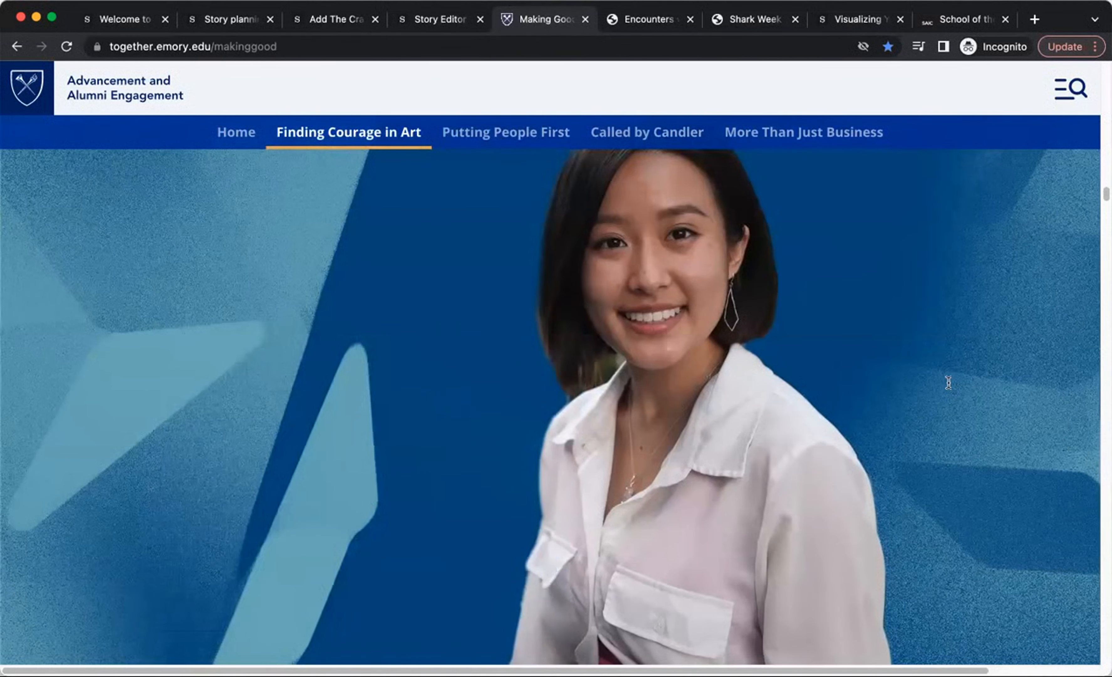
Step: Examine the Putting People First section of the Making Good story, from its video title through to the closing quote
scroll(935, 400, "down", 5)
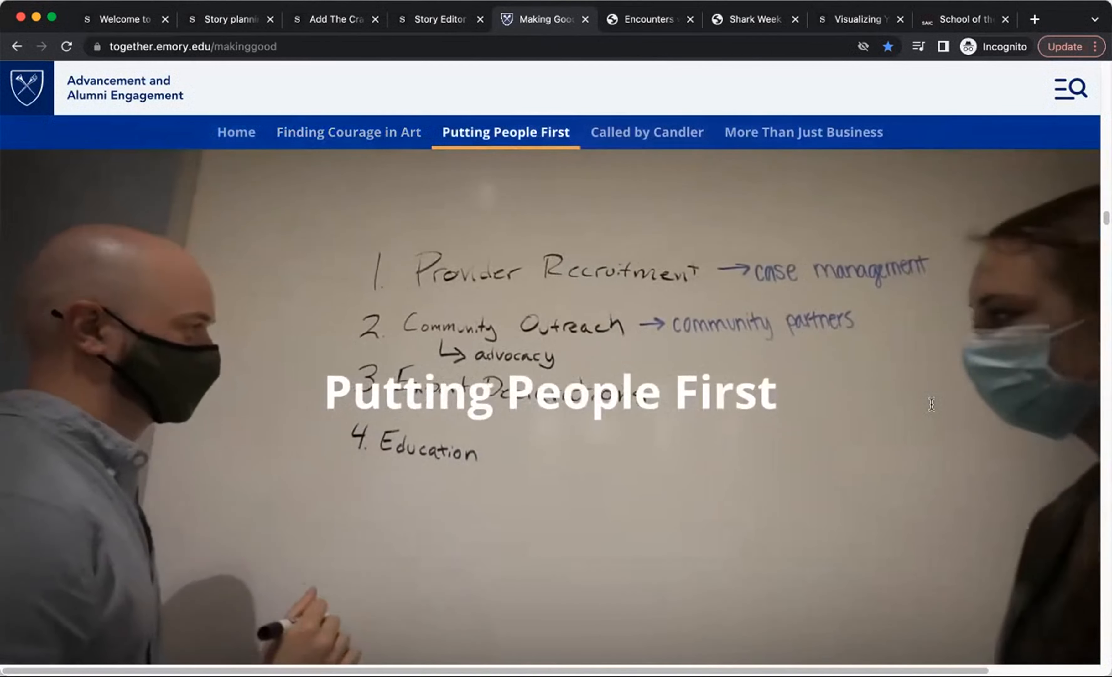
scroll(924, 408, "down", 10)
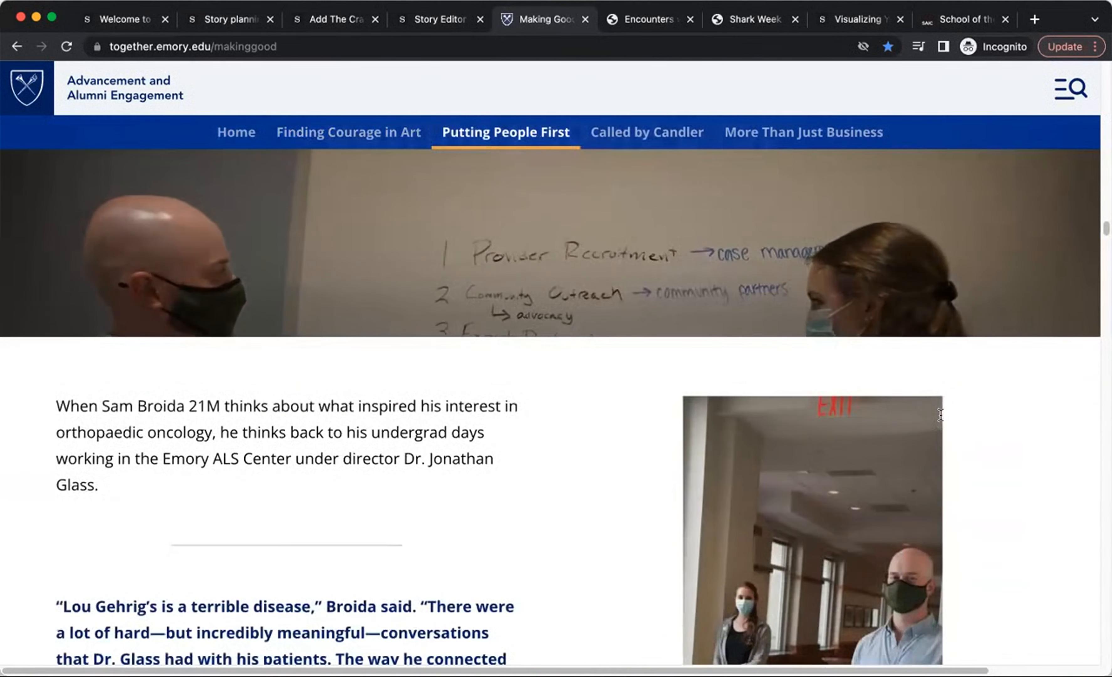
scroll(969, 423, "down", 10)
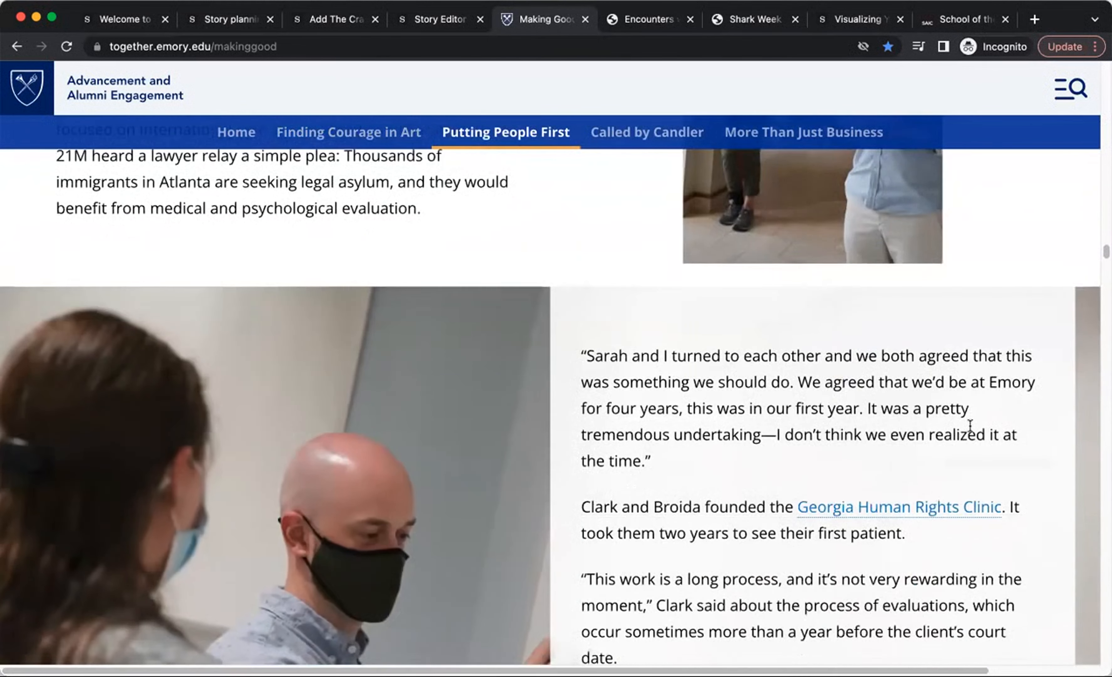
scroll(970, 430, "down", 15)
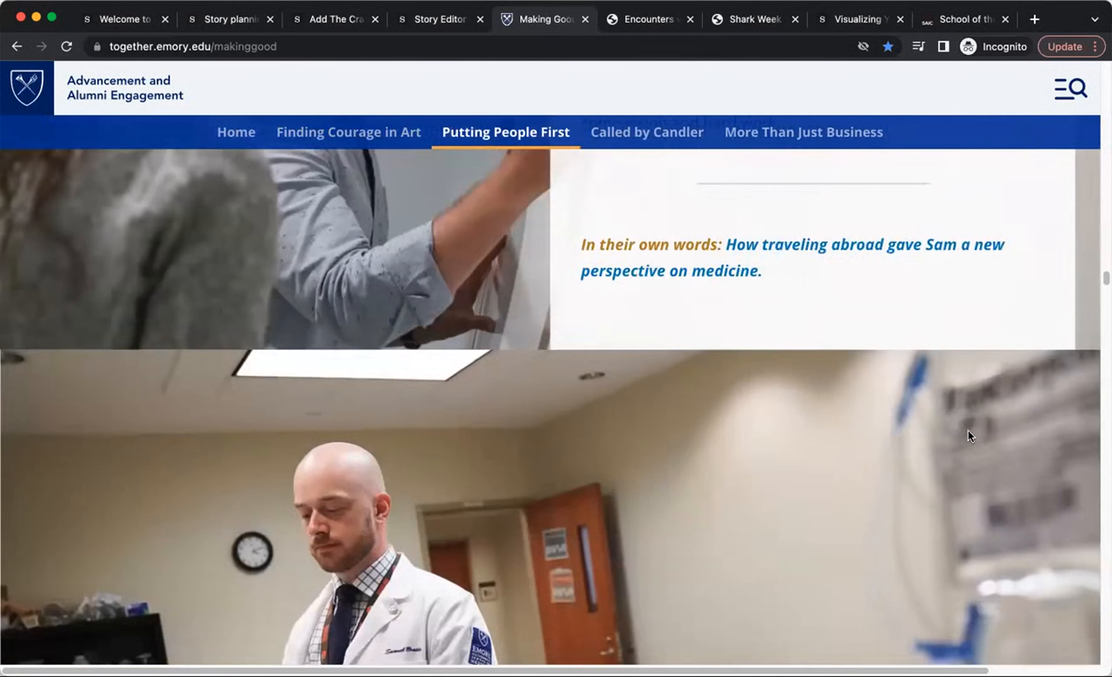
scroll(968, 432, "down", 3)
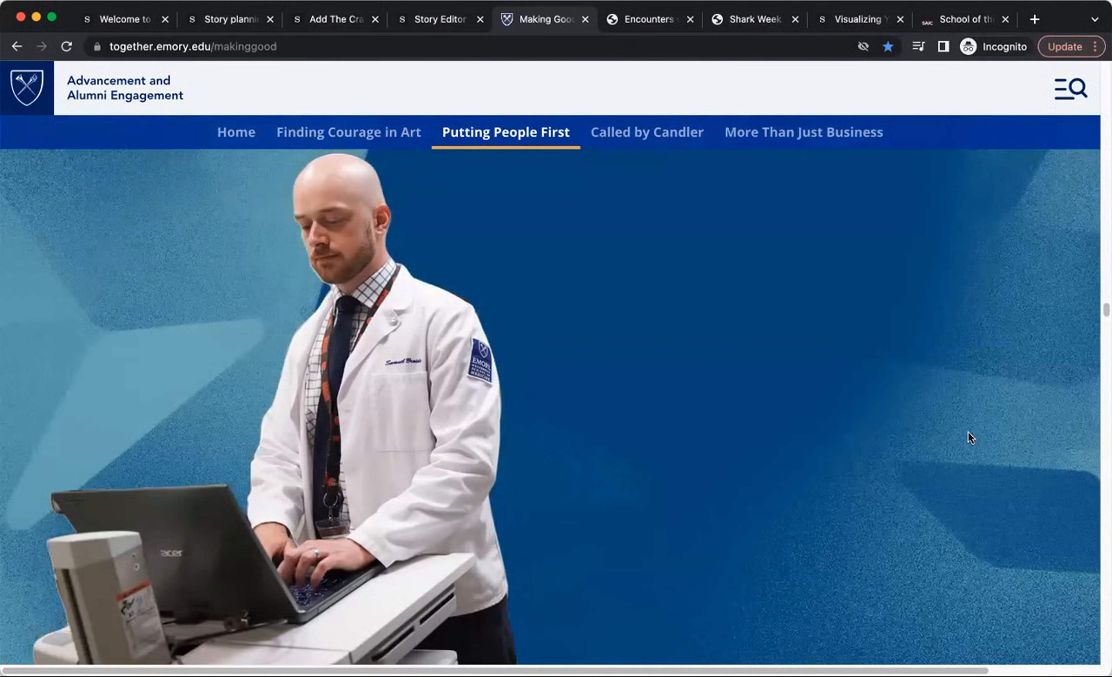
scroll(967, 431, "down", 5)
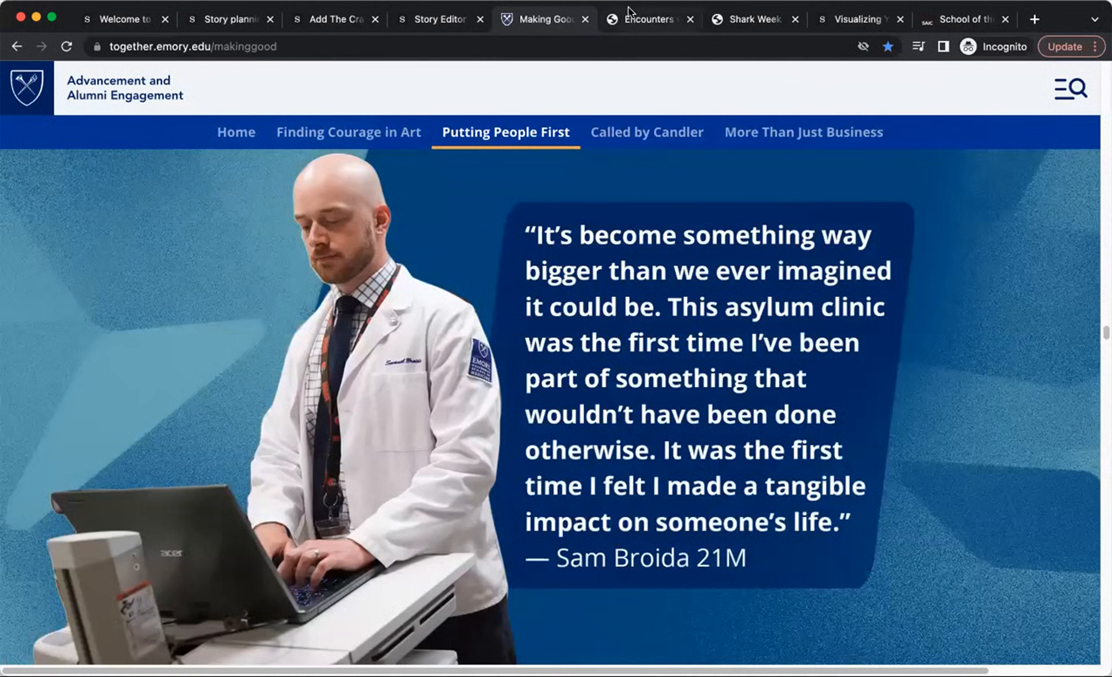
Step: Switch to the Penguin Classics example story and examine its illustrated title section and the scroll effect of the bookshelf image below it
key("ctrl+Tab")
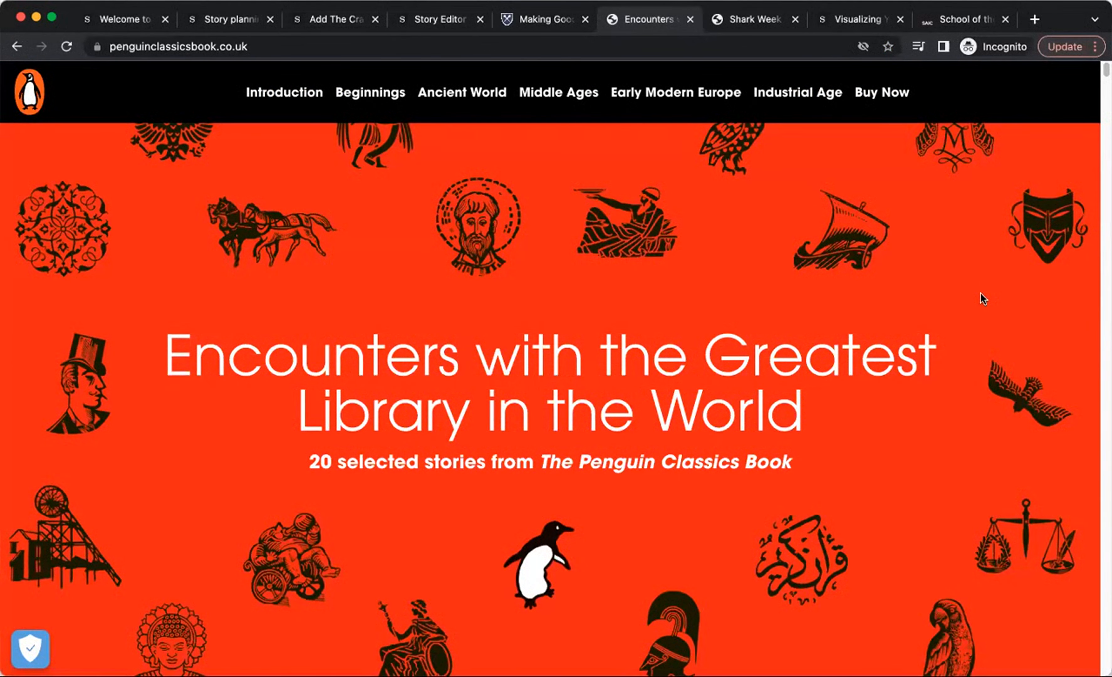
scroll(981, 293, "down", 2)
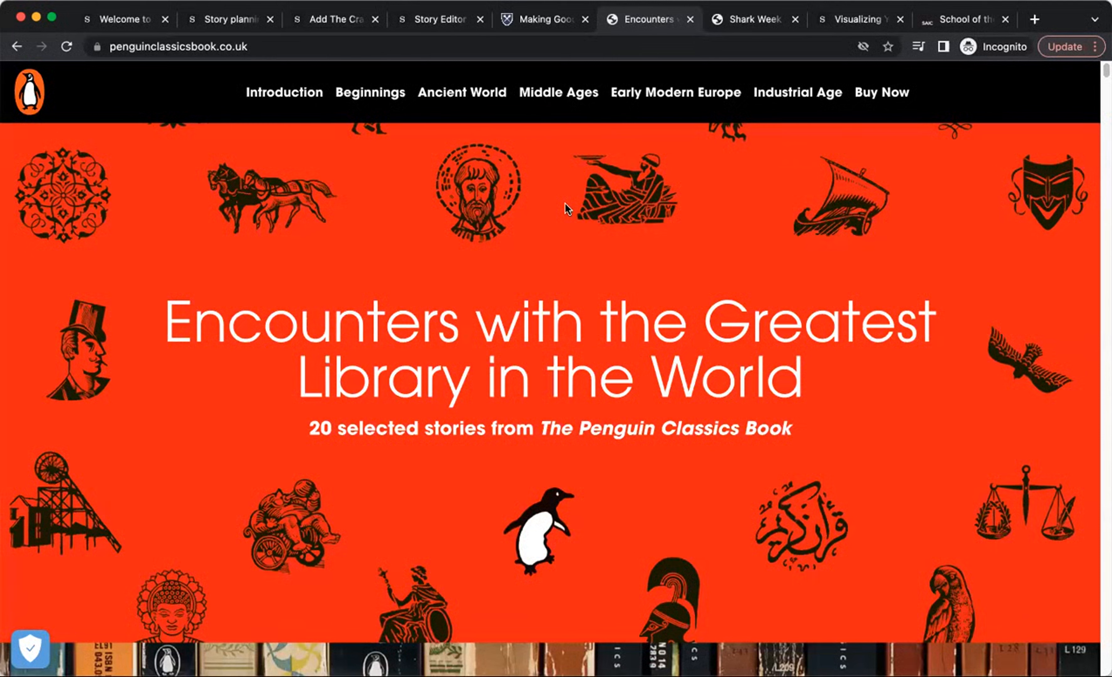
scroll(638, 189, "down", 10)
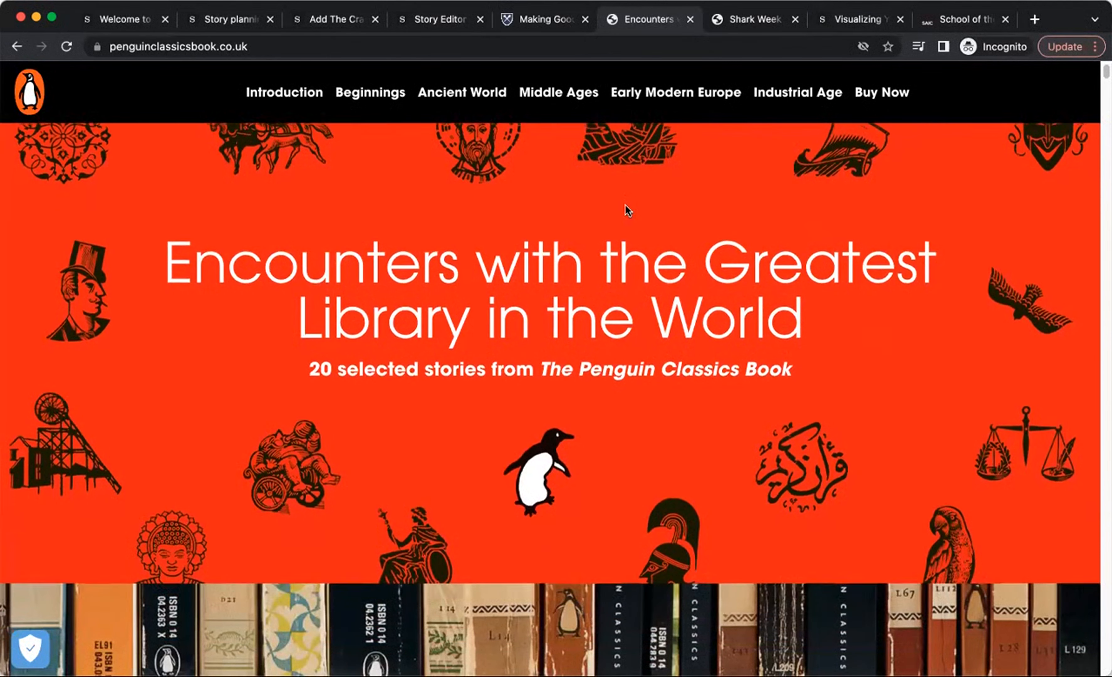
scroll(807, 278, "down", 5)
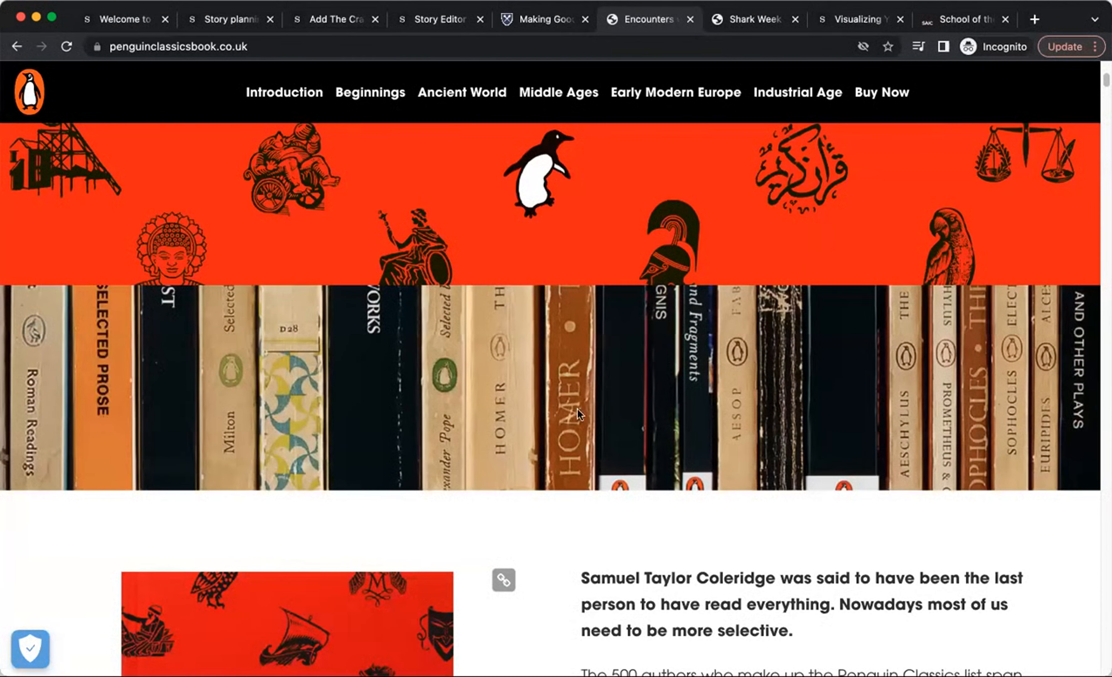
scroll(856, 397, "up", 2)
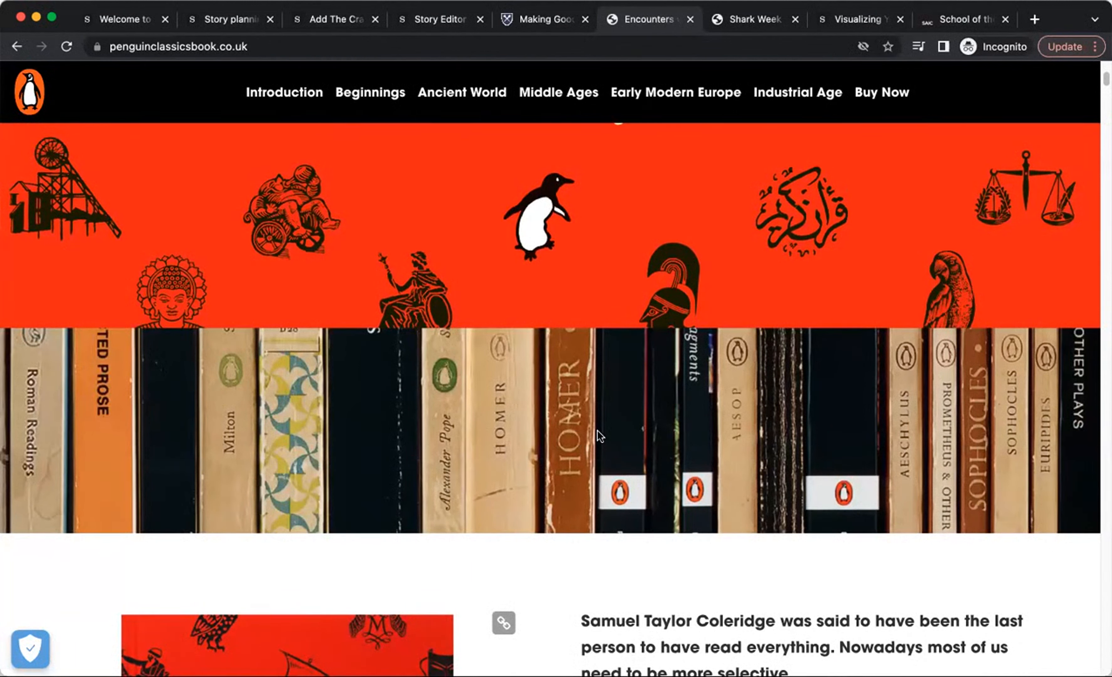
scroll(598, 429, "down", 3)
scroll(598, 427, "up", 3)
scroll(597, 420, "down", 1)
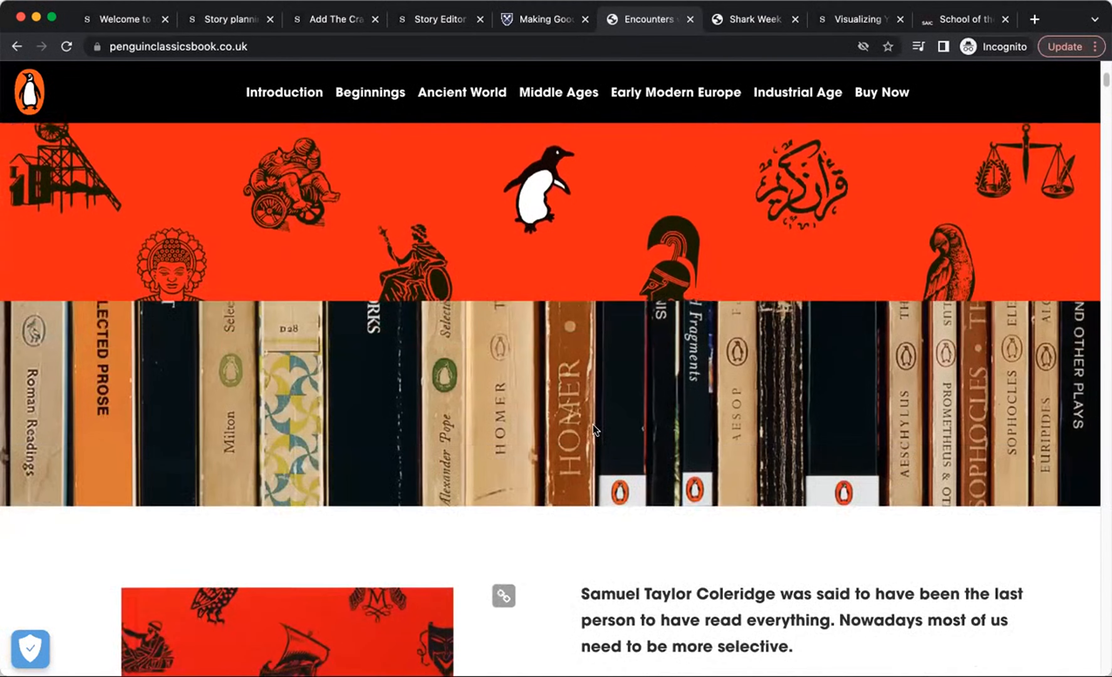
scroll(592, 425, "down", 5)
scroll(583, 426, "up", 6)
scroll(579, 423, "down", 6)
scroll(576, 424, "up", 2)
scroll(573, 428, "down", 3)
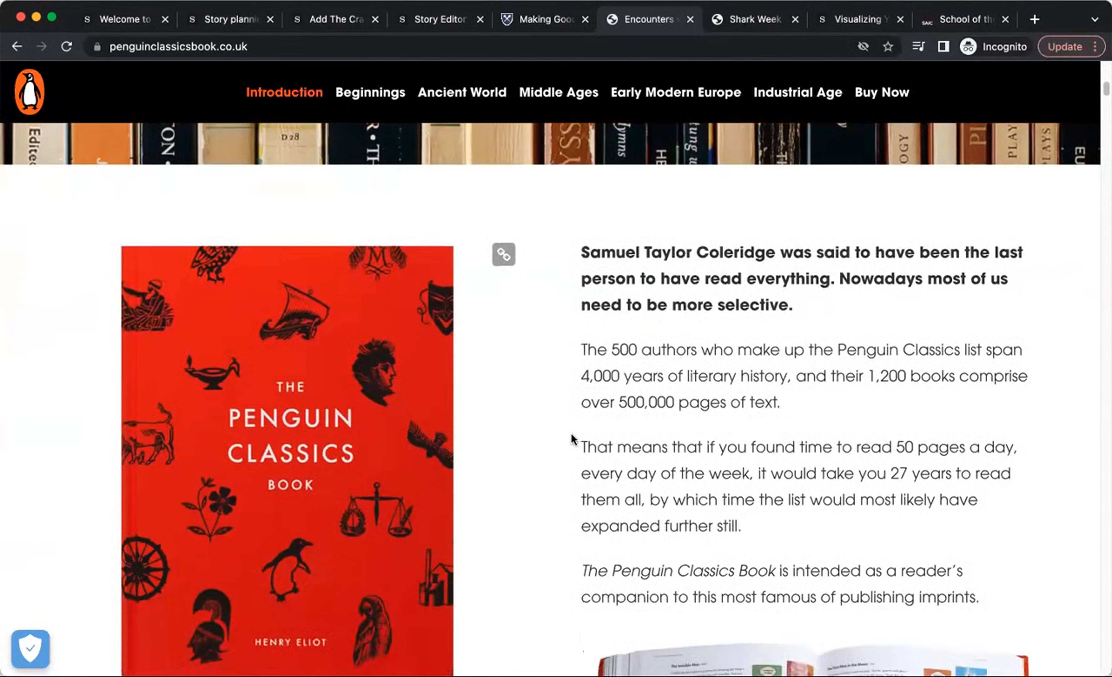
Step: Examine the Introduction section of the Penguin Classics story, including how the book images change alongside the scrolling text
scroll(570, 435, "down", 2)
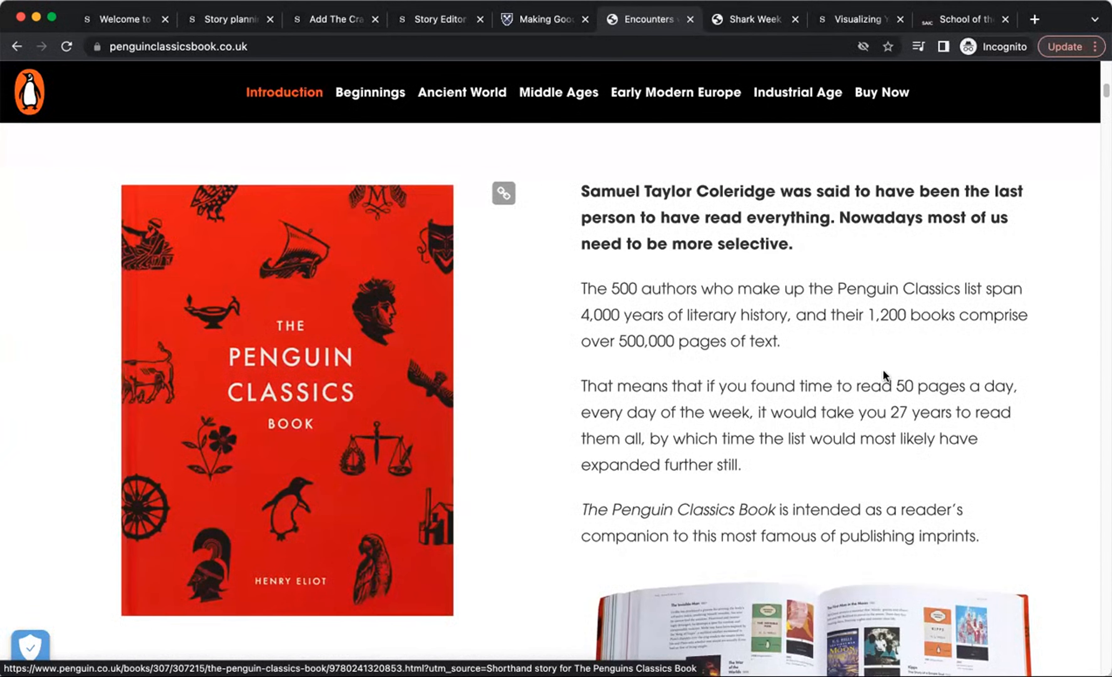
scroll(889, 369, "down", 8)
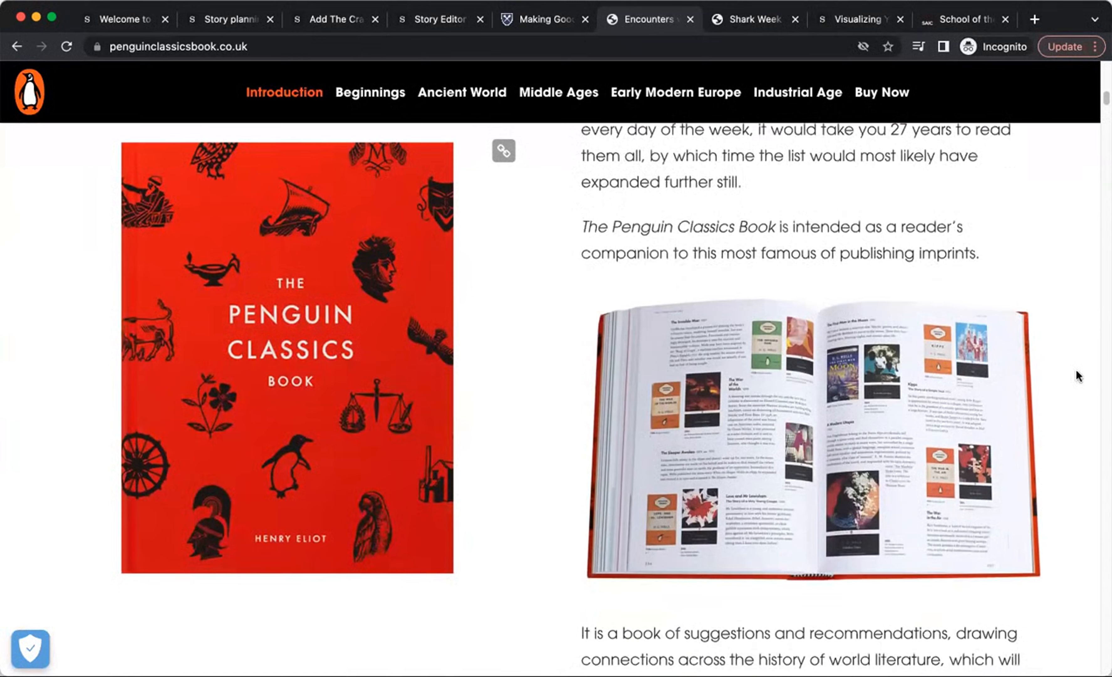
scroll(1077, 372, "down", 6)
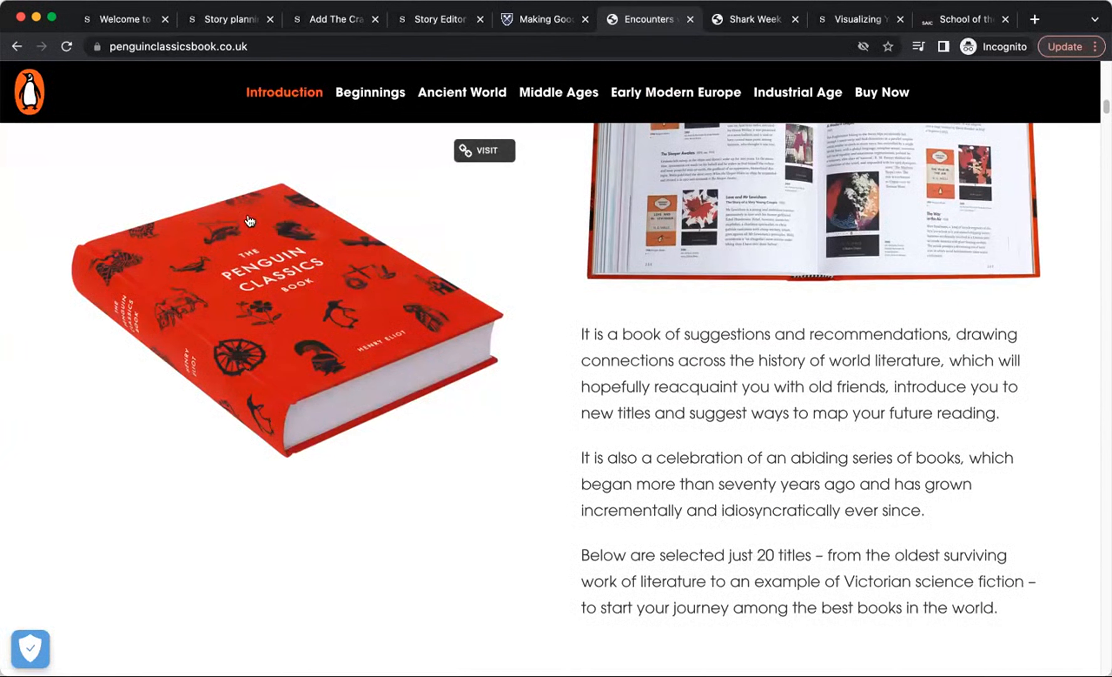
scroll(862, 389, "down", 10)
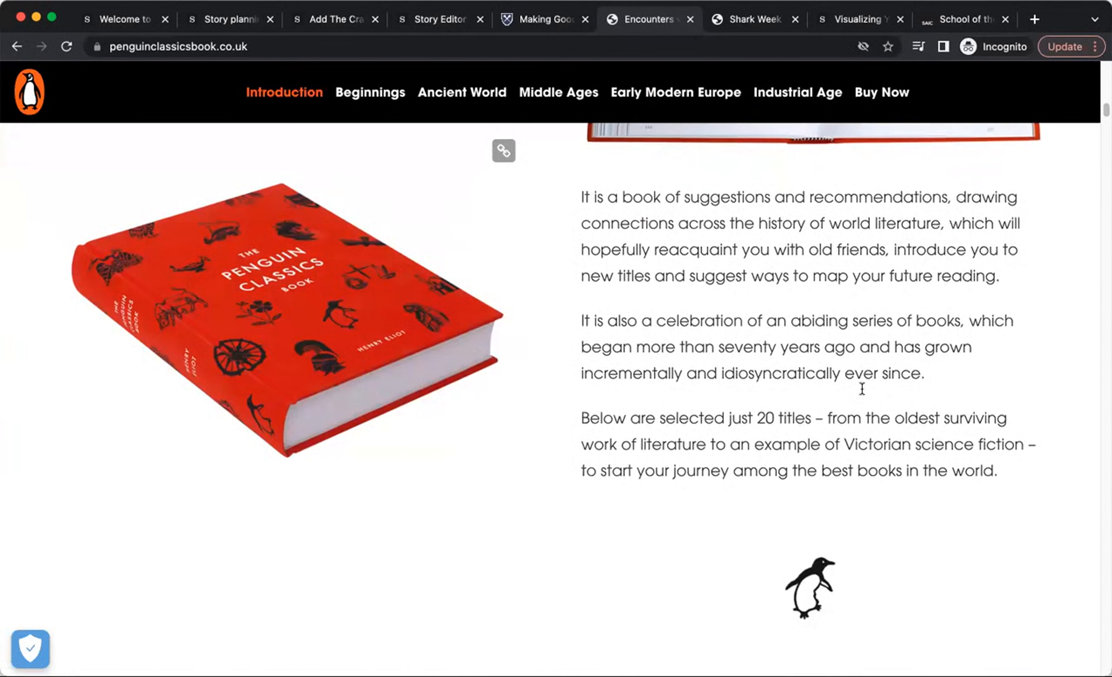
Step: Examine the Beginnings section of the Penguin Classics story, from its patterned quote banner through the changing book covers to the next banner
scroll(860, 391, "down", 10)
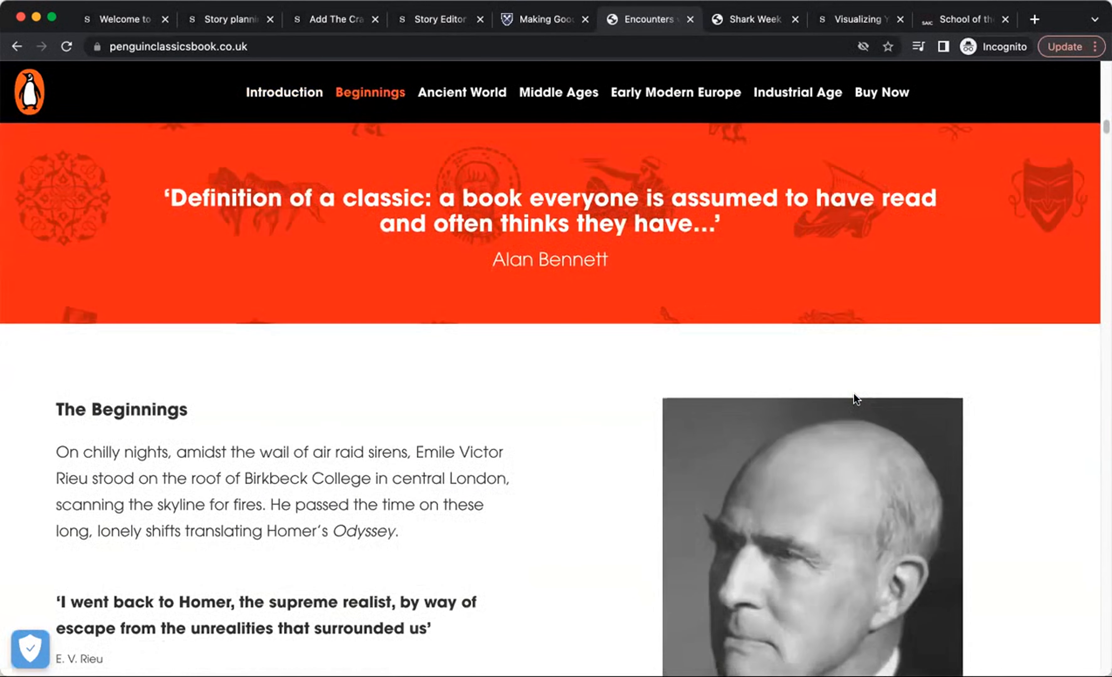
scroll(855, 395, "down", 5)
scroll(851, 396, "up", 12)
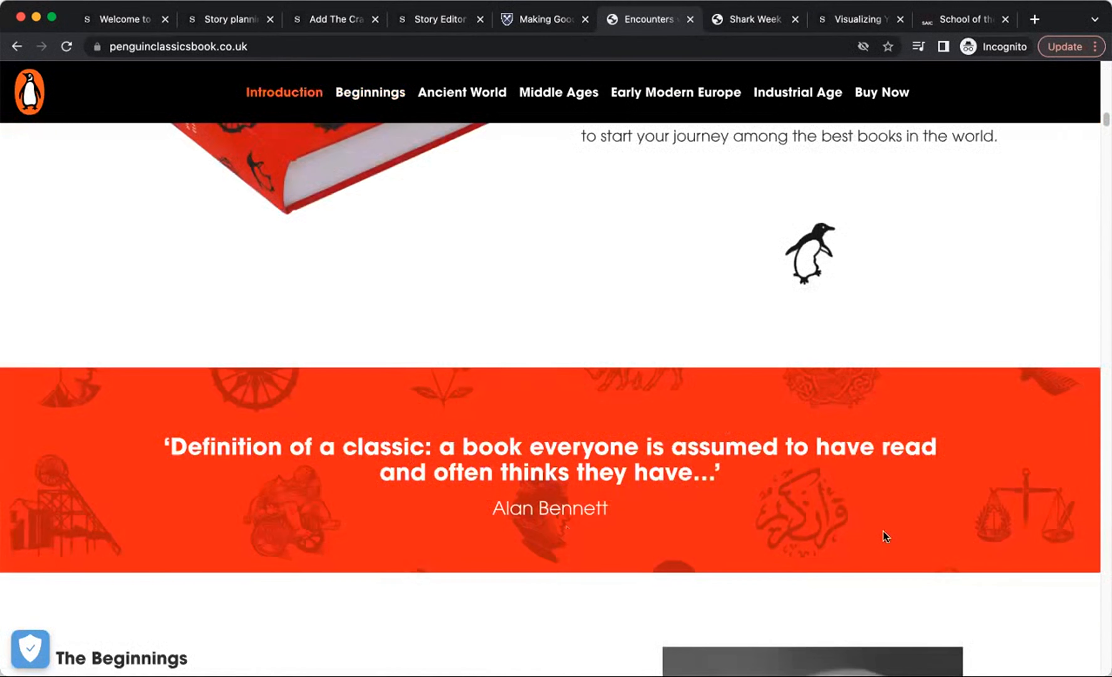
scroll(472, 526, "down", 2)
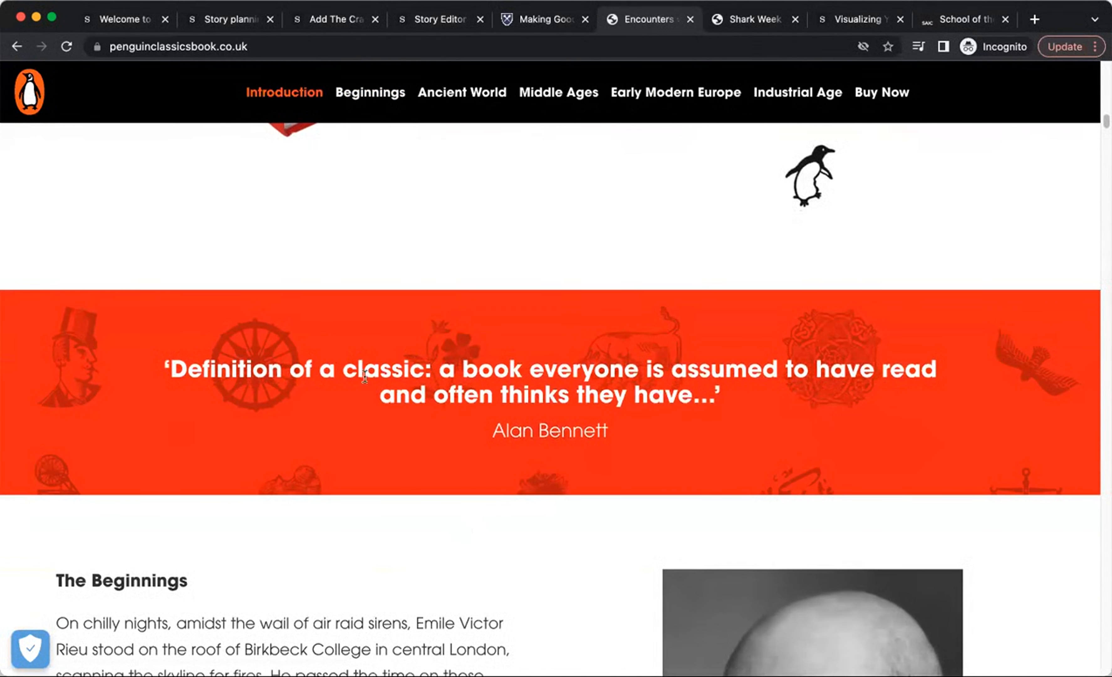
scroll(482, 515, "down", 12)
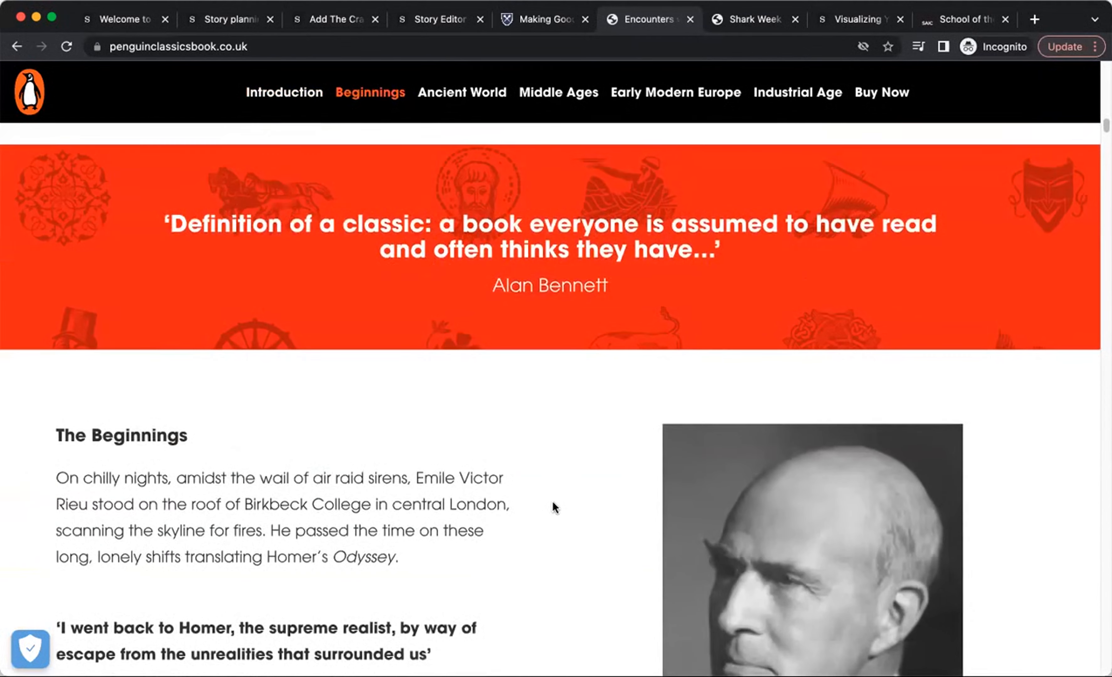
scroll(529, 499, "down", 9)
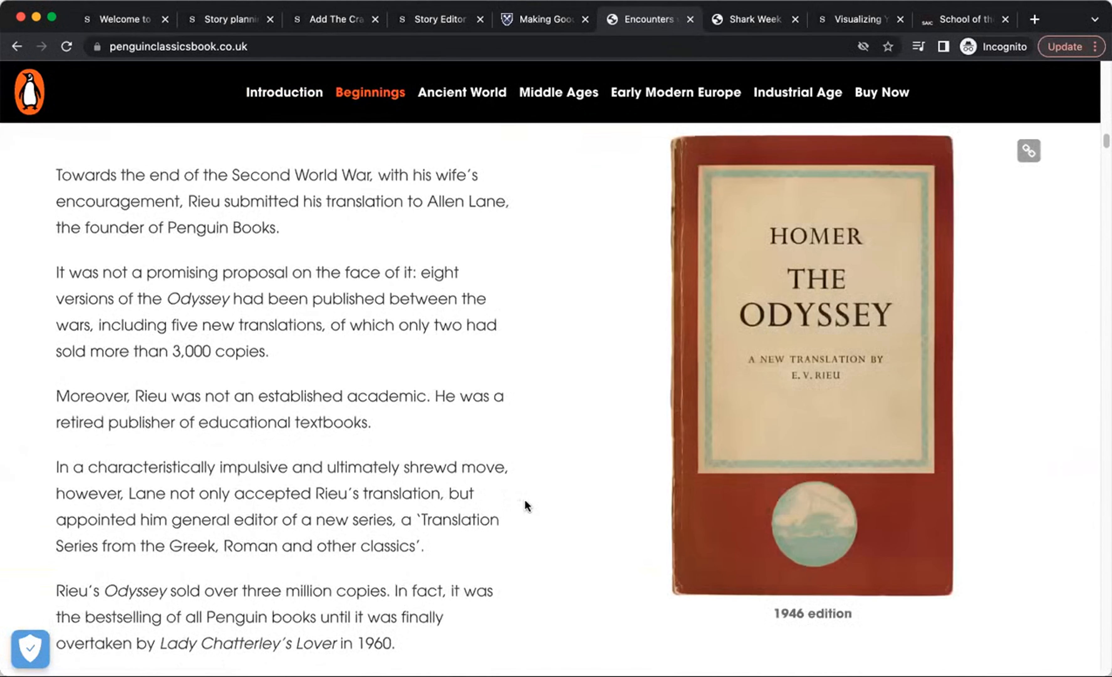
scroll(517, 506, "down", 7)
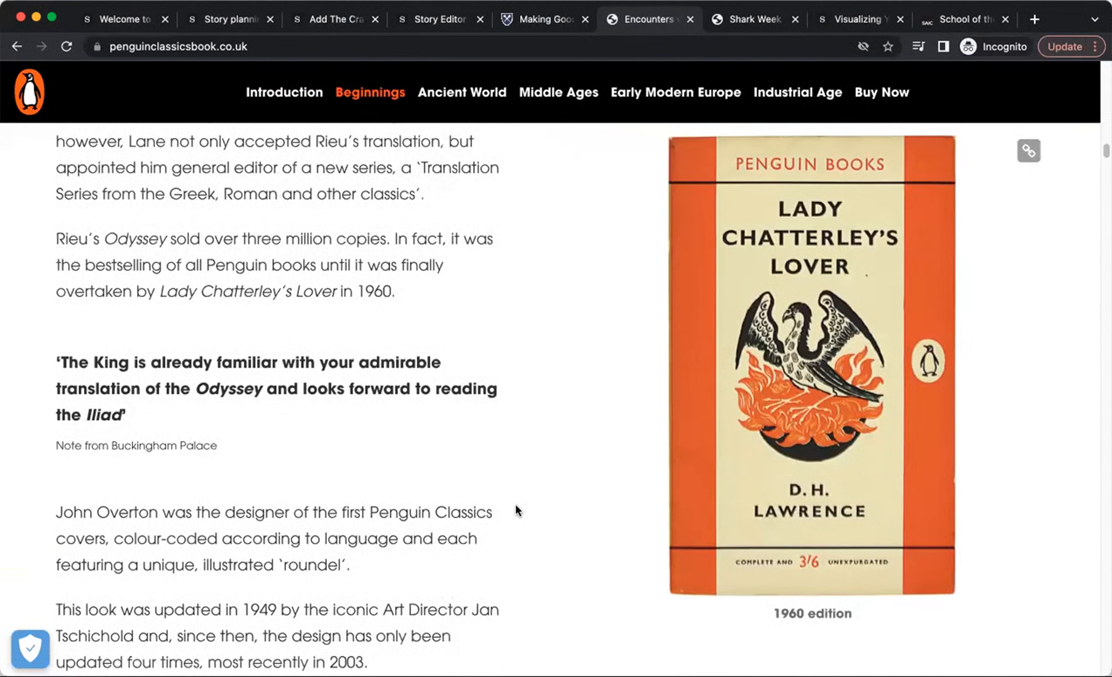
scroll(509, 509, "down", 10)
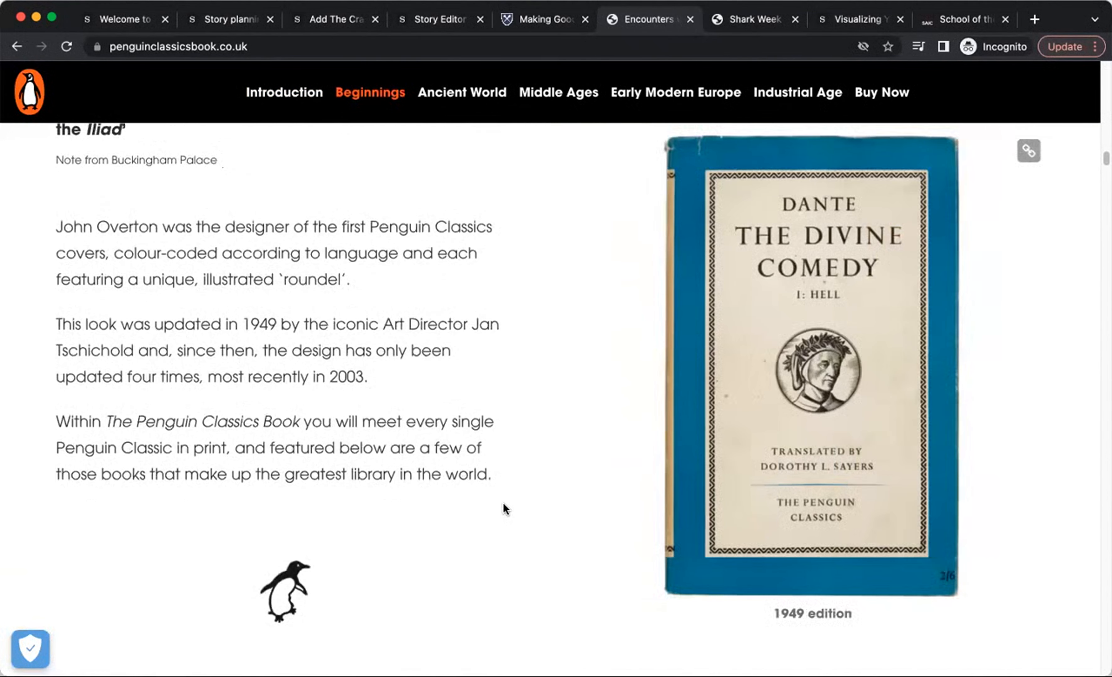
scroll(503, 507, "down", 6)
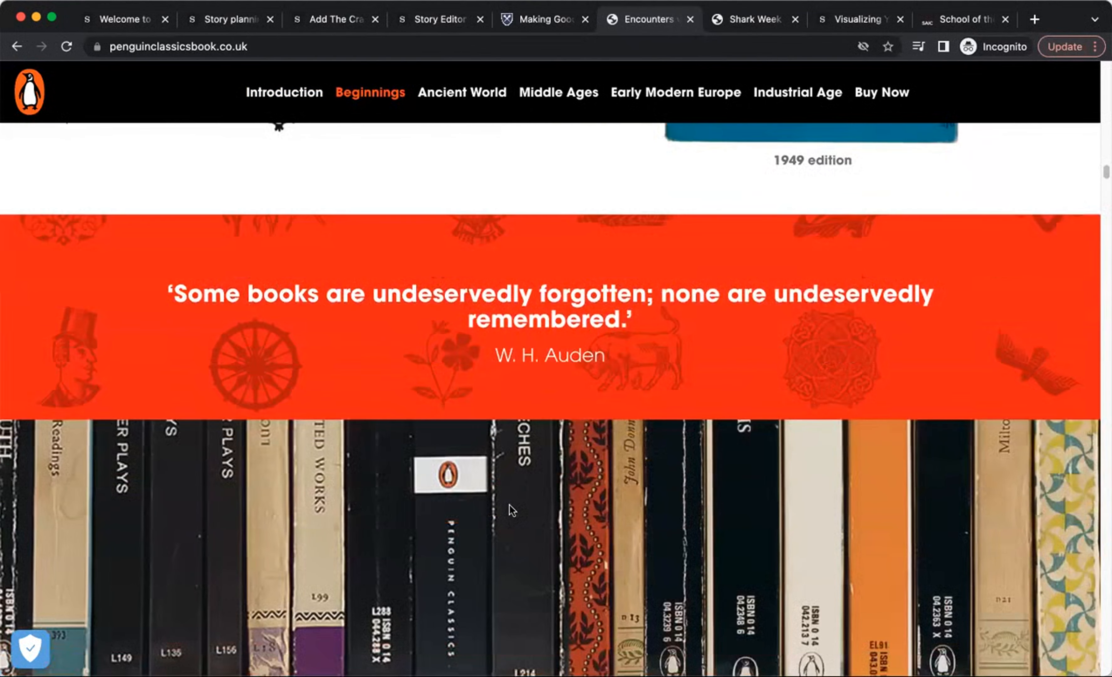
Step: Switch to Texas Sea Grant's Shark Week 2022 story and view it from the title section to the Get to Know Your Shark introduction
left_click(746, 24)
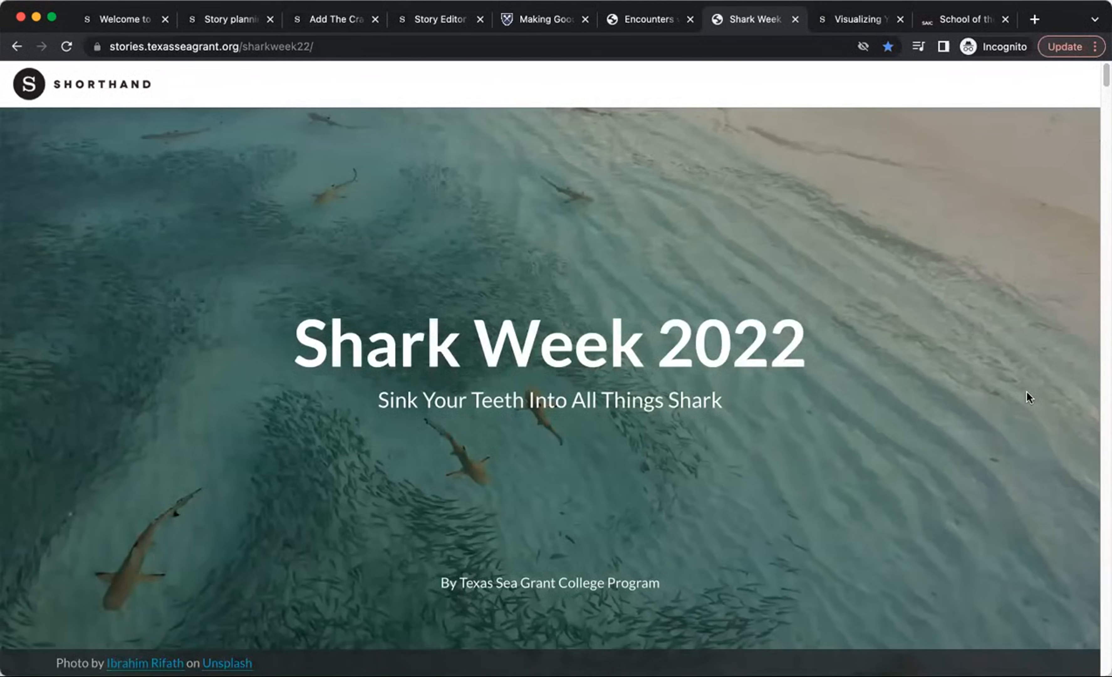
scroll(980, 319, "down", 7)
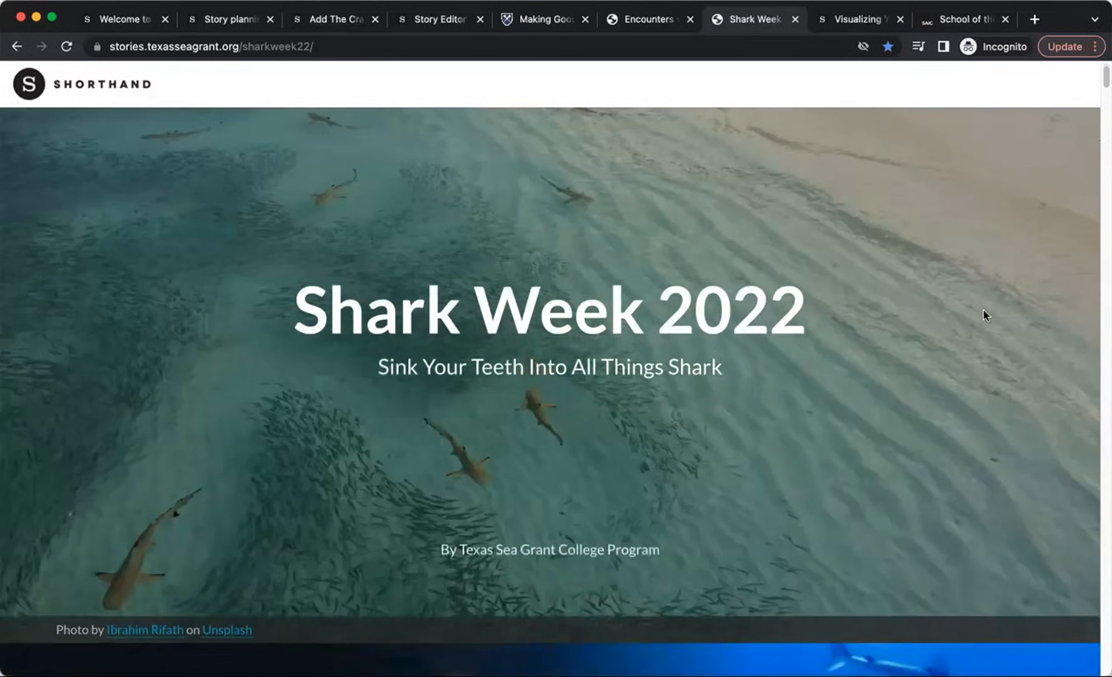
scroll(953, 325, "down", 20)
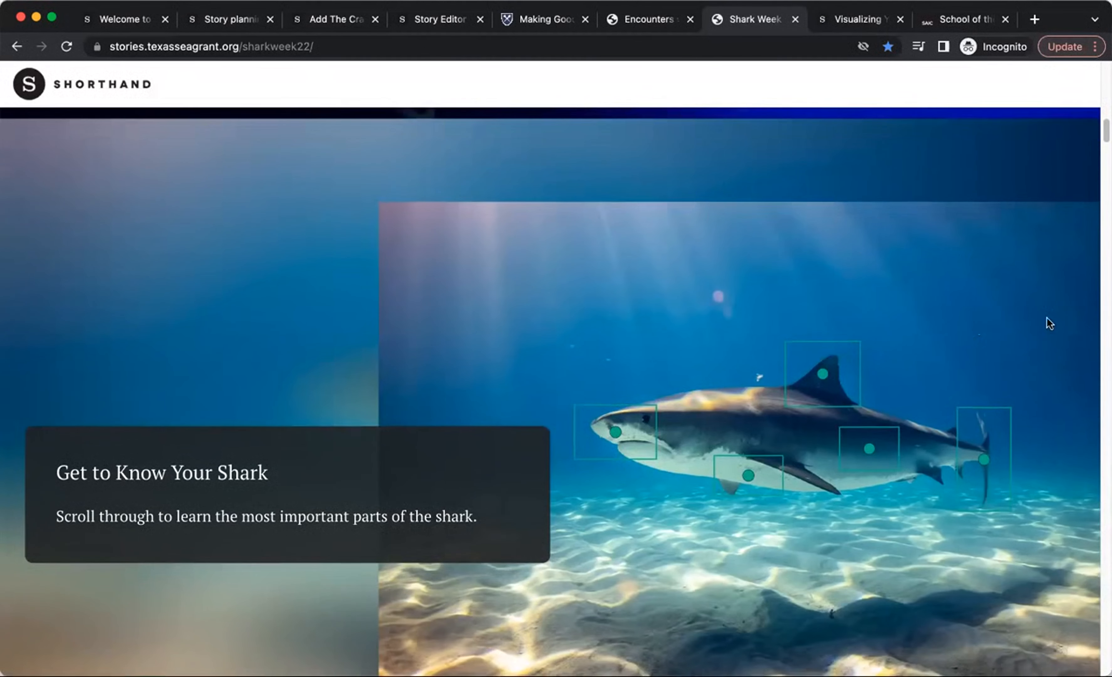
scroll(1070, 323, "down", 5)
scroll(1070, 326, "down", 5)
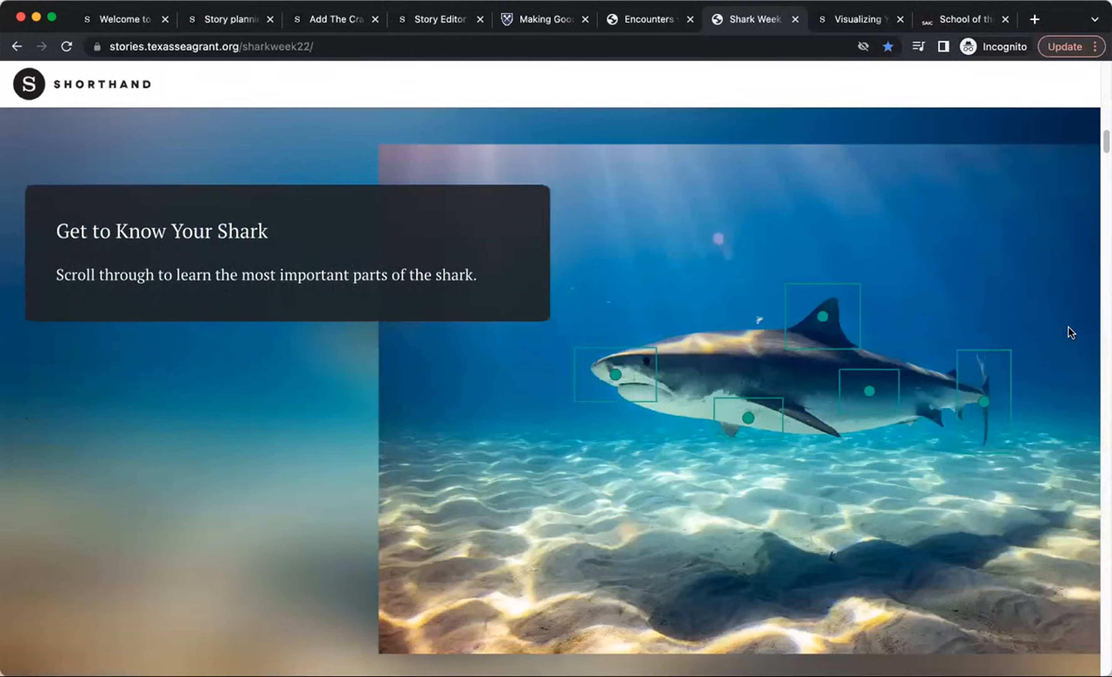
Step: Examine the zooming shark image and its anatomy captions, from Dorsal Fin through Gill Slits and Dermal Denticles to Caudal Fin
scroll(1067, 333, "down", 10)
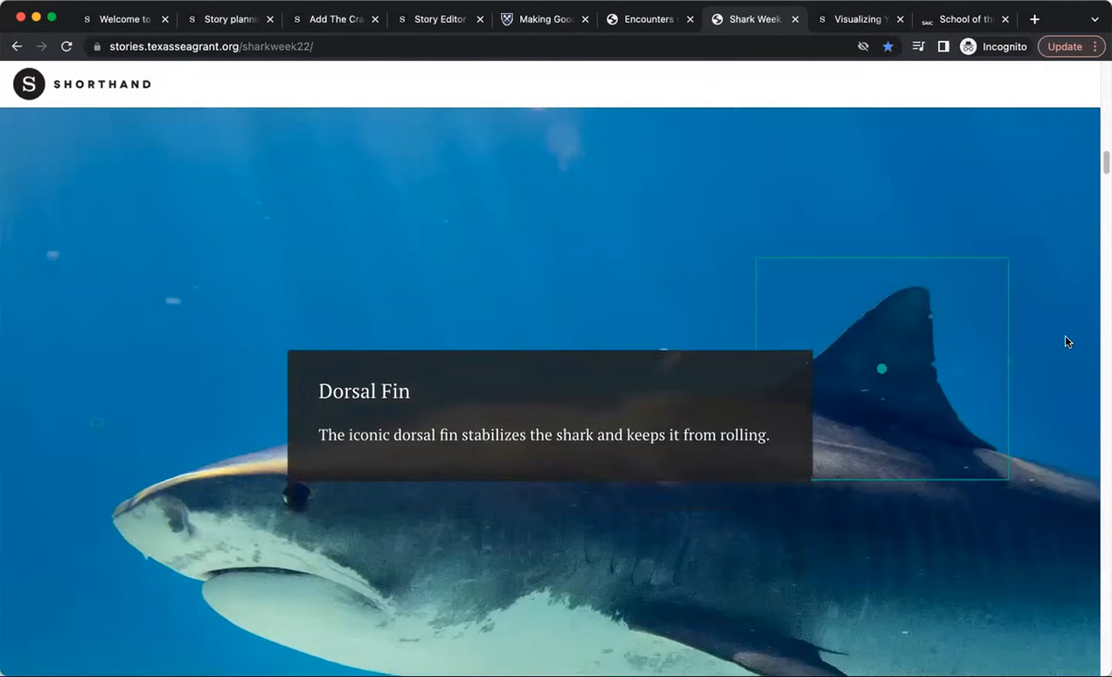
scroll(1062, 346, "down", 8)
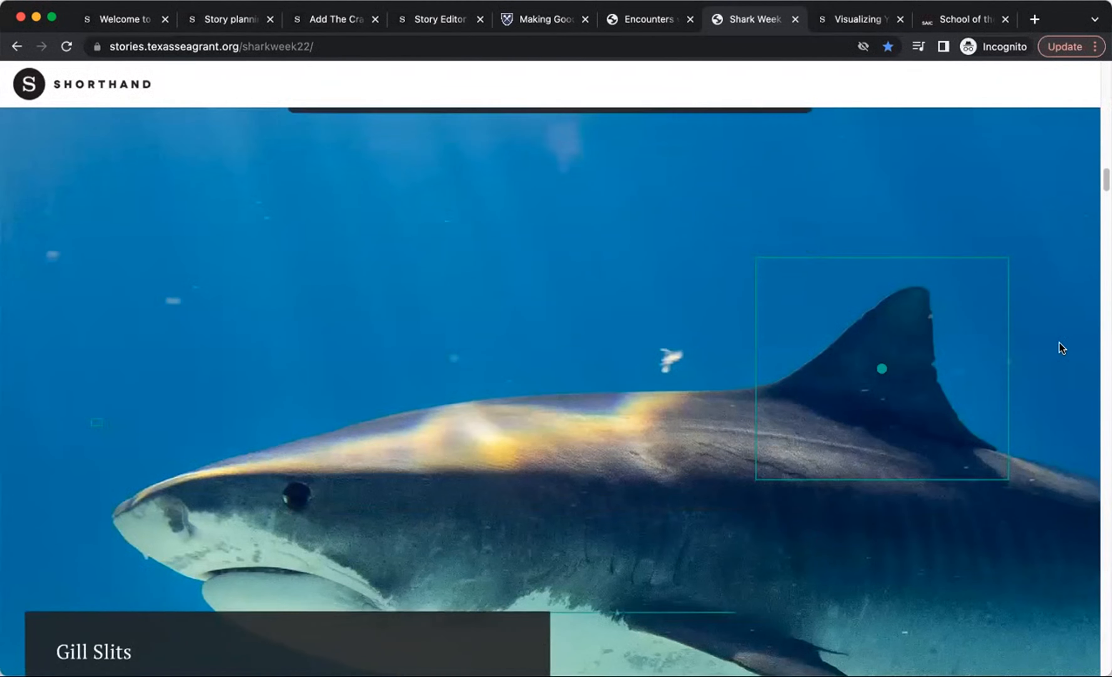
scroll(1055, 348, "down", 8)
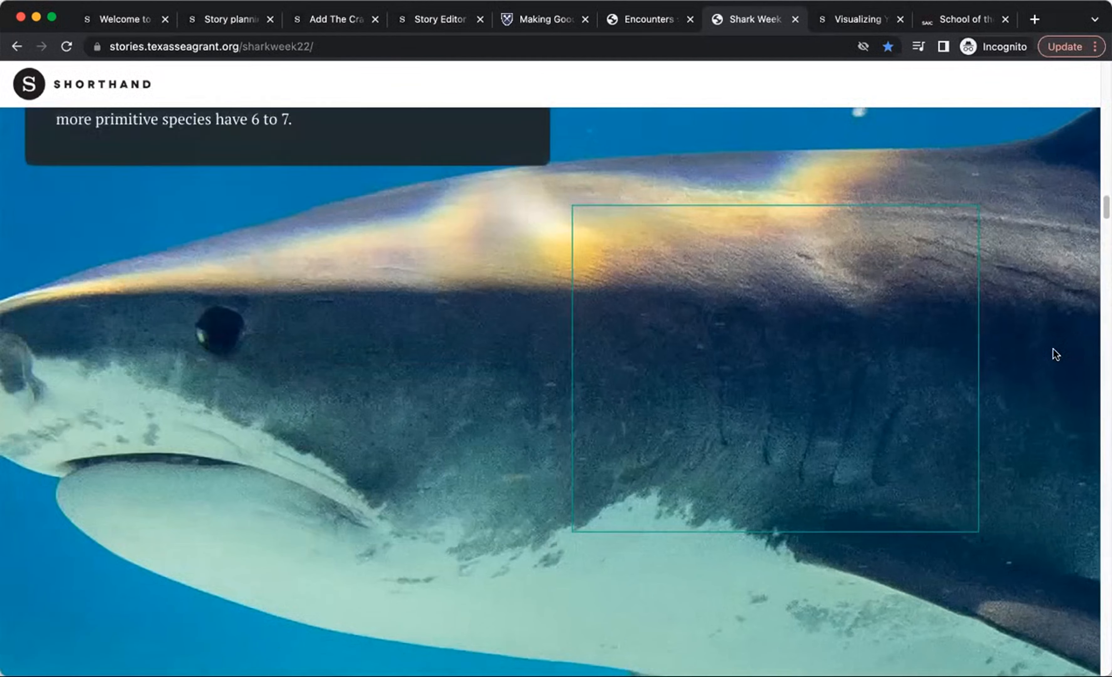
scroll(1048, 351, "down", 8)
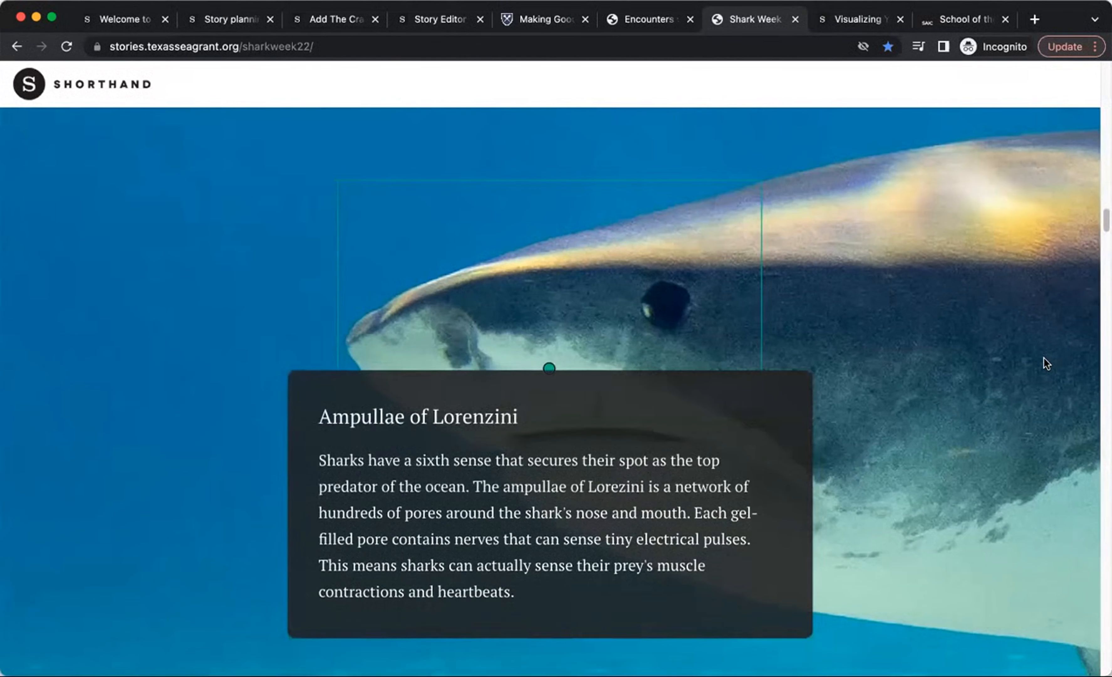
scroll(1020, 387, "down", 8)
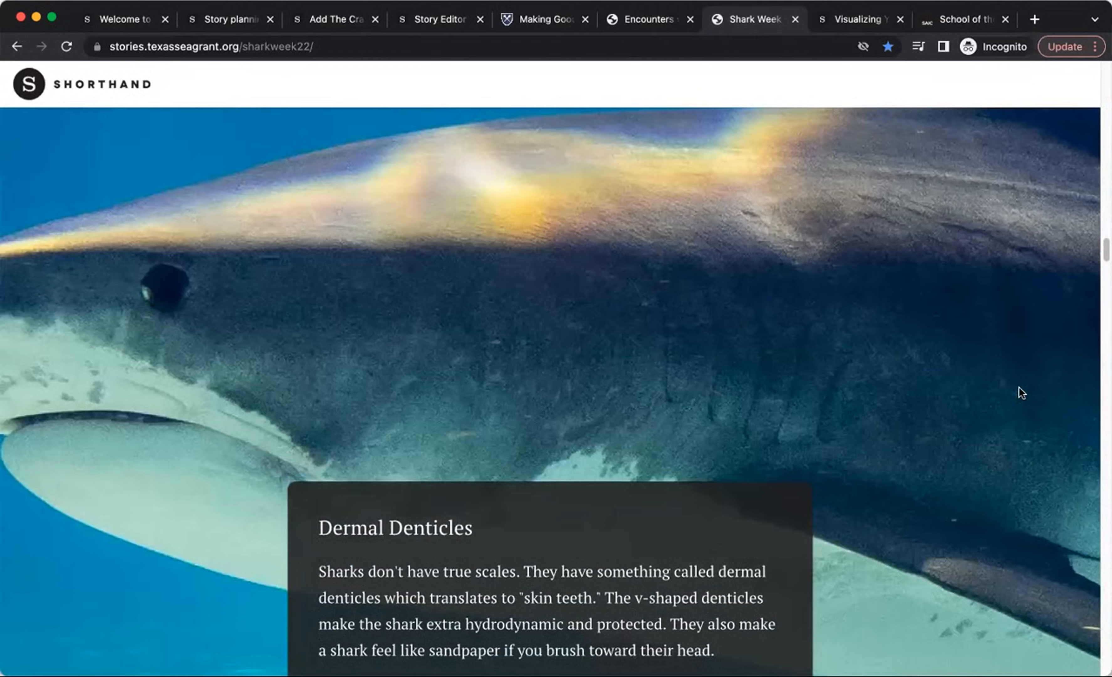
scroll(1010, 397, "down", 8)
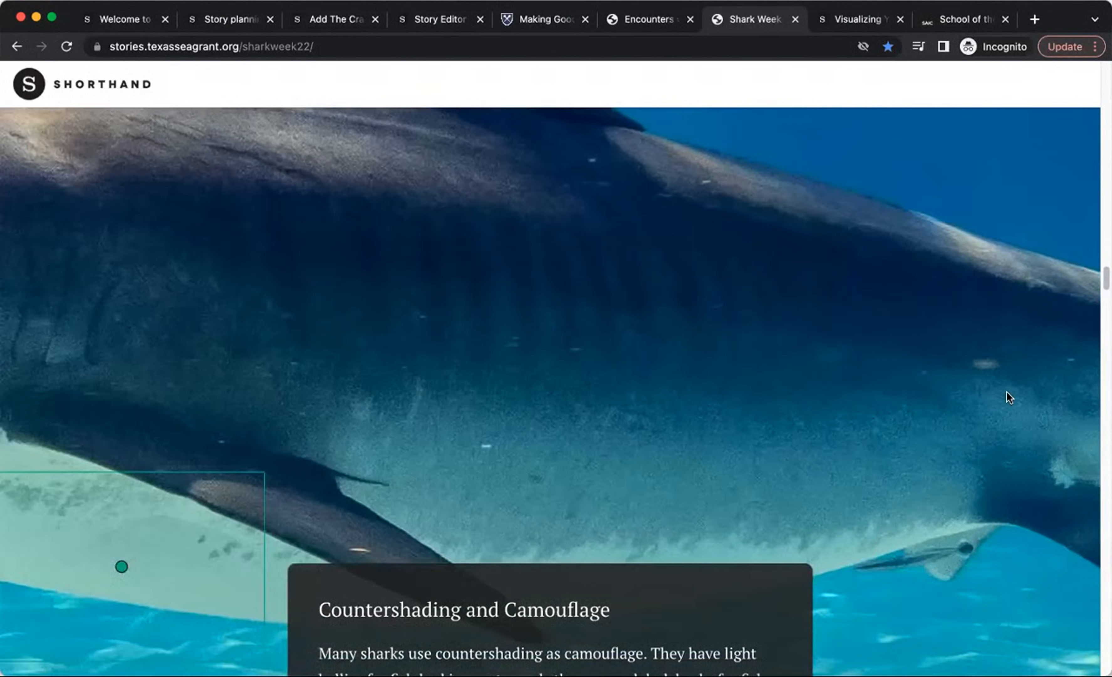
scroll(1001, 395, "down", 8)
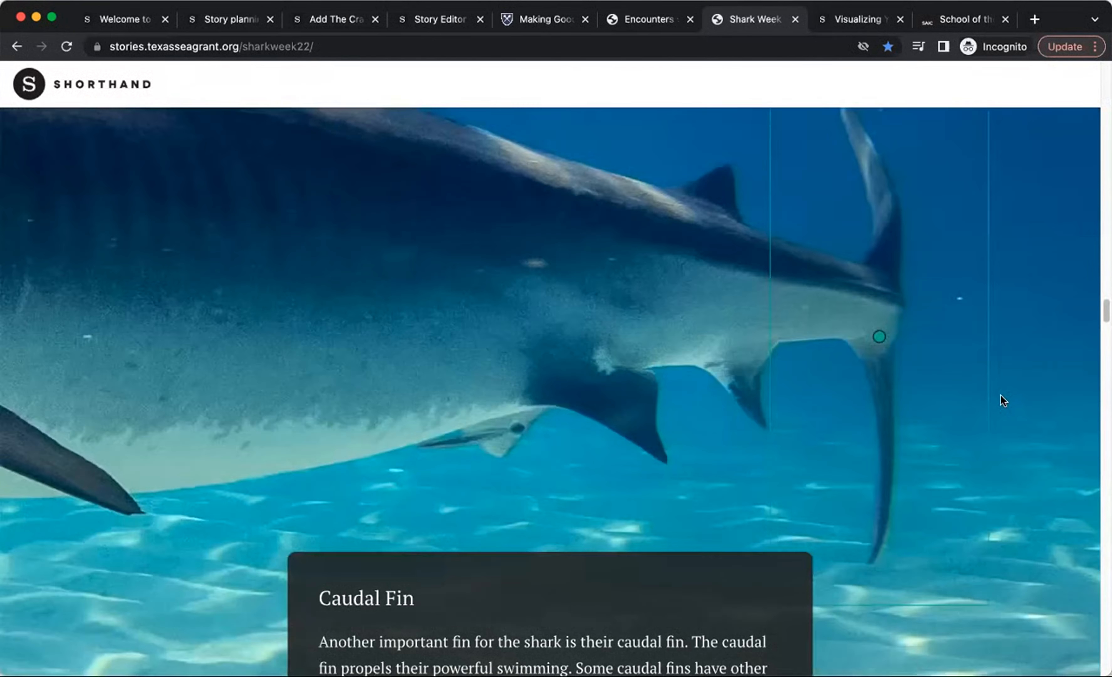
Step: Examine the One Big Sharky Family section's card grid, looking at the Carchariniformes and Heterodontiformes cards with their images and captions
scroll(993, 407, "down", 8)
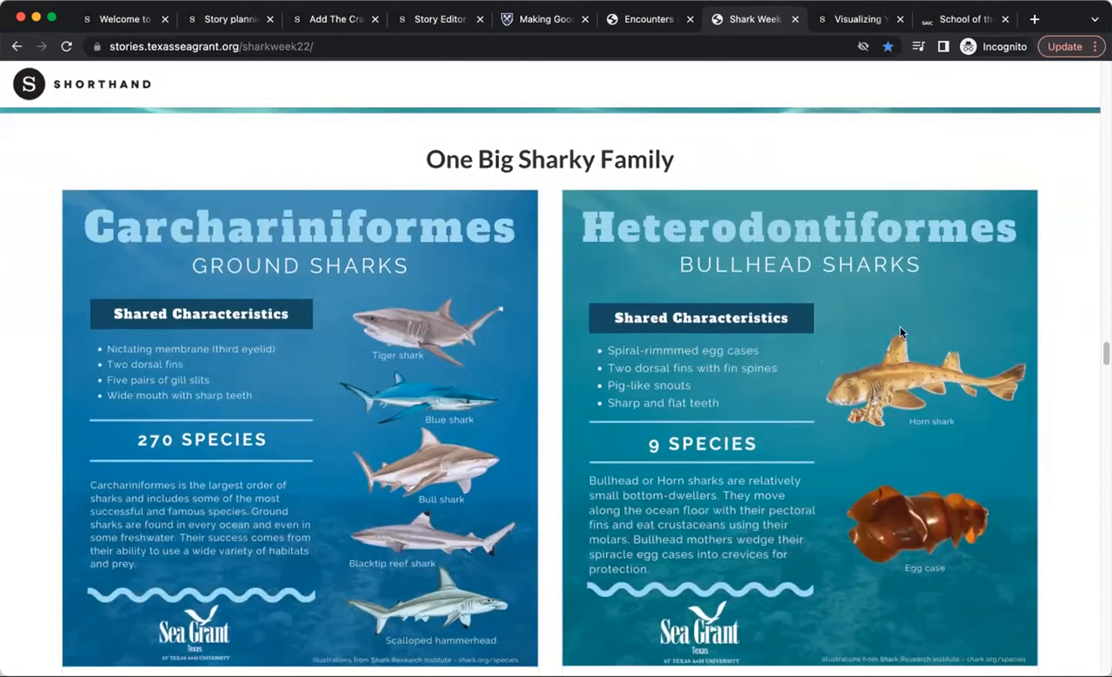
scroll(1044, 296, "down", 1)
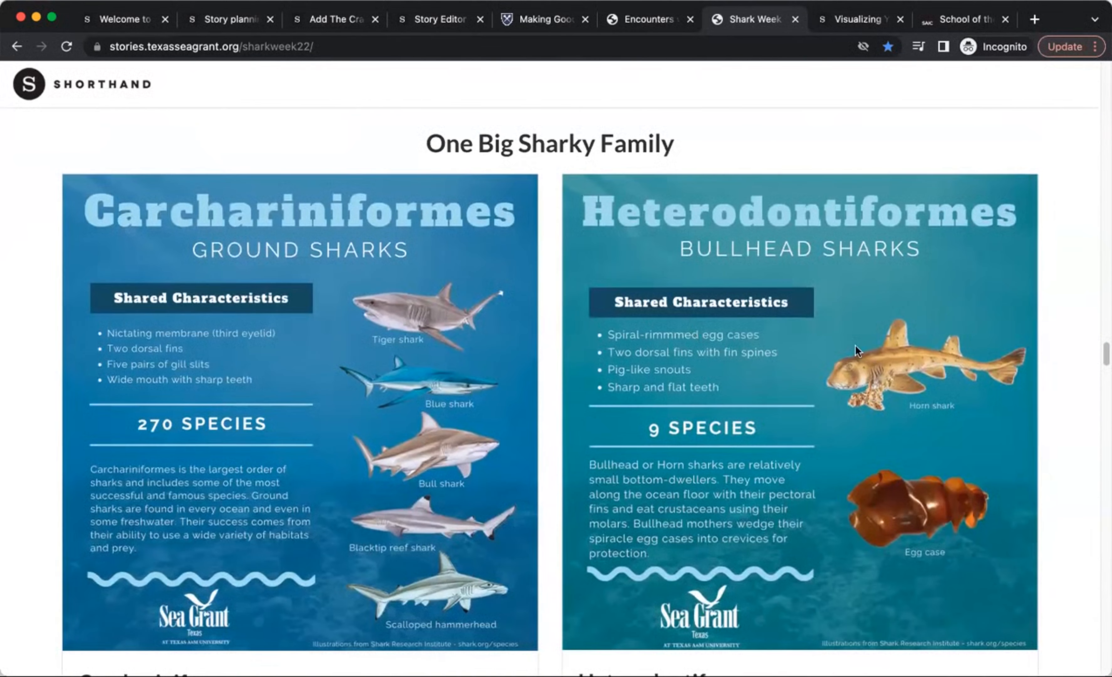
scroll(755, 291, "down", 5)
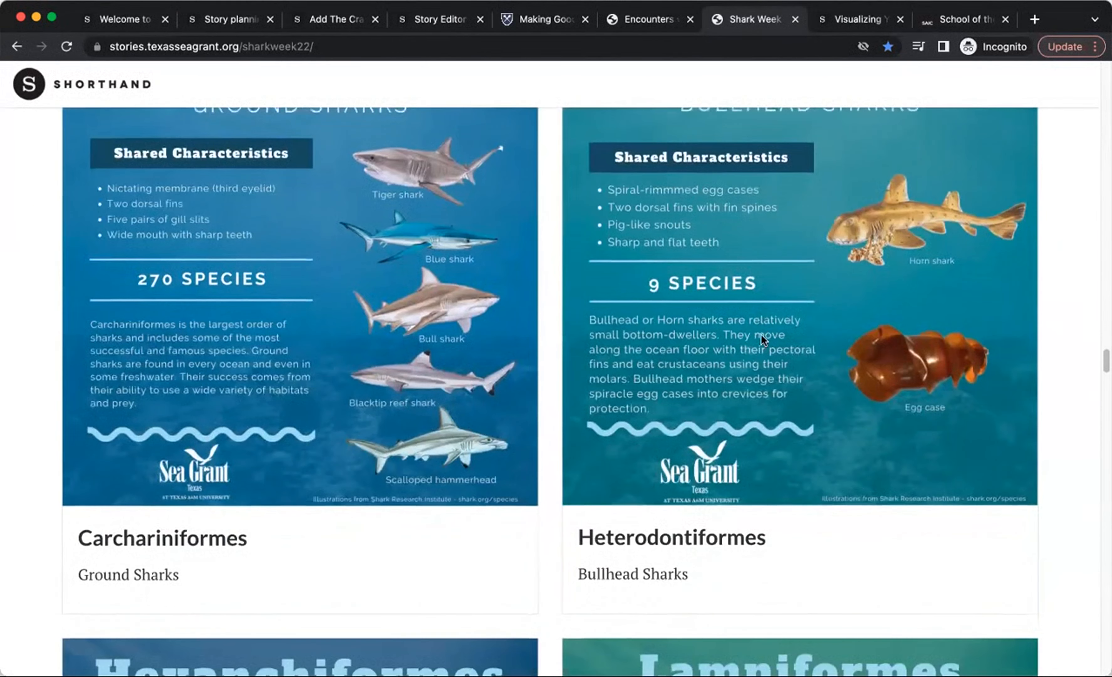
scroll(894, 316, "down", 2)
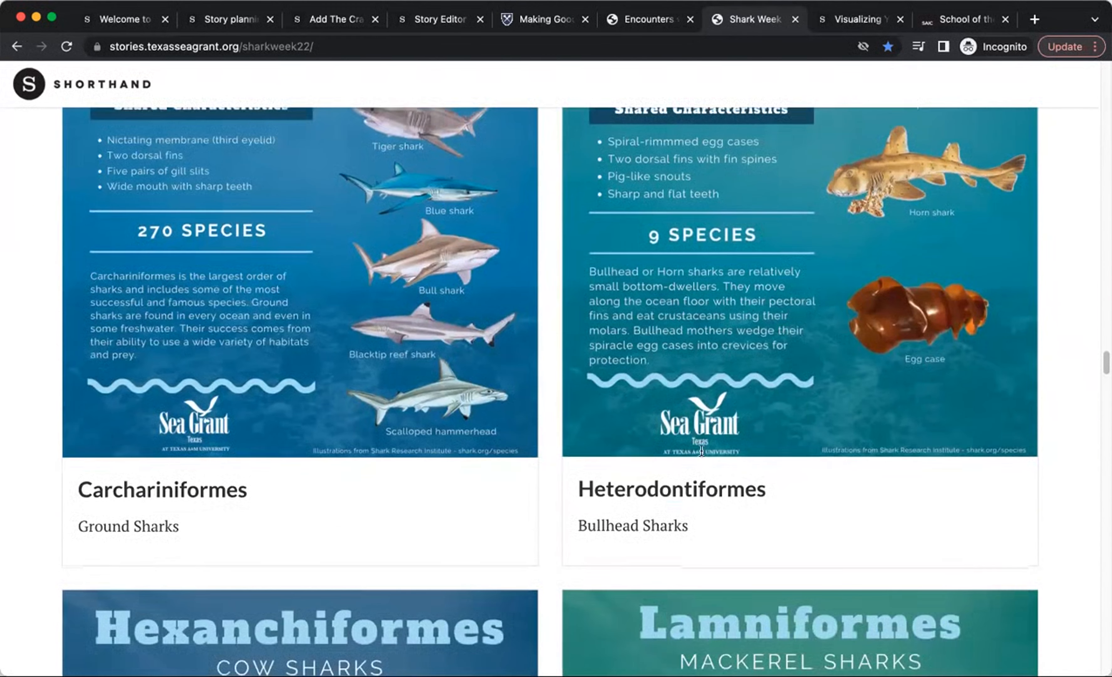
double_click(588, 492)
left_click(947, 515)
scroll(982, 406, "down", 2)
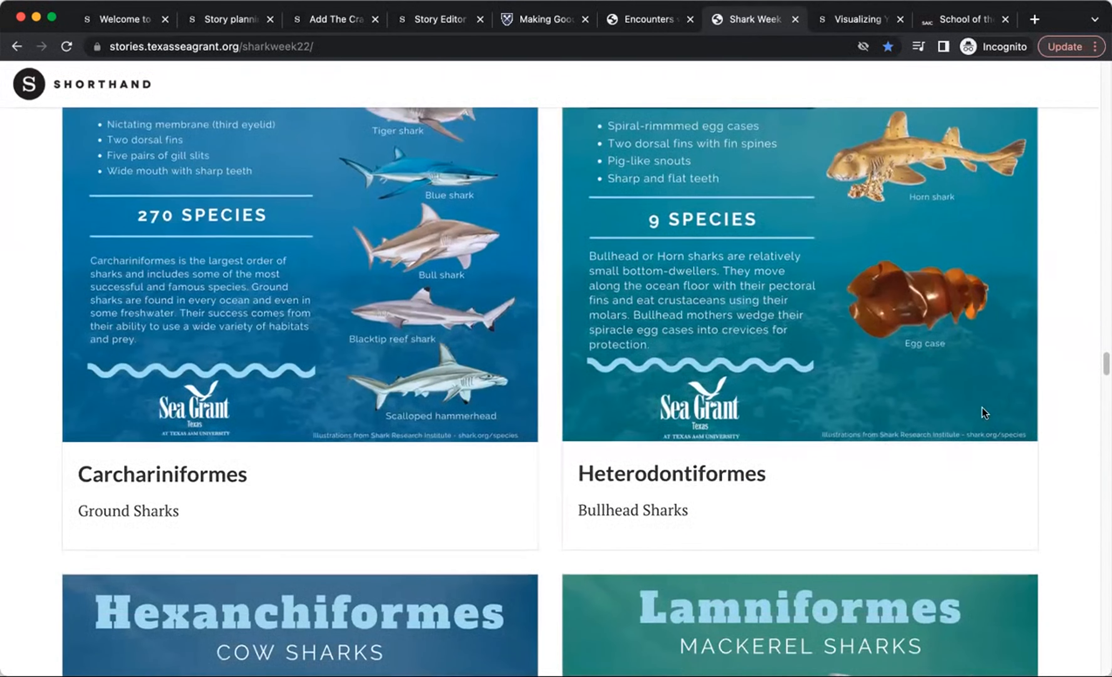
Step: Examine the remaining shark order cards, from Hexanchiformes and Lamniformes through to Squaliformes and Squatiniformes
scroll(944, 446, "down", 10)
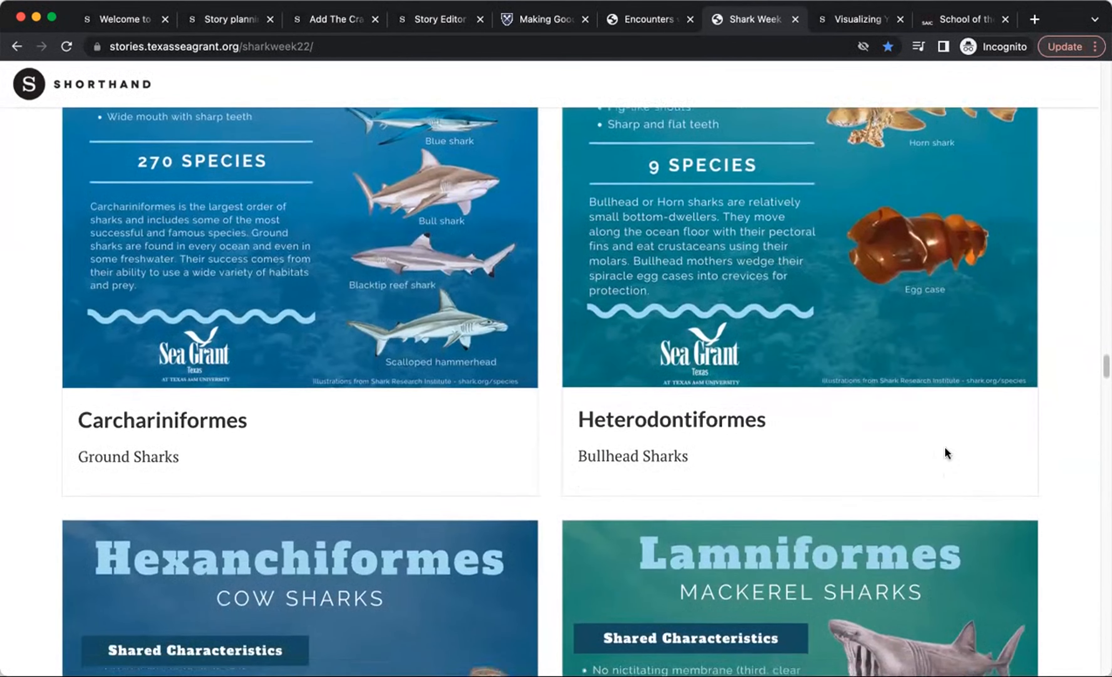
scroll(1051, 436, "down", 15)
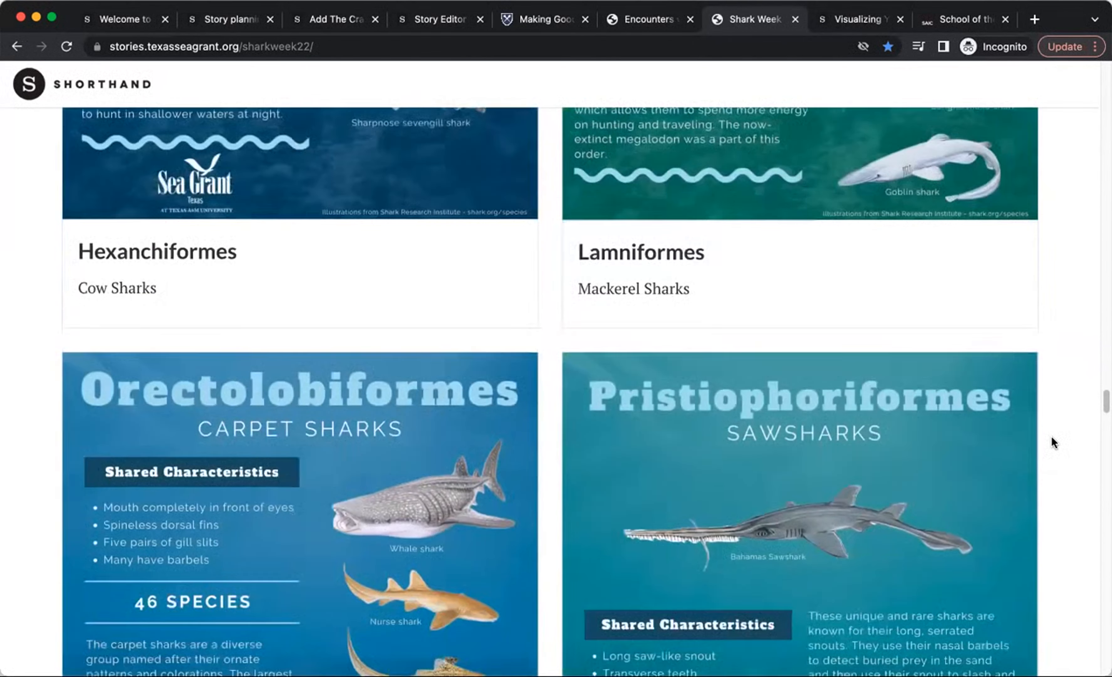
scroll(1044, 447, "down", 15)
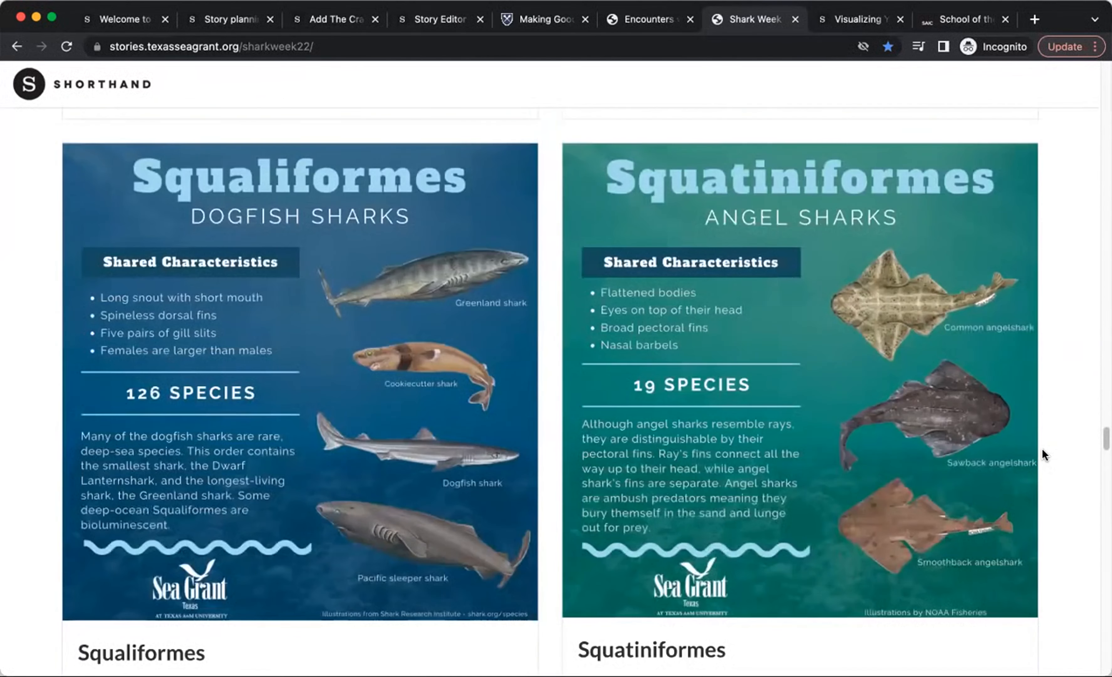
scroll(1026, 456, "down", 5)
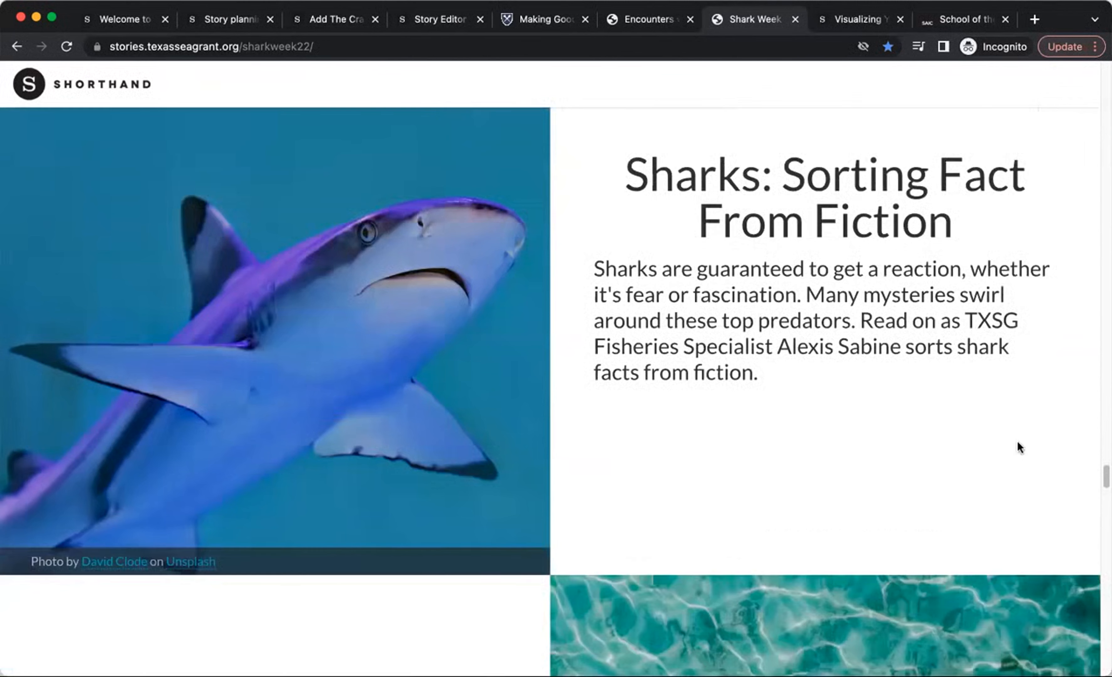
Step: Examine the Sharks: Sorting Fact From Fiction section, following its alternating images and text from the introduction through fiction item 5
scroll(1018, 448, "up", 4)
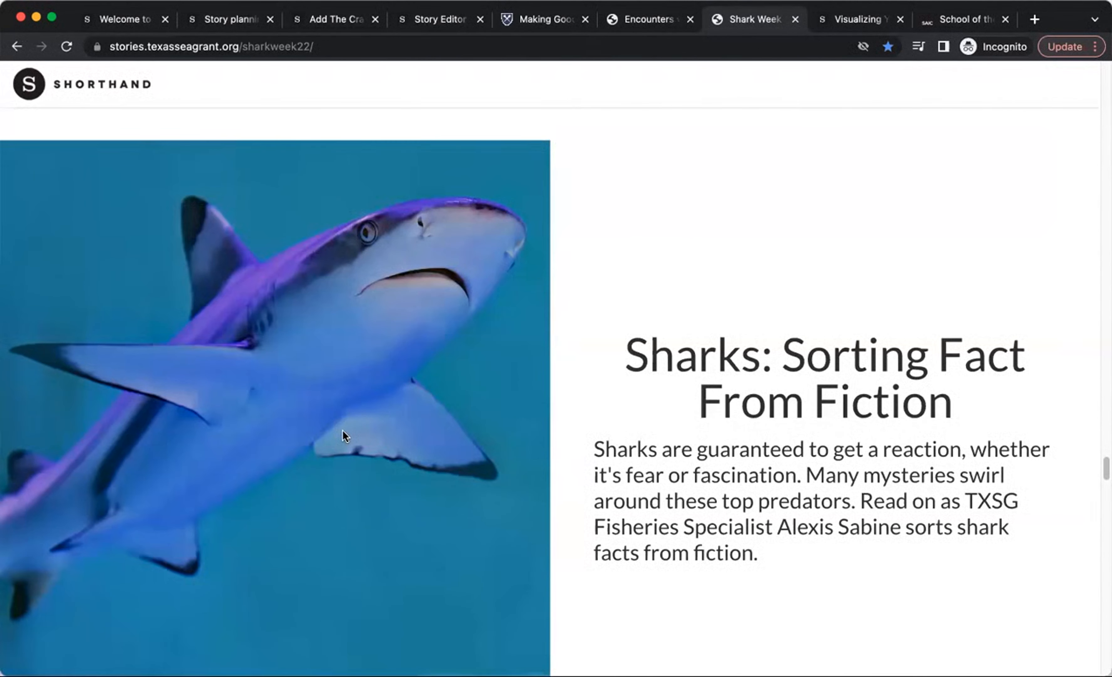
scroll(651, 501, "down", 1)
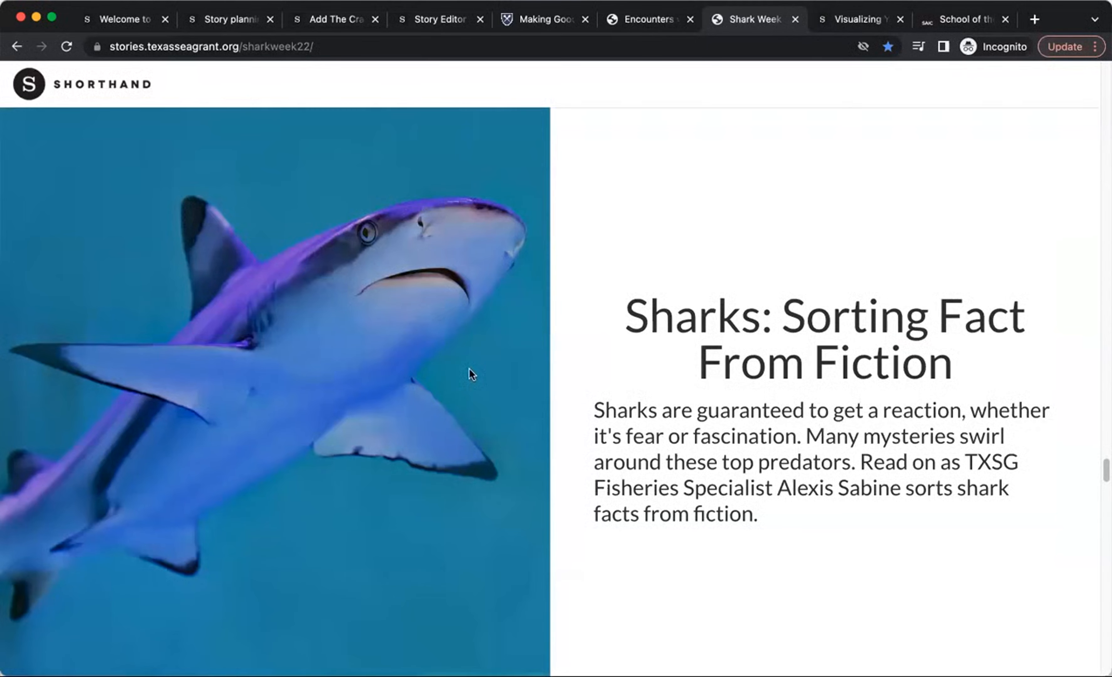
scroll(974, 388, "down", 12)
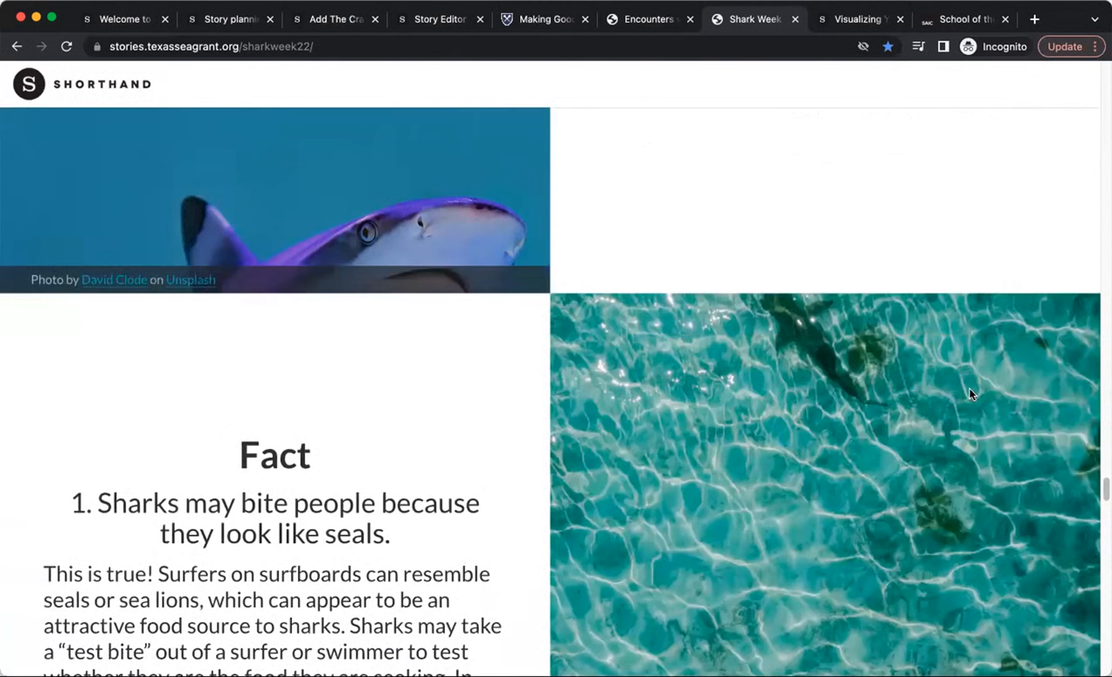
scroll(967, 390, "down", 20)
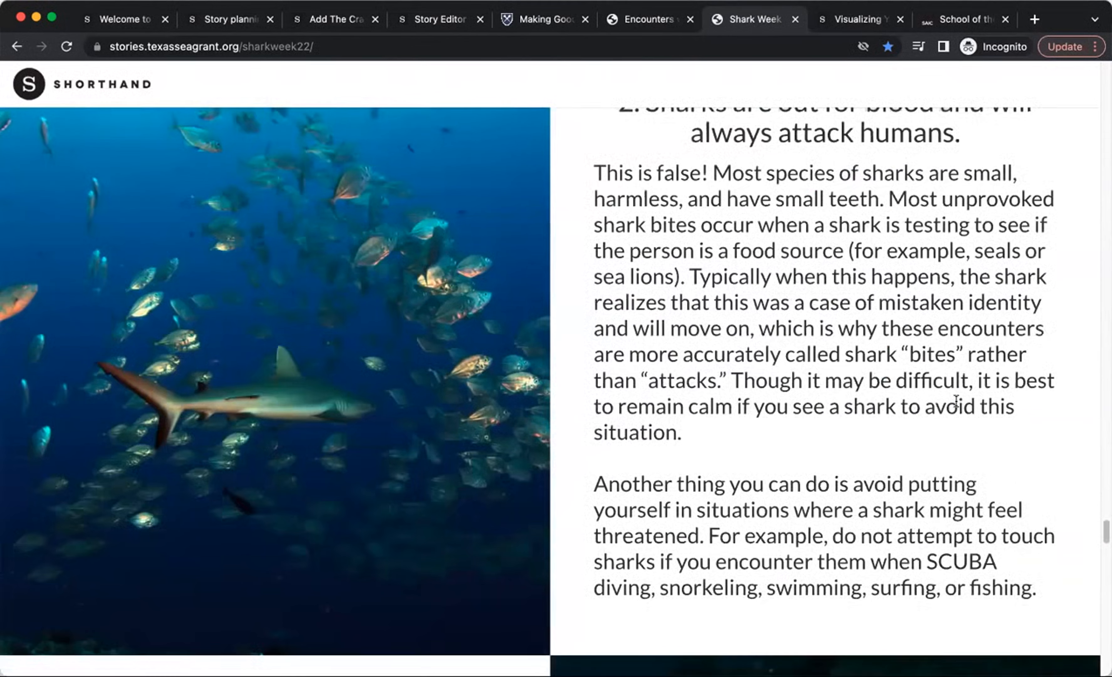
scroll(958, 406, "down", 13)
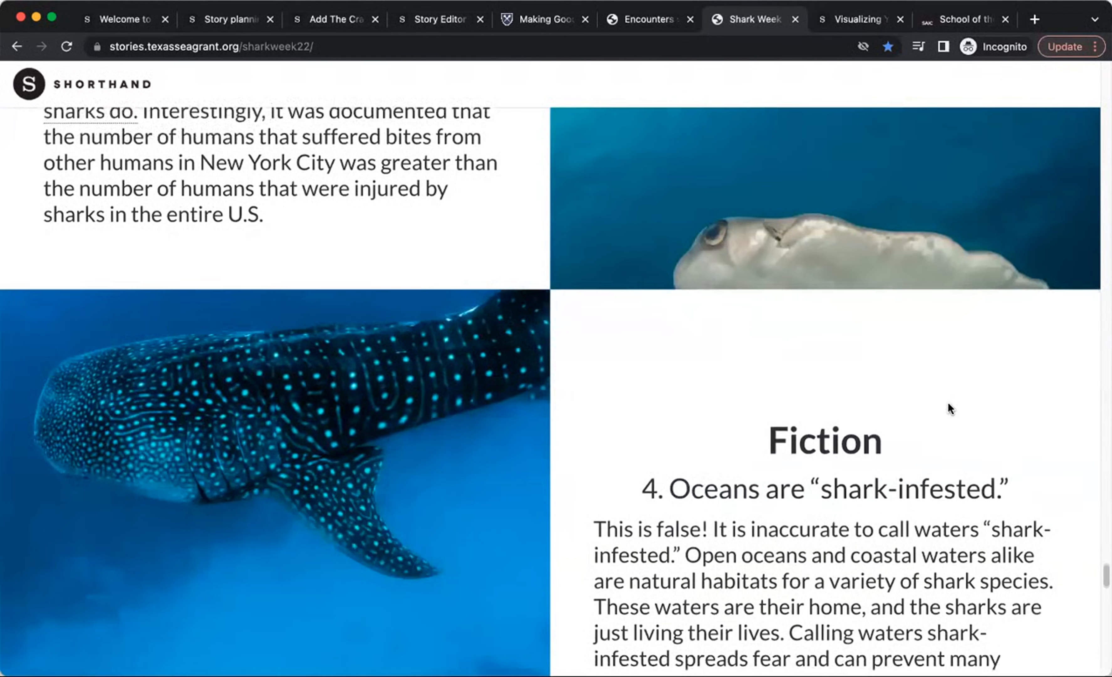
scroll(949, 408, "down", 20)
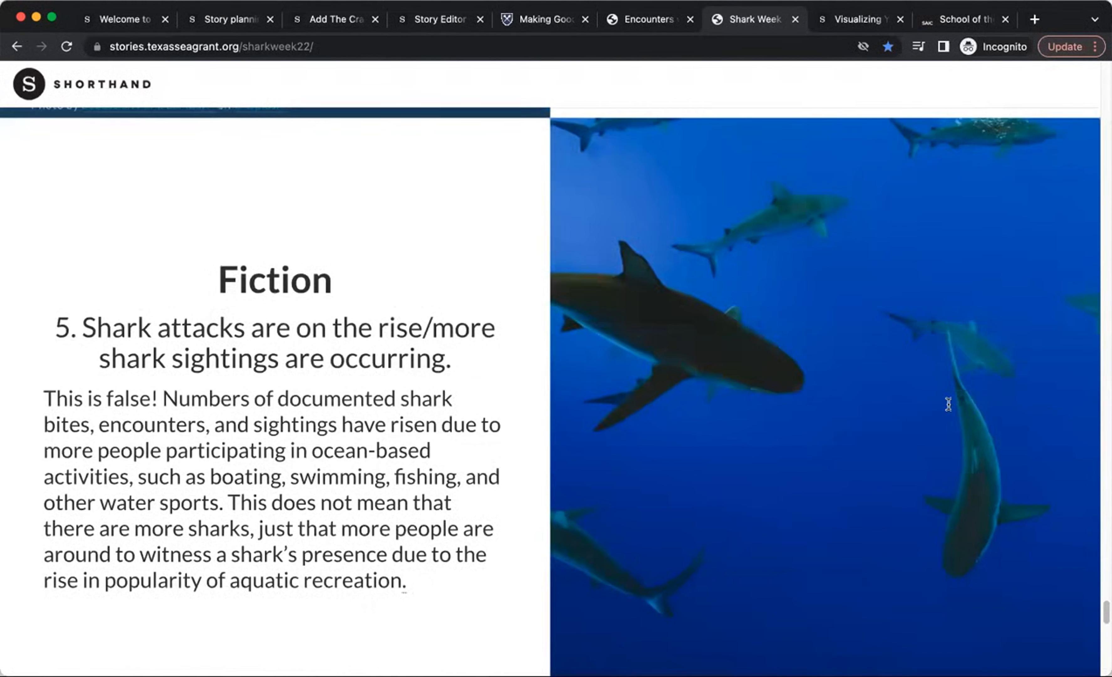
scroll(951, 407, "down", 11)
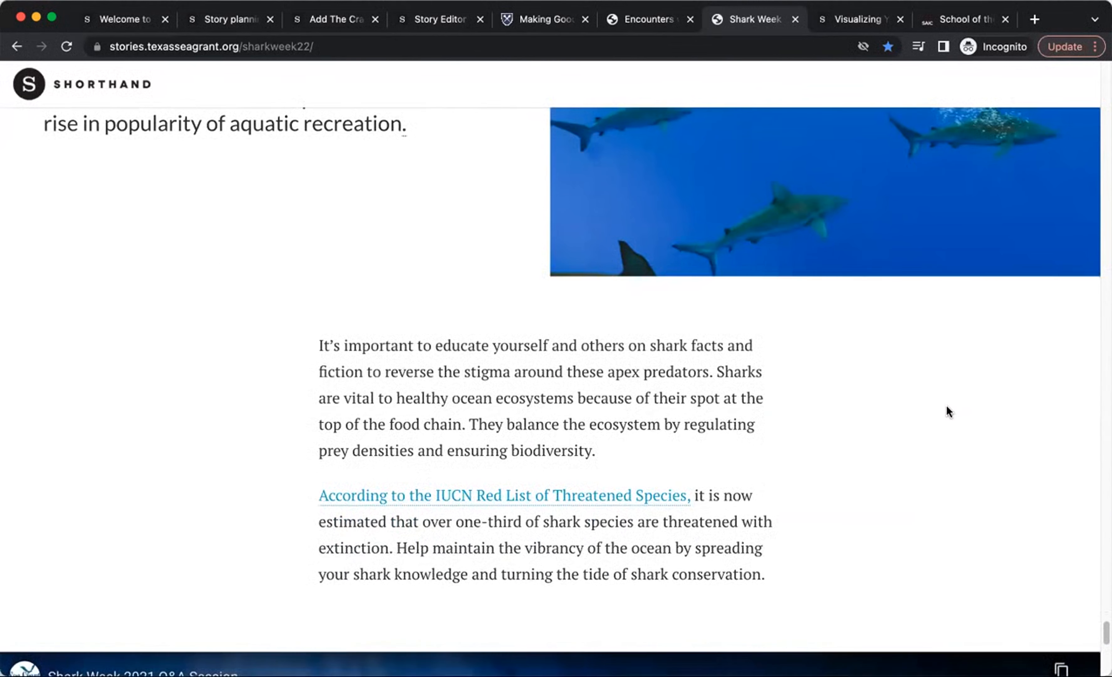
Step: View the embedded Shark Week 2021 Q&A Session video that follows the closing text on shark conservation
scroll(945, 412, "down", 6)
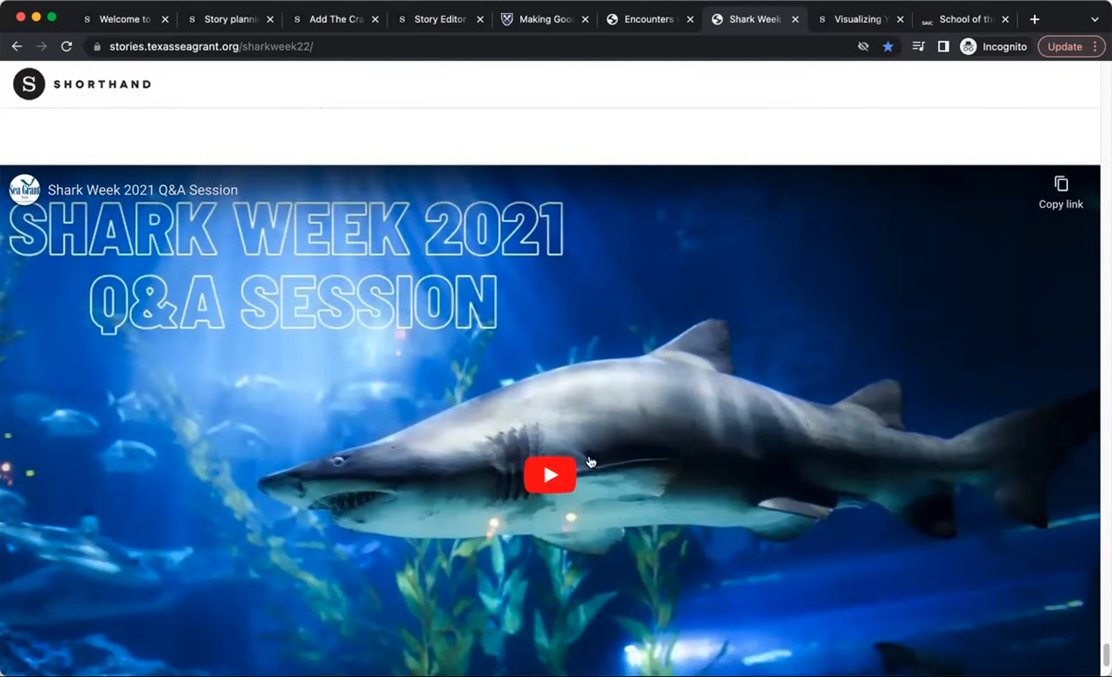
scroll(685, 326, "down", 4)
scroll(372, 173, "up", 1)
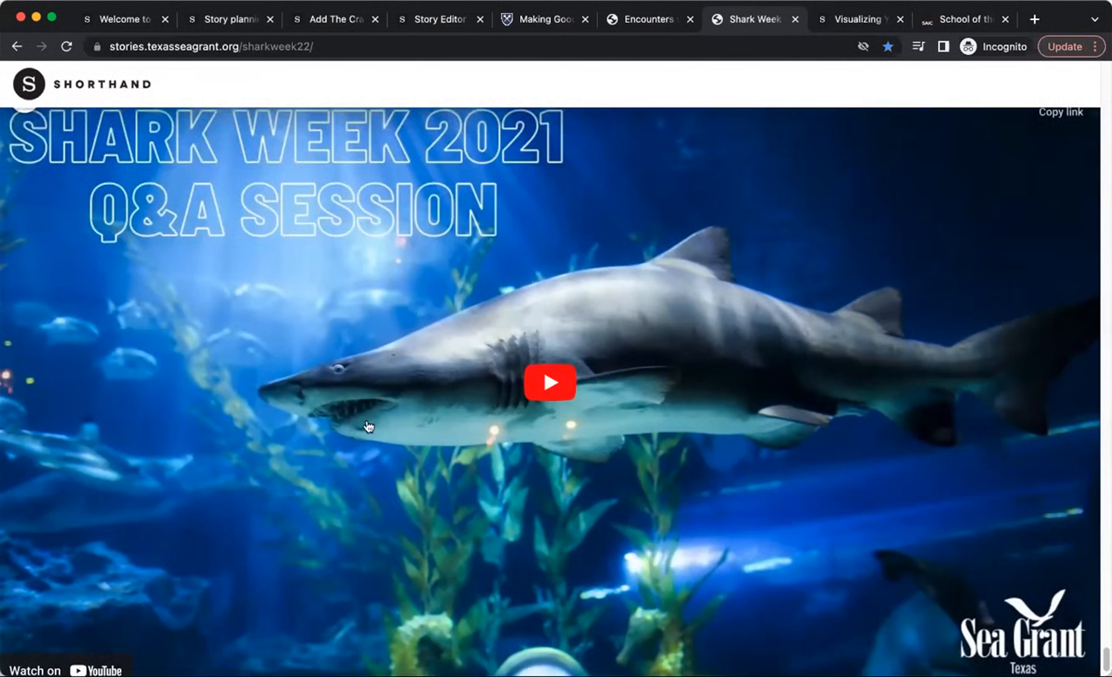
scroll(596, 380, "up", 2)
scroll(715, 368, "down", 1)
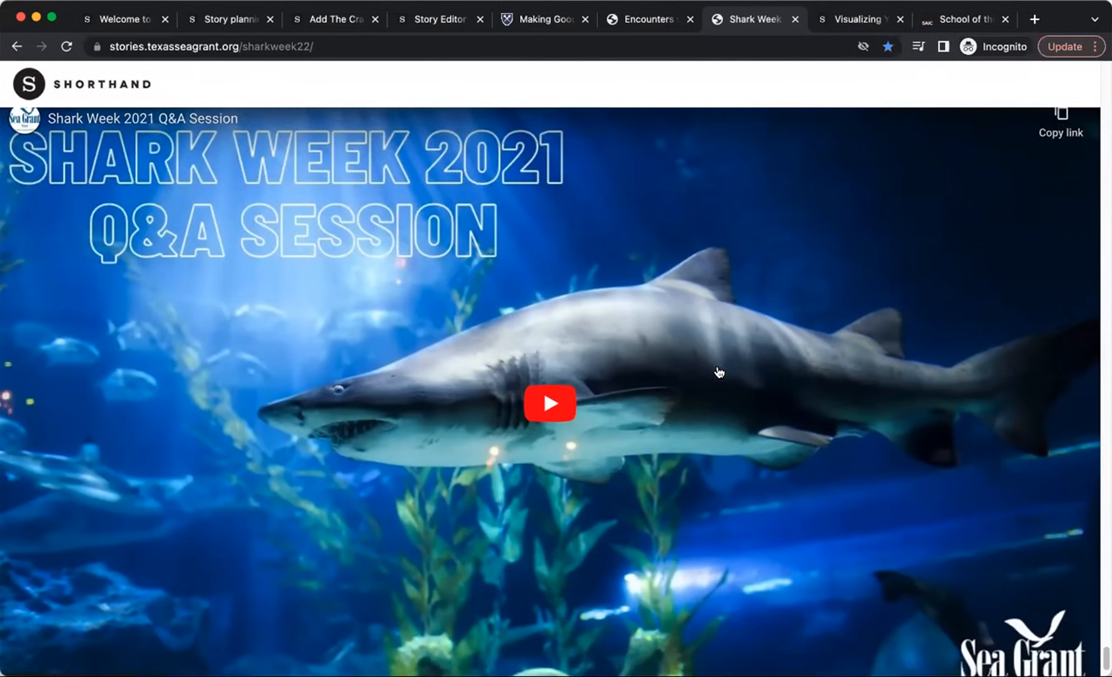
Step: Switch to the Visualizing Yemen's invisible war story and view its introduction from the title section through the coalition's international arms contributors
left_click(849, 19)
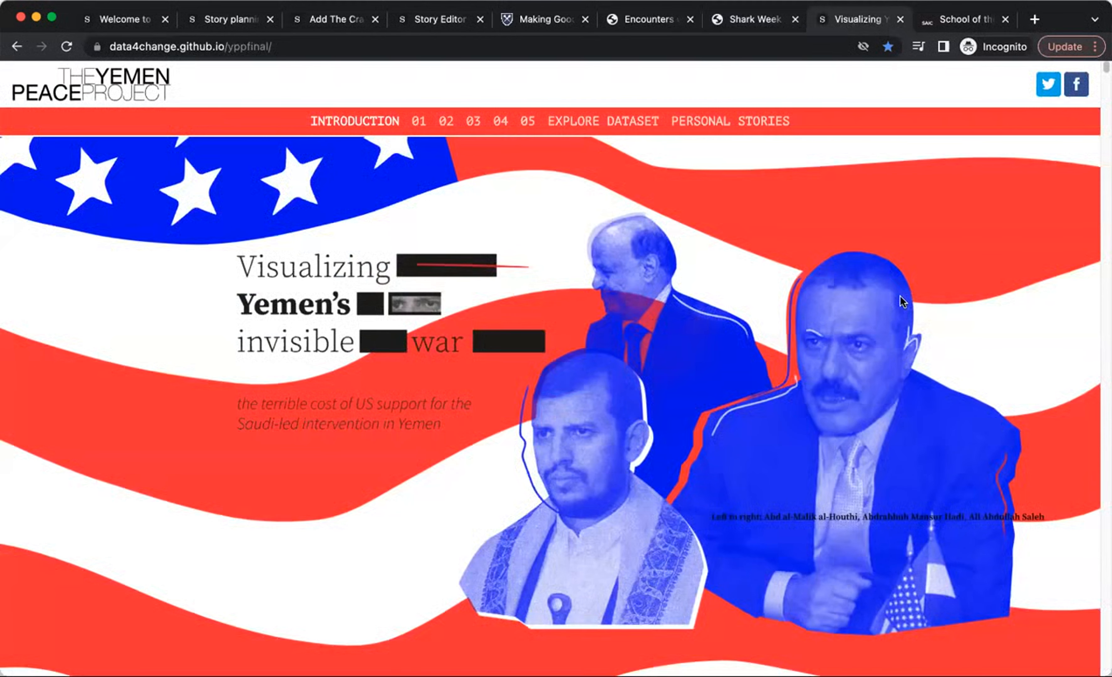
scroll(900, 298, "down", 14)
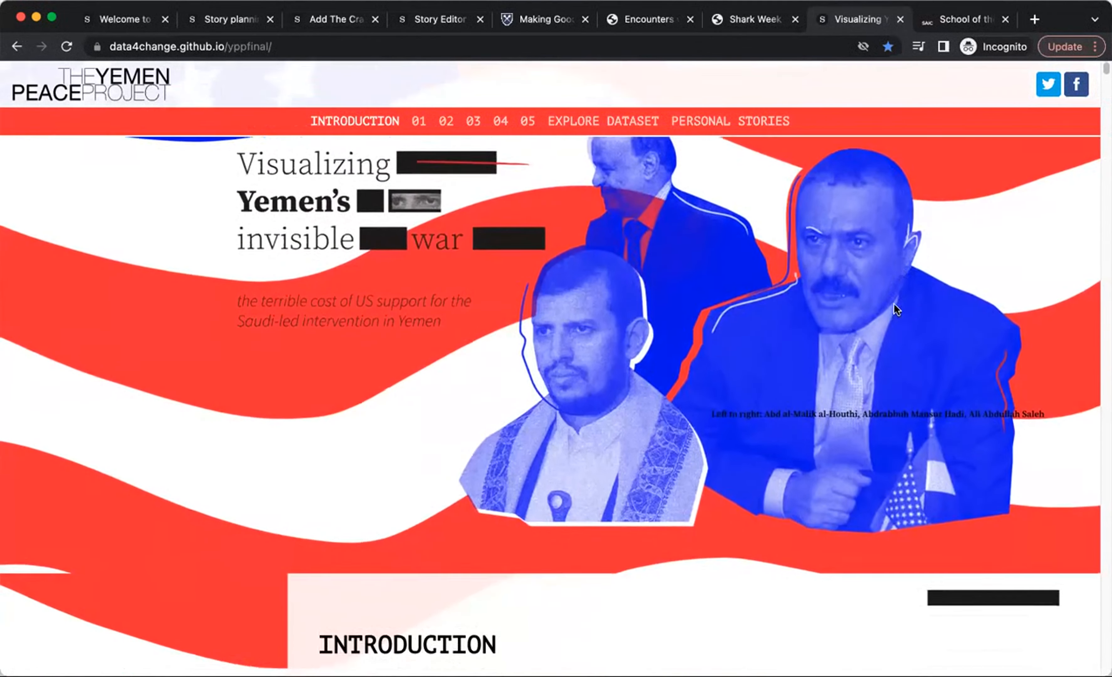
scroll(903, 325, "down", 4)
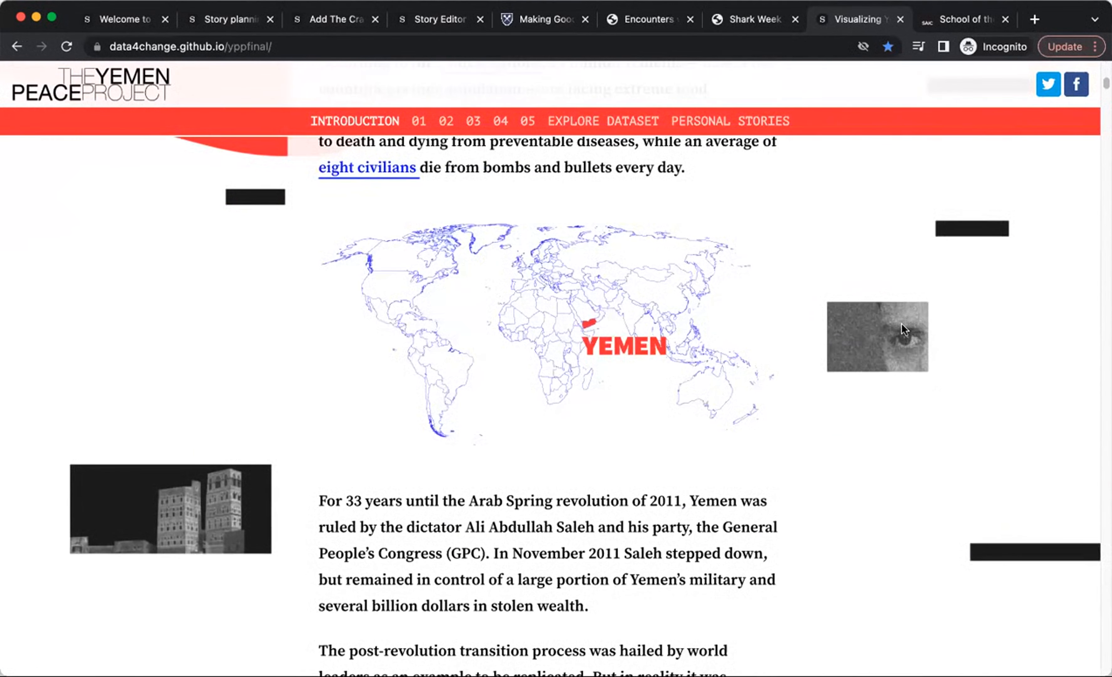
scroll(895, 343, "down", 4)
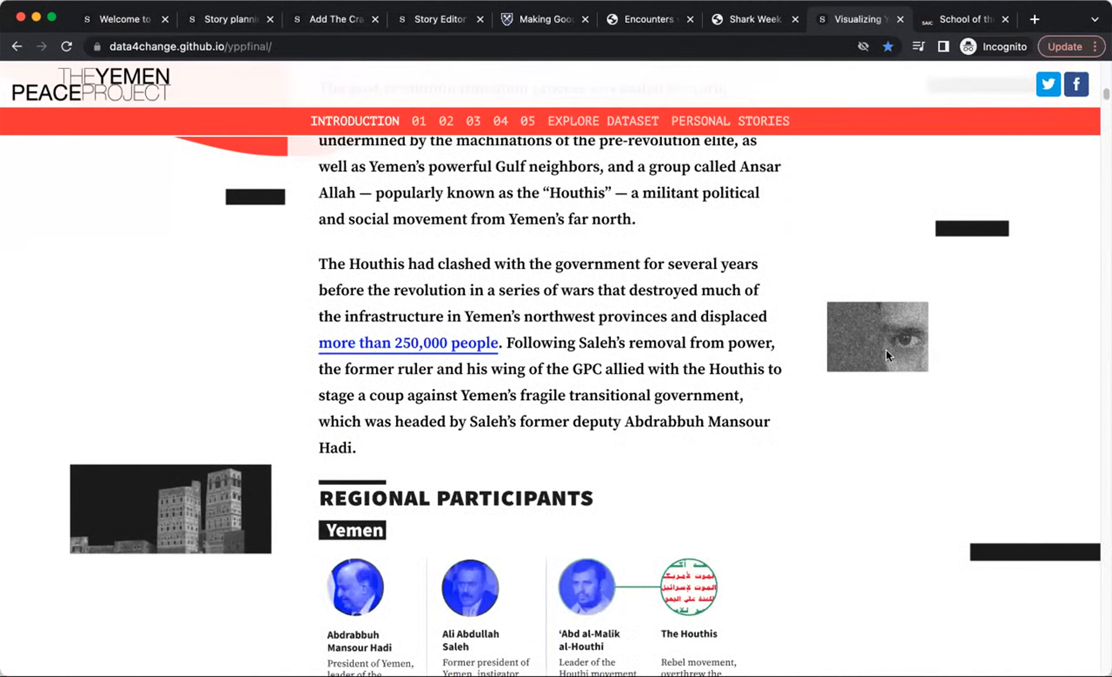
scroll(885, 353, "down", 6)
scroll(886, 355, "down", 5)
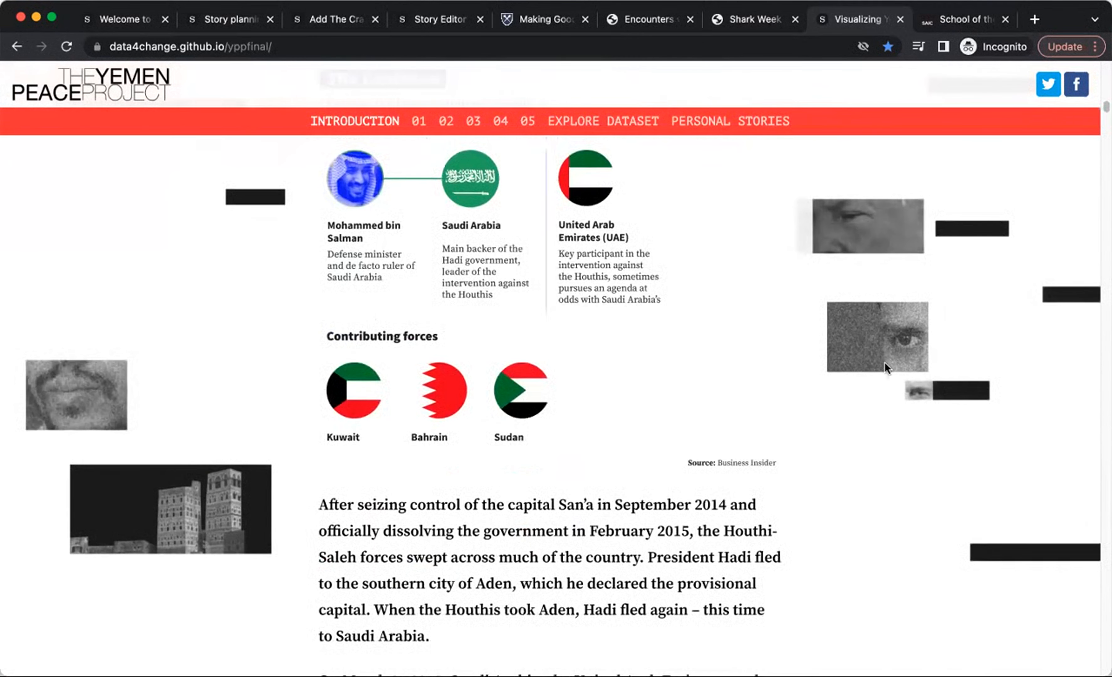
scroll(969, 391, "down", 8)
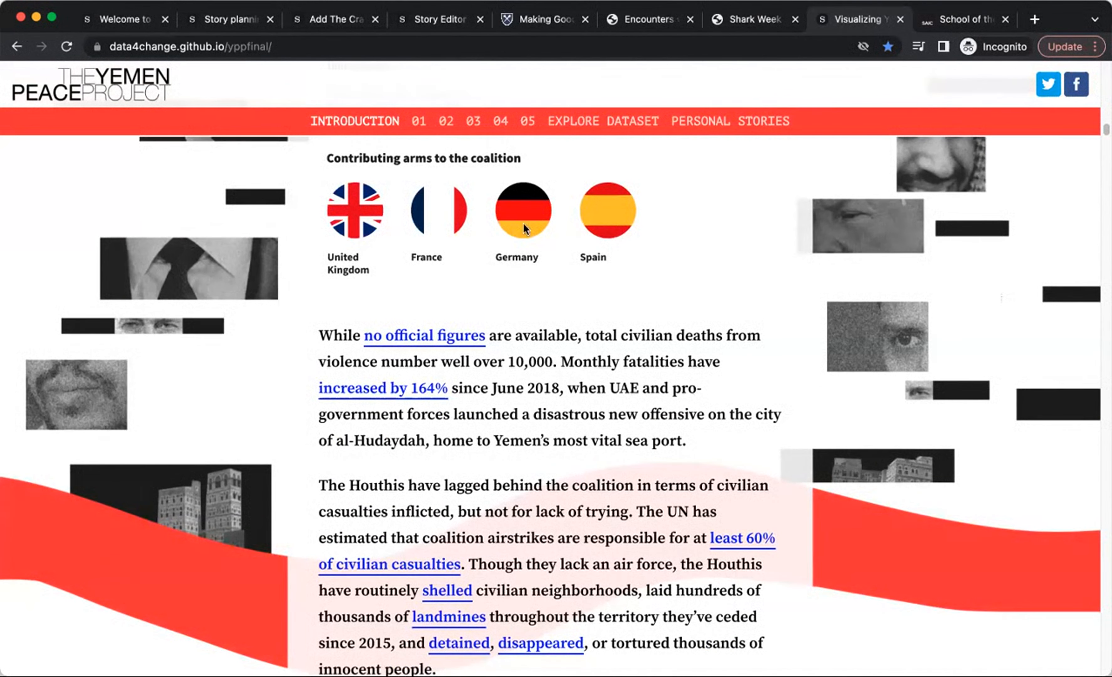
Step: Return to the Regional Participants graphic and review its Yemen and Coalition groups of portraits and flags
scroll(885, 369, "up", 1)
scroll(884, 368, "up", 13)
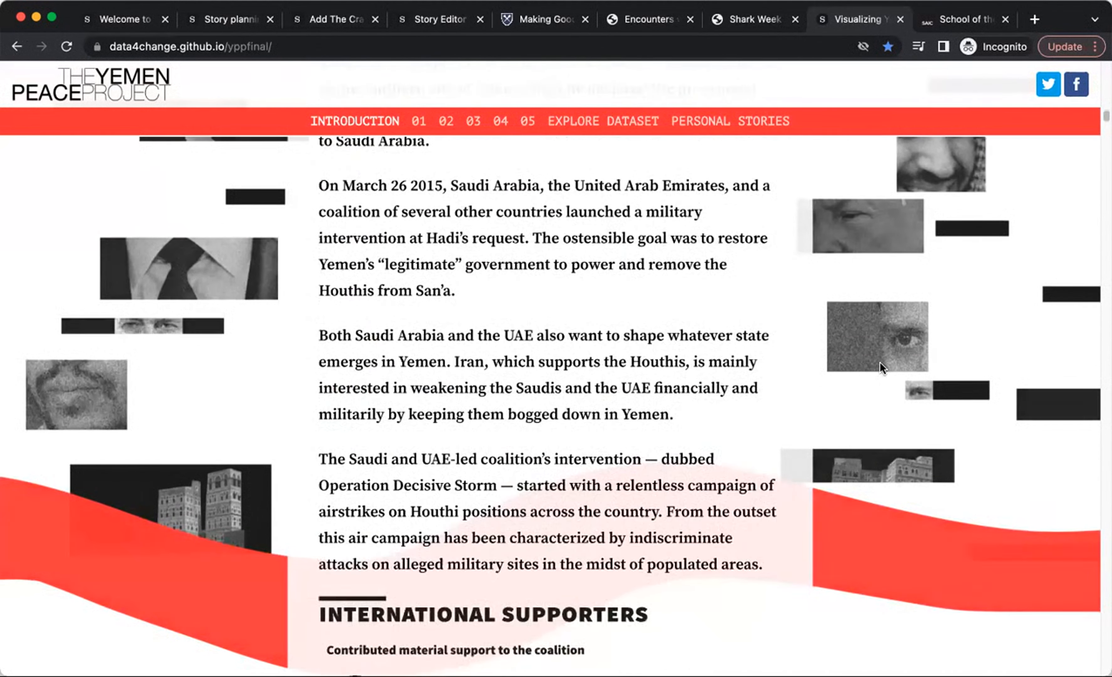
scroll(878, 365, "up", 3)
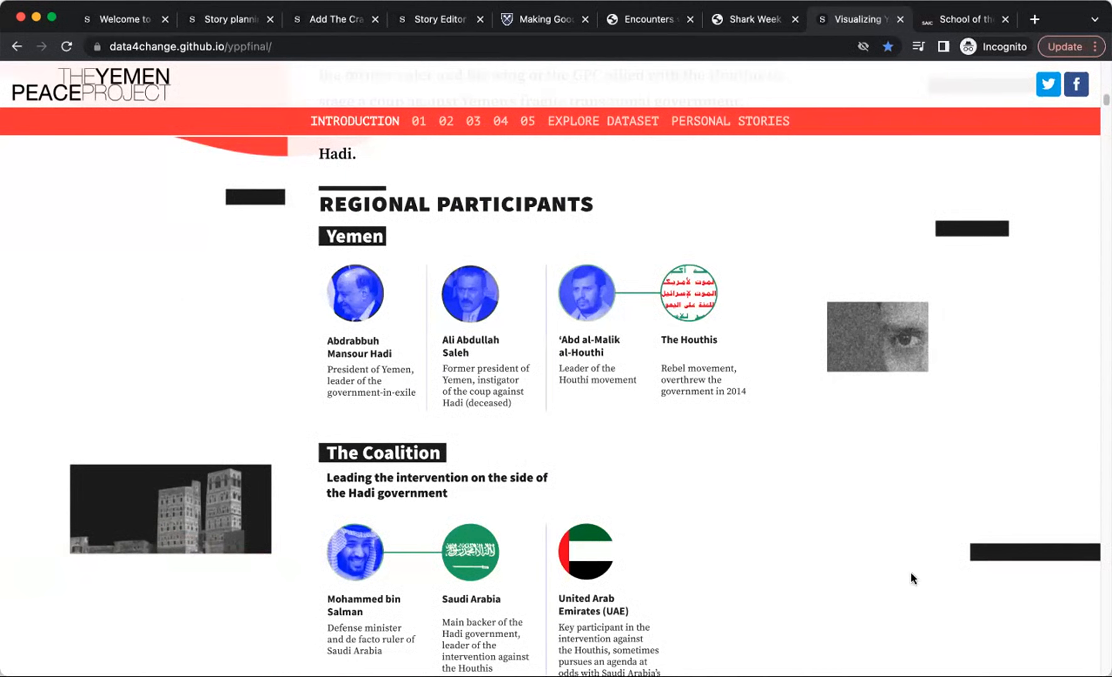
scroll(926, 337, "down", 5)
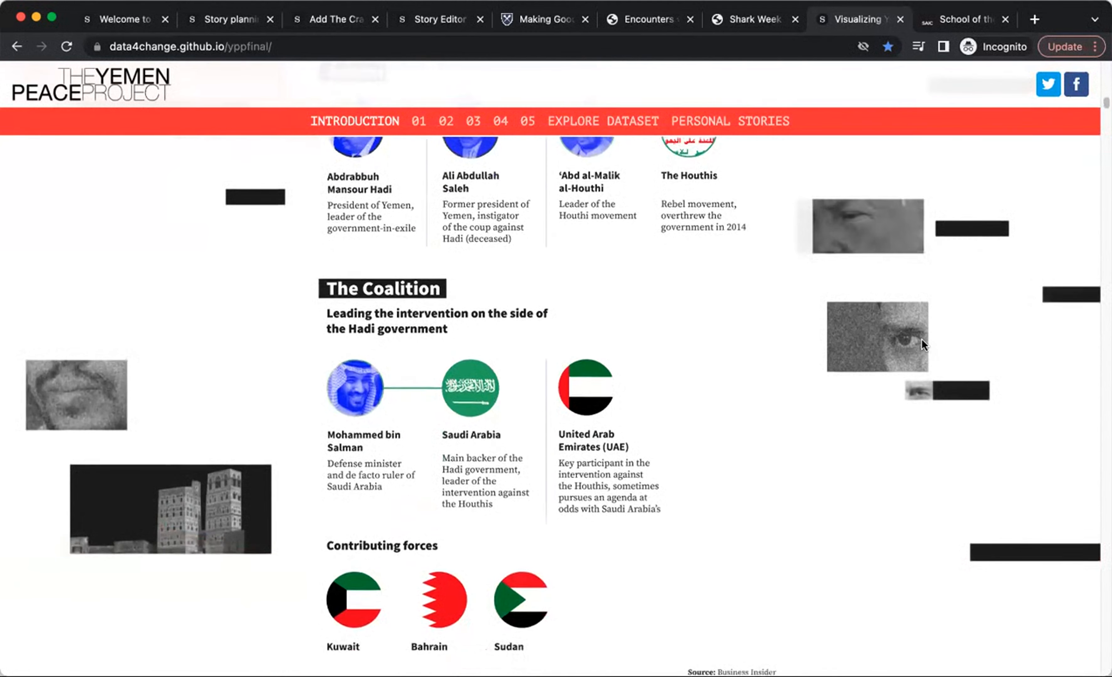
Step: View the rest of the introduction's text and photograph, from the 2015 military intervention to the economic causes of the humanitarian crisis
scroll(916, 347, "down", 18)
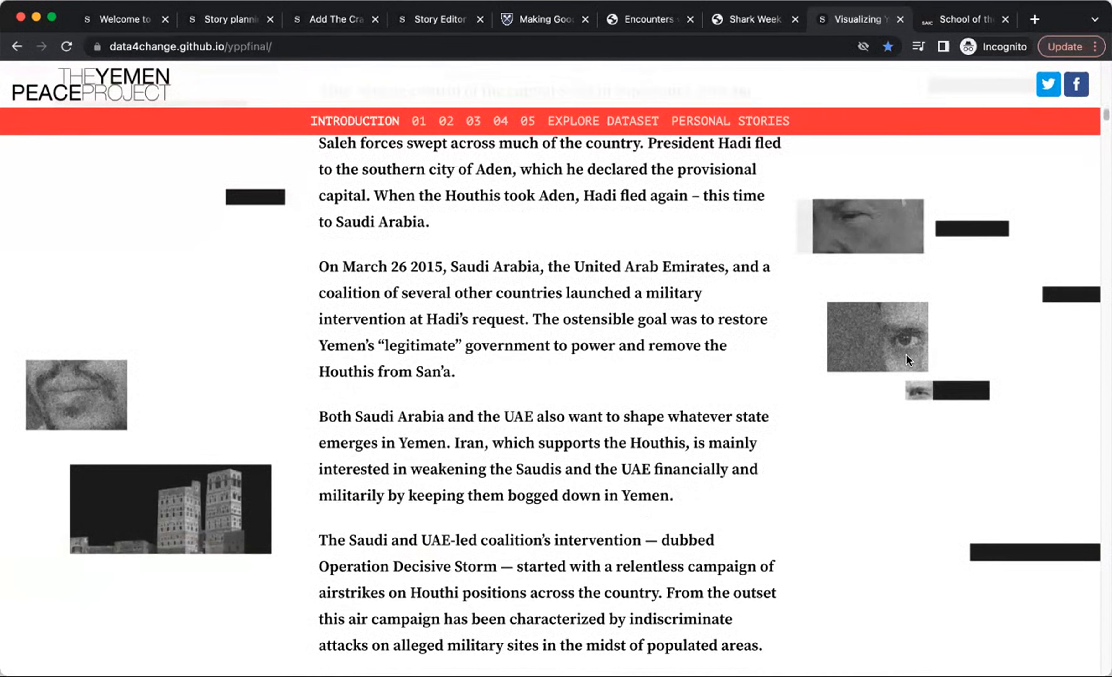
scroll(900, 358, "down", 15)
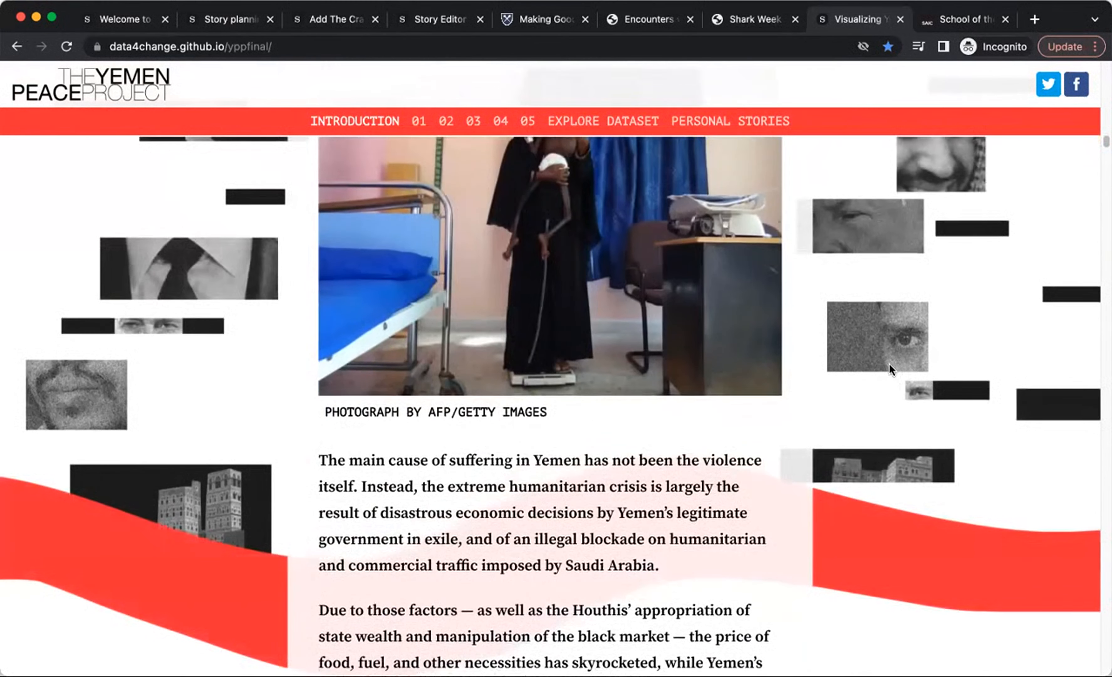
scroll(886, 355, "down", 5)
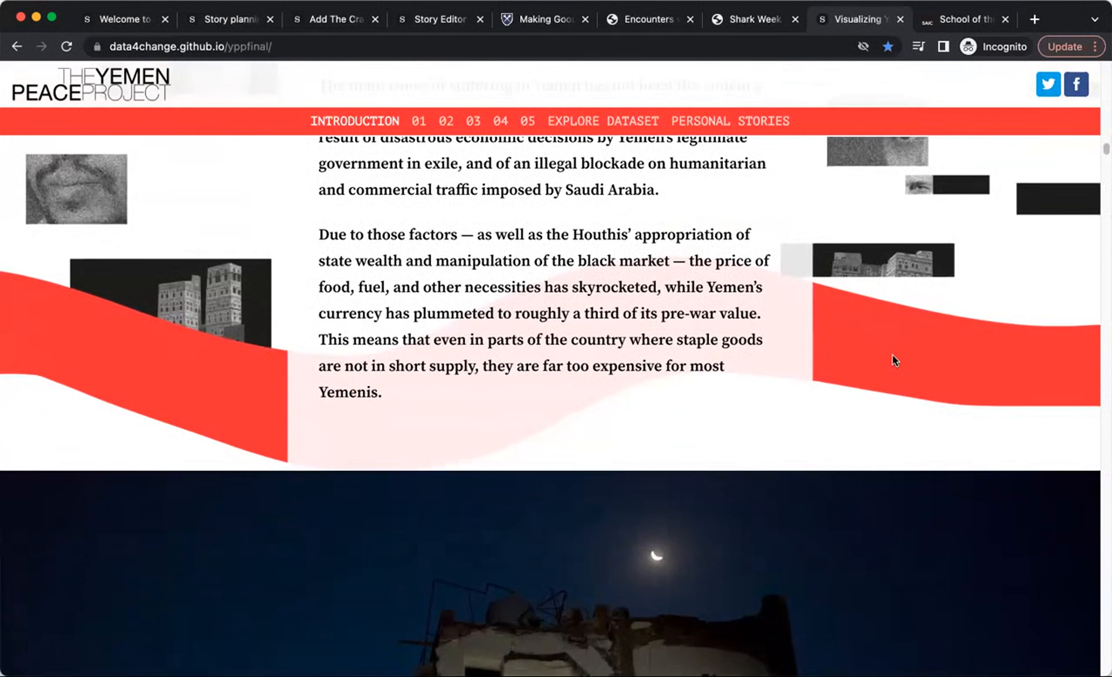
Step: Examine the growing conflict in Yemen map below the night photograph, including its shaded areas and legend
scroll(892, 362, "down", 7)
scroll(893, 365, "down", 15)
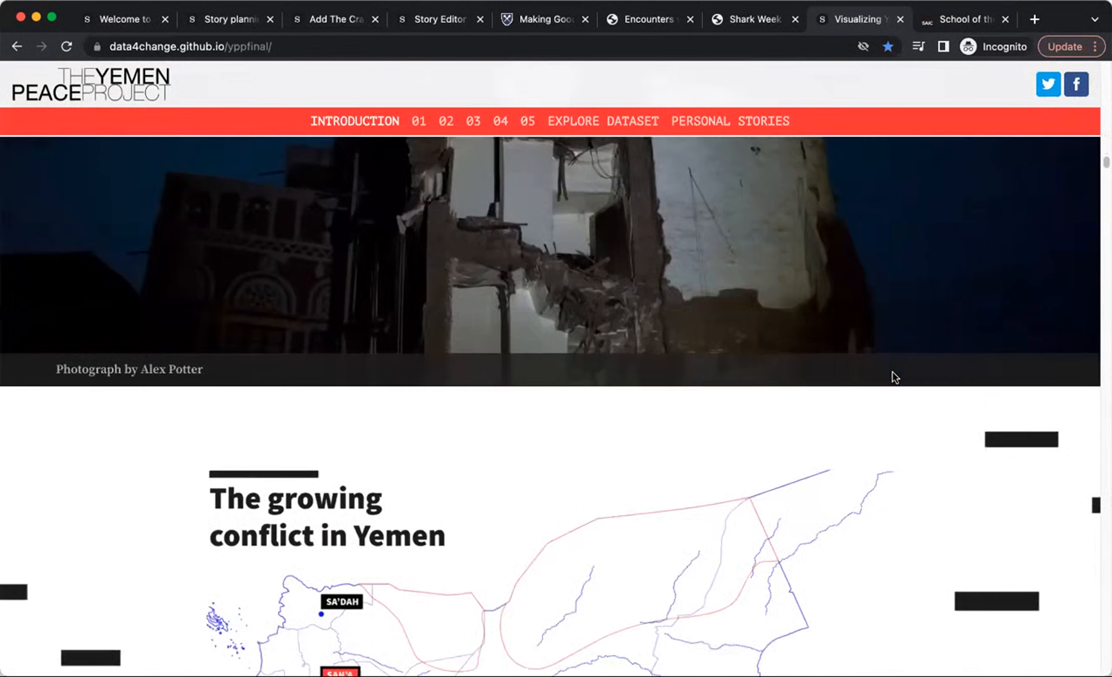
scroll(893, 381, "down", 3)
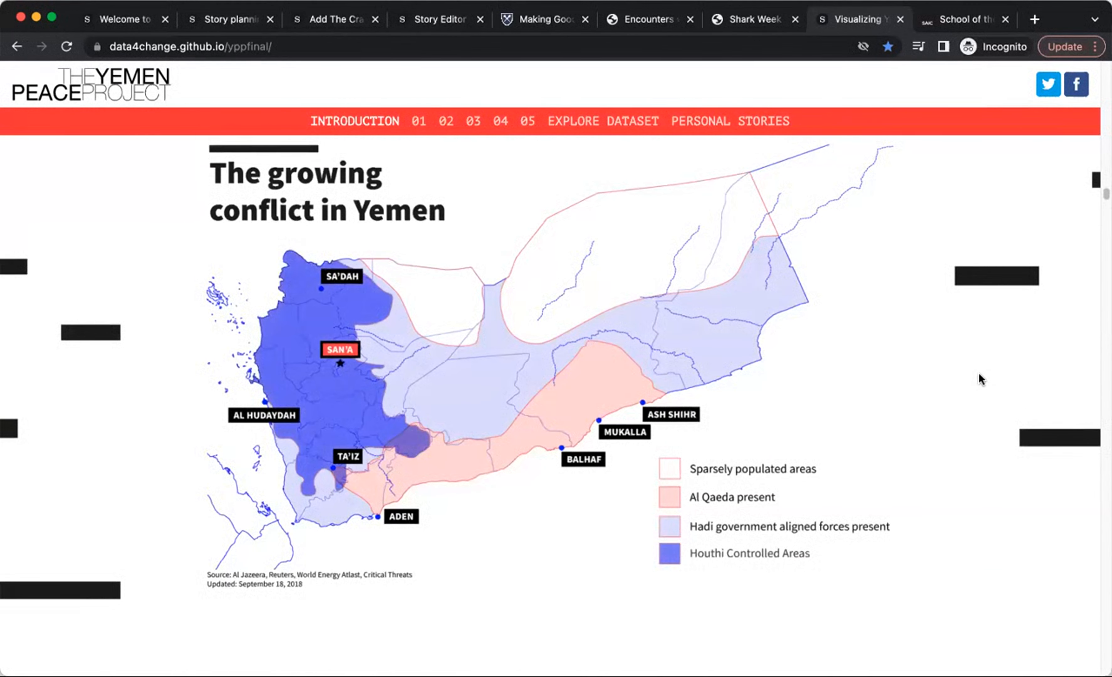
scroll(981, 378, "down", 3)
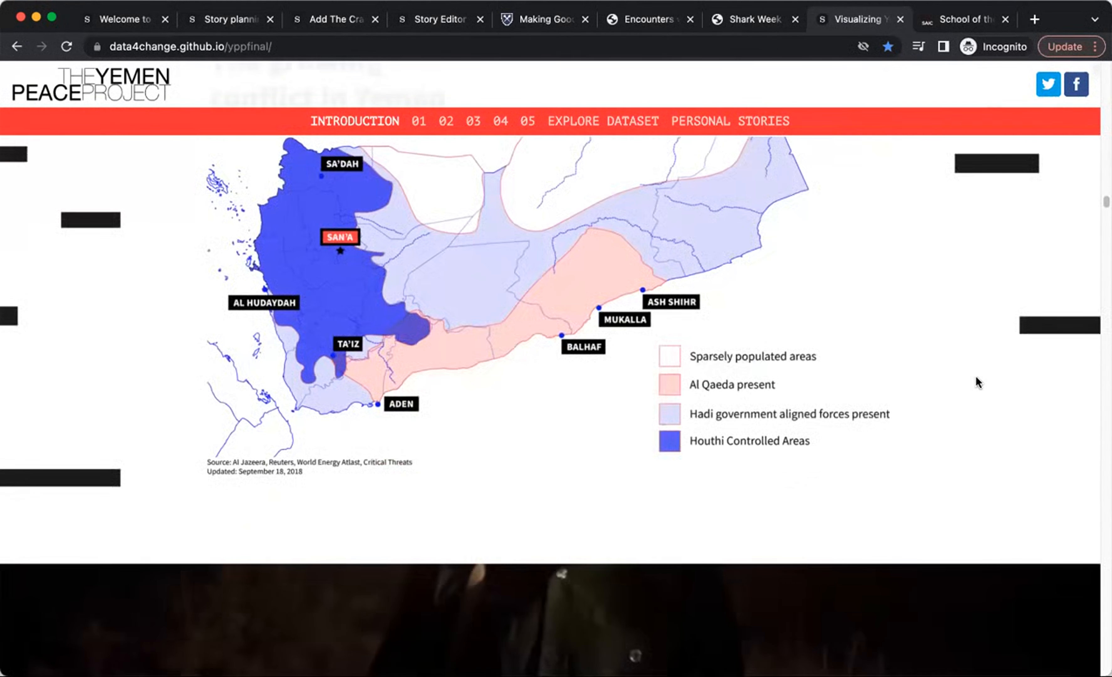
Step: View the How you can help section and the title collage of chapter 01 on the role of the US in Yemen's war
scroll(974, 381, "down", 10)
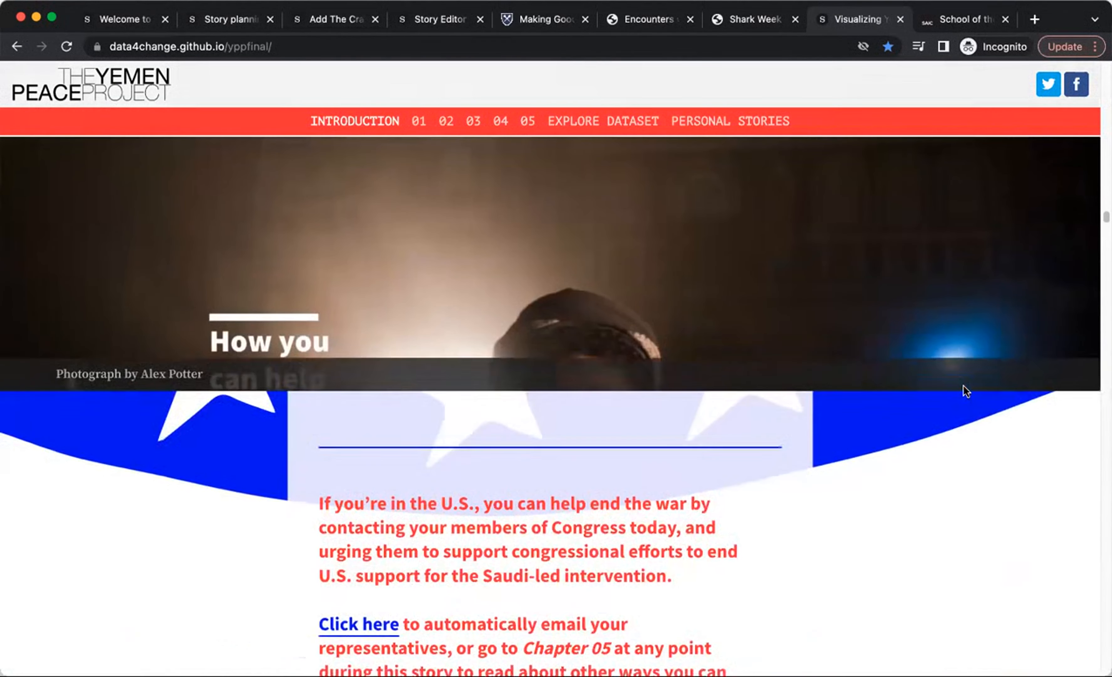
scroll(963, 386, "down", 12)
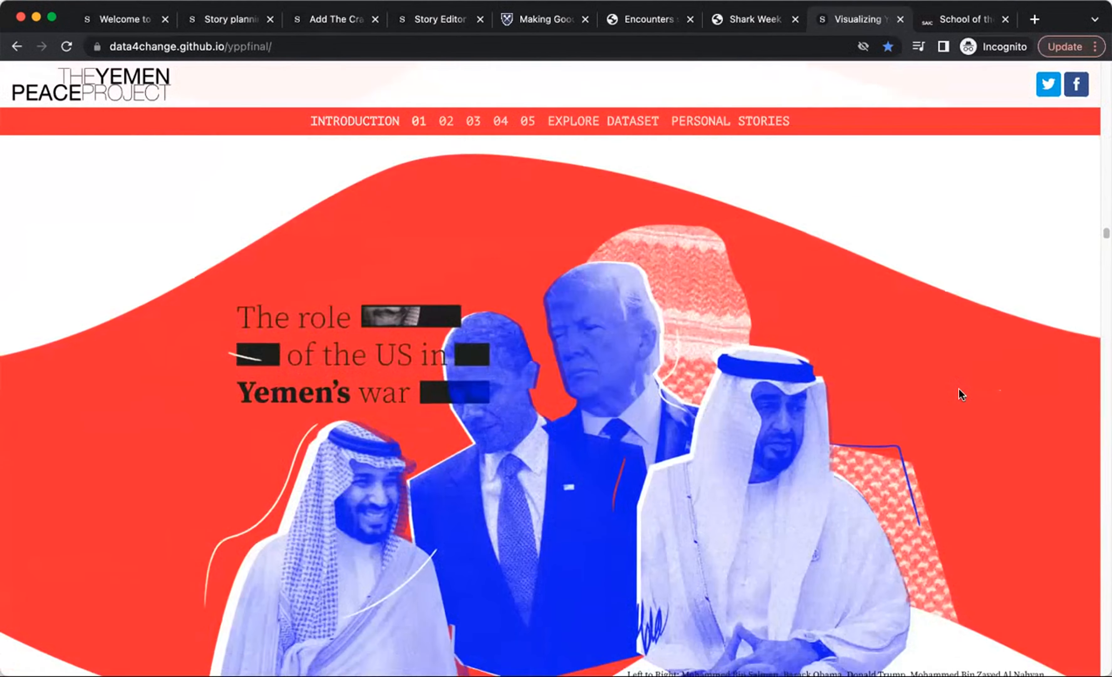
scroll(958, 390, "down", 15)
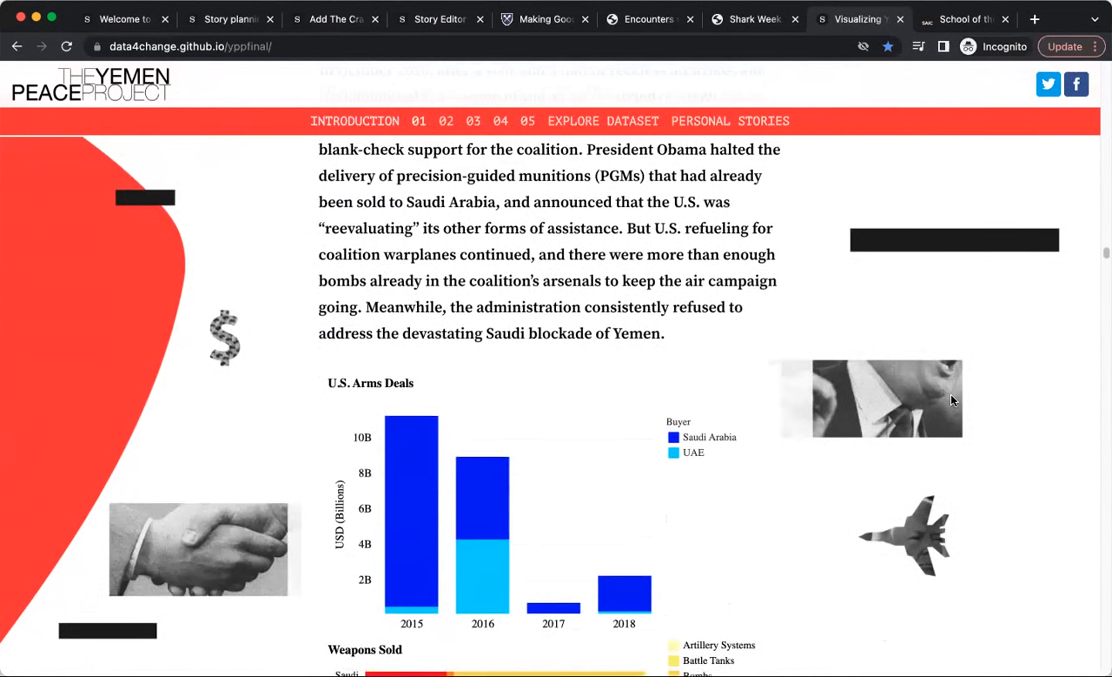
Step: Inspect the embedded U.S. Arms Deals and Weapons Sold charts, including the 2015 Saudi Arabia bar, and view the text following them
scroll(952, 395, "down", 5)
scroll(950, 395, "up", 2)
mouse_move(414, 360)
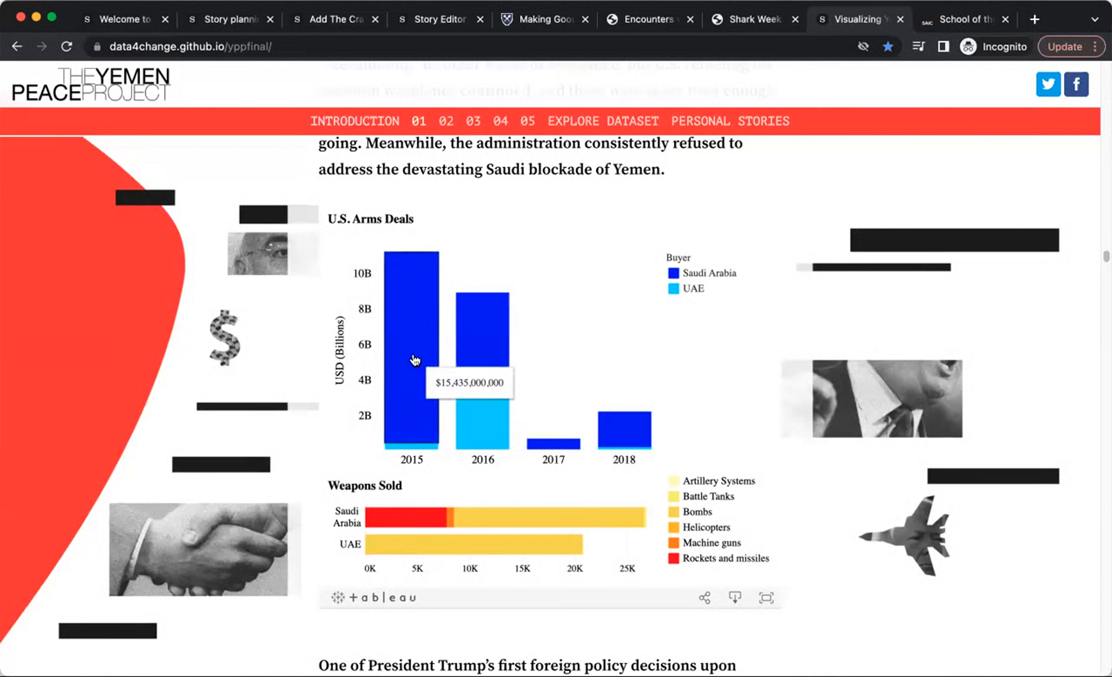
mouse_move(601, 443)
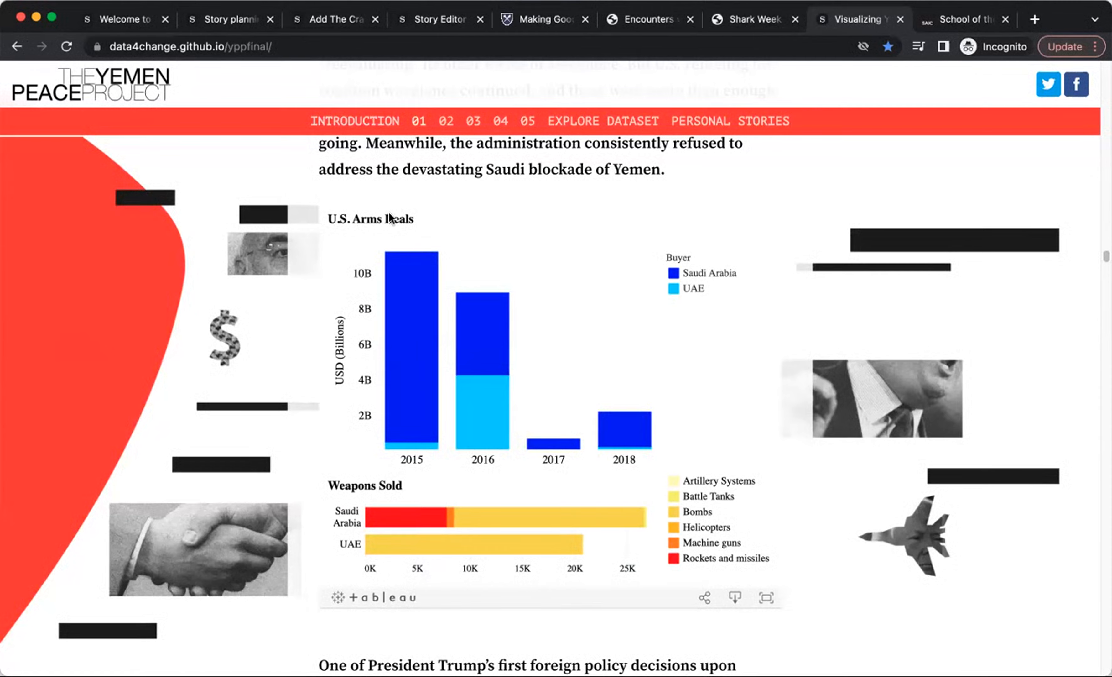
scroll(586, 402, "up", 8)
scroll(579, 403, "down", 15)
scroll(576, 409, "down", 10)
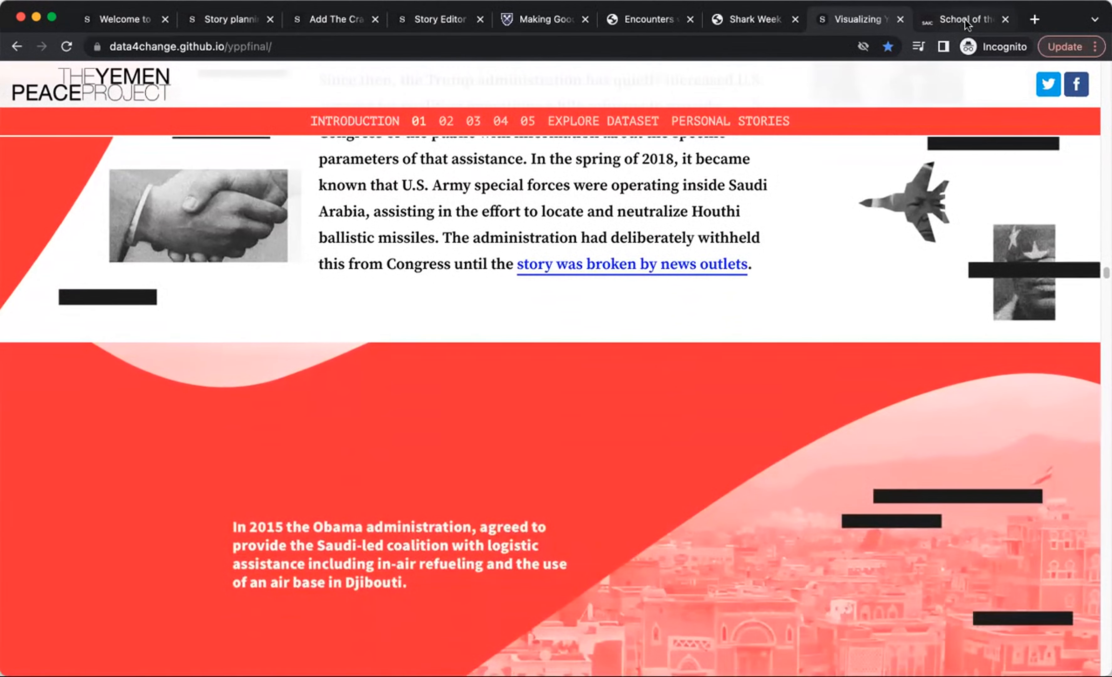
Step: Switch to the School of the Art Institute of Chicago's Spring 2021 magazine and view its articles down to SAIC Street Style: Everywhere!
left_click(966, 22)
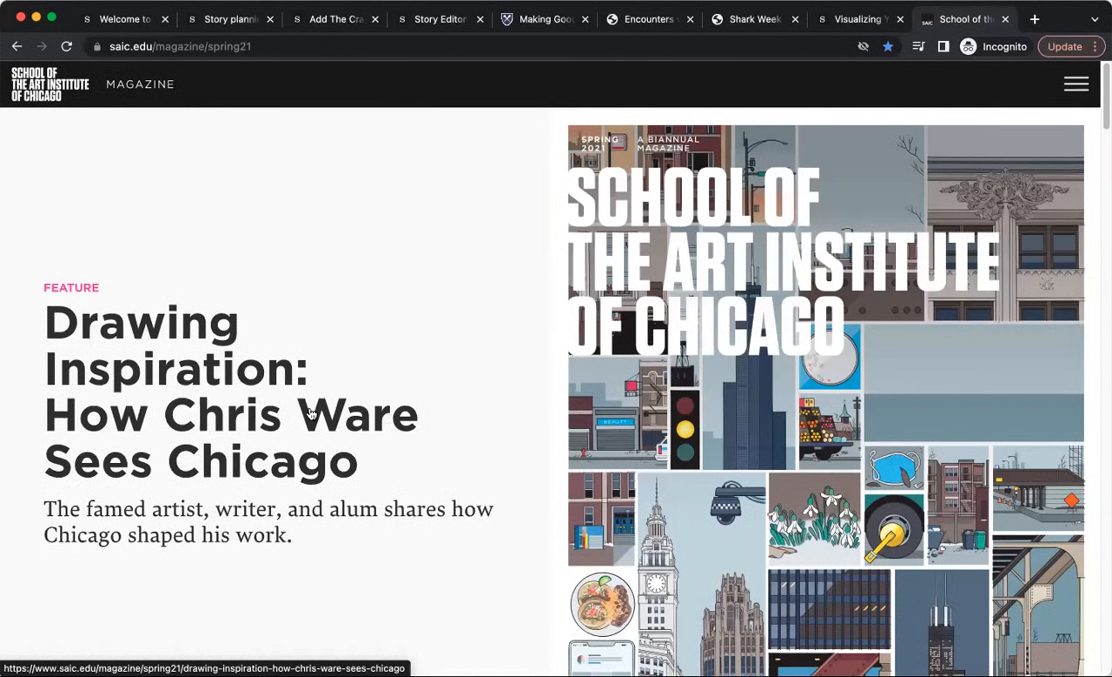
scroll(873, 402, "down", 15)
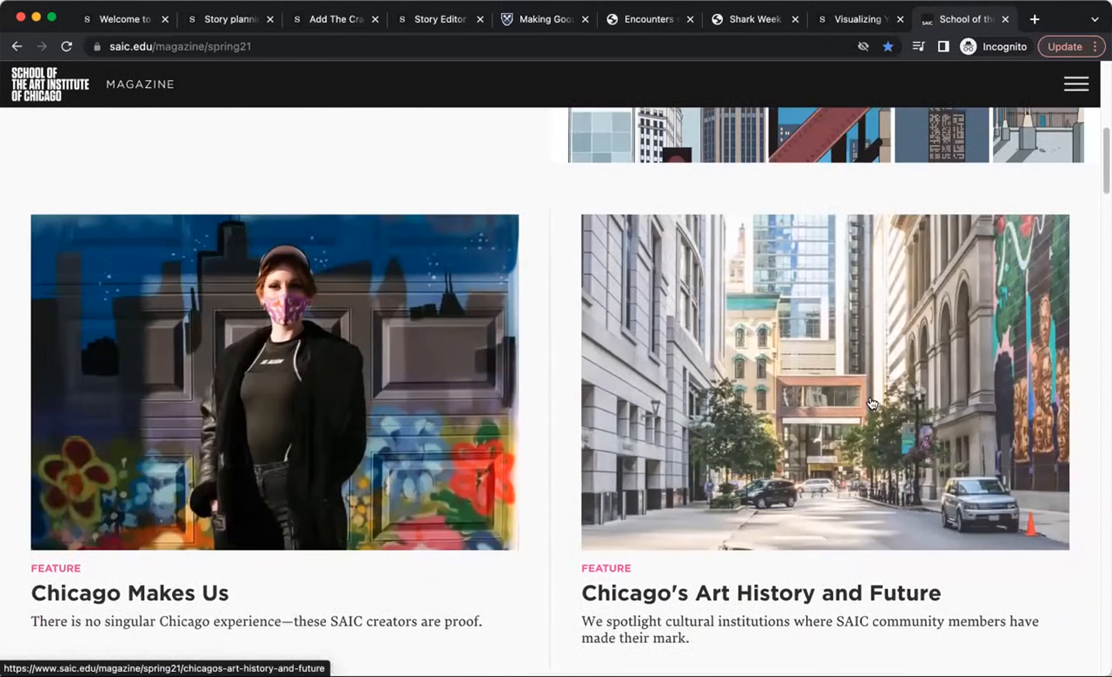
scroll(762, 397, "down", 10)
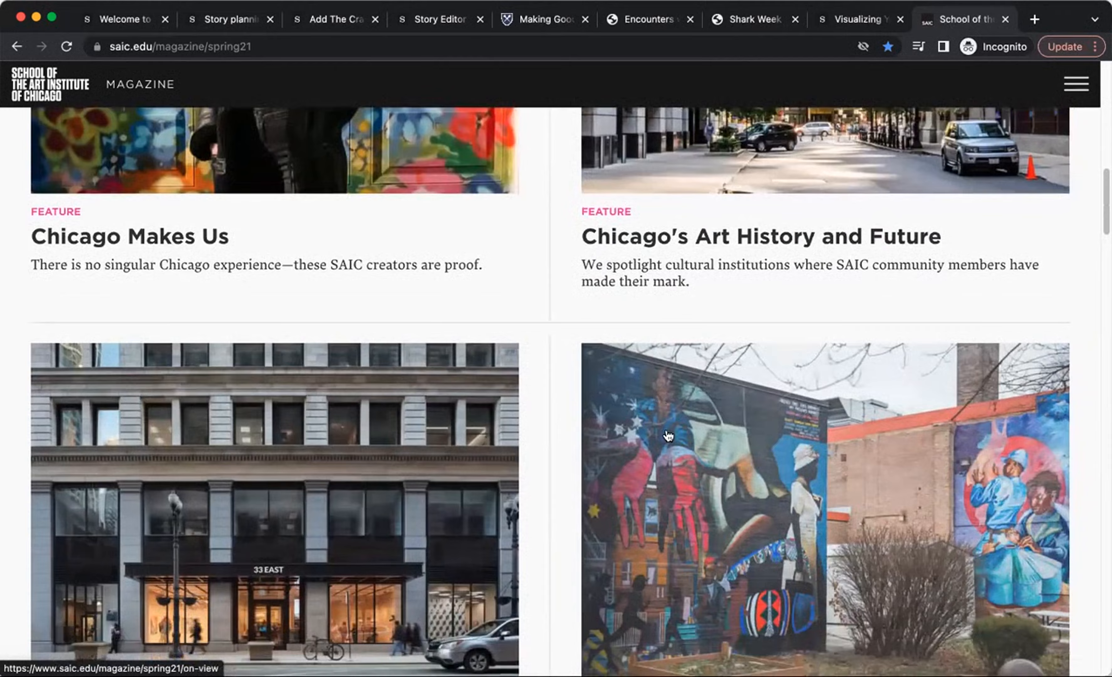
scroll(668, 436, "down", 15)
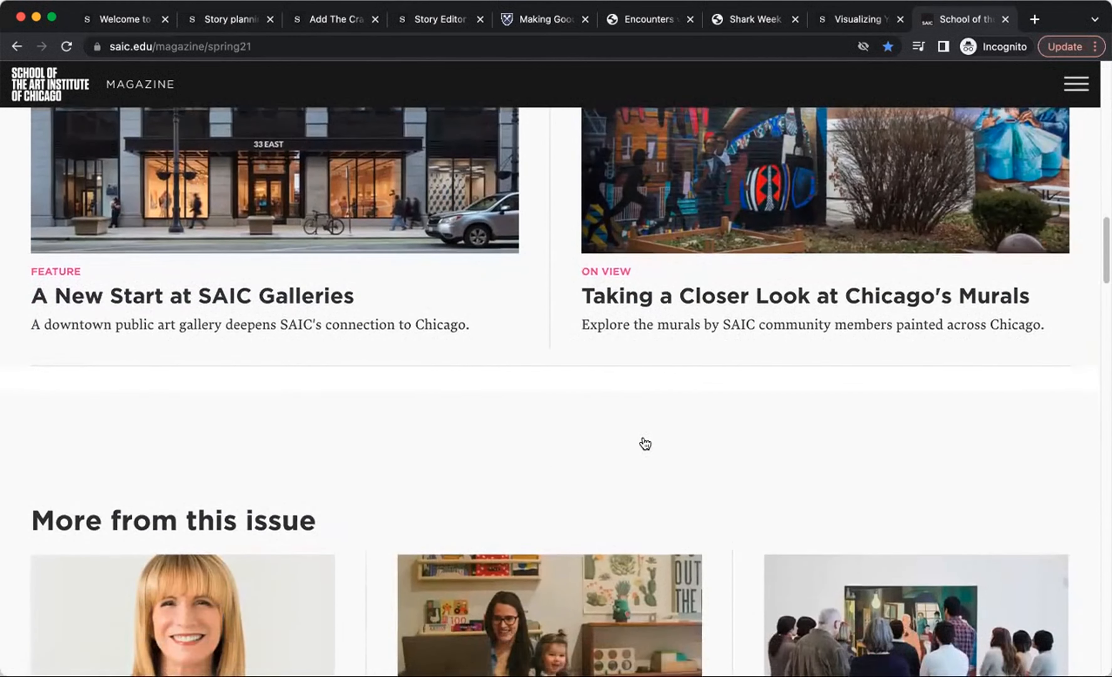
scroll(653, 347, "down", 11)
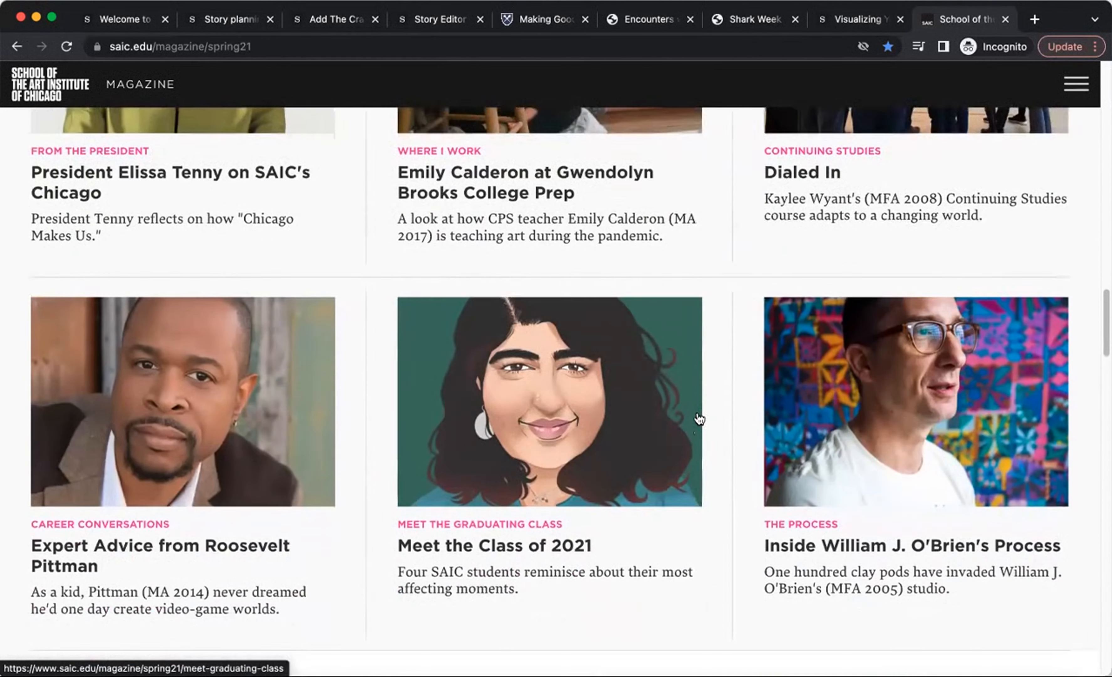
scroll(701, 418, "down", 20)
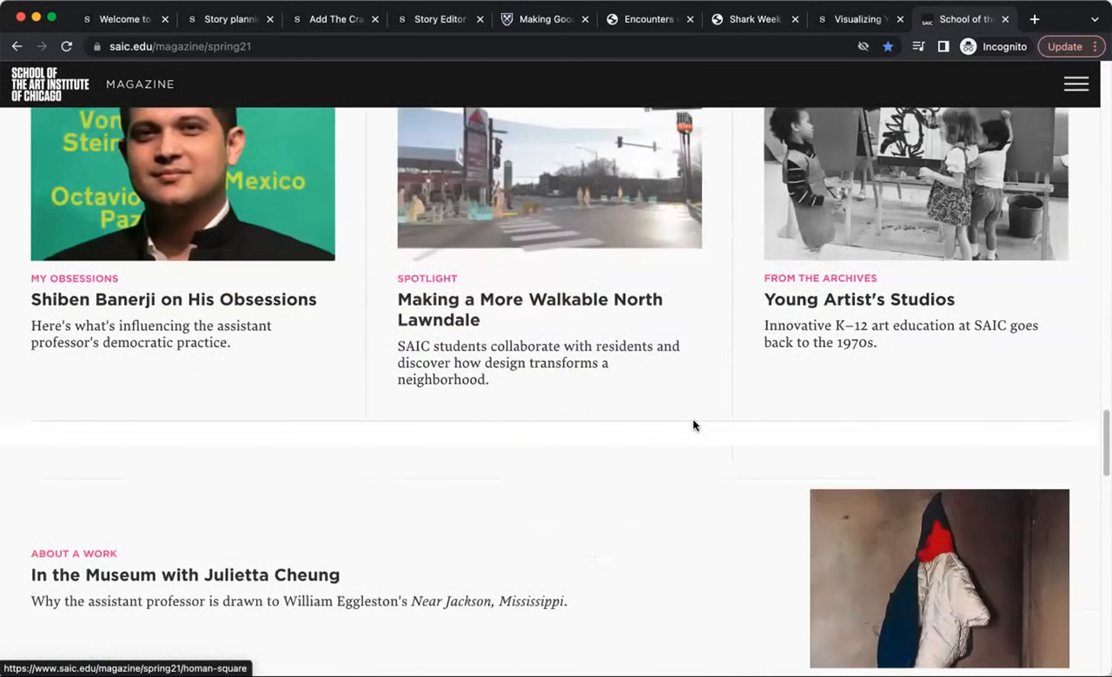
scroll(745, 402, "down", 7)
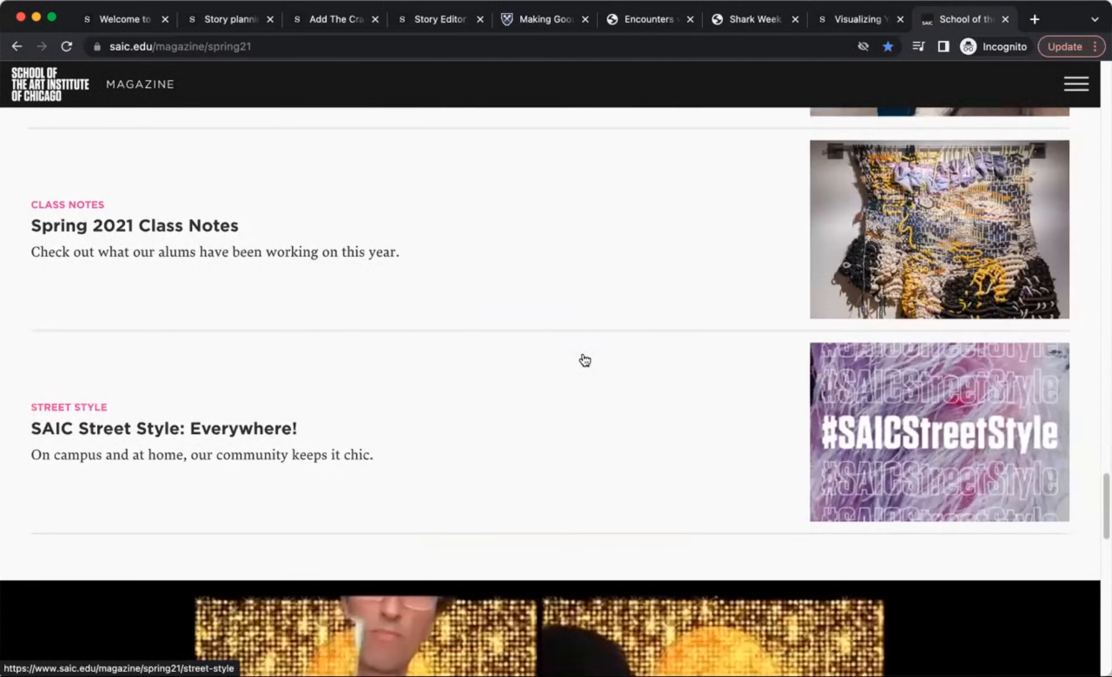
Step: Look back through the More from this issue articles and return to the Chicago Makes Us feature card
scroll(583, 360, "up", 6)
scroll(584, 360, "up", 12)
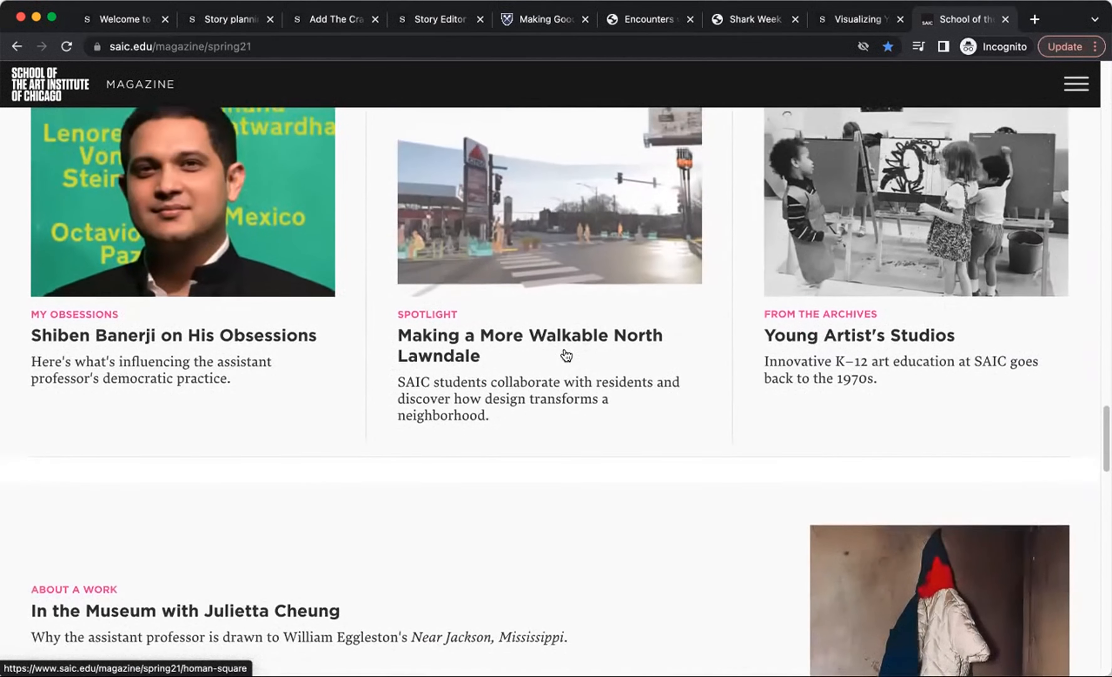
scroll(563, 353, "up", 6)
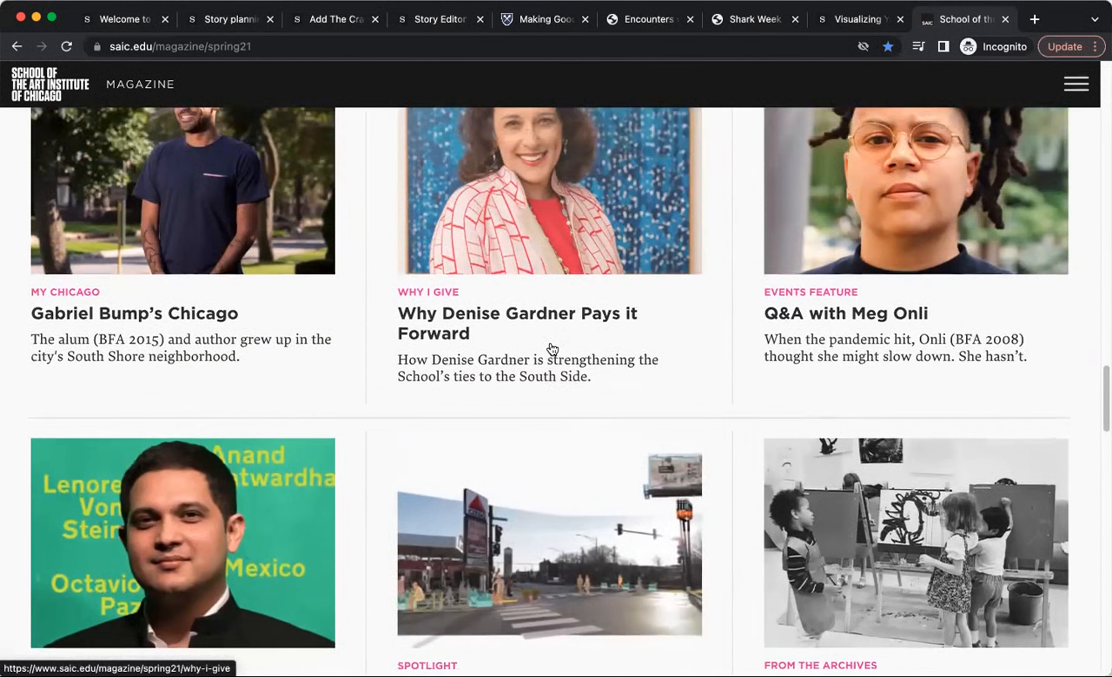
scroll(549, 347, "up", 16)
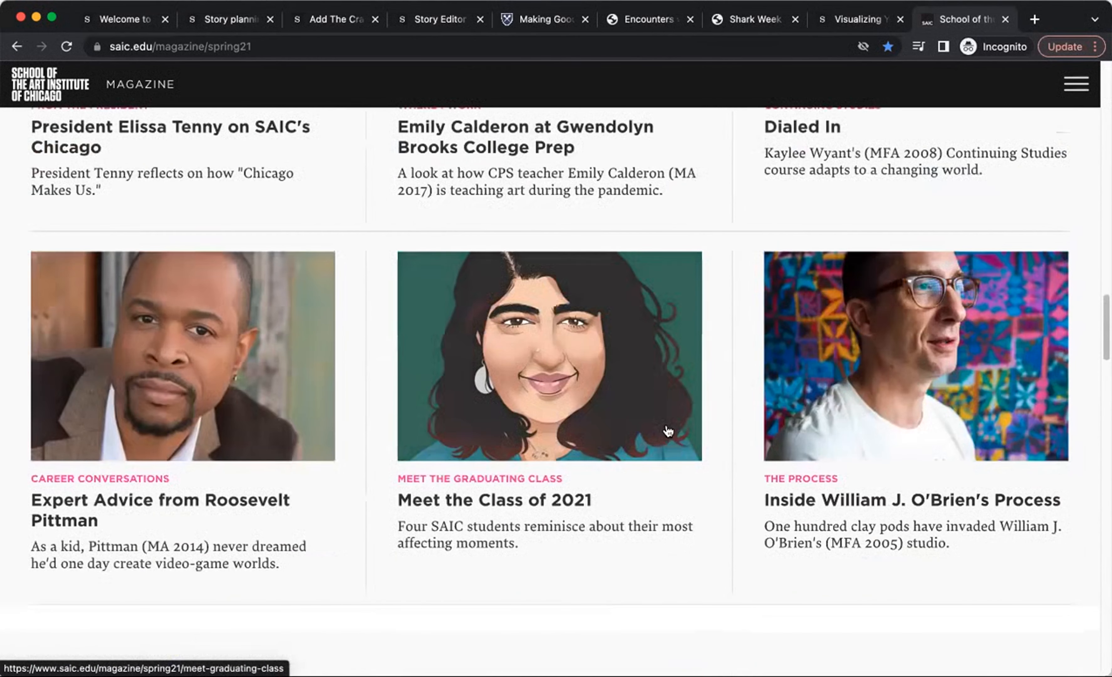
scroll(669, 431, "up", 14)
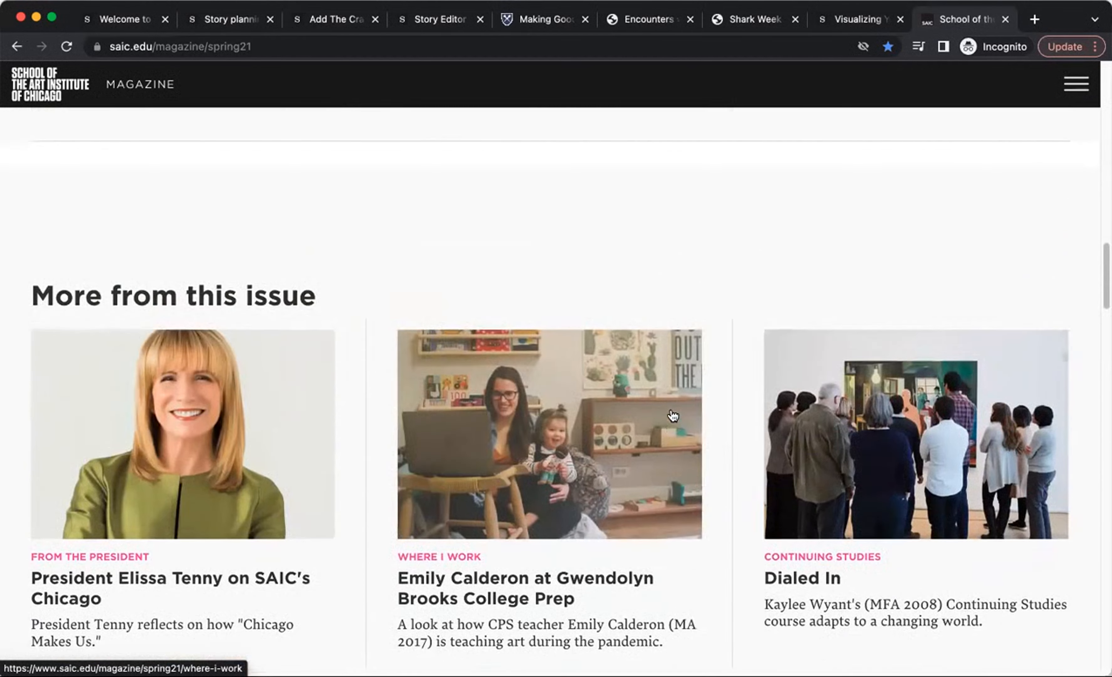
scroll(686, 453, "up", 16)
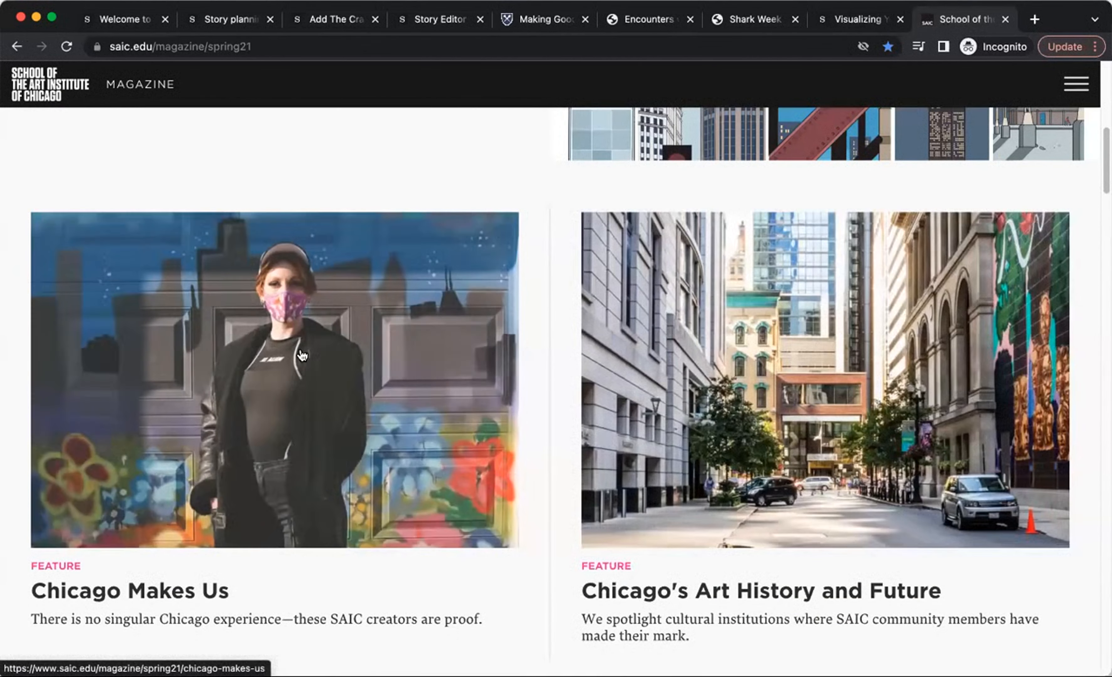
Step: Open the Chicago Makes Us feature and view its skyline header, introduction and Meet the Makers video section
left_click(483, 453)
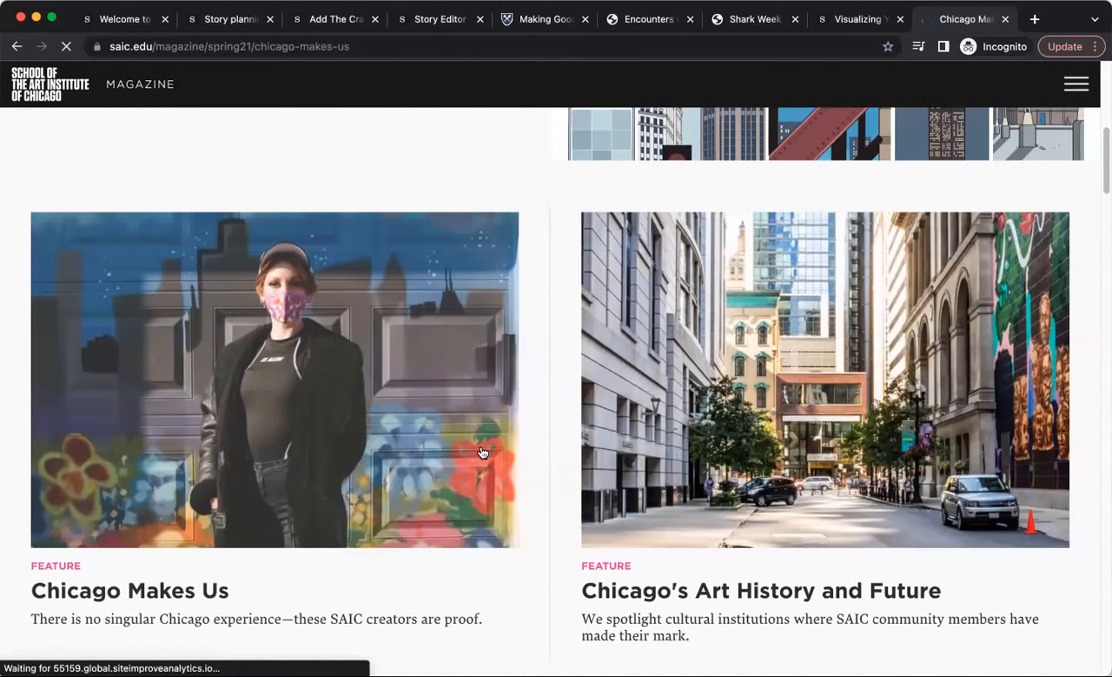
scroll(635, 405, "down", 4)
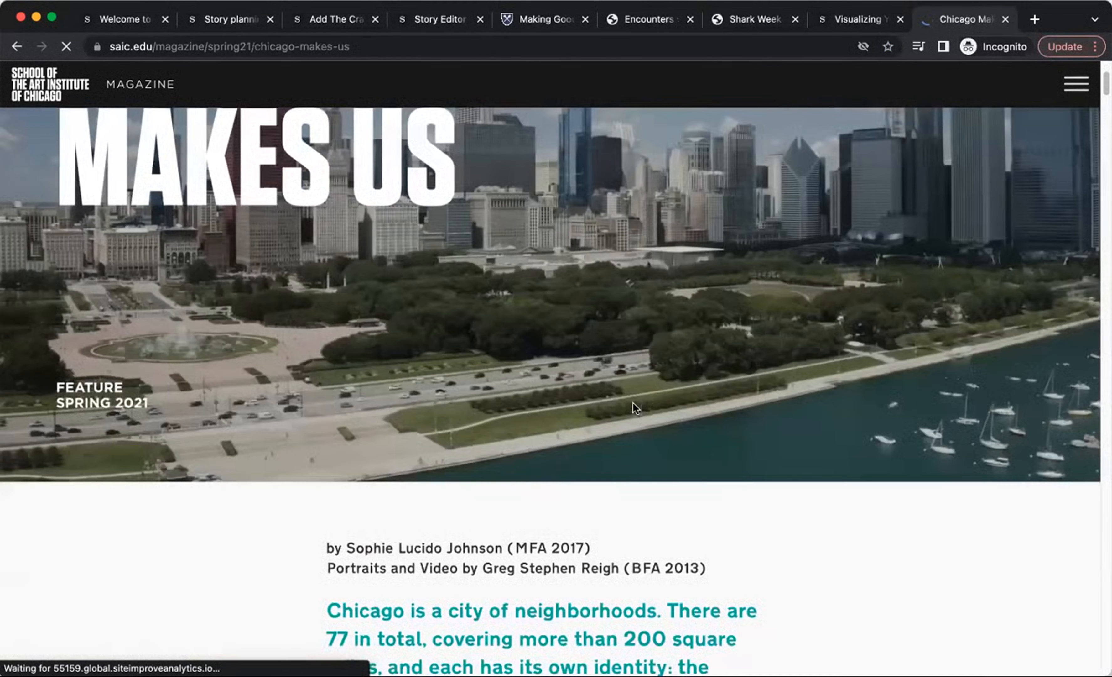
scroll(633, 403, "down", 15)
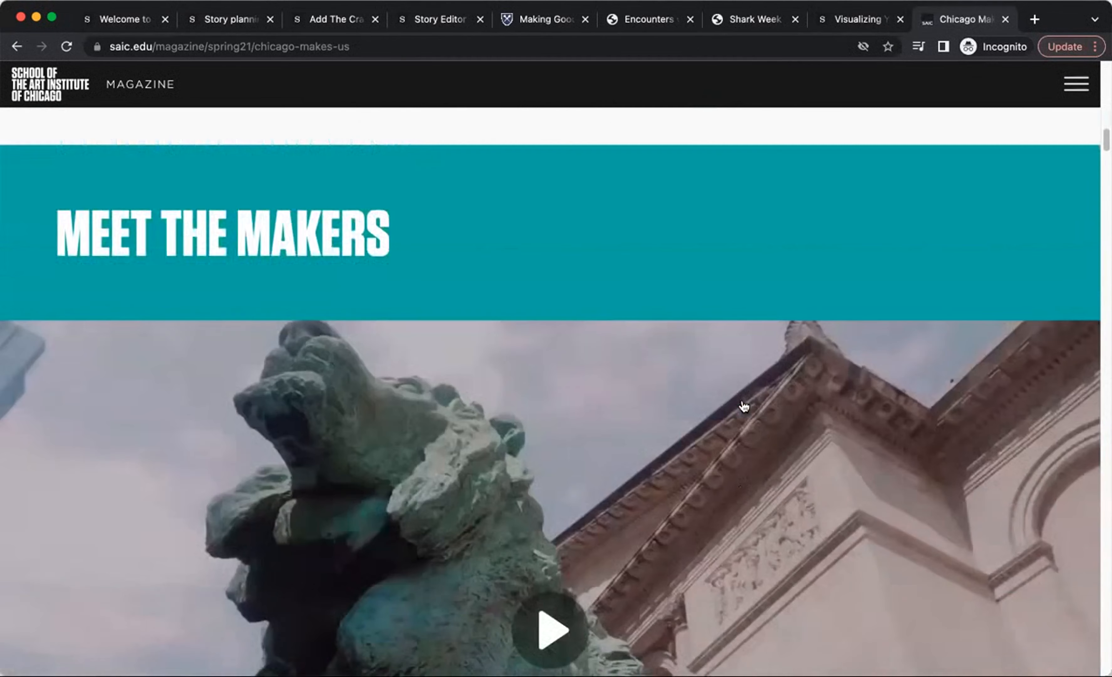
scroll(744, 406, "down", 3)
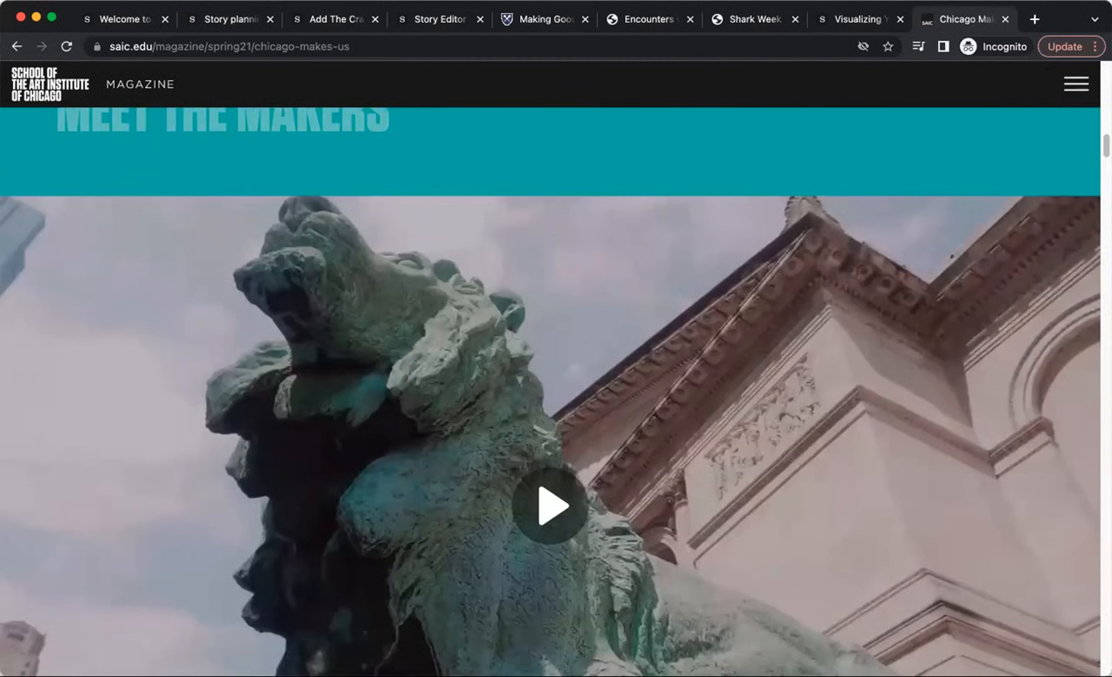
Step: Return to Shorthand and leave the Paris story for the Training team's stories and collections
left_click(119, 17)
scroll(539, 335, "down", 10)
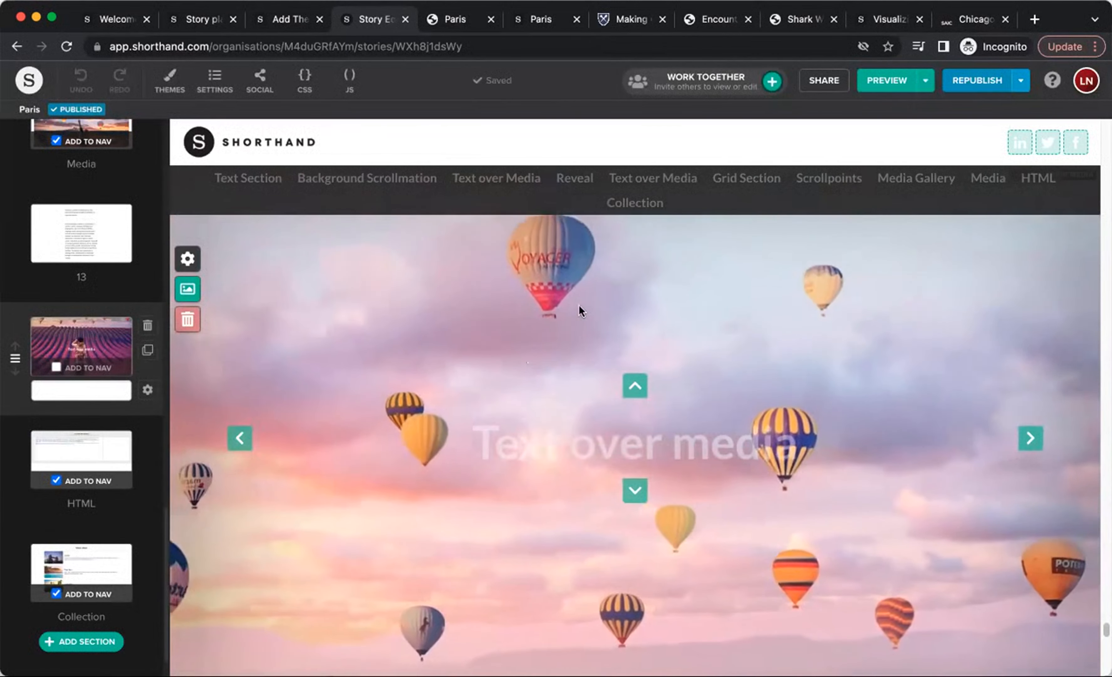
left_click(35, 86)
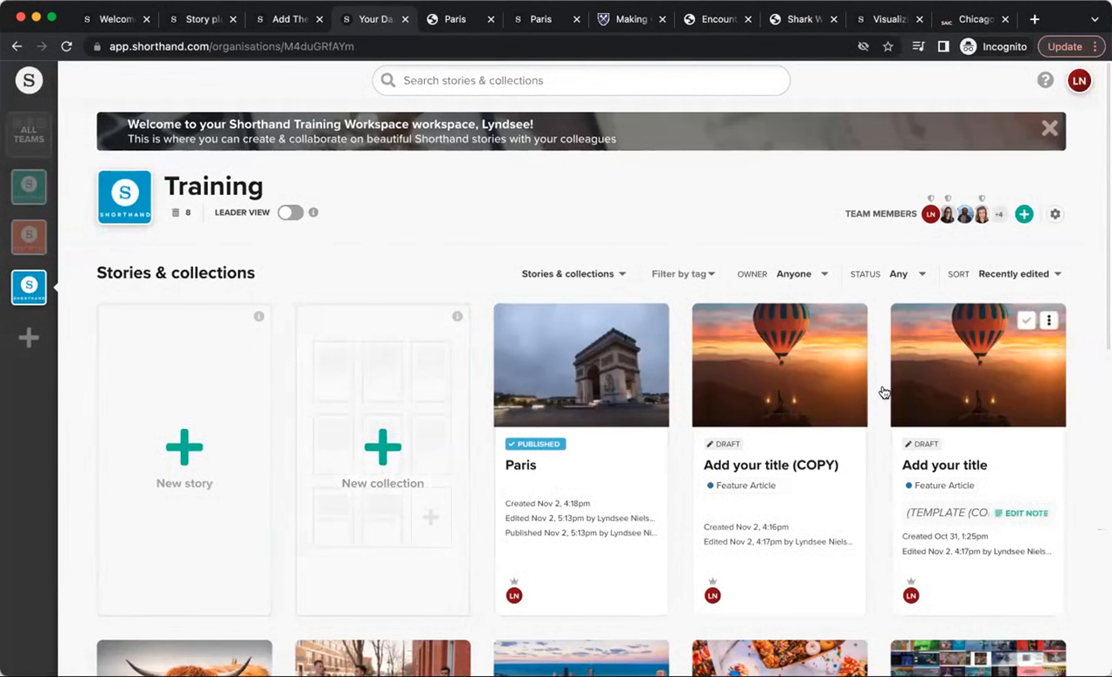
scroll(432, 550, "down", 1)
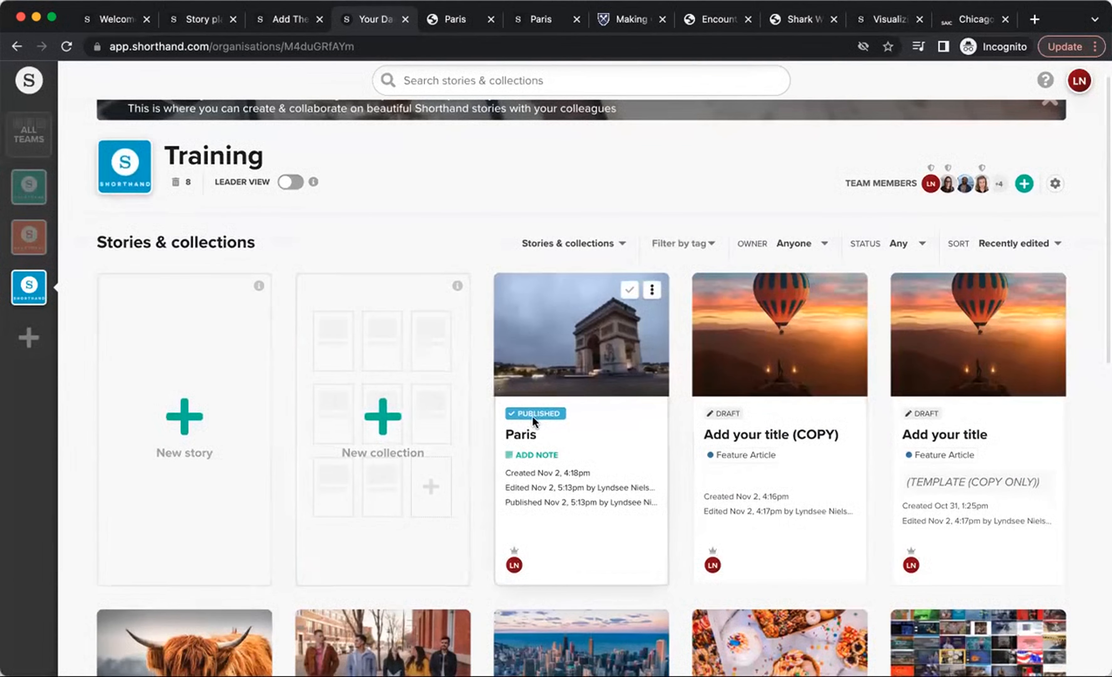
Step: Create a new untitled collection, look over its name, title and story fields, and close its settings without publishing
left_click(370, 427)
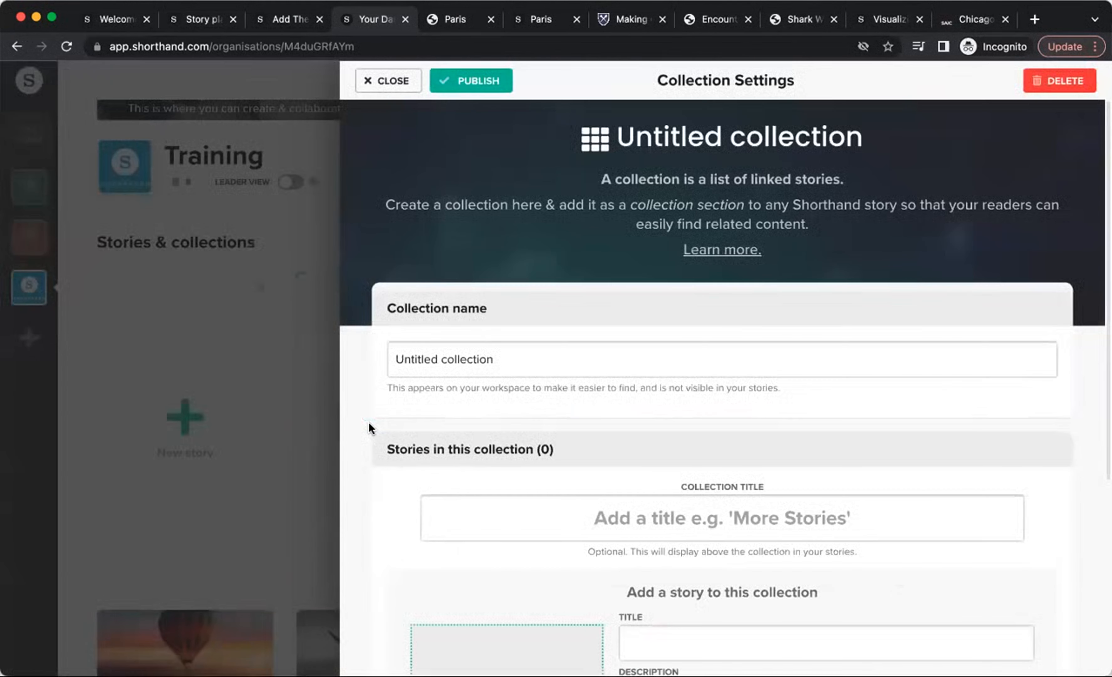
scroll(731, 348, "down", 1)
scroll(731, 348, "down", 6)
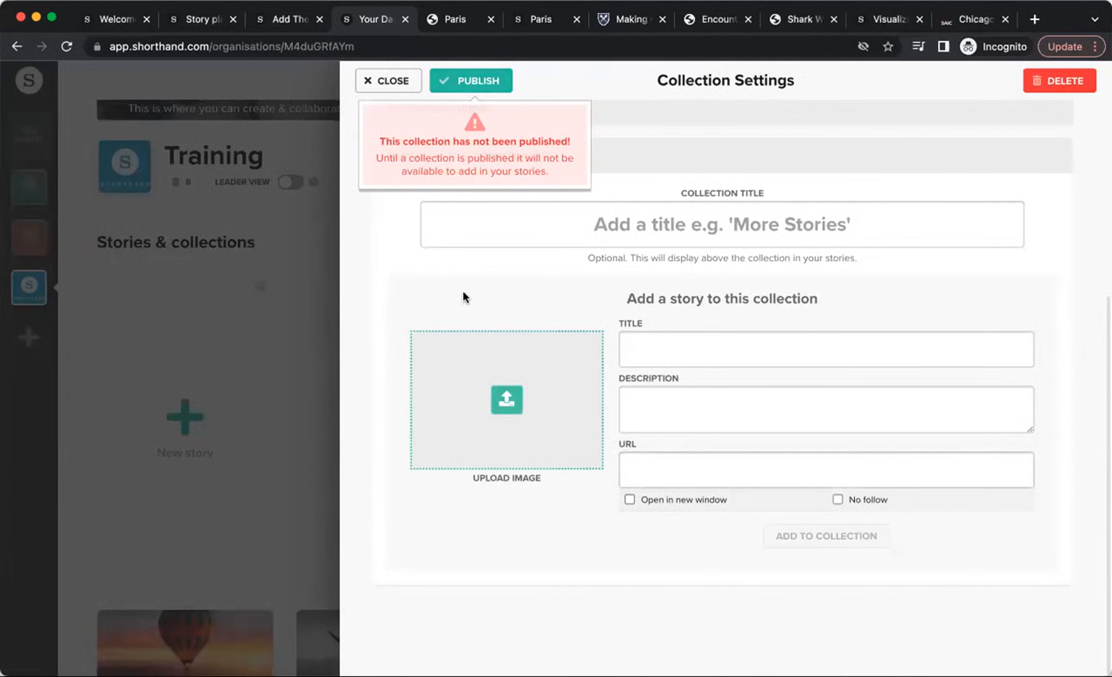
left_click(394, 80)
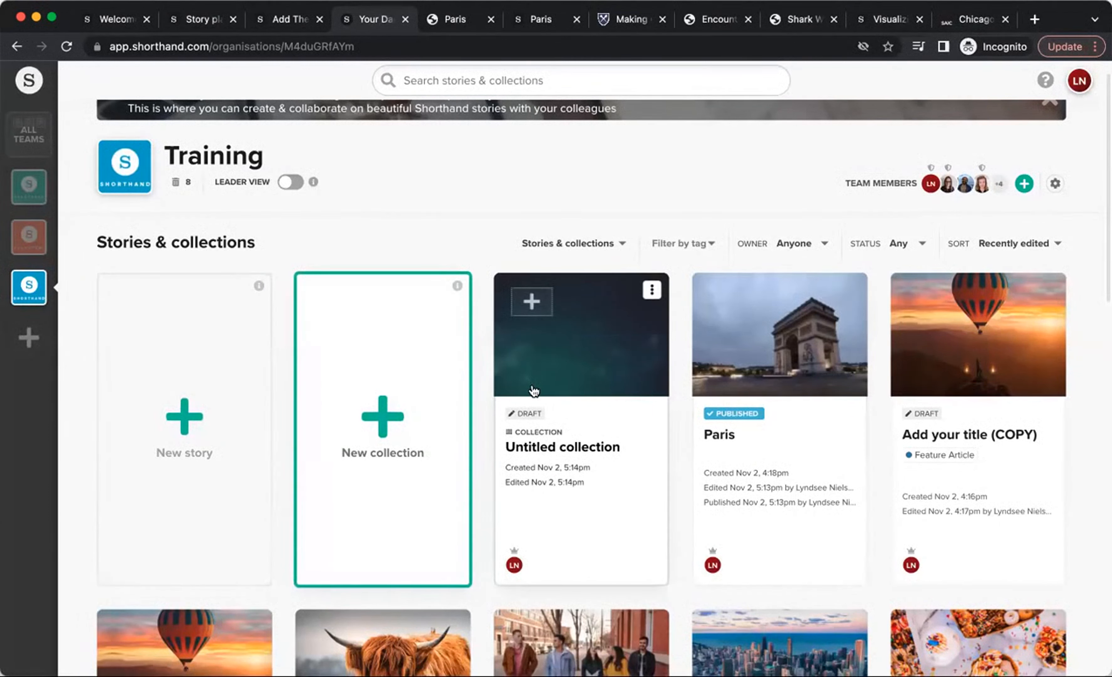
Step: Open the Paris story and add a Collection section using Sample Collection directly after the title section
left_click(798, 368)
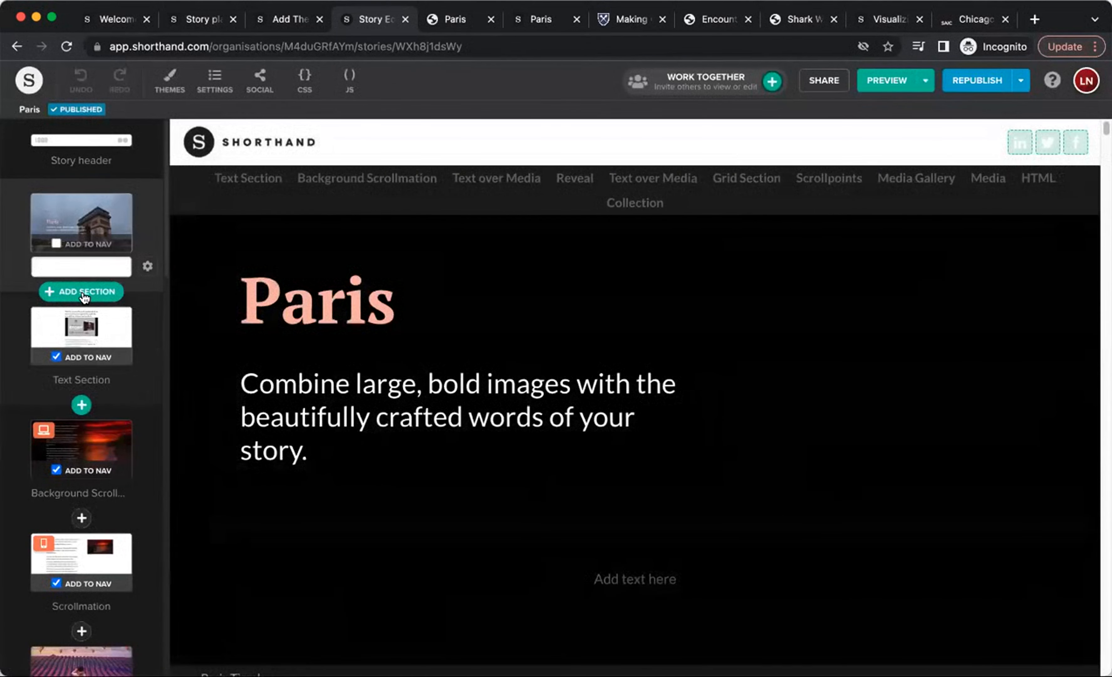
left_click(84, 294)
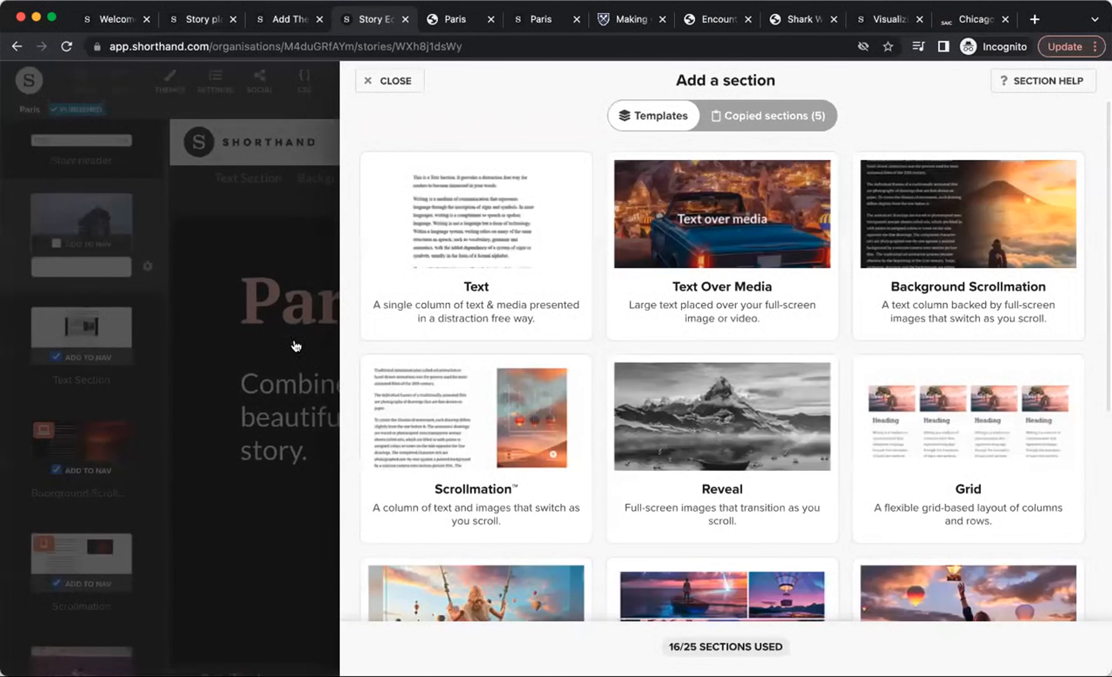
scroll(720, 410, "down", 8)
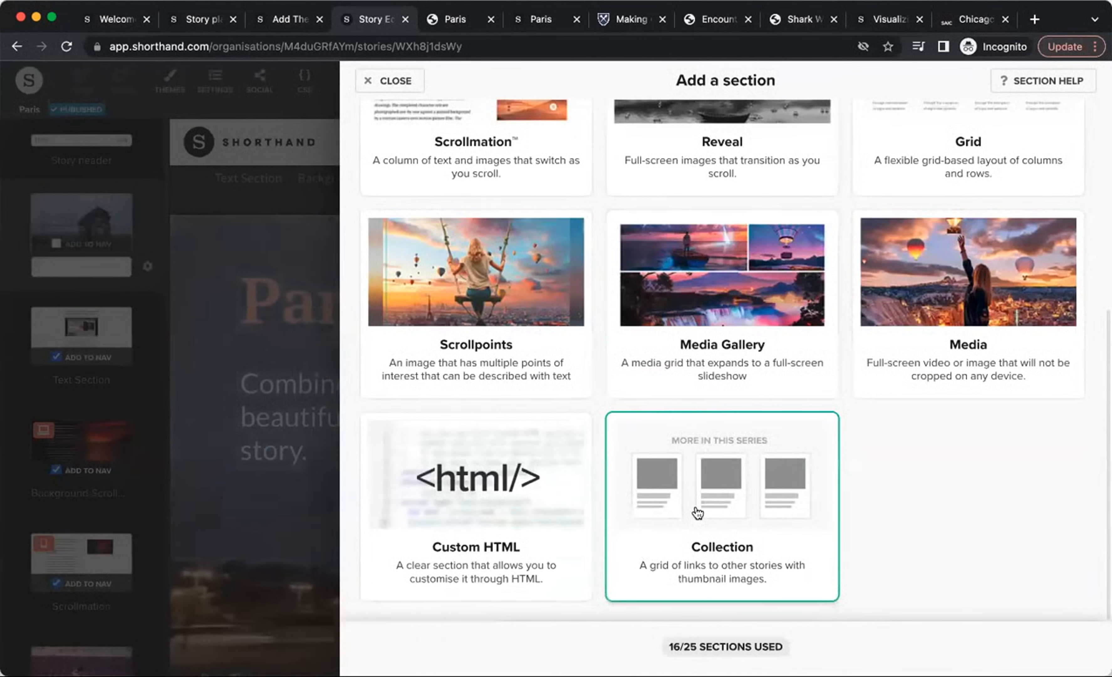
left_click(698, 513)
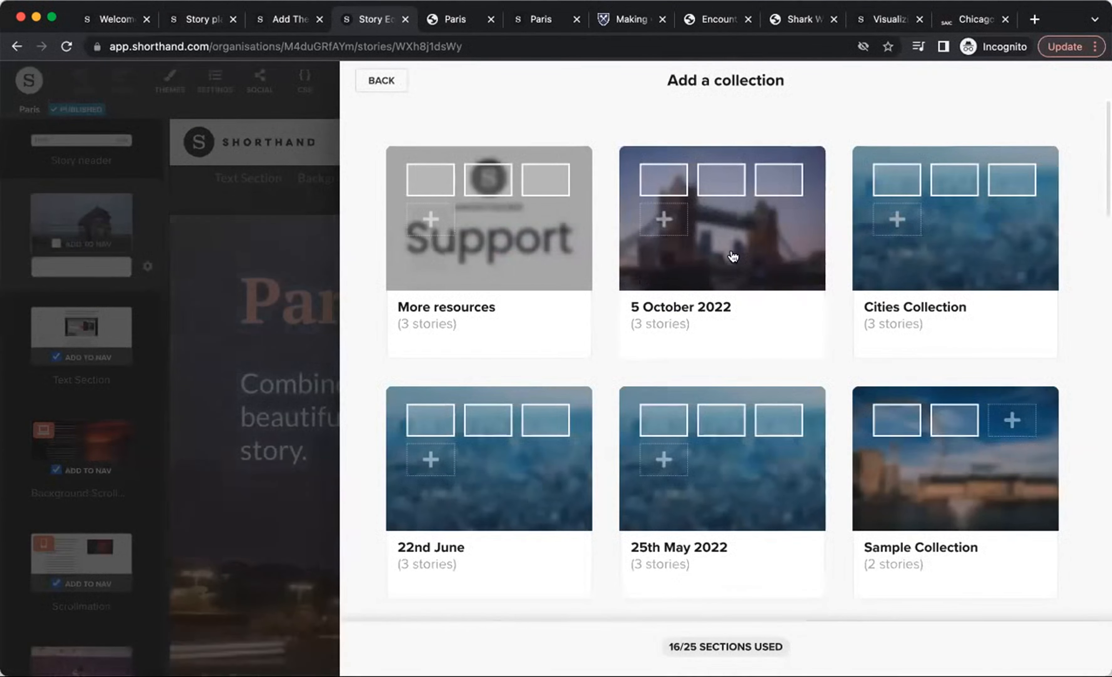
scroll(740, 266, "down", 1)
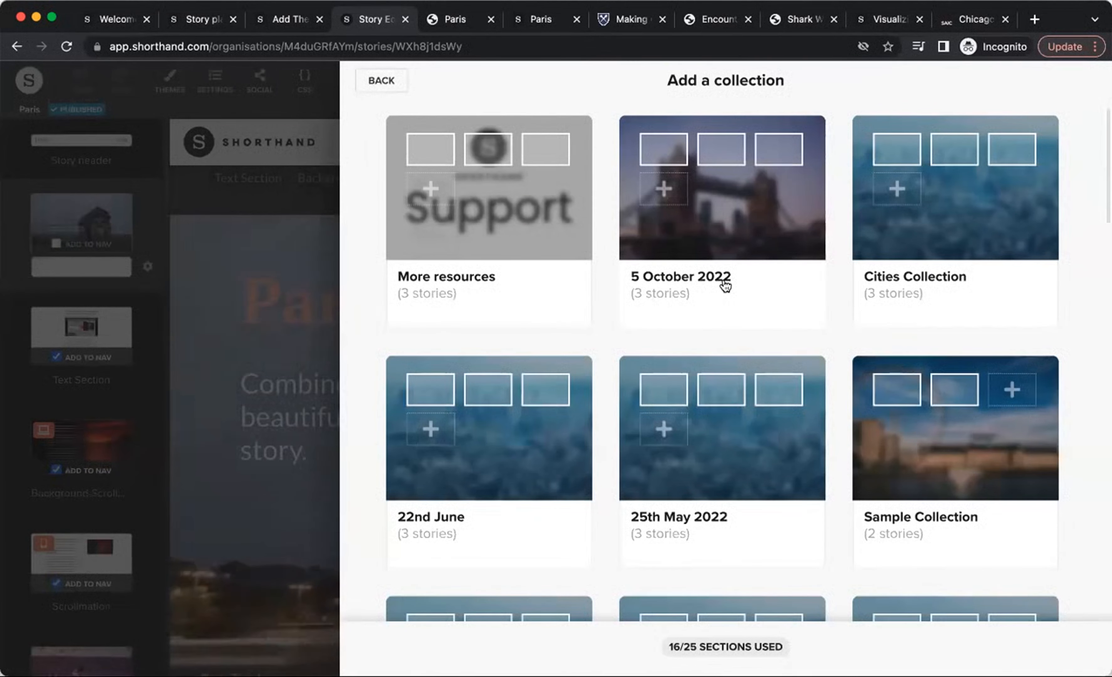
scroll(727, 286, "down", 2)
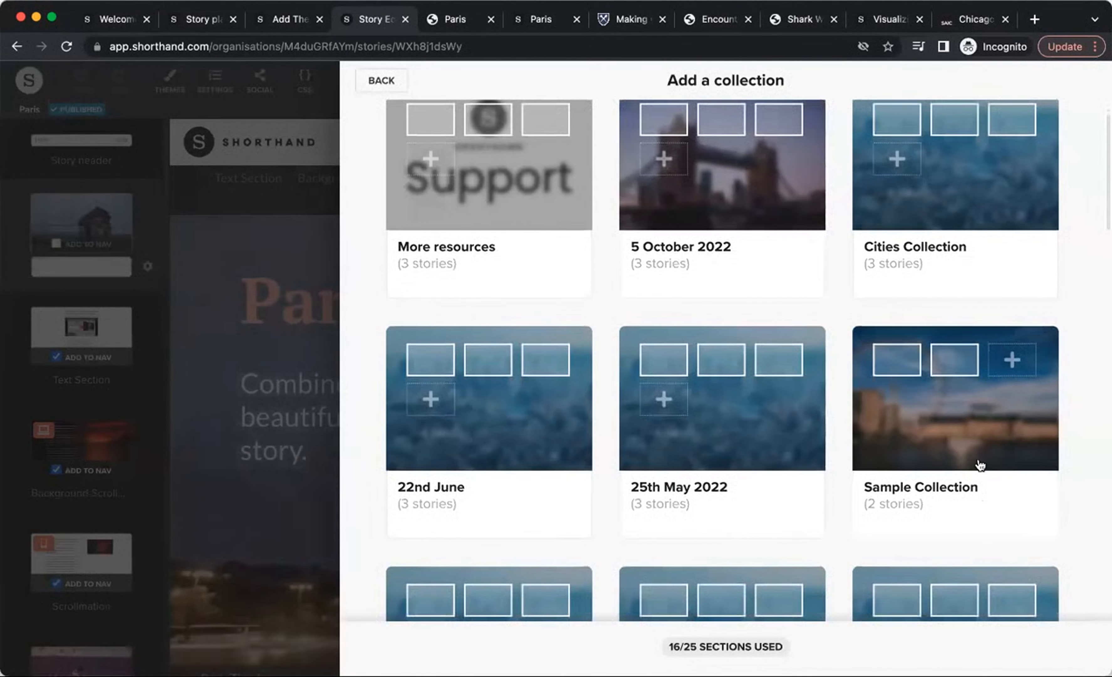
left_click(976, 456)
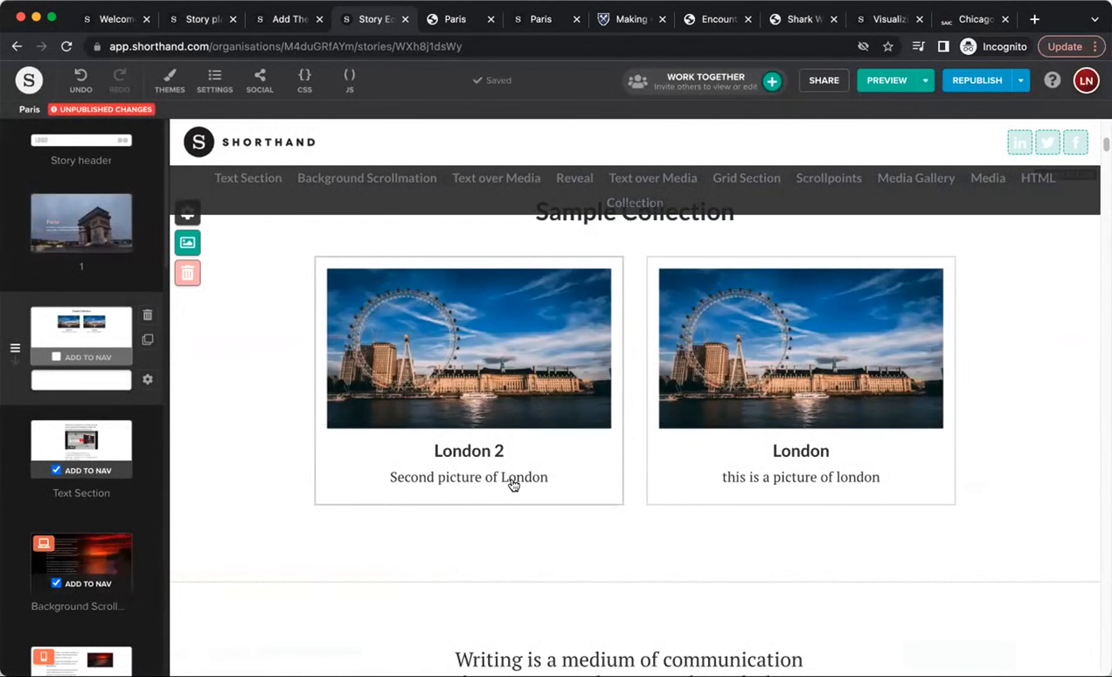
Step: Test the link of the London 2 card in the new collection section and close the page it opens
left_click(446, 410)
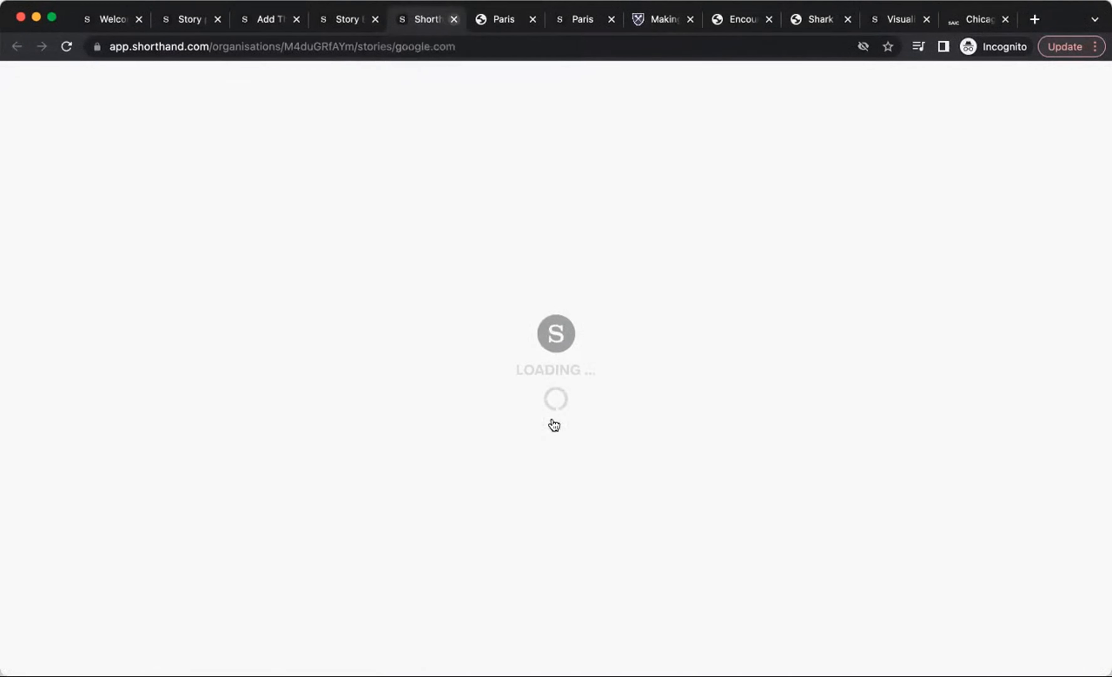
key("super+w")
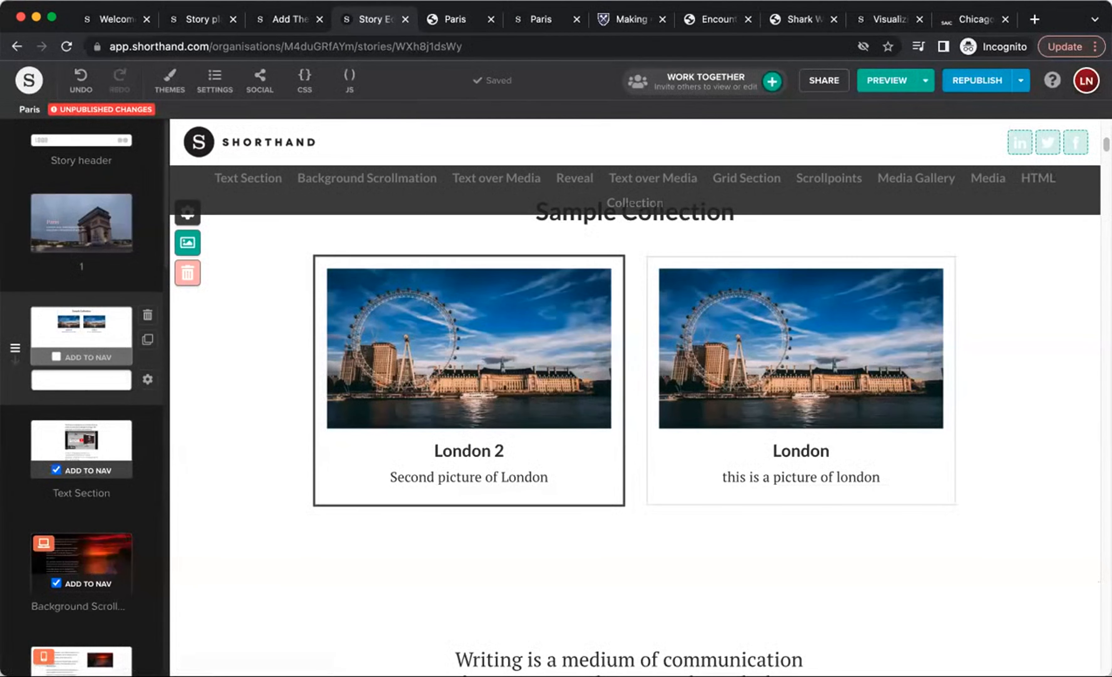
Step: Insert a button above the paragraph beginning "Writing has been instrumental" in the unnamed text section after Reveal
scroll(103, 365, "down", 5)
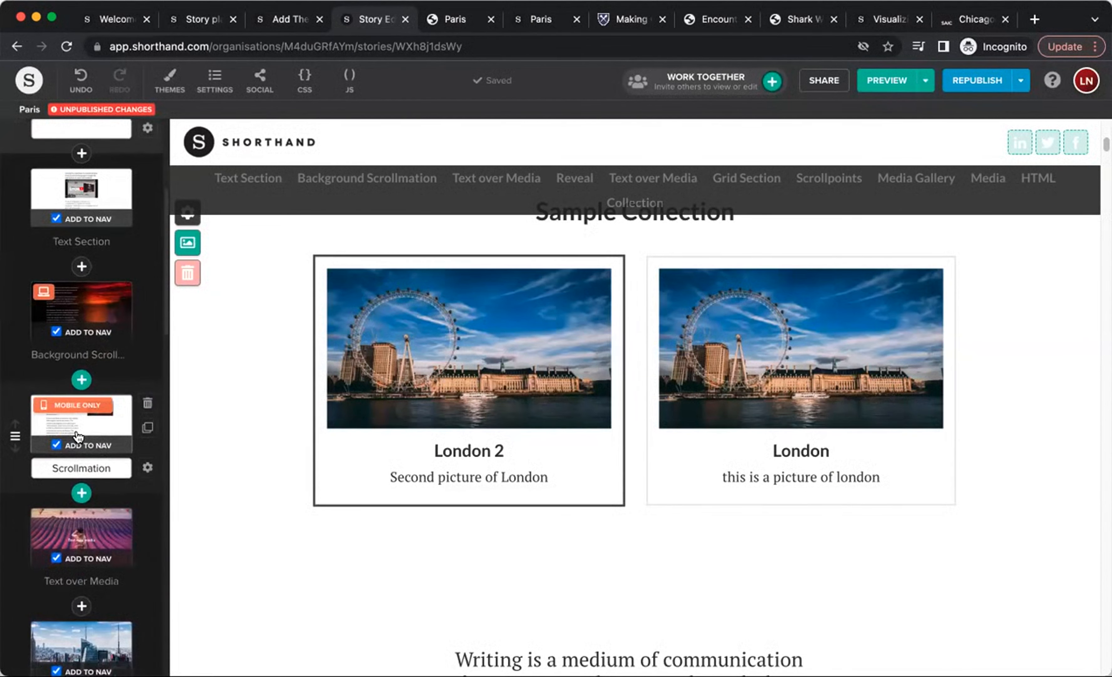
scroll(76, 431, "down", 5)
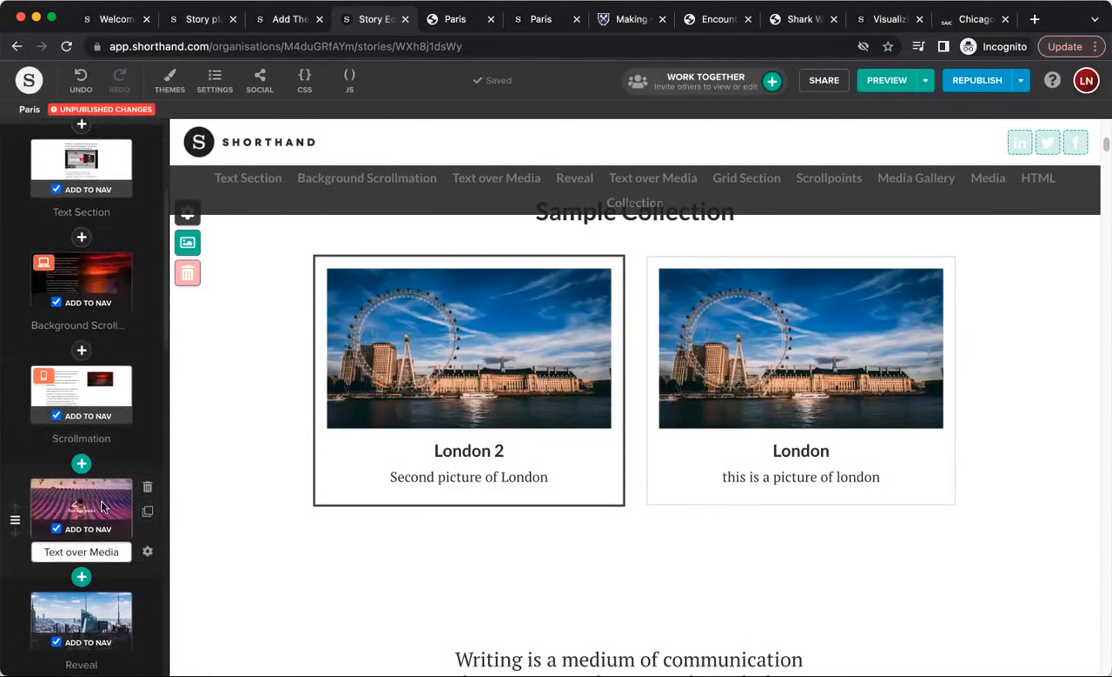
left_click(83, 508)
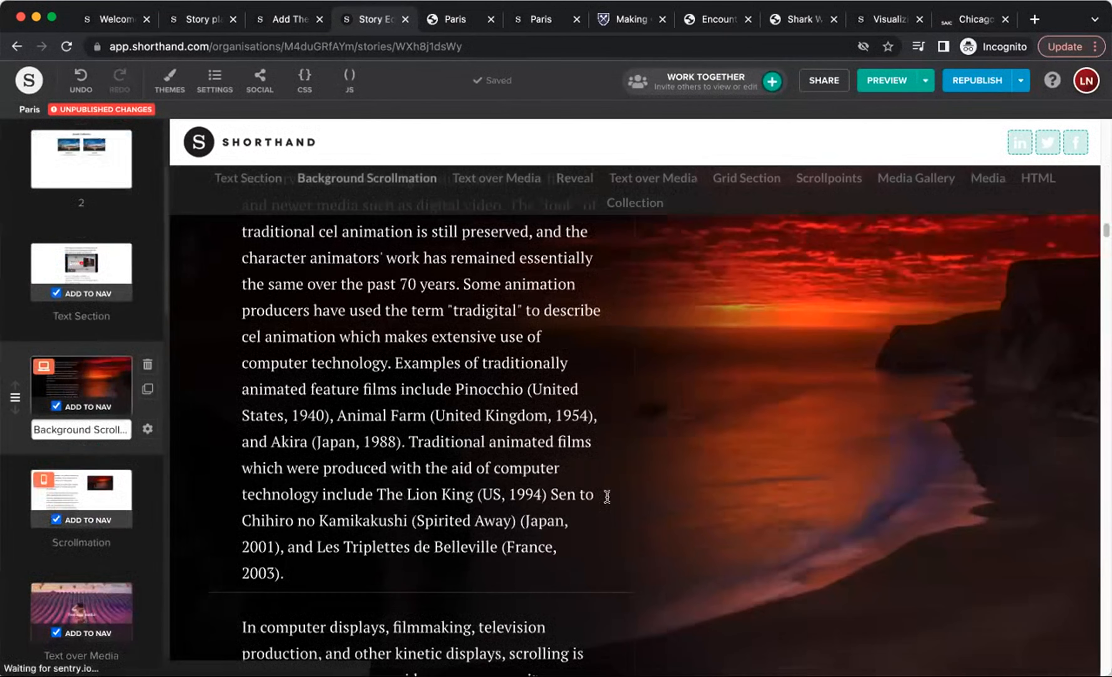
scroll(687, 599, "down", 1)
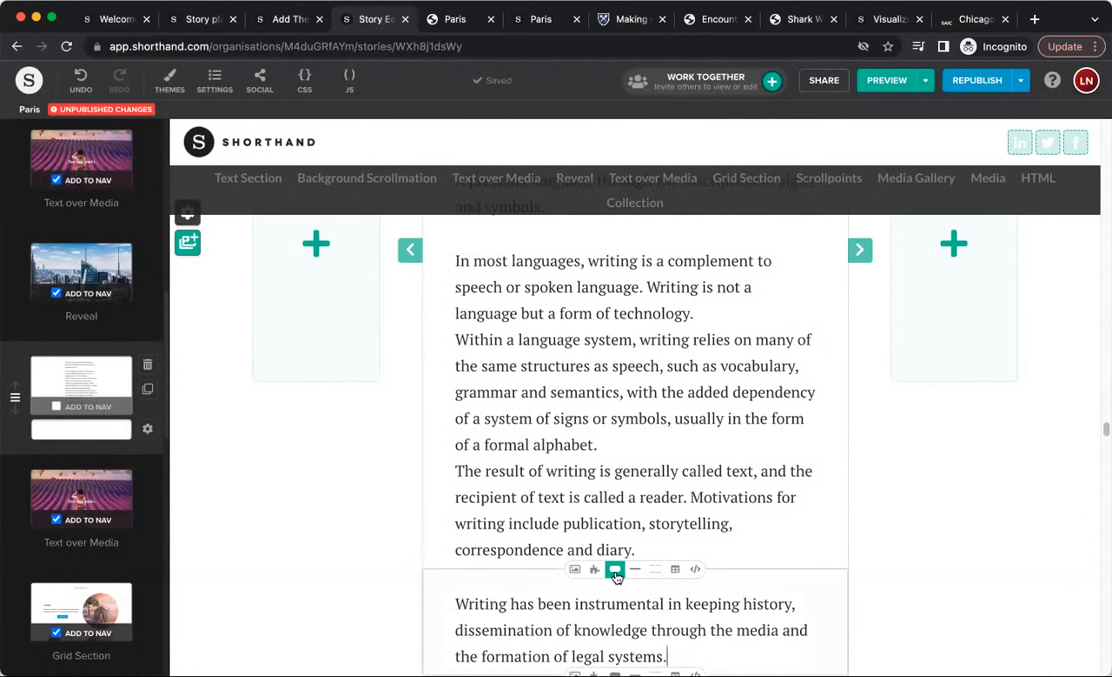
left_click(615, 570)
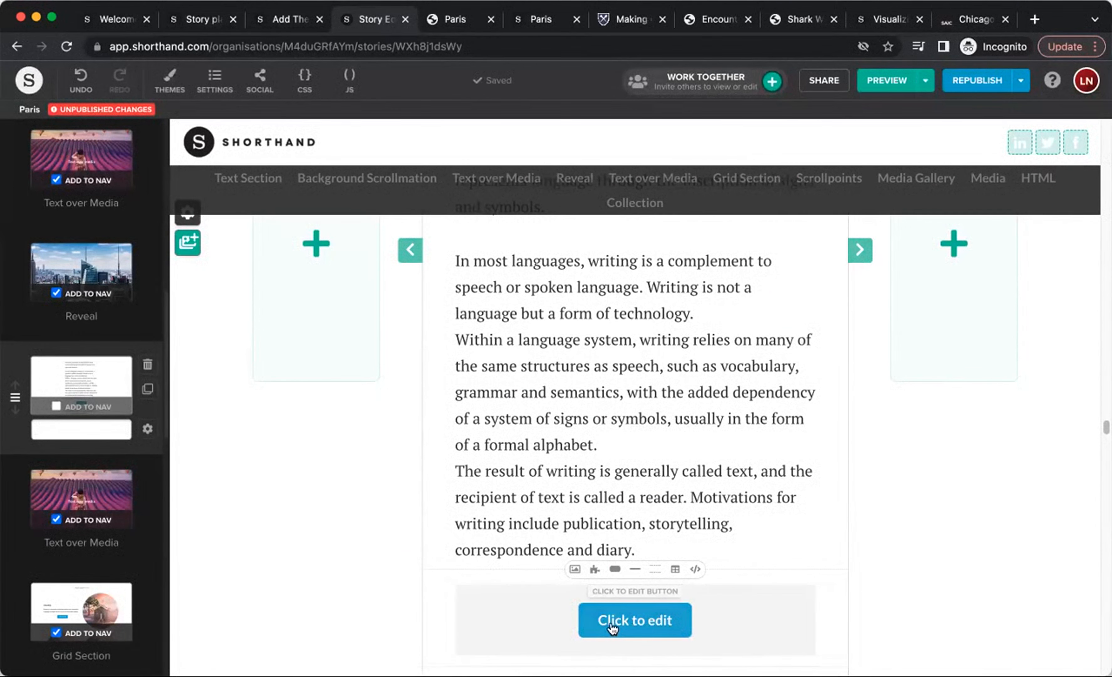
left_click(636, 625)
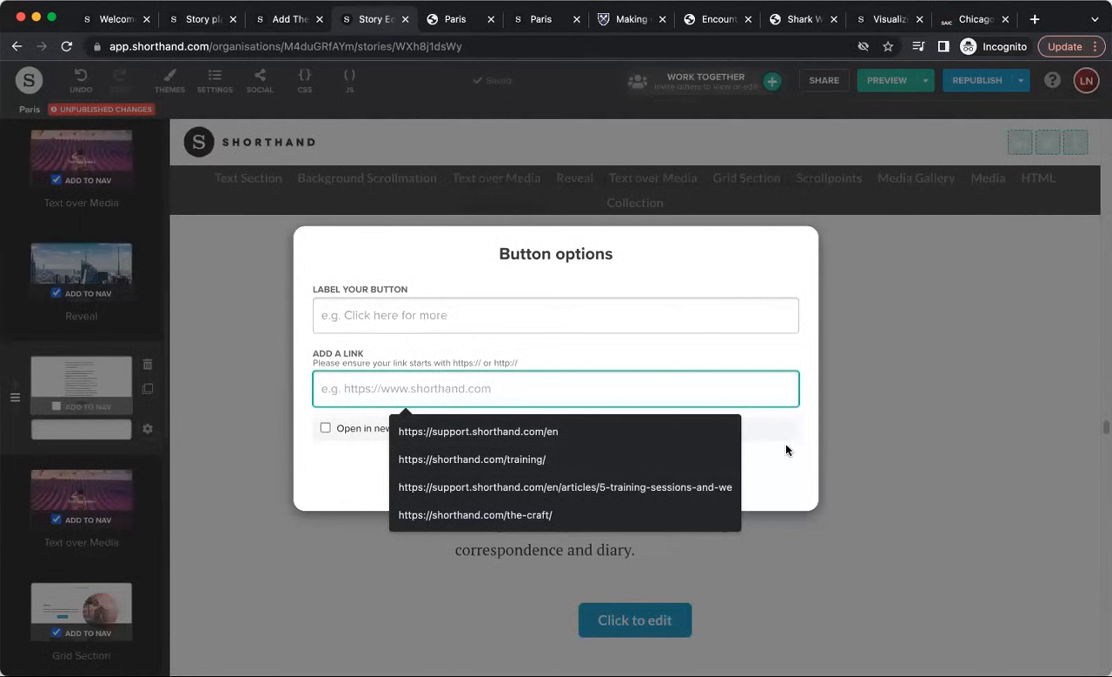
left_click(450, 519)
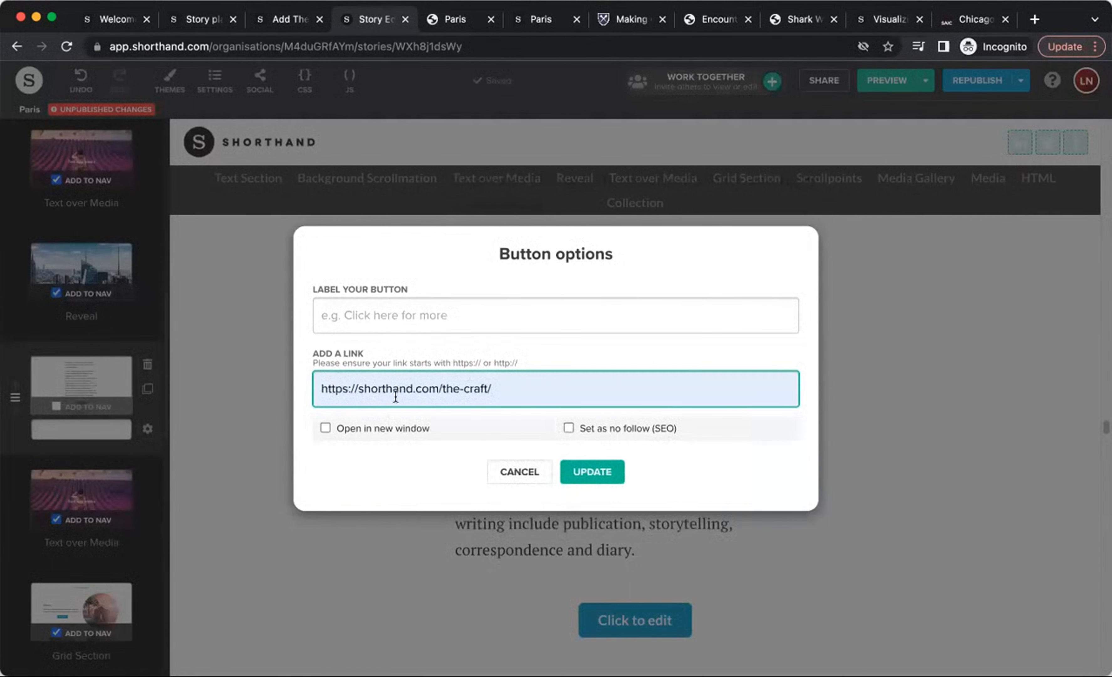
left_click(325, 427)
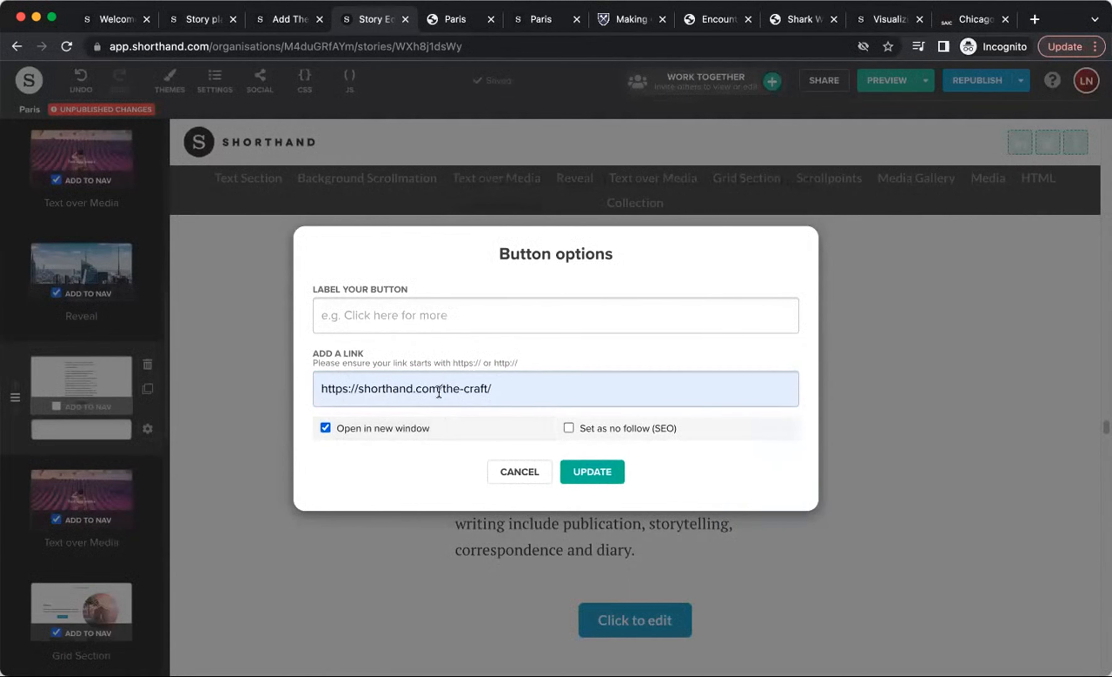
left_click(601, 475)
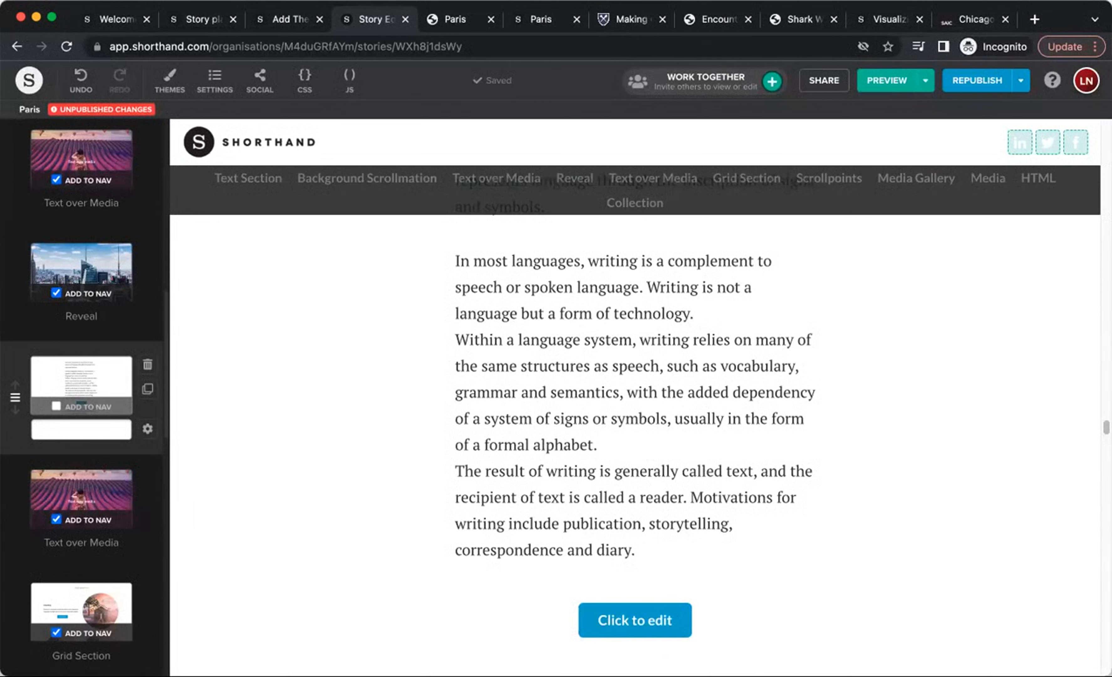
left_click(725, 415)
Step: Return to the Training team's stories, reopen the Paris story and republish it with its latest changes
left_click(29, 73)
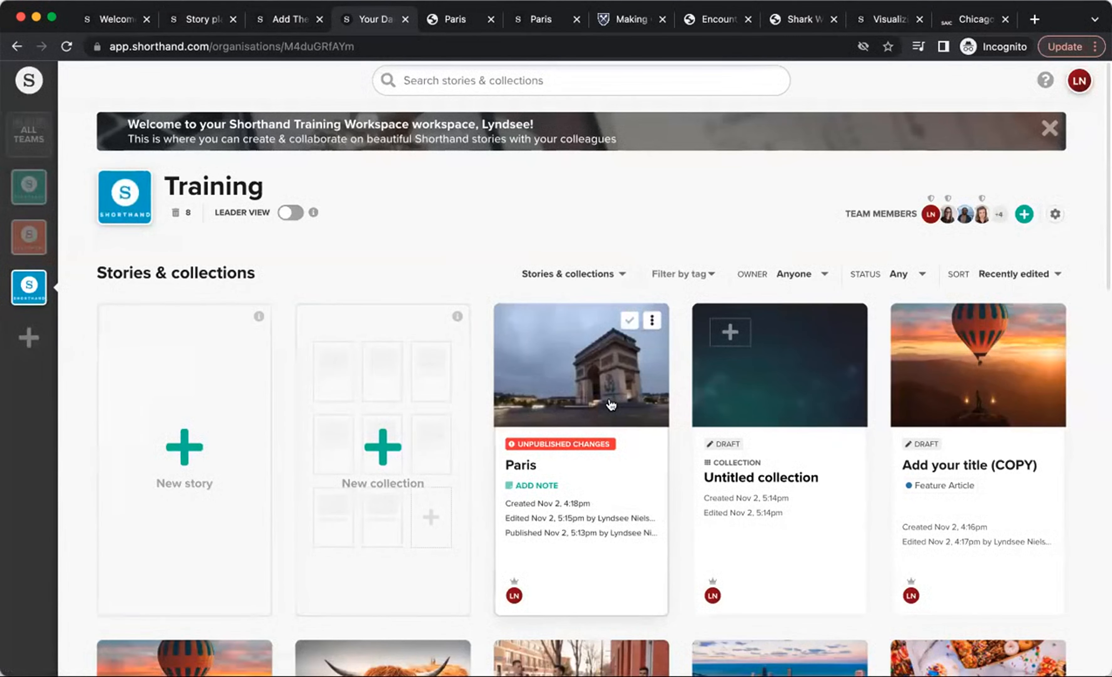
left_click(550, 368)
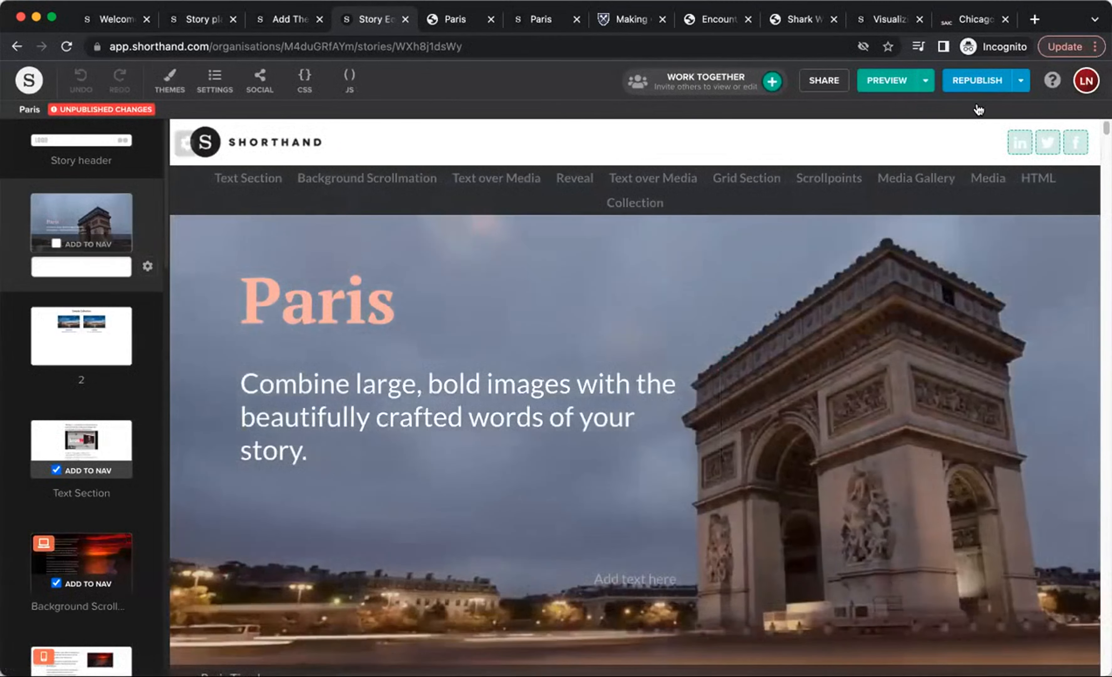
left_click(981, 73)
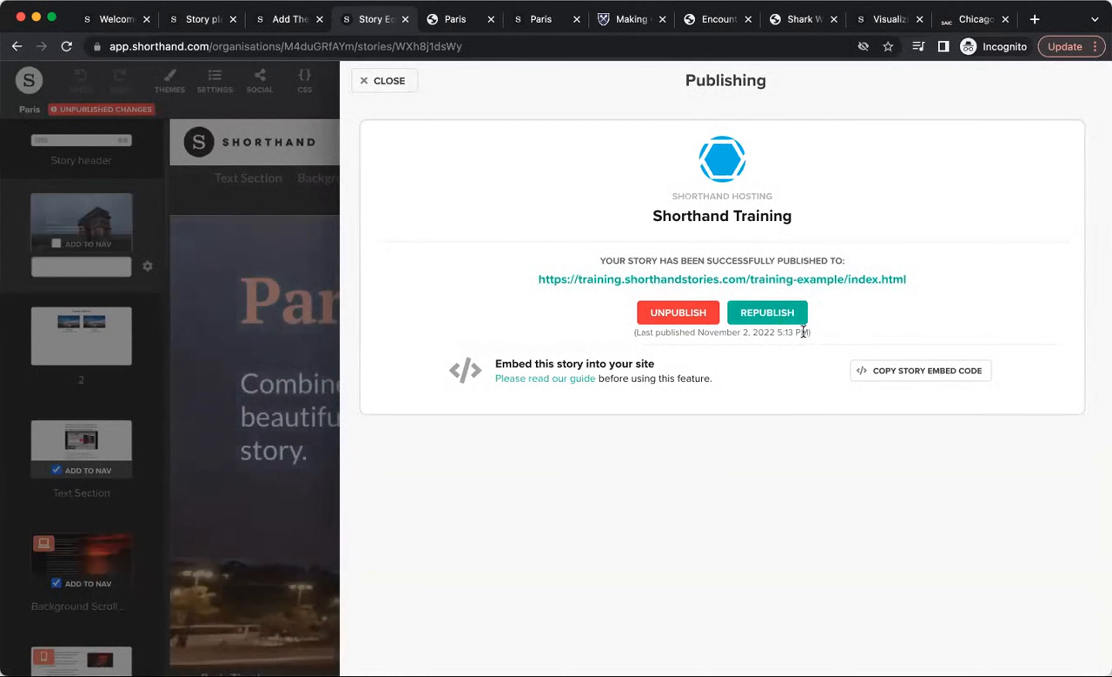
left_click_drag(811, 333, 620, 340)
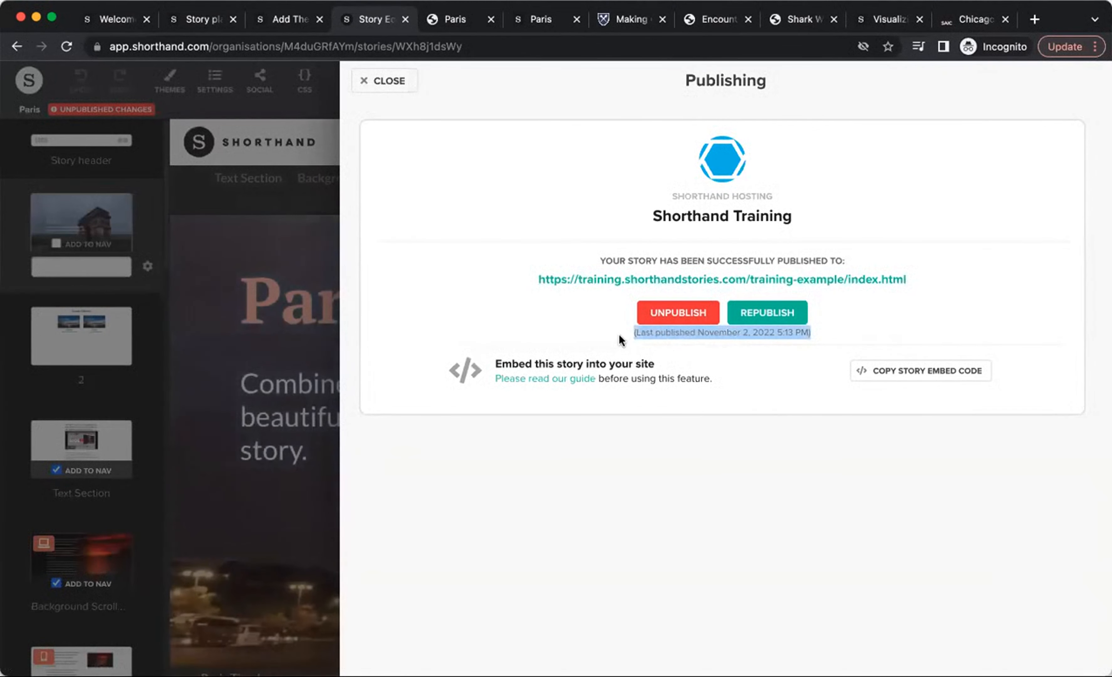
left_click(746, 348)
left_click(760, 314)
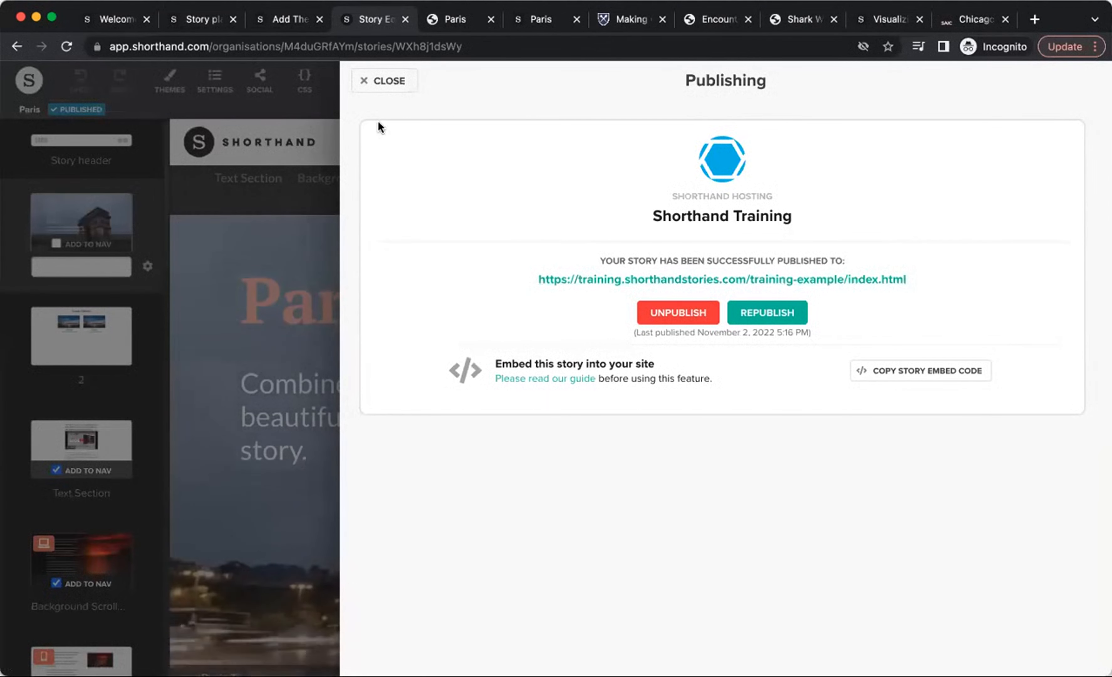
left_click(390, 87)
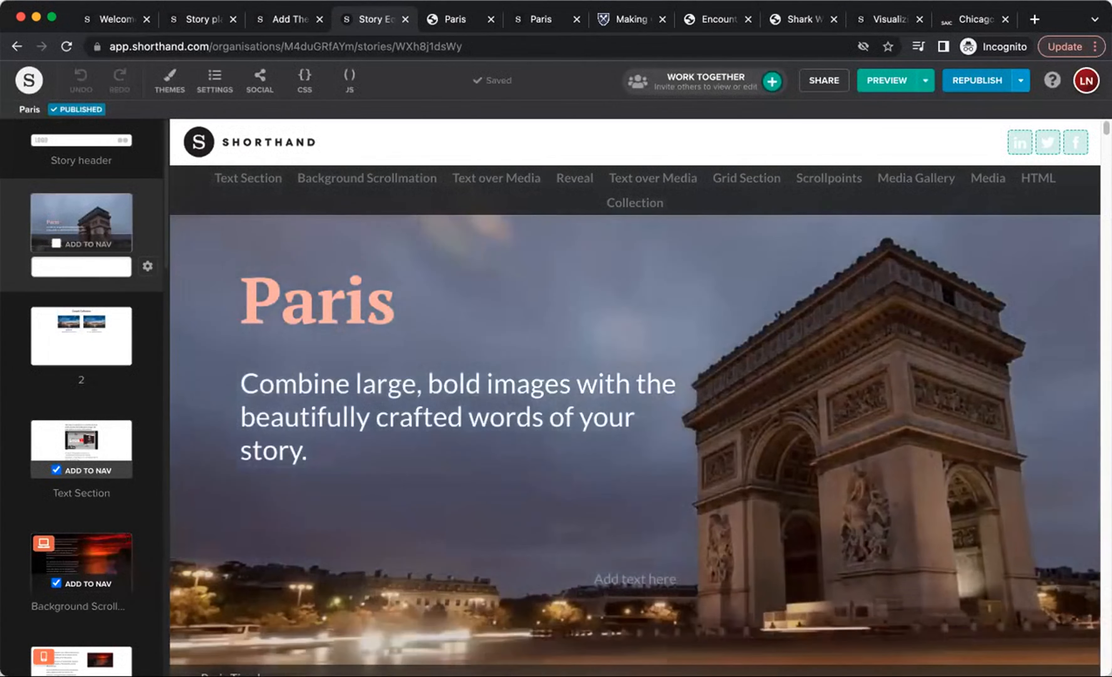
Step: Go back to the Training team's stories and collections and filter them by Draft status to look over the drafts
mouse_move(125, 204)
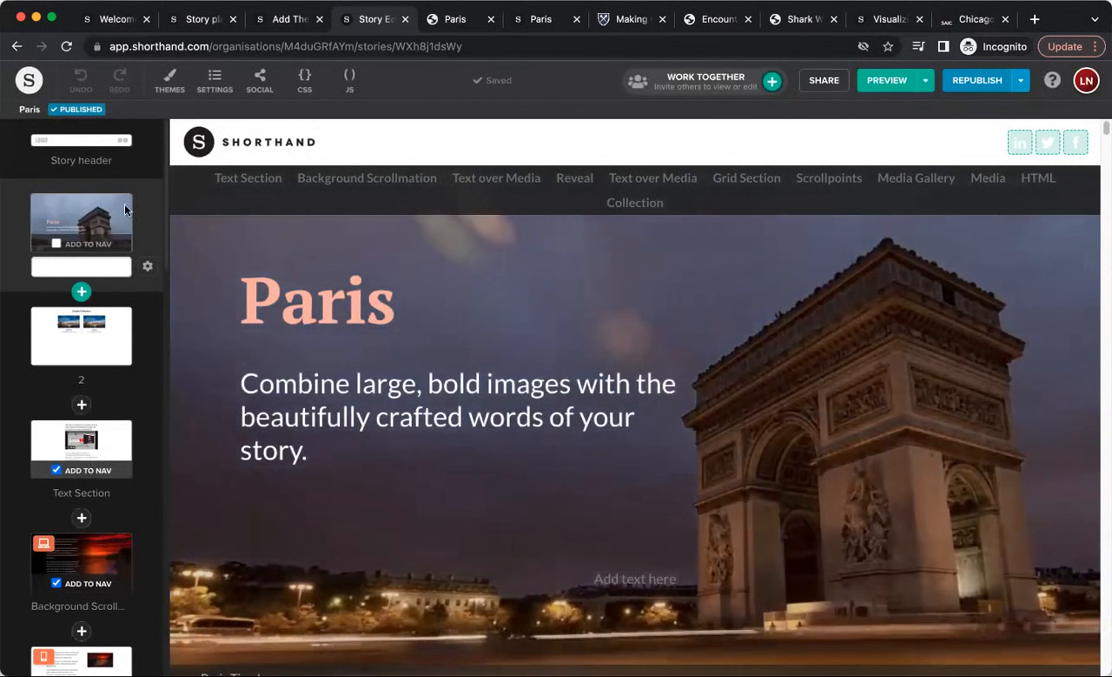
left_click(29, 80)
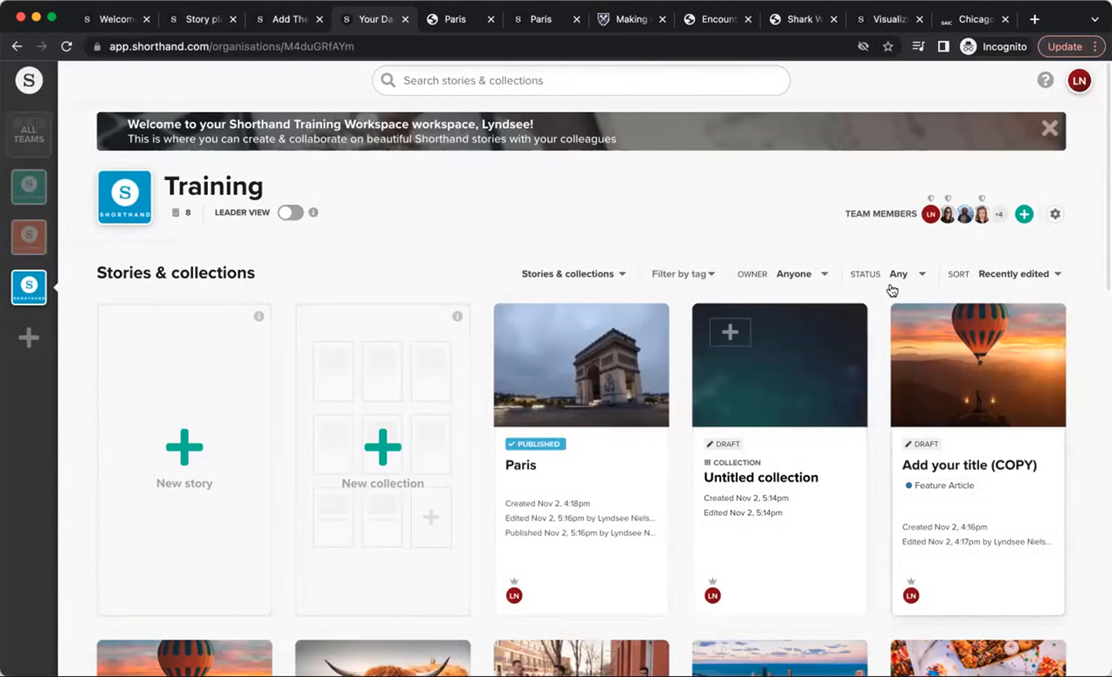
left_click(911, 277)
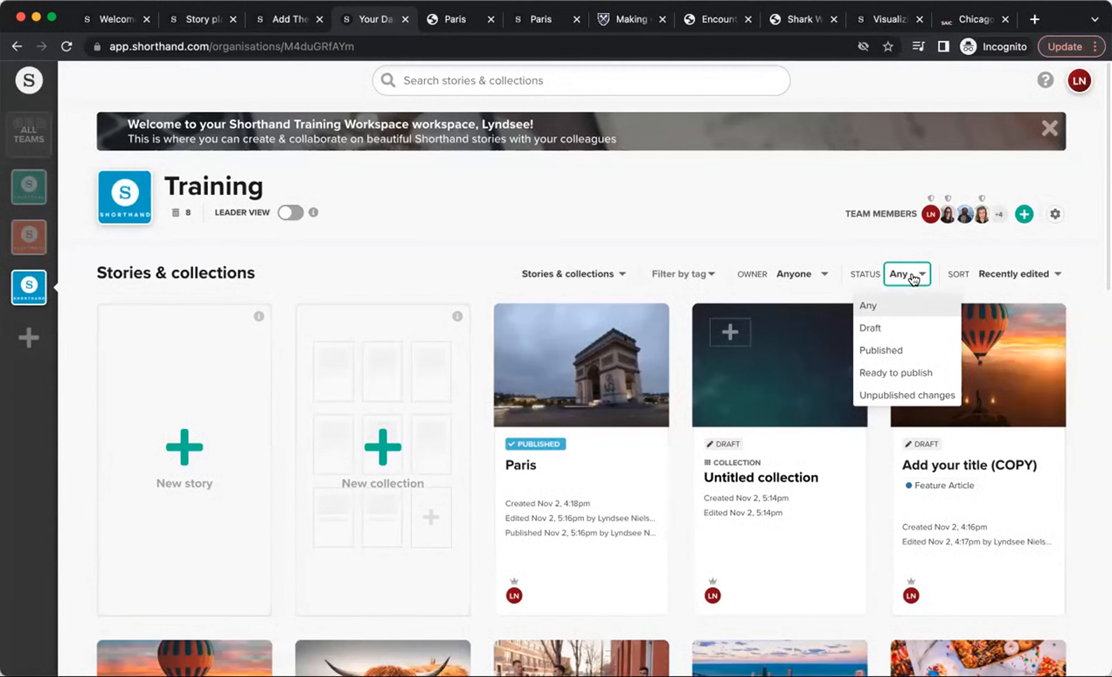
left_click(891, 331)
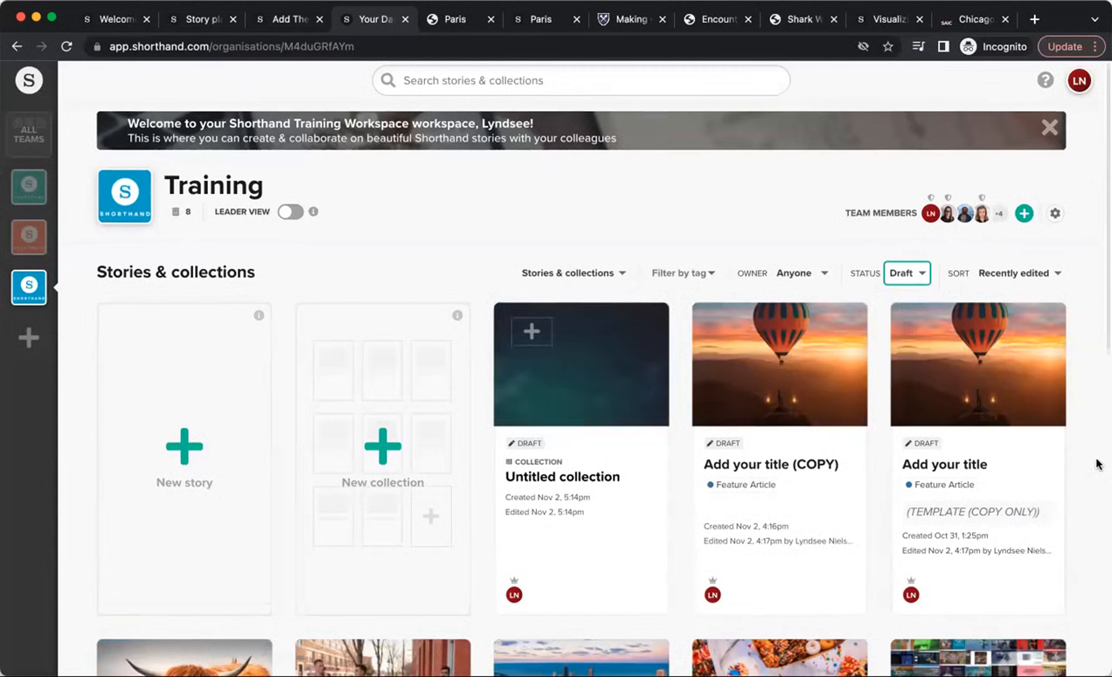
scroll(1094, 460, "down", 3)
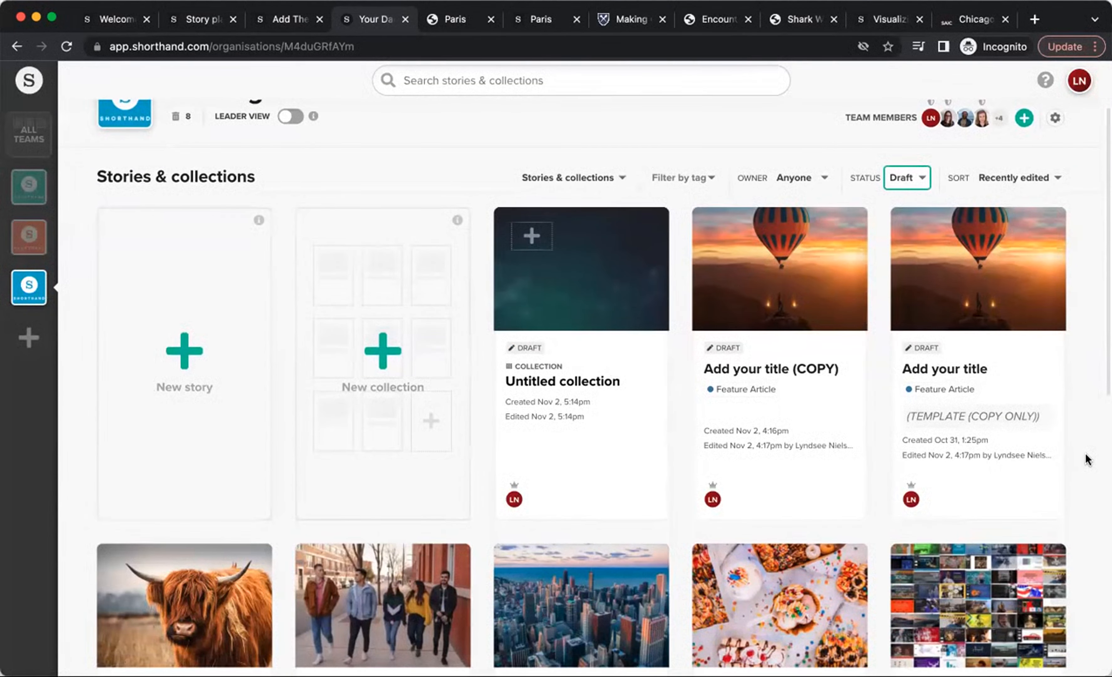
scroll(1087, 461, "down", 1)
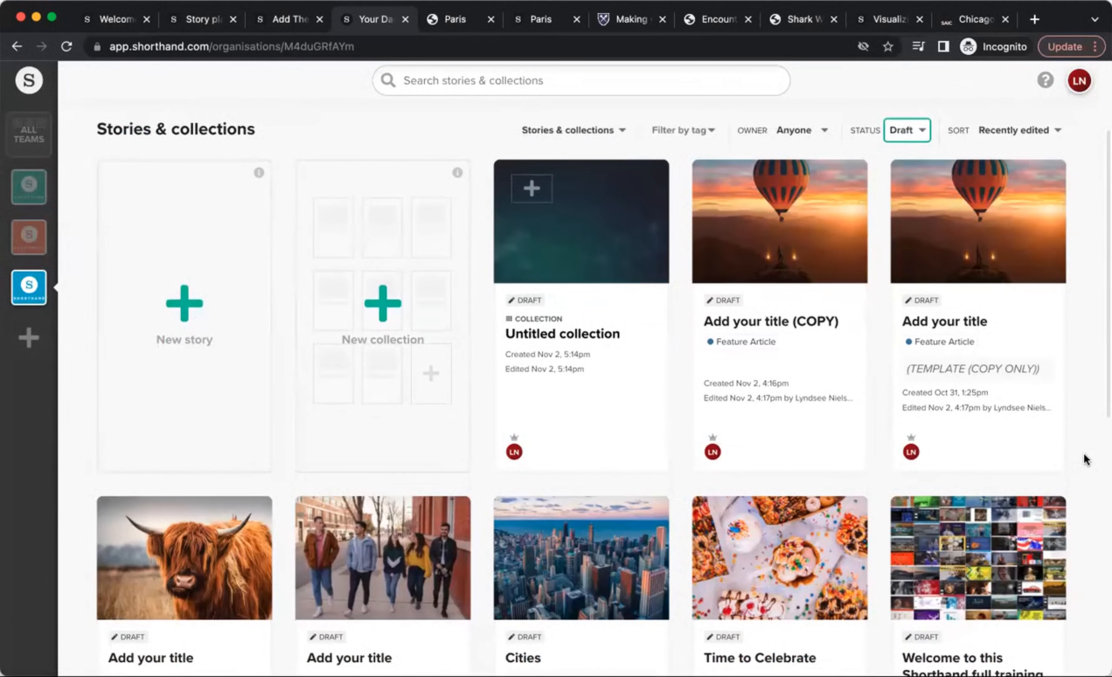
scroll(1085, 459, "down", 2)
scroll(1080, 452, "up", 5)
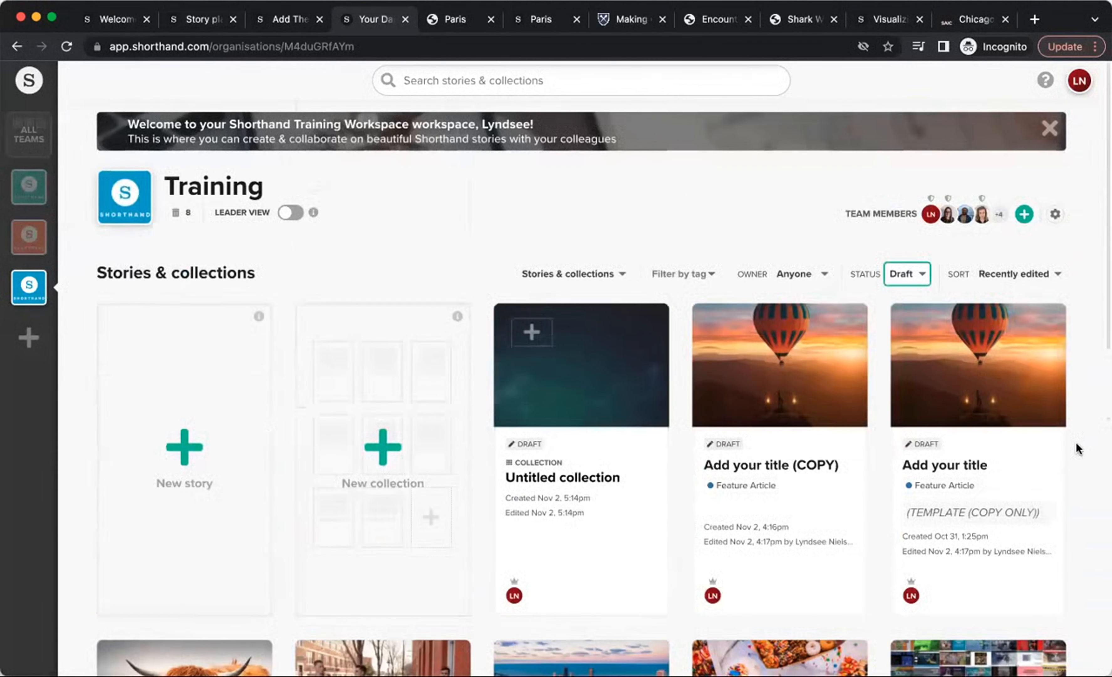
Step: Filter the stories and collections by Published status and open the Paris story
left_click(919, 274)
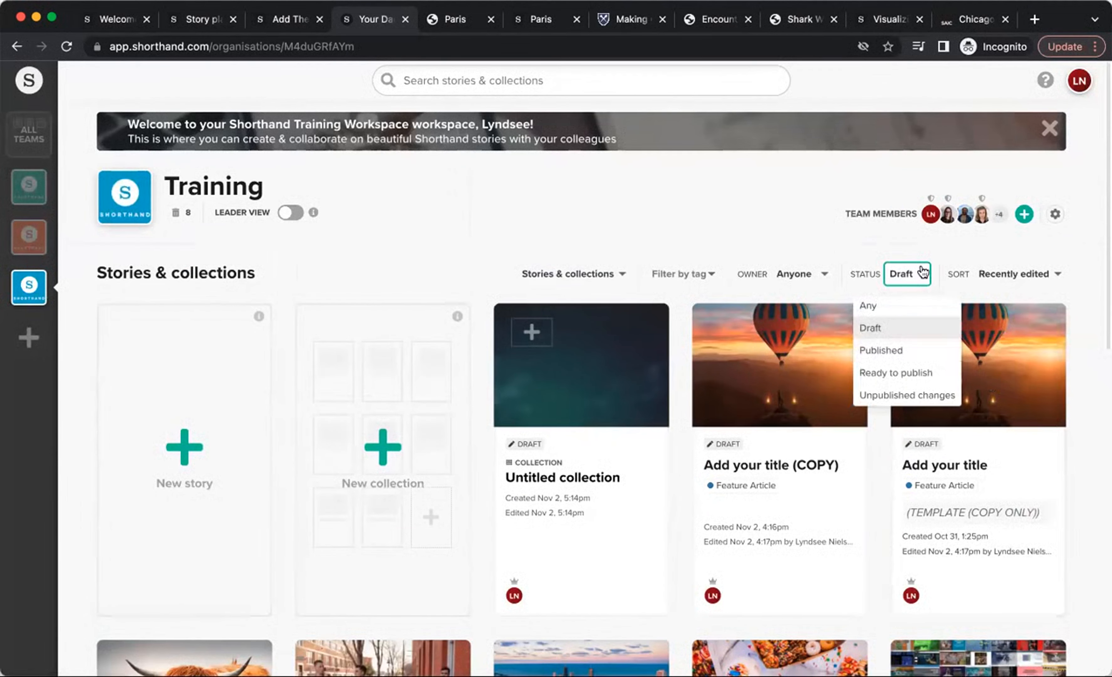
left_click(886, 351)
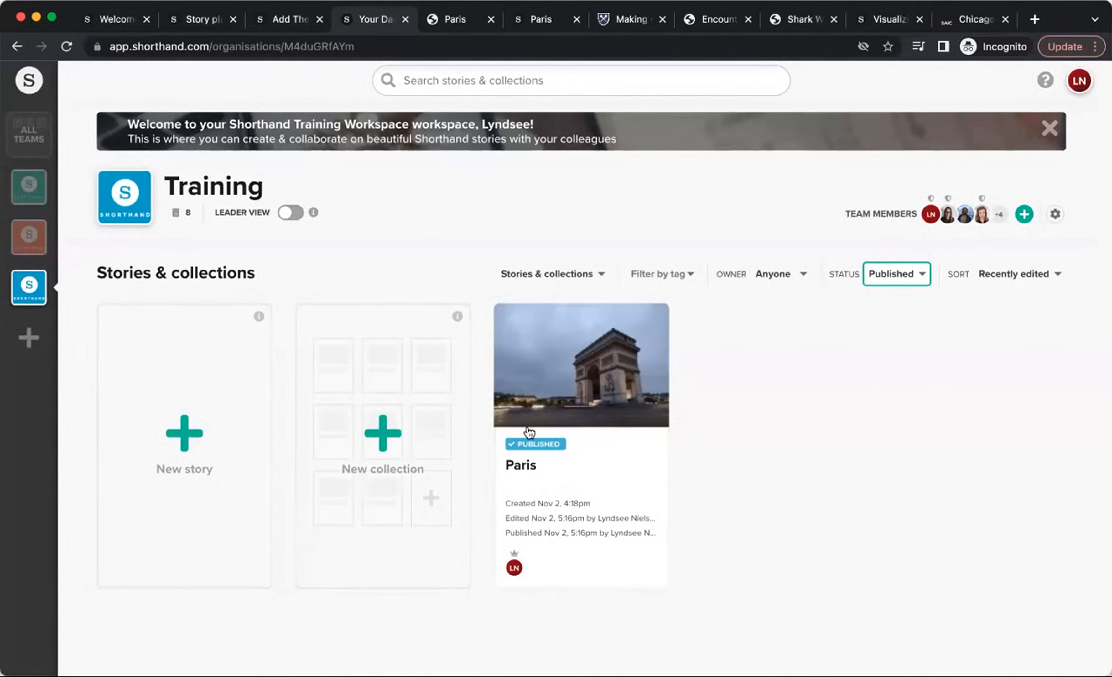
left_click(552, 388)
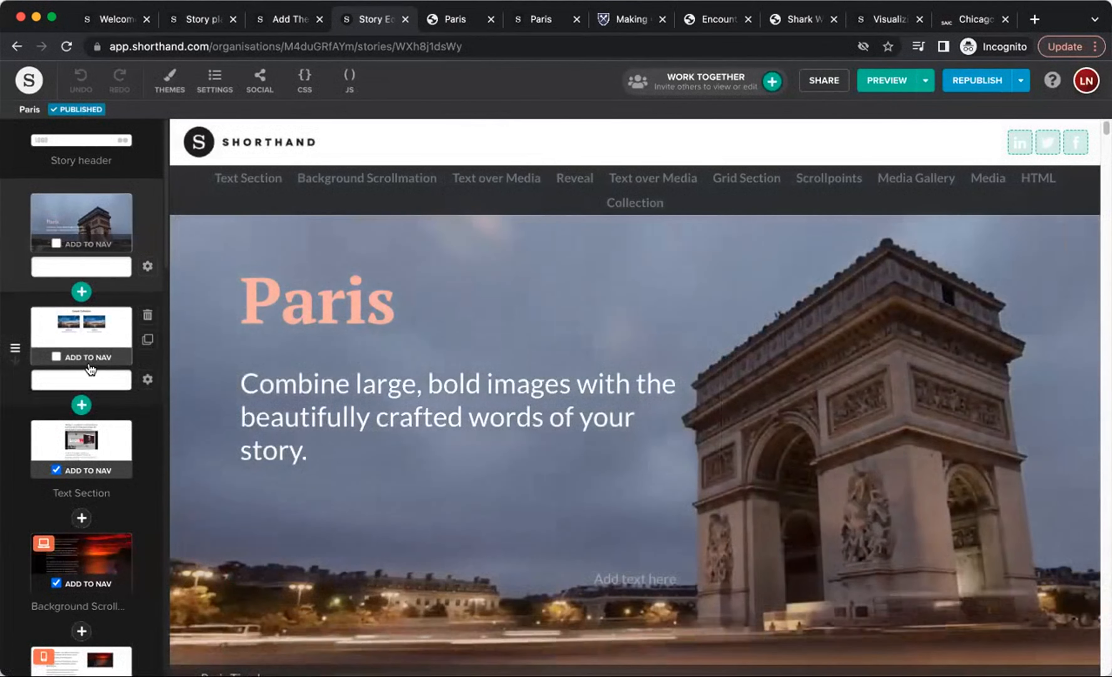
Step: Add a Grid section directly after the collection section and remove its third column
scroll(98, 401, "down", 1)
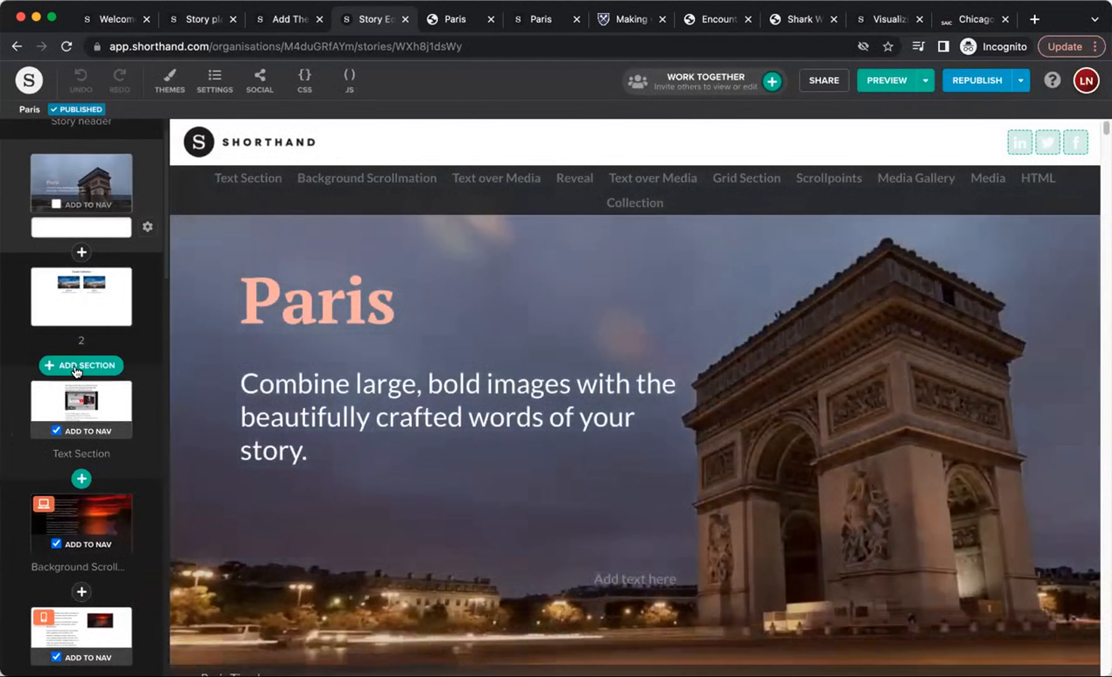
left_click(87, 370)
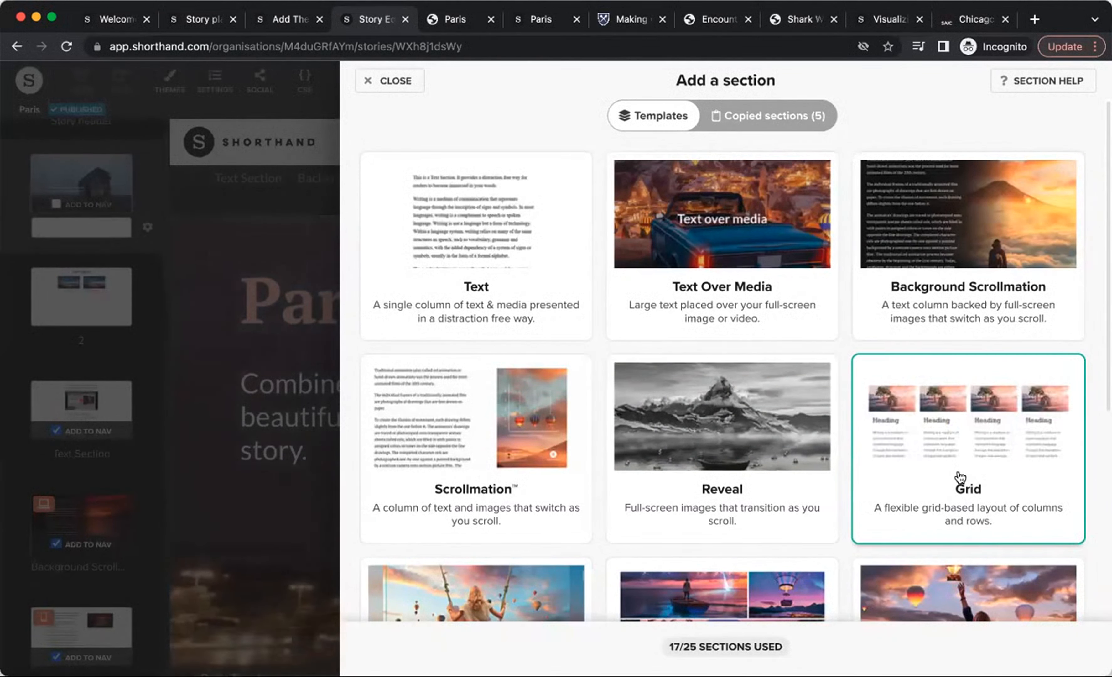
left_click(979, 423)
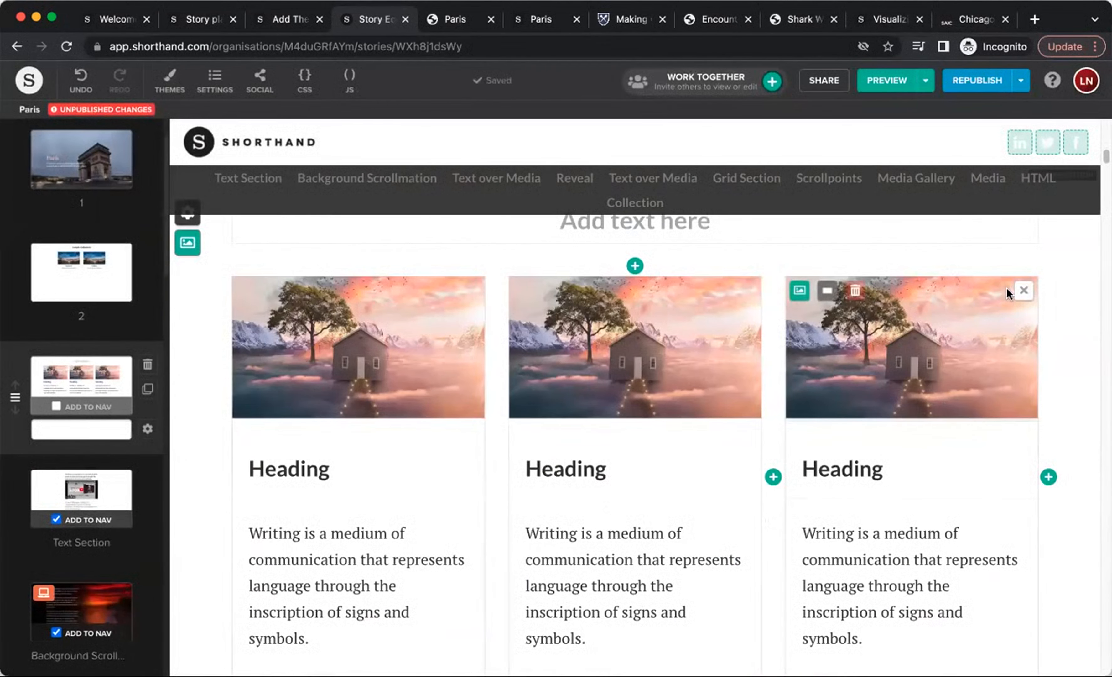
left_click(1023, 292)
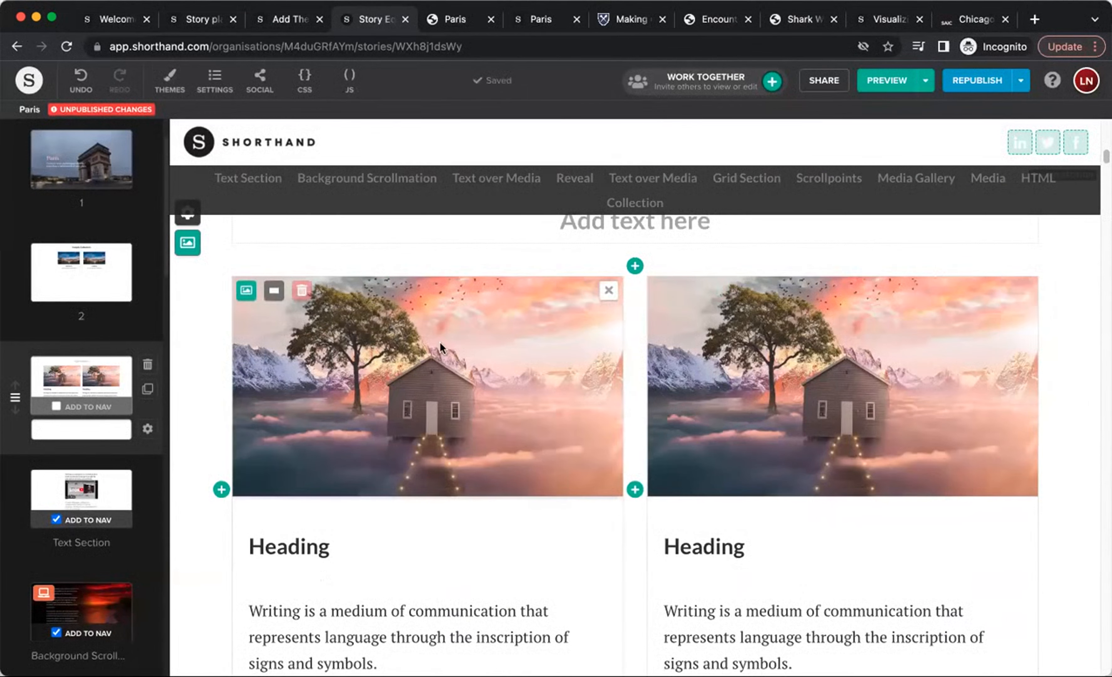
Step: Insert a free Unsplash image from the Current Events collection as the media of the grid's first column
left_click(246, 291)
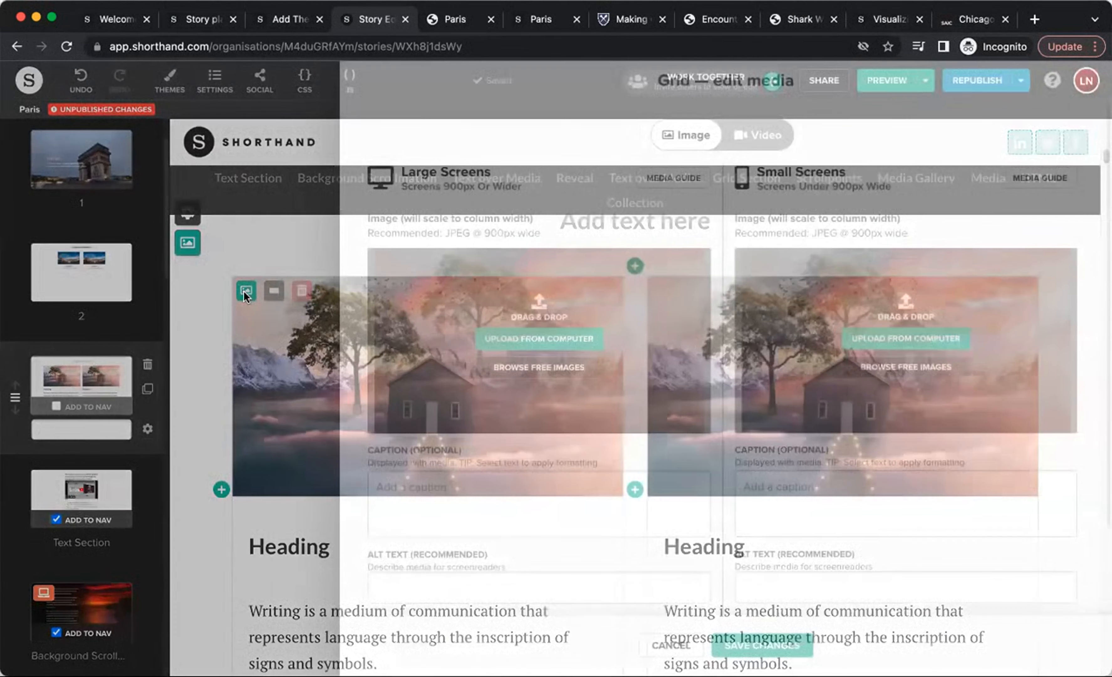
left_click(557, 367)
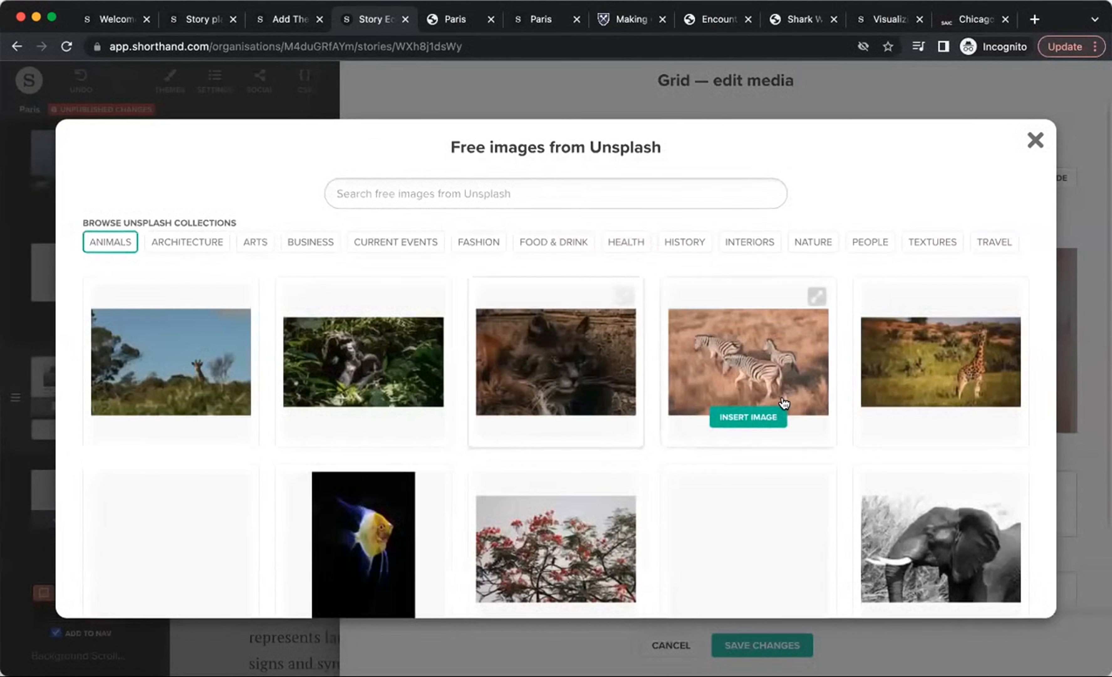
left_click(402, 243)
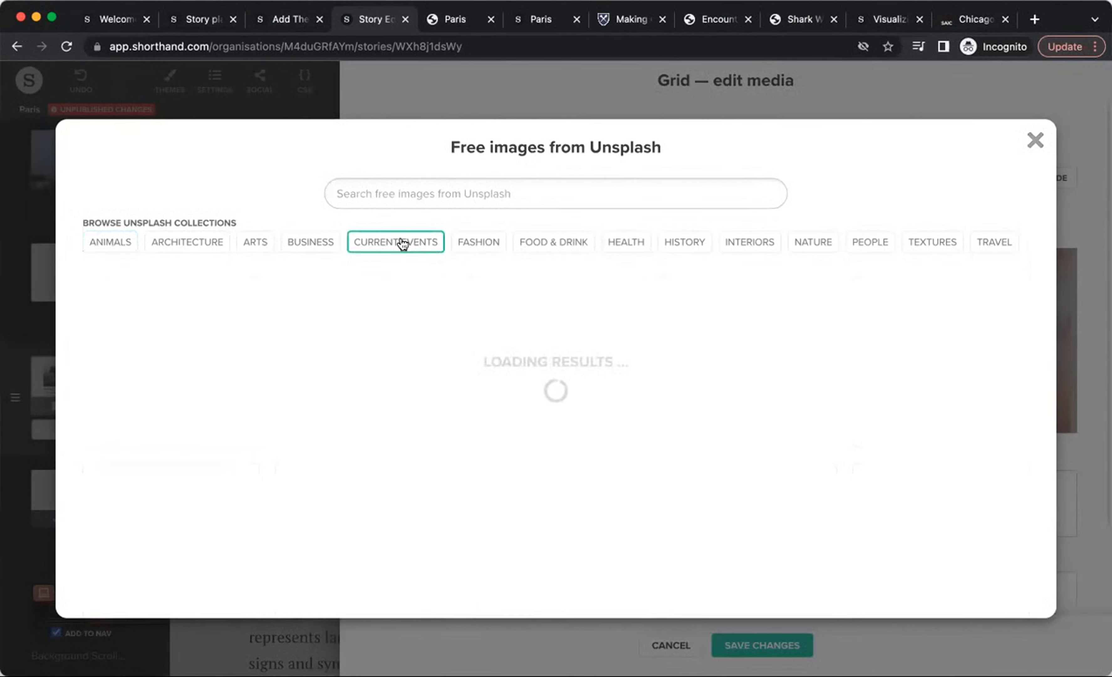
scroll(745, 434, "down", 10)
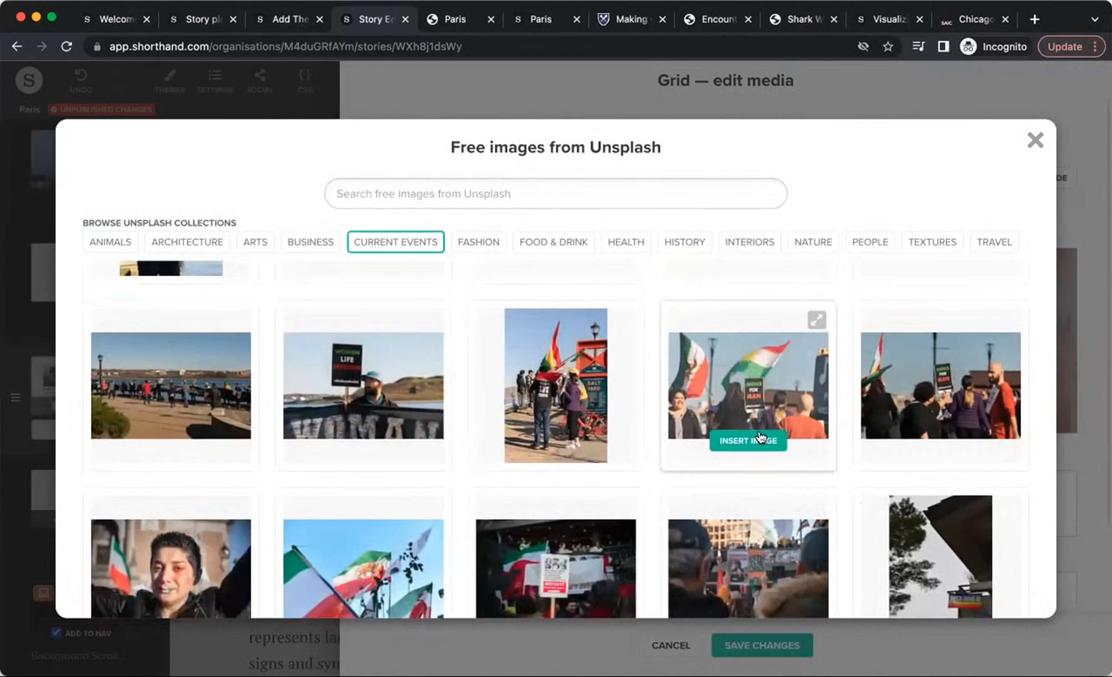
left_click(948, 481)
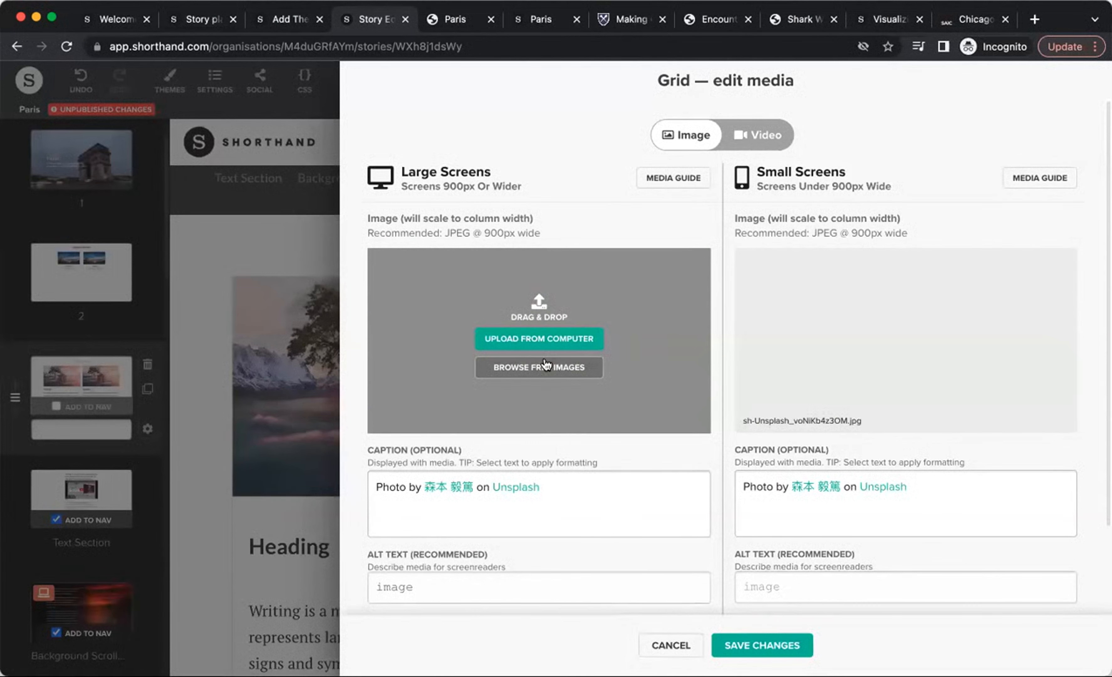
Step: Replace the grid's first-column image with the free Unsplash photo of a woman facing a flower garden from the People collection
left_click(531, 369)
left_click(860, 245)
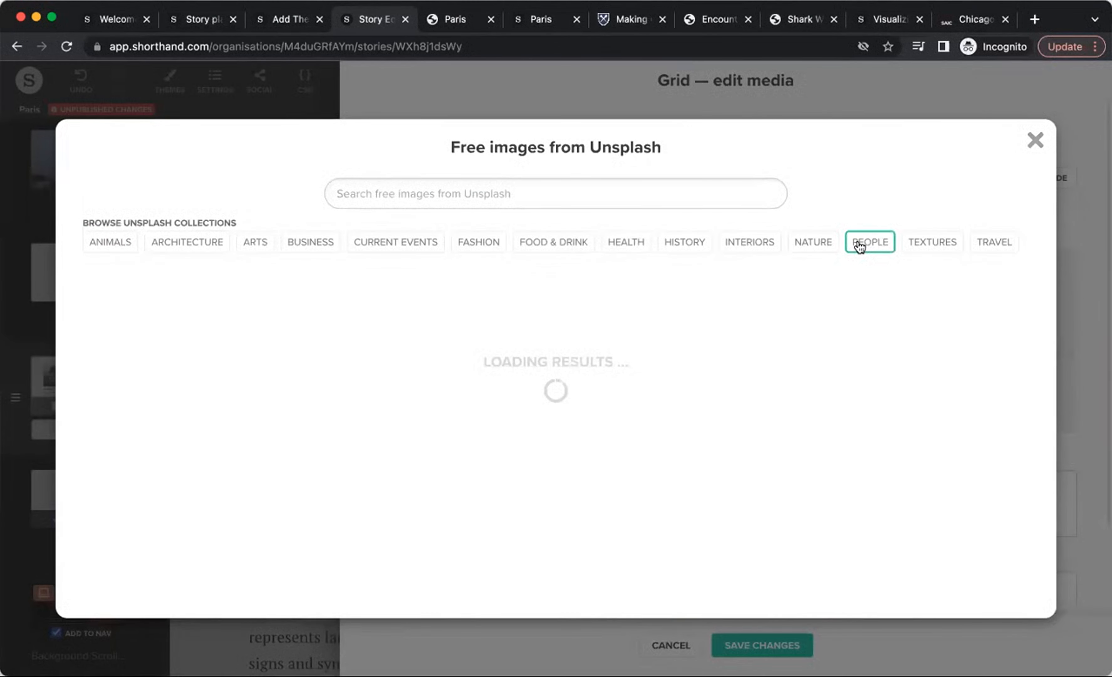
scroll(817, 311, "down", 5)
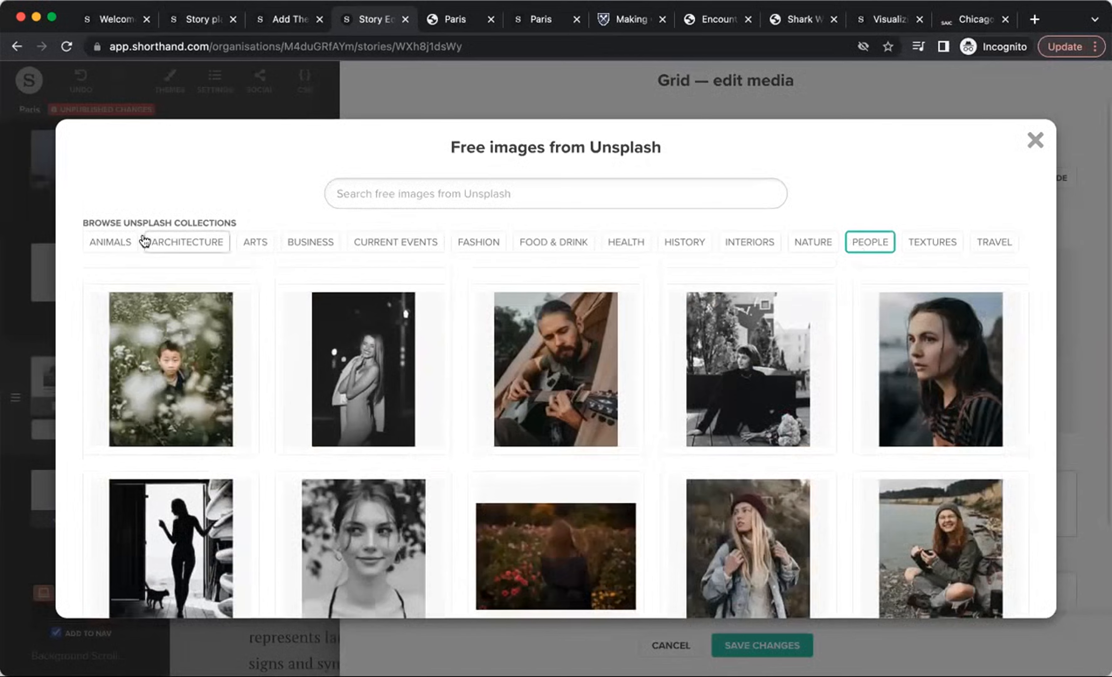
scroll(456, 433, "down", 2)
left_click(553, 506)
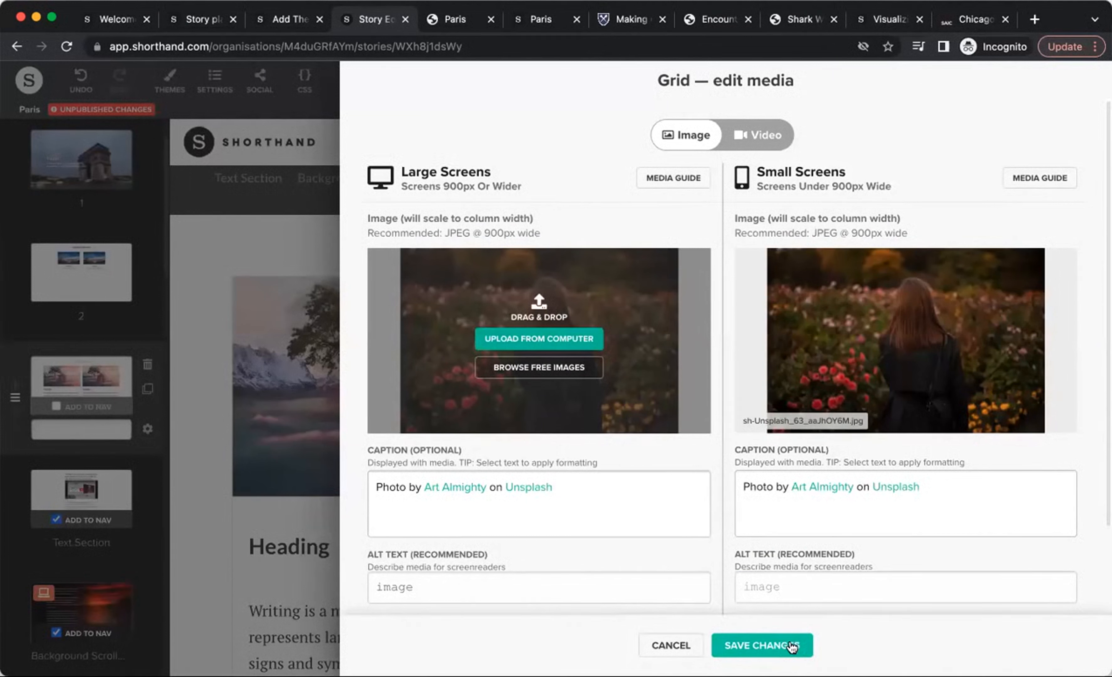
mouse_move(782, 429)
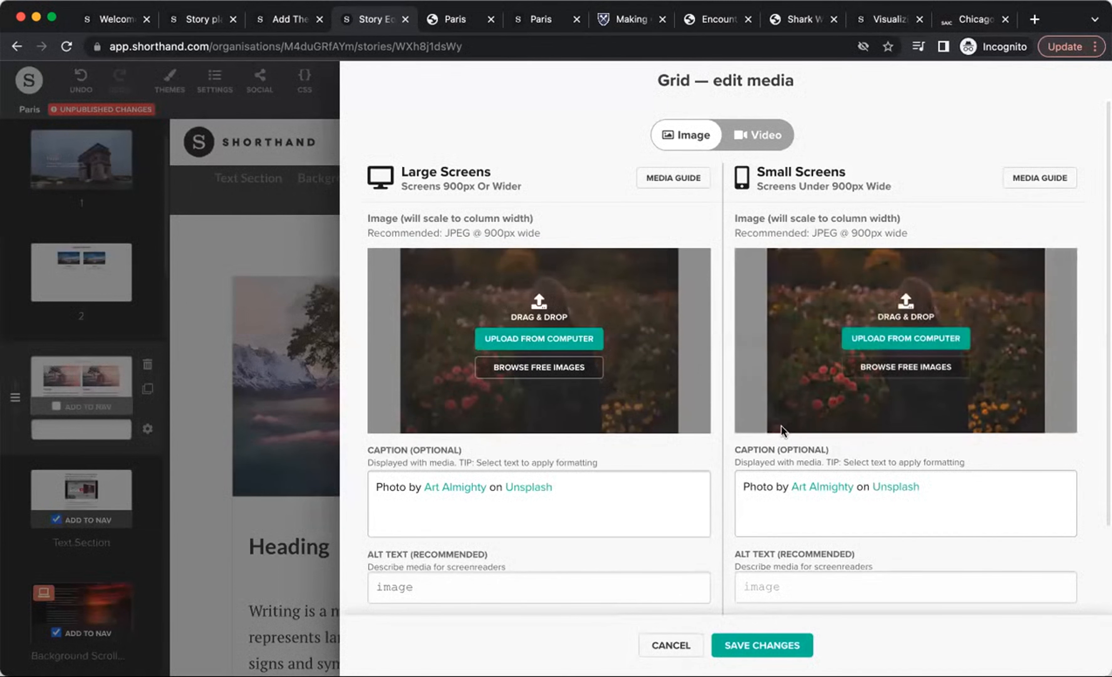
Step: Link the grid image to the Emory story at together.emory.edu/makinggood, set it to open in a new window, and save the media changes
scroll(578, 494, "down", 5)
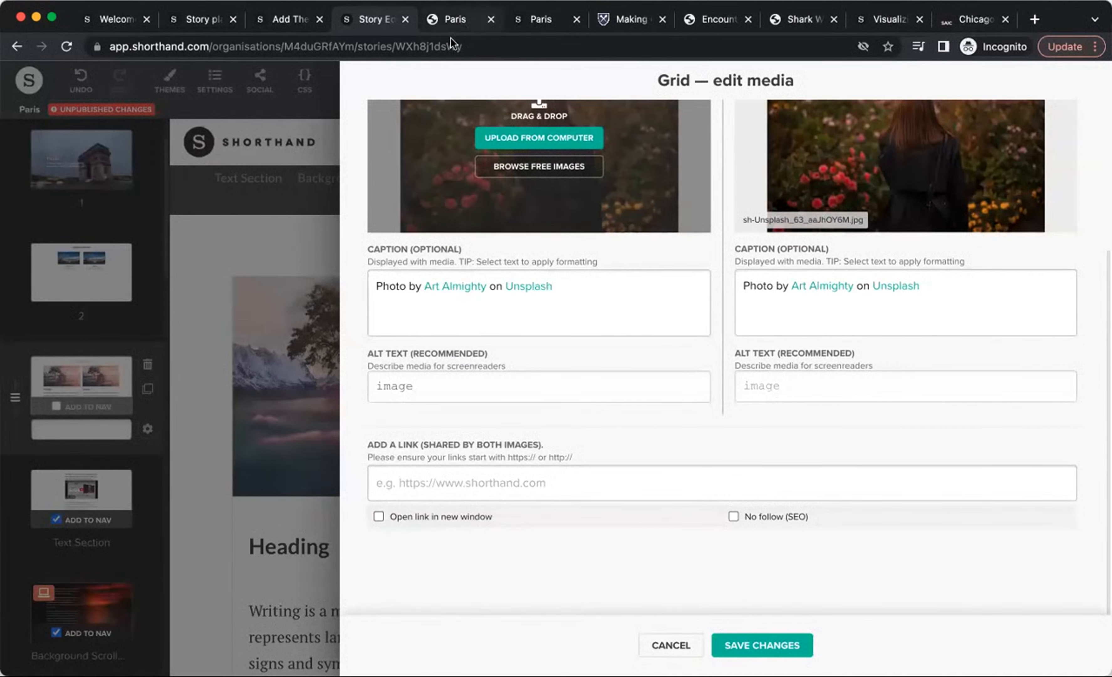
left_click(628, 20)
left_click(324, 50)
key("super+c")
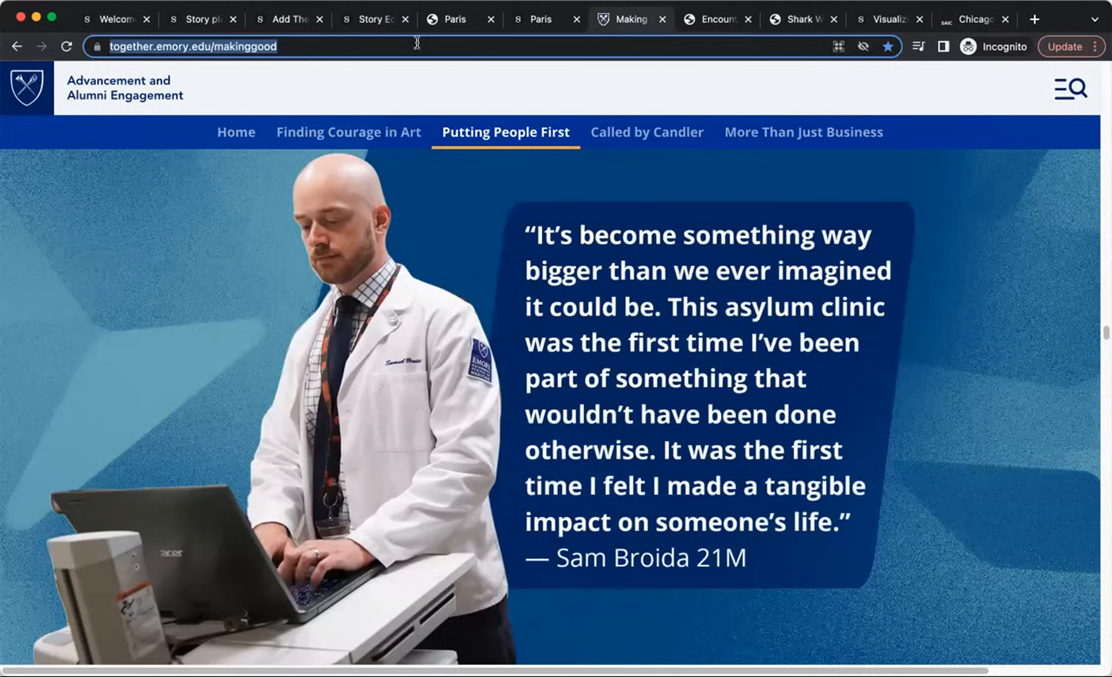
left_click(370, 21)
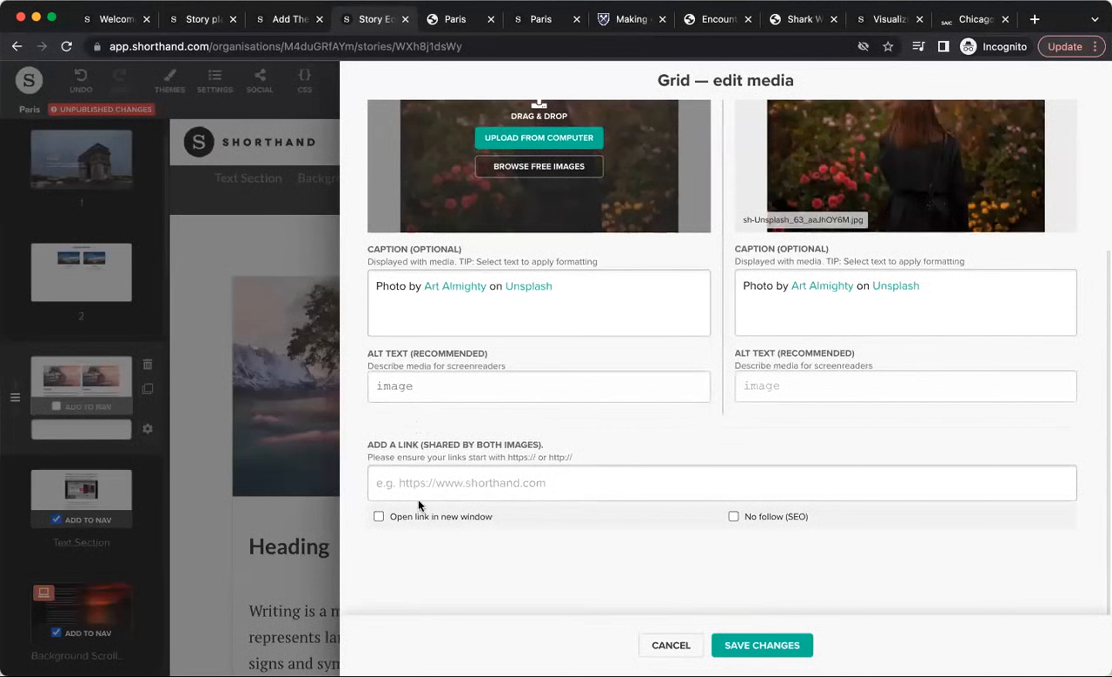
left_click(402, 478)
key("super+v")
left_click(379, 516)
left_click(766, 644)
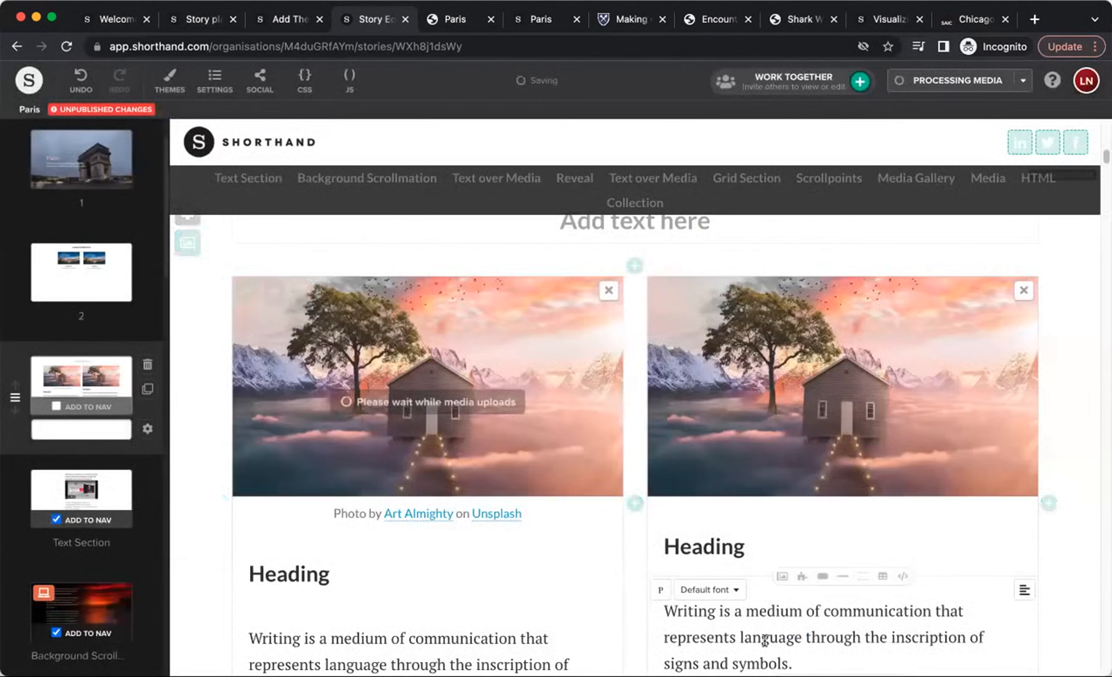
Step: Replace the first grid column's heading with "Title of Article"
scroll(602, 533, "down", 1)
scroll(601, 533, "down", 1)
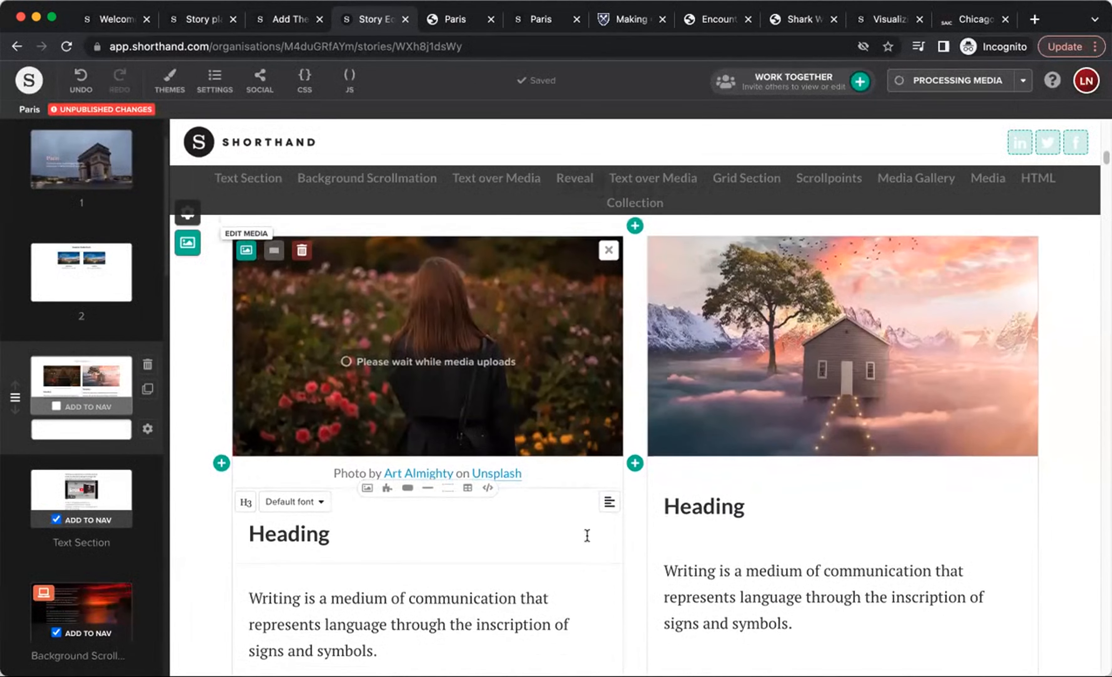
left_click_drag(365, 512, 196, 515)
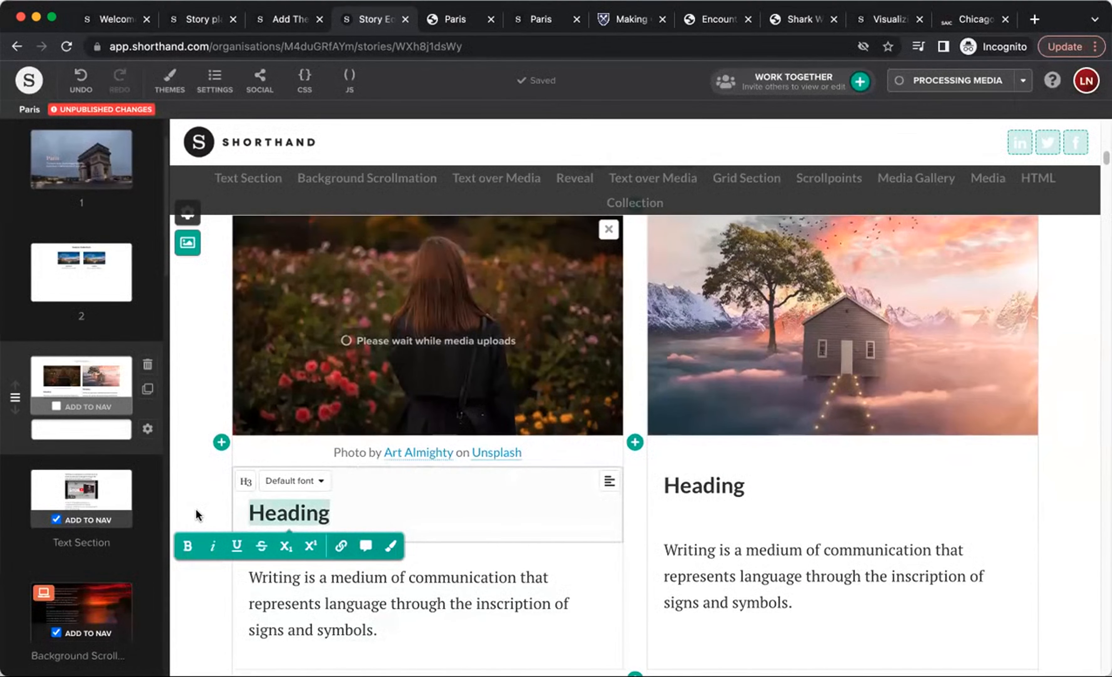
type("Title of Article")
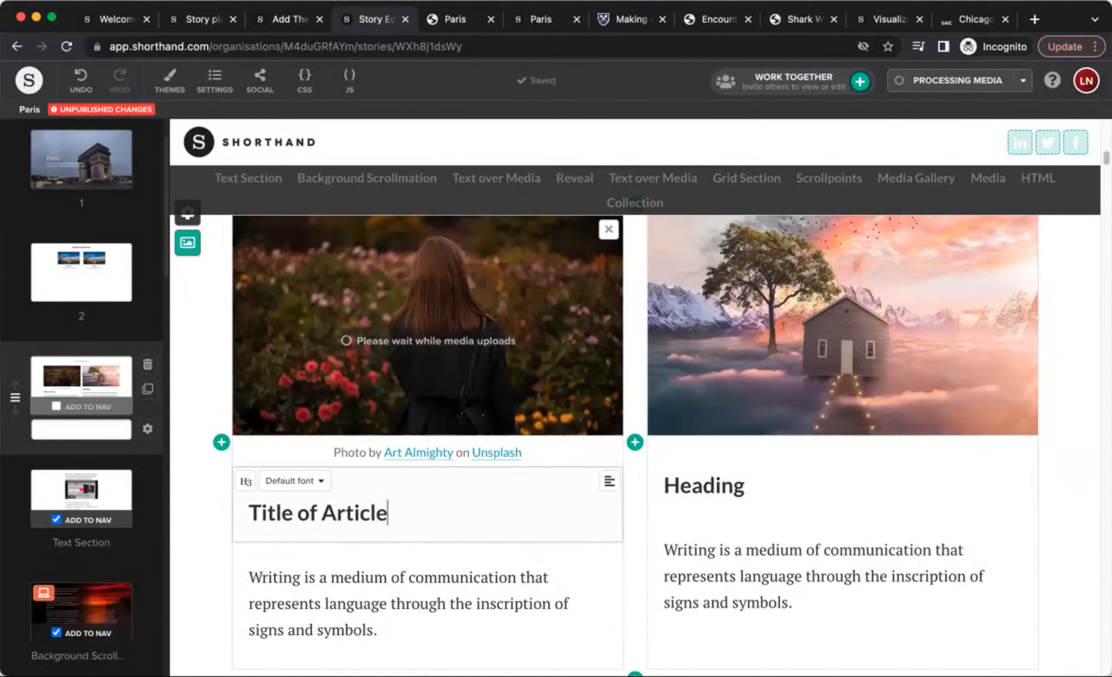
scroll(376, 595, "down", 1)
left_click_drag(377, 595, 239, 547)
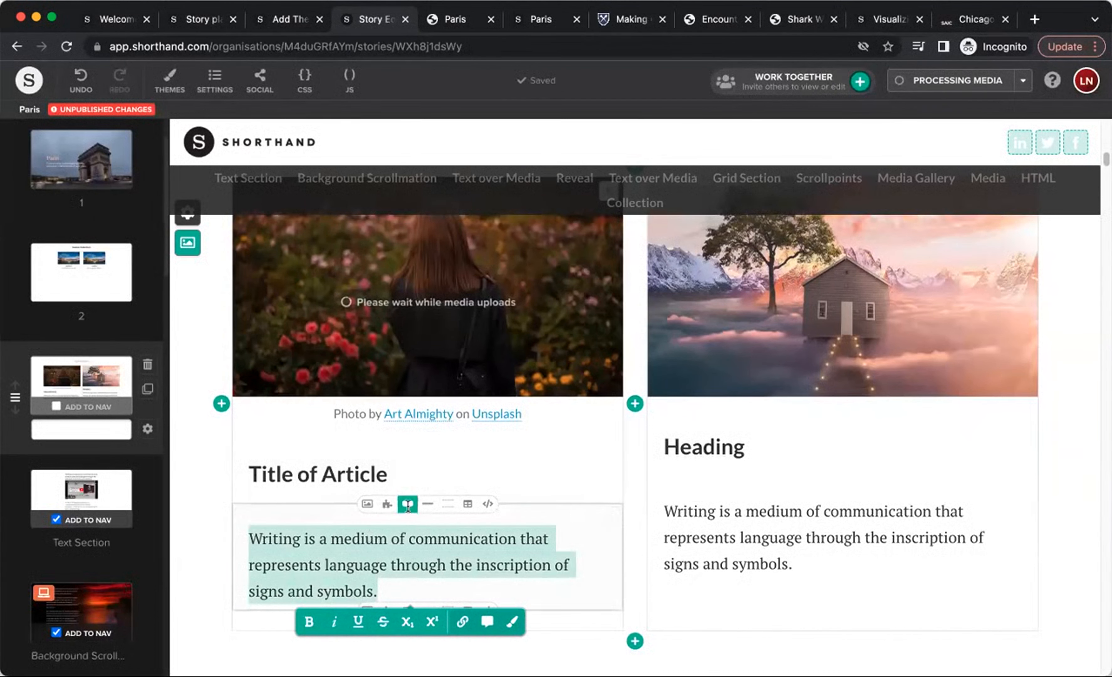
left_click(408, 504)
left_click(425, 568)
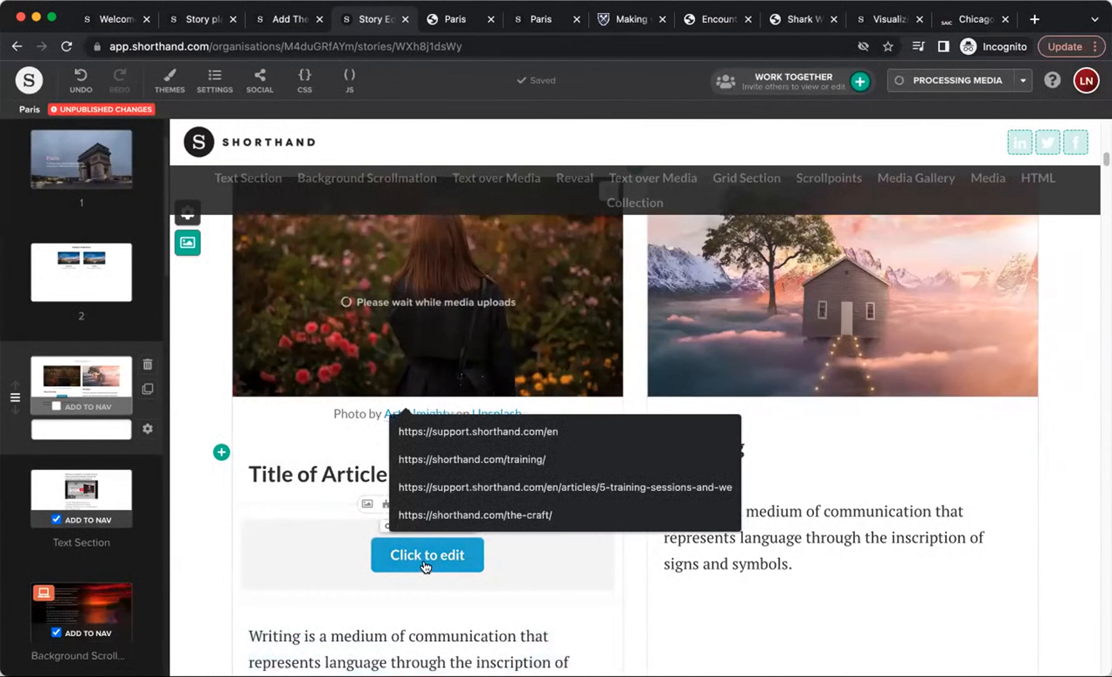
key("super+v")
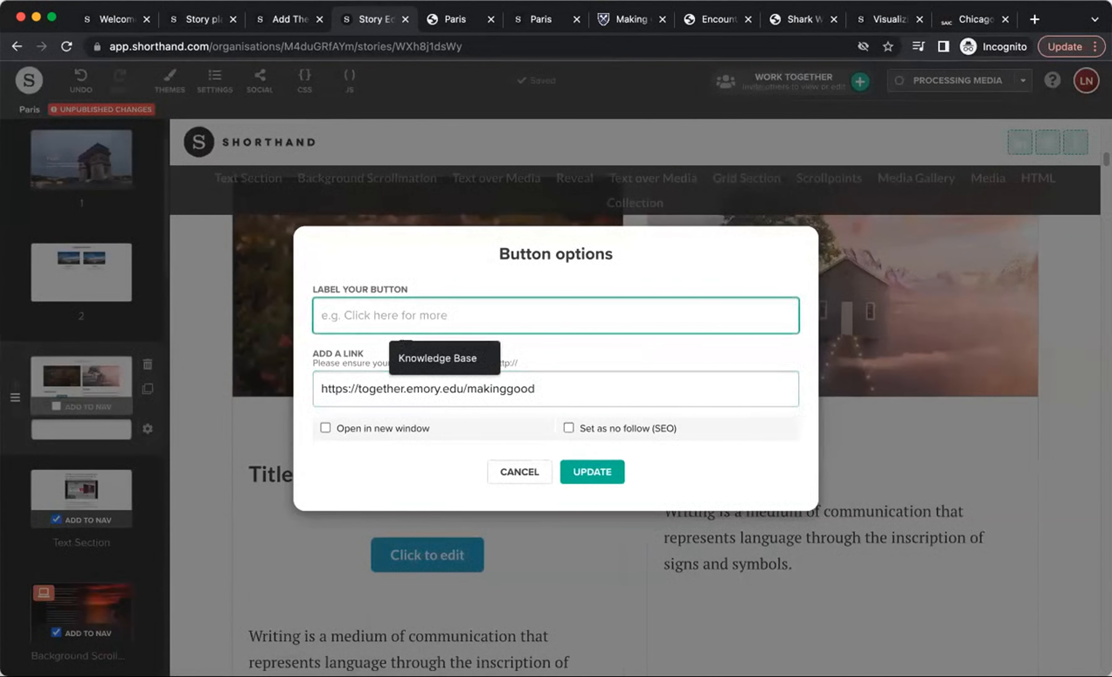
type("Read More")
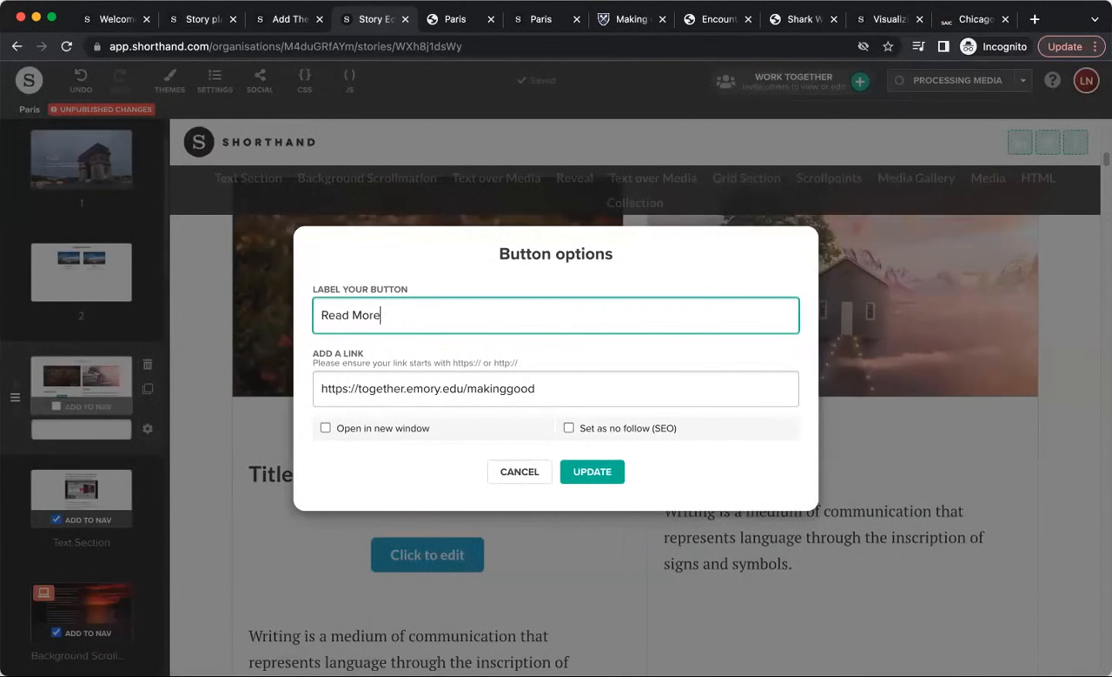
left_click(326, 428)
left_click(577, 468)
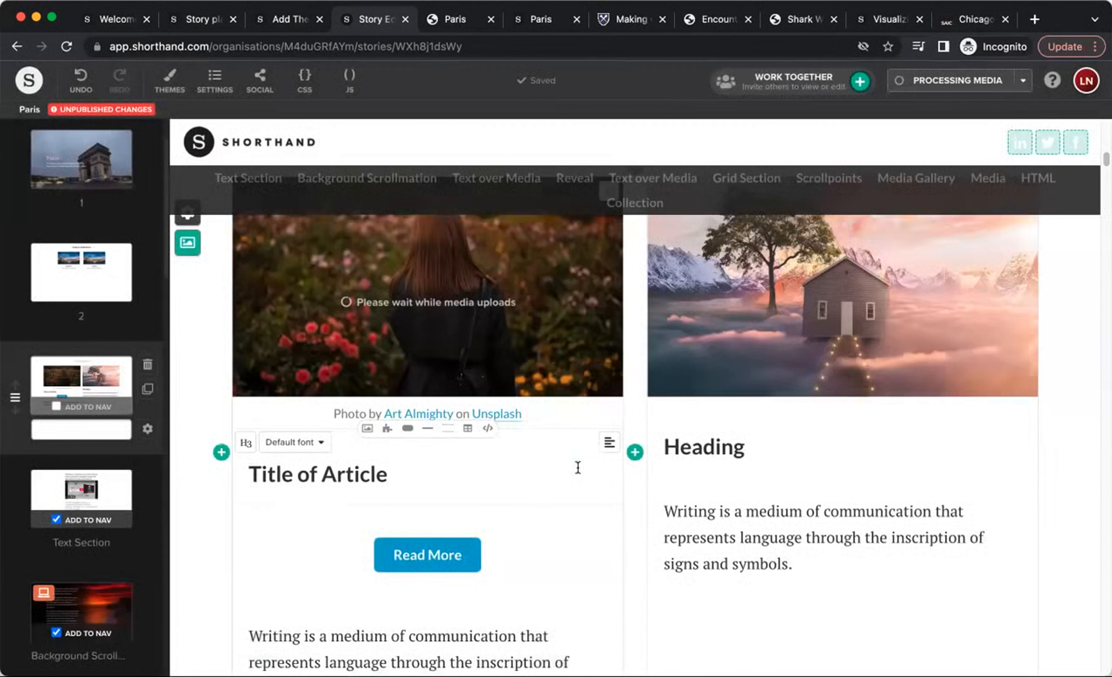
Step: Delete the placeholder paragraph below the Read More button and centre the Title of Article heading
scroll(581, 509, "down", 2)
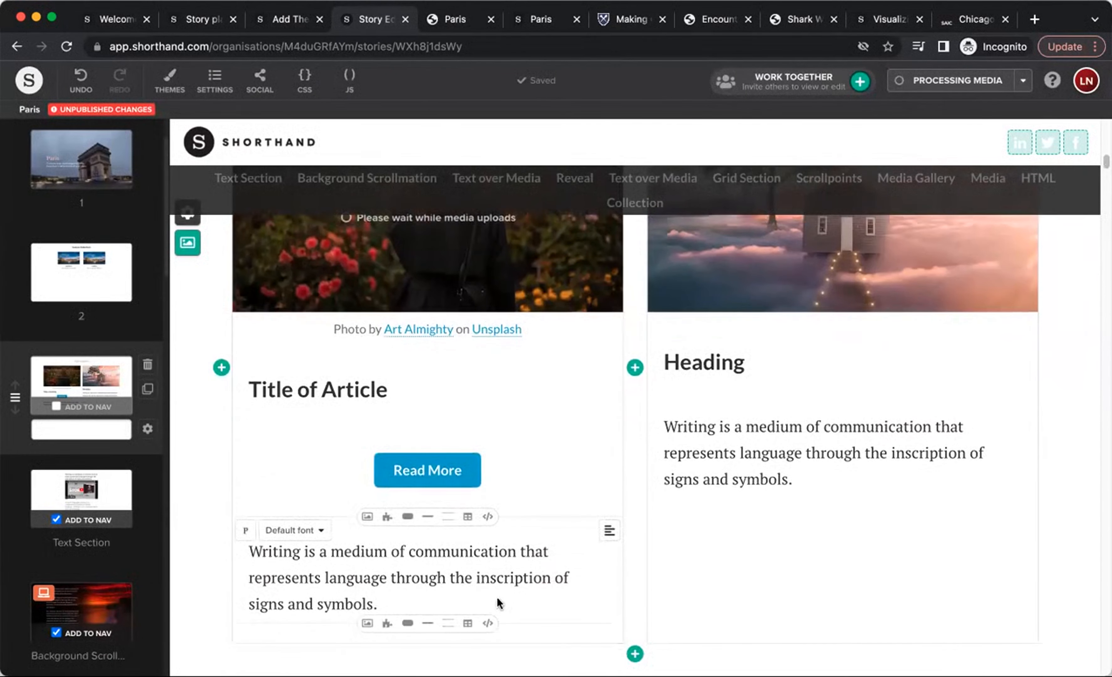
left_click_drag(388, 605, 235, 556)
key("BackSpace")
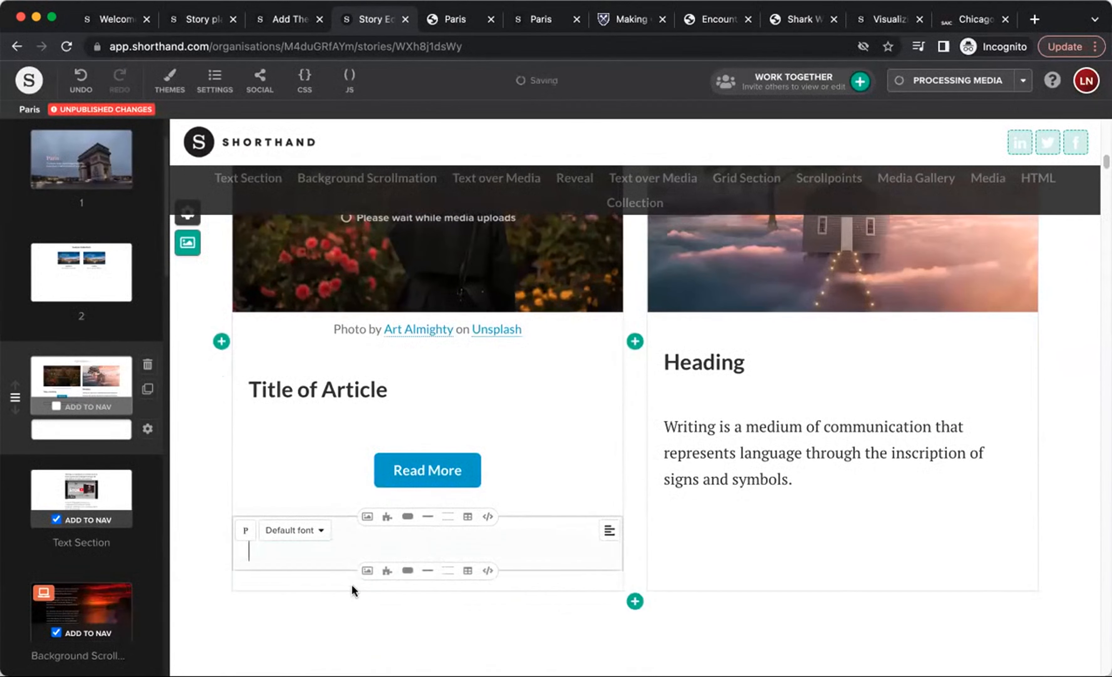
key("BackSpace")
scroll(599, 498, "up", 3)
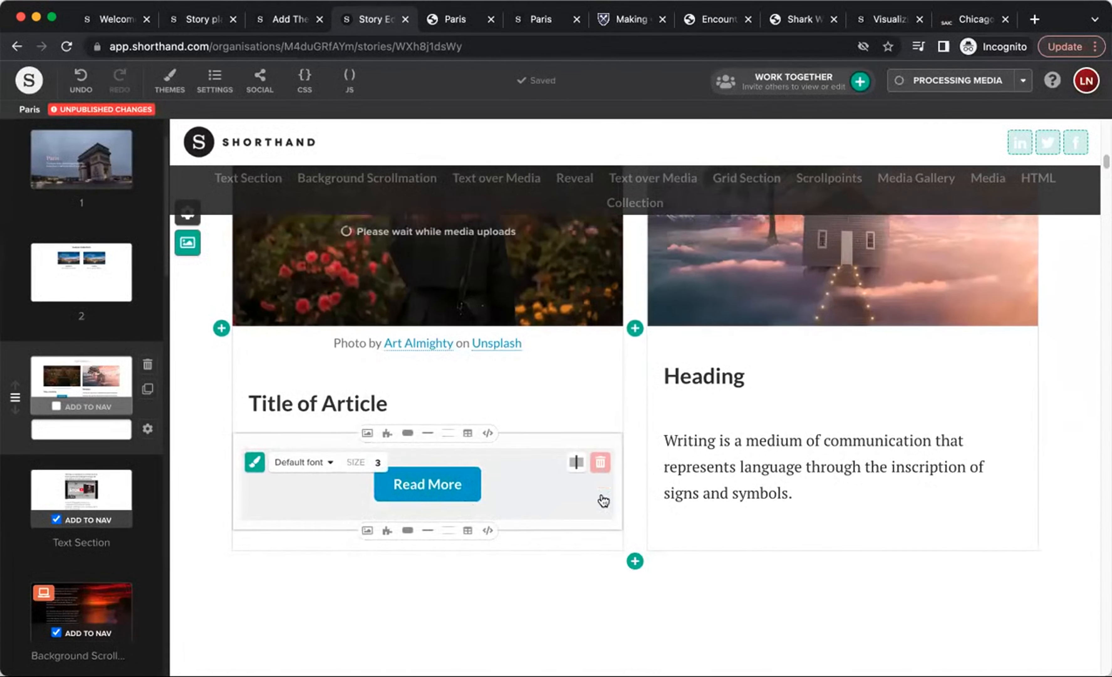
left_click(609, 437)
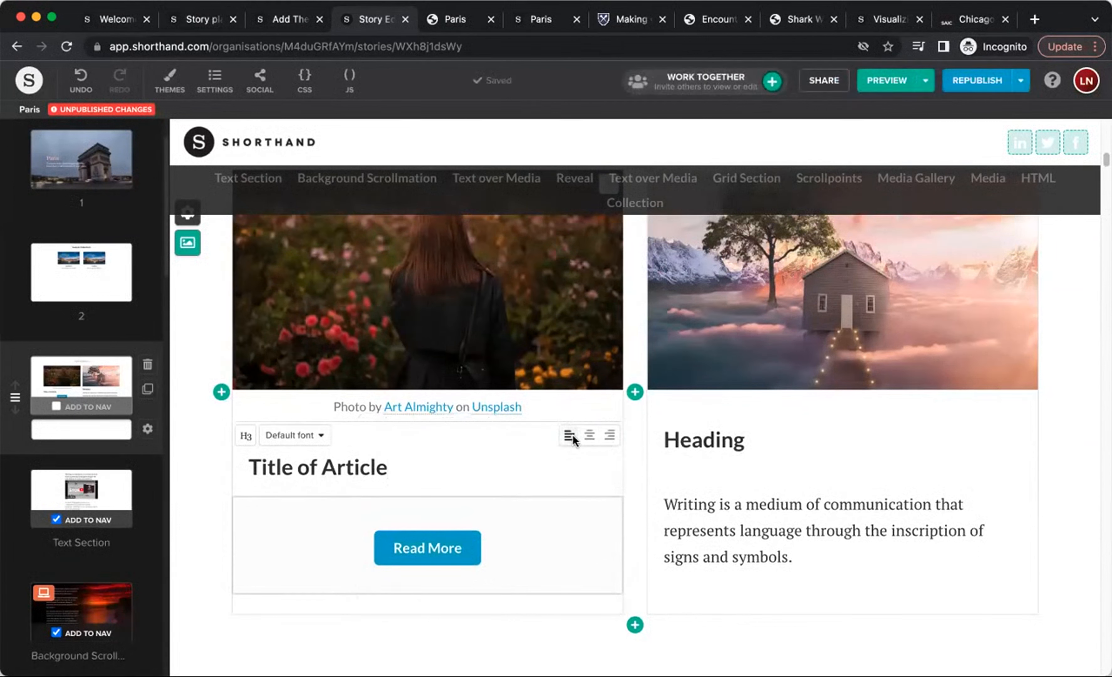
left_click(589, 435)
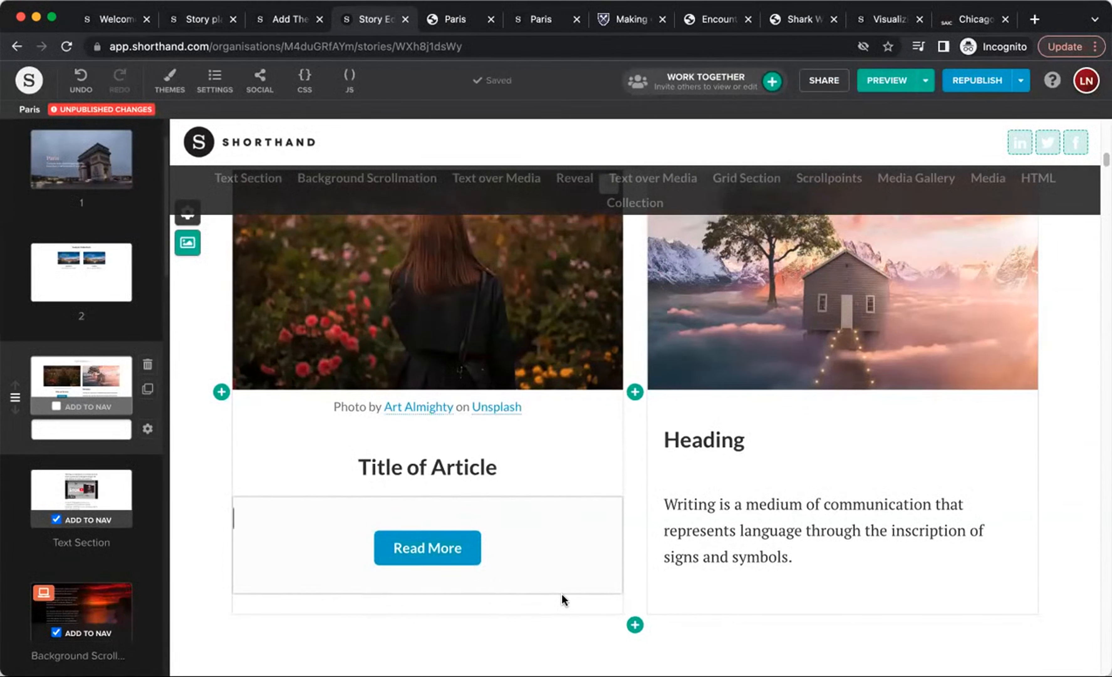
Step: Remove the grid's second column and insert an empty line between the Title of Article heading and the Read More button
scroll(695, 368, "up", 6)
scroll(819, 422, "down", 5)
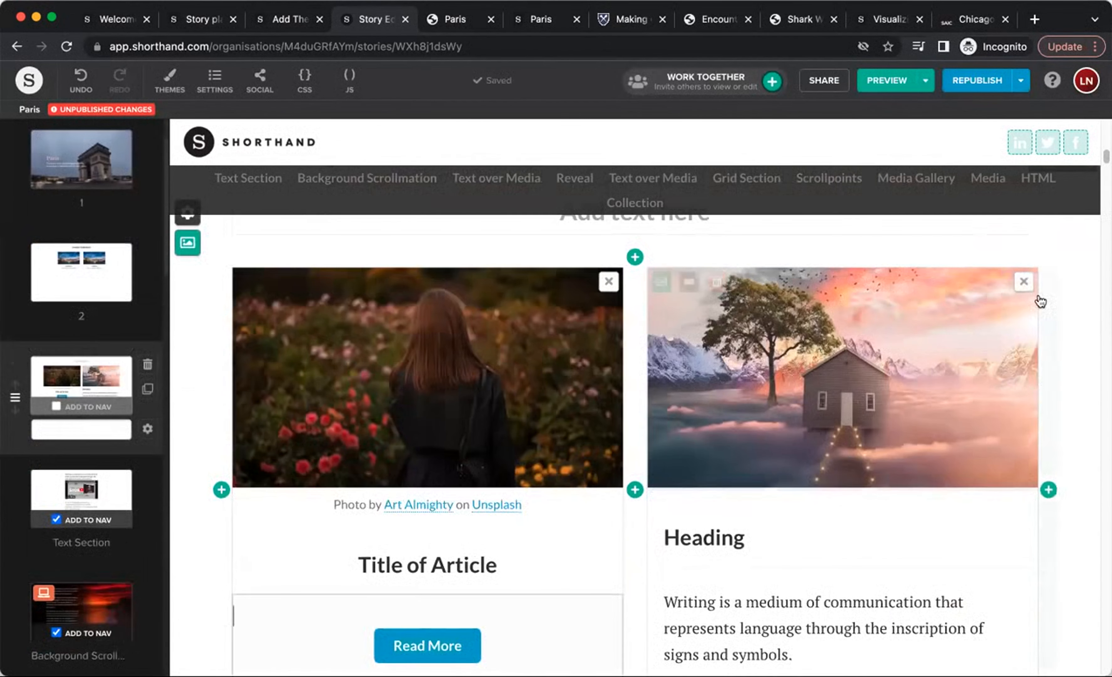
left_click(1024, 281)
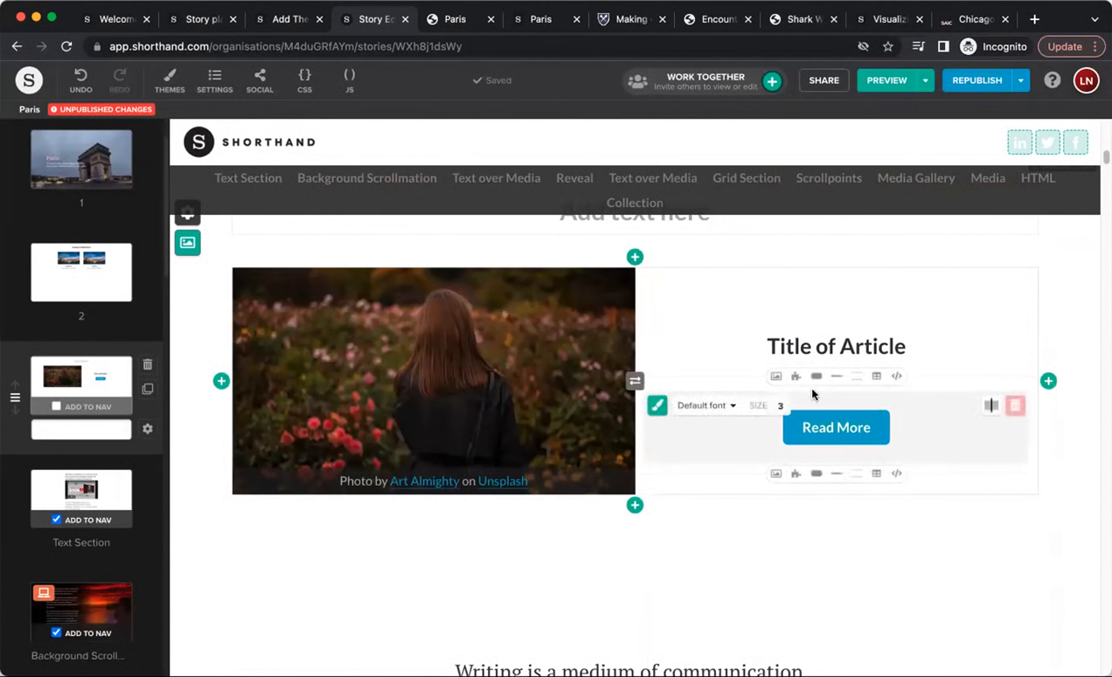
left_click(963, 349)
key("Return")
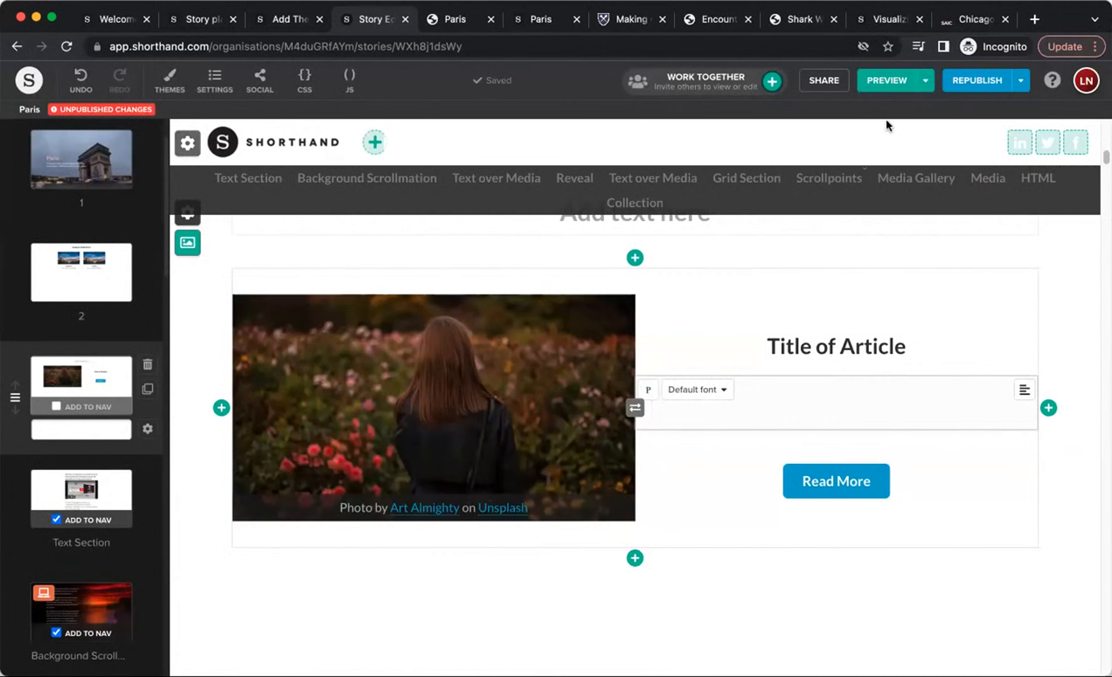
Step: Preview the story and test the links on the grid image and the Read More button, closing each page they open
left_click(887, 82)
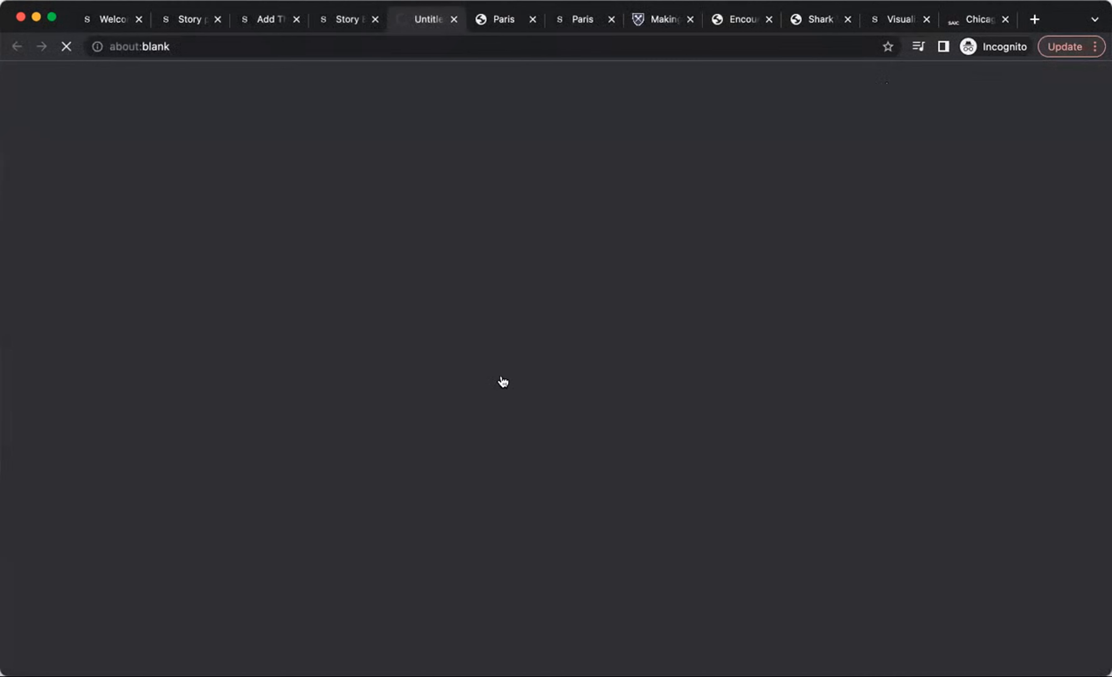
scroll(489, 344, "down", 5)
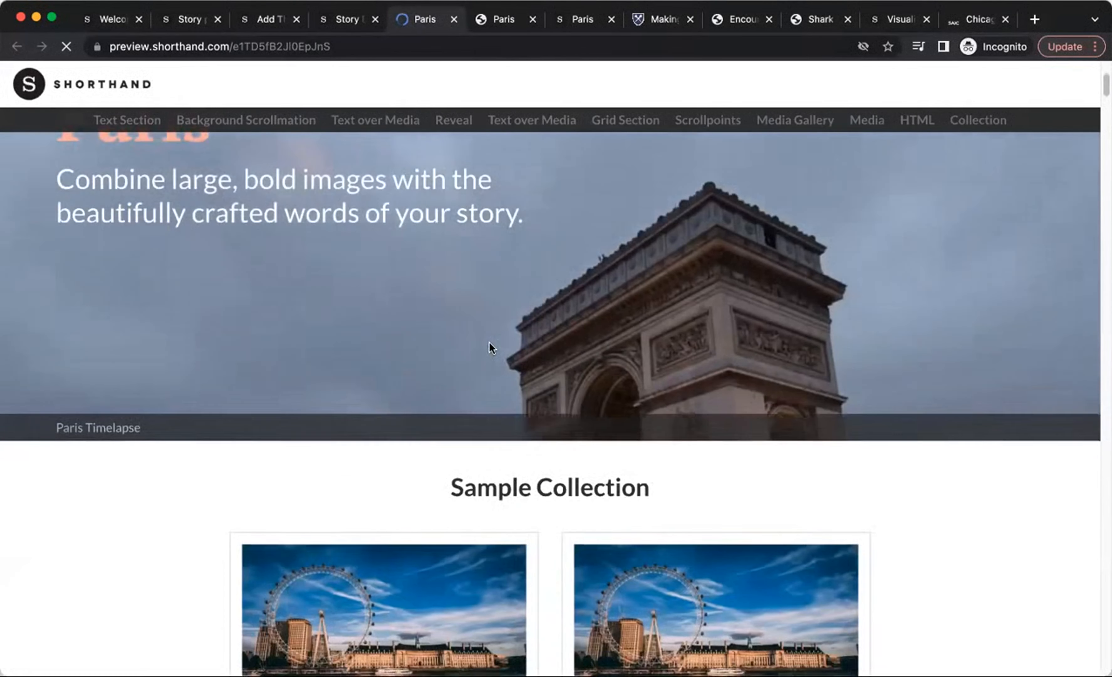
scroll(489, 342, "down", 15)
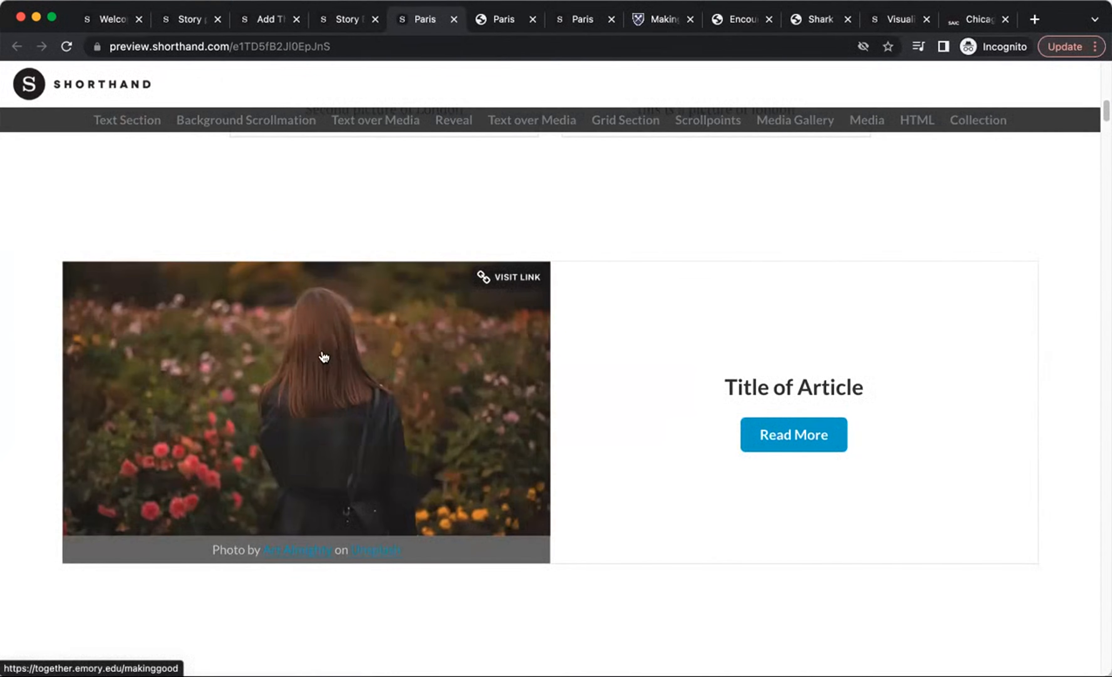
left_click(257, 419)
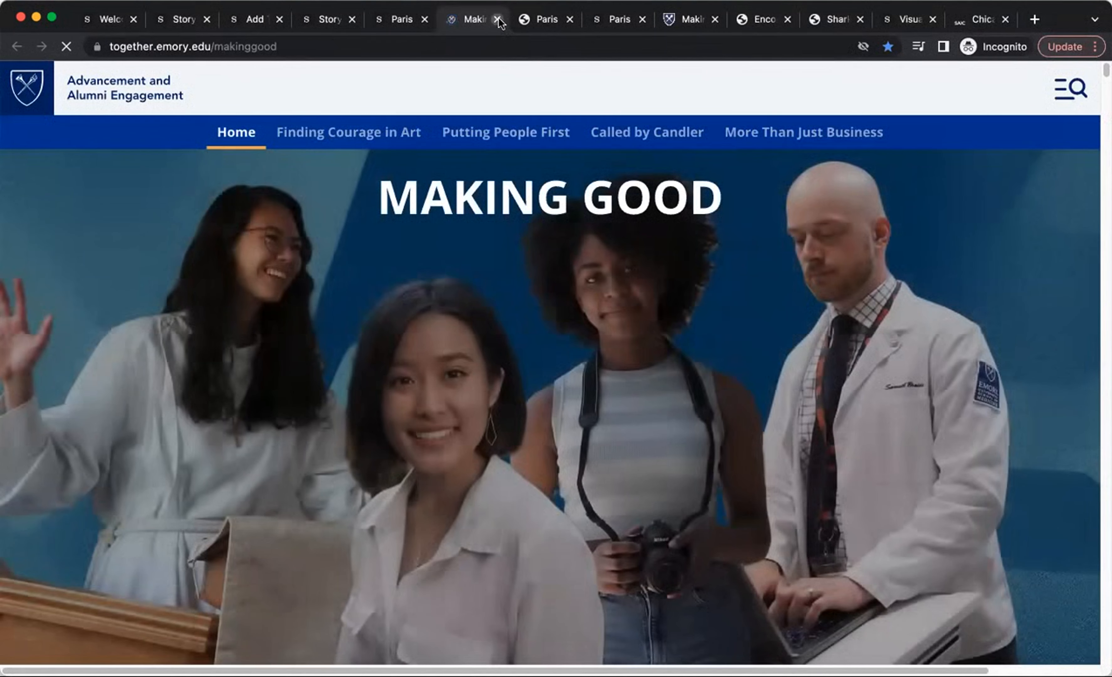
left_click(498, 20)
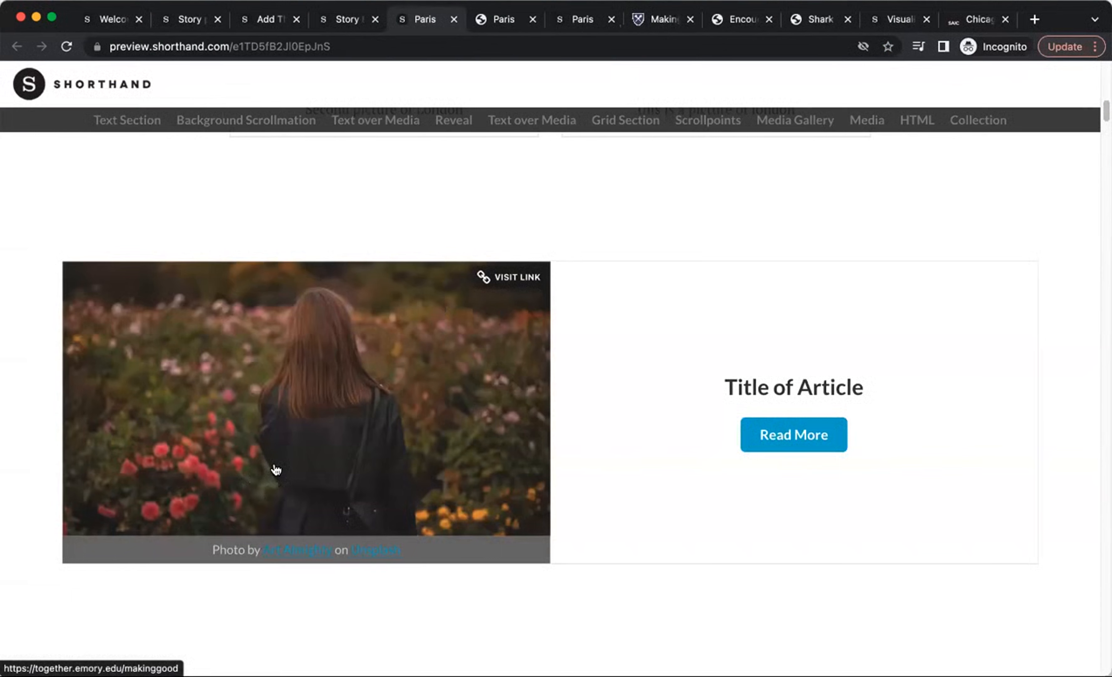
left_click(792, 439)
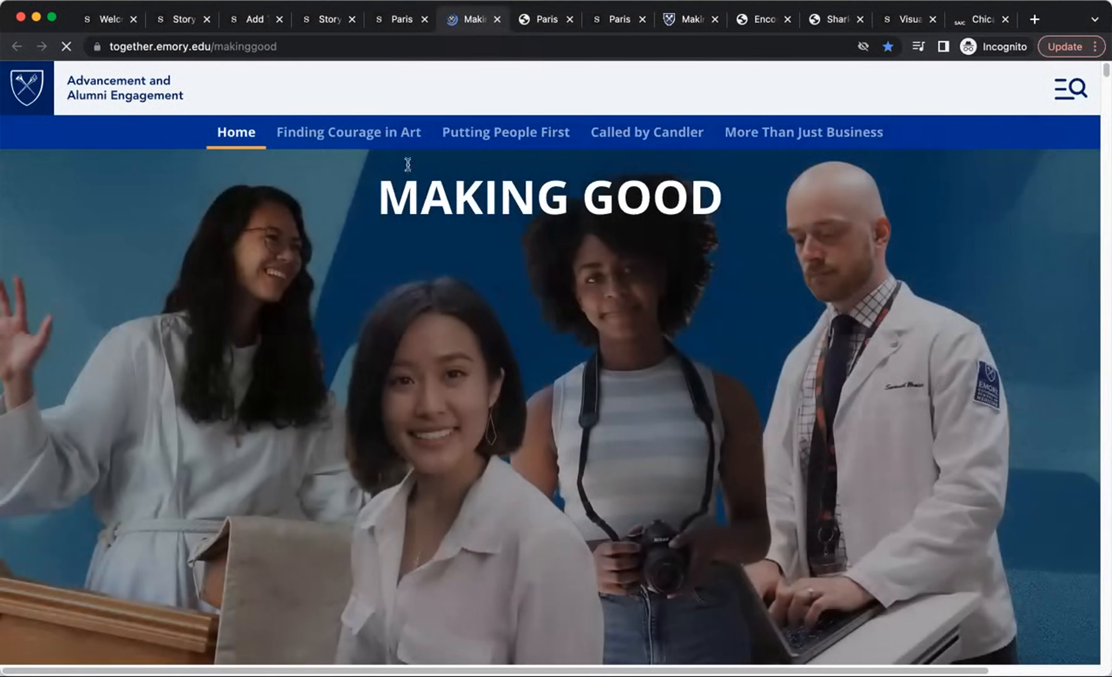
left_click(499, 19)
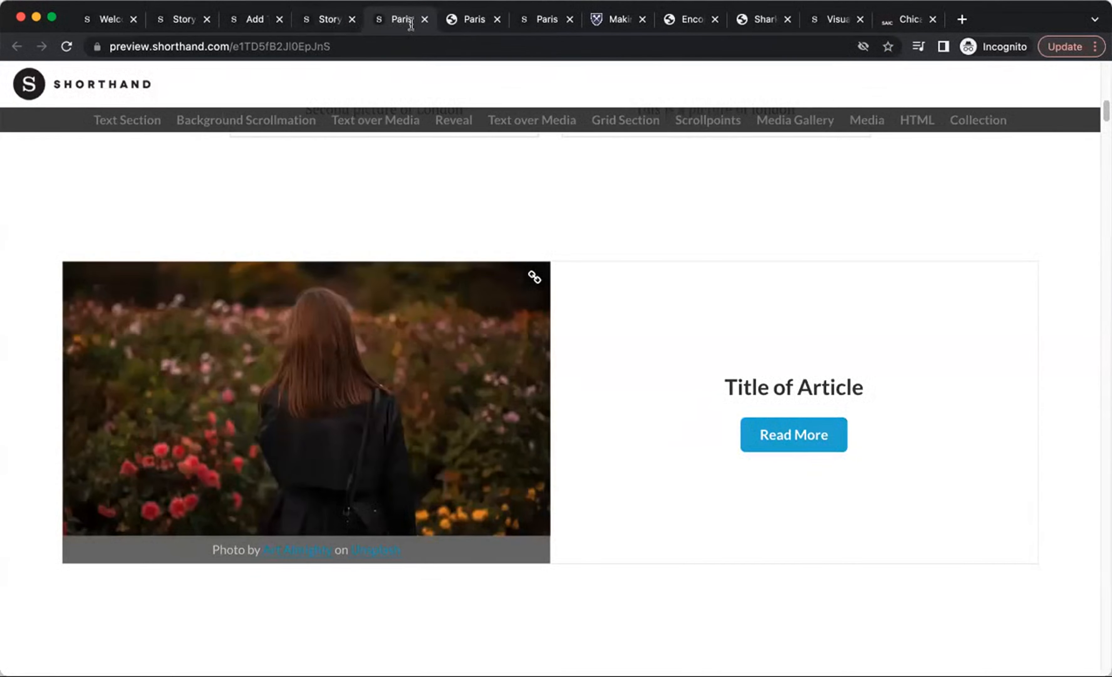
Step: Return to the story editor and add a Text section directly after the grid section
left_click(314, 16)
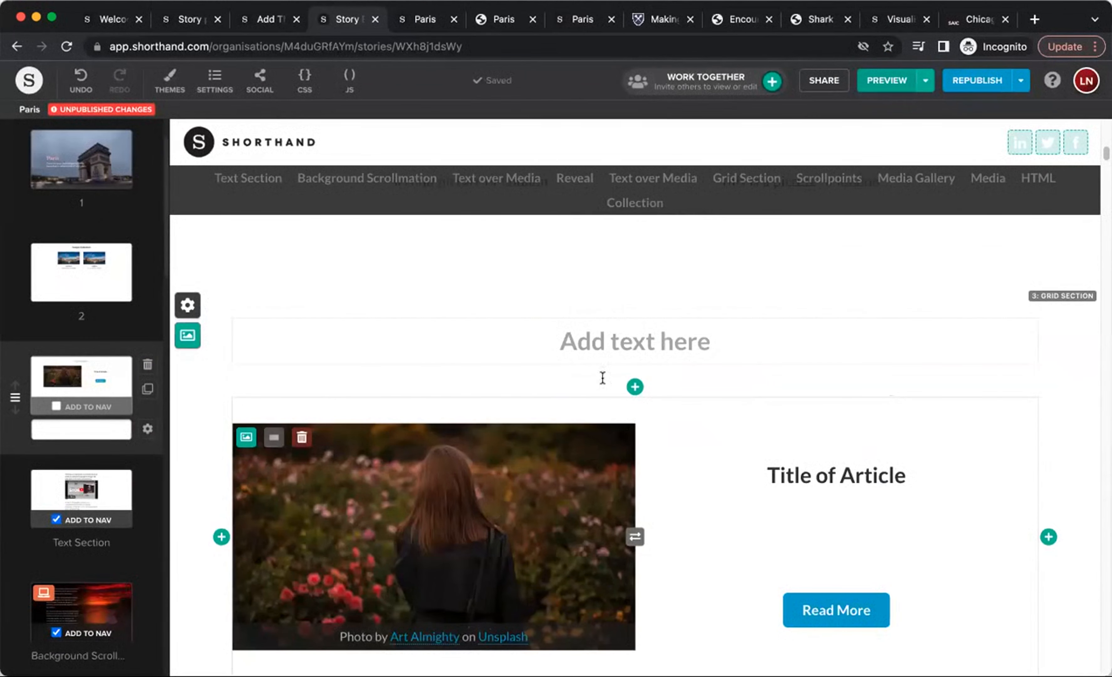
scroll(636, 393, "down", 3)
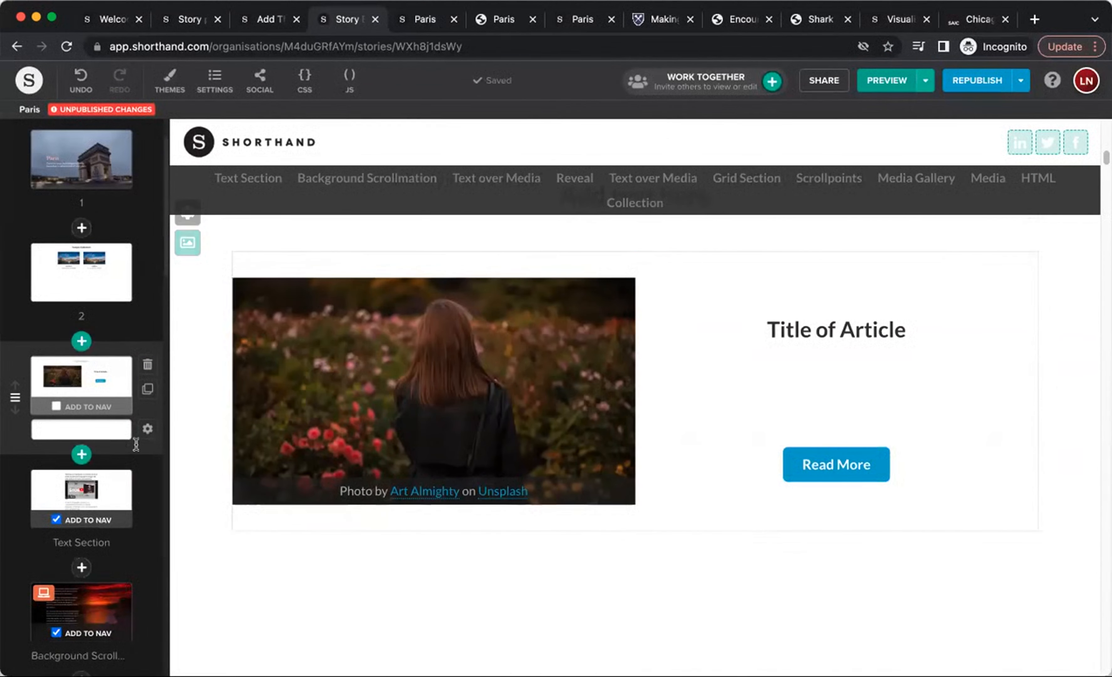
left_click(87, 456)
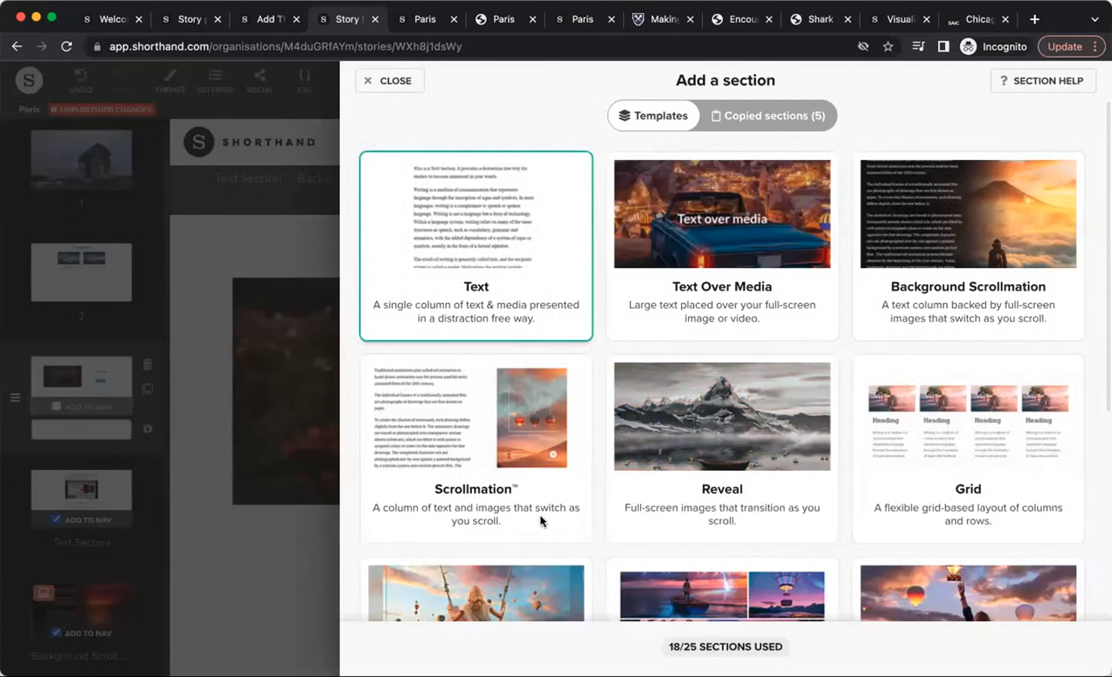
left_click(502, 237)
scroll(537, 428, "down", 2)
left_click_drag(546, 293, 455, 288)
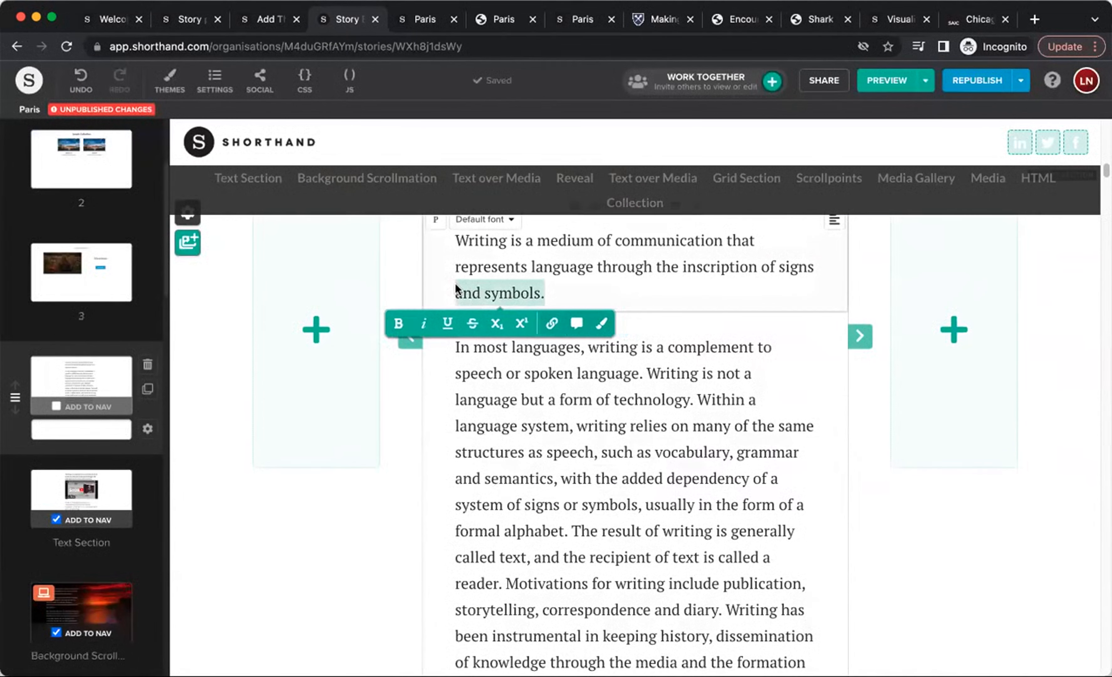
left_click(551, 324)
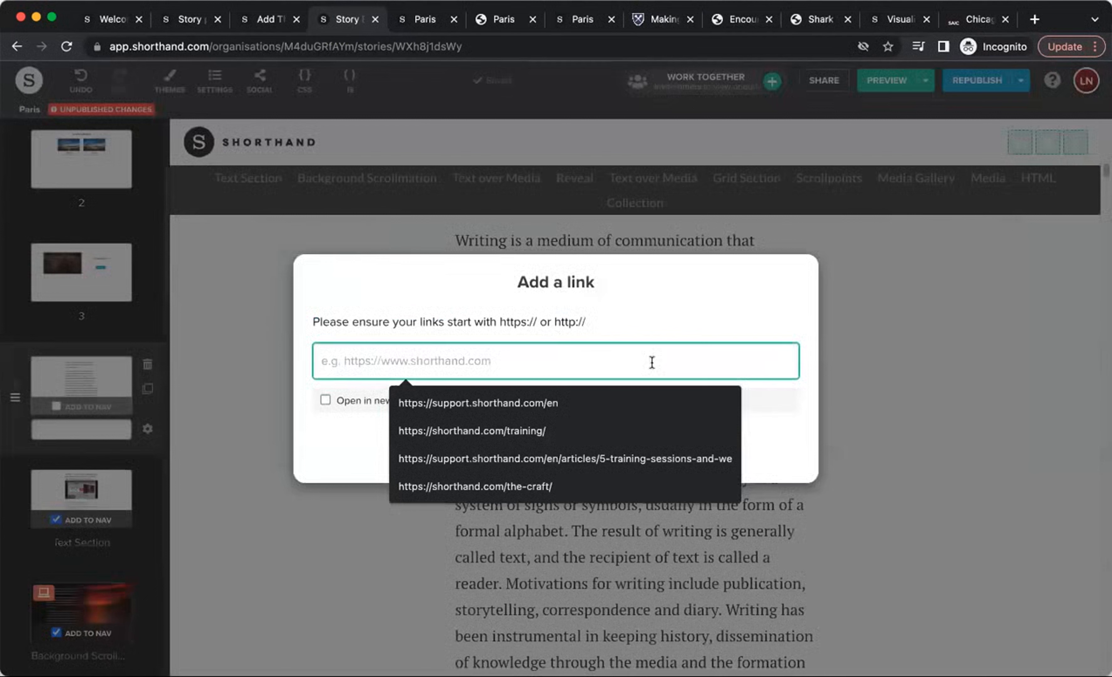
left_click(502, 404)
left_click(333, 406)
left_click(661, 445)
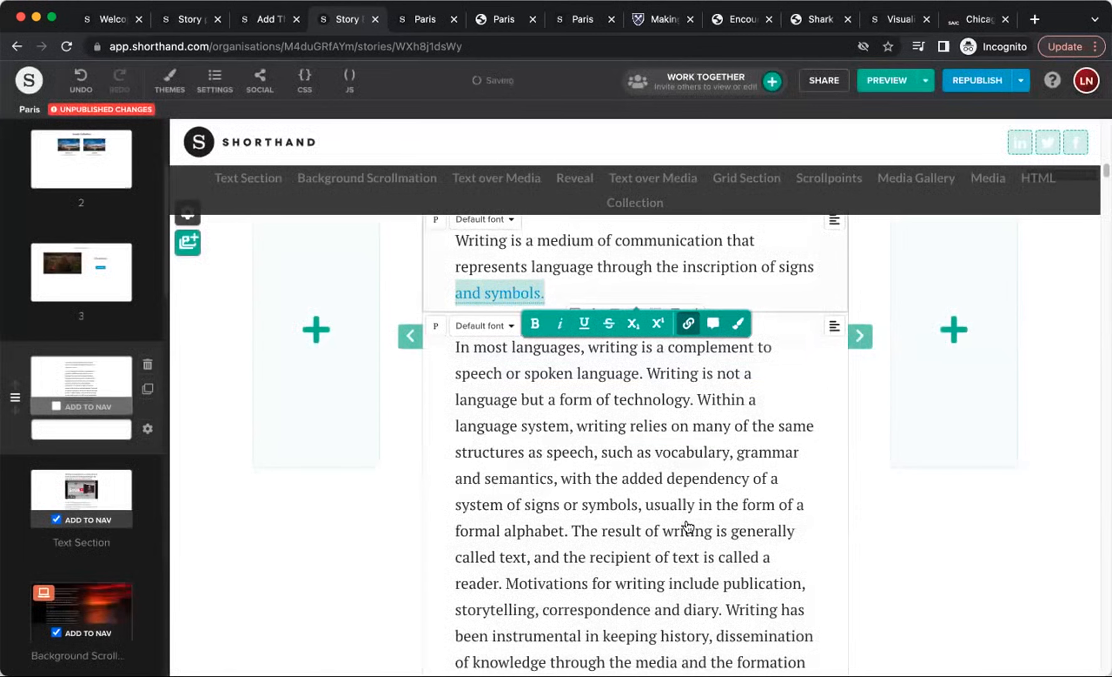
left_click(605, 426)
scroll(624, 458, "up", 1)
scroll(622, 452, "up", 1)
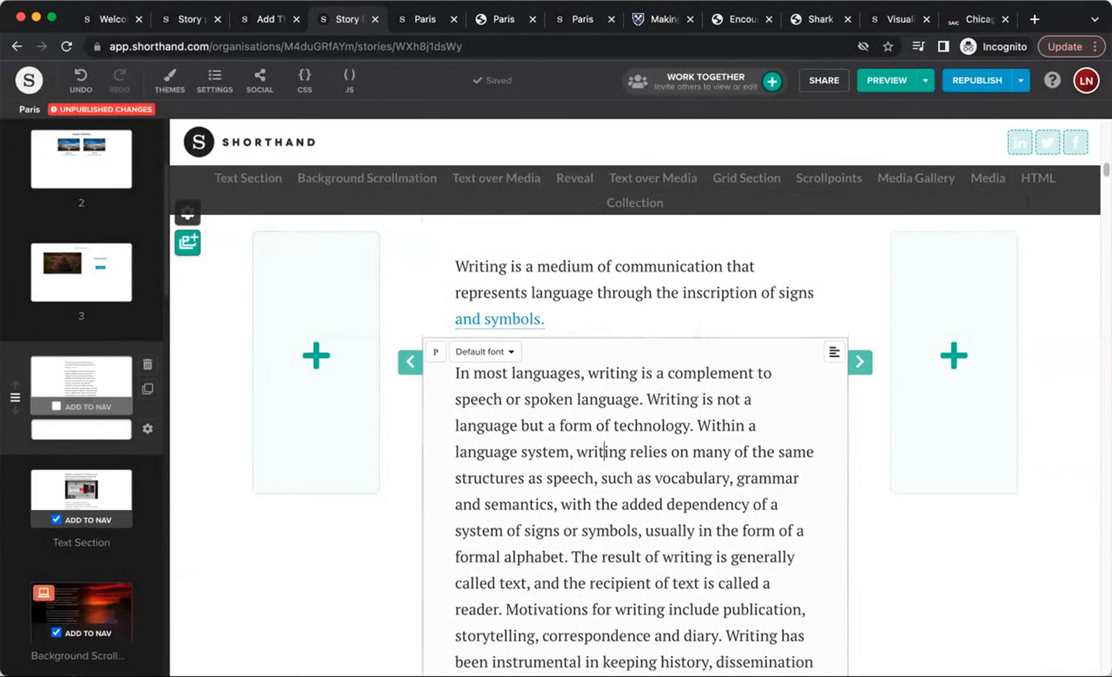